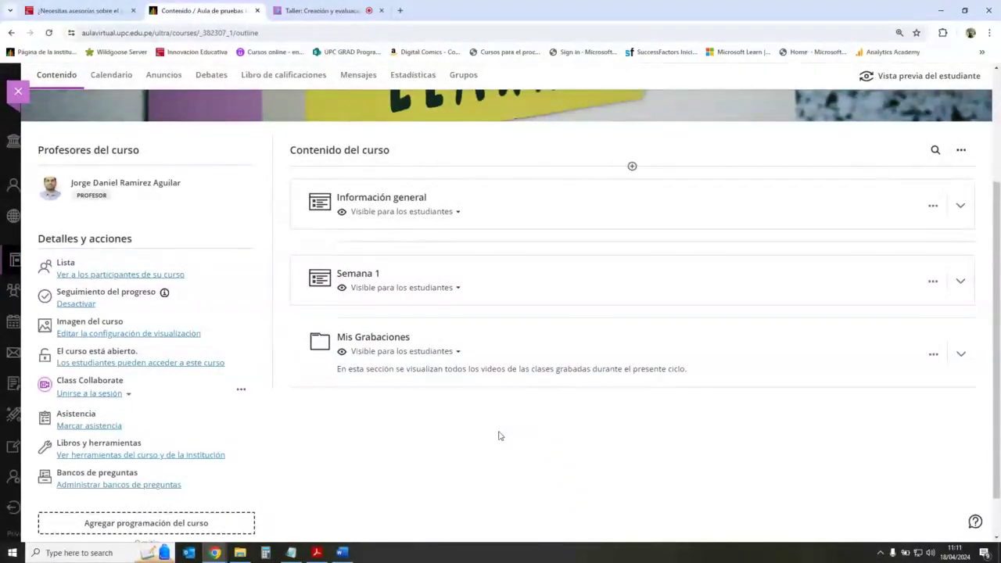
Open the course's question bank administration page (Bancos de preguntas) from the course details and actions.
scroll(384, 418, down, 2)
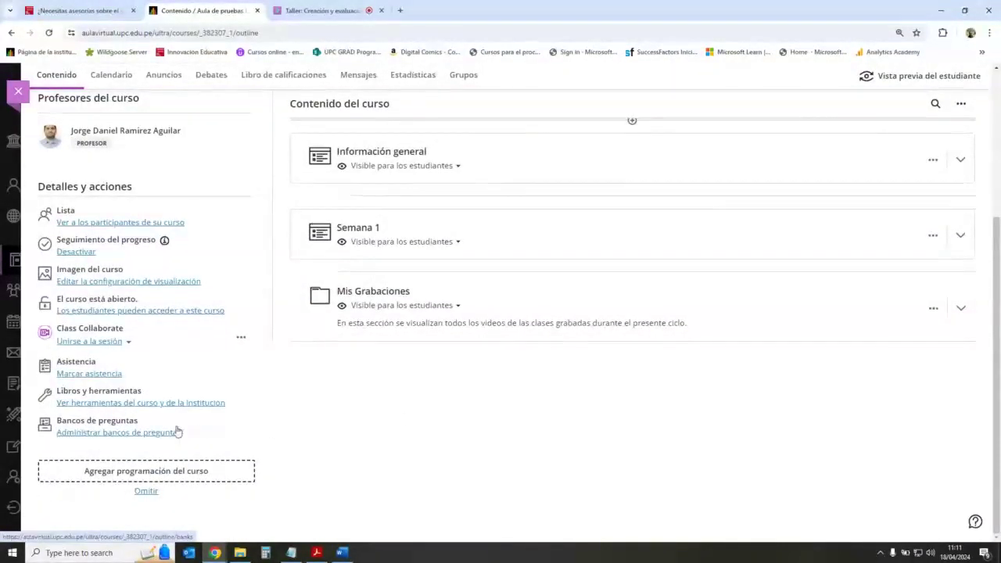
click(162, 433)
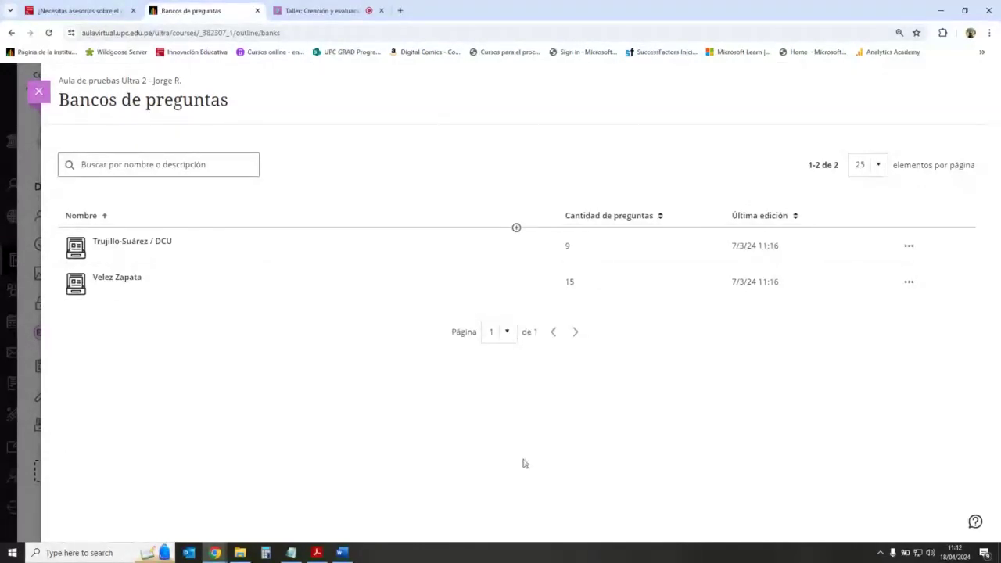
Switch to File Explorer, open the Materiales folder, and examine the three Pool_ExportFile question bank archives and their file types.
click(234, 557)
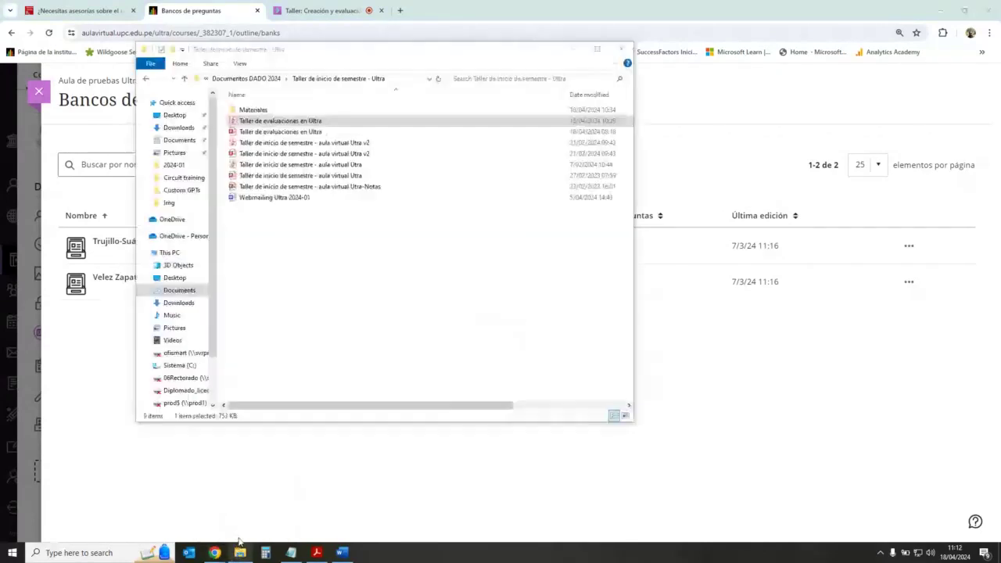
double_click(387, 111)
drag(389, 68, 459, 149)
click(551, 203)
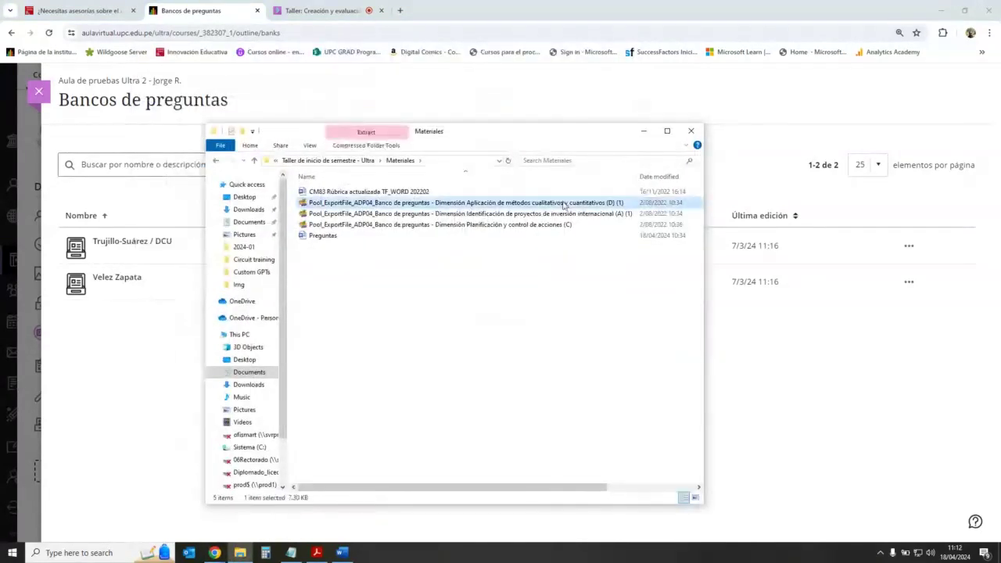
click(558, 214)
click(556, 225)
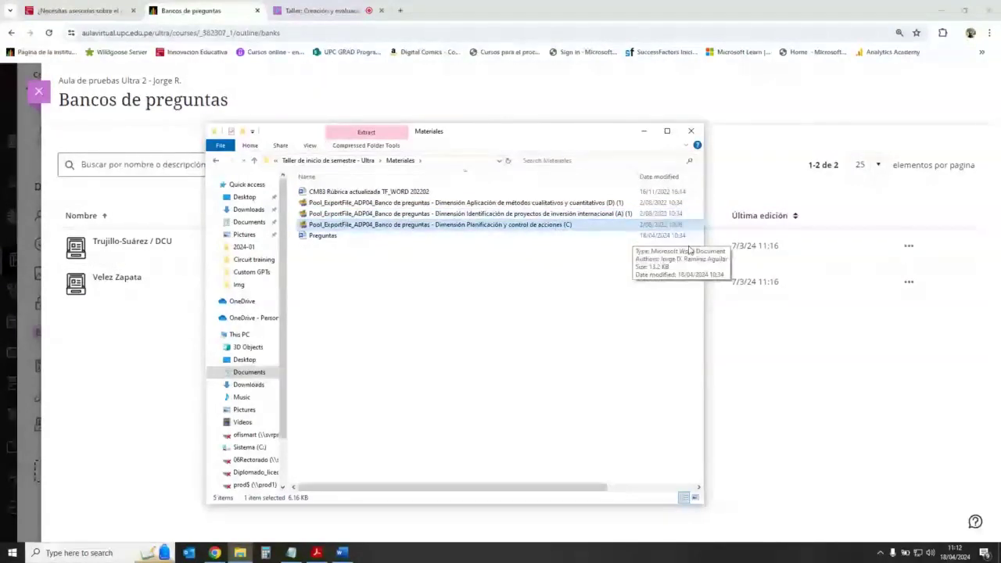
drag(703, 250, 841, 250)
click(352, 204)
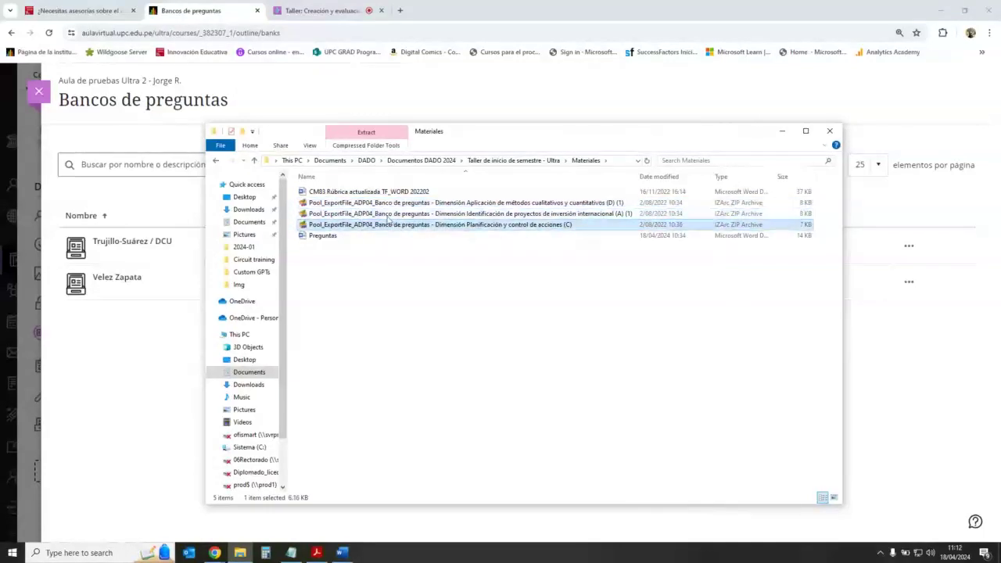
click(567, 226)
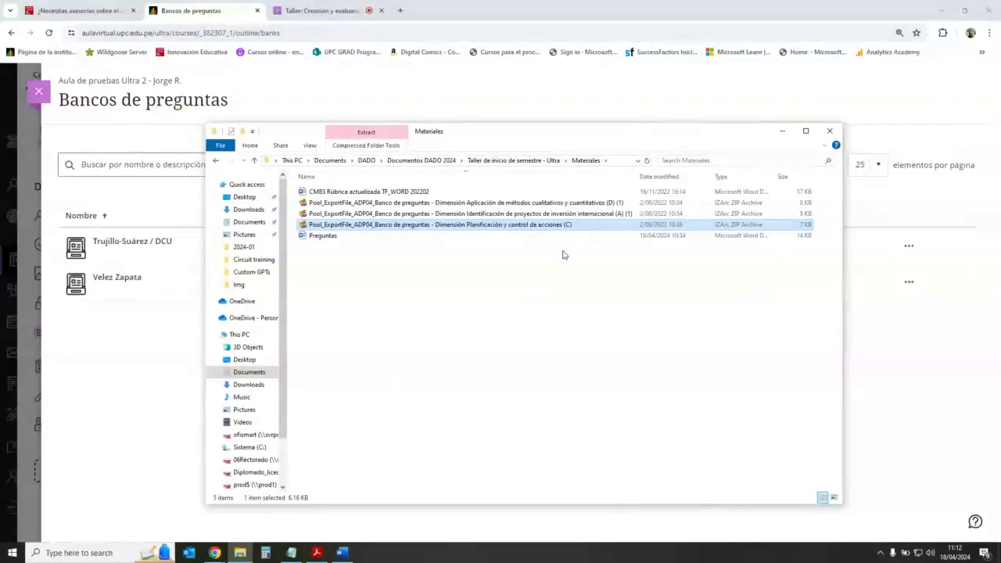
click(924, 400)
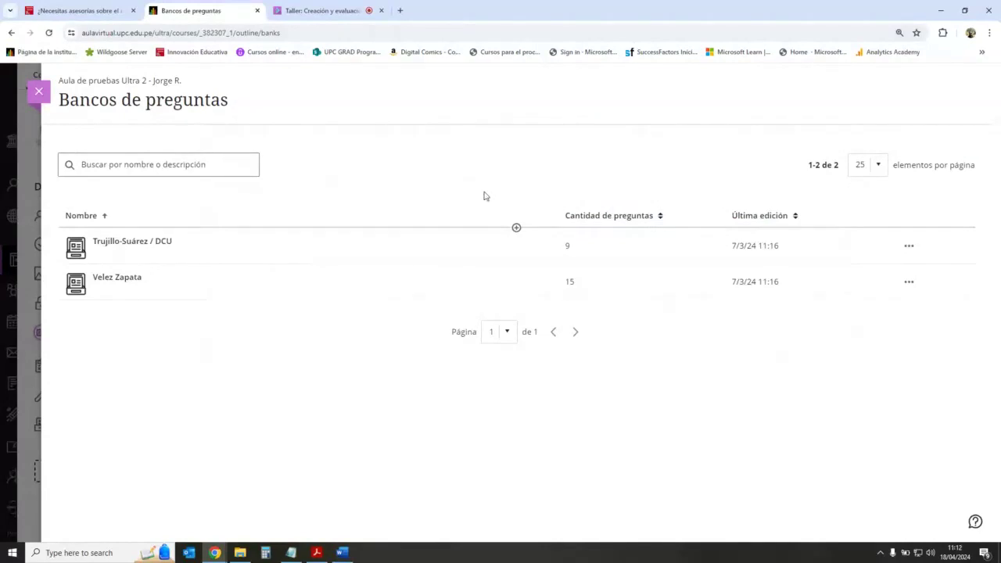
Import the ZIP question bank "Dimensión Aplicación de métodos cualitativos y cuantitativos (D) (1)" from Taller de inicio de semestre - Ultra > Materiales.
click(516, 230)
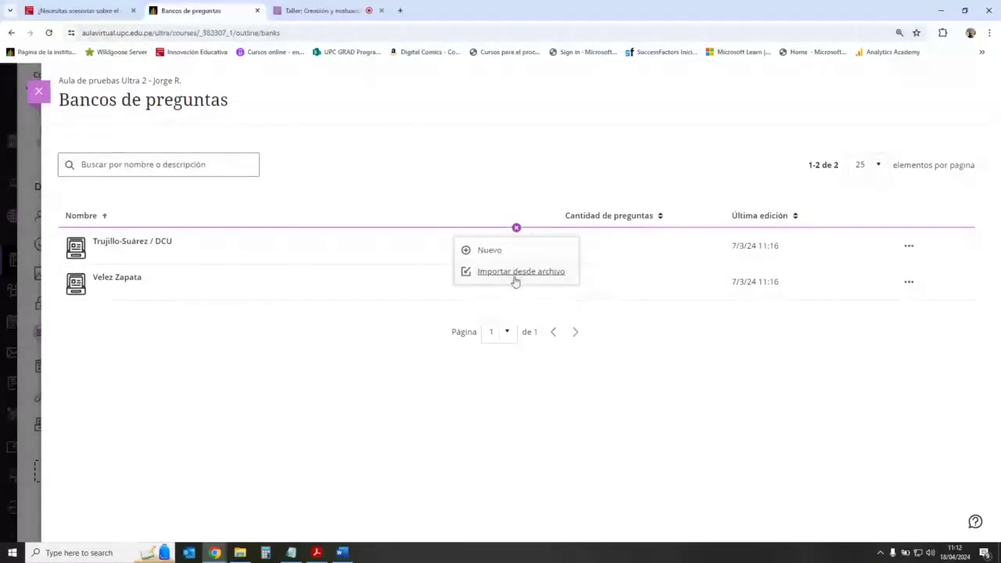
click(561, 280)
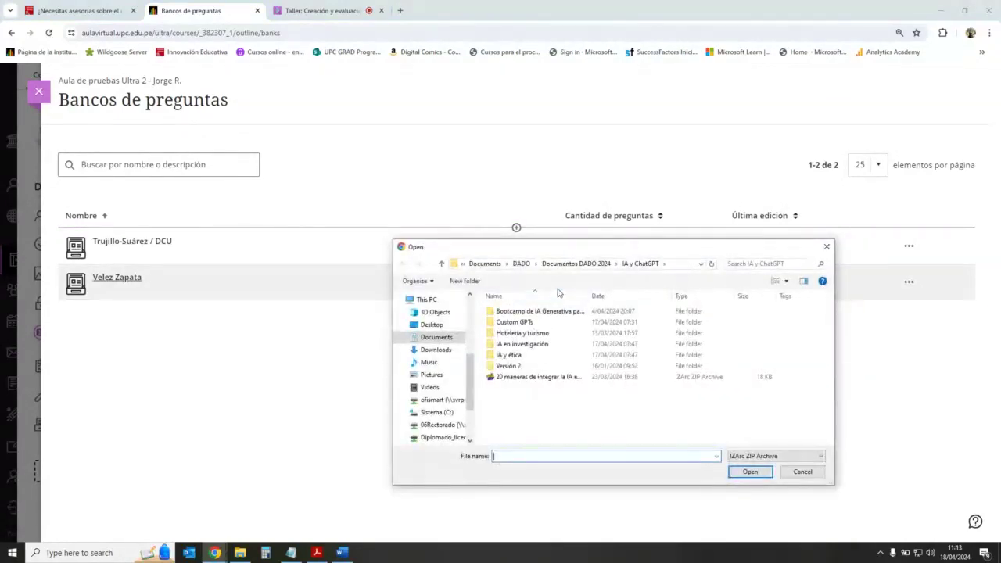
click(565, 266)
click(567, 264)
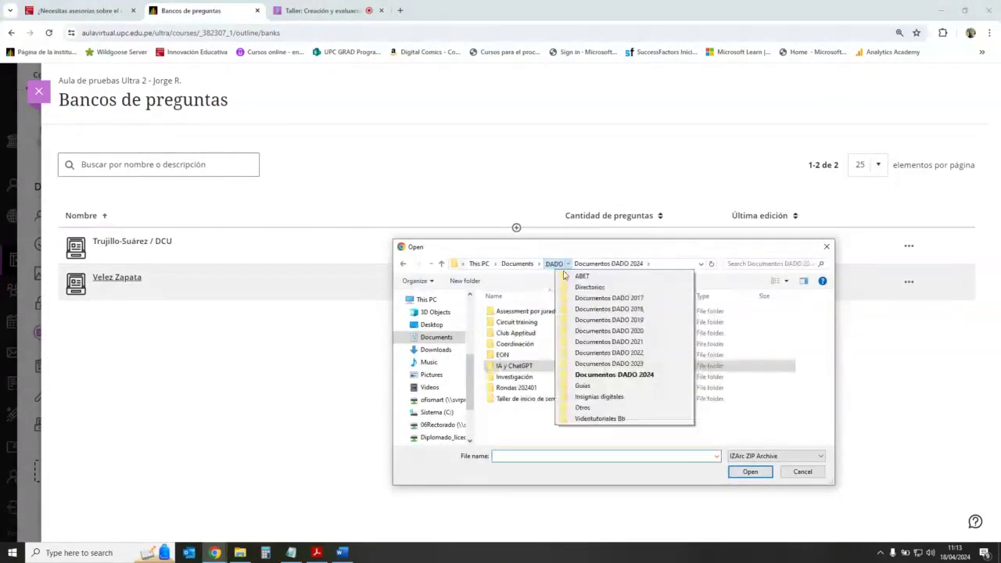
click(611, 374)
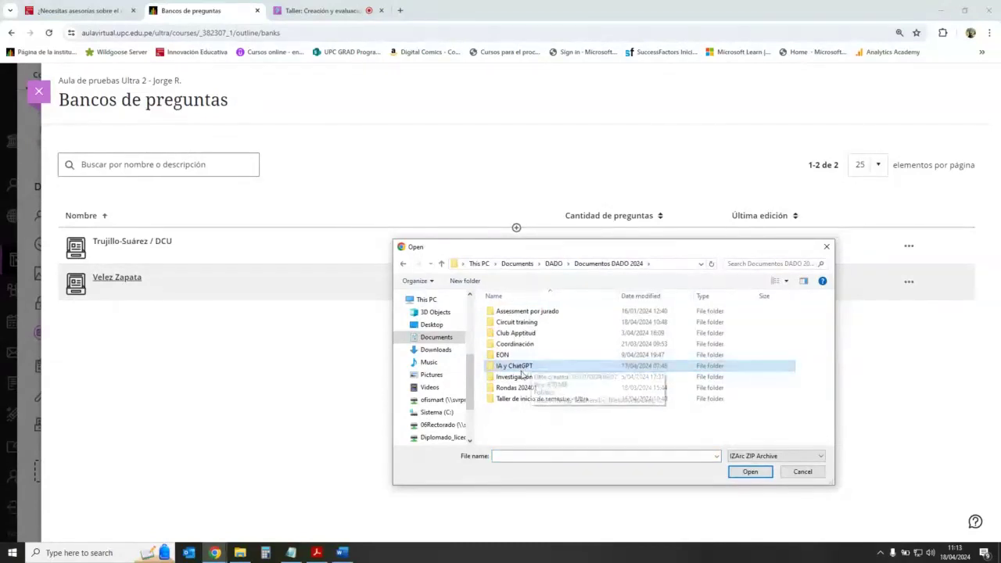
double_click(521, 398)
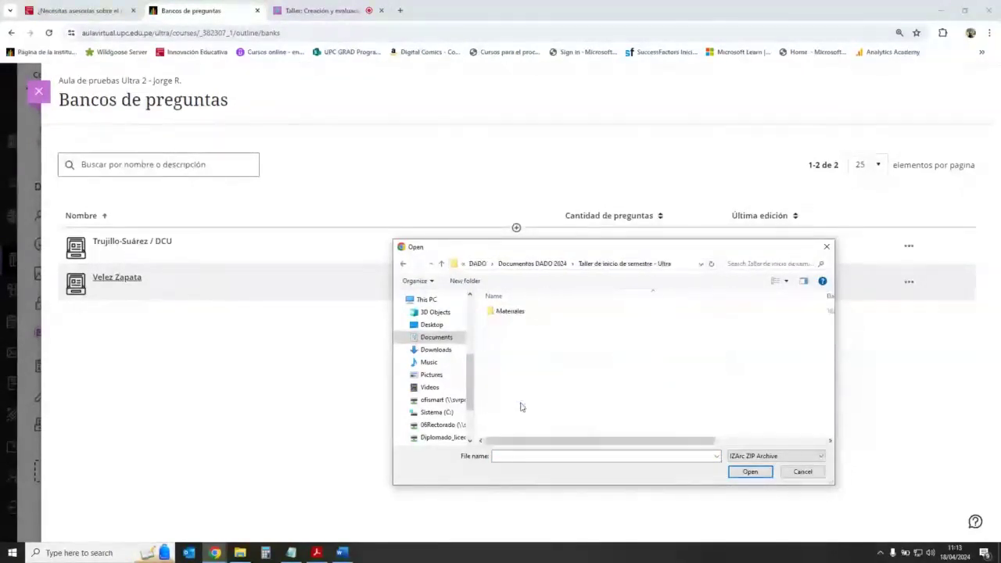
double_click(528, 313)
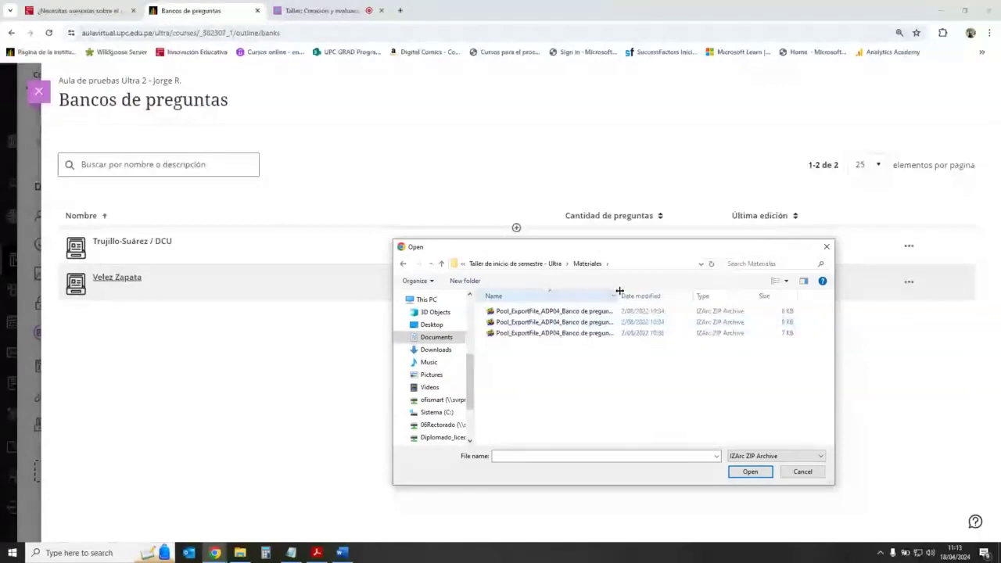
double_click(619, 290)
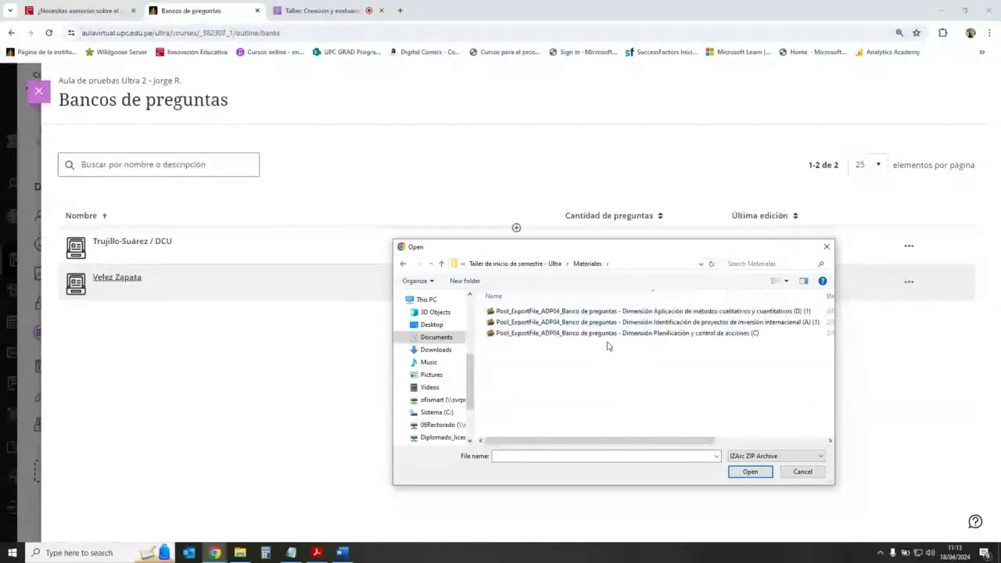
click(646, 315)
key(Return)
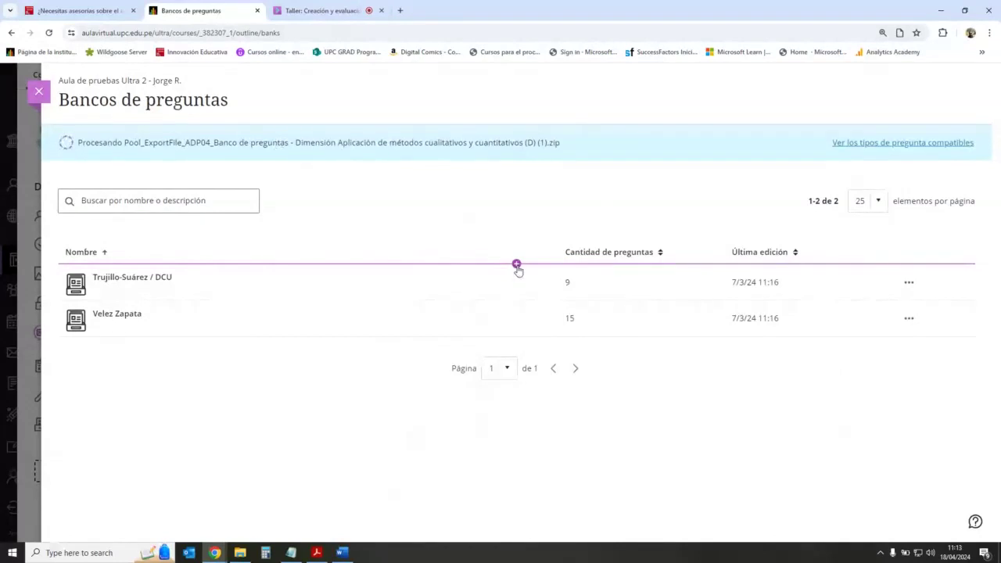
Import the ZIP question bank "Dimensión Identificación de proyectos de inversión internacional (A) (1)" from the Materiales folder.
click(516, 265)
click(503, 306)
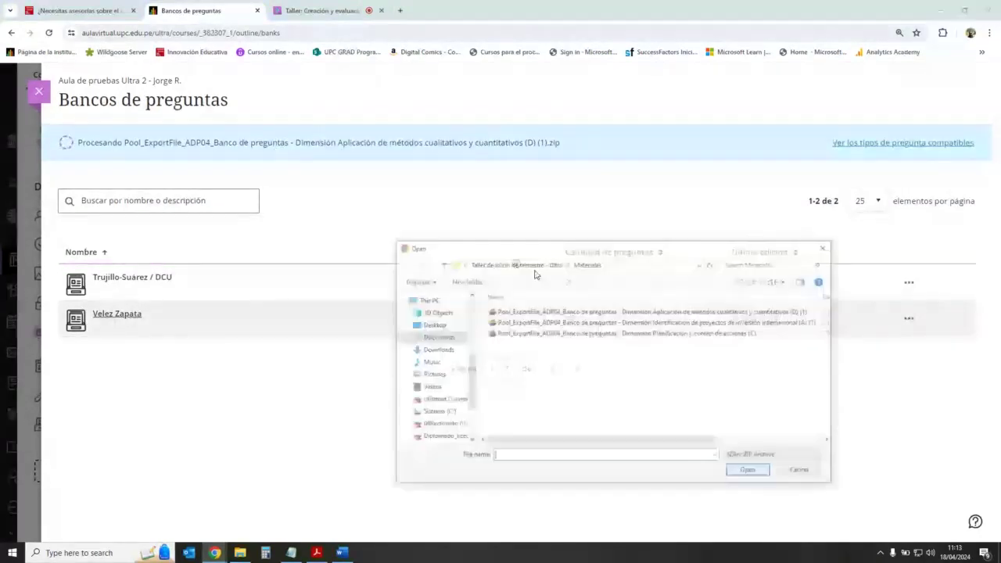
click(539, 321)
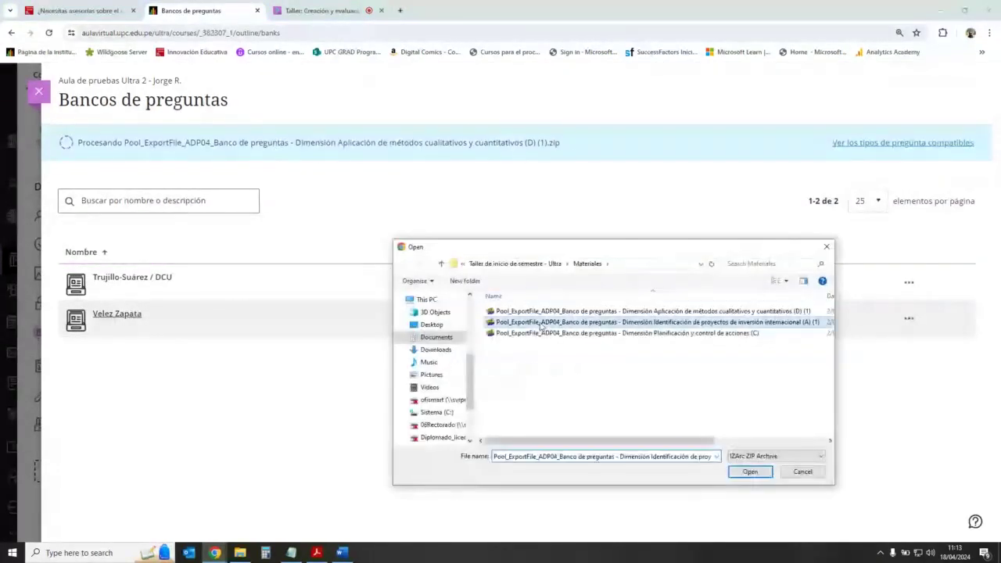
click(753, 474)
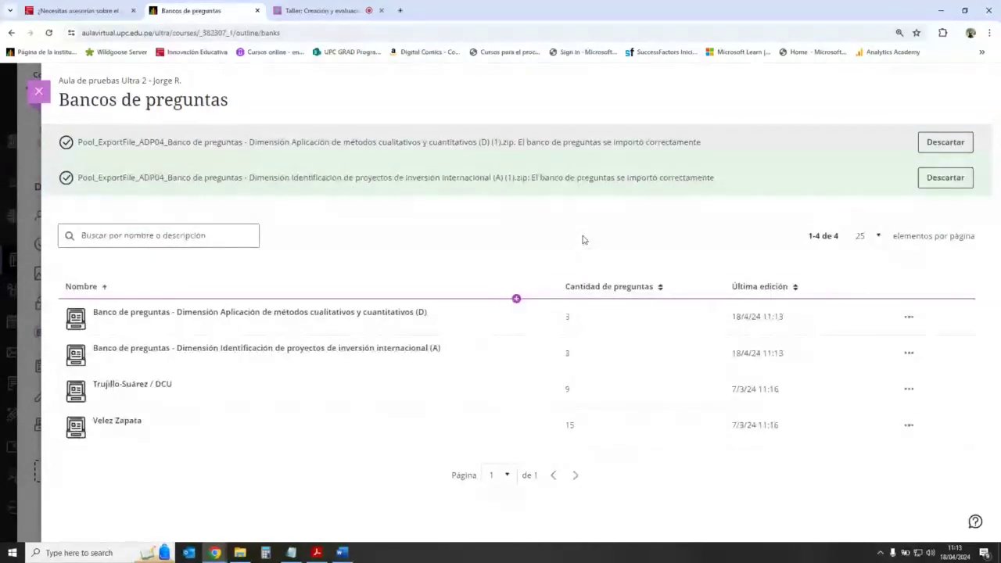
Import the ZIP question bank "Dimensión Planificación y control de acciones (C)" from the Materiales folder.
click(516, 299)
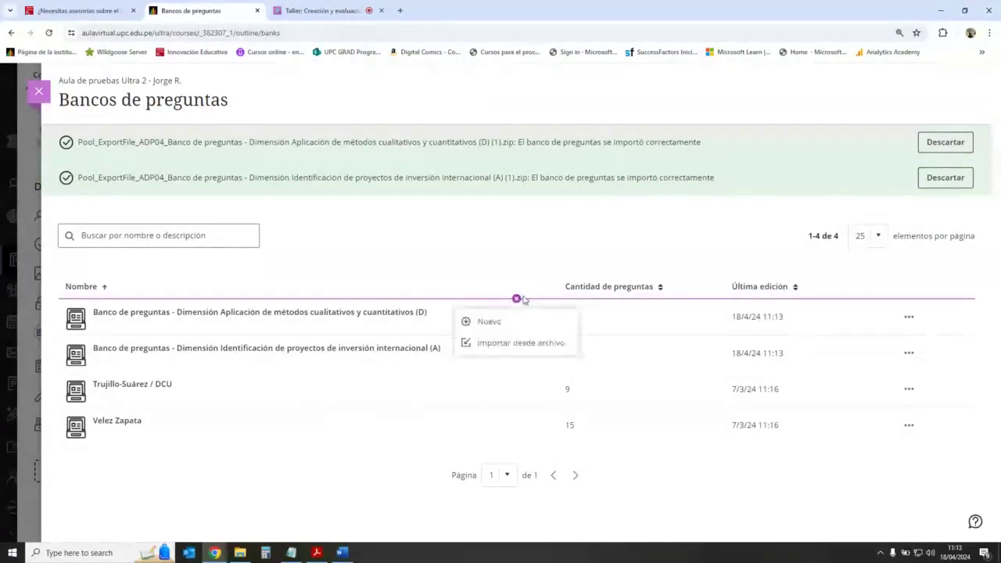
click(516, 342)
click(626, 333)
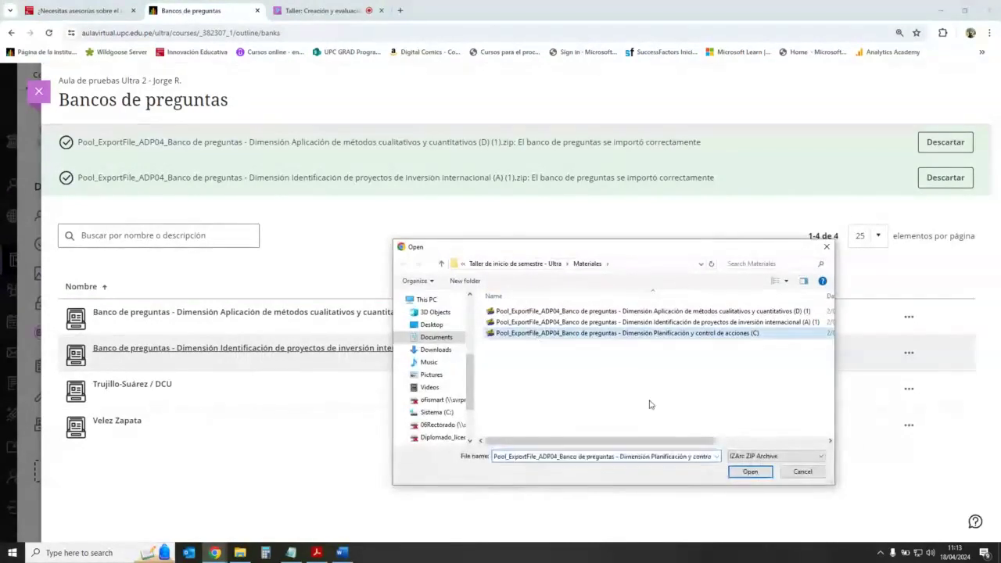
click(749, 473)
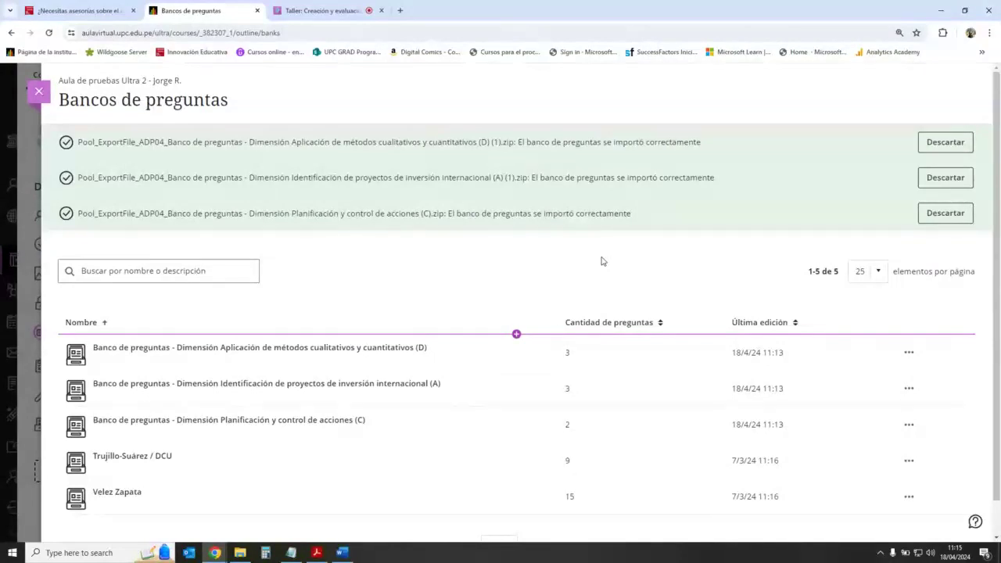
click(240, 553)
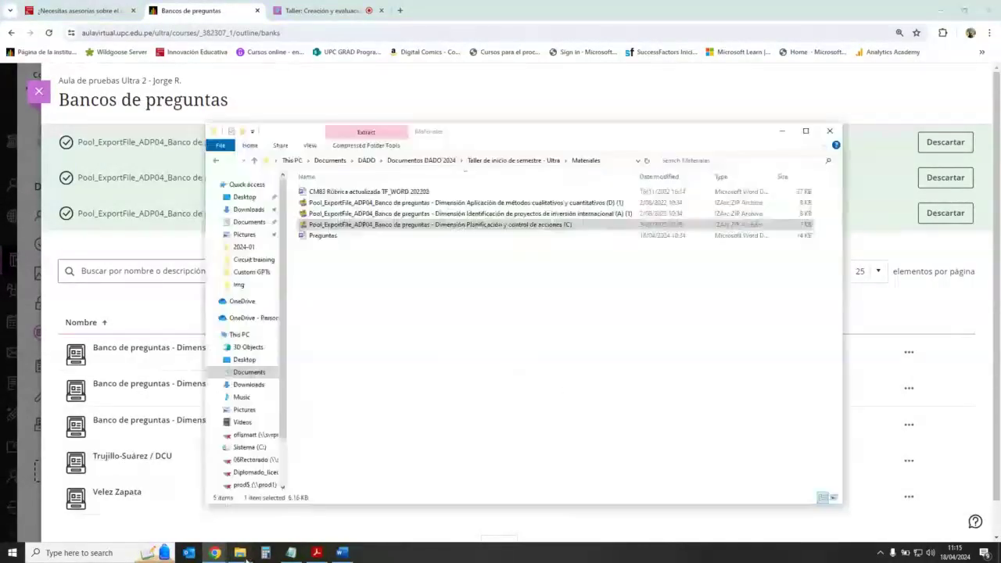
click(781, 131)
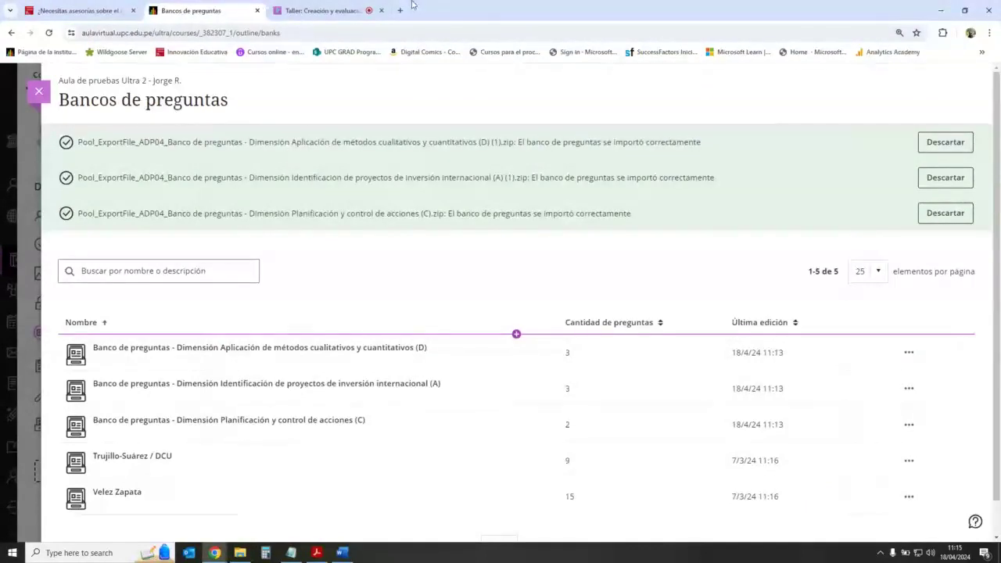
Check the chat messages and attendee list in the Collaborate session, and return to the question banks page.
click(329, 11)
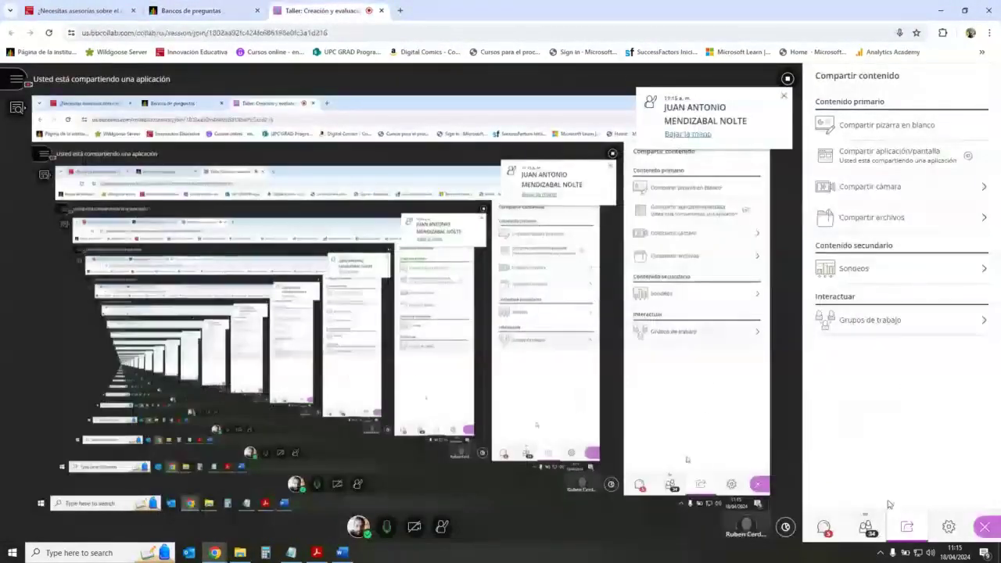
click(823, 527)
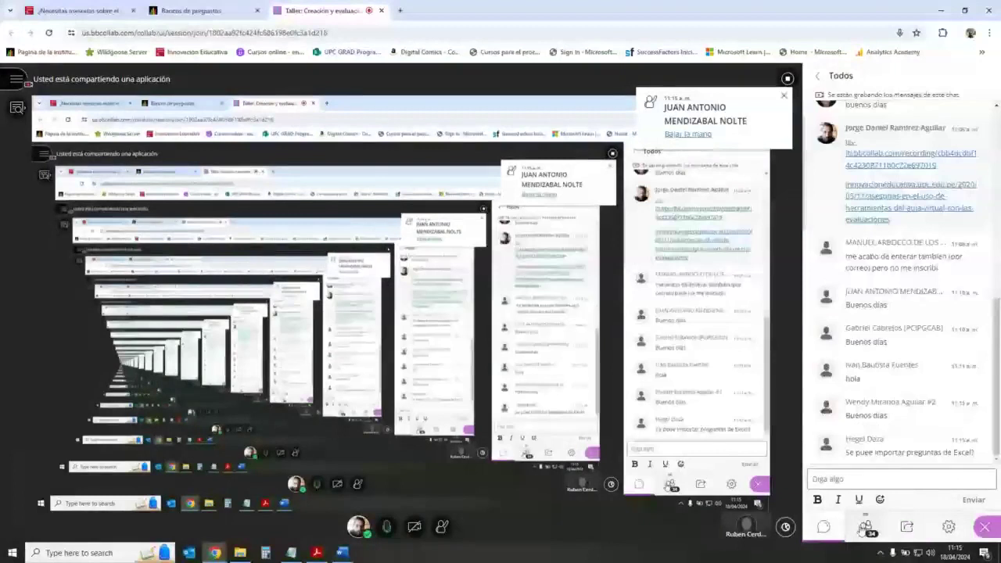
click(865, 526)
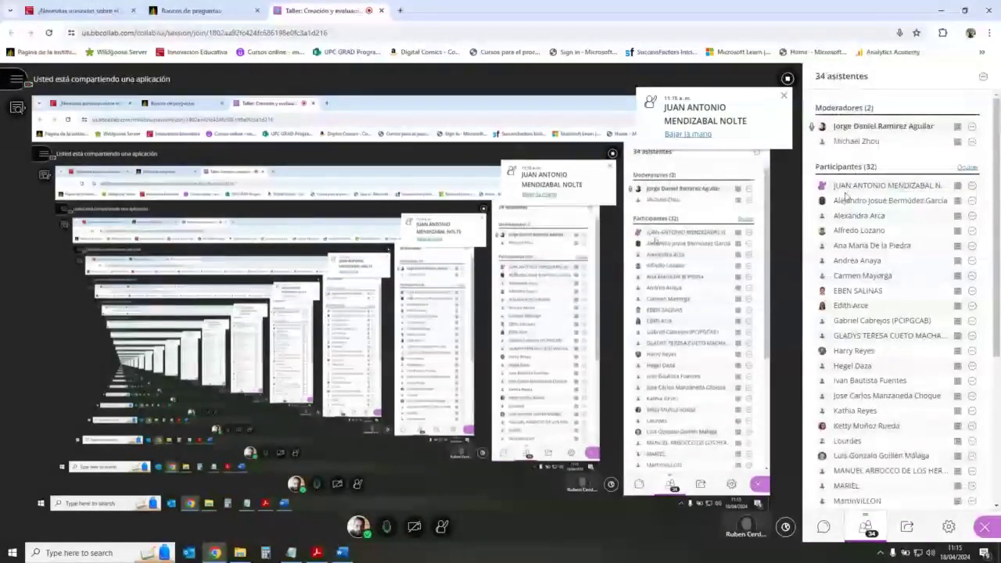
click(823, 526)
scroll(901, 333, down, 10)
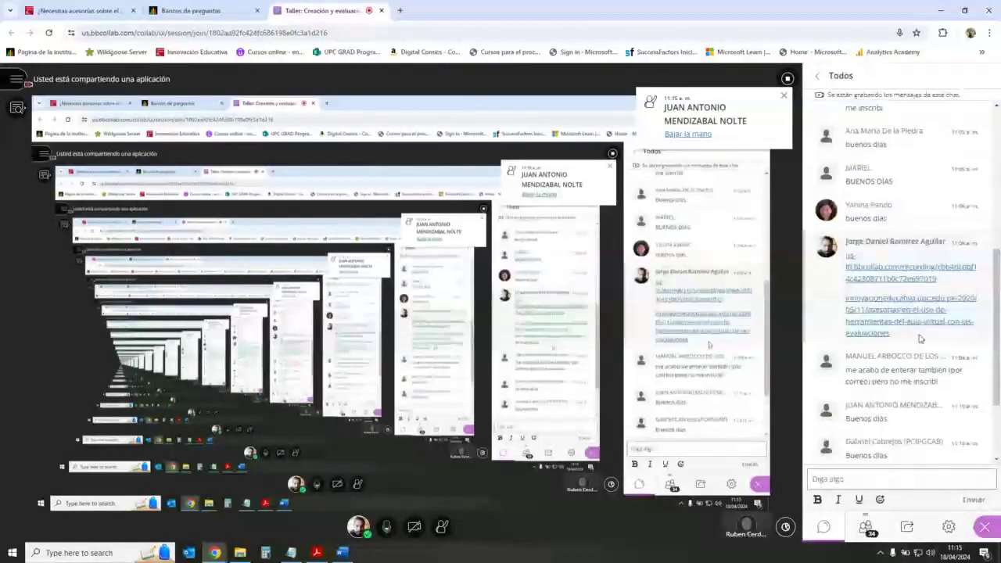
click(188, 10)
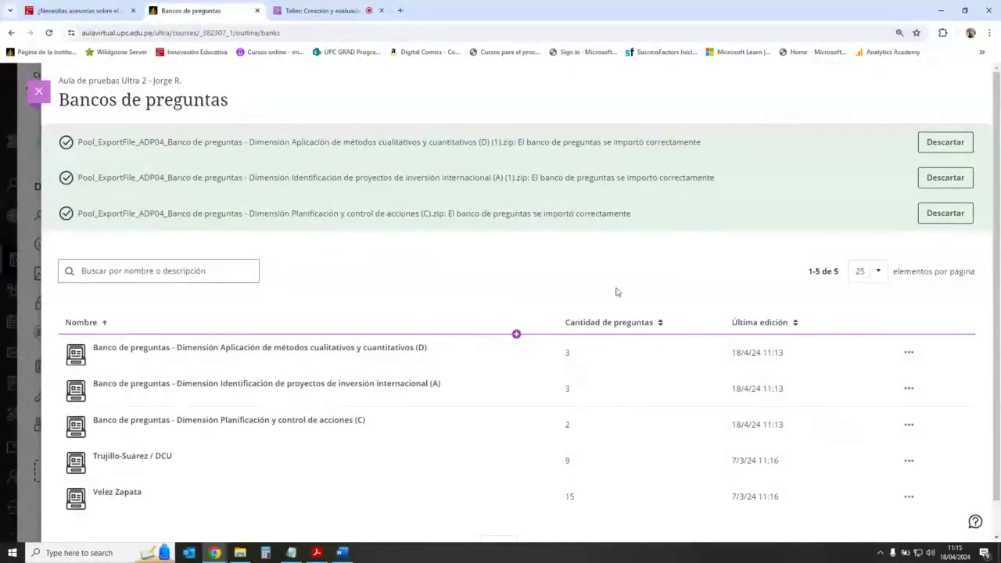
Review the imported question banks and their source ZIP files in File Explorer's Materiales folder, and minimize the folder window.
scroll(616, 292, down, 2)
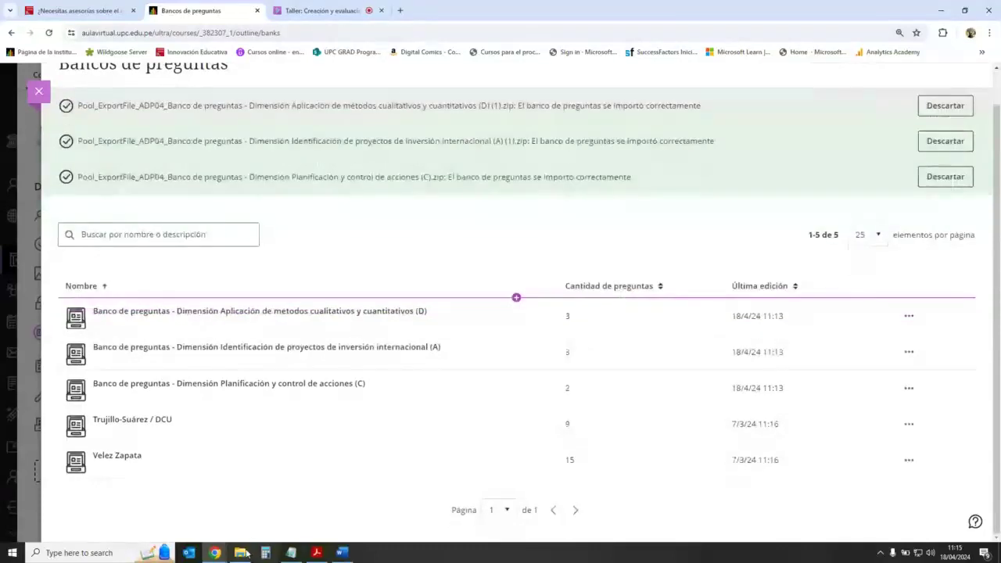
click(241, 552)
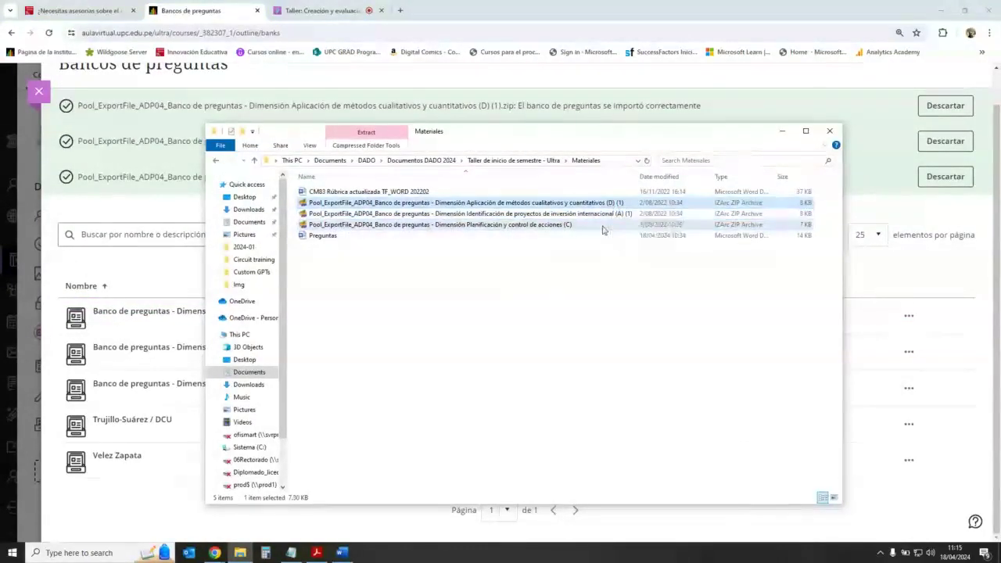
click(594, 273)
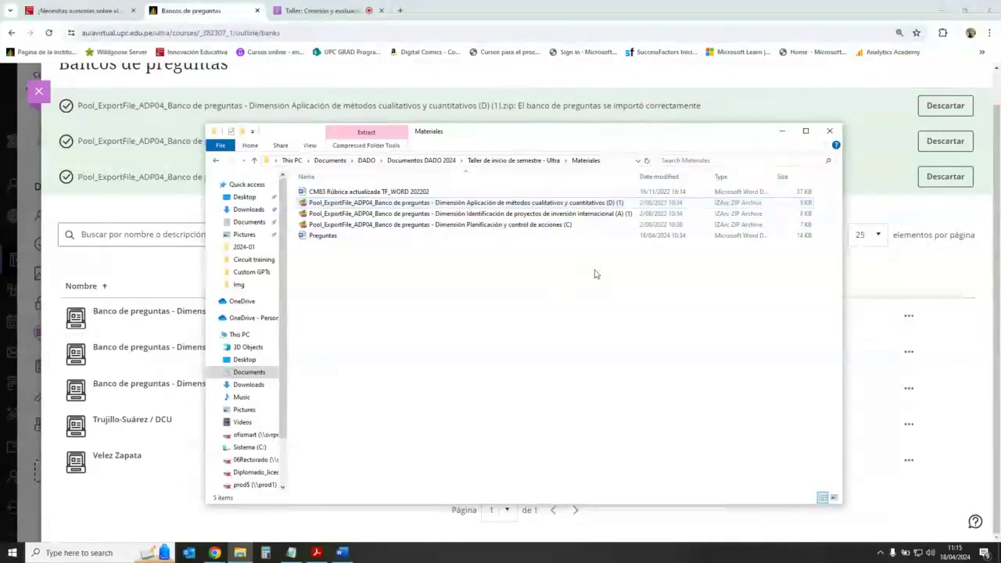
click(782, 138)
Dismiss the three import notifications above the question bank list.
click(945, 107)
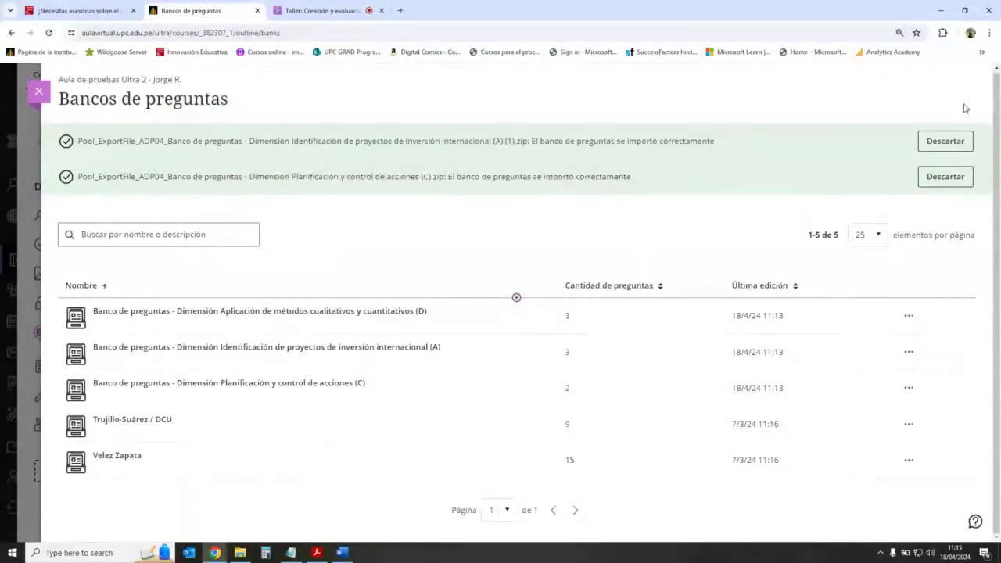
click(945, 142)
click(946, 144)
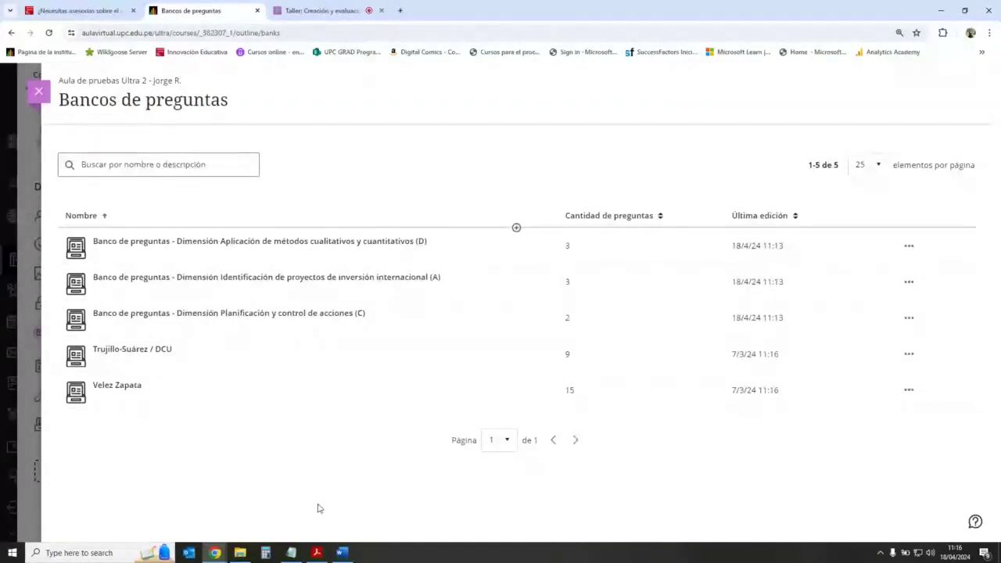
Review the exported ZIP question bank files in the Materiales folder in File Explorer, and return to the question banks page.
click(240, 553)
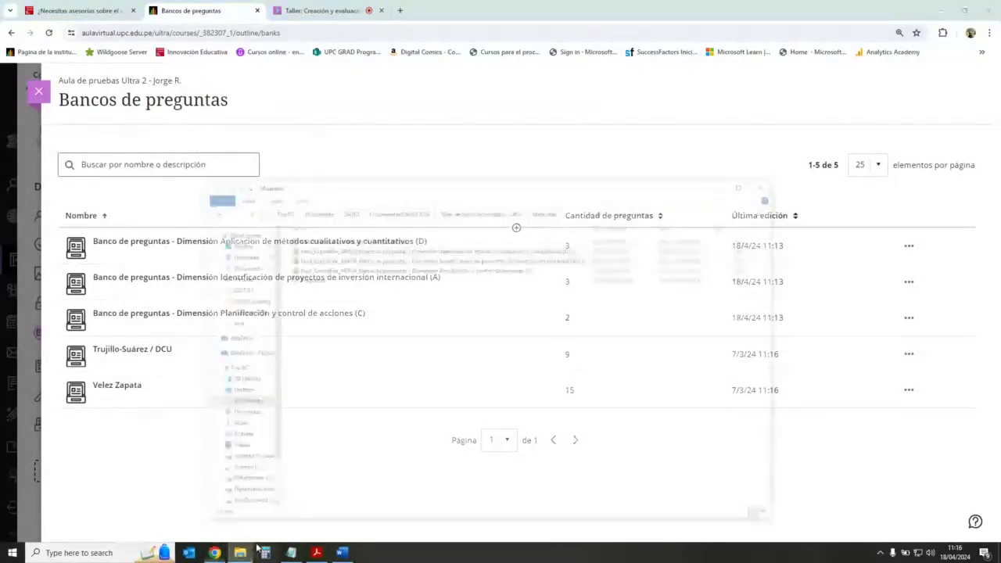
click(509, 204)
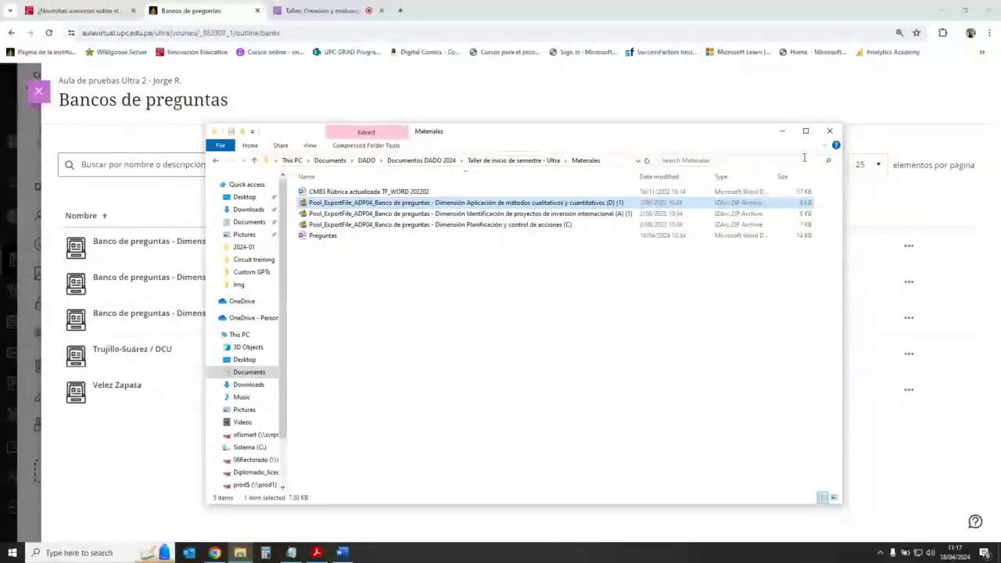
click(911, 92)
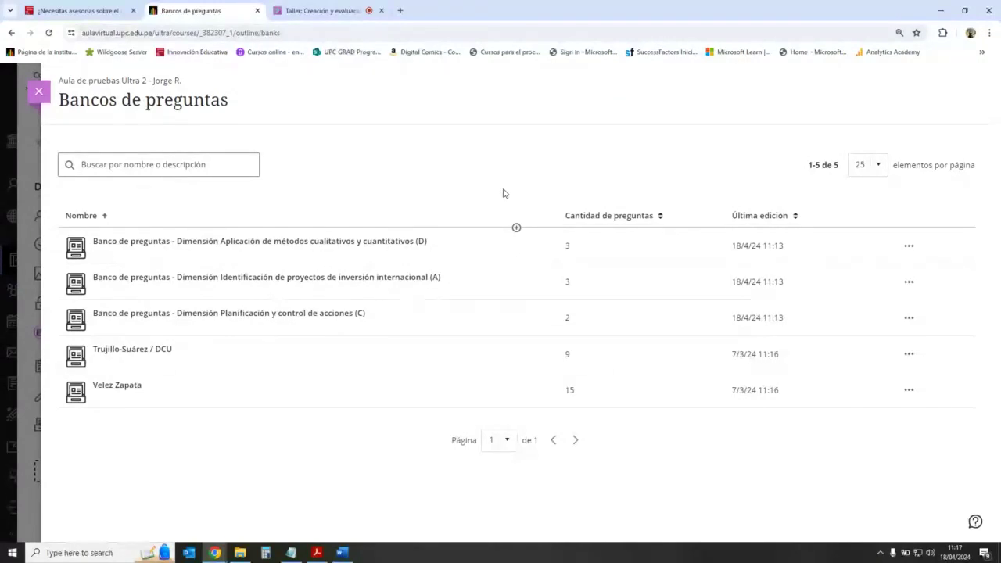
Create a new, empty question bank in the course's question bank list.
click(516, 228)
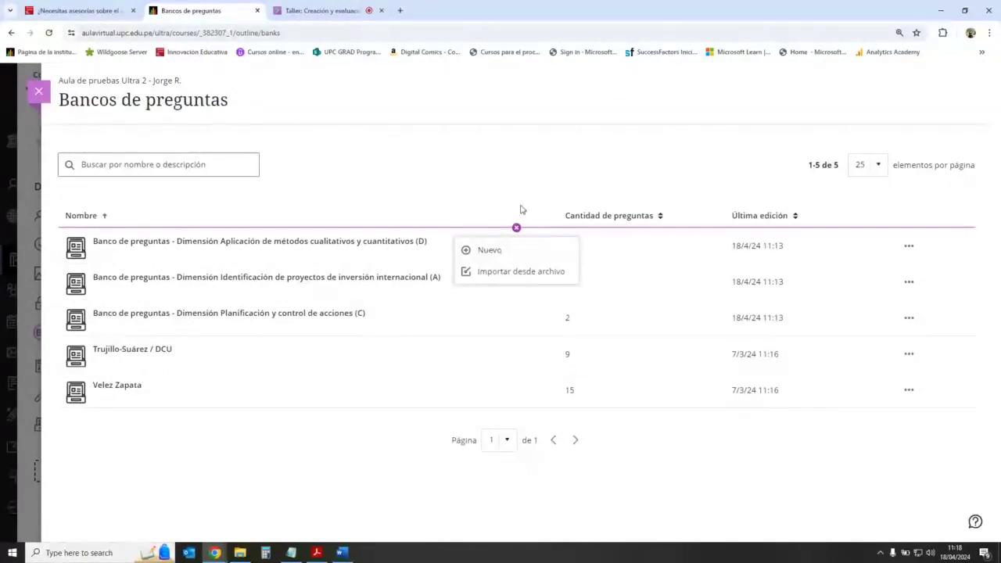
click(516, 228)
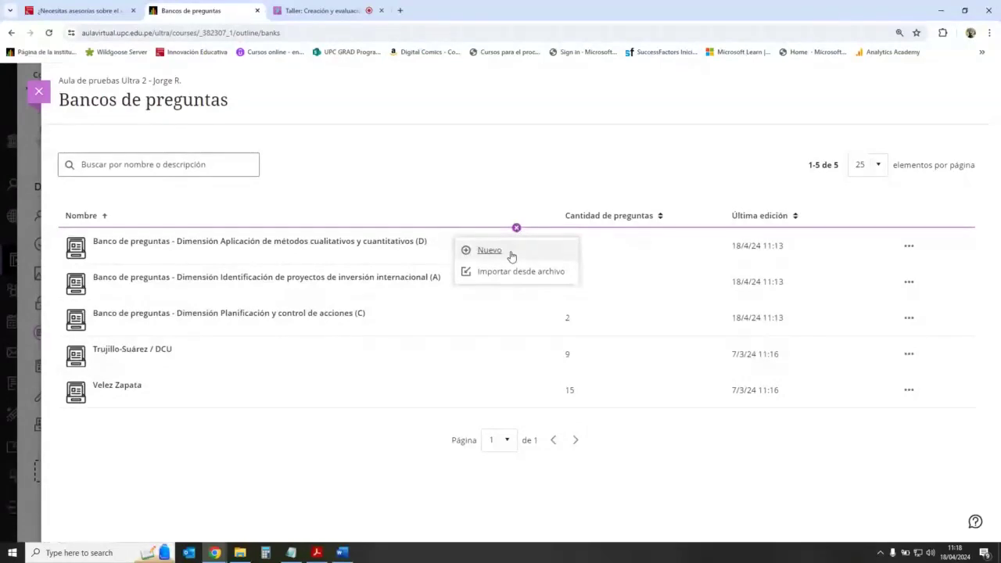
click(510, 255)
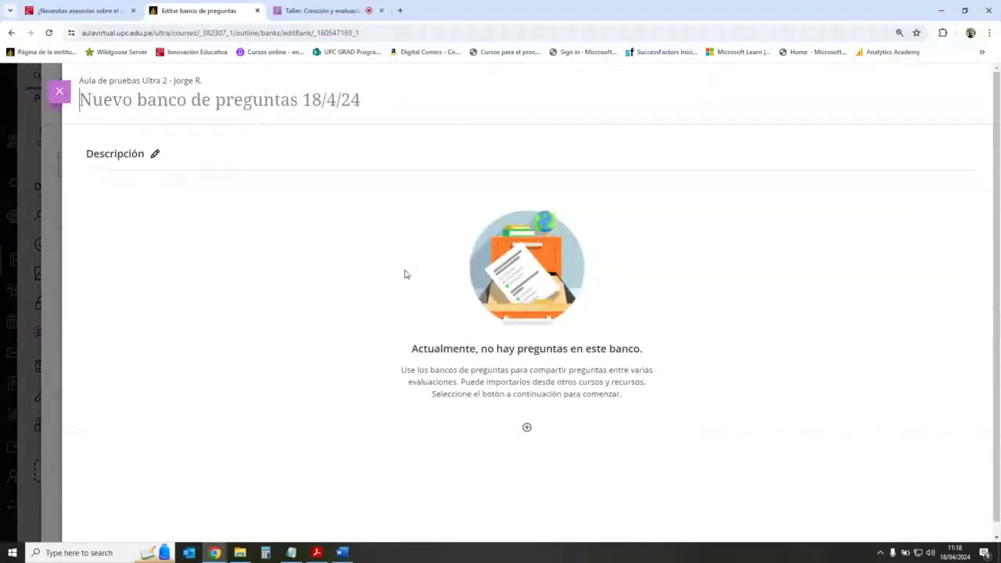
Add a multiple-choice question (Pregunta de opción múltiple) to the empty question bank.
click(529, 430)
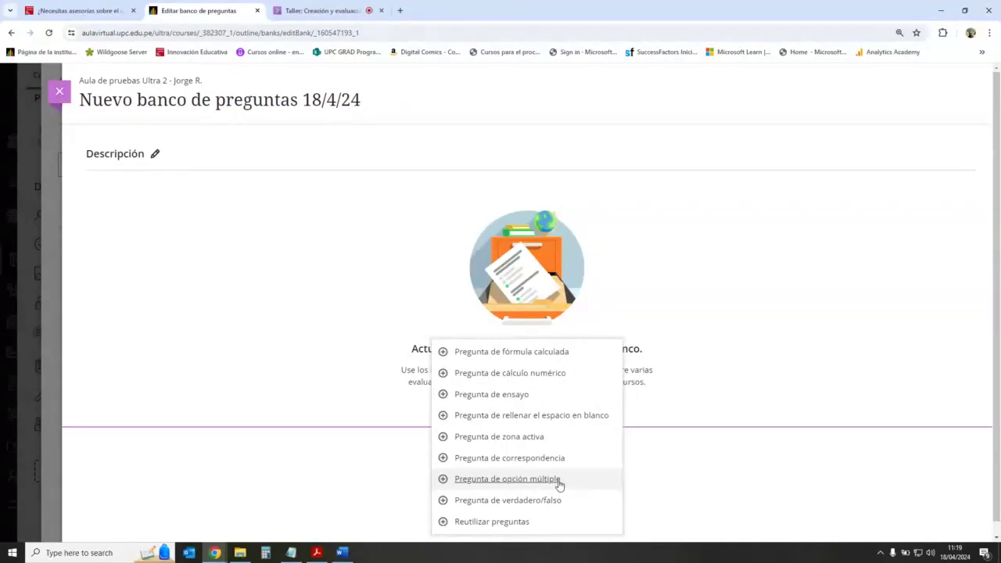
click(559, 480)
scroll(972, 336, down, 2)
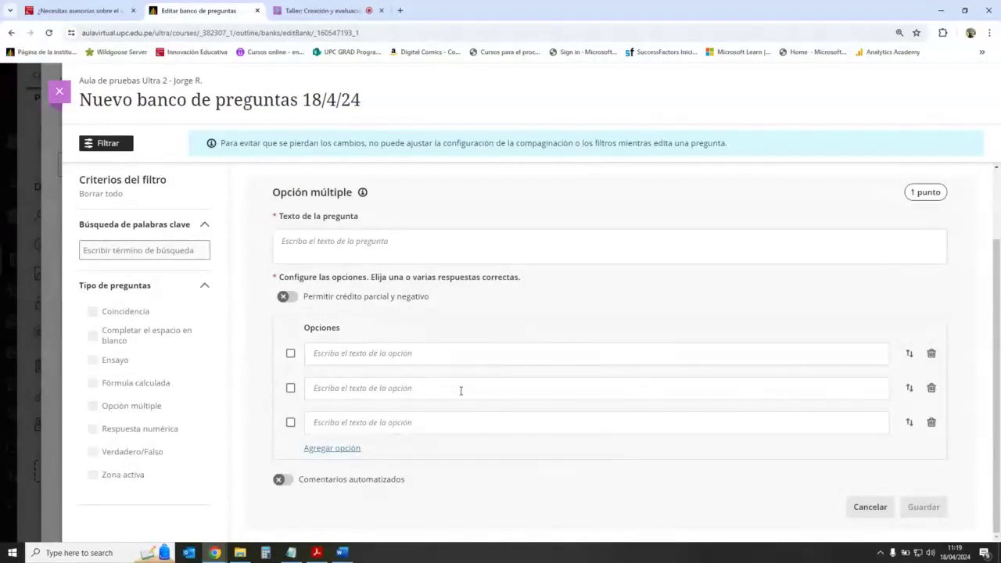
Copy question 1, "¿Cuál de las siguientes afirmaciones describe mejor cómo puede la inteligencia artificial impactar la educación?", from the Word document Preguntas into the question text.
click(547, 234)
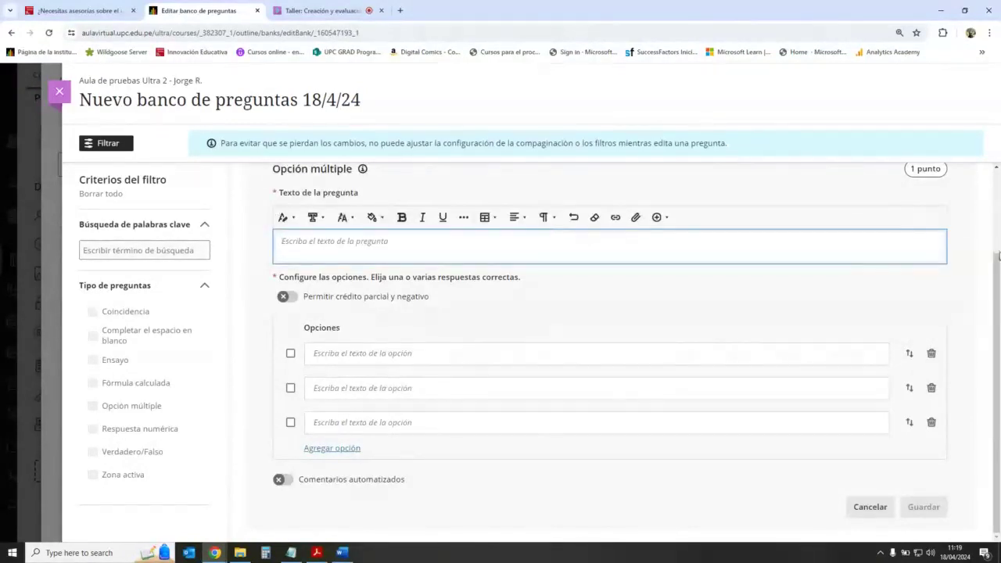
click(344, 553)
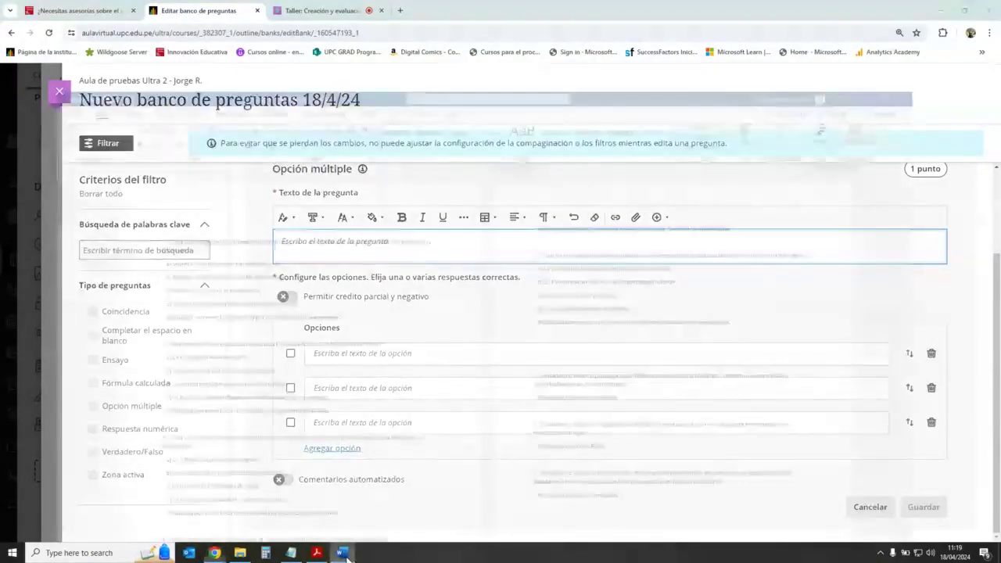
drag(158, 186, 131, 176)
key(ctrl+c)
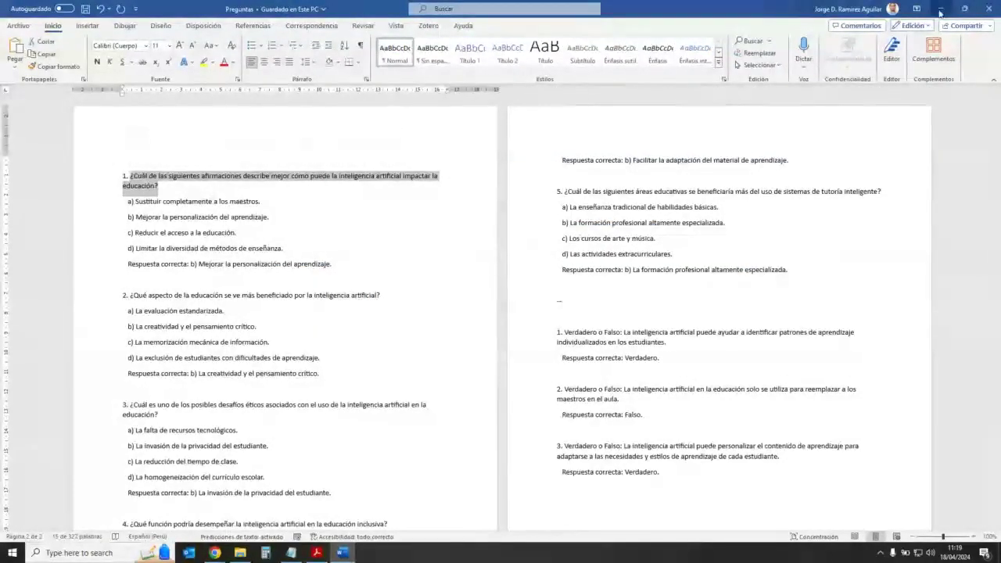
key(alt+Tab)
click(500, 239)
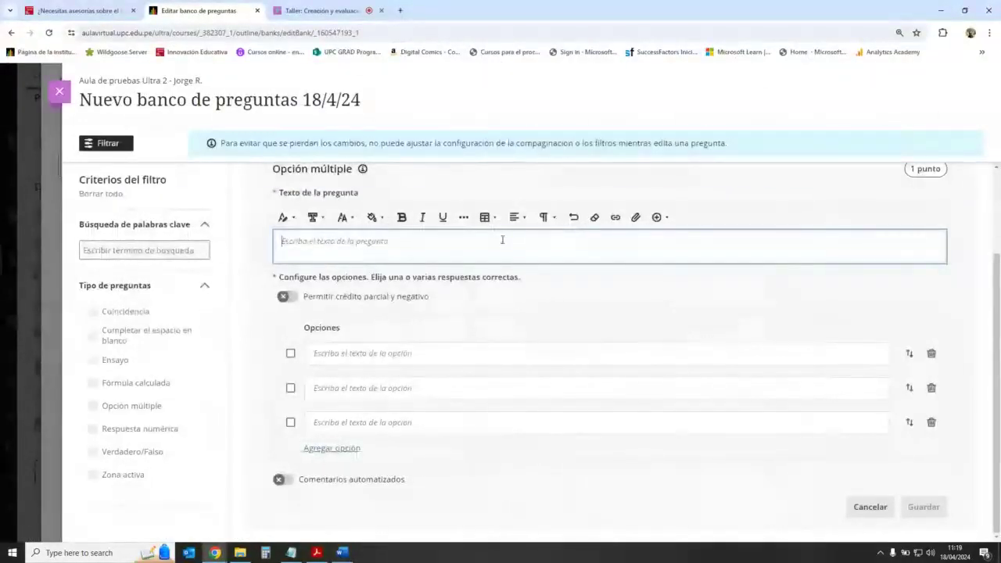
key(ctrl+v)
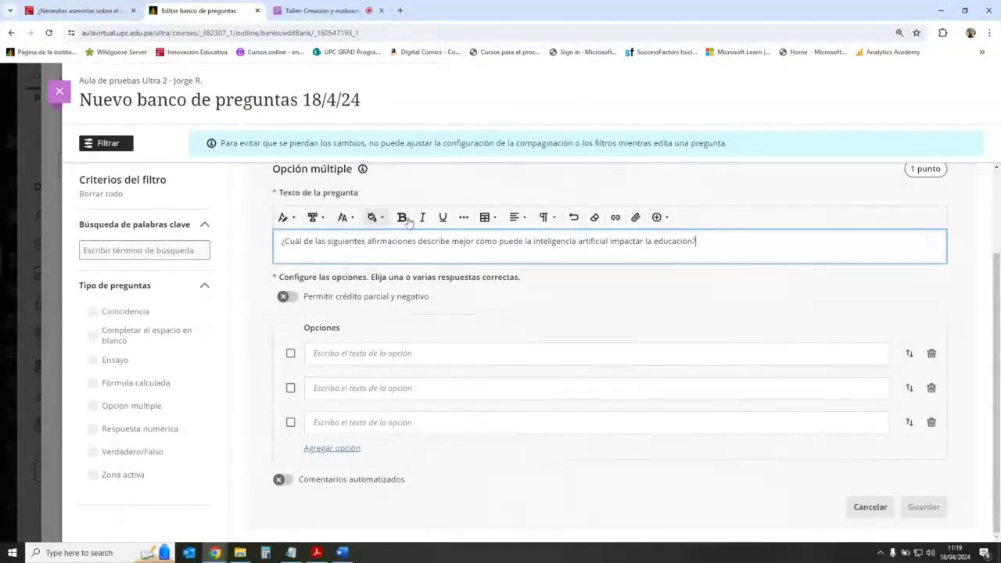
Examine the question text editor's formatting, attachment and content insertion options without changing the text.
key(shift+Left)
key(shift+Left)
key(shift+Left)
key(shift+Left)
key(shift+Left)
key(shift+Left)
key(shift+Left)
key(shift+Left)
key(shift+Left)
key(shift+Left)
key(shift+Left)
key(shift+Left)
key(shift+Left)
key(shift+Left)
key(shift+Left)
key(shift+Left)
key(shift+Left)
key(shift+Left)
key(shift+Left)
key(shift+Left)
click(710, 238)
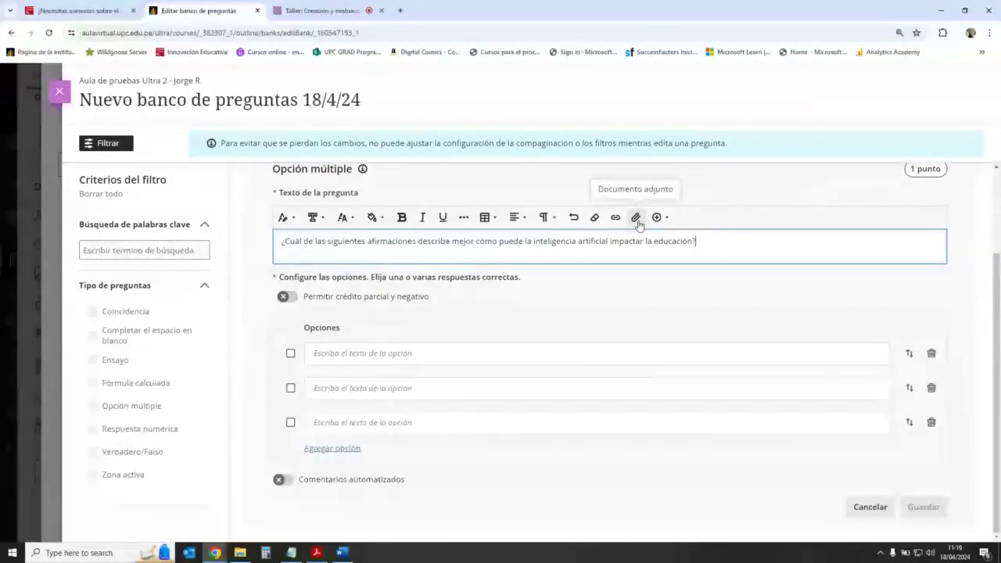
click(666, 225)
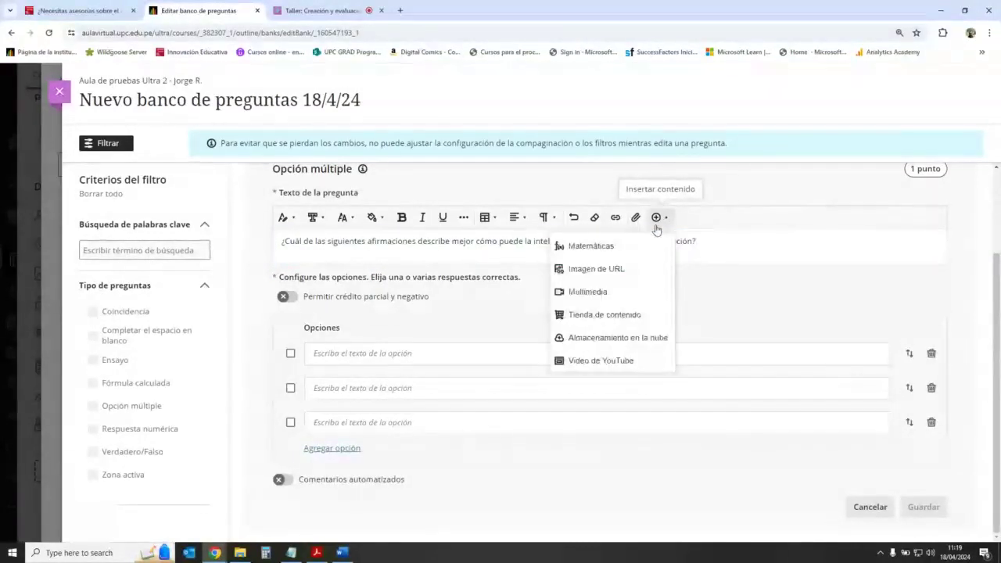
click(768, 250)
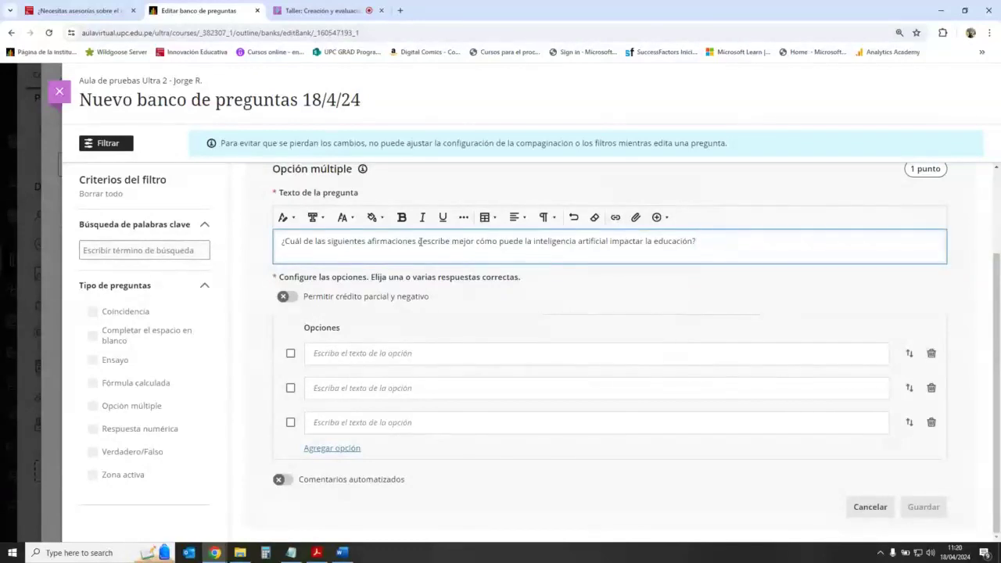
Copy answer a, "Sustituir completamente a los maestros.", from the Word document into the question's first option.
click(342, 552)
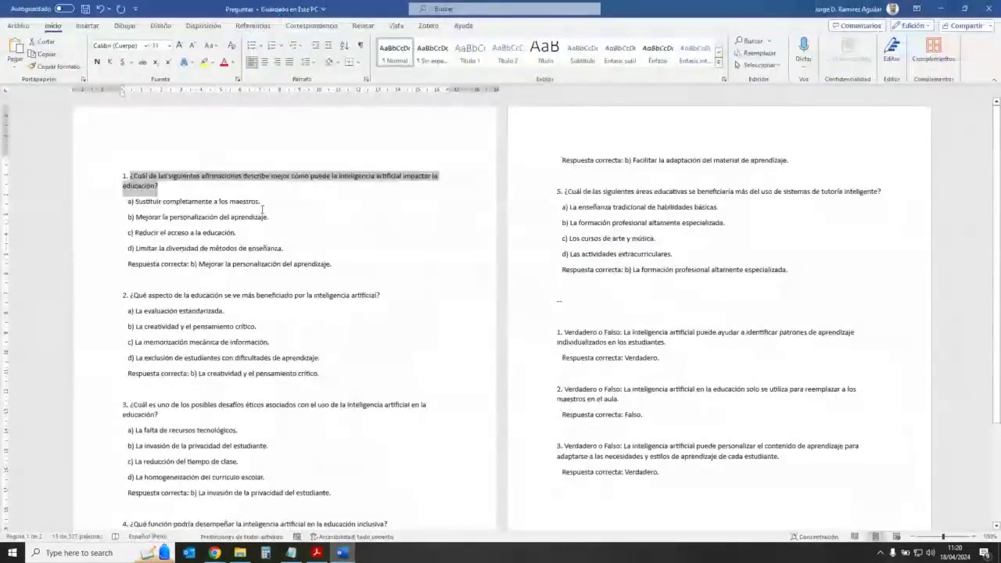
drag(260, 201, 135, 201)
key(ctrl+c)
click(941, 9)
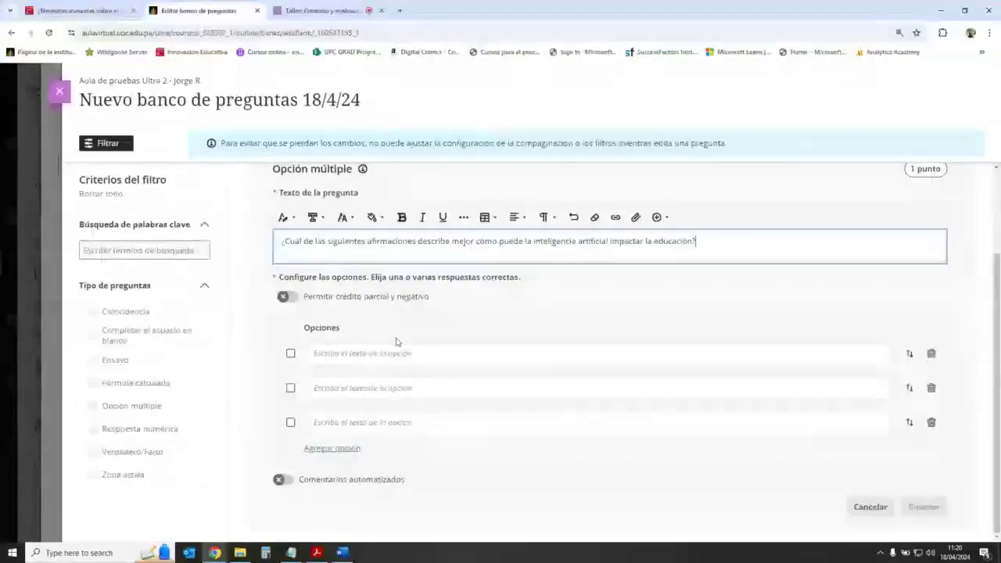
click(396, 352)
key(ctrl+v)
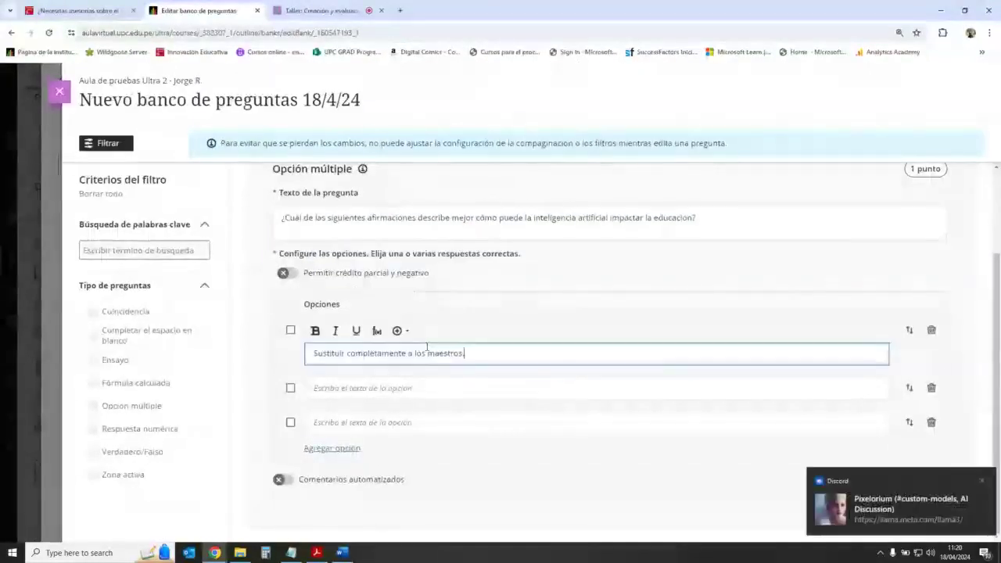
Dismiss the Discord notification and quit Discord running in the background.
click(978, 481)
click(880, 553)
right_click(860, 533)
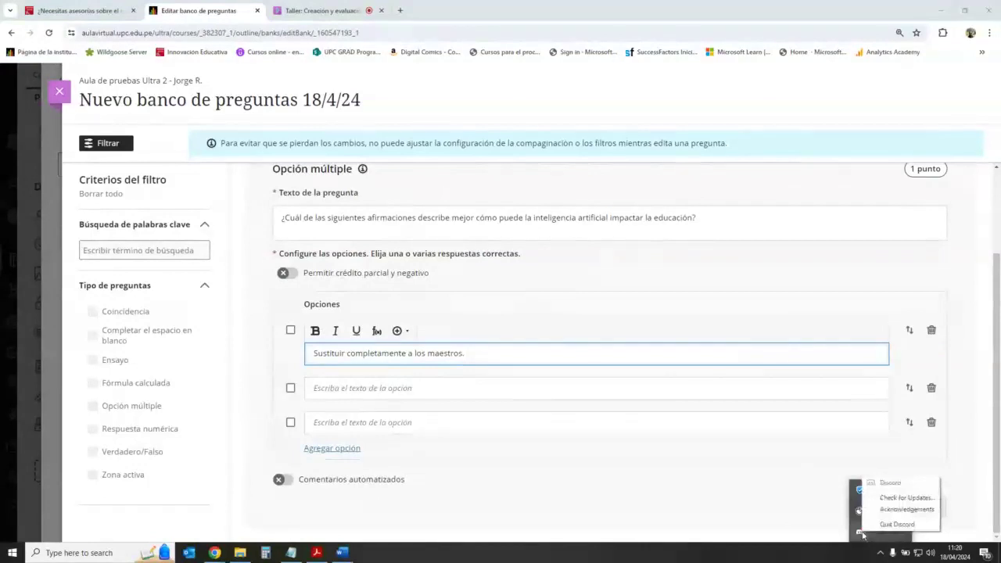
key(Escape)
click(693, 488)
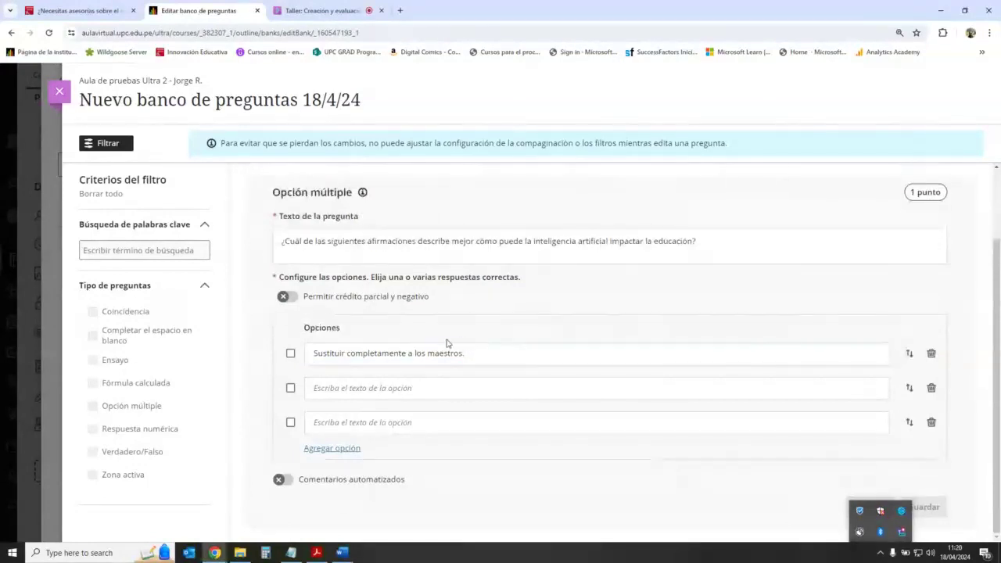
Copy answer b, "Mejorar la personalización del aprendizaje.", from the Word document into the question's second option.
click(340, 553)
drag(269, 217, 149, 223)
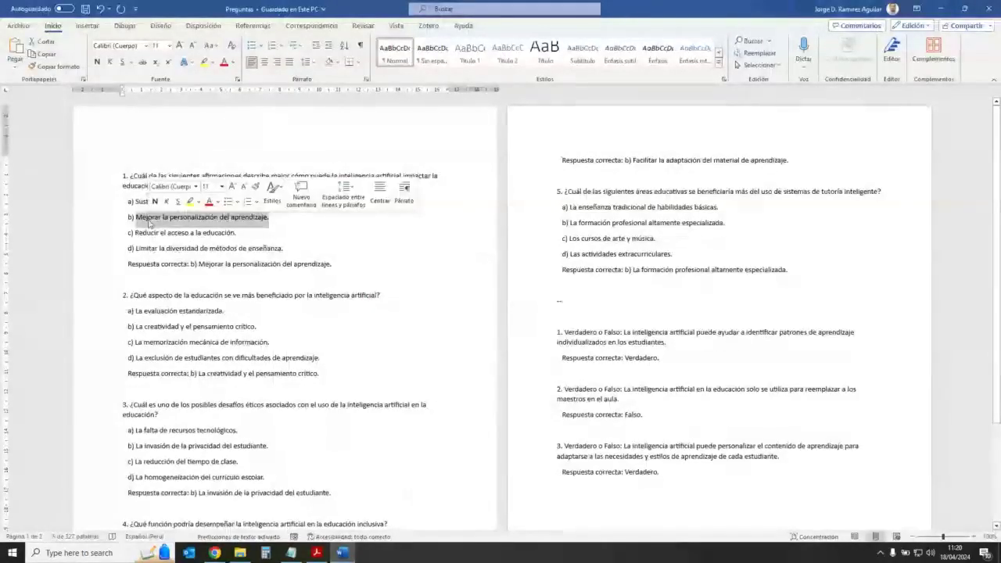
key(ctrl+c)
key(alt+Tab)
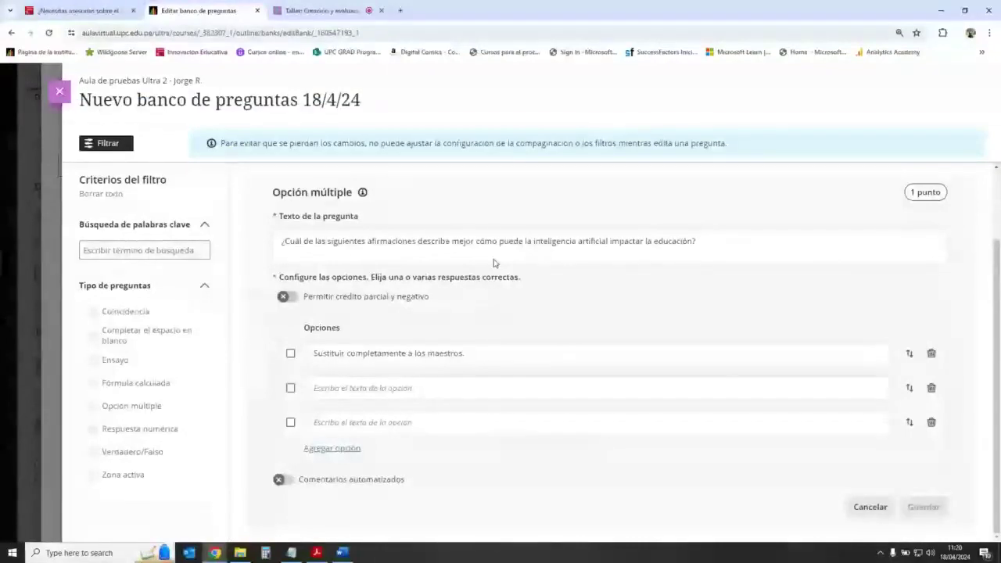
click(376, 388)
key(ctrl+v)
Copy answer c, "Reducir el acceso a la educación.", from the Word document into the question's third option.
key(alt+Tab)
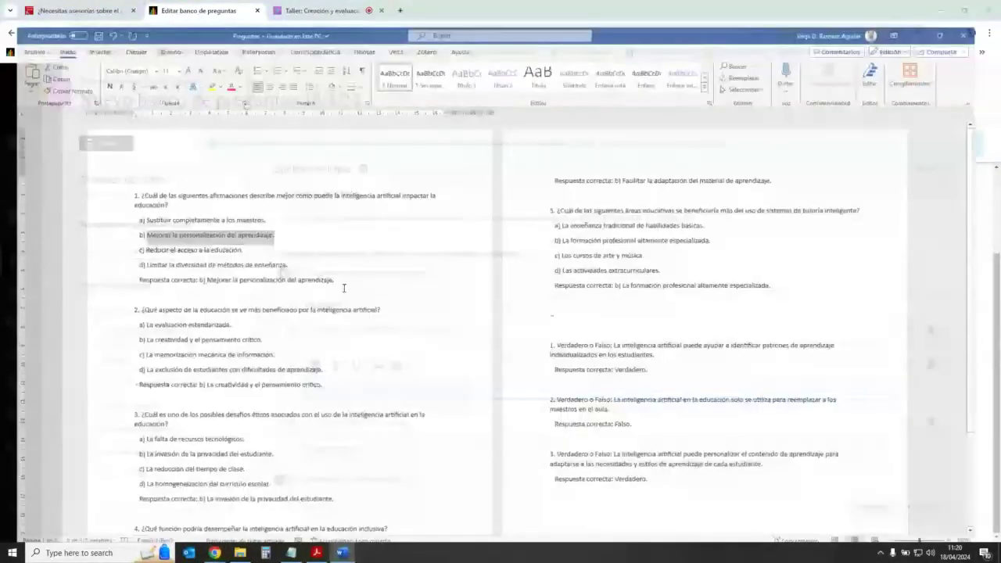
drag(237, 233, 157, 233)
key(ctrl+c)
key(alt+Tab)
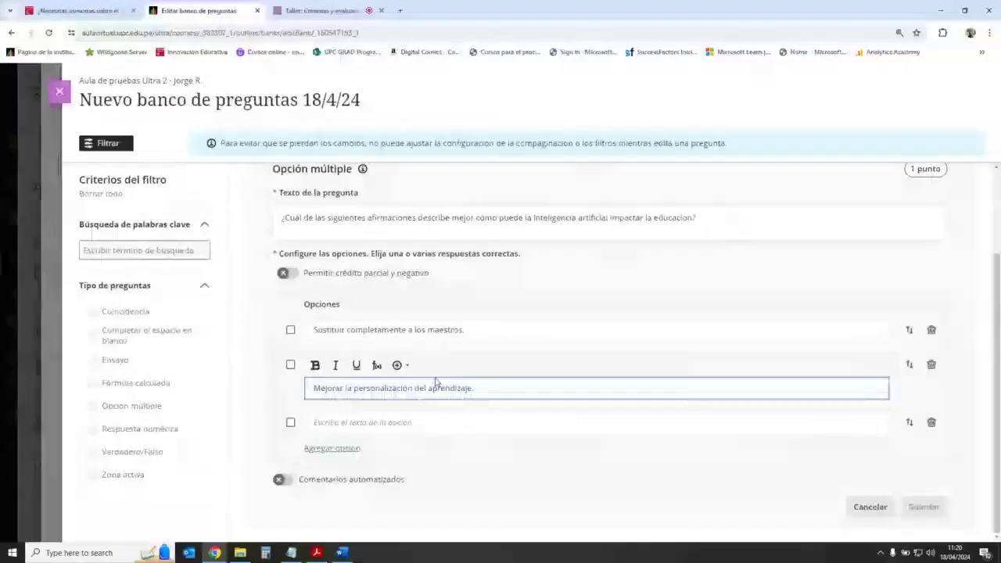
click(509, 422)
key(ctrl+v)
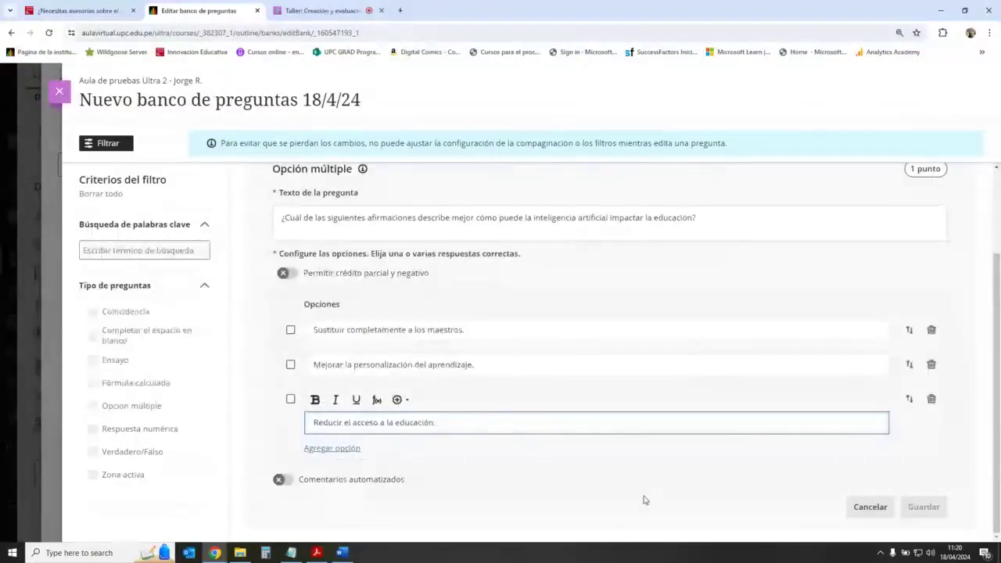
click(449, 312)
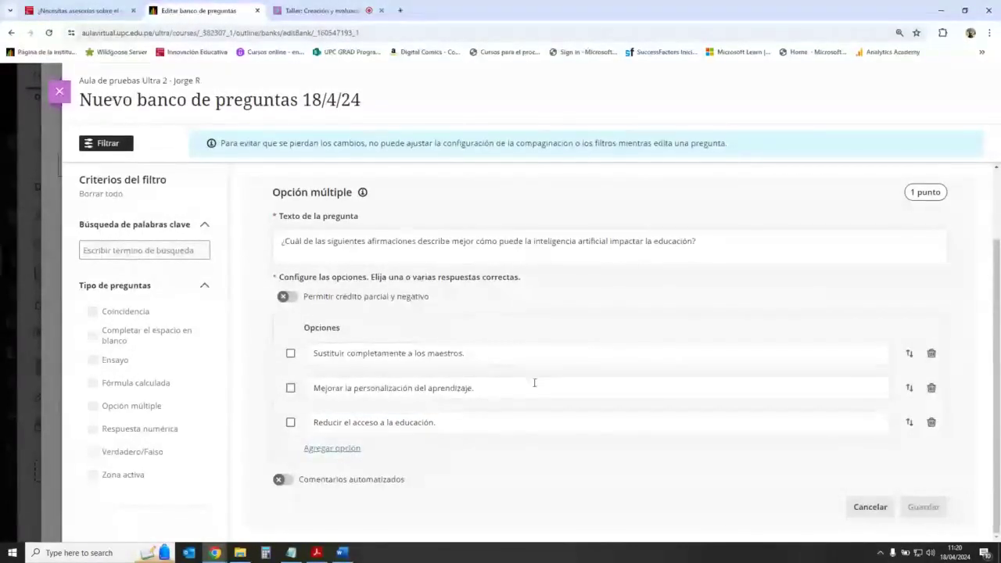
Add a fourth option and fill it with answer d, "Limitar la diversidad de métodos de enseñanza.", copied from the Word document.
click(349, 451)
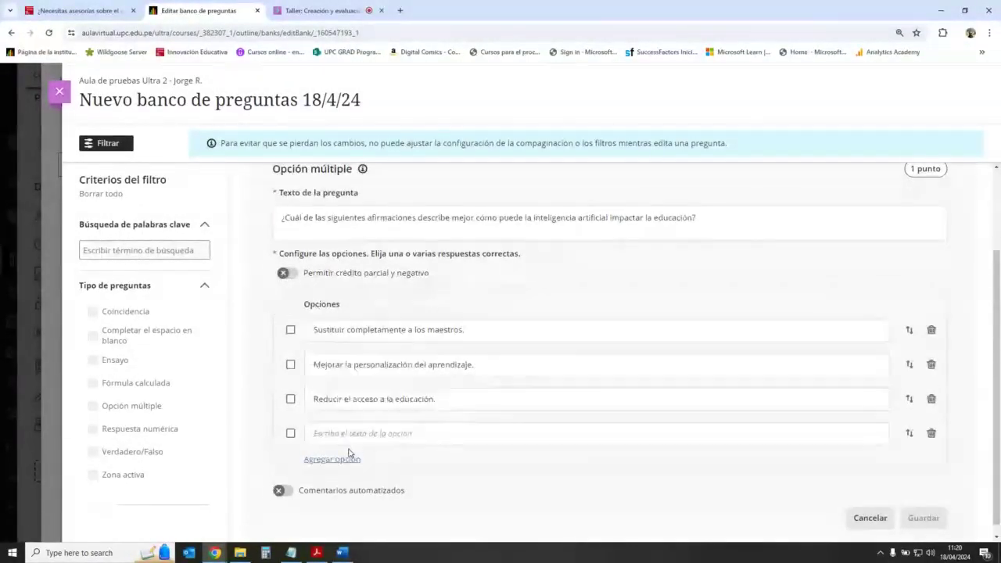
click(343, 553)
drag(135, 249, 283, 249)
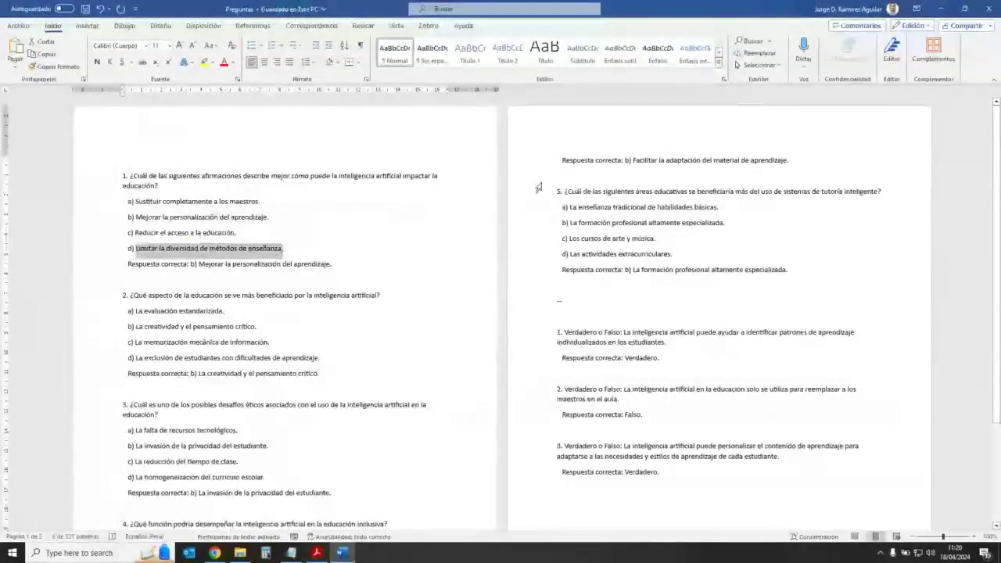
click(941, 8)
click(487, 429)
key(ctrl+v)
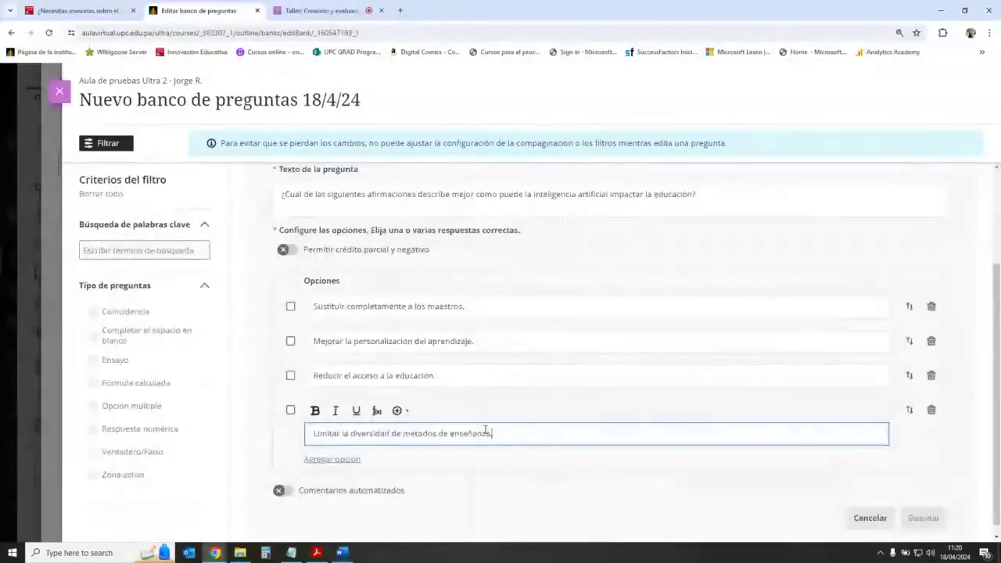
Mark "Mejorar la personalización del aprendizaje." as the correct answer and save the question.
click(485, 467)
click(290, 353)
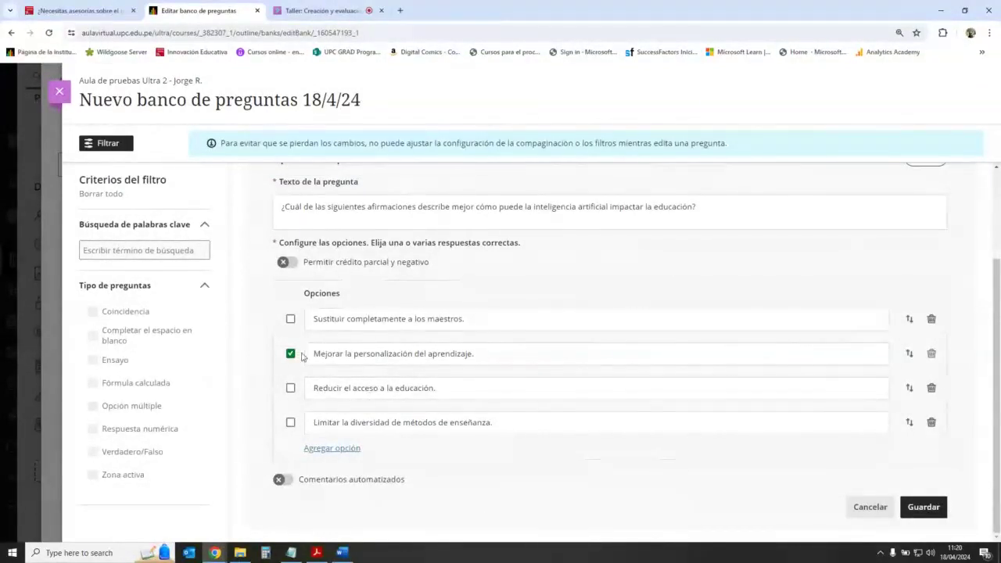
click(923, 507)
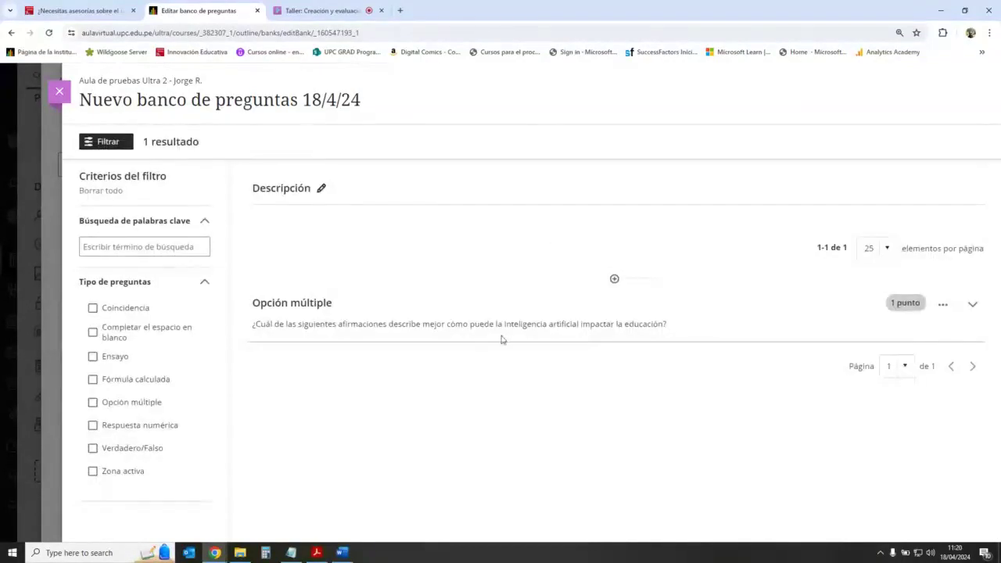
Add a multiple-choice question with the text "¿Qué aspecto de la educación se ve más beneficiado por la inteligencia artificial?" copied from the Word document.
click(614, 280)
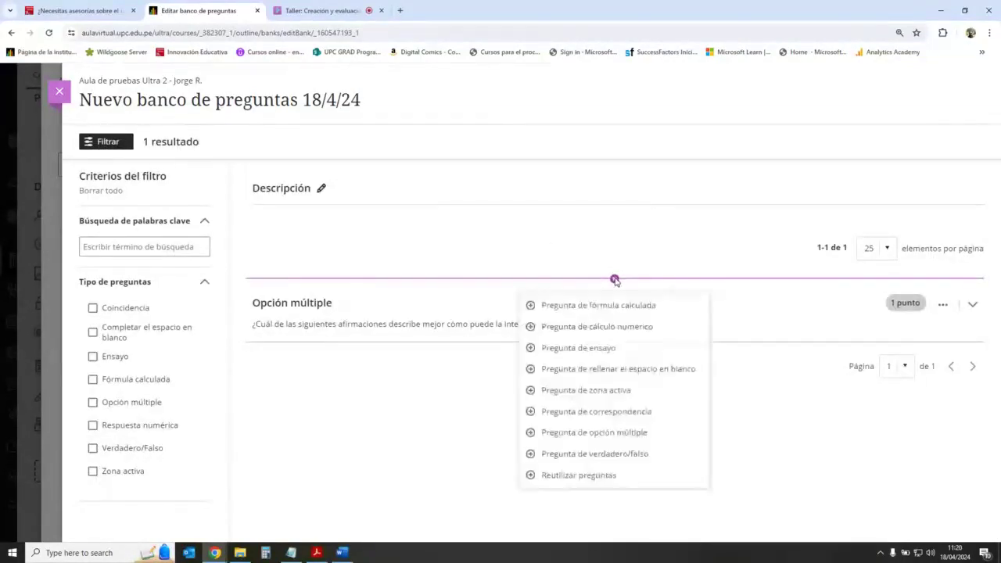
click(620, 433)
click(341, 552)
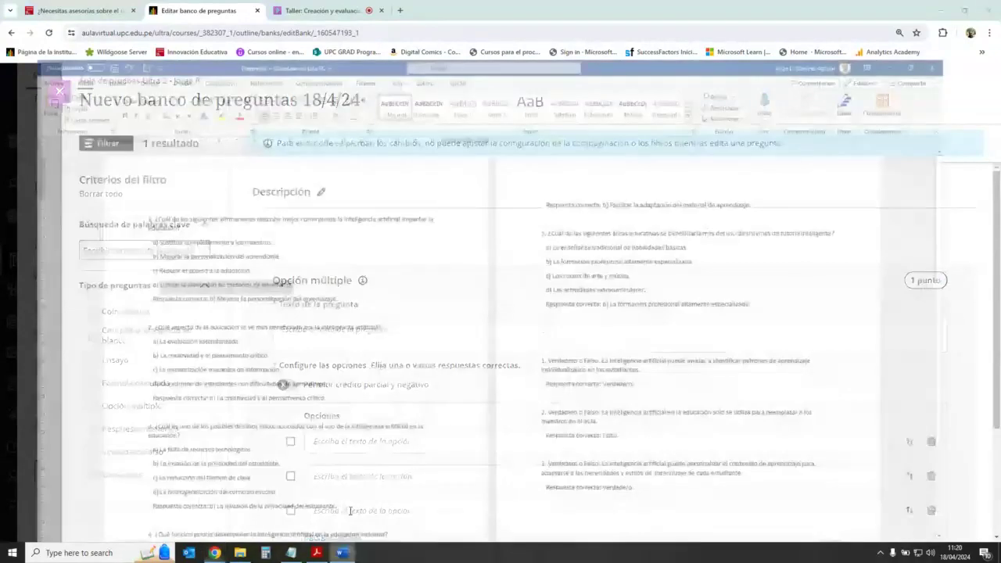
triple_click(130, 295)
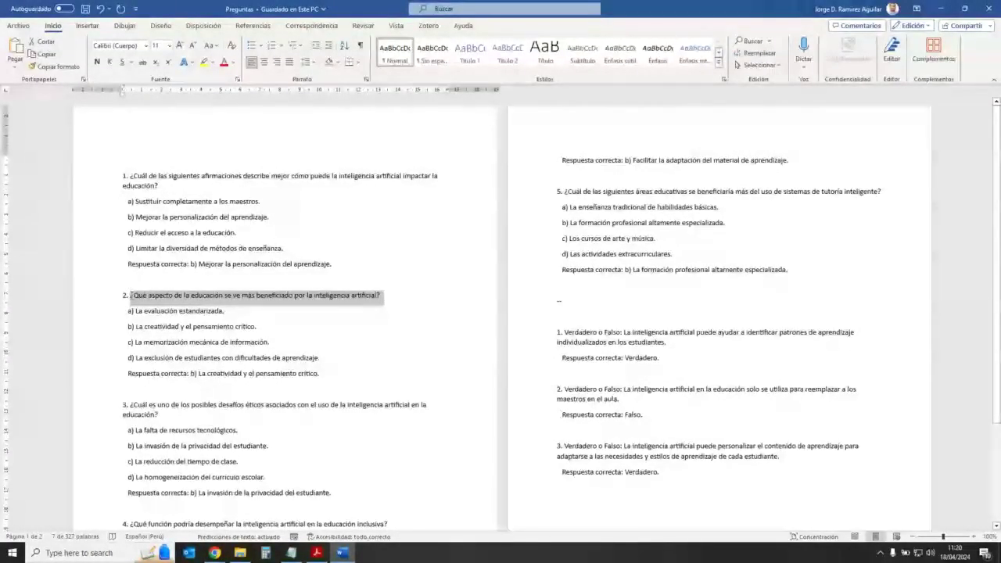
click(940, 9)
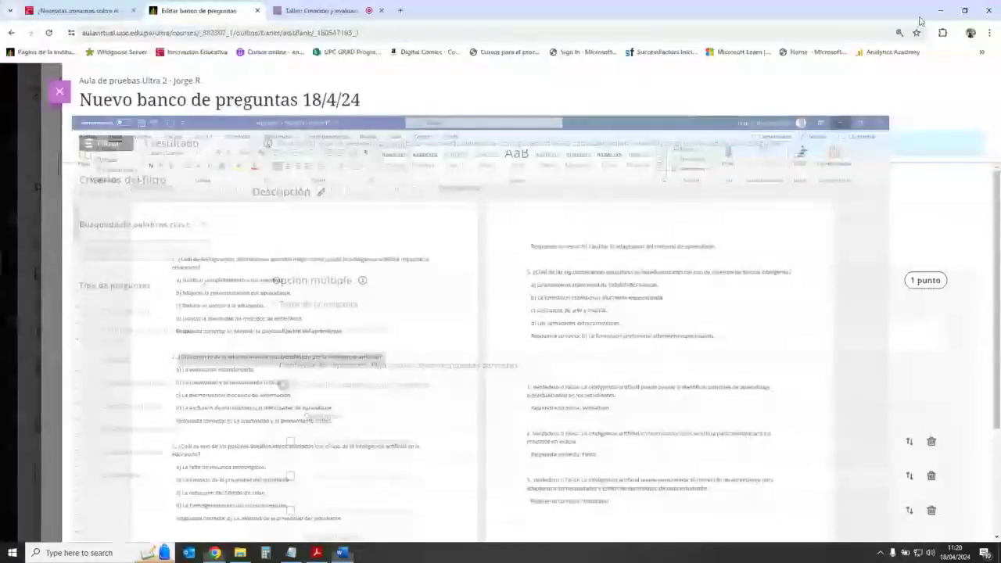
click(476, 339)
key(ctrl+v)
Copy answer a, "La evaluación estandarizada.", from the Word document into the question's first option.
scroll(602, 402, down, 2)
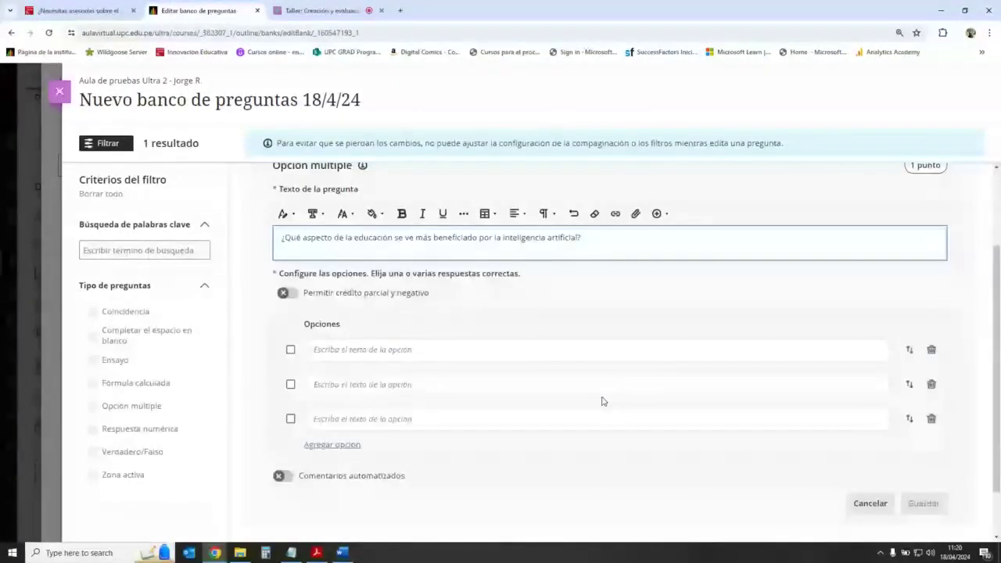
key(alt+Tab)
drag(135, 311, 225, 310)
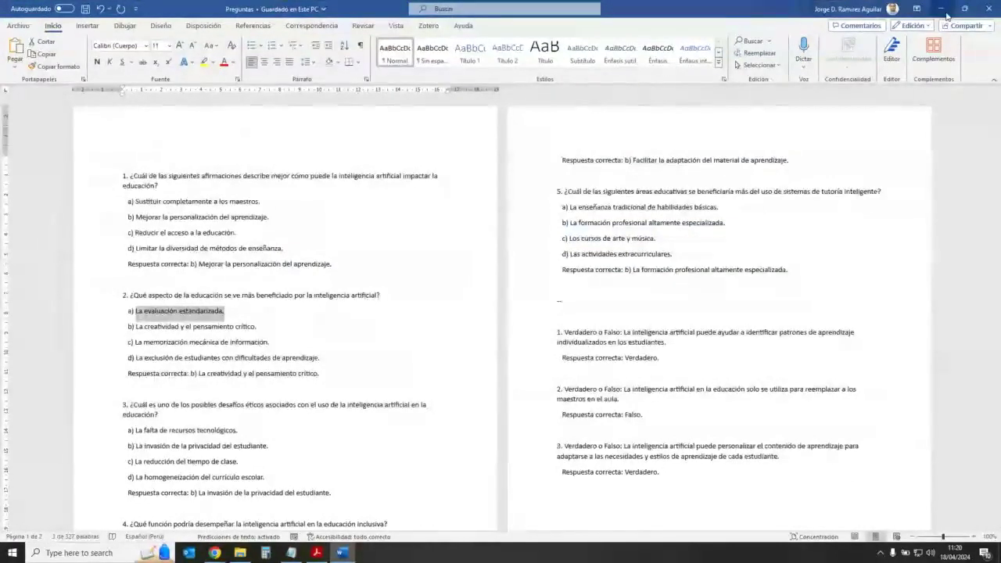
key(alt+Tab)
click(447, 288)
key(ctrl+v)
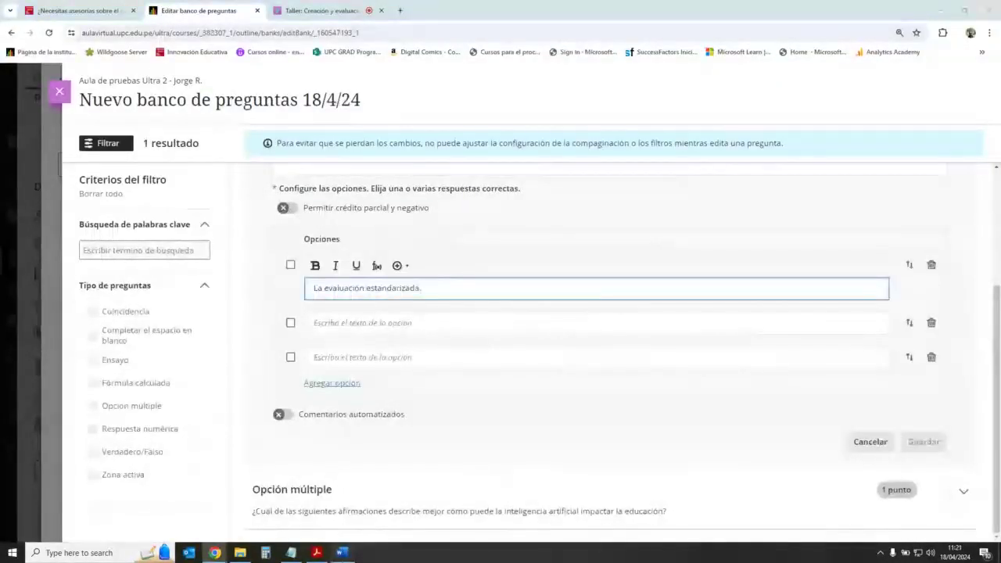
Copy answer b, "La creatividad y el pensamiento crítico.", from the Word document into the question's second option.
click(341, 552)
drag(256, 327, 145, 327)
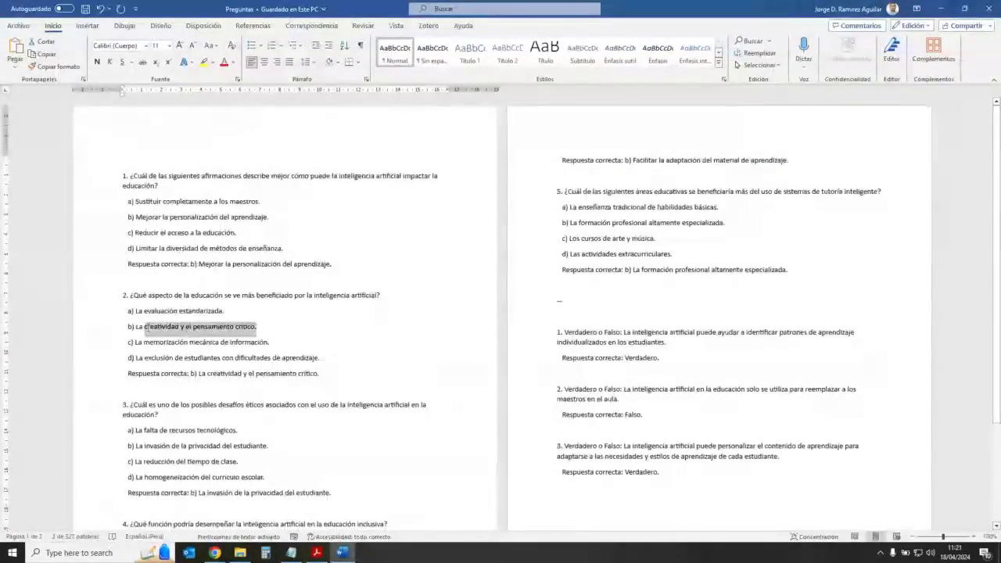
key(alt+Tab)
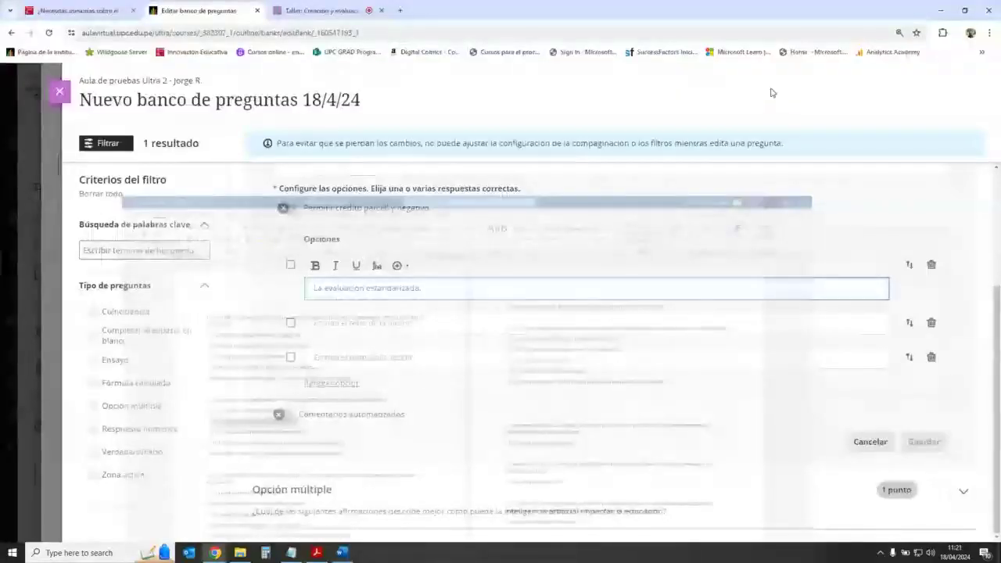
click(413, 329)
key(ctrl+v)
Copy answer c, "La memorización mecánica de información.", from the Word document into the question's third option.
key(alt+Tab)
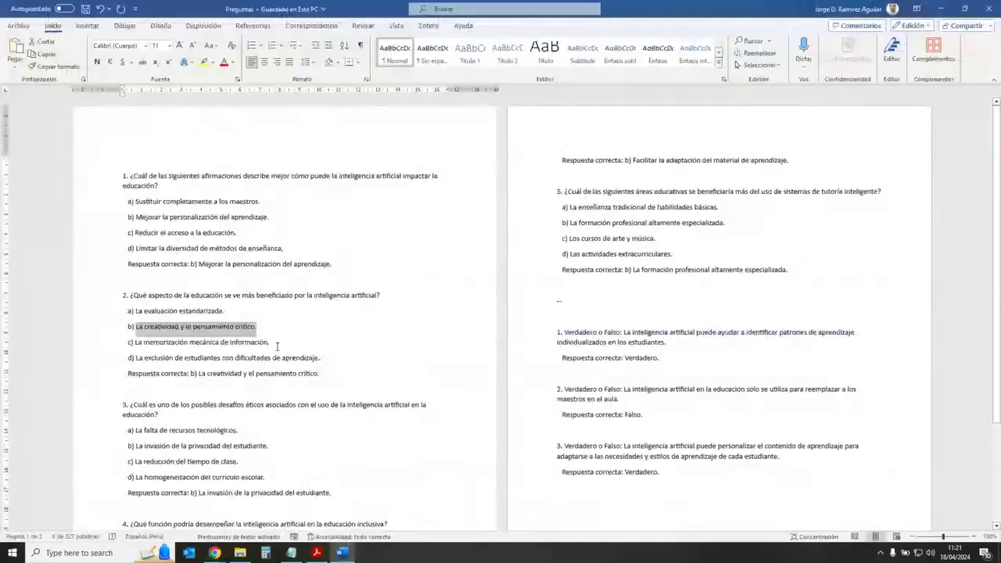
drag(269, 343, 136, 343)
key(ctrl+c)
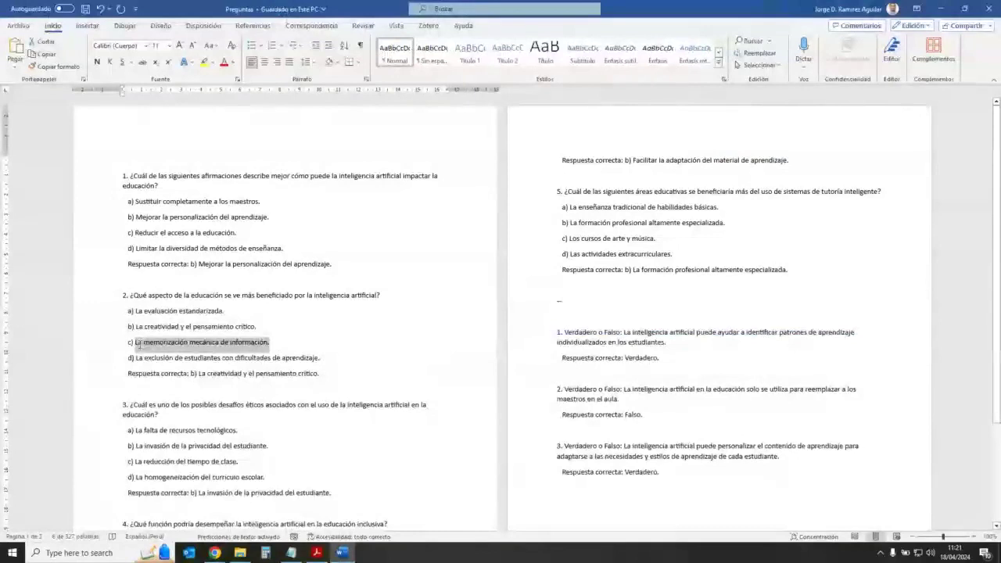
click(941, 11)
click(458, 359)
key(ctrl+v)
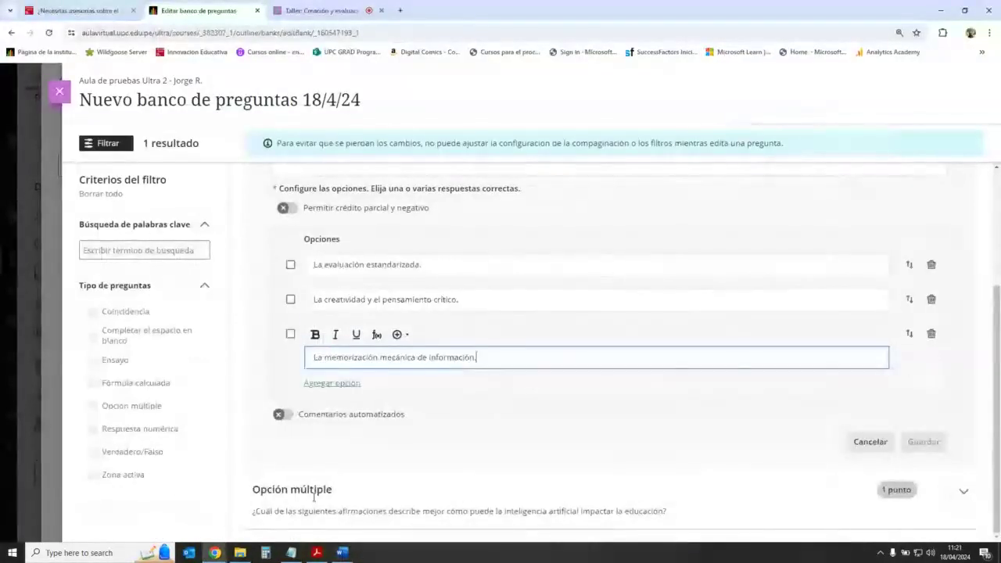
Add a fourth option and fill it with answer d, "La exclusión de estudiantes con dificultades de aprendizaje.", copied from the Word document.
click(342, 553)
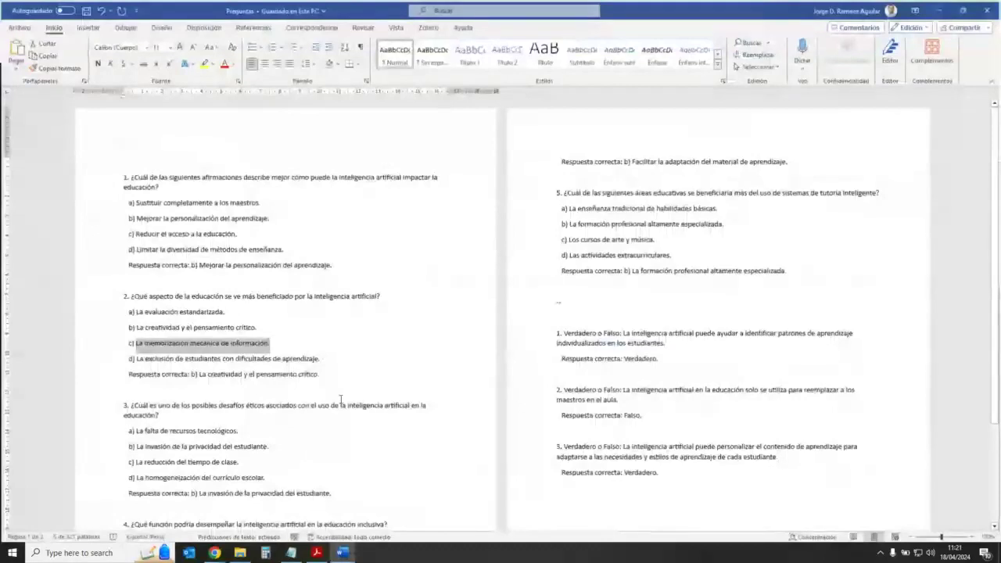
drag(321, 358, 139, 361)
click(941, 11)
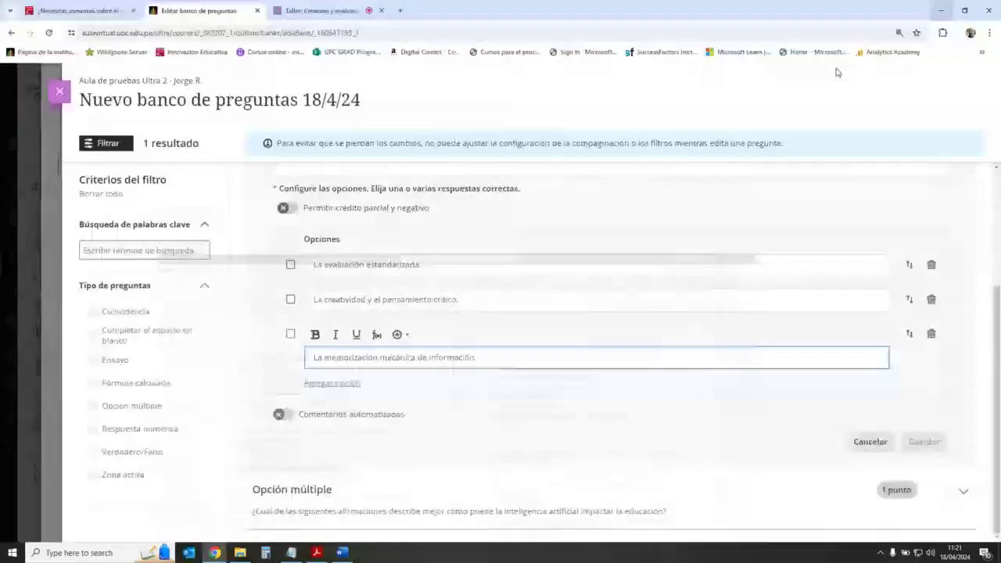
click(346, 383)
text(La exclusión de estudiantes con dificultades de aprendizaje.)
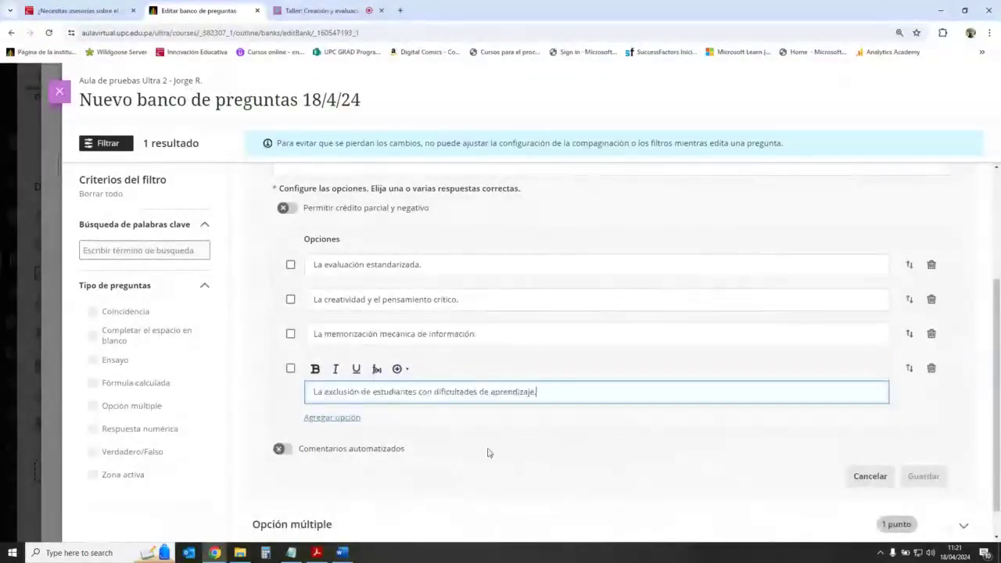
click(507, 456)
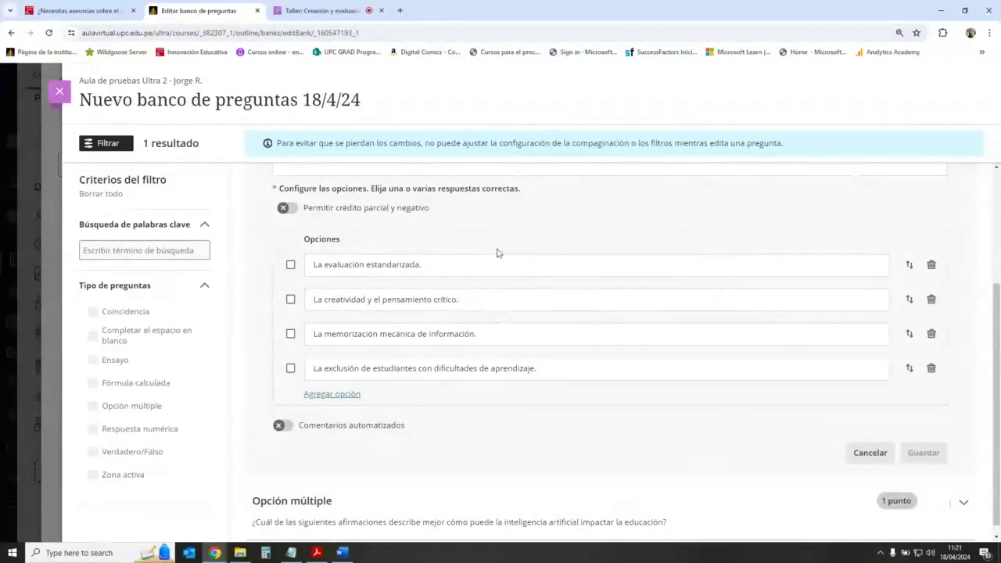
Check the answer key in the Word document and mark "La creatividad y el pensamiento crítico." as a correct answer.
scroll(501, 262, up, 2)
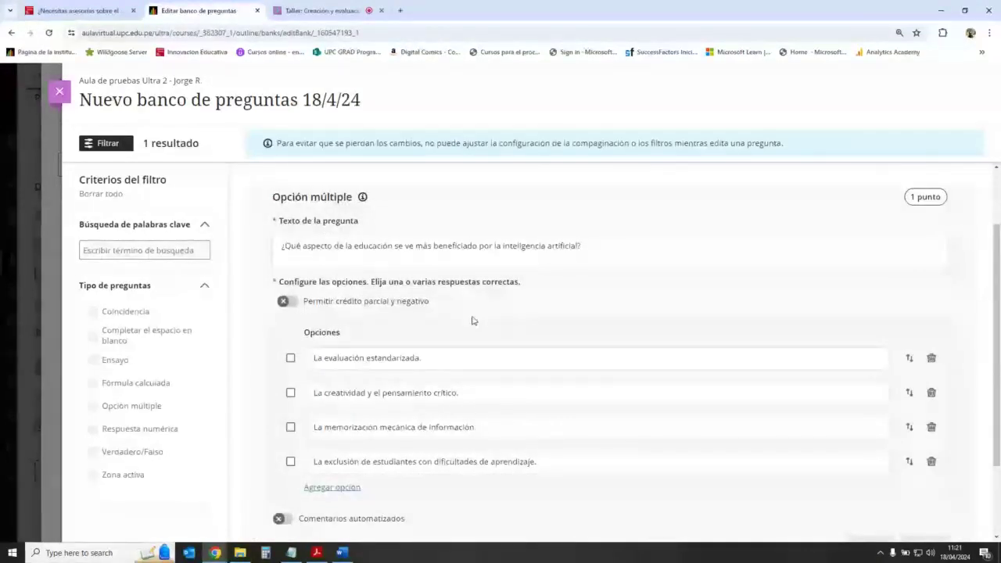
click(341, 553)
key(alt+Tab)
click(291, 391)
scroll(296, 391, down, 1)
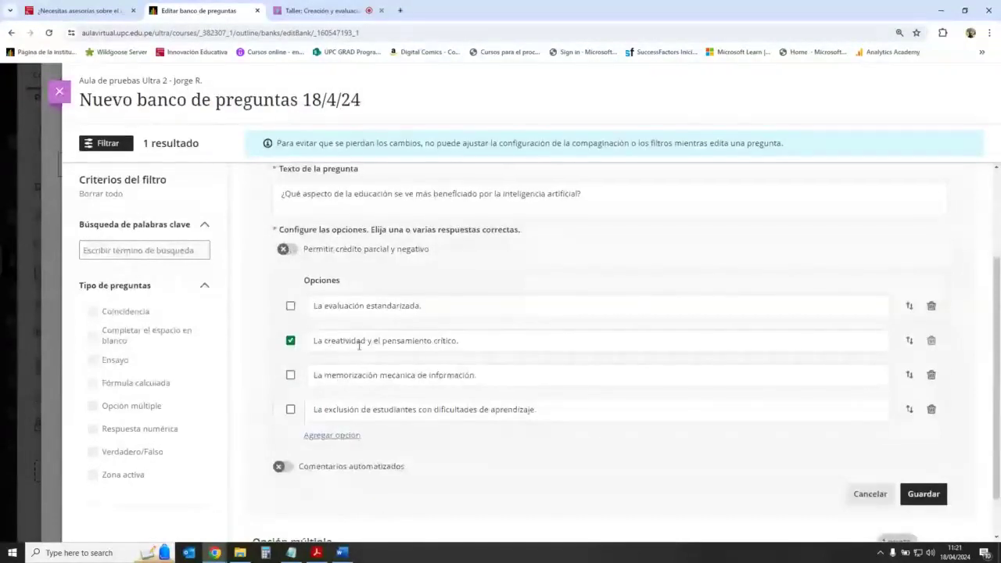
Also mark "La evaluación estandarizada." as correct and save the question with partial and negative credit allowed.
click(291, 307)
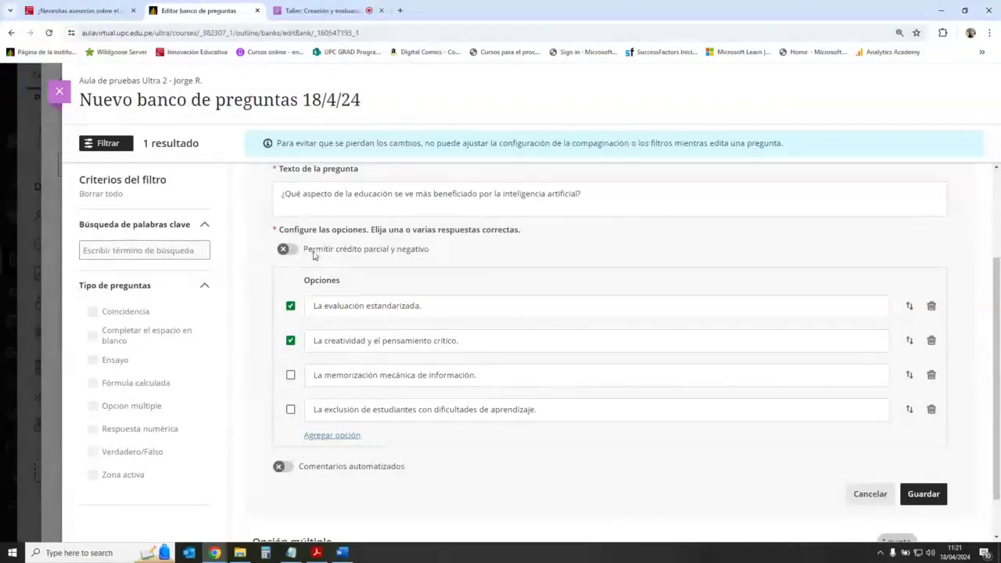
click(285, 250)
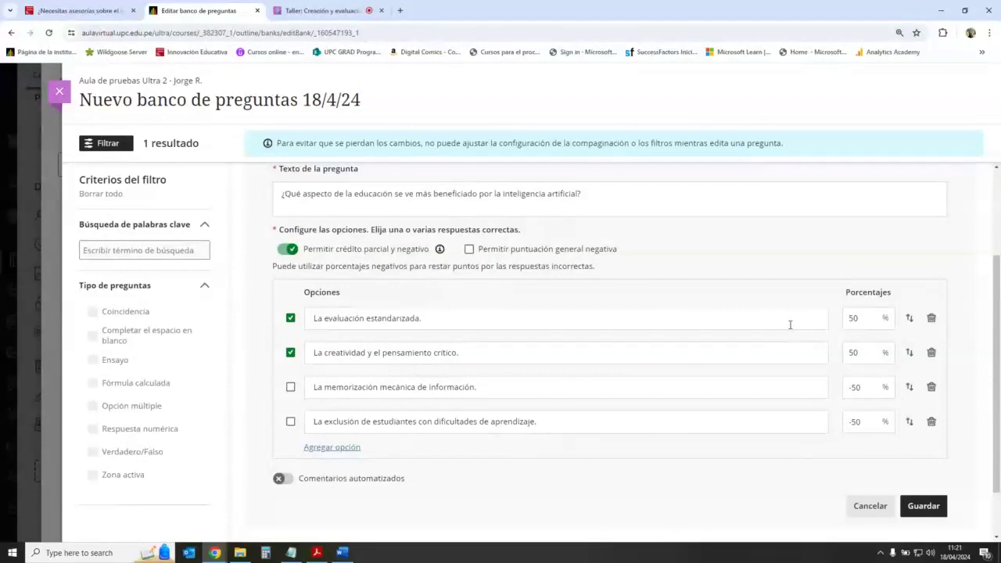
text(-)
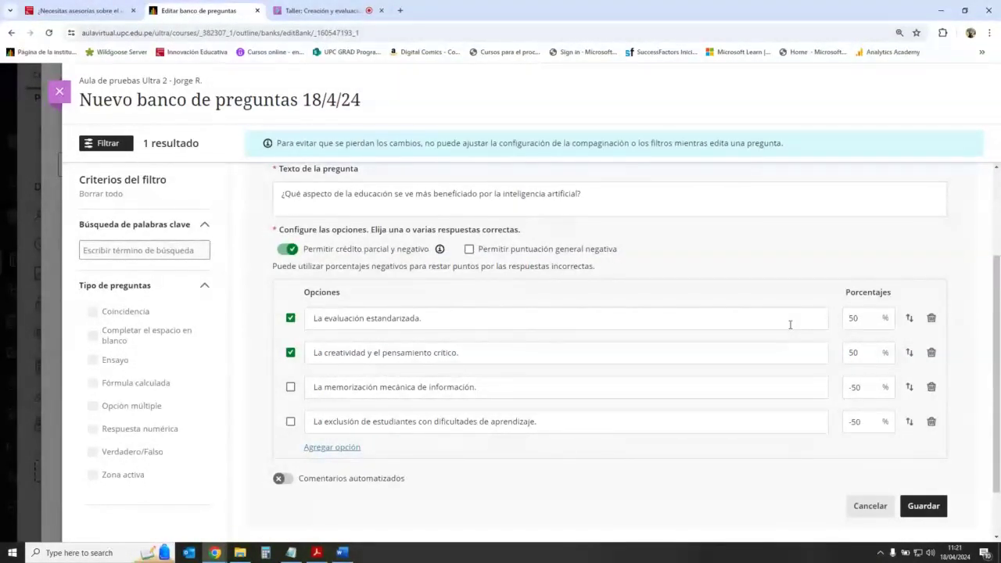
click(860, 318)
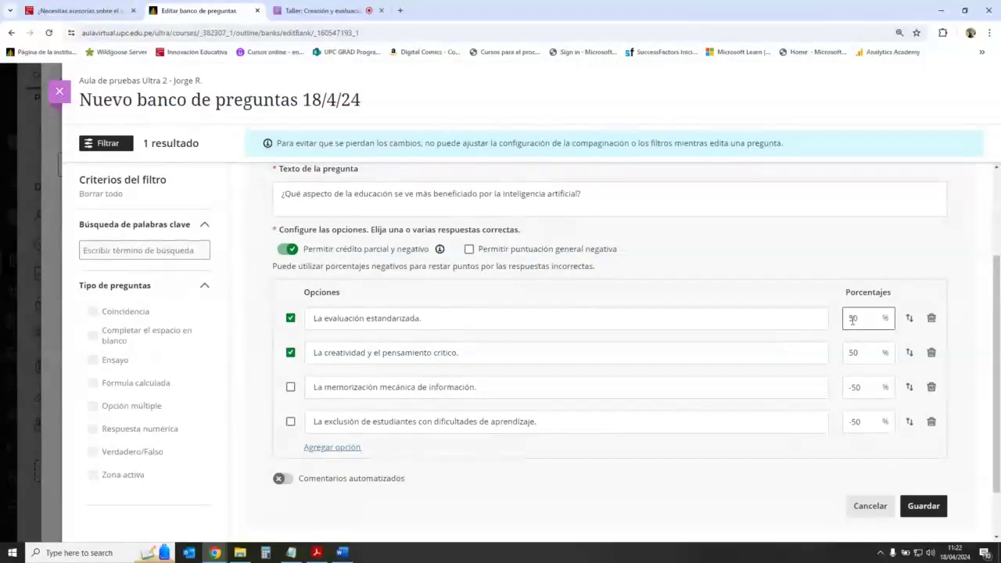
click(864, 351)
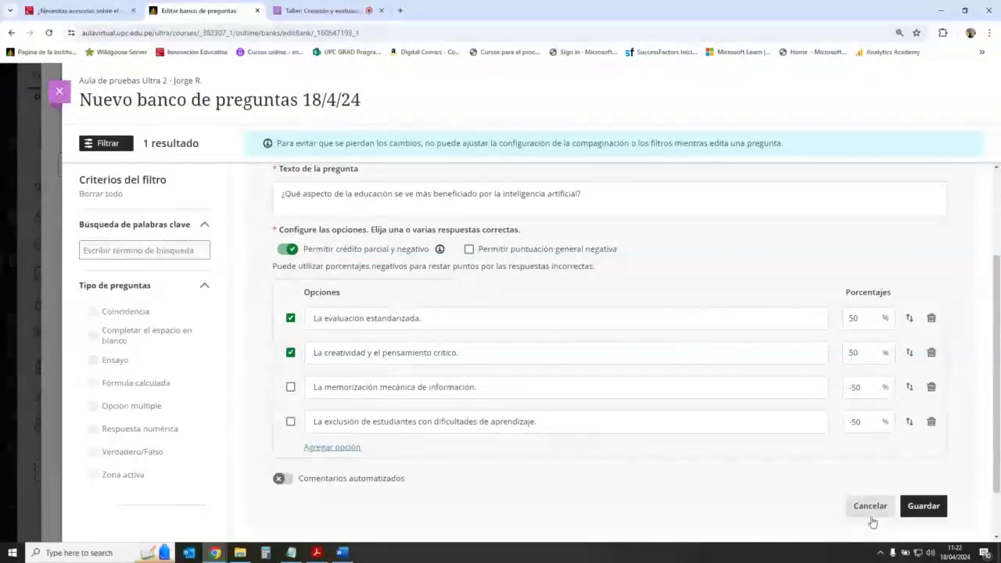
click(939, 509)
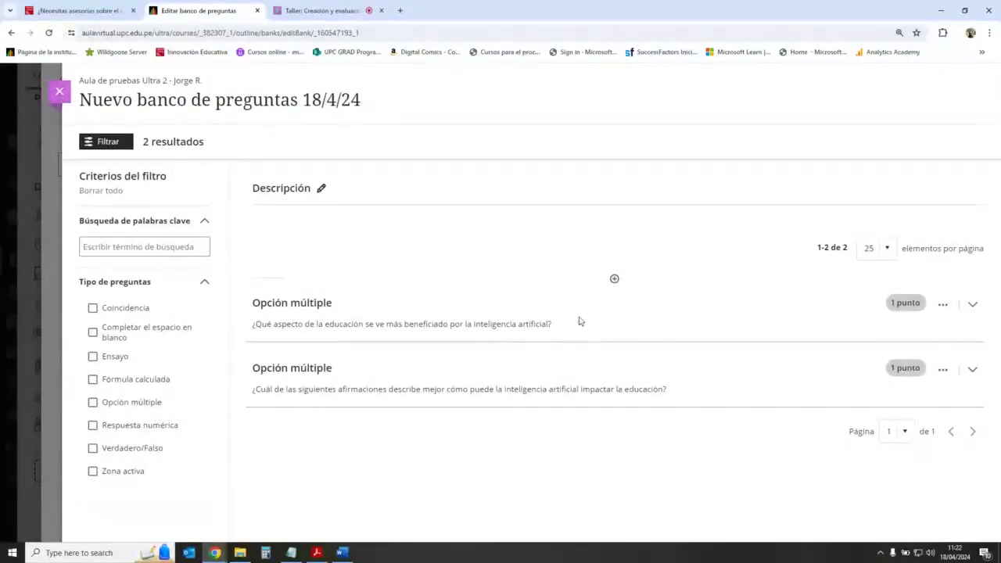
Add a true/false question at the start of the question bank.
click(615, 279)
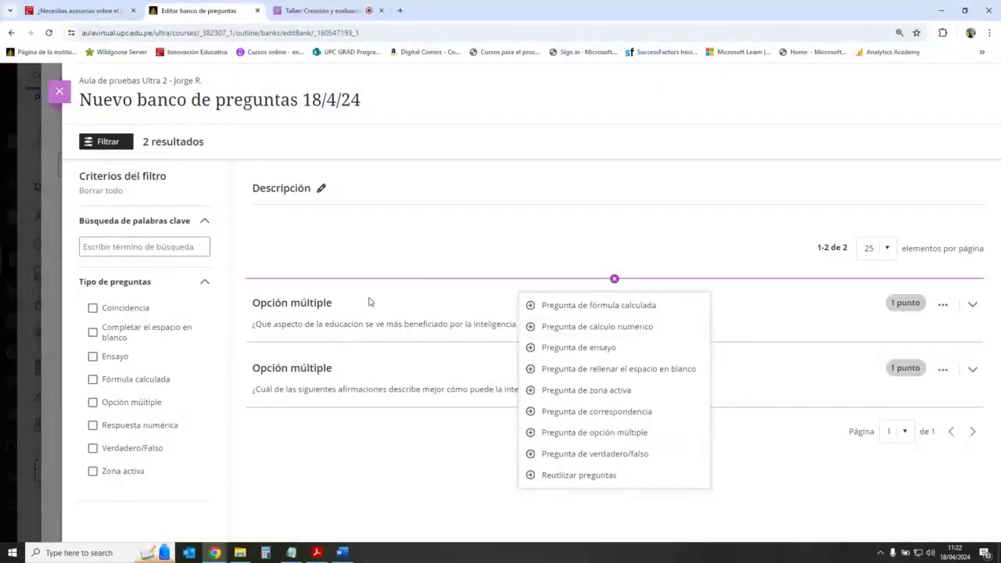
click(434, 456)
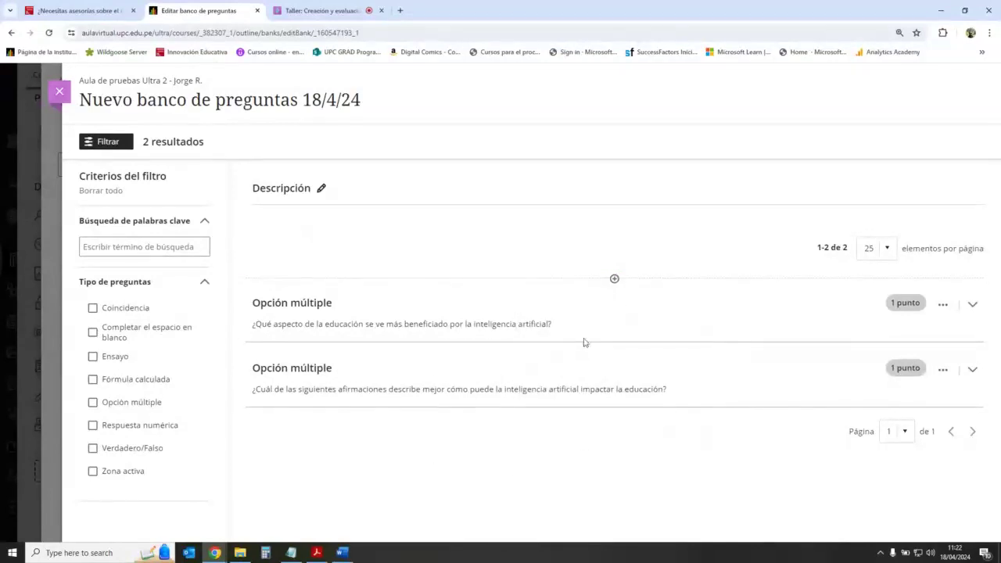
click(613, 278)
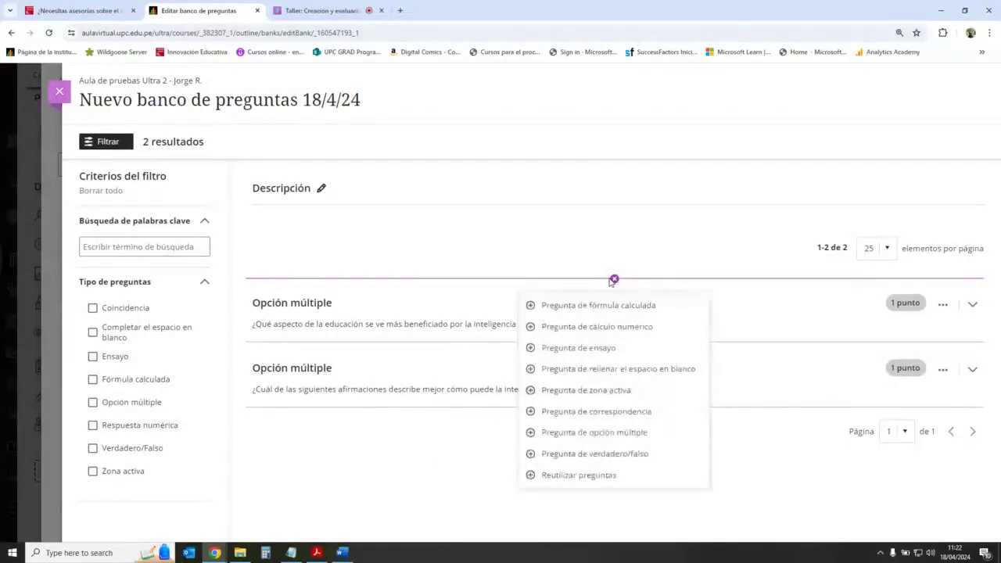
click(615, 454)
Copy the statement "La inteligencia artificial puede ayudar a identificar patrones de aprendizaje individualizados en los estudiantes." from the Word document into the question text.
click(344, 552)
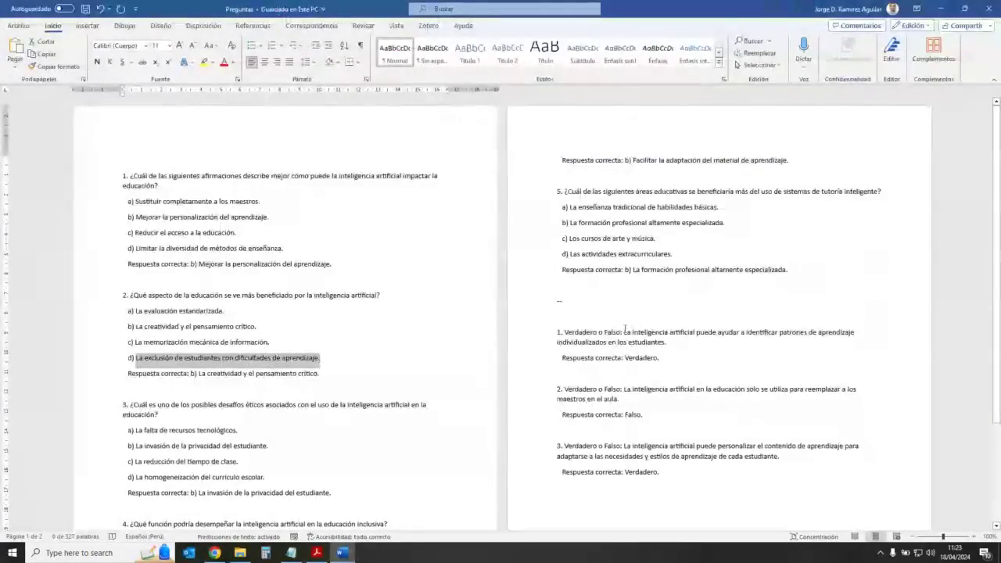
drag(623, 332, 667, 342)
key(ctrl+c)
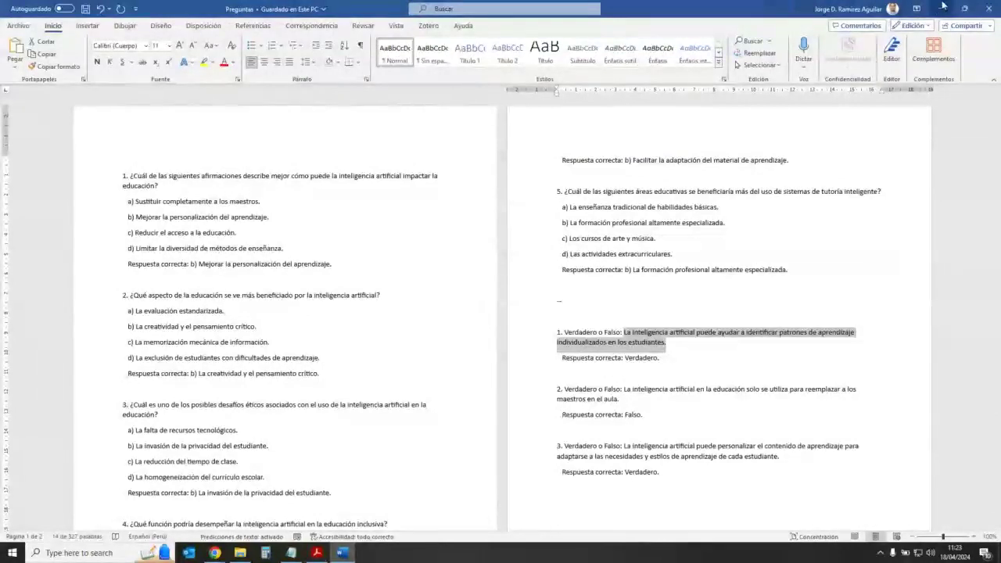
click(941, 8)
click(440, 308)
key(ctrl+v)
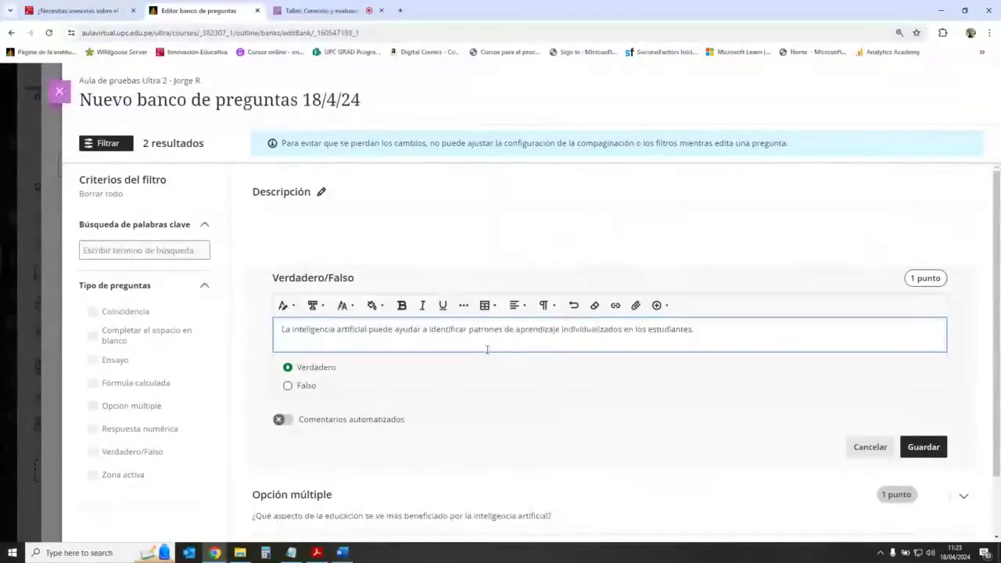
Check the statement's answer in the Word document and save the true/false question with Verdadero as the correct answer.
click(354, 555)
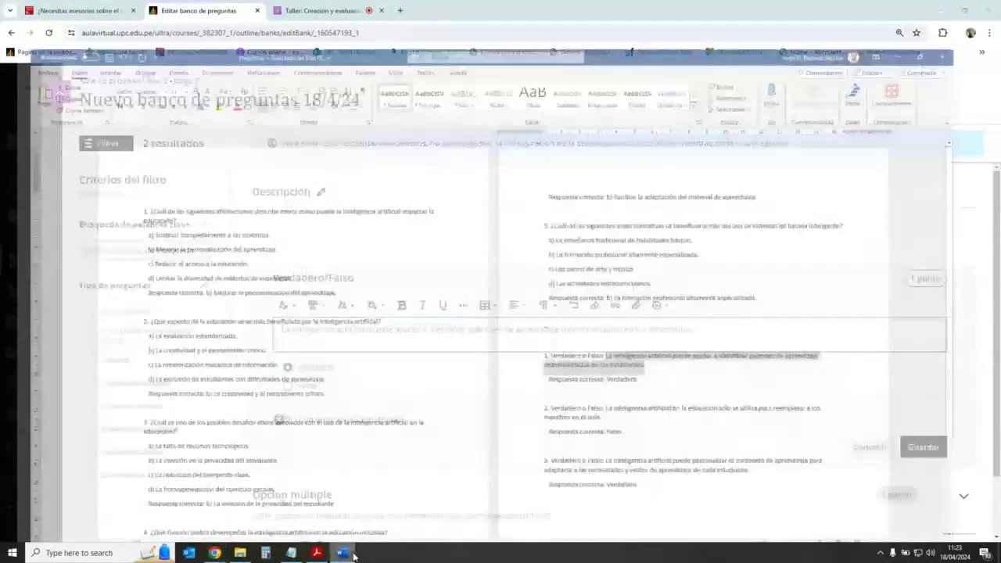
click(354, 555)
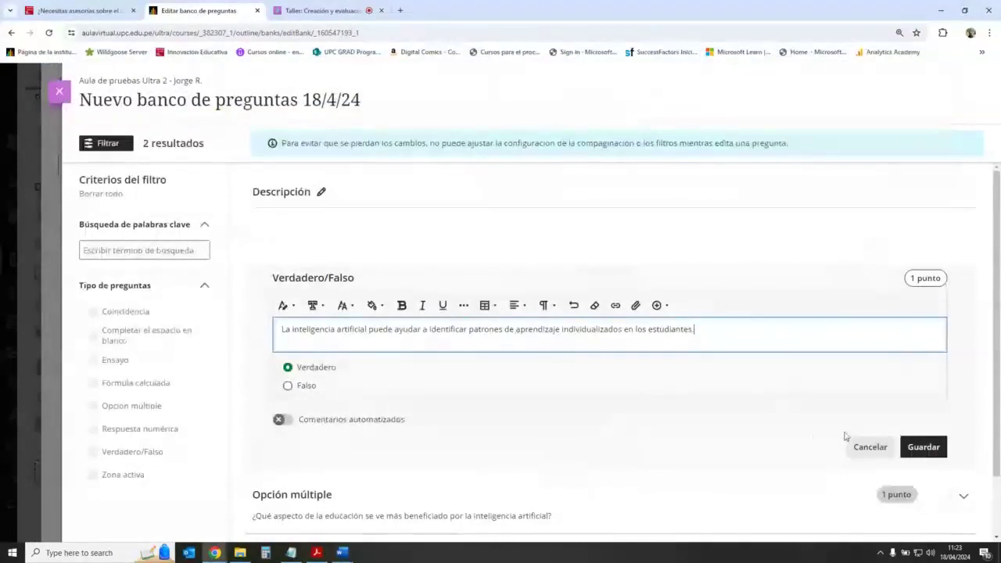
click(923, 447)
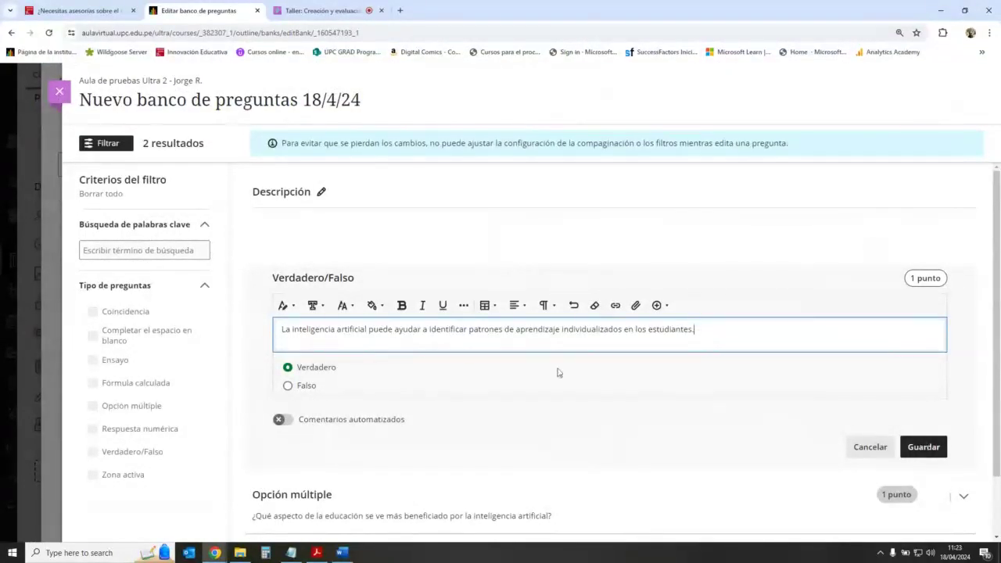
Add a true/false question with the Word document's statement "La inteligencia artificial en la educación solo se utiliza para reemplazar a los maestros en el aula.".
click(342, 552)
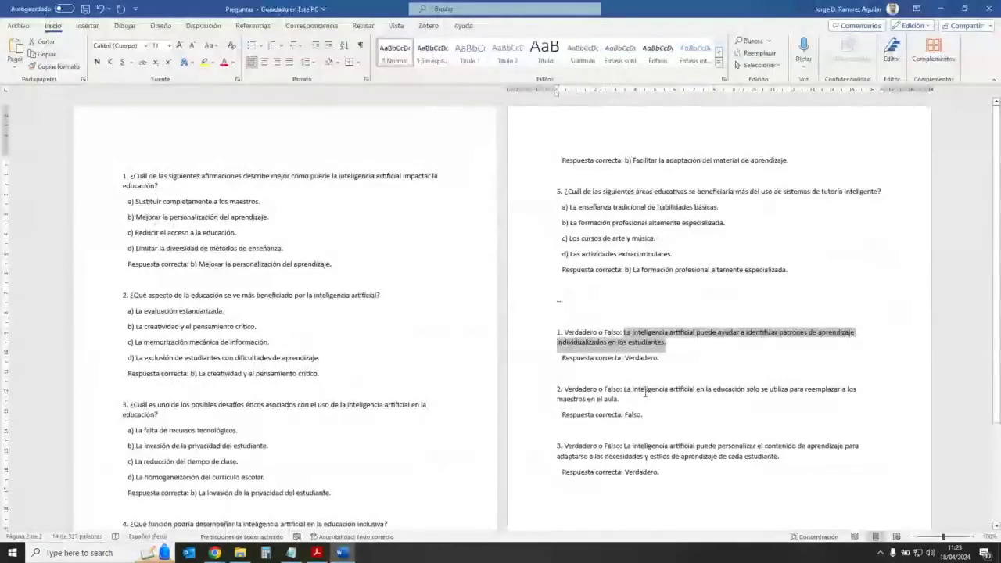
drag(624, 388, 619, 400)
key(ctrl+c)
click(940, 8)
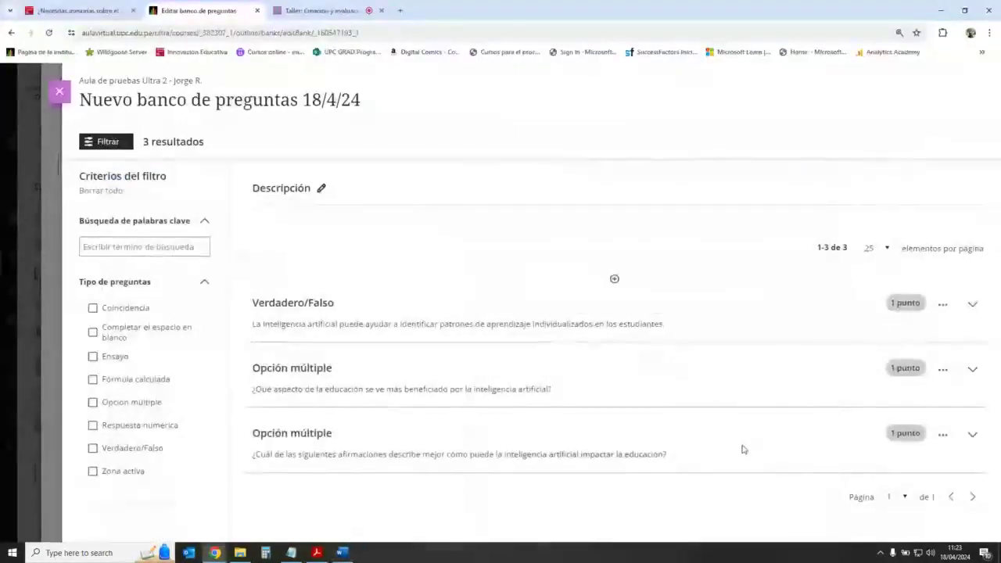
click(614, 279)
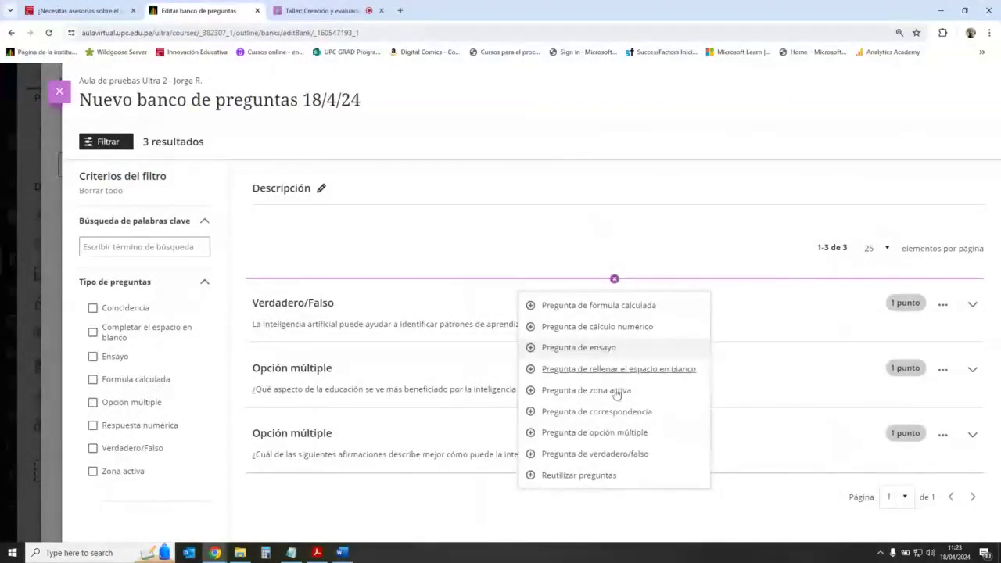
click(617, 452)
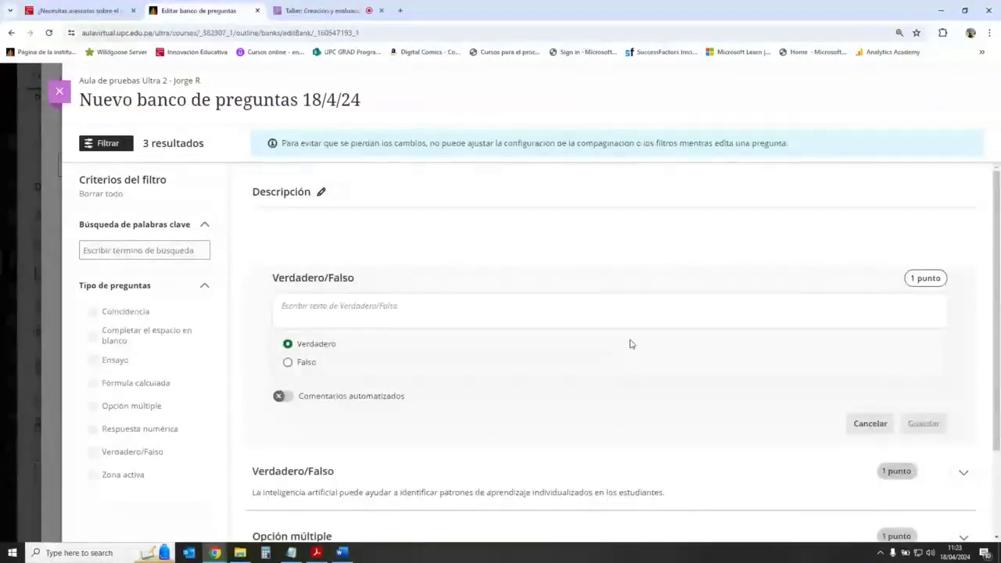
click(527, 318)
key(ctrl+v)
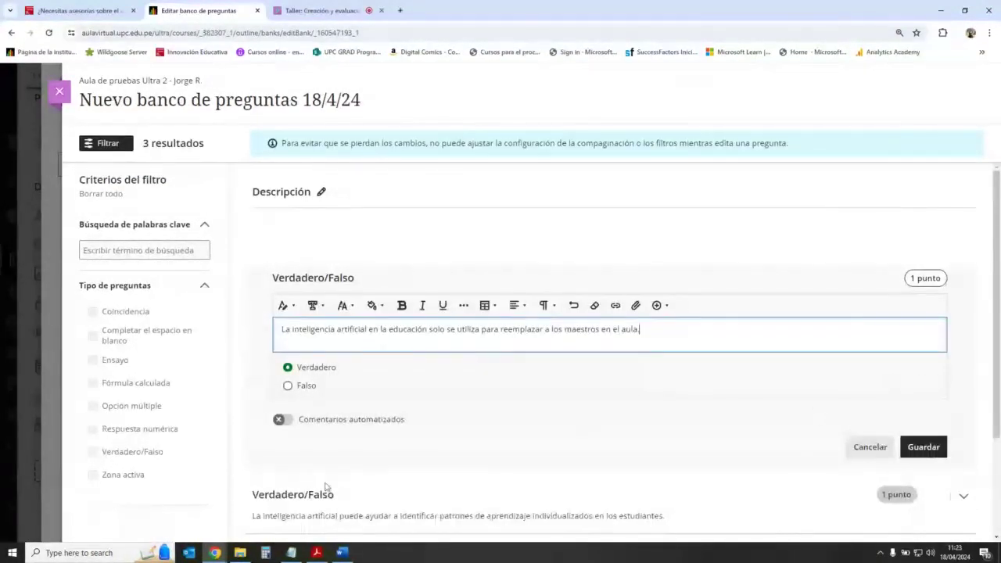
Check the second true/false statement's answer in the Word document and save the question in the bank.
click(341, 553)
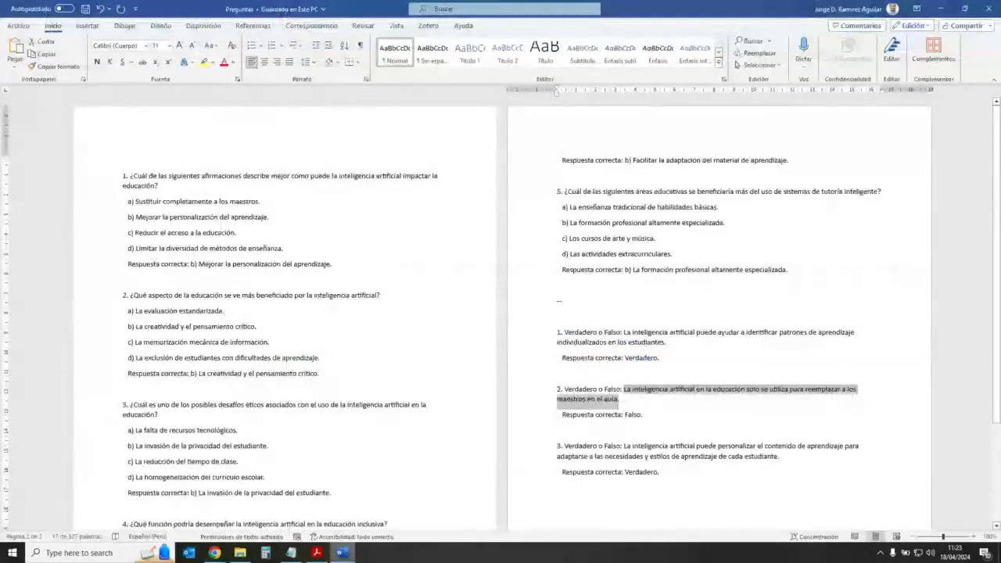
key(alt+Tab)
click(922, 424)
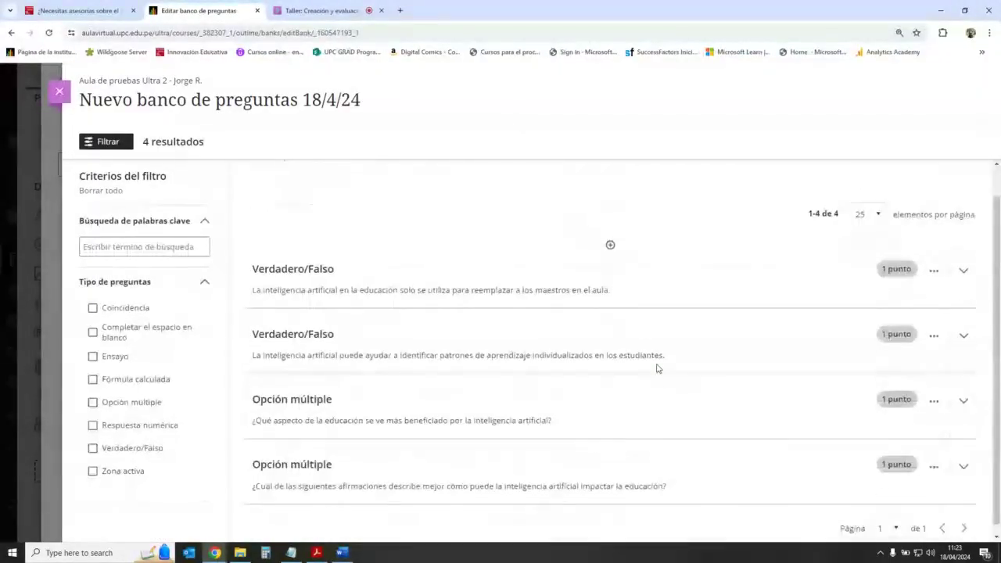
Reopen the question bank "Nuevo banco de preguntas 18/4/24" from the bank list, rename it "Banco de preguntas 1" and close it.
click(59, 91)
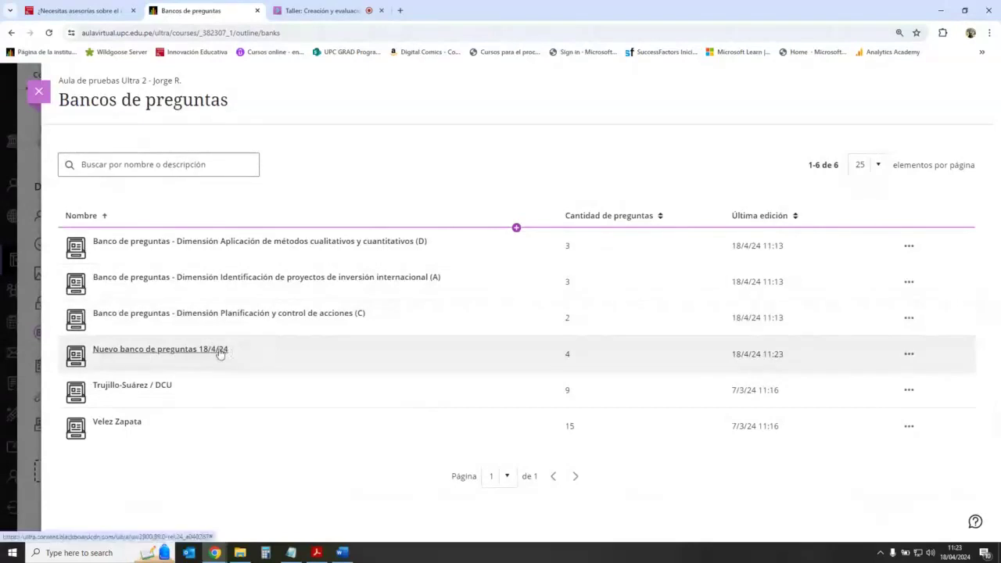
click(221, 354)
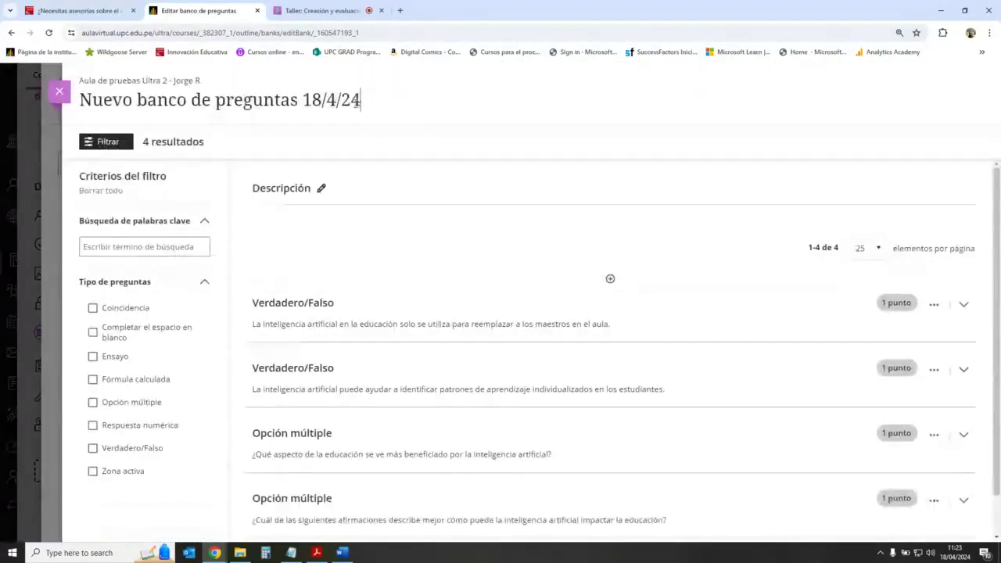
drag(360, 99, 85, 108)
key(BackSpace)
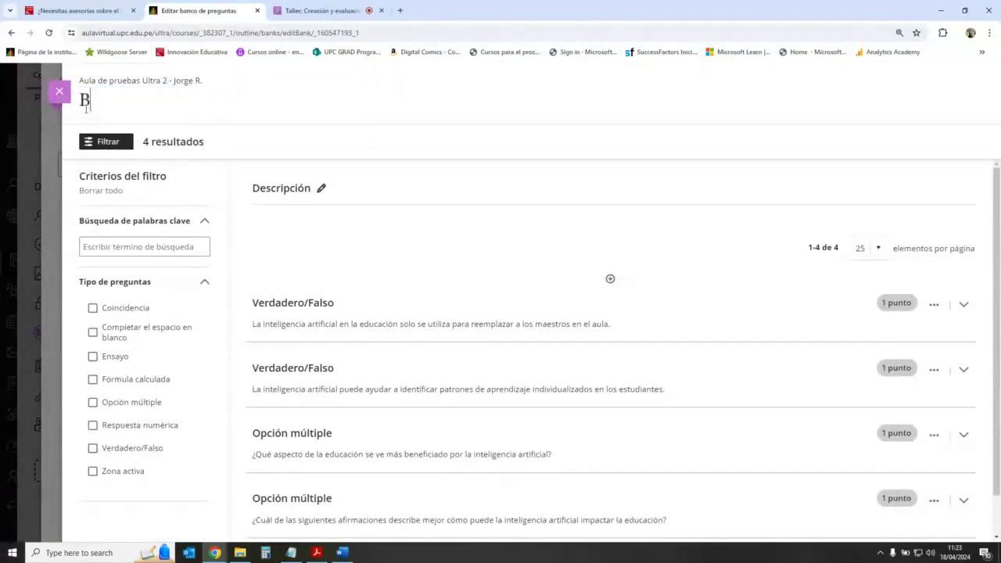
text(Banco de preguntas )
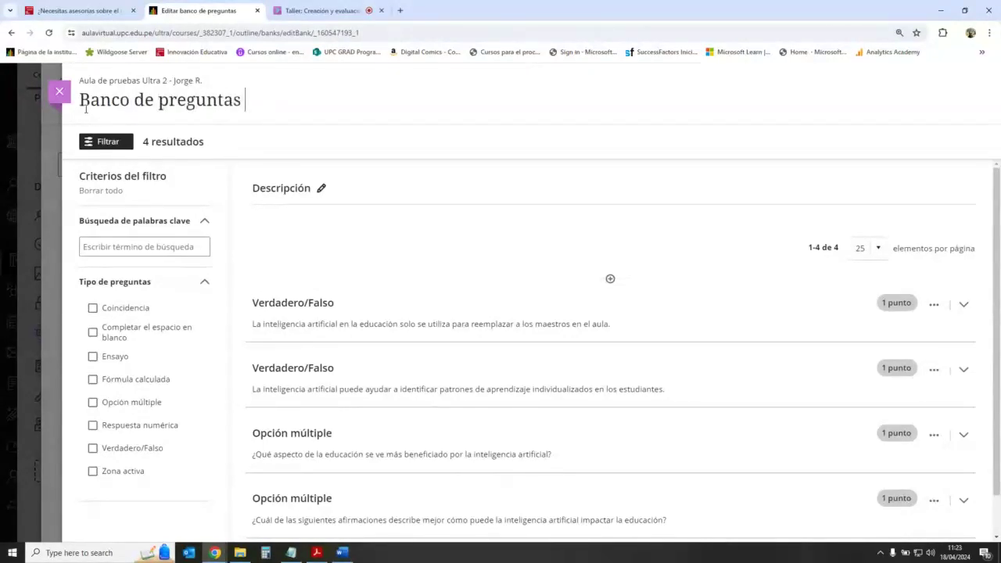
text(1)
click(59, 91)
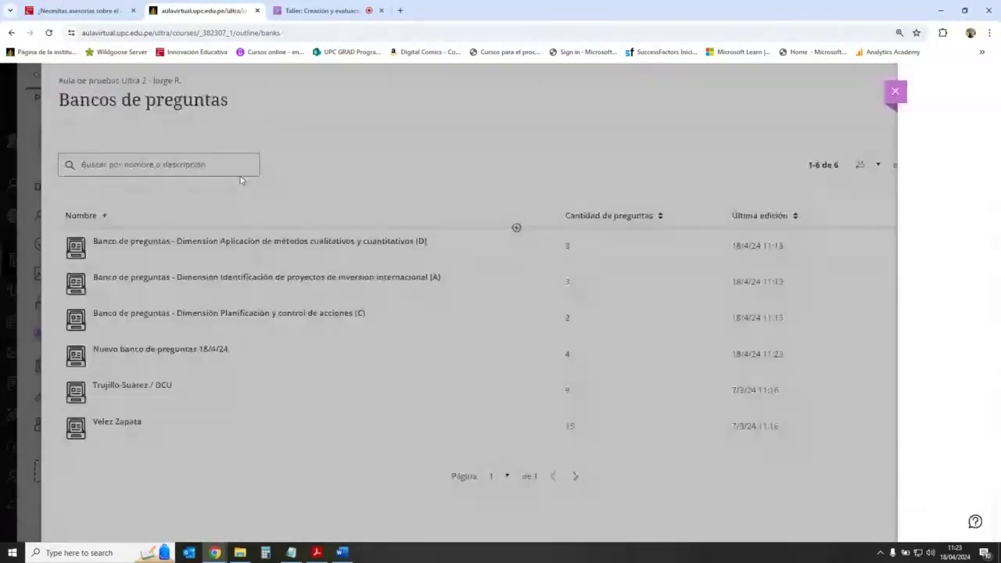
Create another new question bank and add an essay question to it.
click(517, 229)
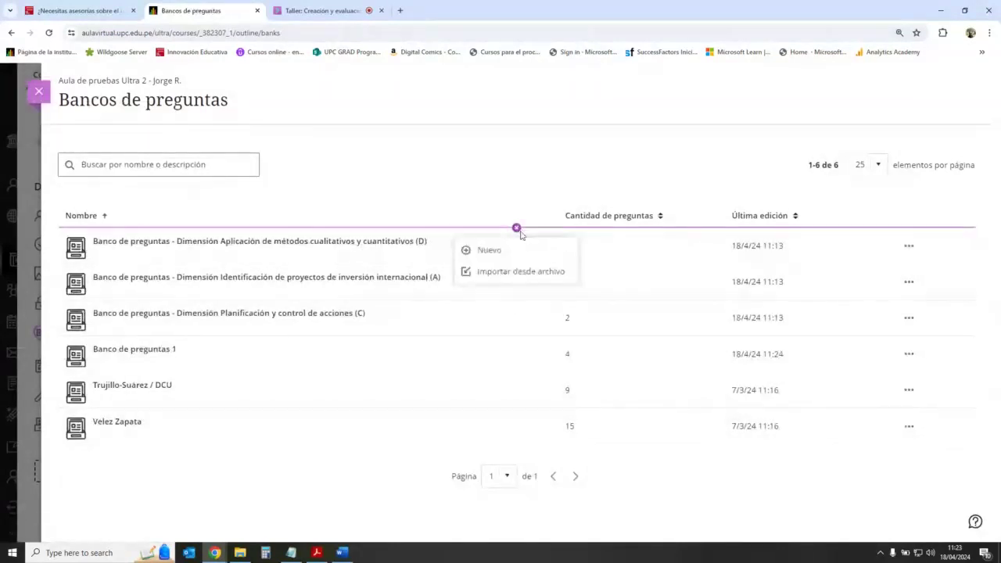
click(523, 253)
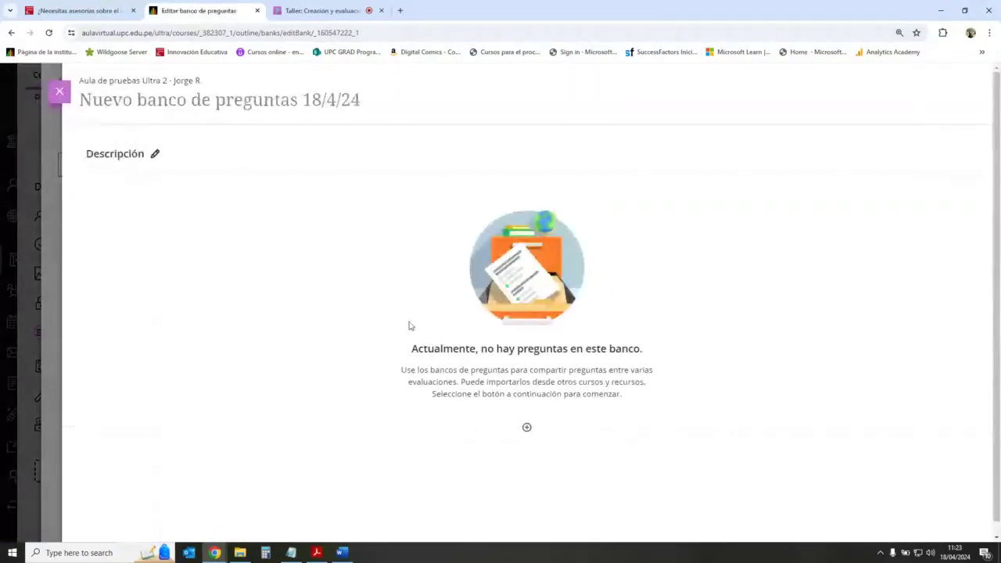
click(527, 427)
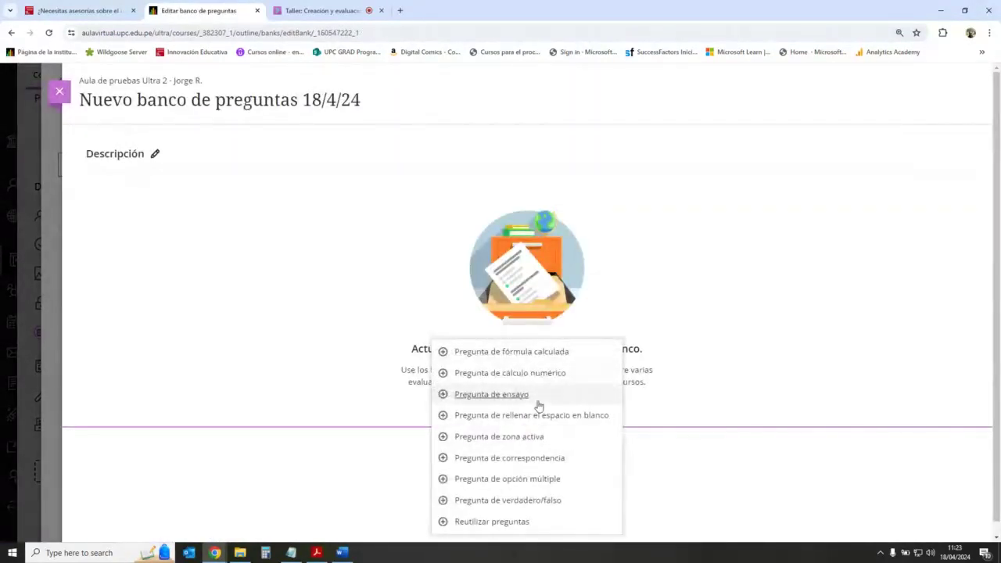
click(491, 394)
Enter "Escribe una reflexión acerca de la independencia del Perú." as the essay question's text and save the question.
click(512, 338)
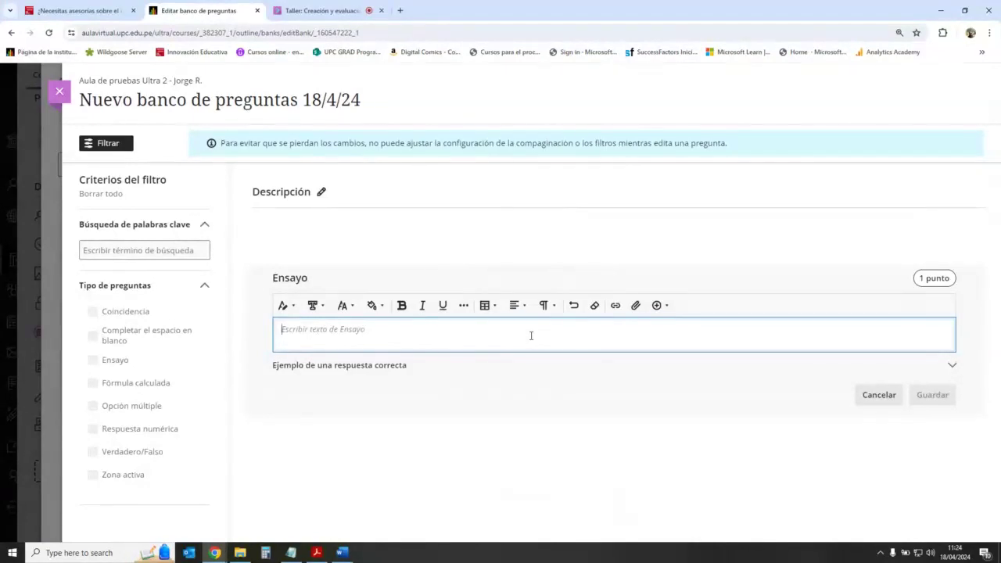
text(Es)
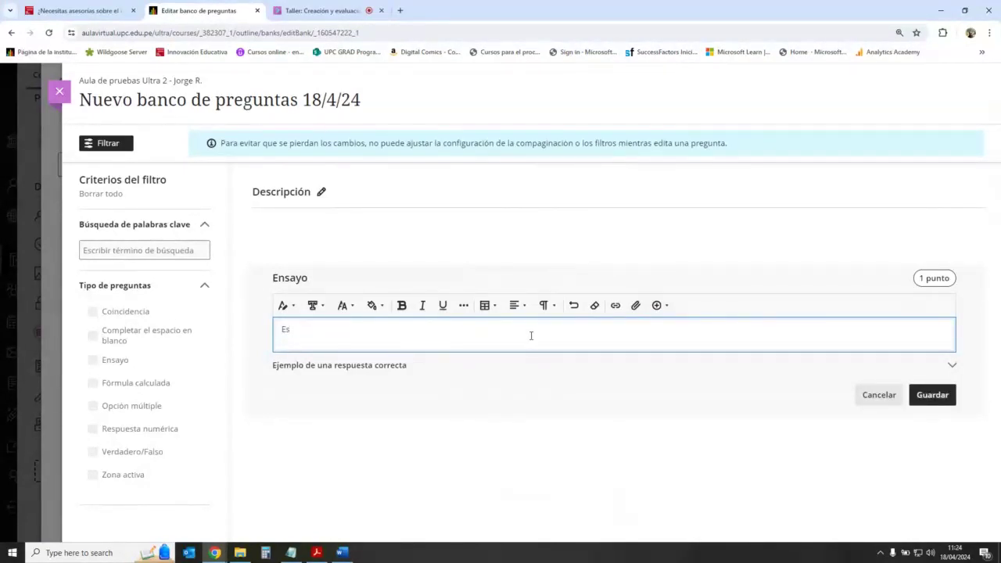
text(cribe una reflexión acerca)
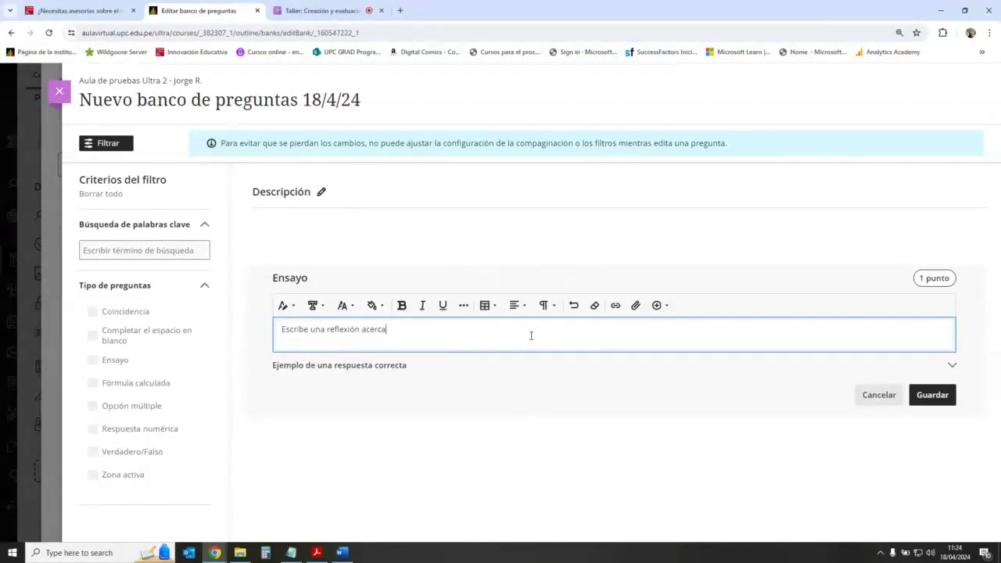
text( de la Independ)
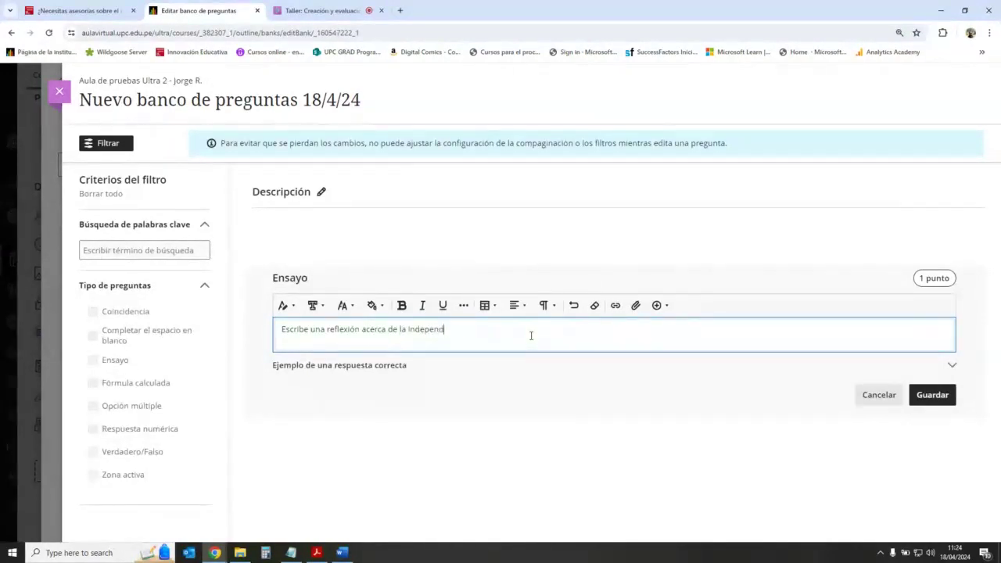
text(erú.)
click(931, 395)
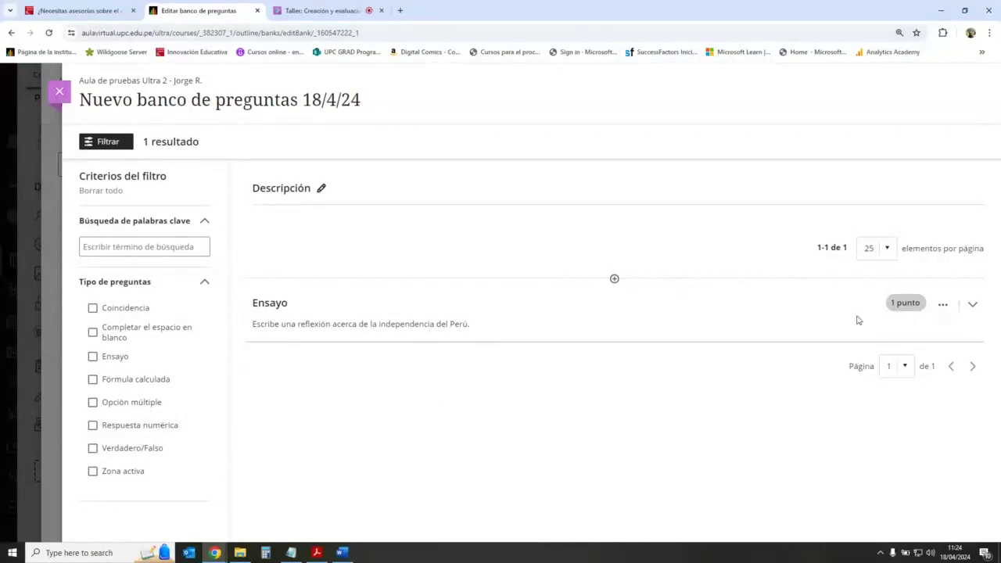
click(943, 305)
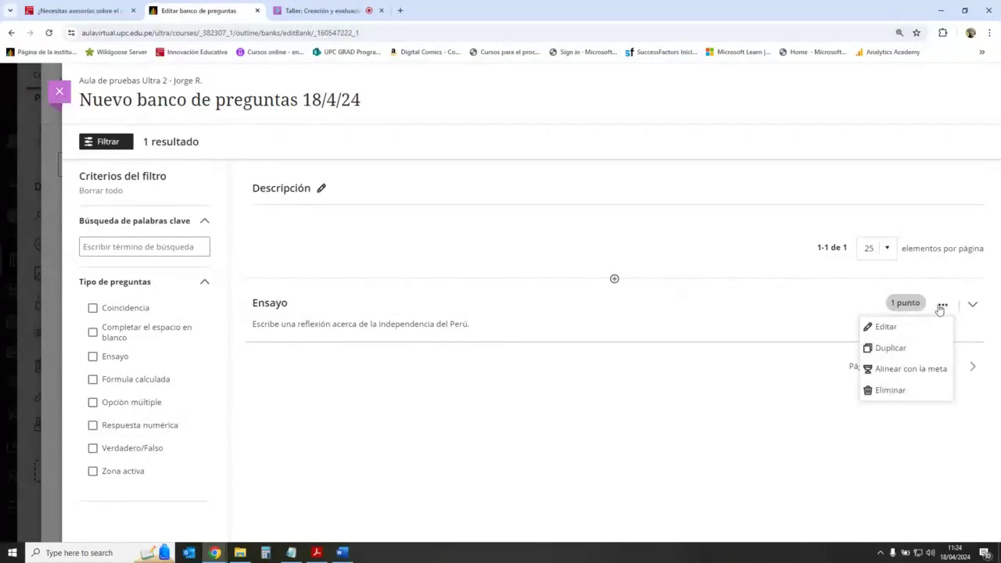
click(824, 358)
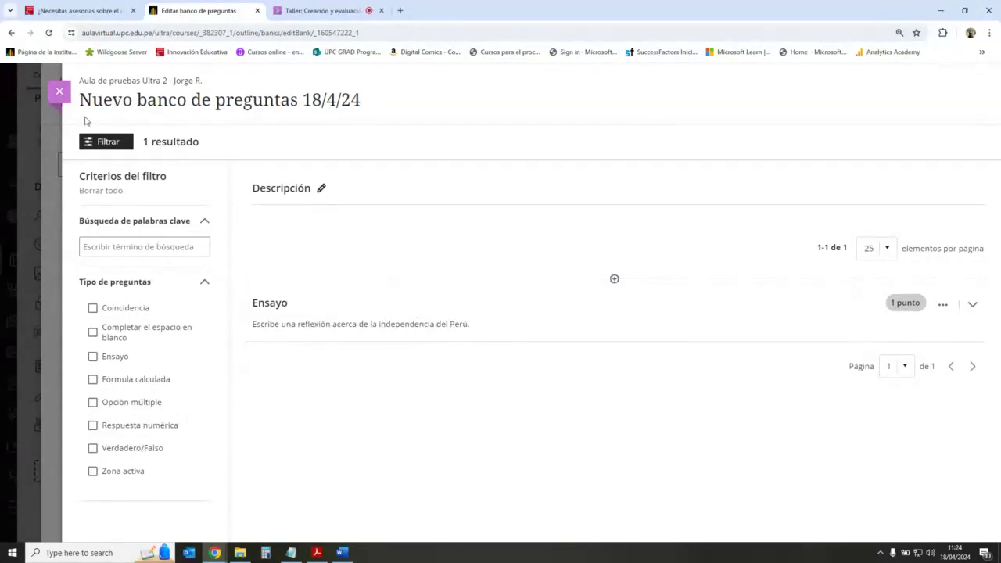
Reopen the new bank containing the essay question from the bank list, rename it "Banco de preguntas de ensayo" and close it.
click(59, 92)
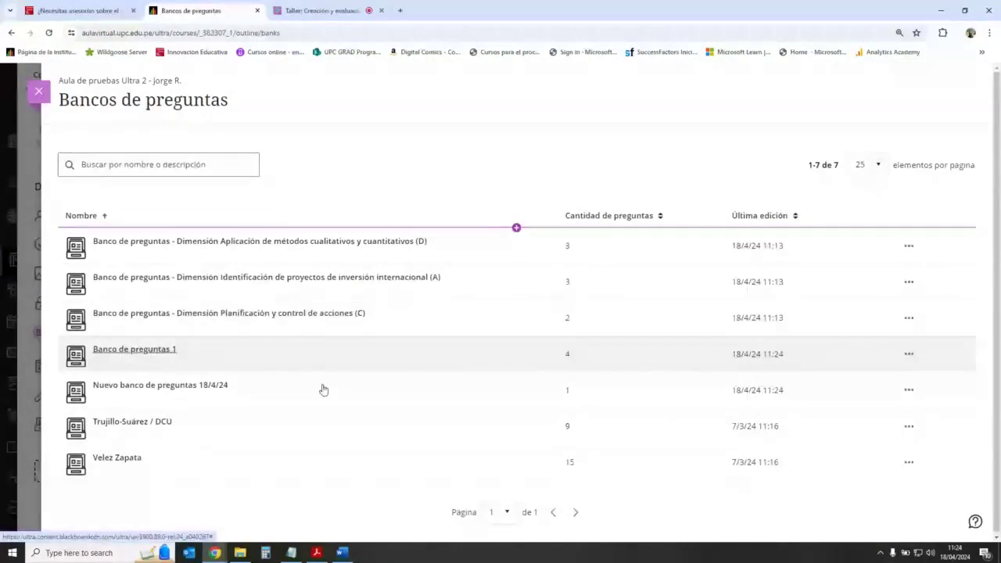
click(221, 387)
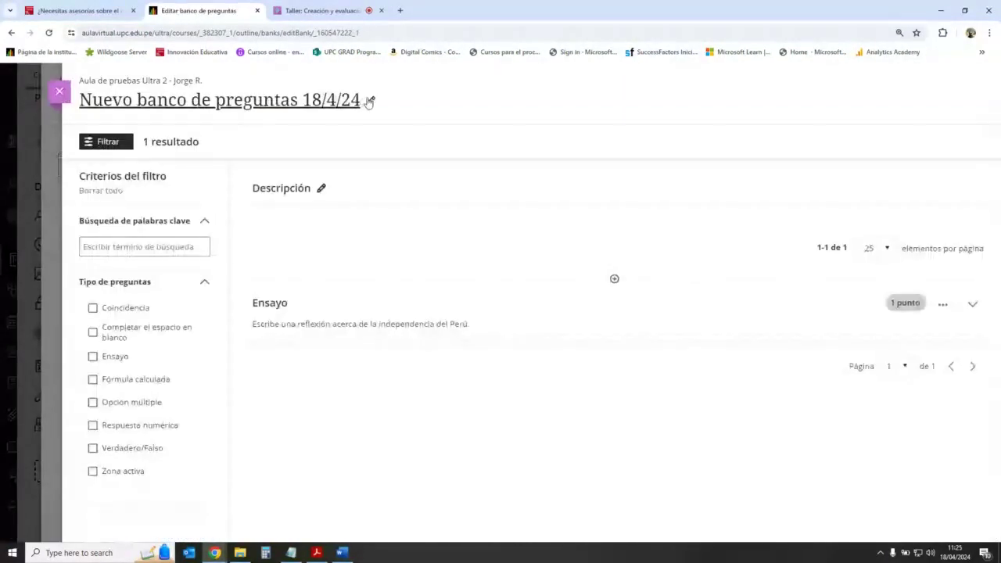
drag(360, 100, 75, 107)
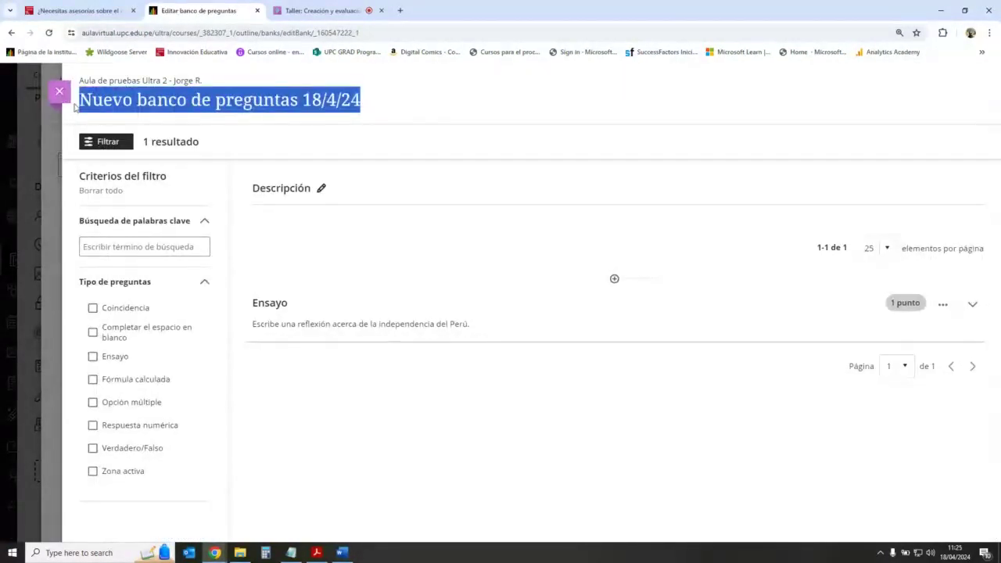
text(Banco de pregun)
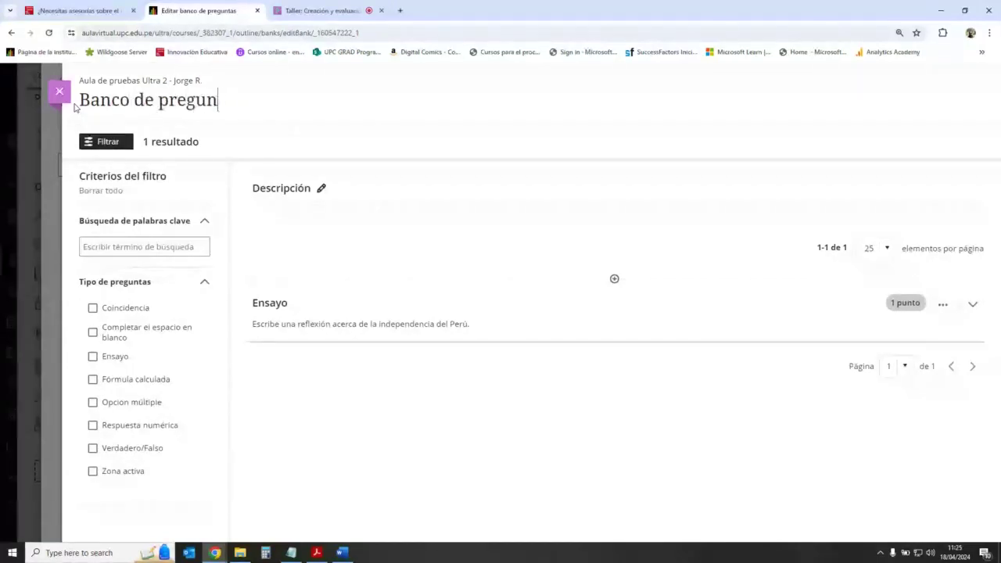
text(tas de ensayi)
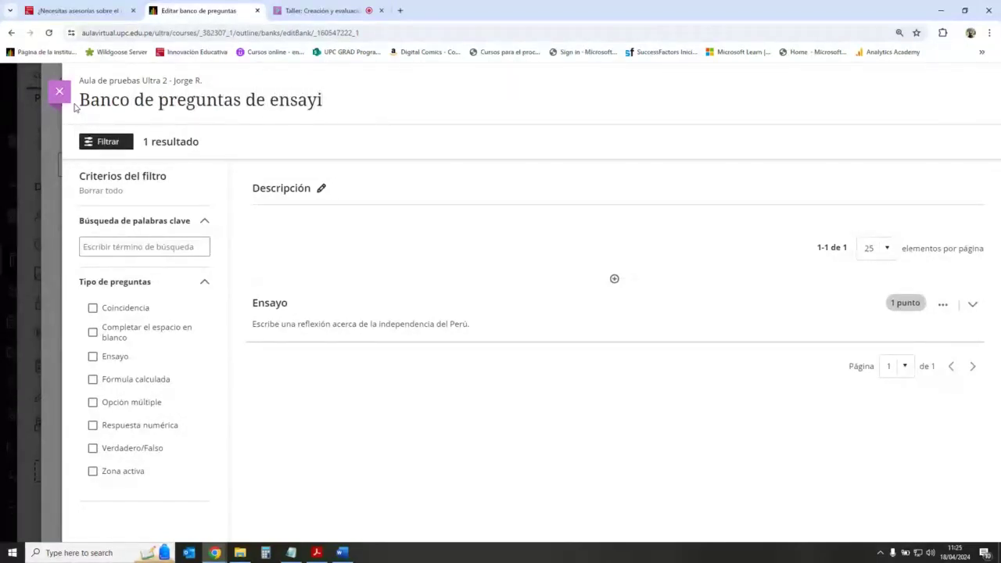
key(BackSpace)
text(o)
click(59, 91)
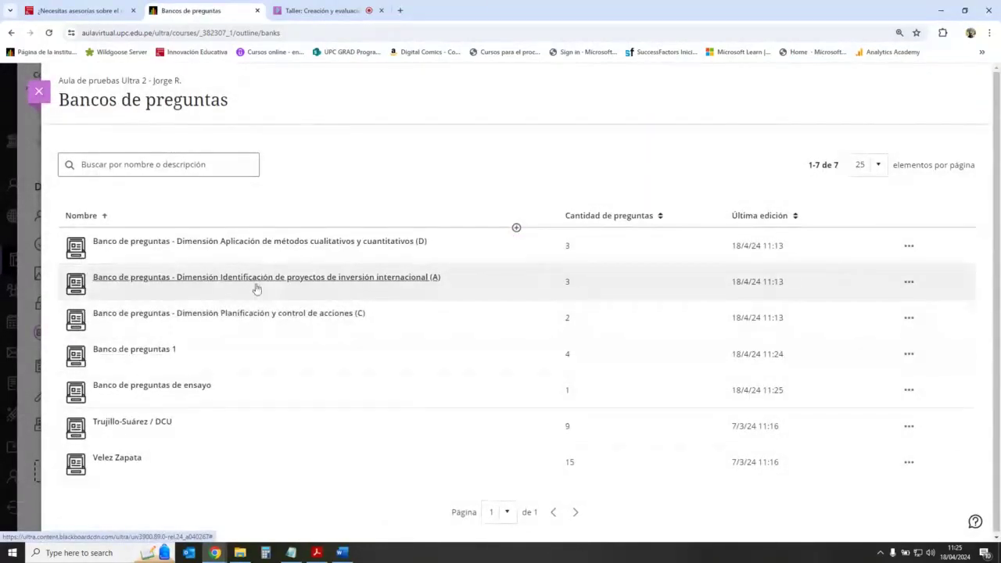
Examine the form for a new calculated formula question in "Banco de preguntas de ensayo" and cancel it without saving.
click(169, 393)
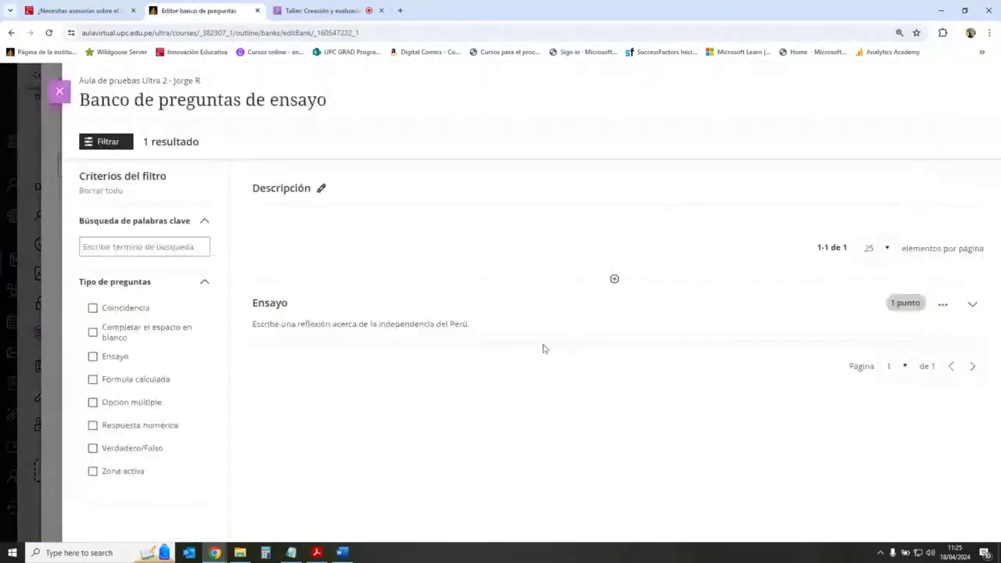
click(615, 279)
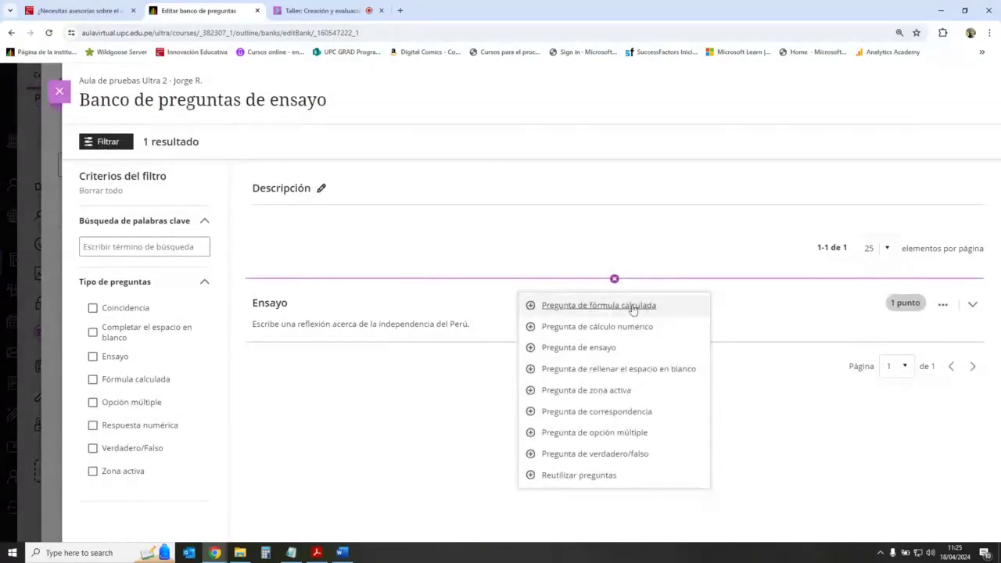
click(633, 306)
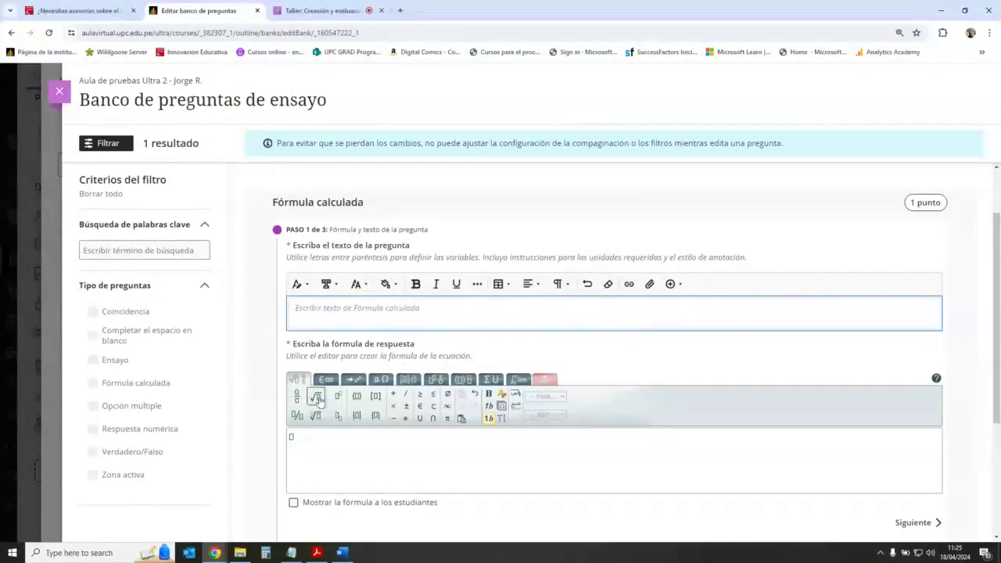
scroll(586, 409, down, 5)
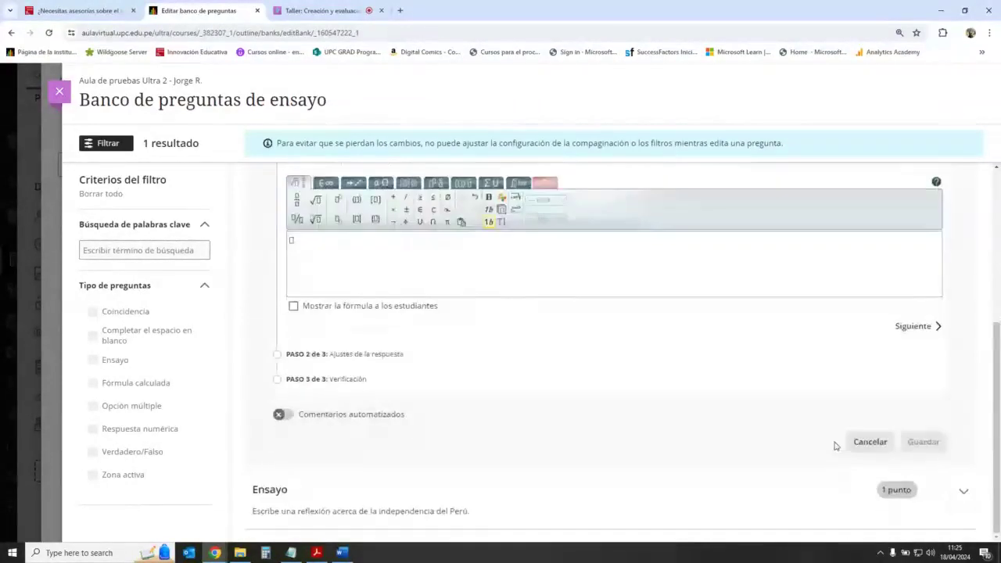
scroll(791, 364, up, 3)
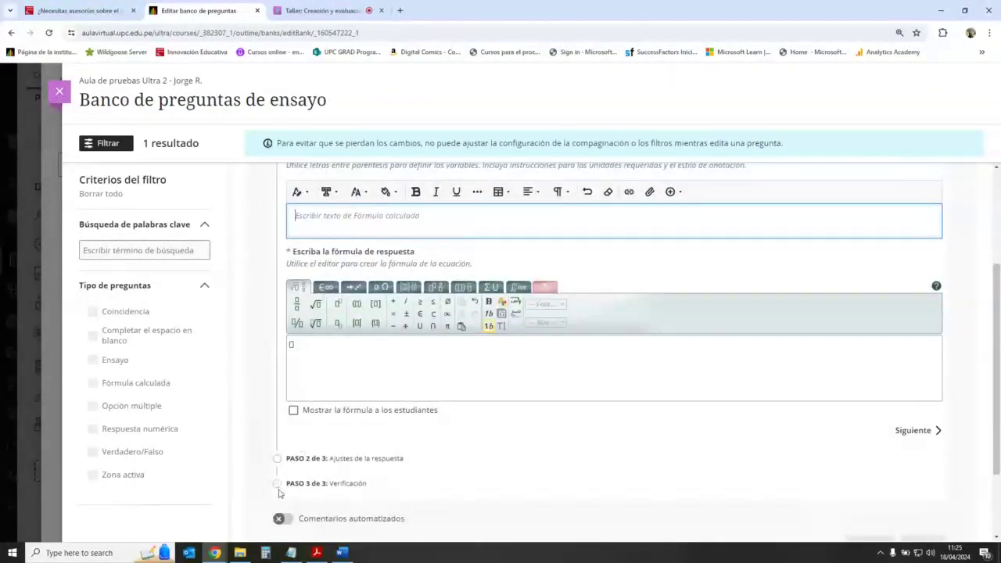
scroll(743, 368, down, 1)
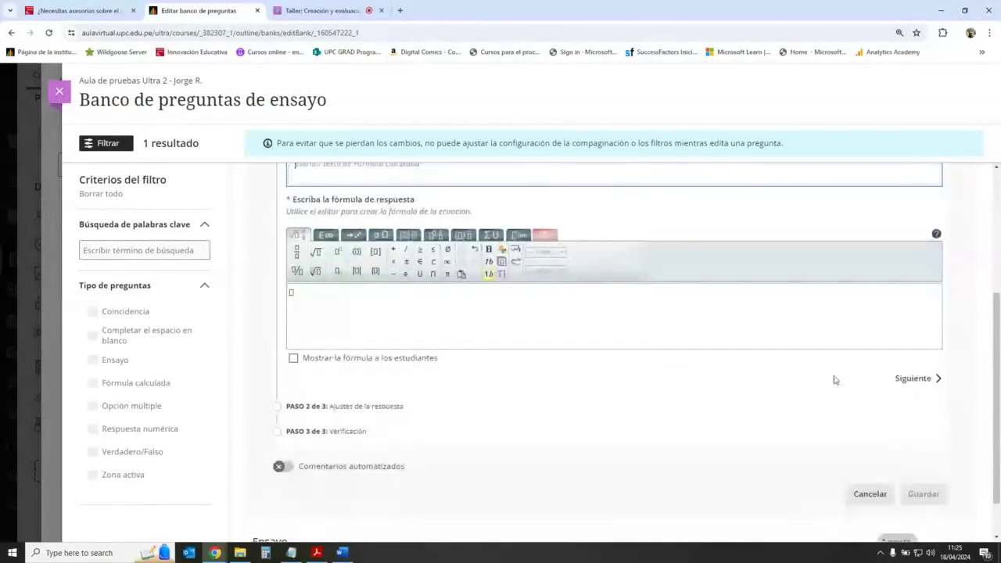
click(864, 504)
Try out a new numeric answer question in the essay bank with 25 as the correct answer, and cancel it without saving.
click(613, 280)
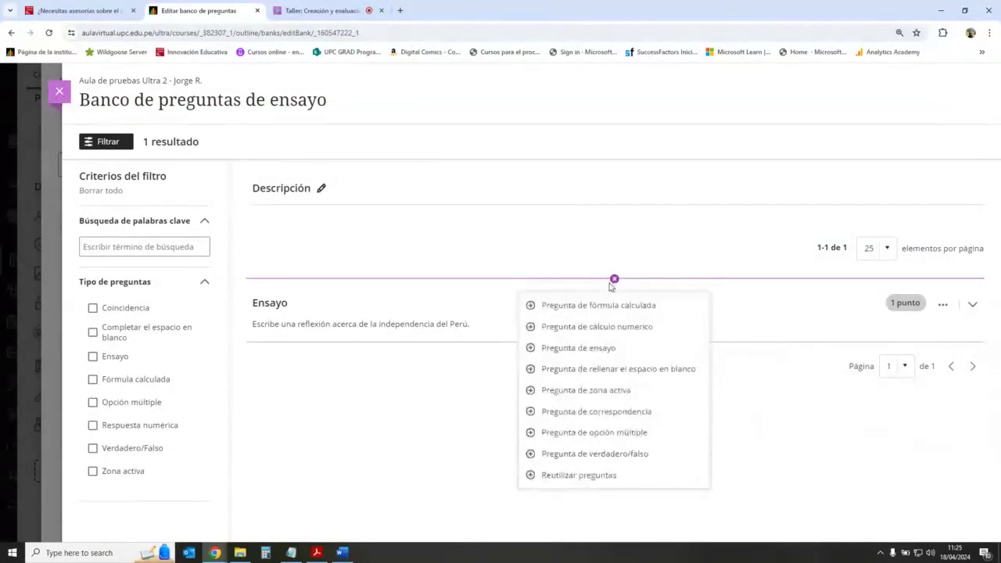
click(610, 328)
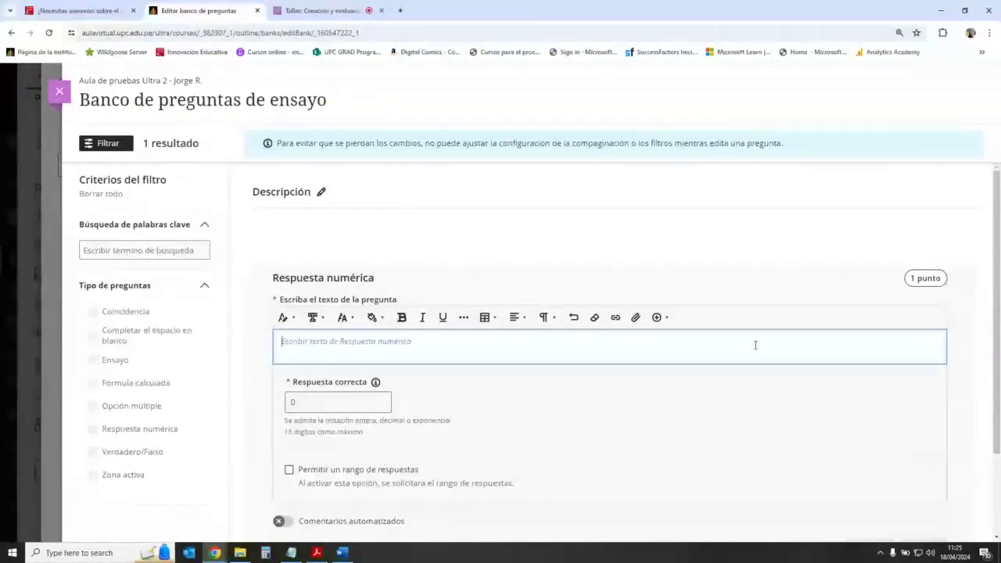
click(297, 402)
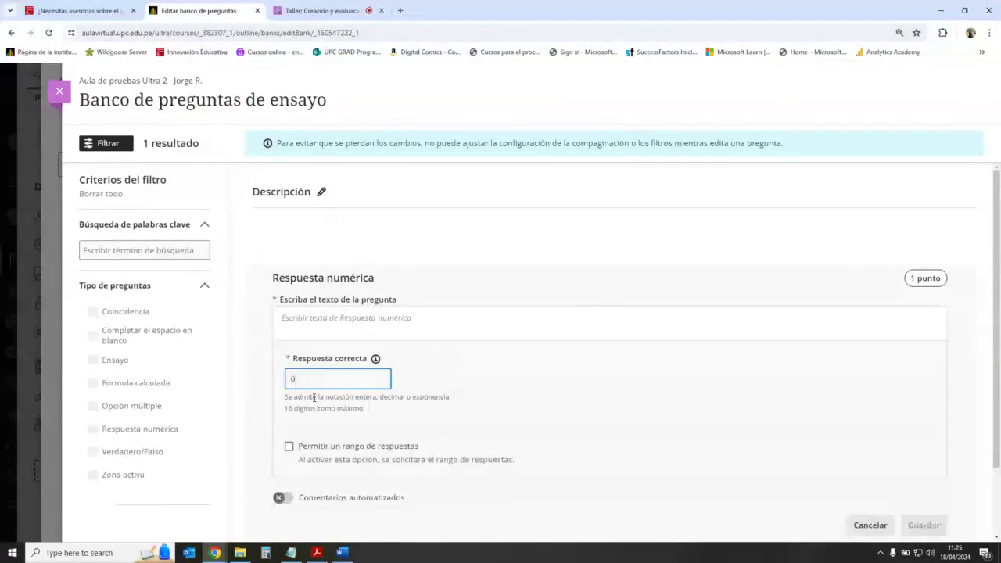
text(0)
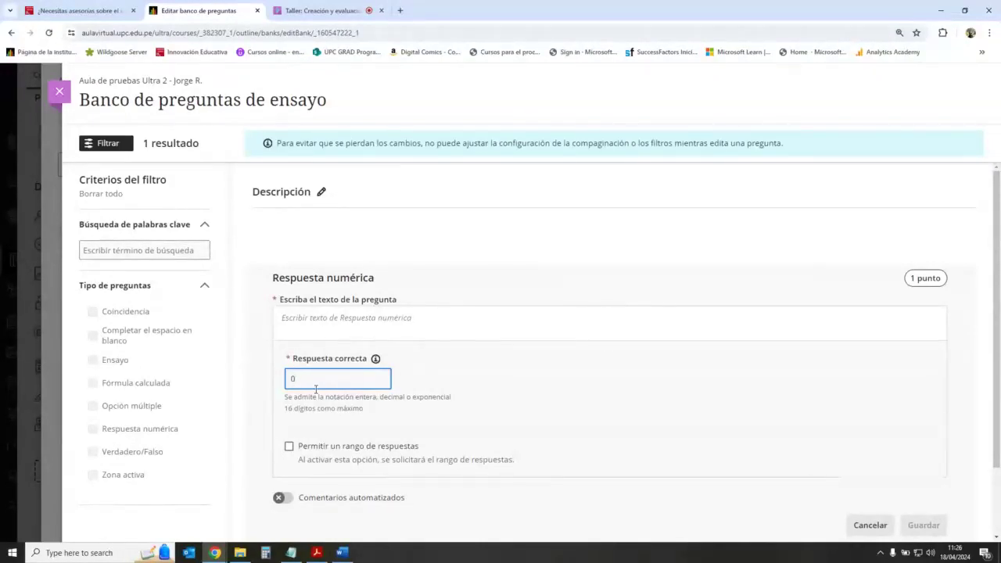
key(BackSpace)
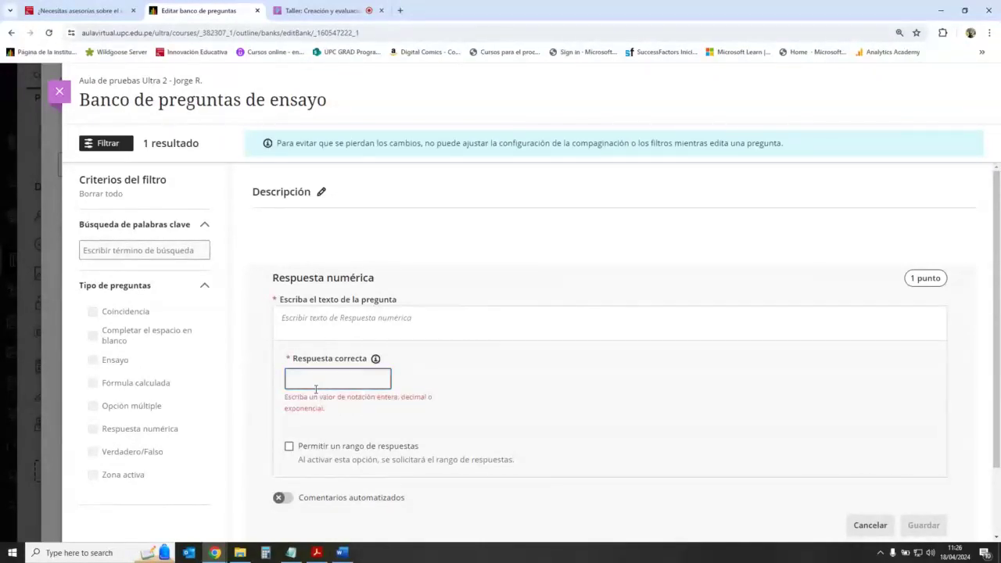
text(25)
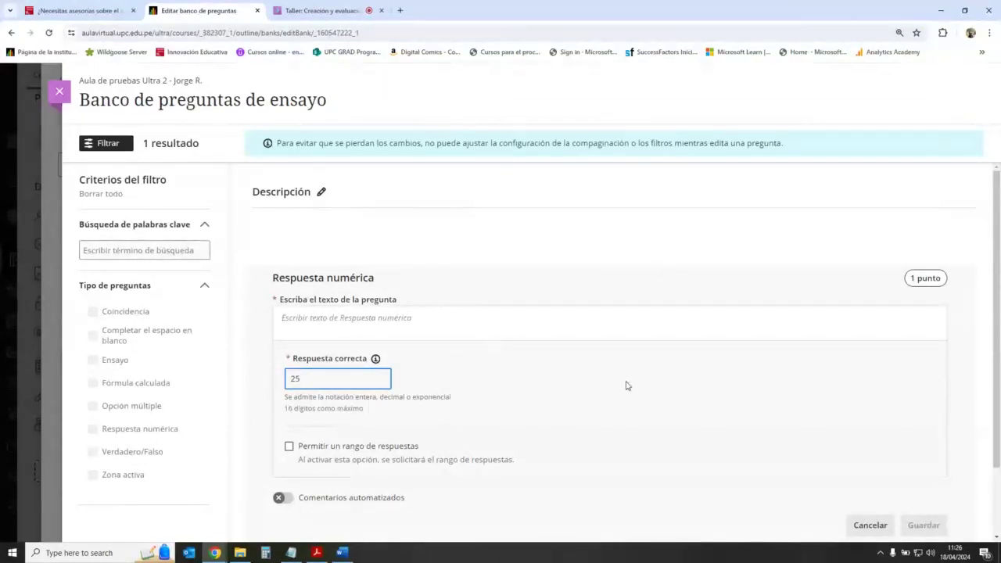
click(866, 529)
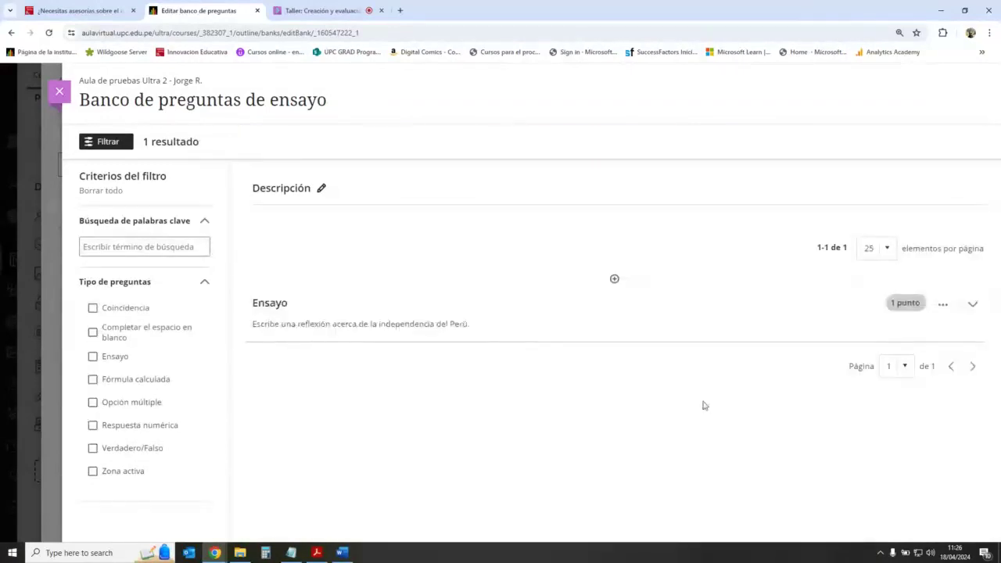
click(614, 279)
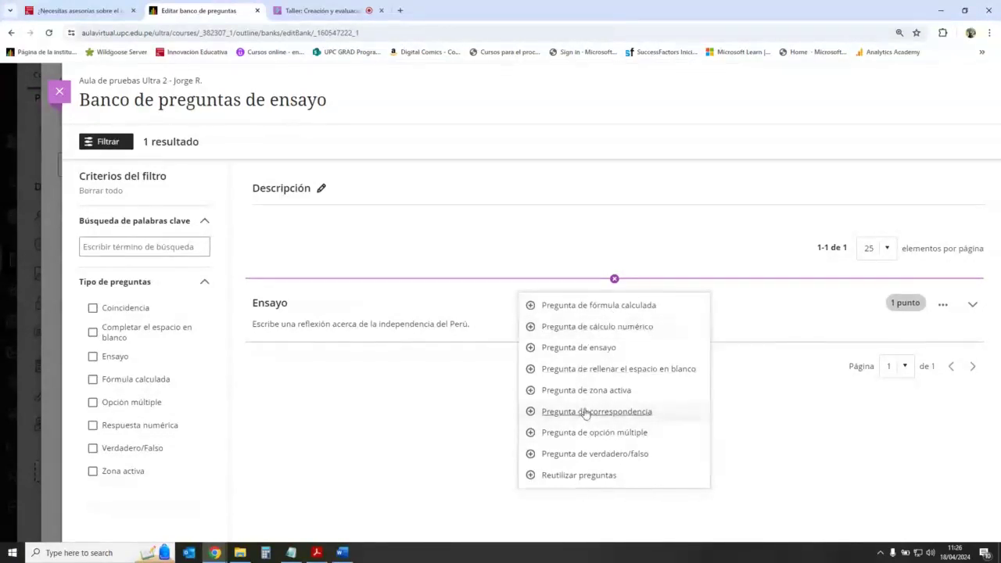
click(417, 416)
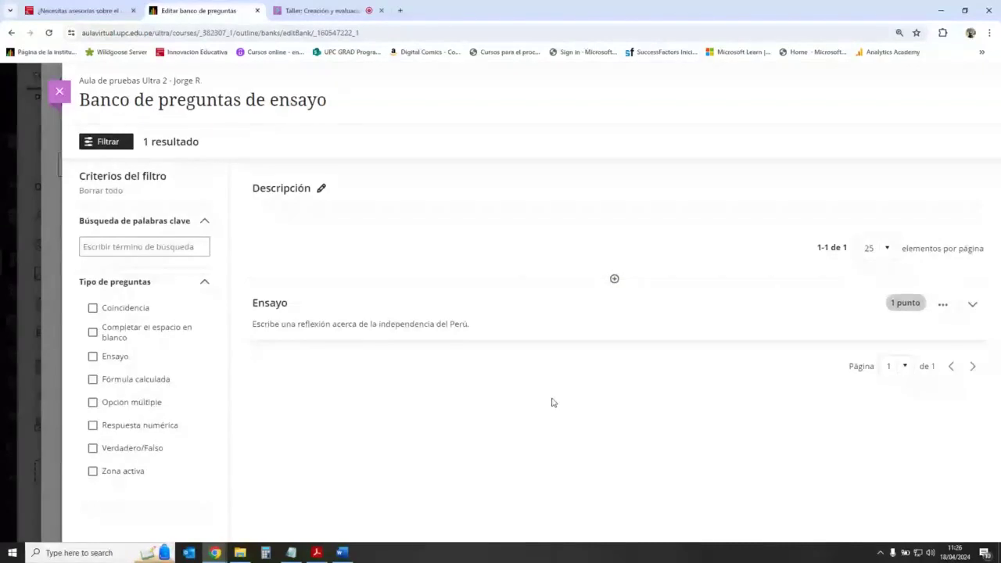
click(328, 8)
click(198, 10)
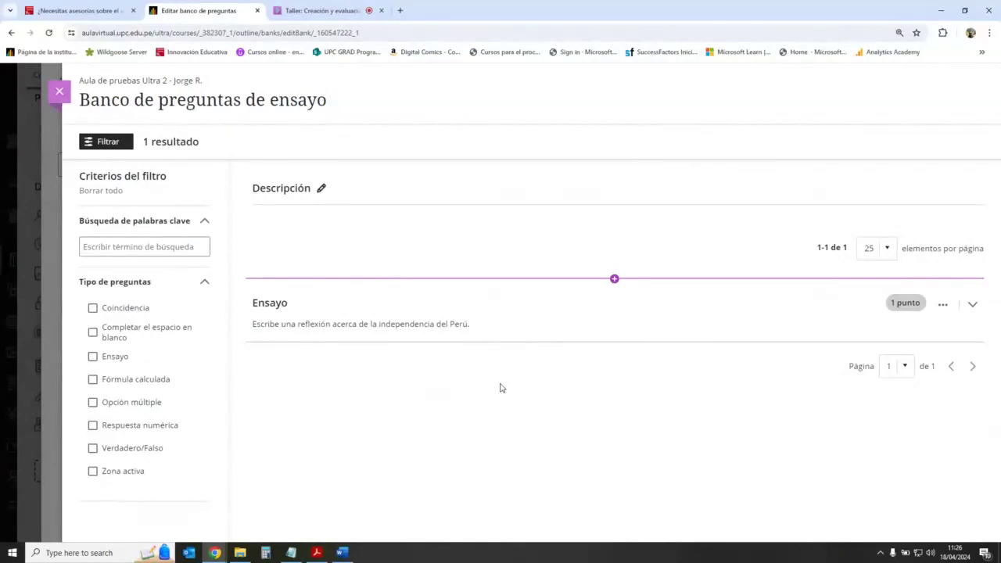
Start another numeric answer question in the essay bank, try 25 as the correct answer and clear the value.
click(614, 280)
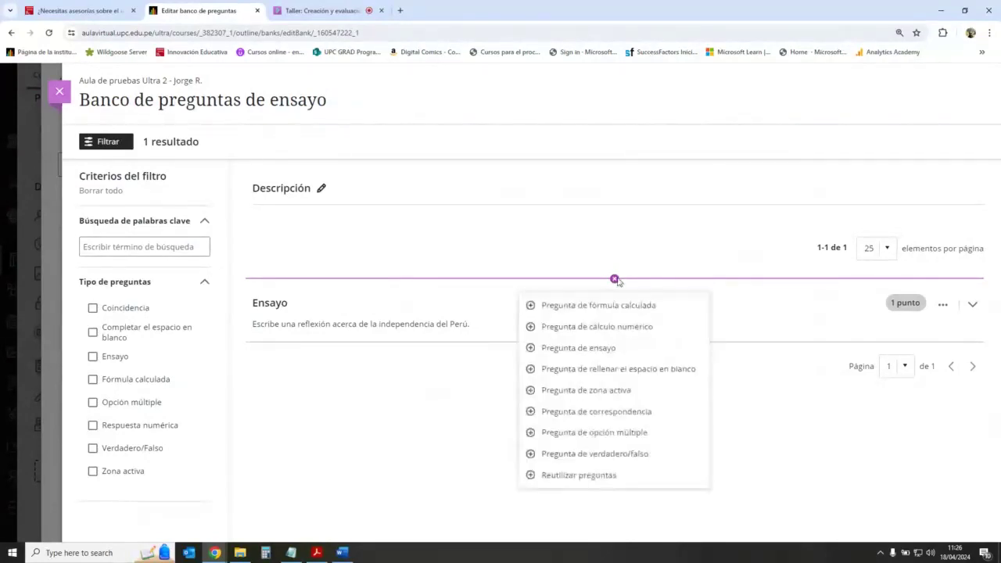
click(613, 334)
click(317, 377)
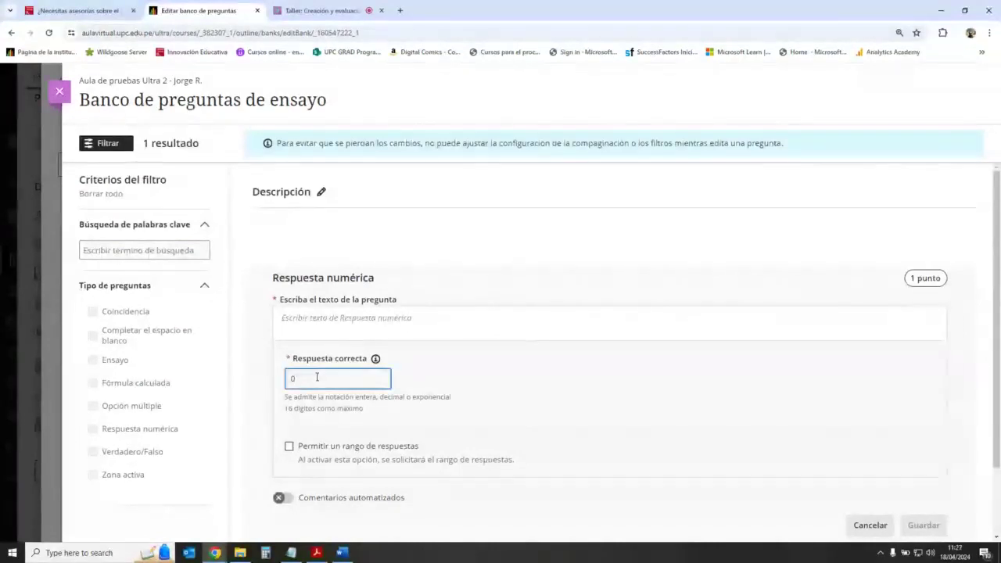
key(BackSpace)
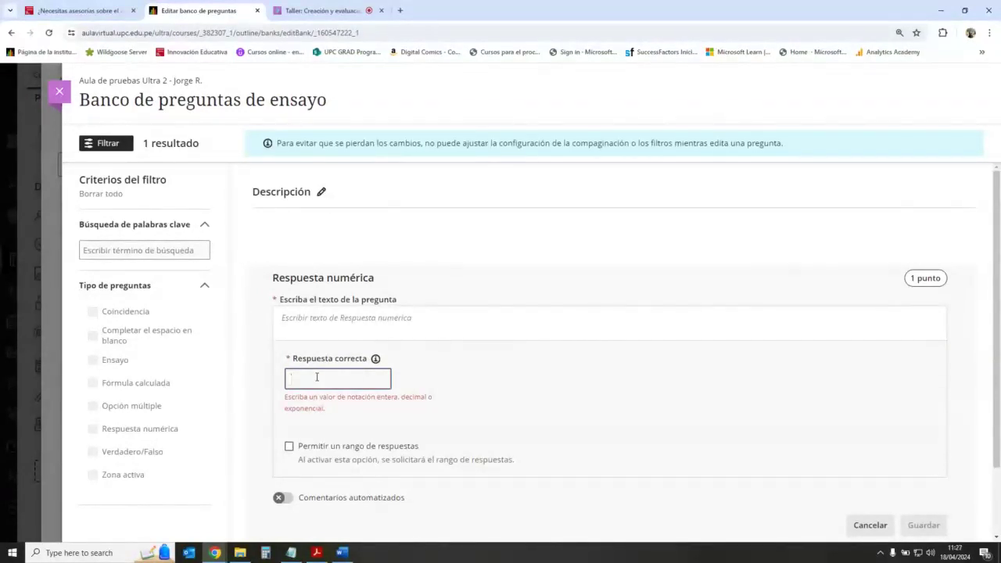
text(25)
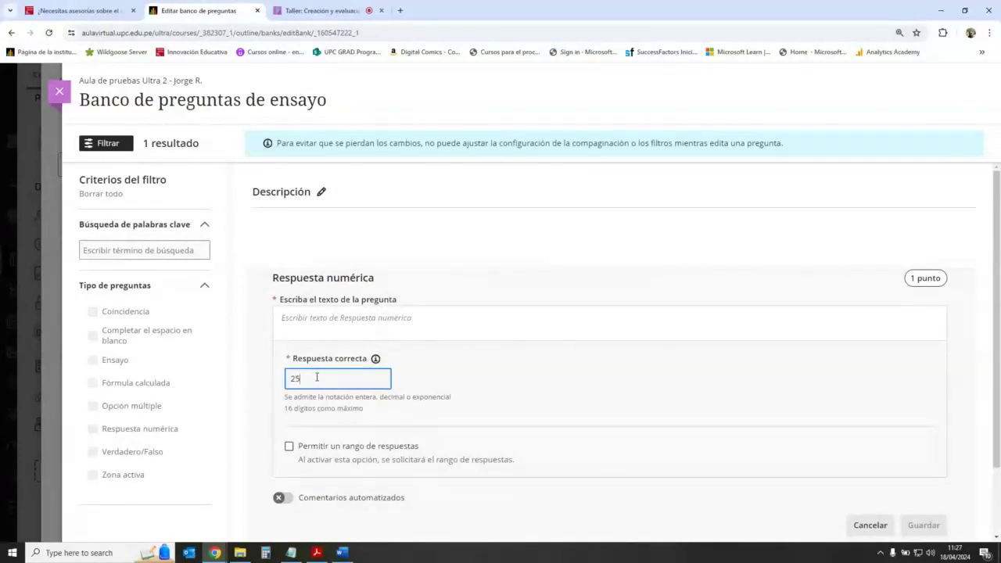
text(5)
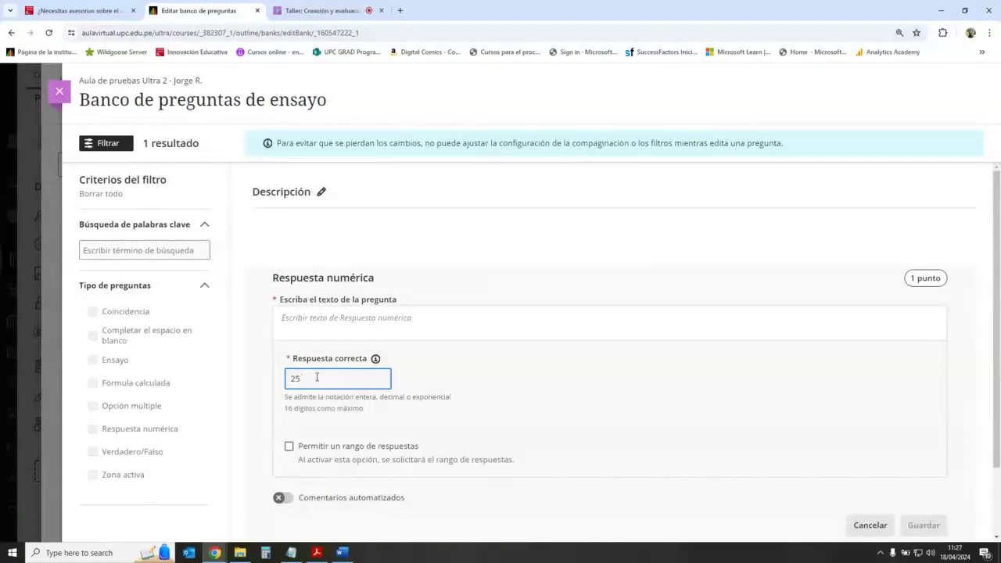
key(BackSpace)
key(BackSpace)
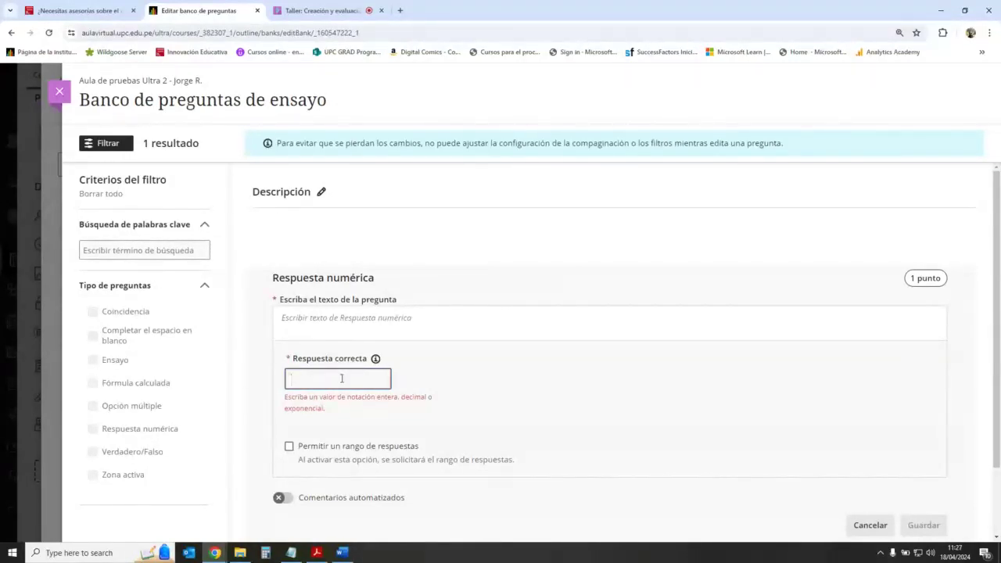
click(340, 379)
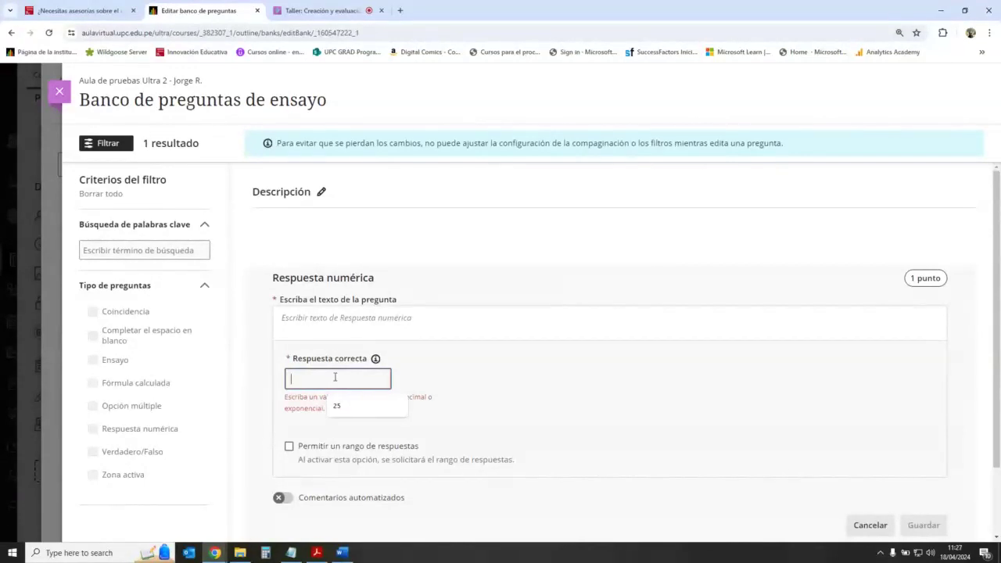
click(599, 389)
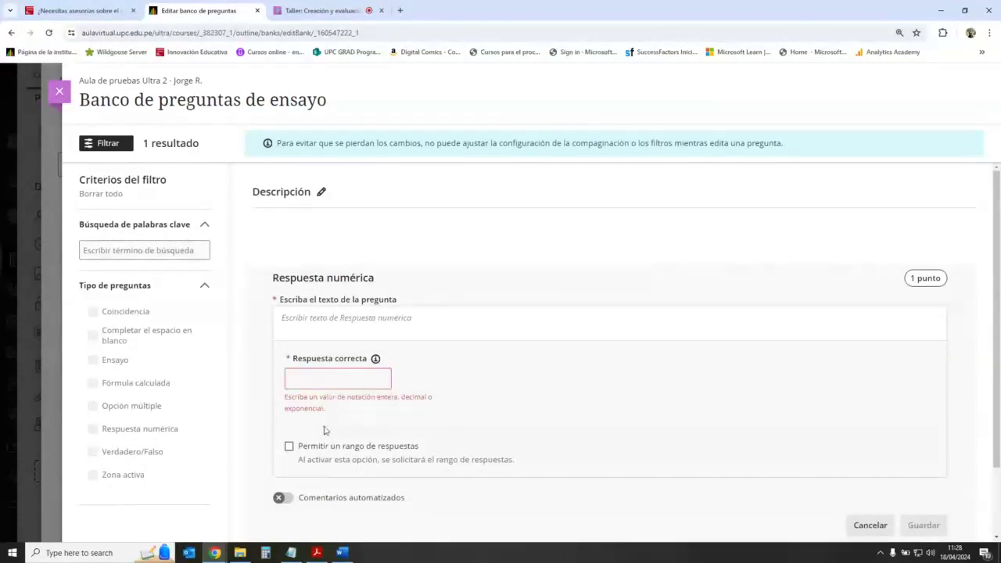
Try out the option that allows a range of answers, turn it off again and cancel the numeric question without saving.
click(289, 446)
scroll(313, 391, down, 2)
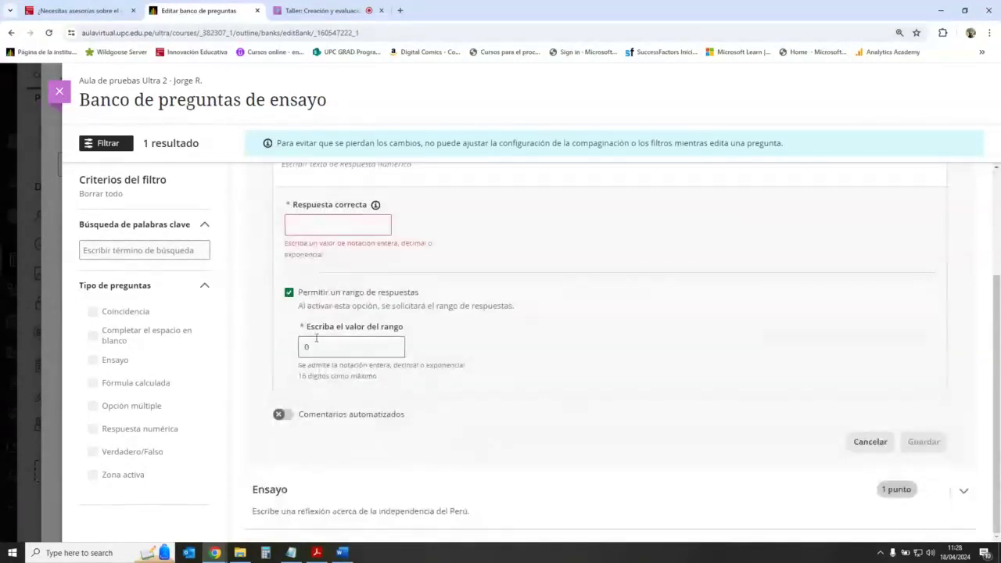
click(327, 349)
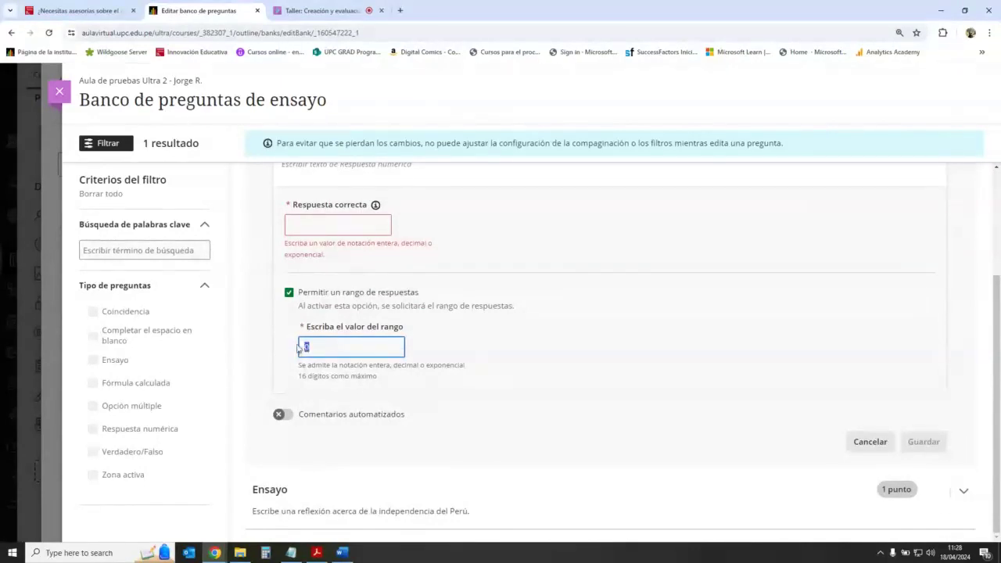
click(288, 292)
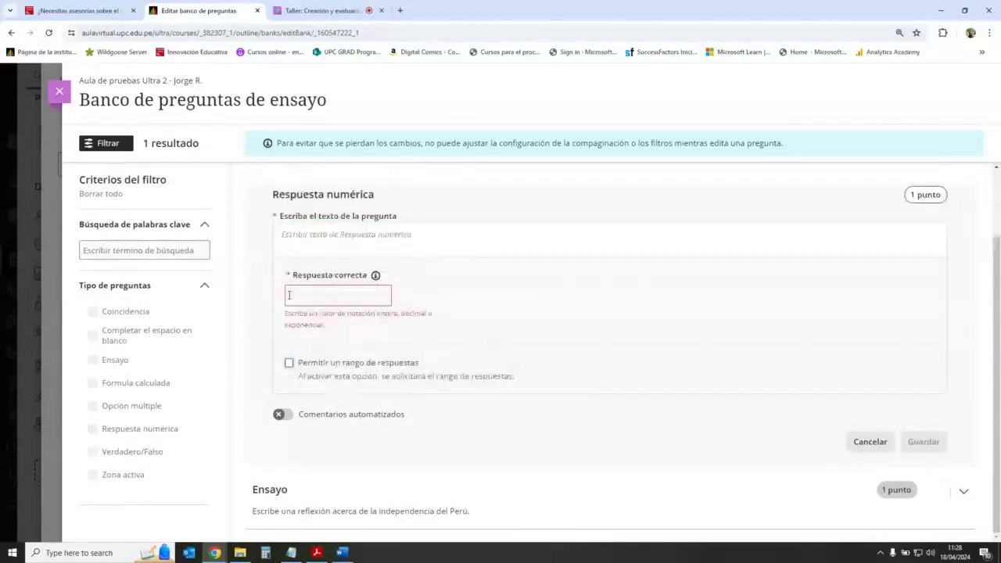
click(340, 295)
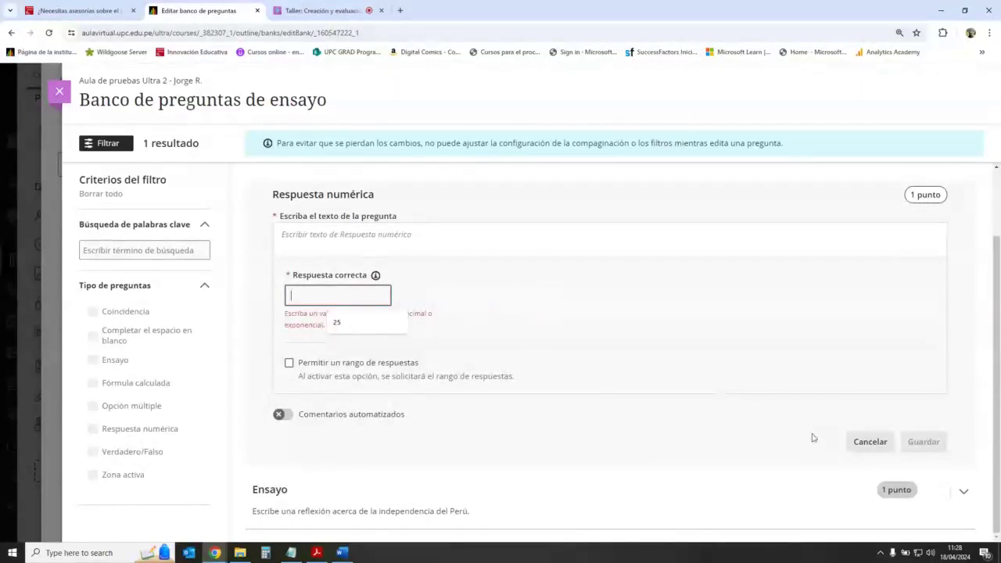
click(870, 442)
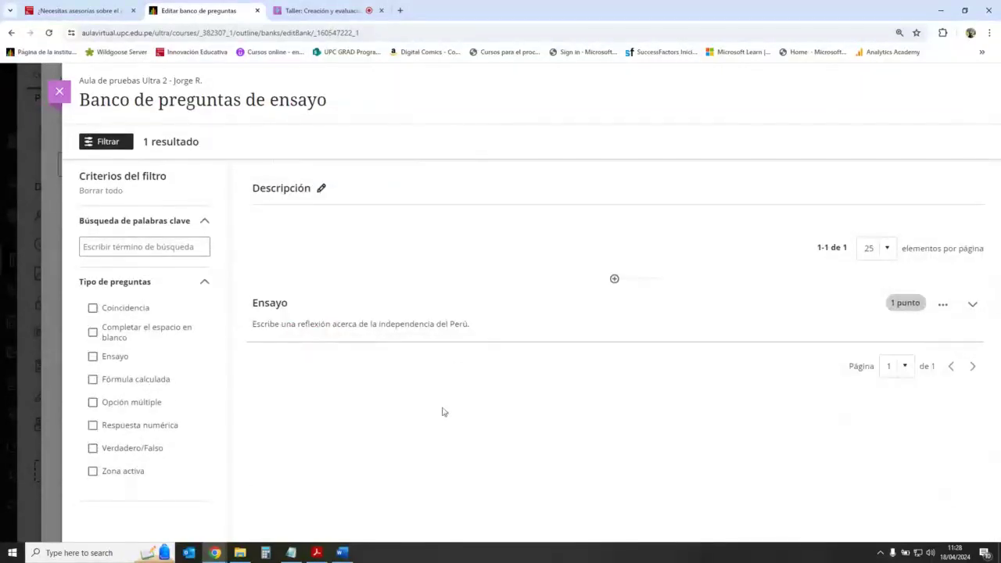
Check the workshop session's chat, and examine the question types that can be added to the essay question bank.
click(344, 9)
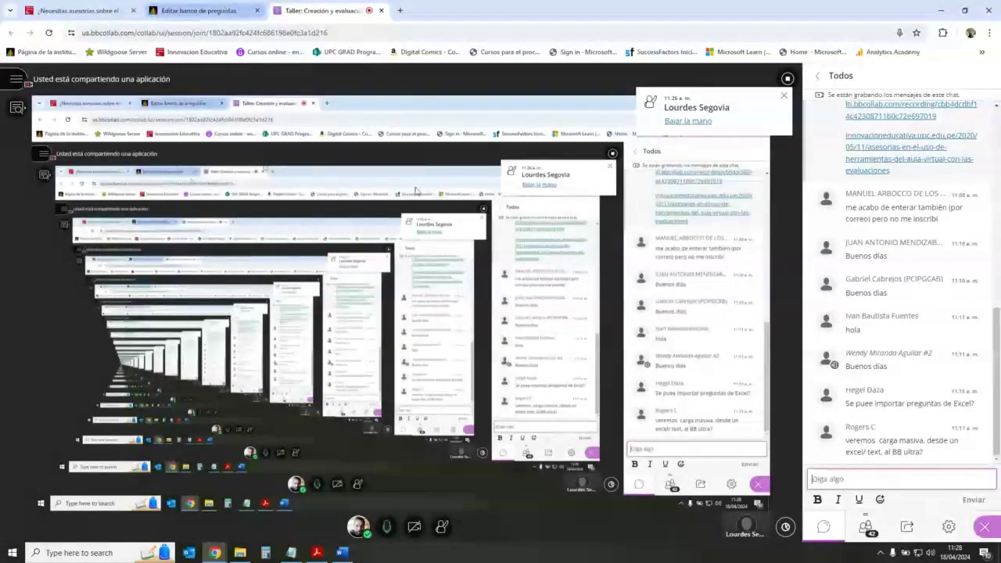
click(199, 10)
click(353, 8)
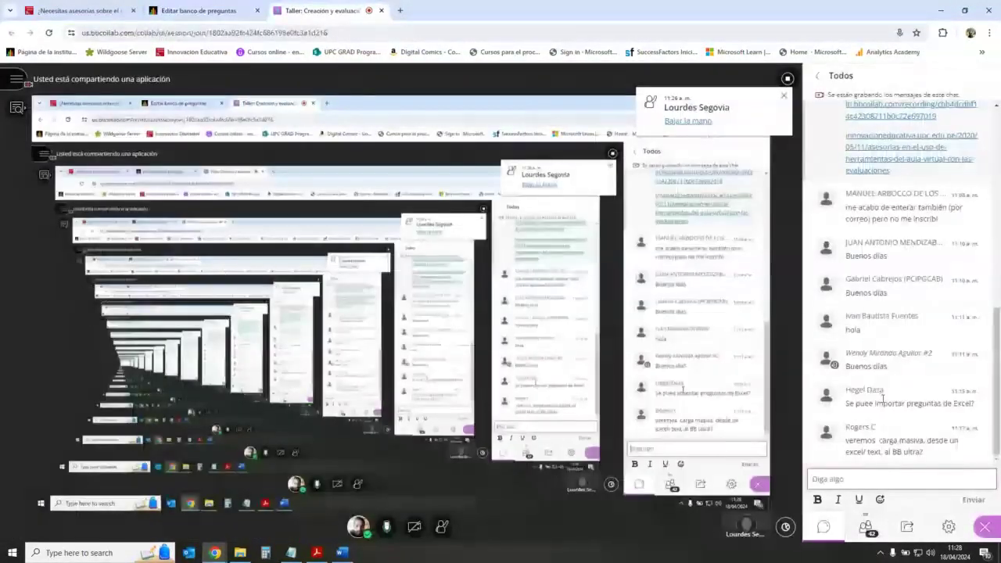
click(249, 11)
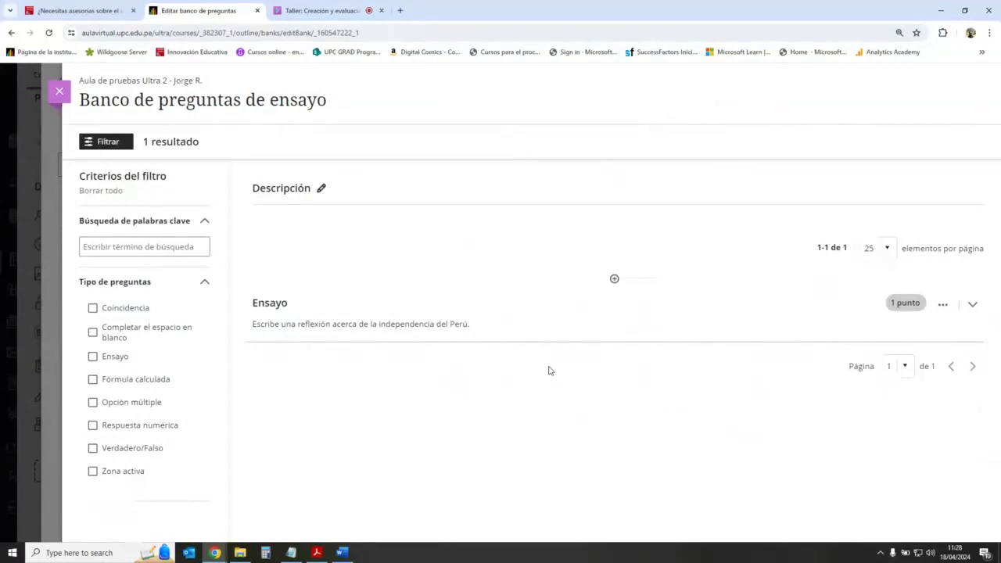
click(612, 280)
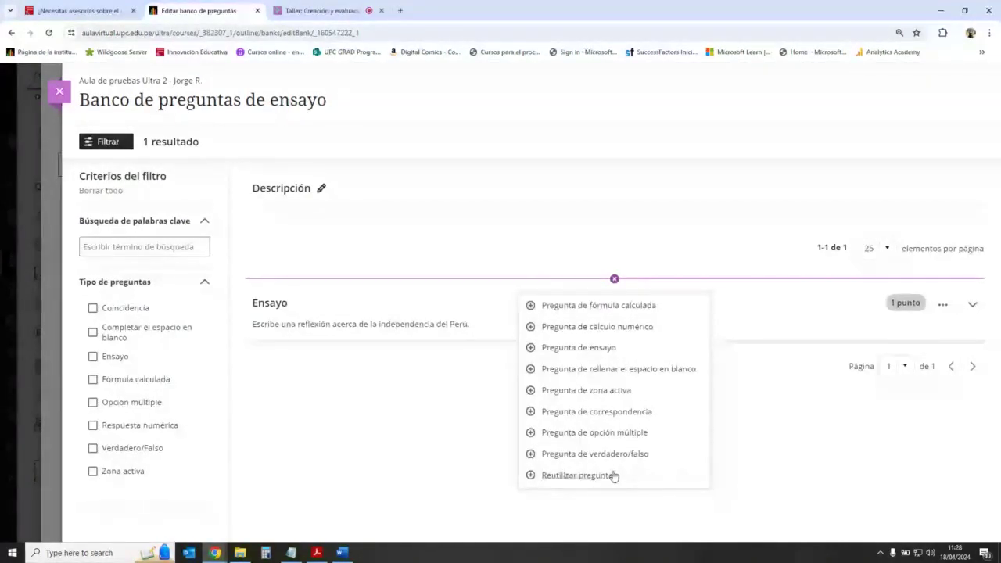
click(432, 442)
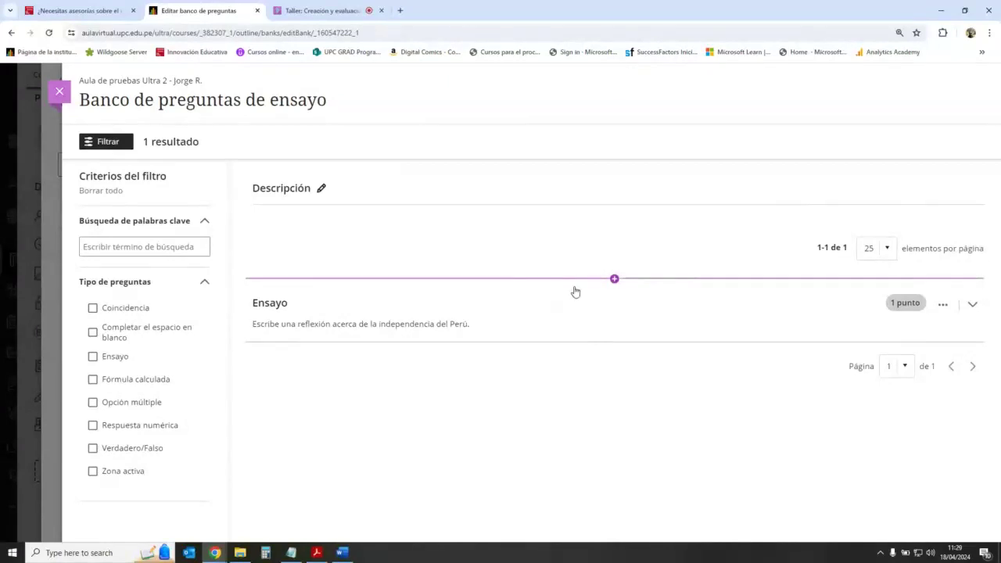
click(614, 279)
click(59, 91)
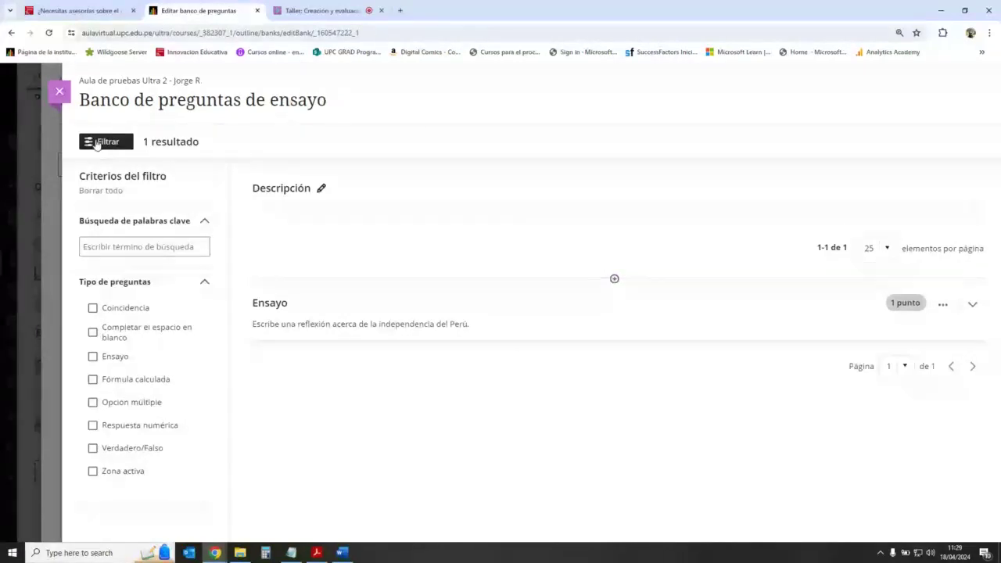
Close the question bank and create a new exam at the start of the Semana 1 module in the course content.
click(58, 90)
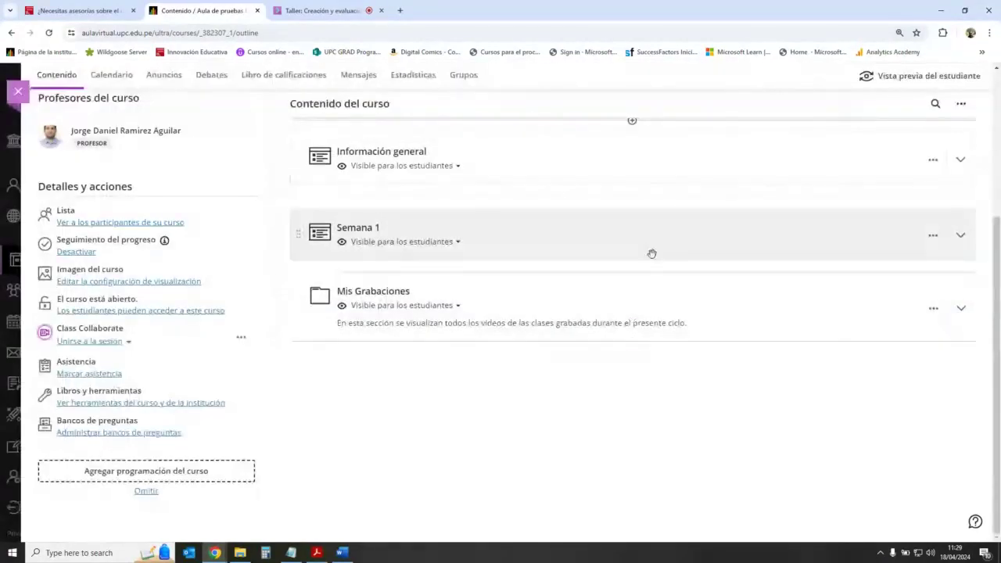
click(632, 275)
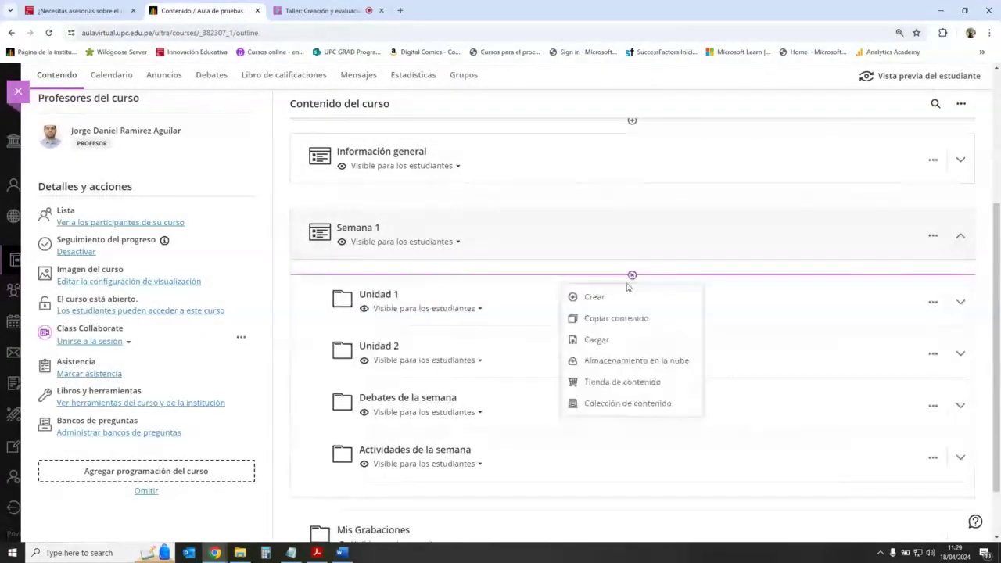
click(632, 300)
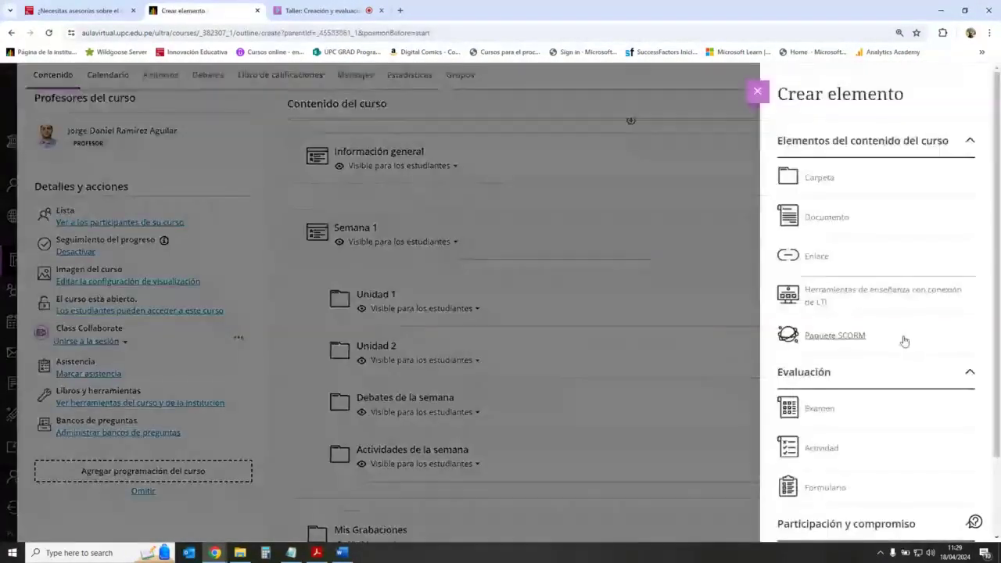
scroll(905, 340, down, 2)
click(774, 313)
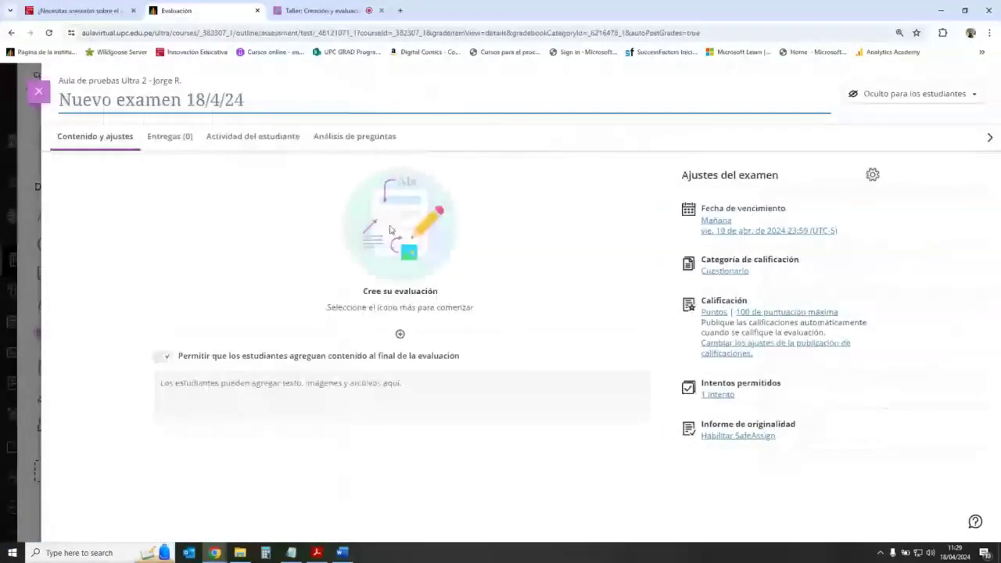
Start loading questions from a file into the new exam, cancel the file selection and leave the exam.
click(399, 334)
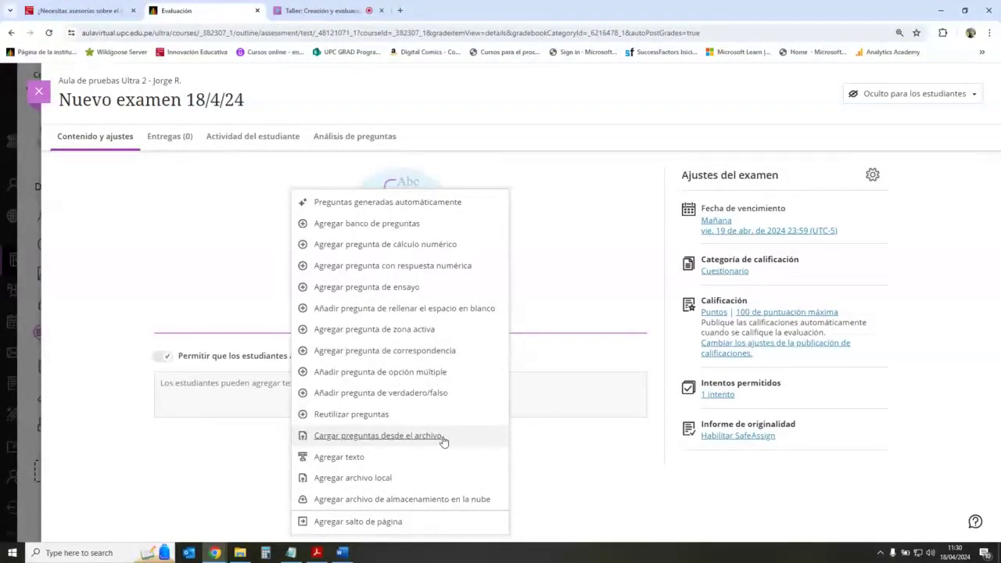
click(443, 442)
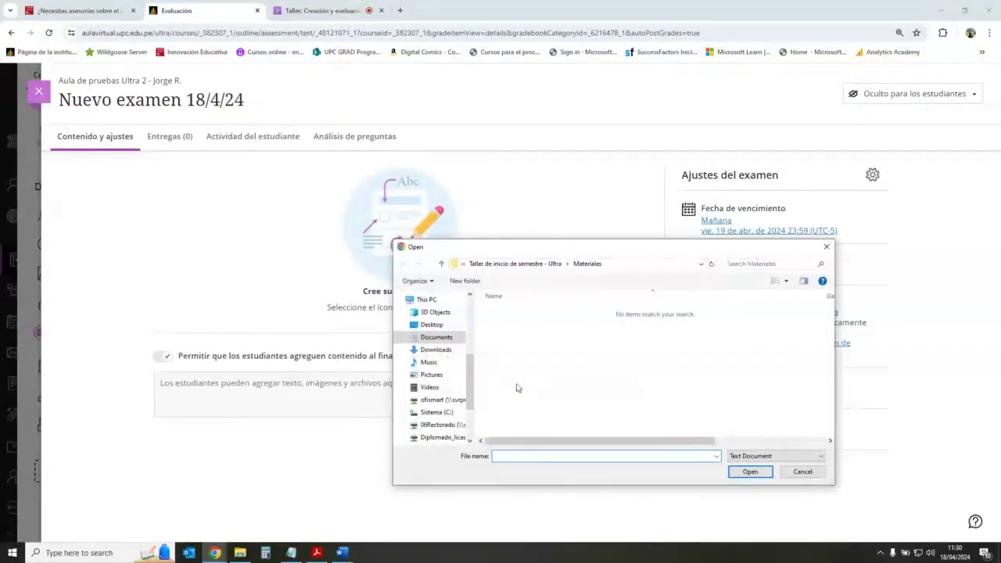
click(803, 471)
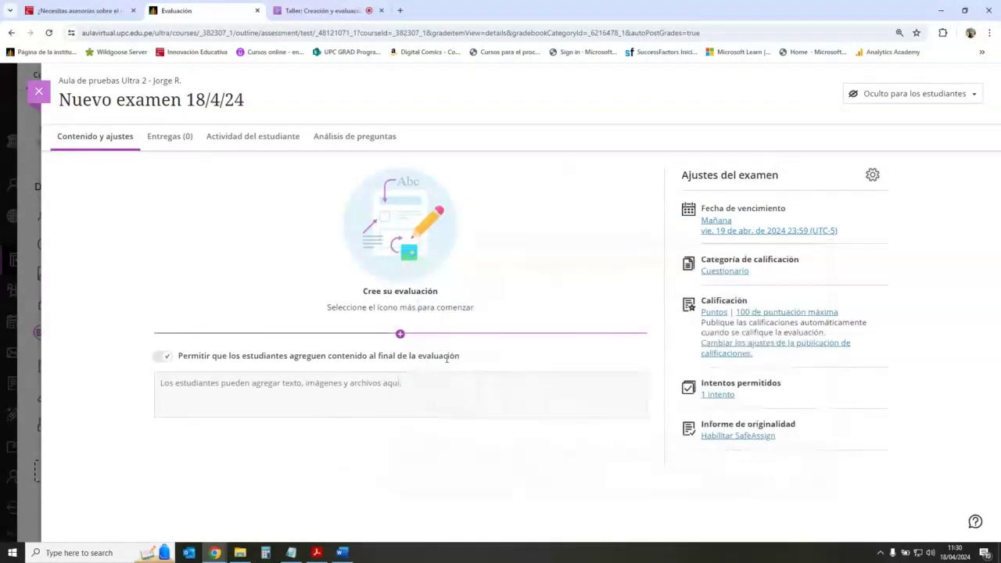
click(400, 335)
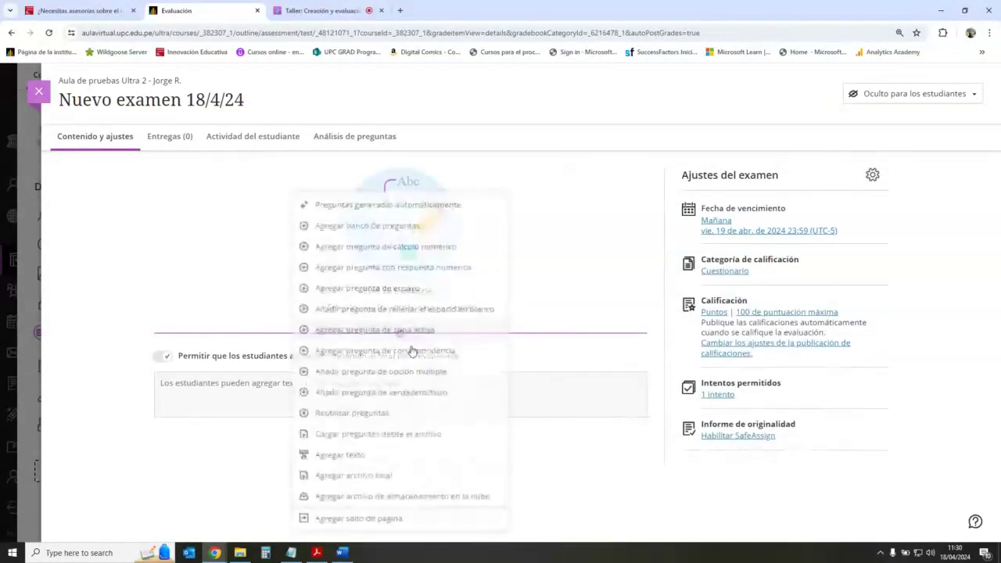
click(551, 266)
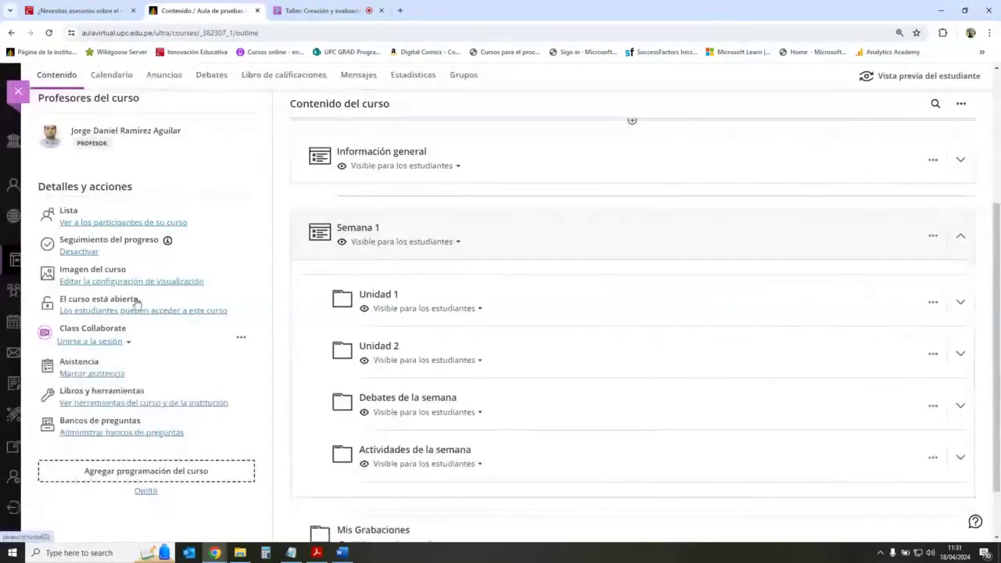
Create a new question bank, view the question types it offers and return to the course content without adding a question.
click(131, 433)
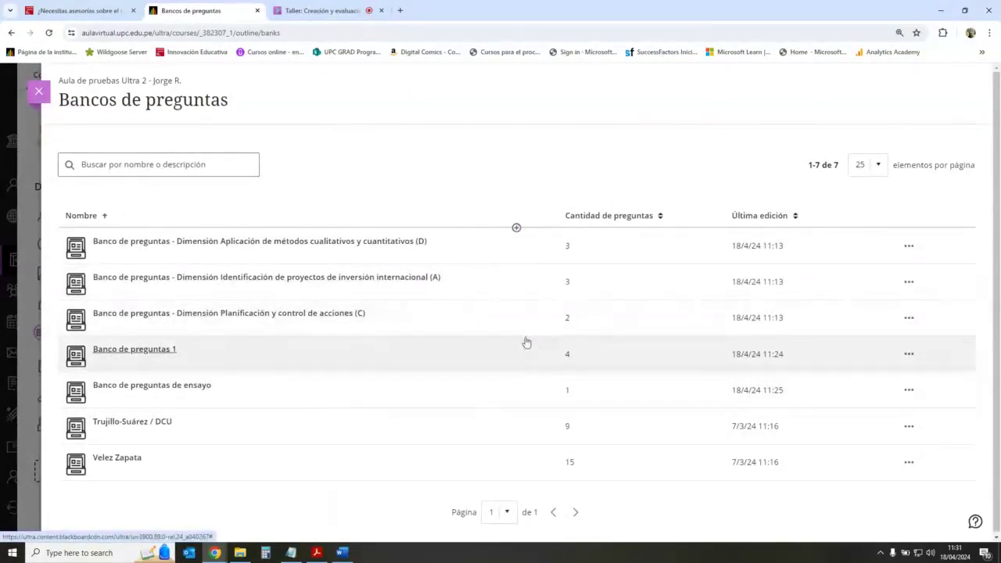
click(516, 228)
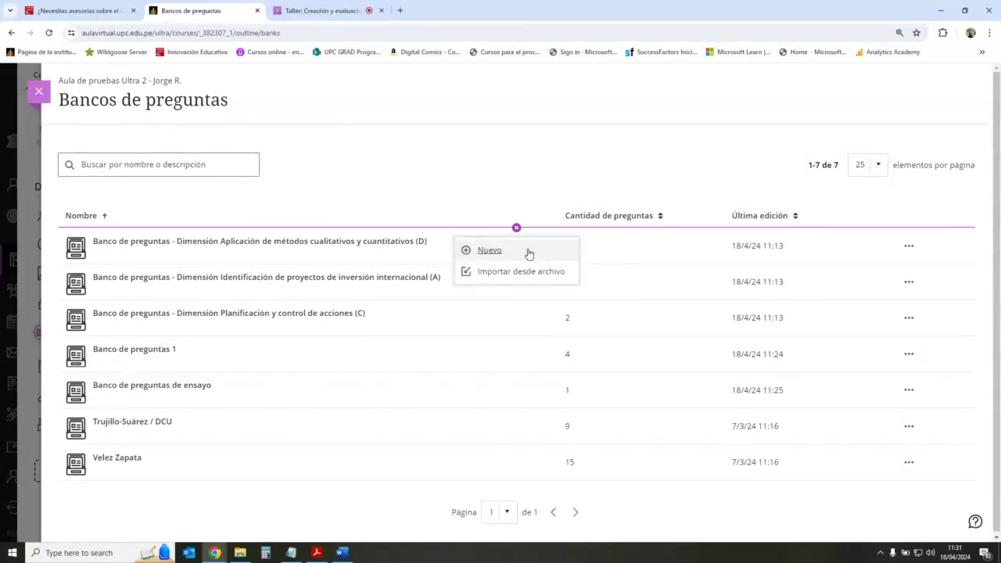
click(528, 252)
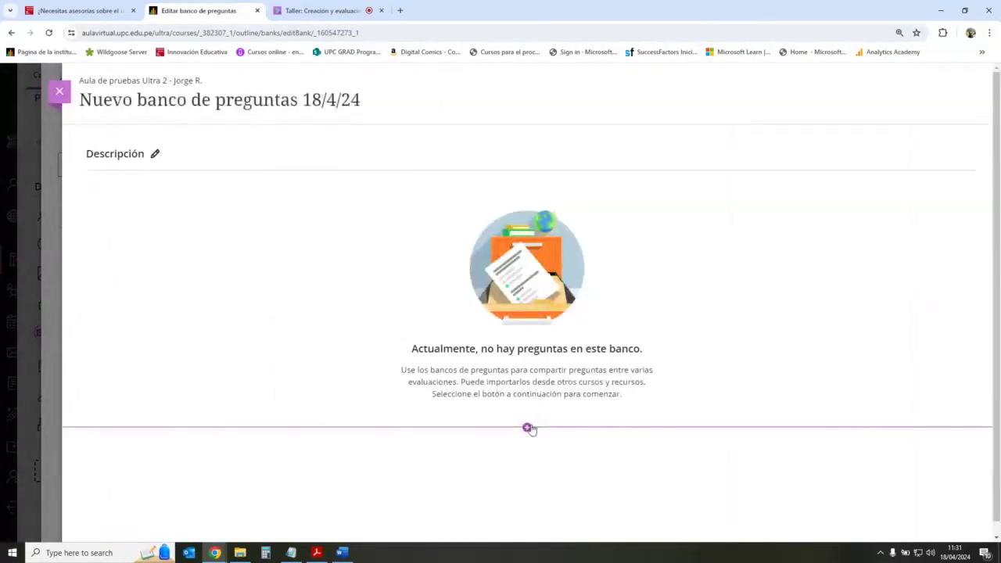
click(528, 428)
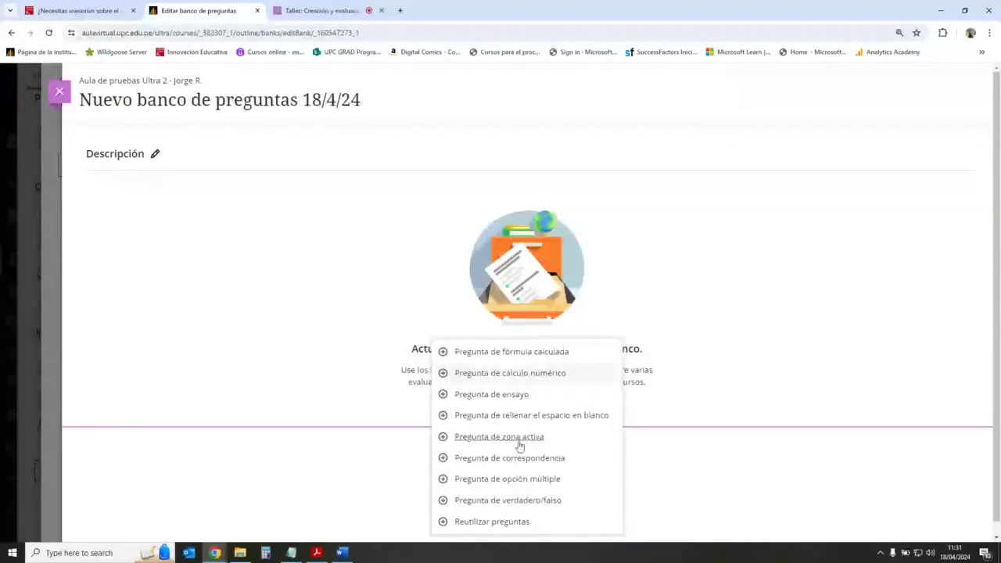
click(179, 186)
click(58, 91)
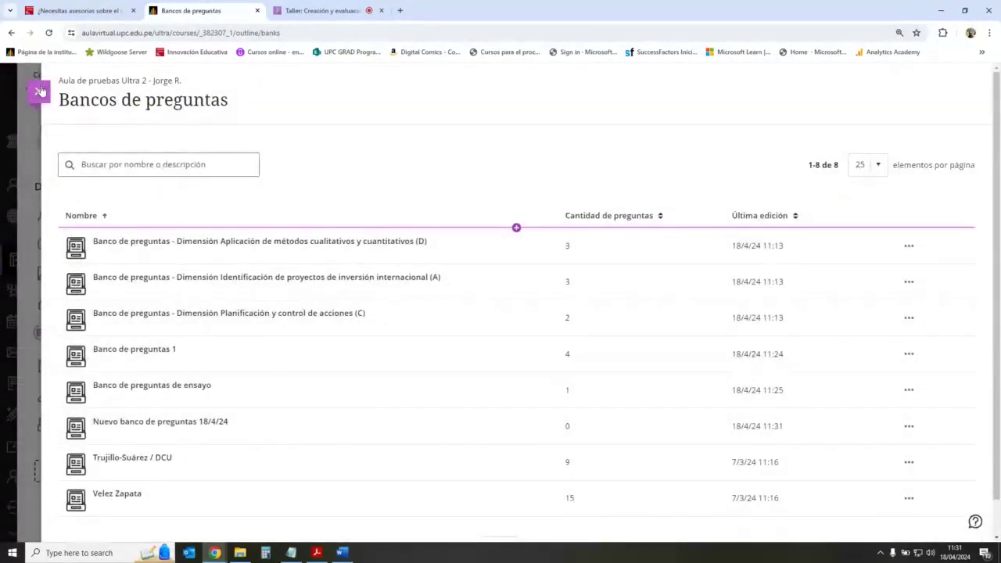
click(39, 91)
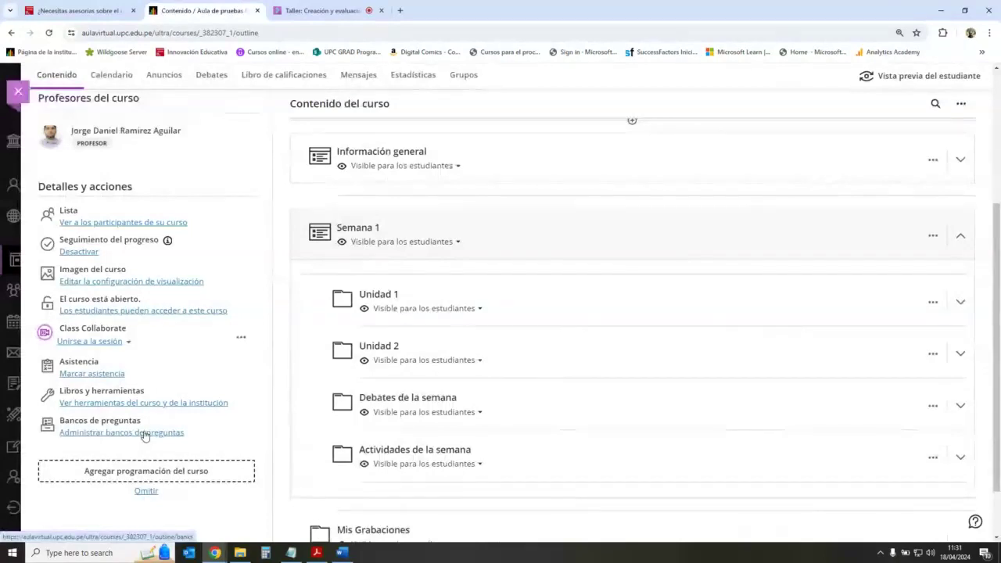
scroll(626, 336, down, 1)
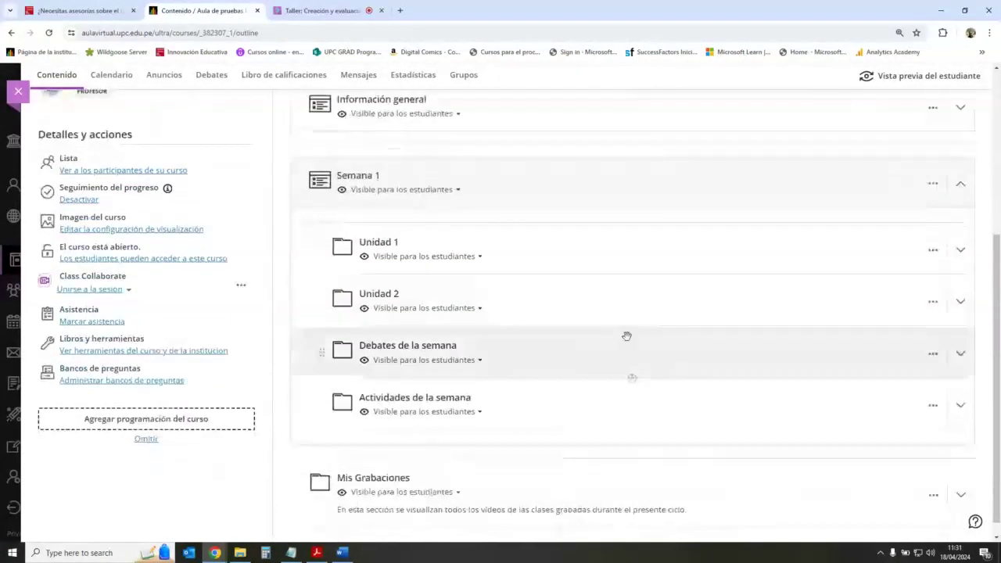
mouse_move(633, 431)
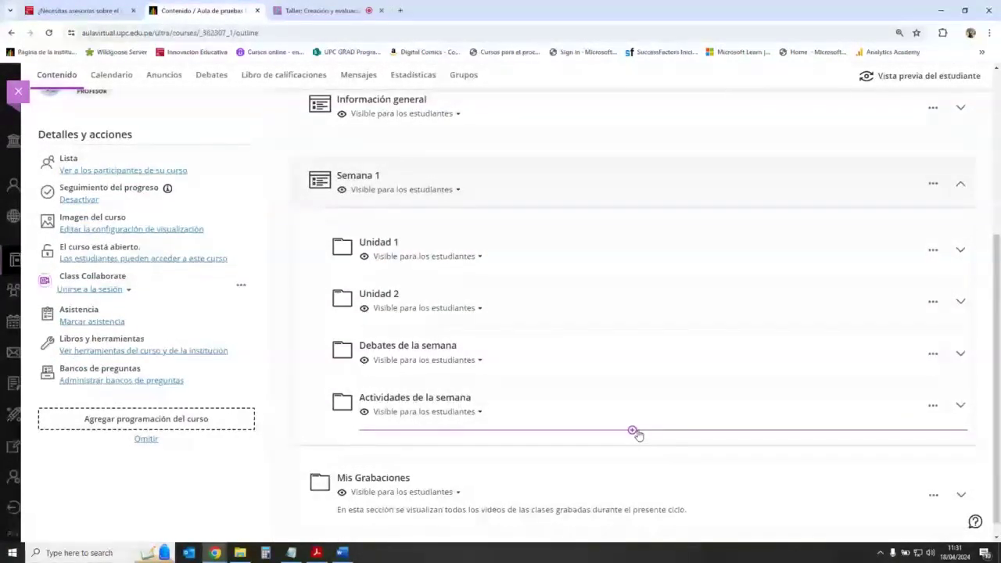
click(632, 431)
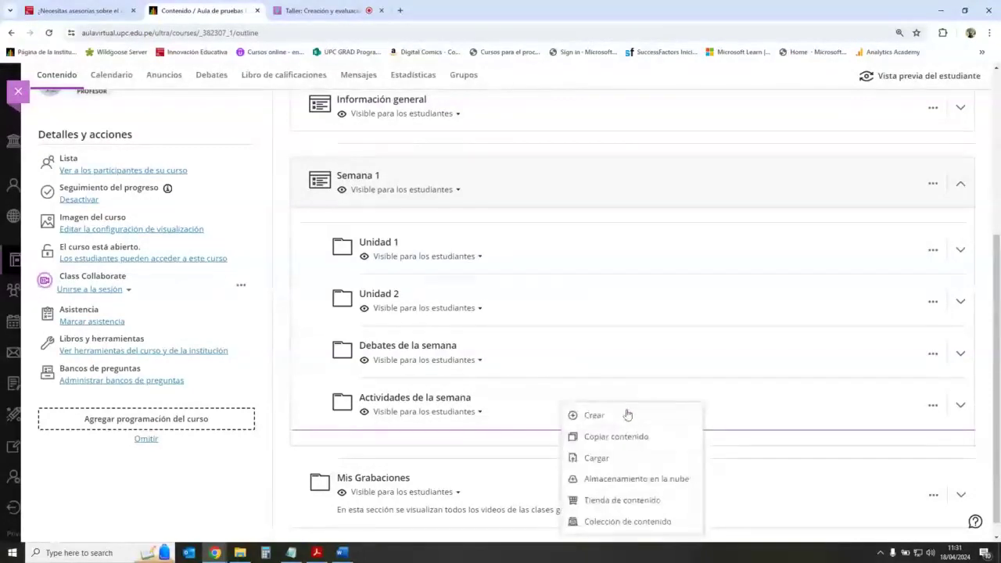
click(627, 415)
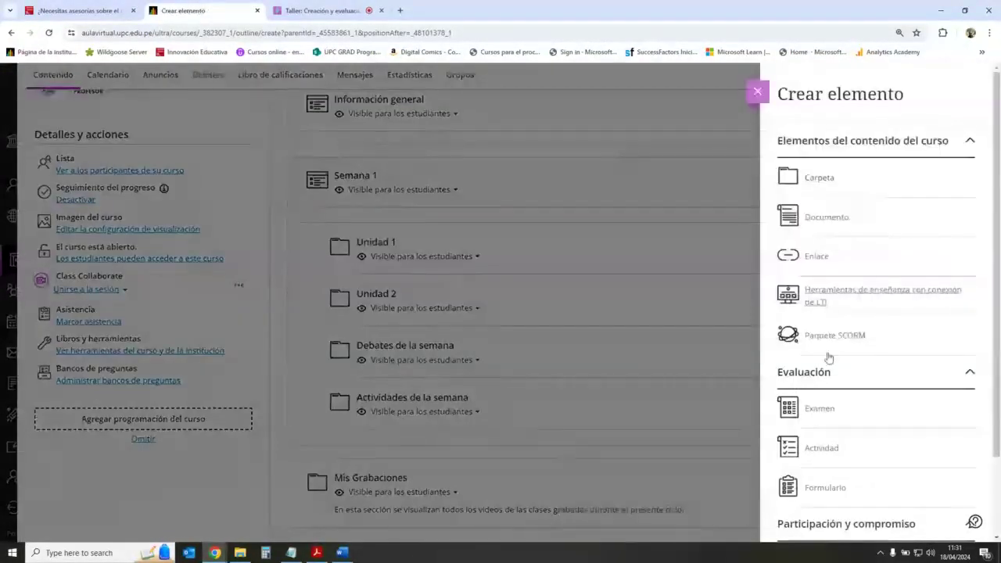
scroll(829, 357, down, 1)
click(827, 357)
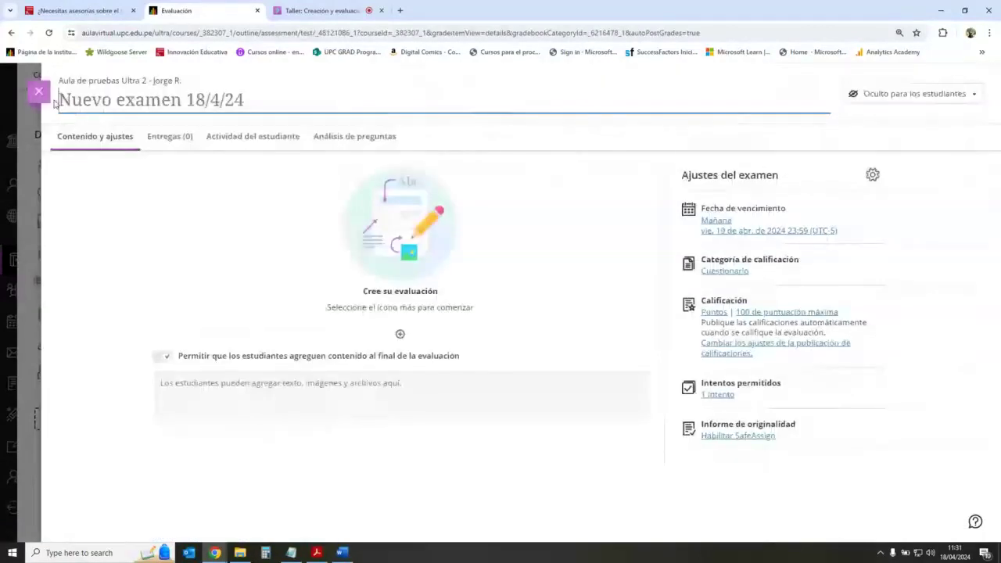
click(38, 91)
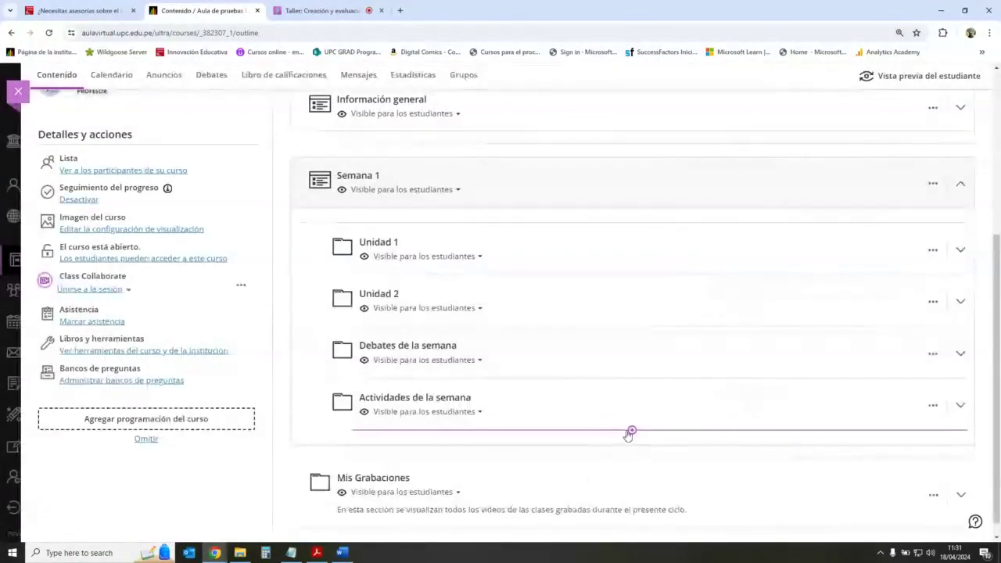
Create a folder named Cuestionarios after Actividades de la semana in Semana 1, make it visible to students and save it.
click(631, 431)
click(621, 415)
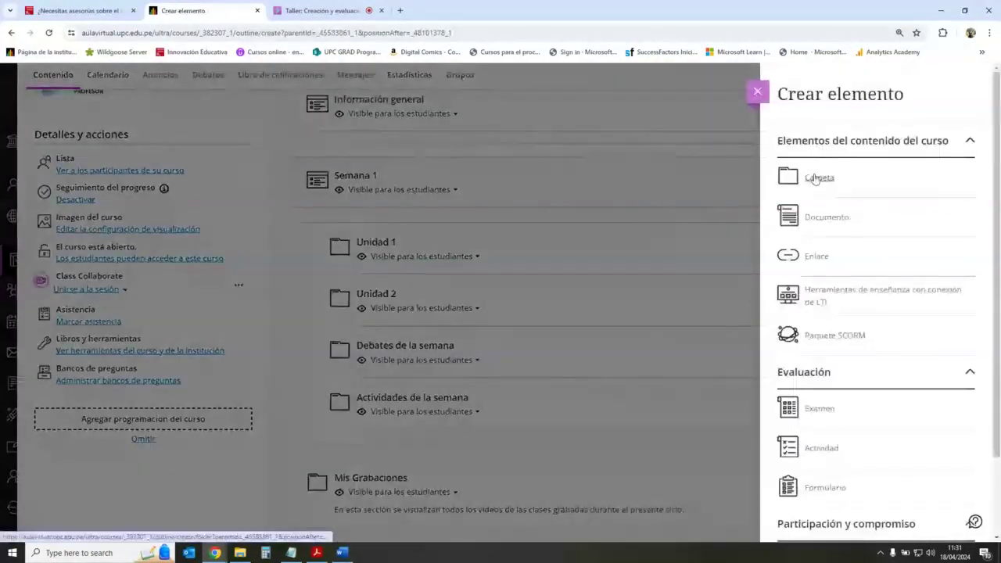
click(814, 178)
click(838, 99)
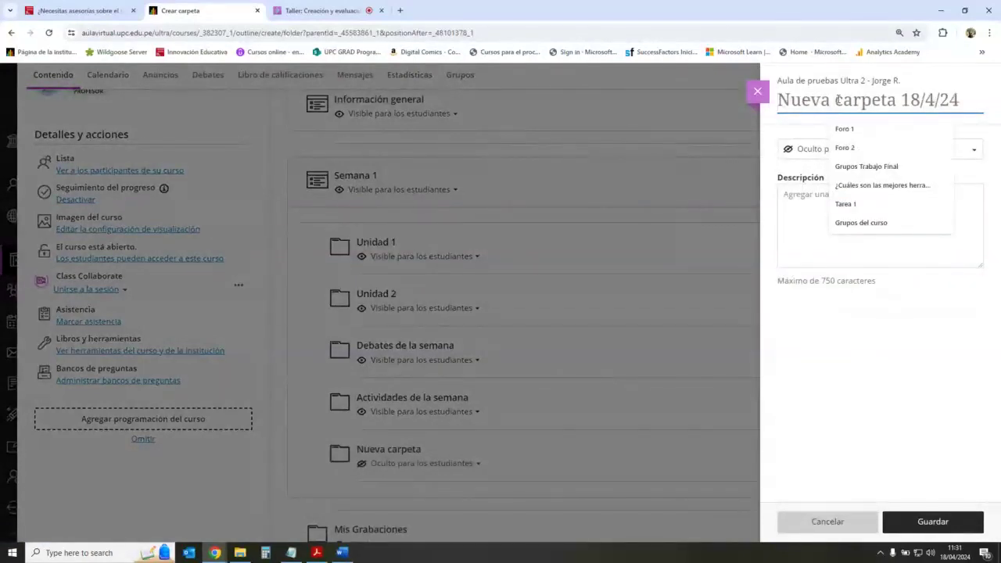
text(Cuet)
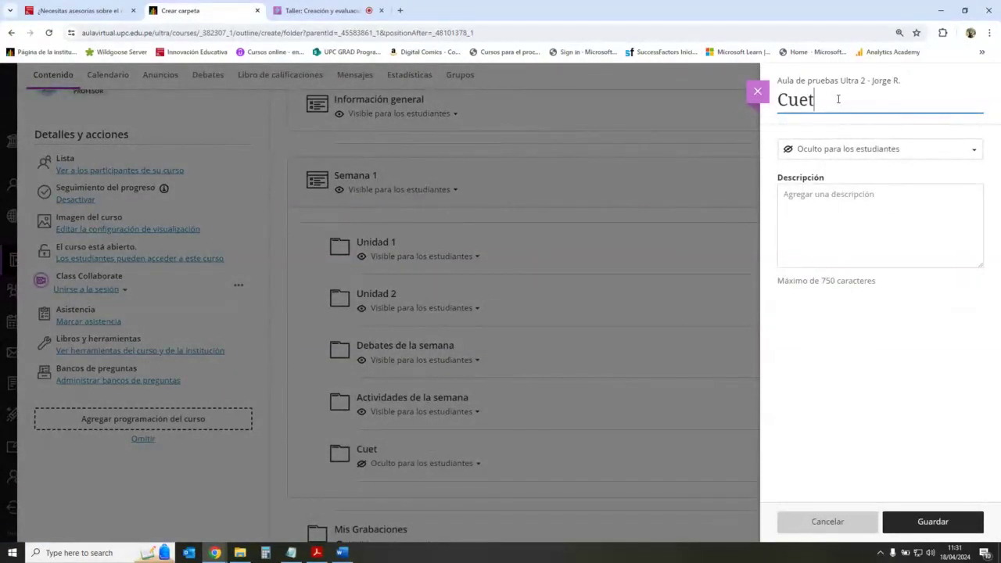
key(BackSpace)
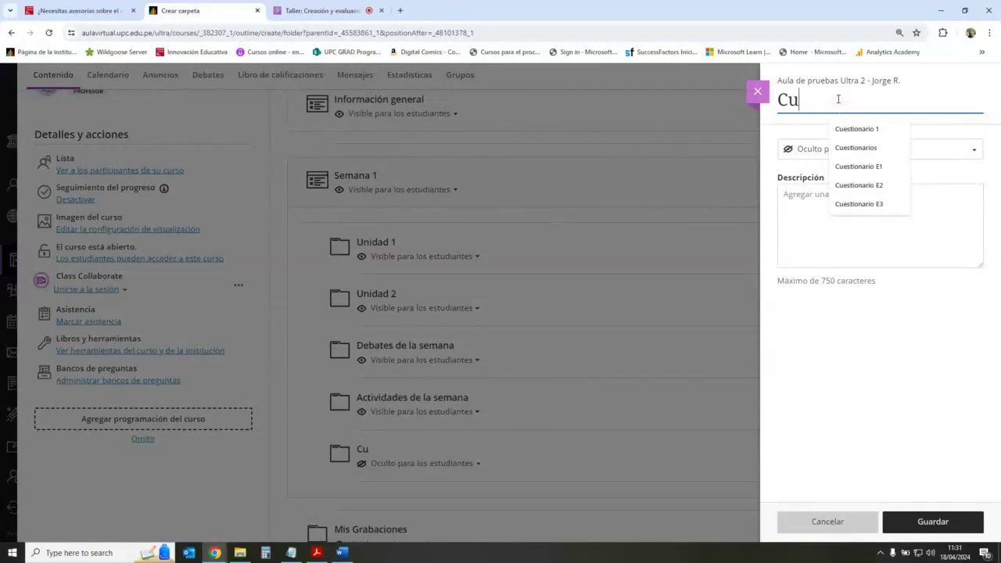
text(stionarios)
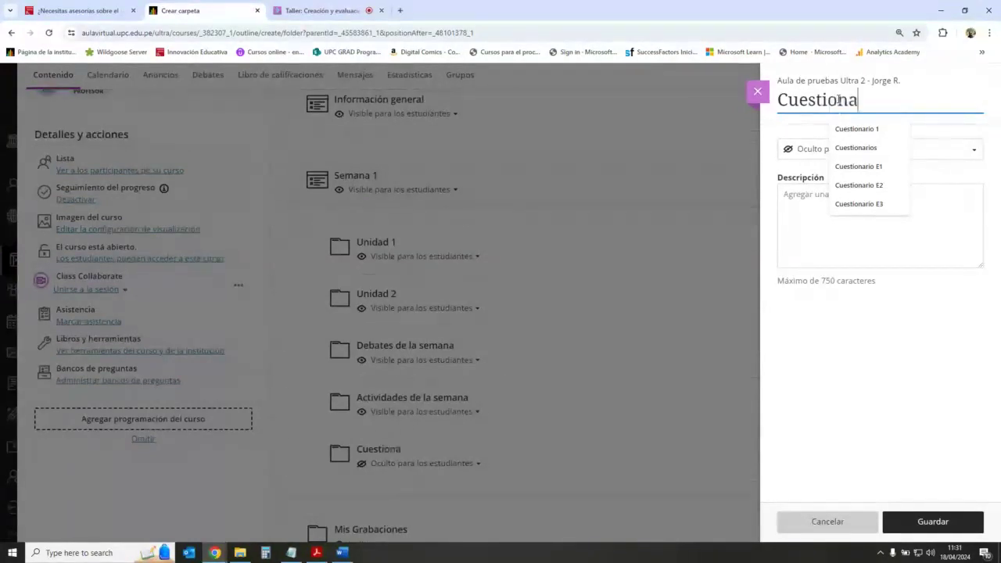
click(886, 157)
click(882, 171)
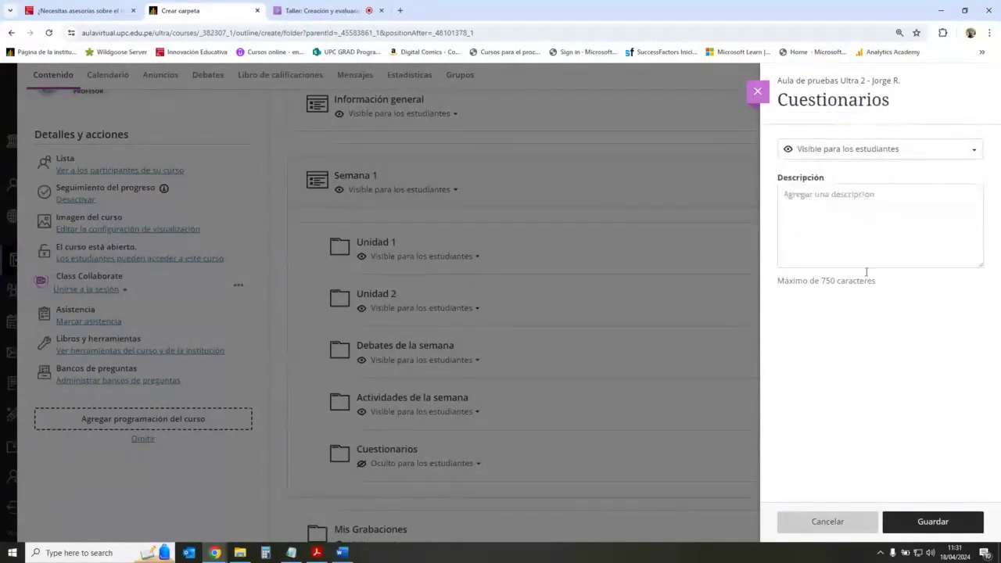
click(933, 513)
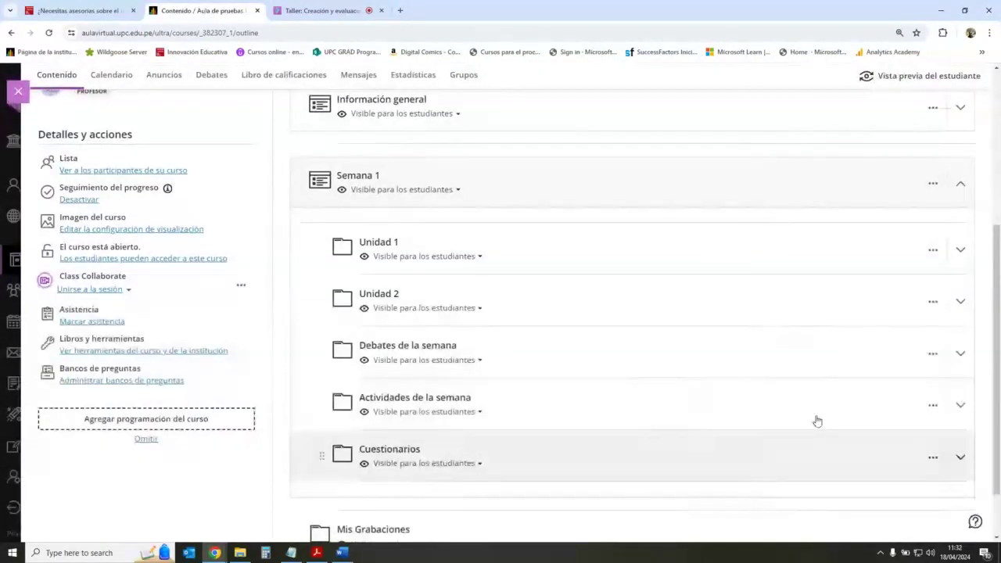
Create an exam inside the Cuestionarios folder and name it Cuestionario 1.
scroll(637, 364, down, 2)
click(632, 398)
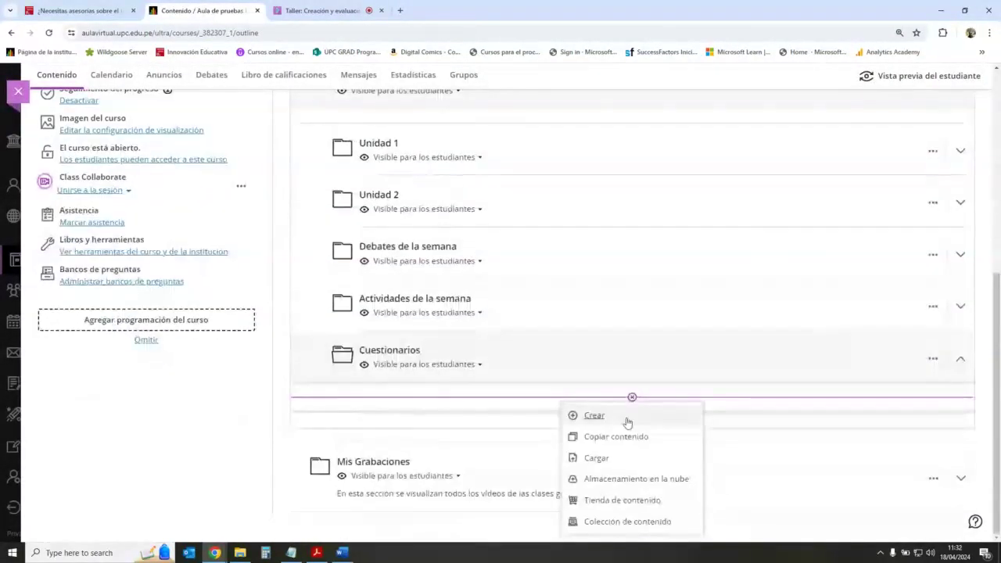
click(627, 419)
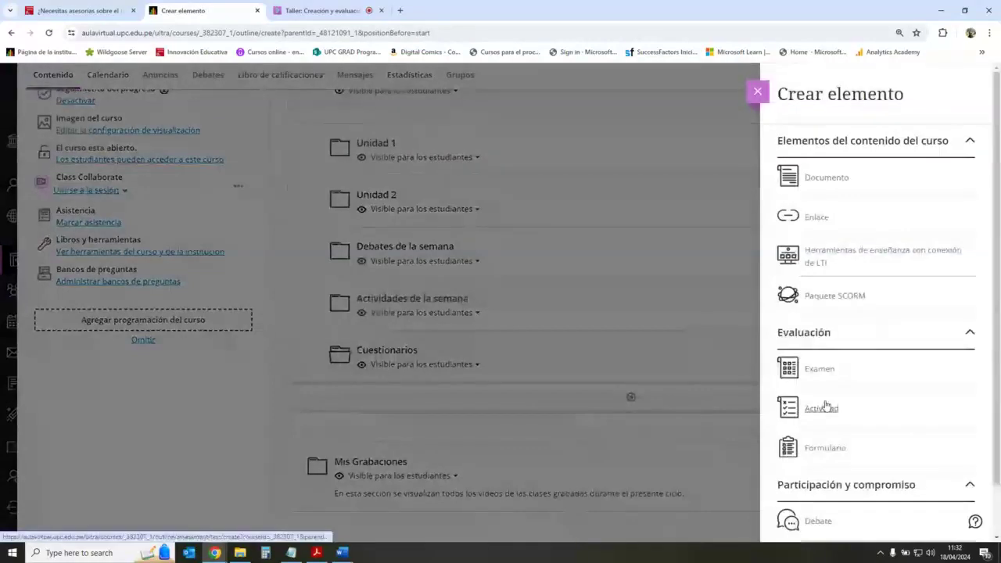
click(819, 369)
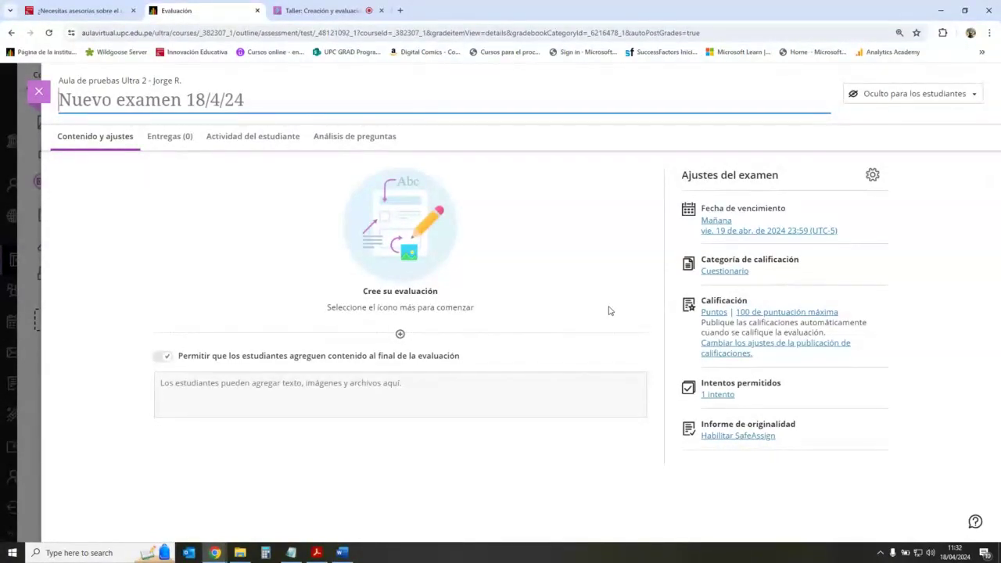
text(C)
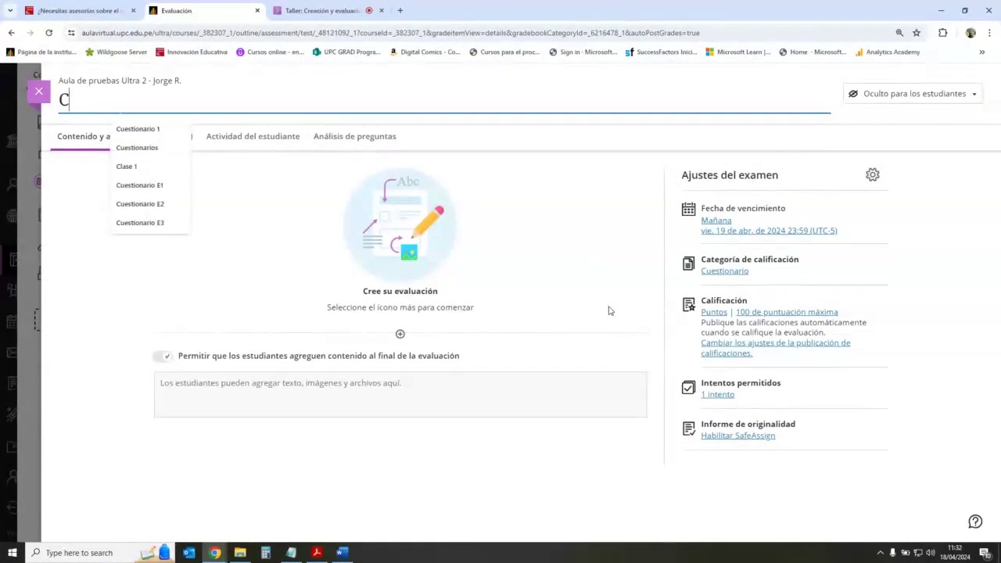
text(uestionar)
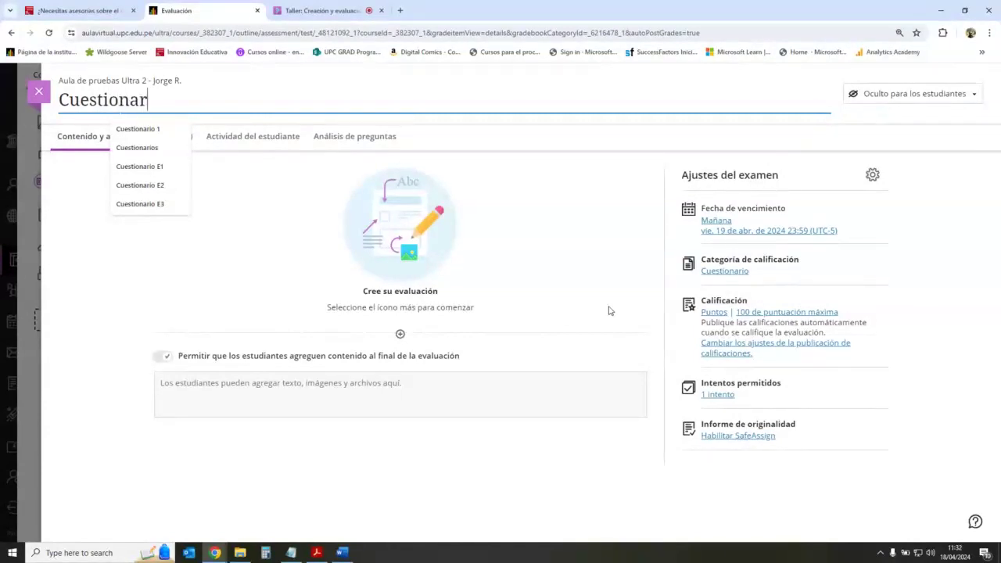
text(io 1)
click(624, 260)
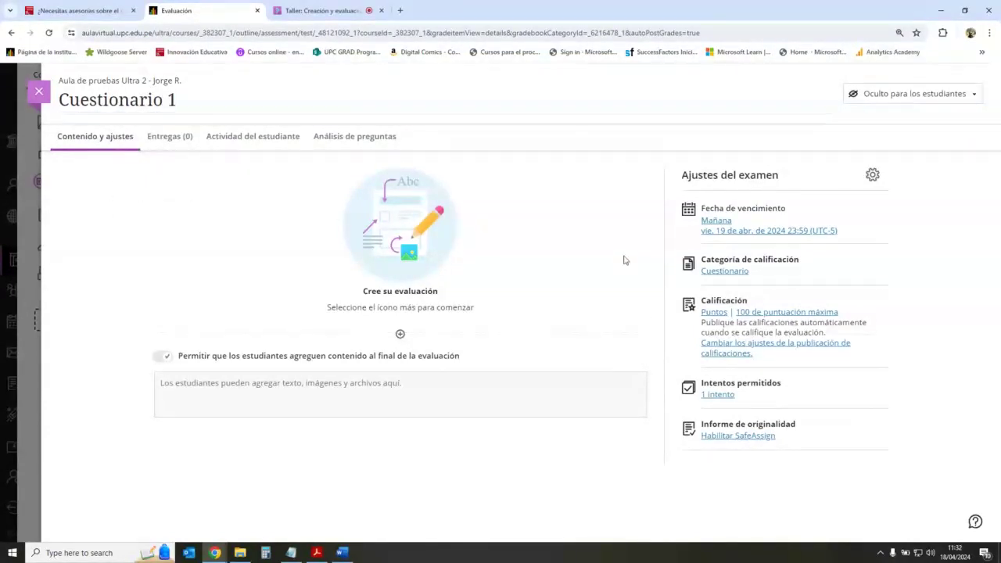
Open the automatic question generator for Cuestionario 1 and look over its sample questions.
click(401, 335)
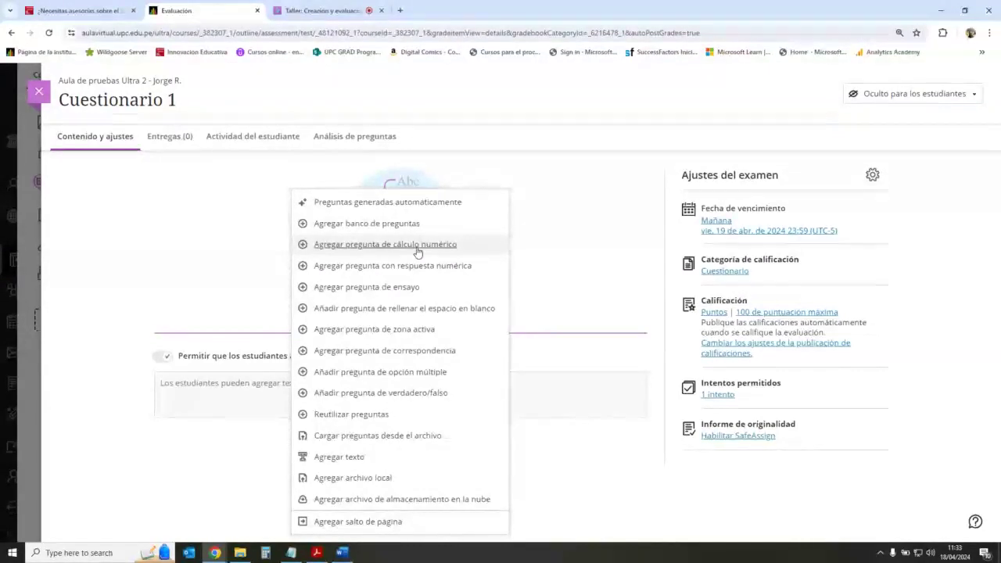
click(324, 10)
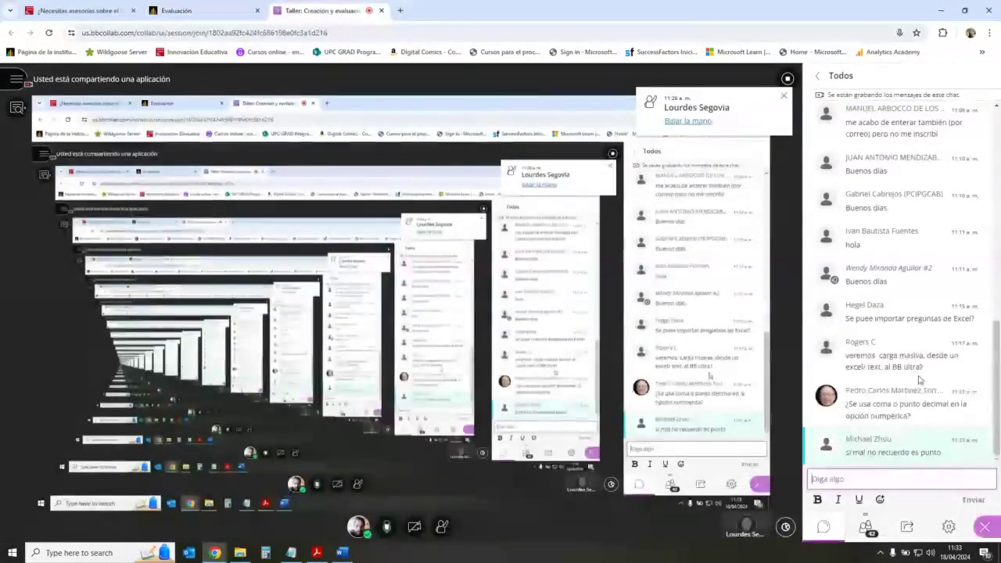
click(218, 13)
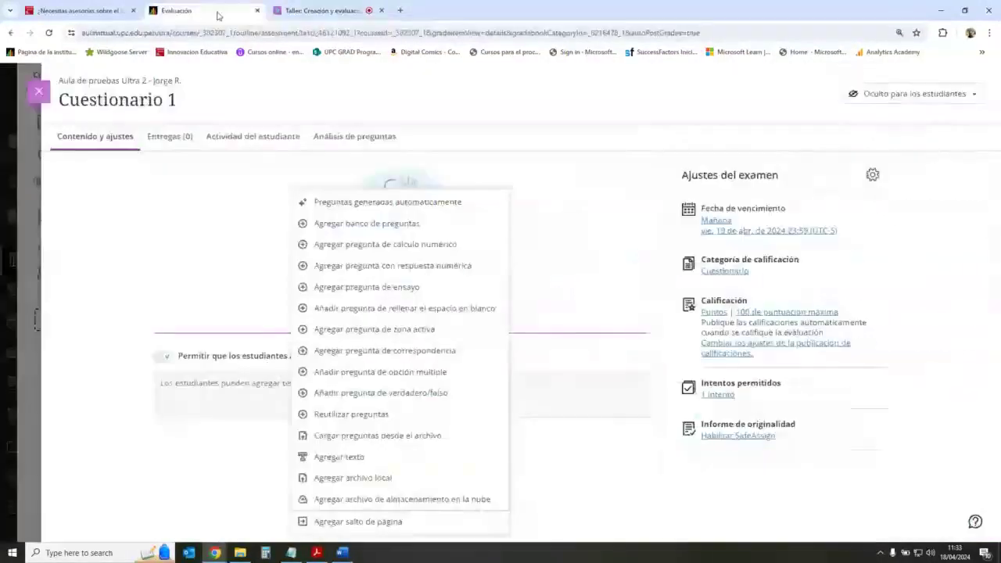
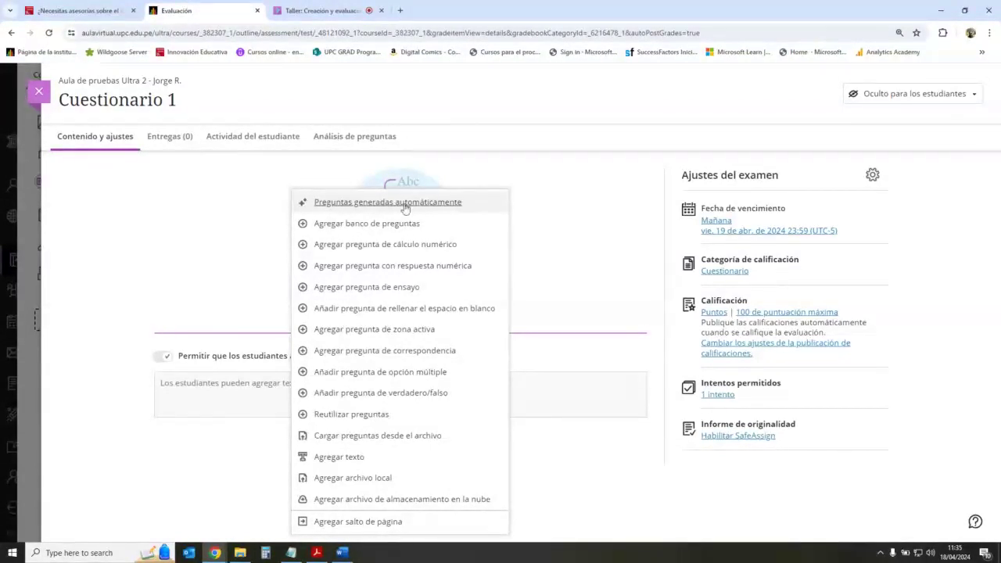
click(451, 205)
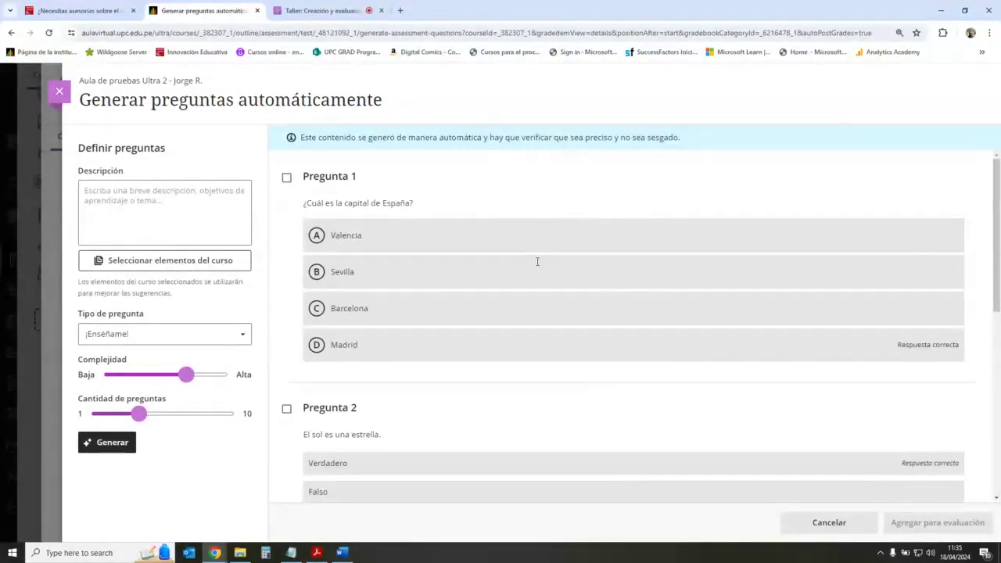
scroll(481, 272, down, 4)
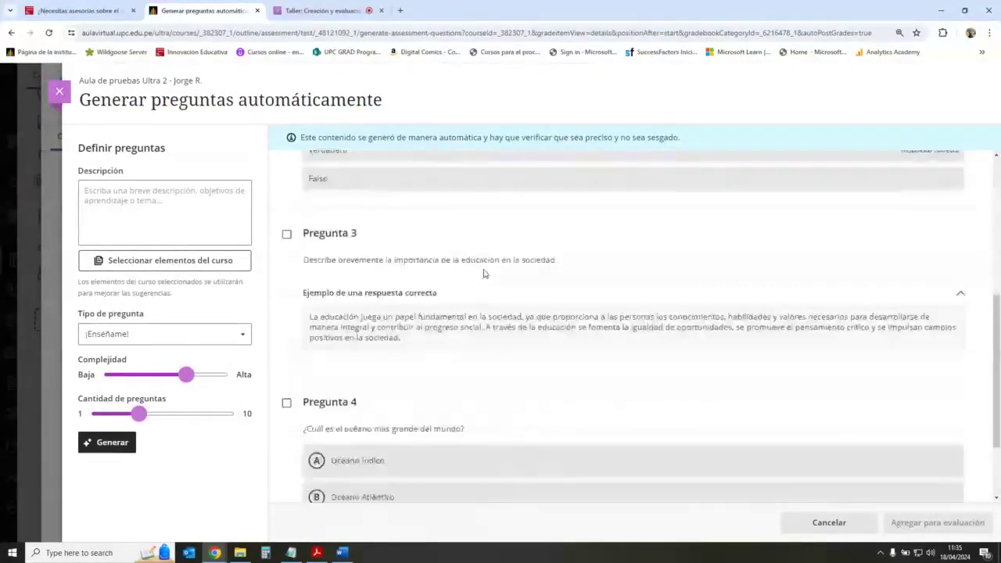
scroll(482, 258, up, 5)
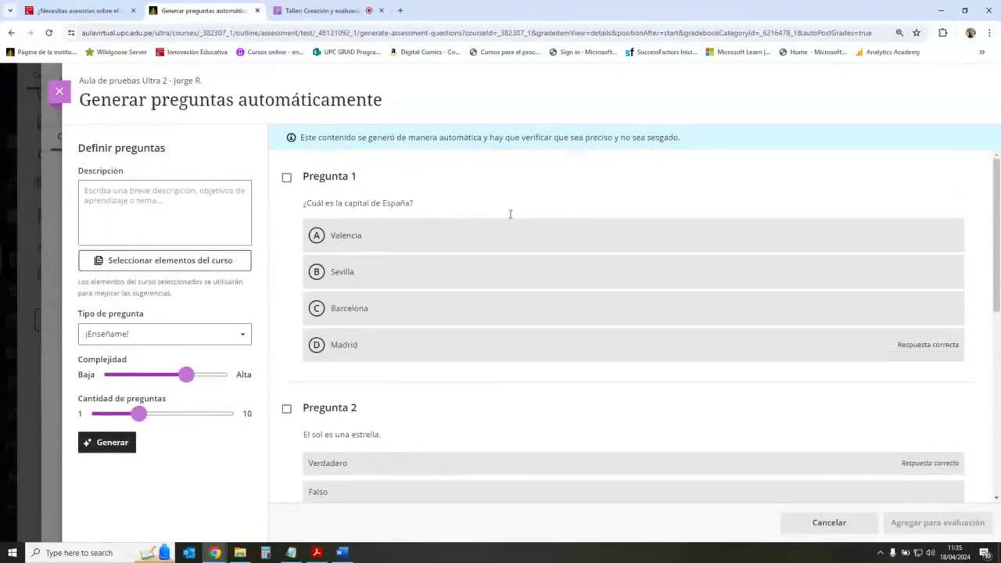
Enter the description "Genera un cuestionario de preguntas para un curso de "Introducción a la programación con Python"" for the generated questions.
click(140, 191)
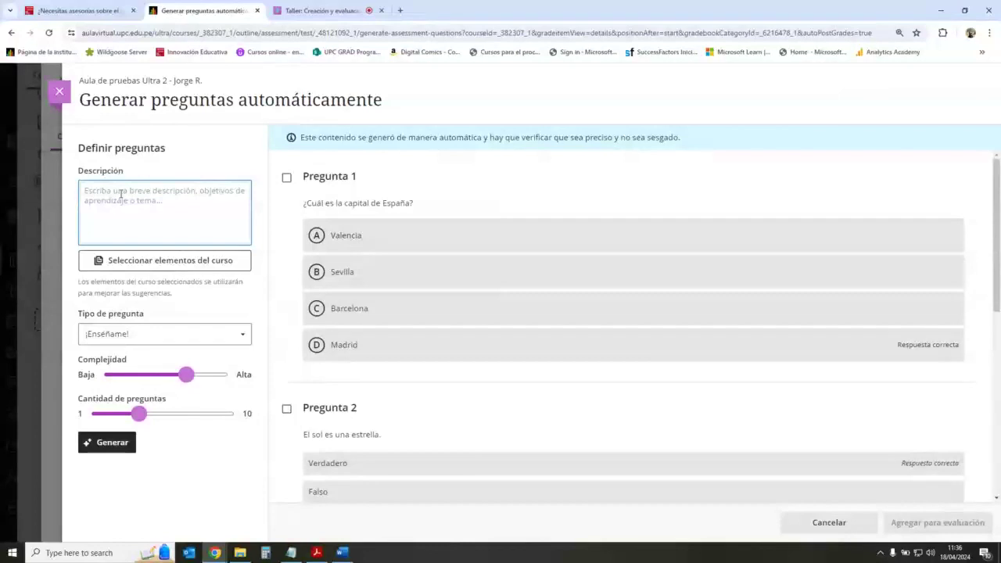
text(Genera u)
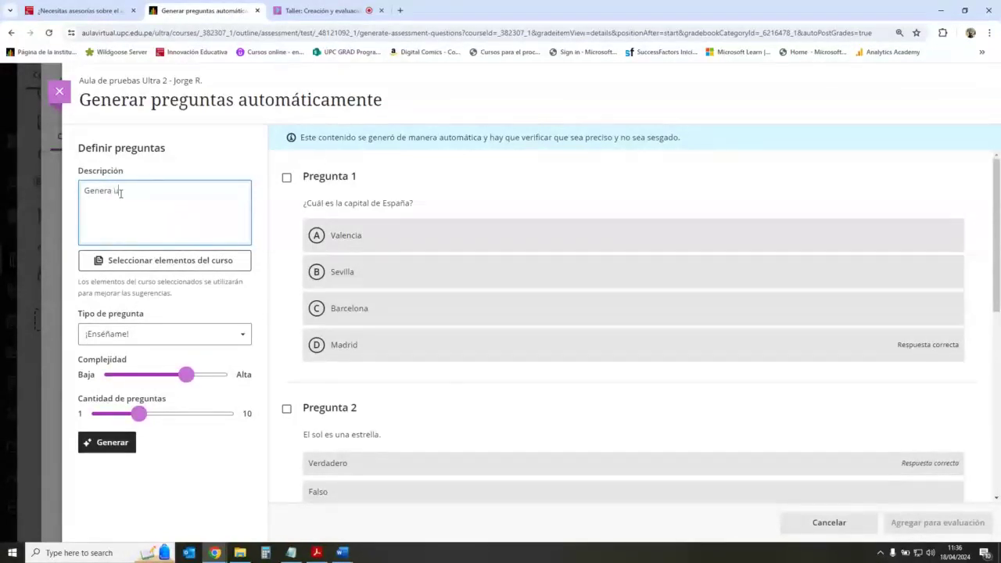
text(n cuestionario d)
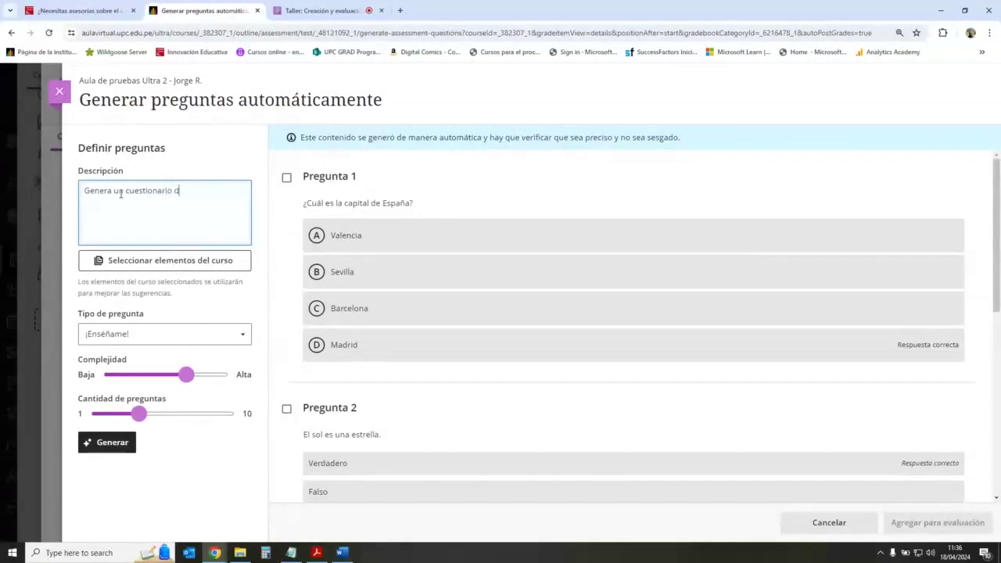
text(e preguntas acerca del cu)
key(BackSpace)
key(BackSpace)
key(BackSpace)
key(BackSpace)
key(BackSpace)
key(BackSpace)
key(BackSpace)
key(BackSpace)
key(BackSpace)
key(BackSpace)
key(BackSpace)
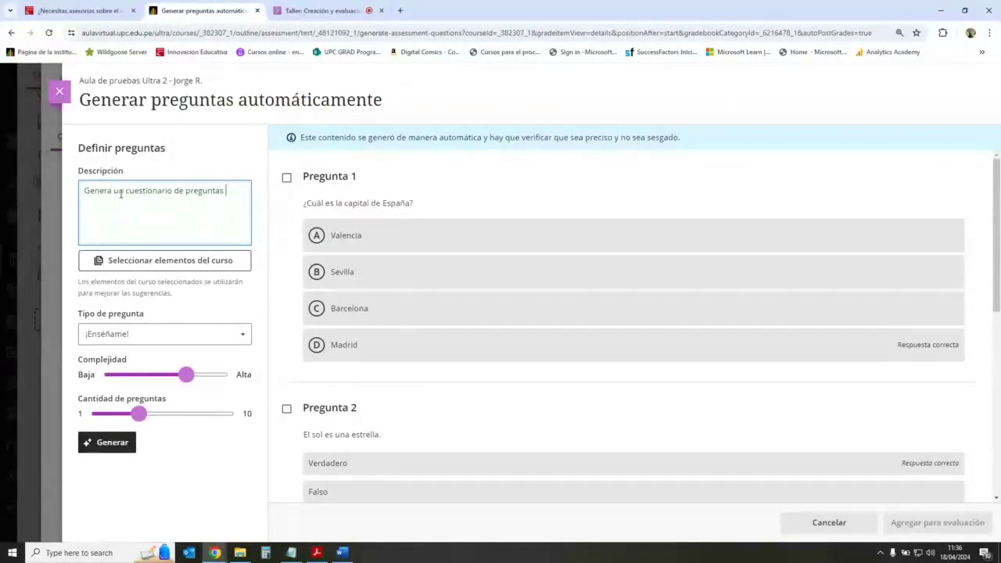
text(para un curso )
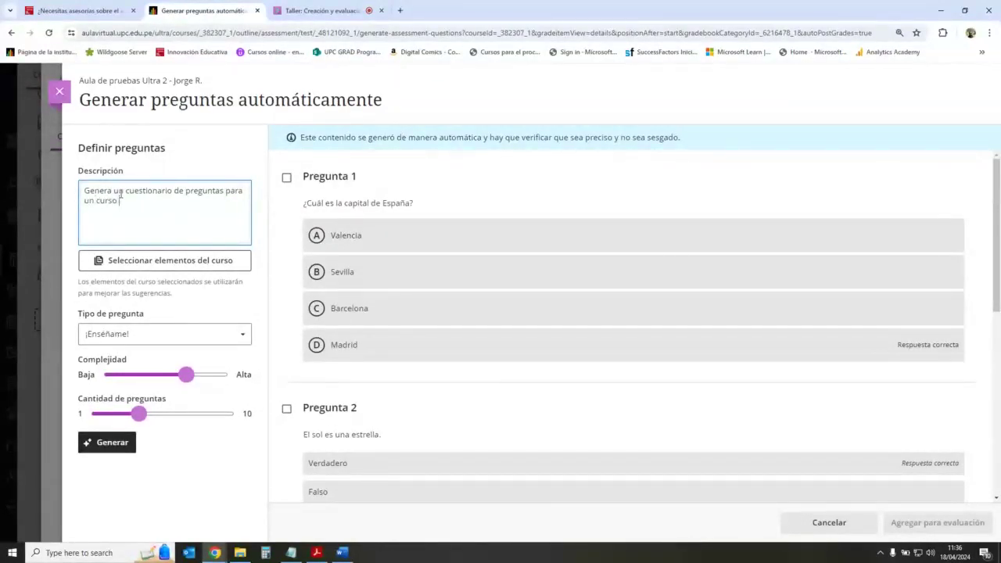
text(de "Introducción a la programa)
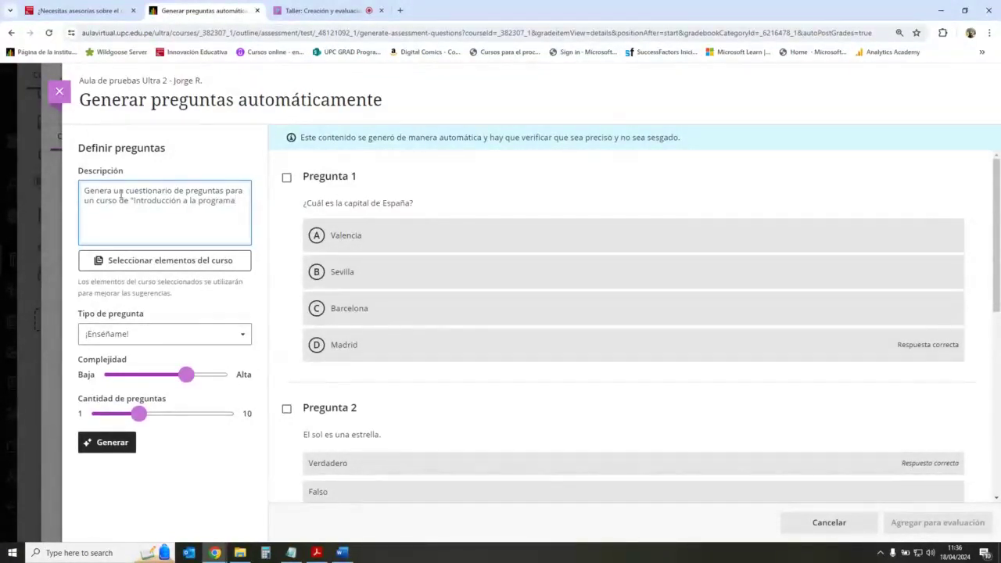
text(ción con P)
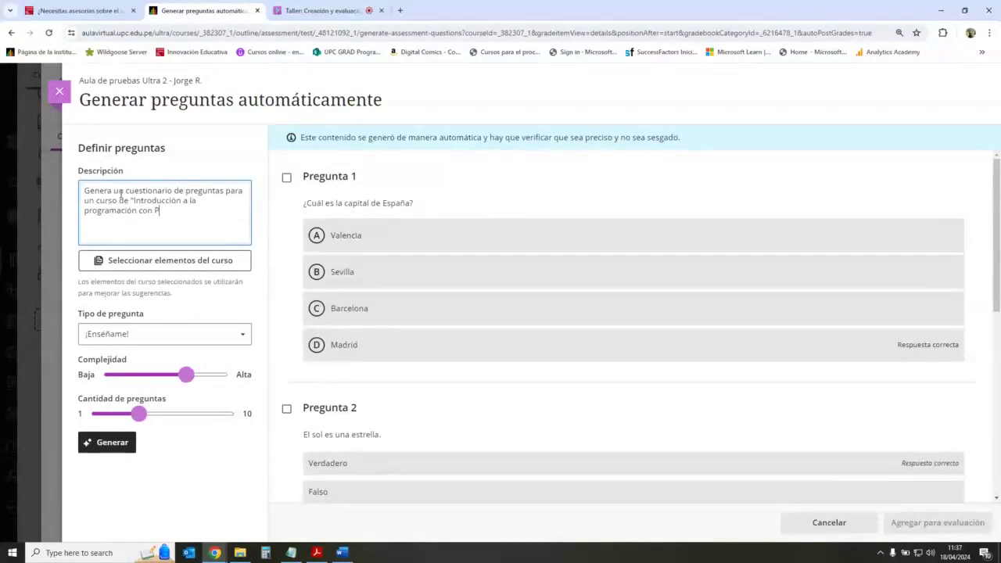
text(ython")
Review the available question types and set the type of question to Verdadero o falso.
click(181, 336)
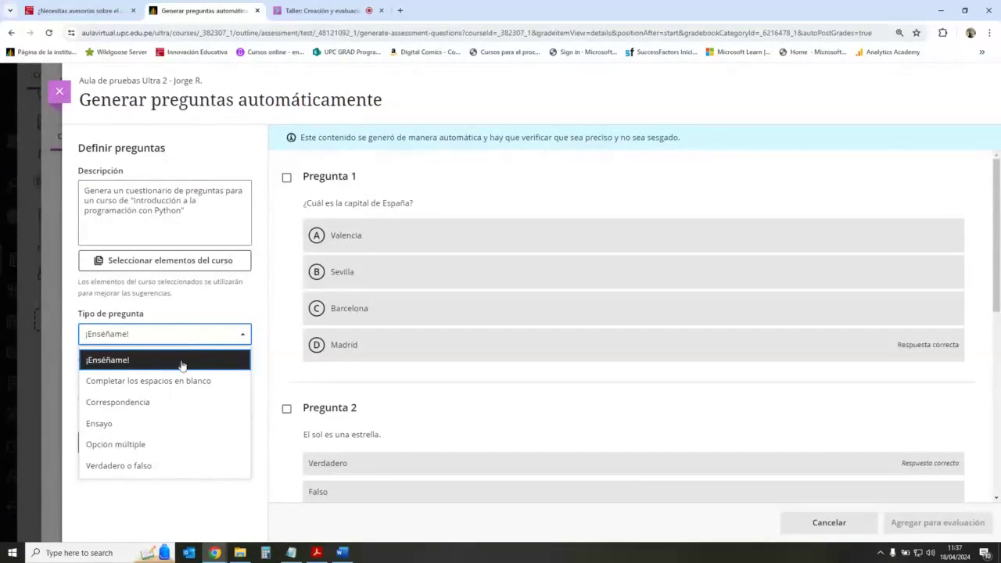
click(125, 361)
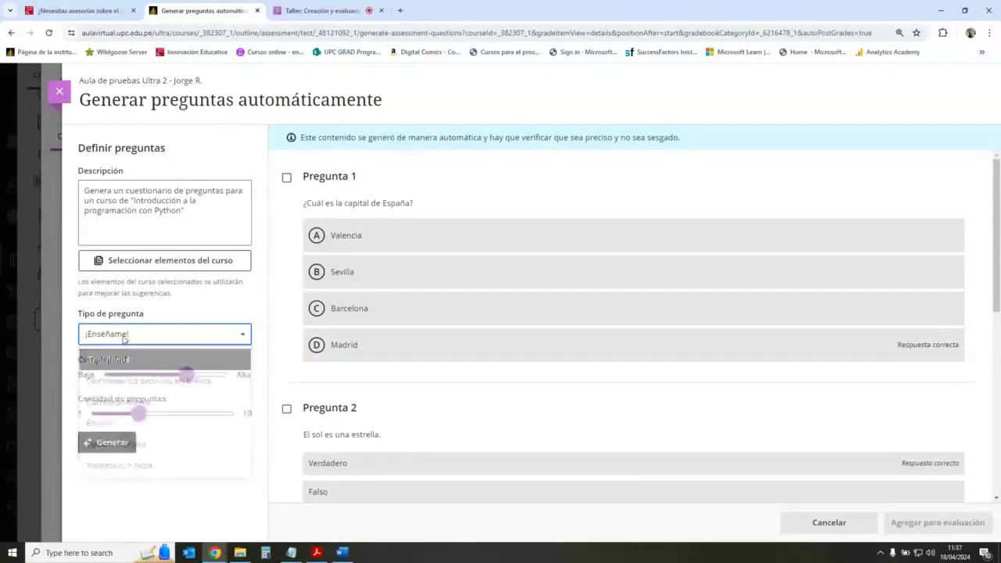
click(137, 341)
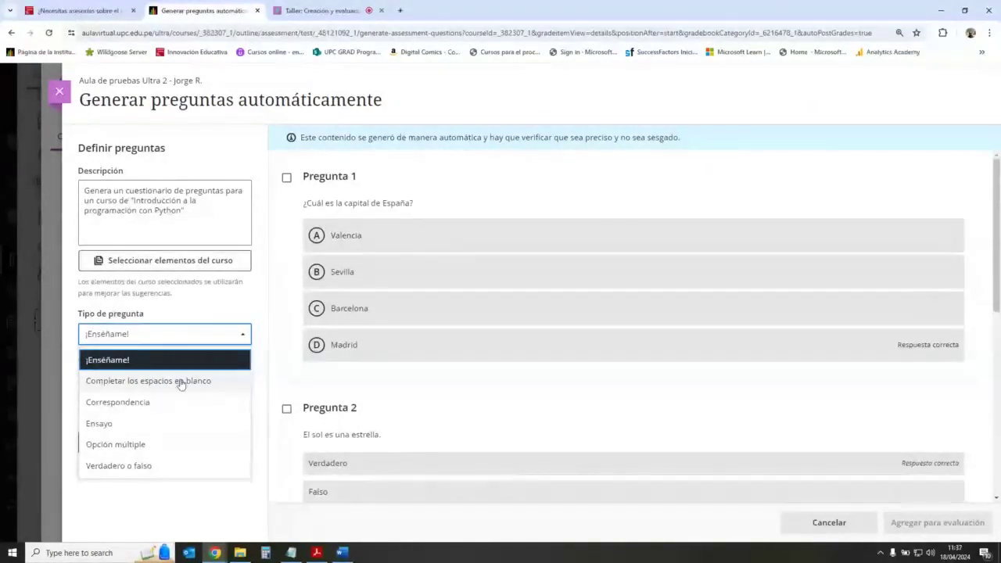
click(154, 466)
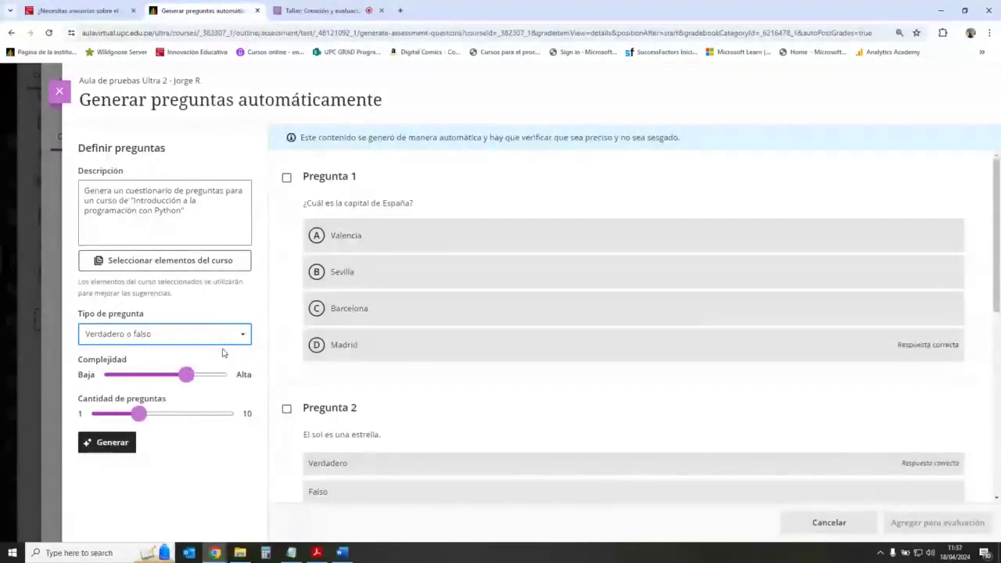
click(221, 334)
click(163, 441)
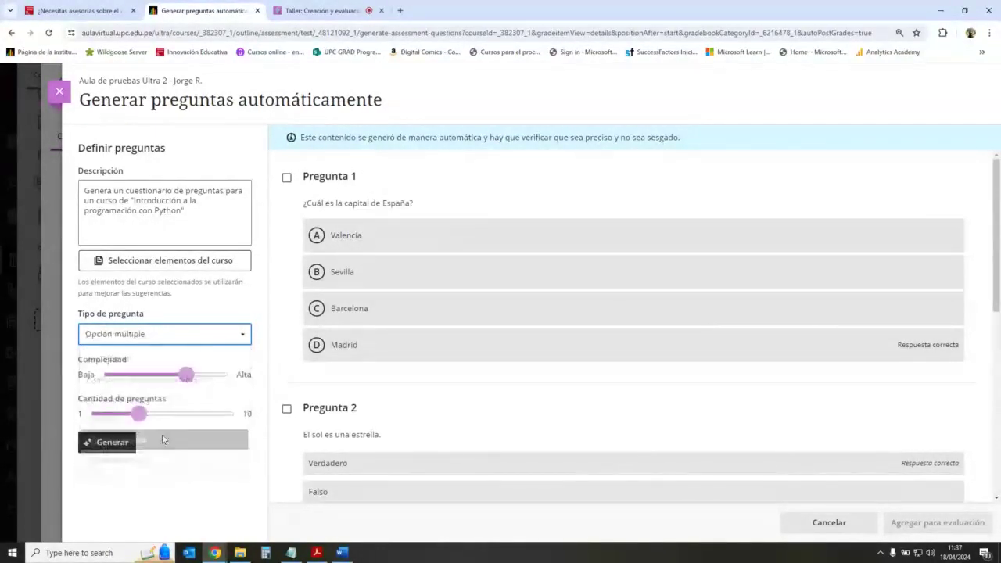
click(197, 333)
click(160, 464)
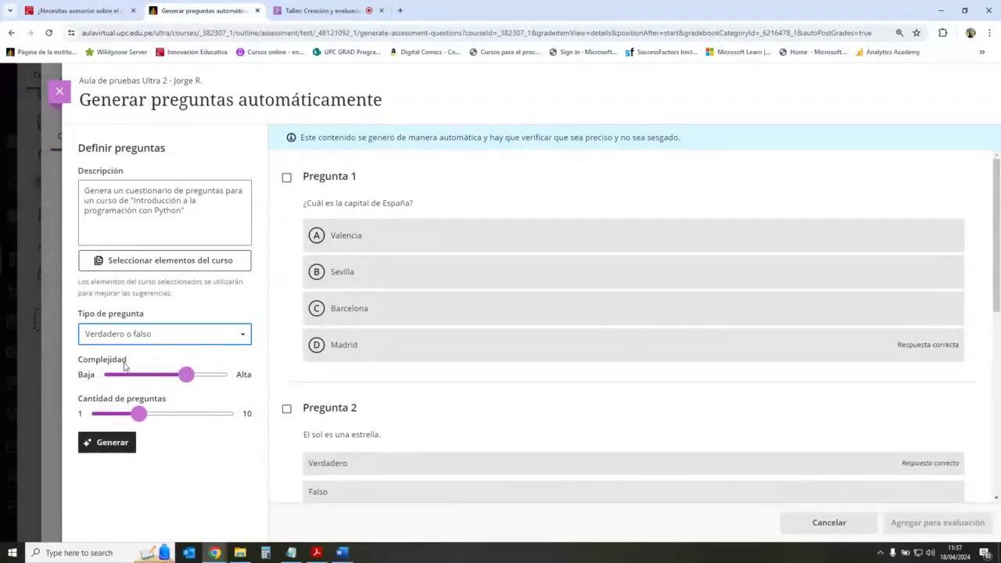
Set the complexity to its highest level and the number of questions to 10.
drag(188, 378, 236, 384)
click(185, 380)
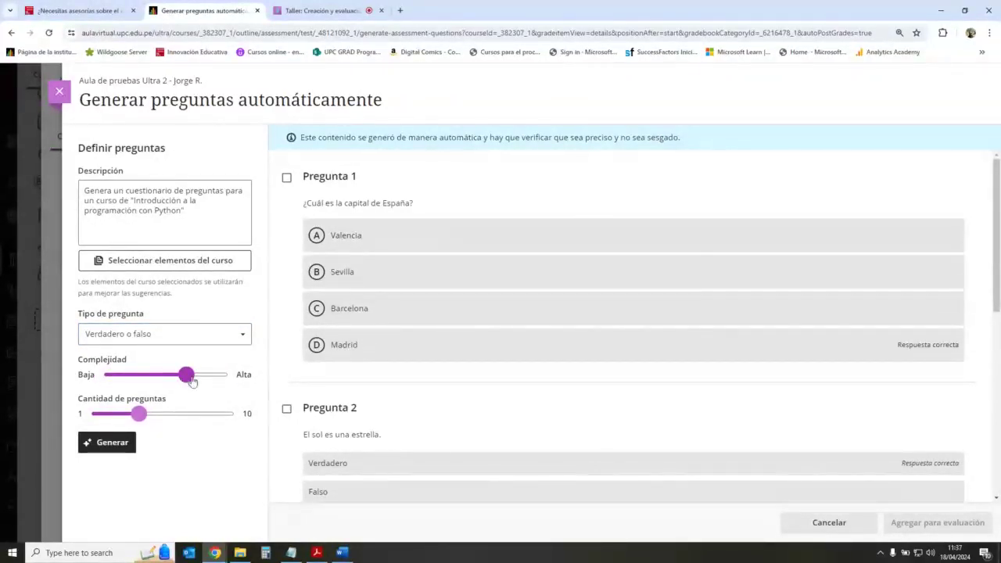
drag(192, 380, 227, 378)
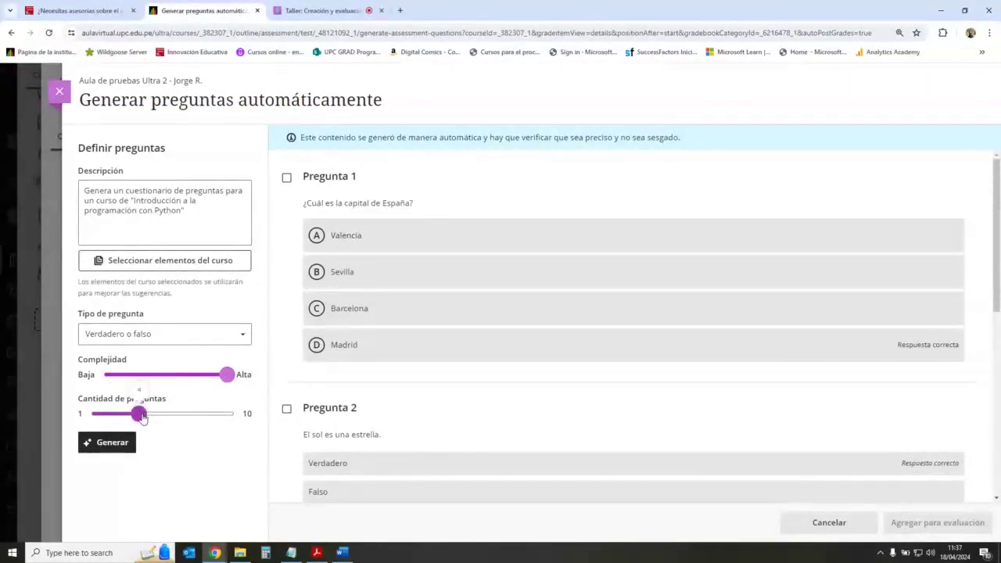
drag(141, 413, 256, 427)
mouse_move(233, 417)
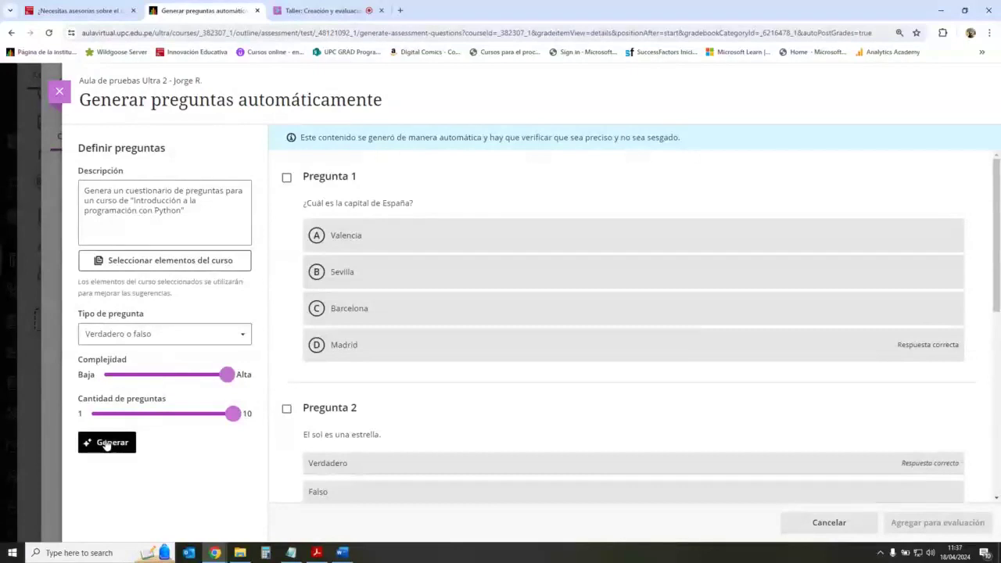
Recheck the description text and generate the true/false questions from it.
drag(201, 216, 70, 190)
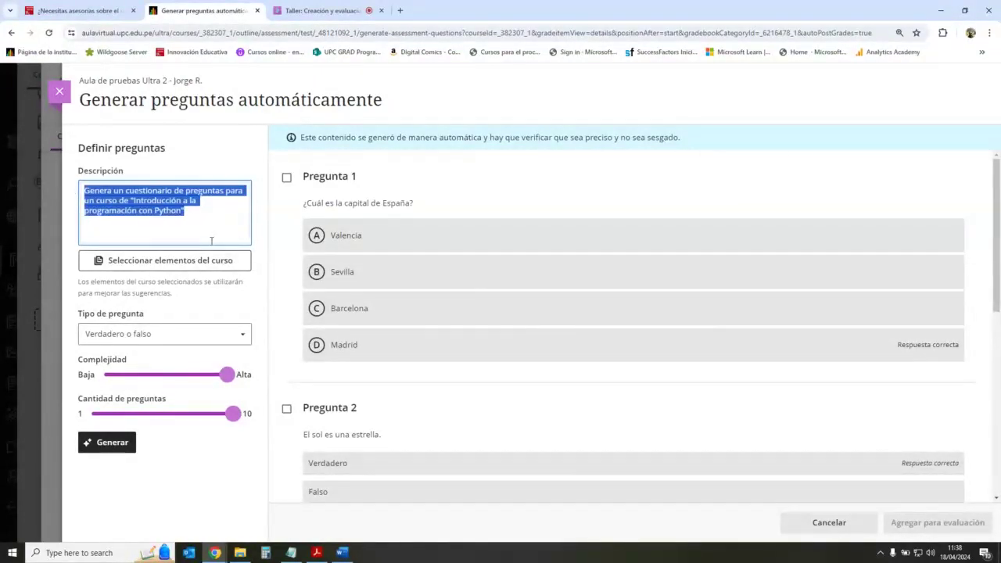
drag(209, 240, 67, 181)
click(201, 211)
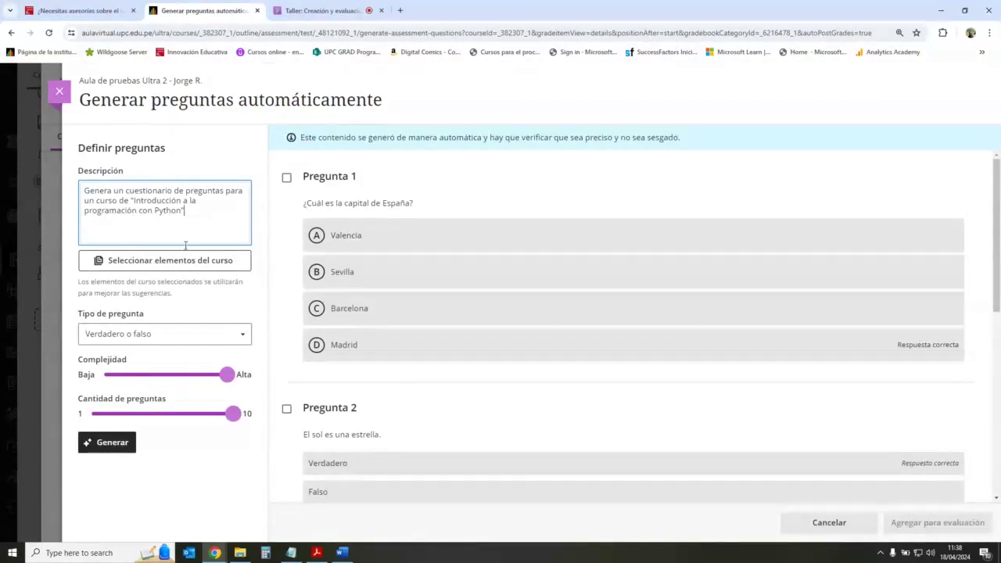
click(114, 445)
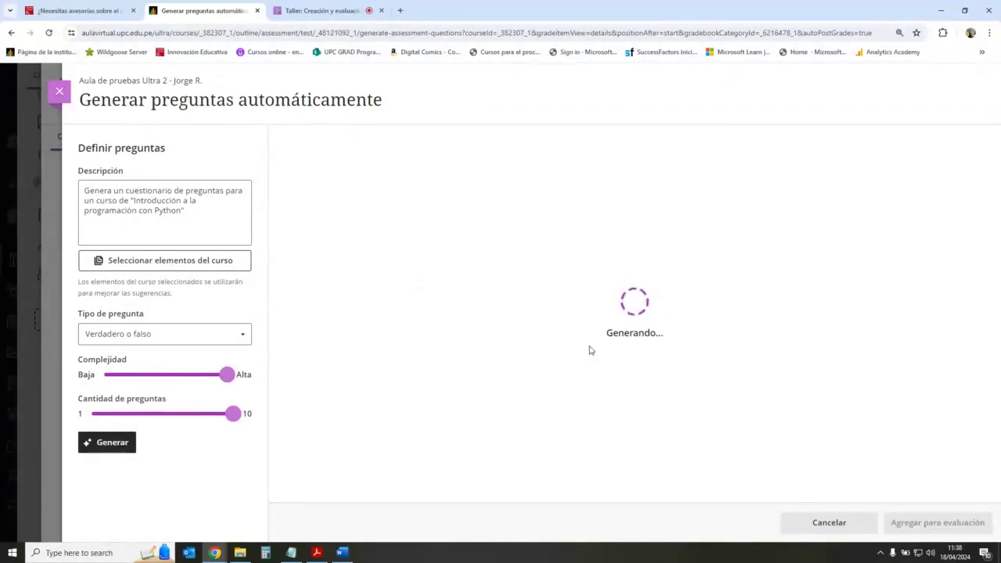
click(255, 213)
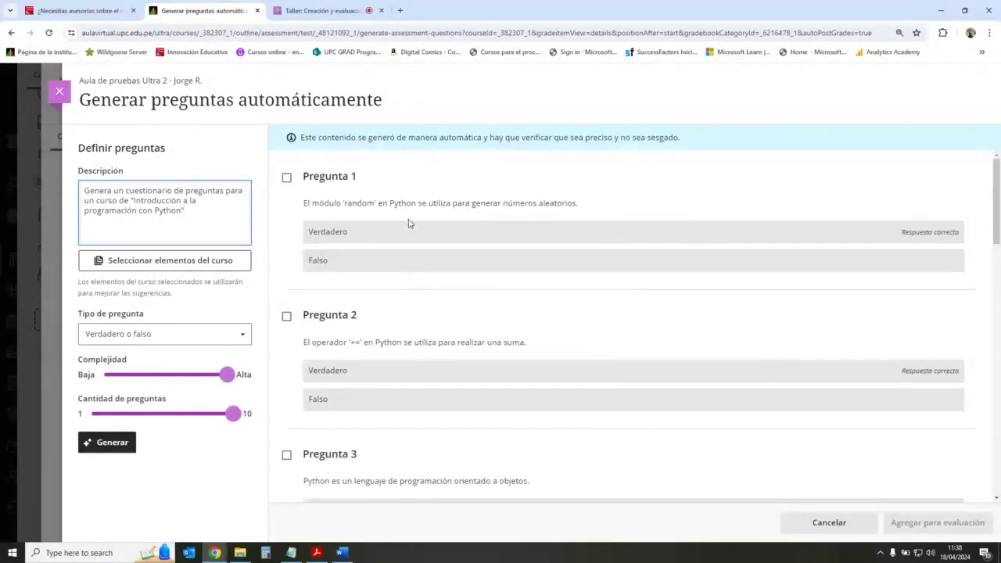
Select generated question 1 about the random module and read question 2 about the += operator.
drag(396, 202, 576, 203)
click(286, 177)
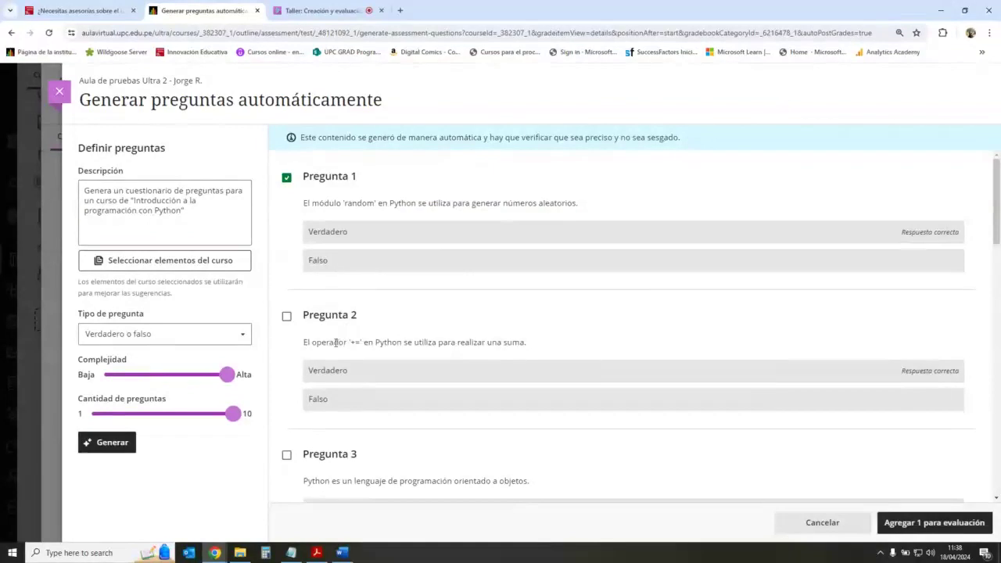
drag(368, 342, 522, 344)
click(434, 343)
click(579, 344)
Read generated questions 3 and 4, marking question 4 for the exam and clearing its selection again.
scroll(613, 344, down, 2)
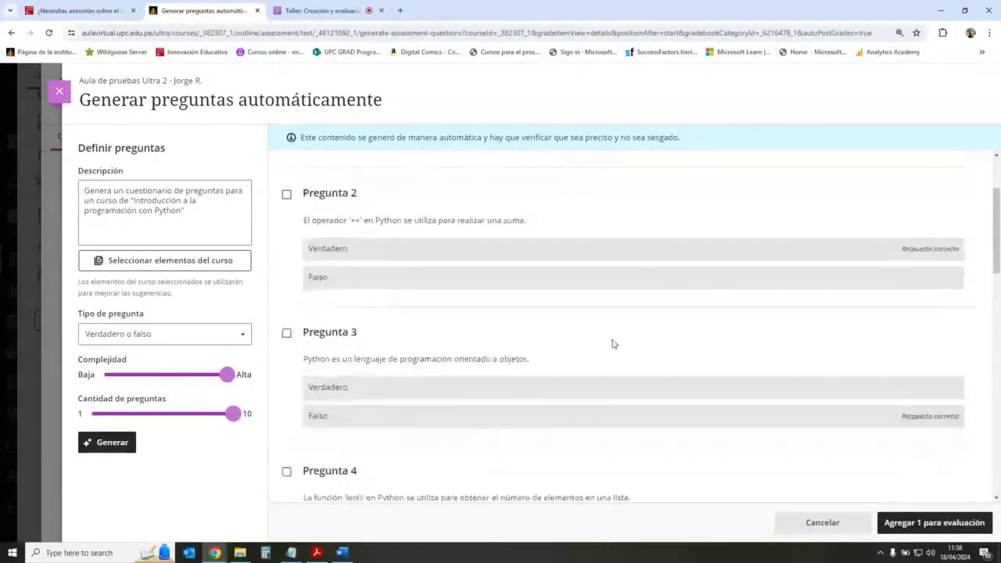
scroll(613, 344, down, 1)
drag(353, 272, 544, 269)
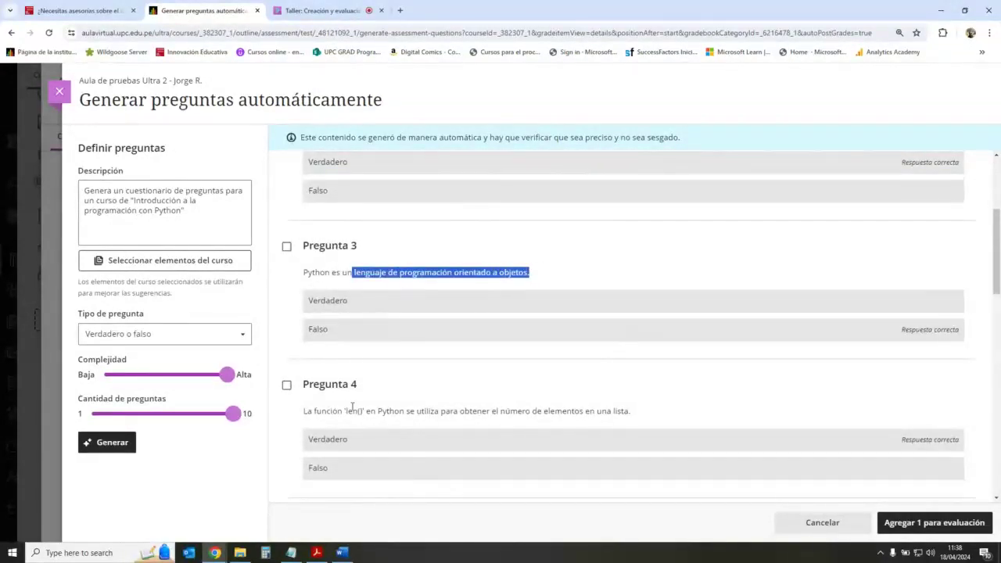
drag(364, 410, 514, 411)
click(568, 375)
scroll(566, 374, down, 1)
scroll(566, 374, down, 2)
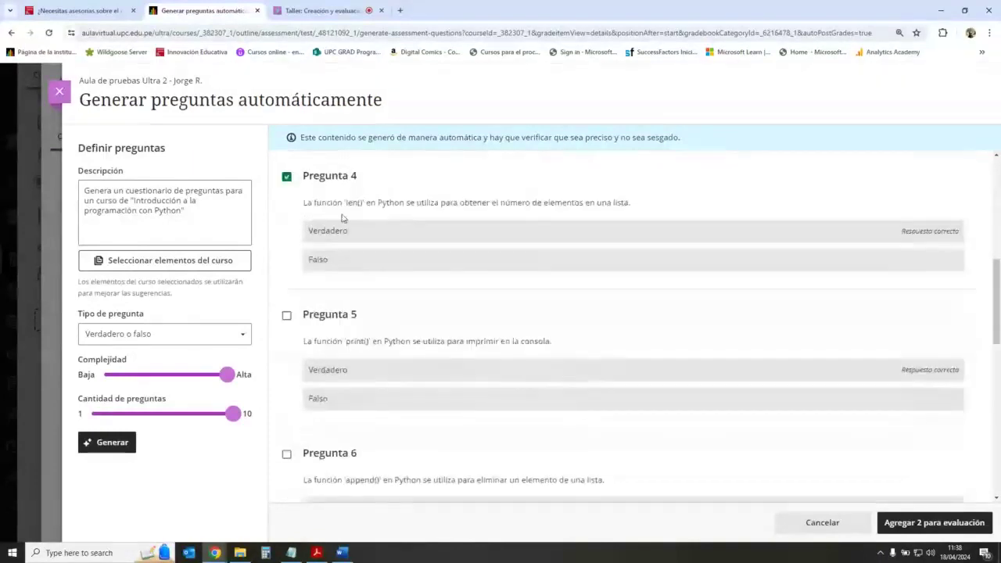
click(286, 174)
scroll(447, 337, down, 1)
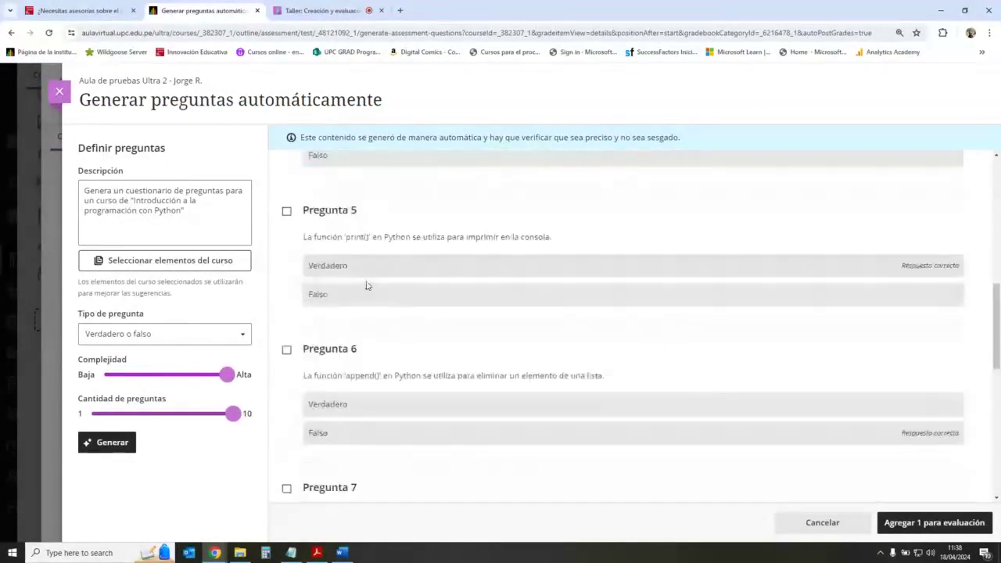
Look through the remaining generated questions from question 5 on and deselect question 1.
drag(331, 236, 519, 236)
click(516, 236)
scroll(419, 386, down, 5)
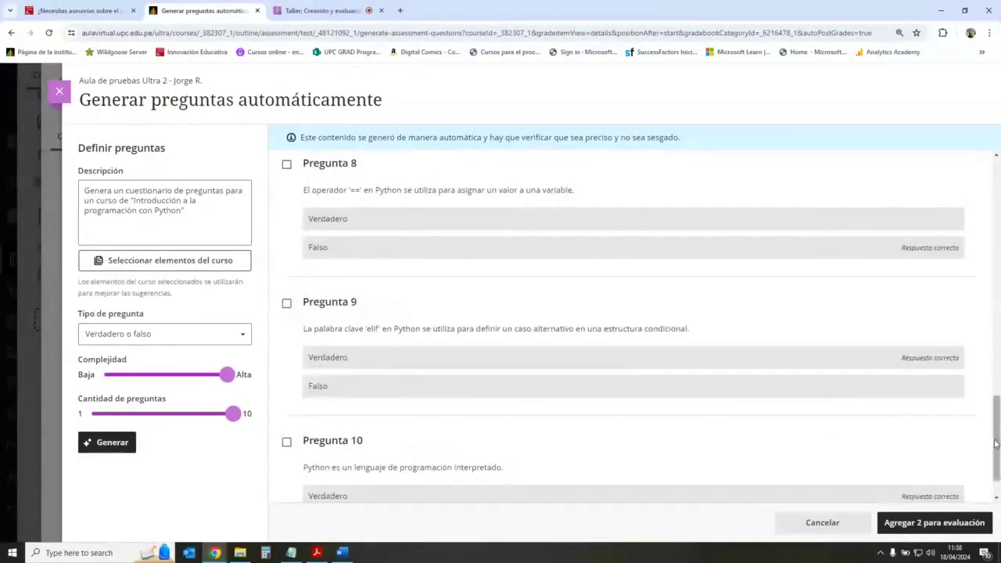
drag(995, 444, 996, 205)
click(204, 215)
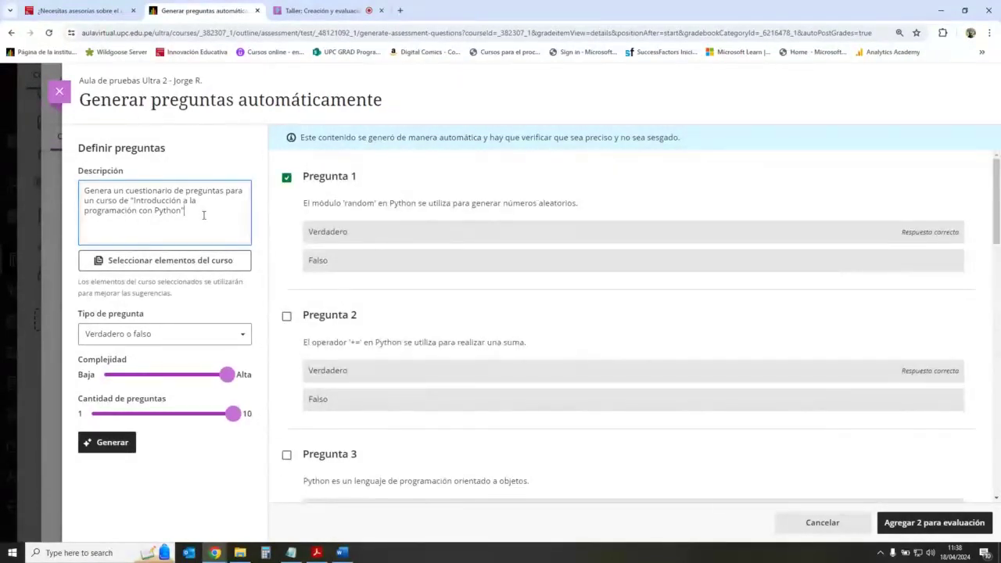
click(287, 176)
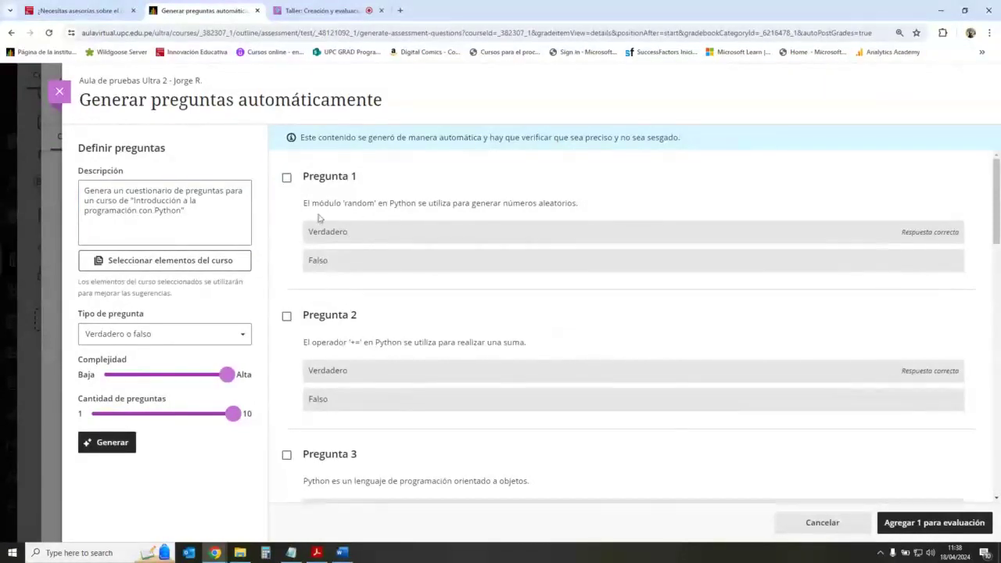
Select generated questions 1, 2, 3 and 4 for inclusion in the exam.
click(286, 178)
click(287, 179)
click(287, 177)
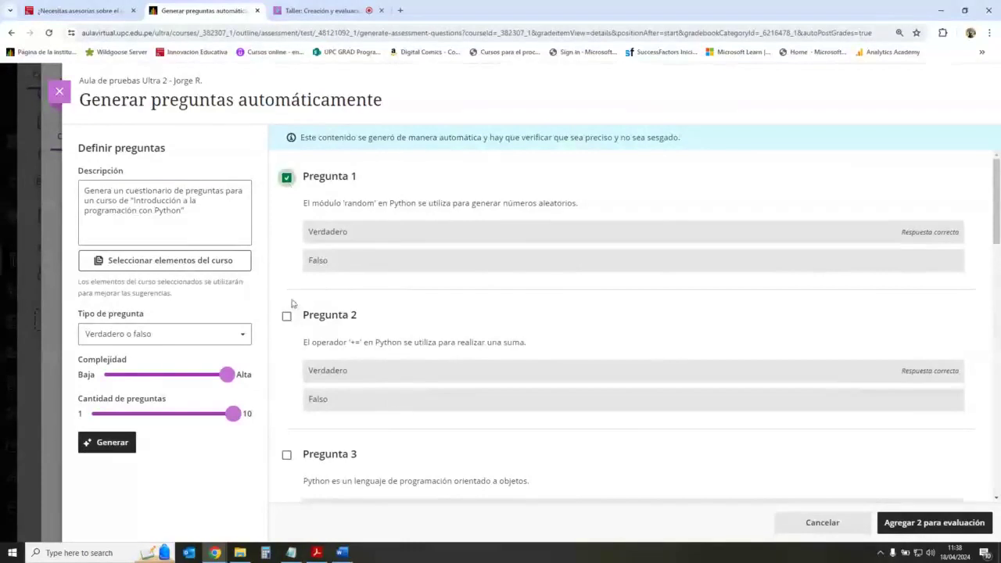
click(286, 316)
click(286, 454)
scroll(397, 321, down, 4)
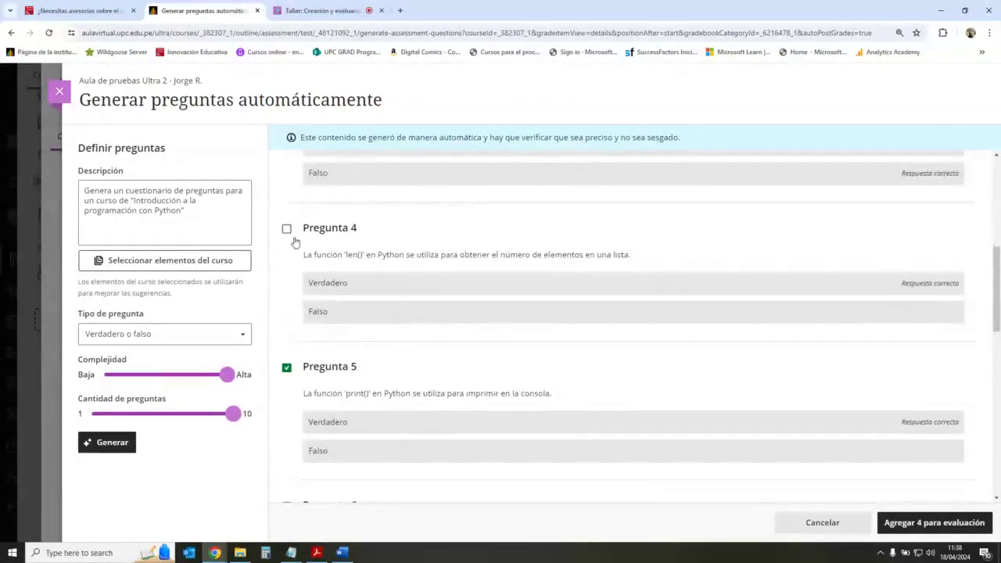
click(286, 228)
Select the remaining generated questions 6 through 10 for inclusion in the exam.
scroll(406, 323, up, 2)
scroll(405, 324, up, 3)
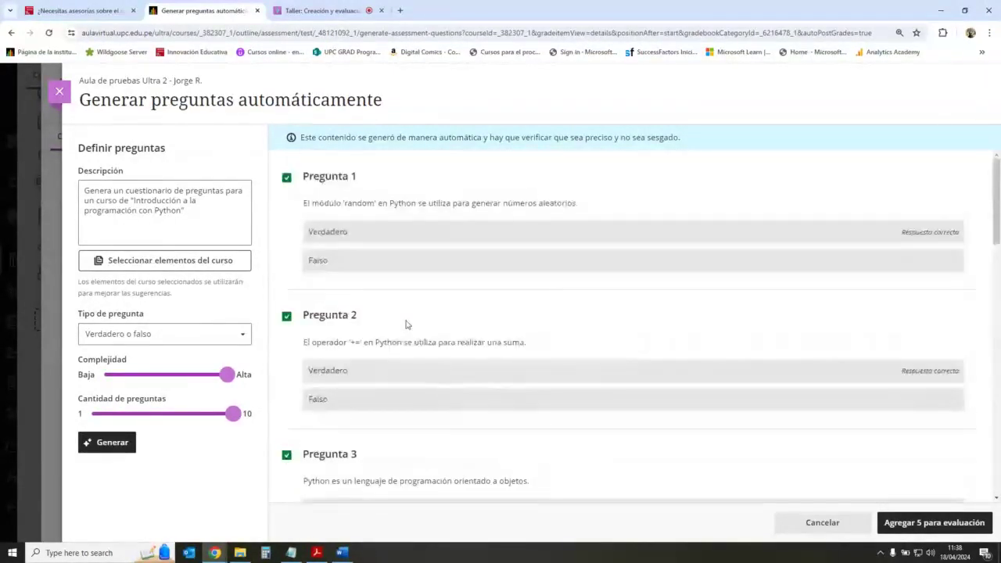
scroll(406, 323, down, 4)
scroll(406, 324, down, 5)
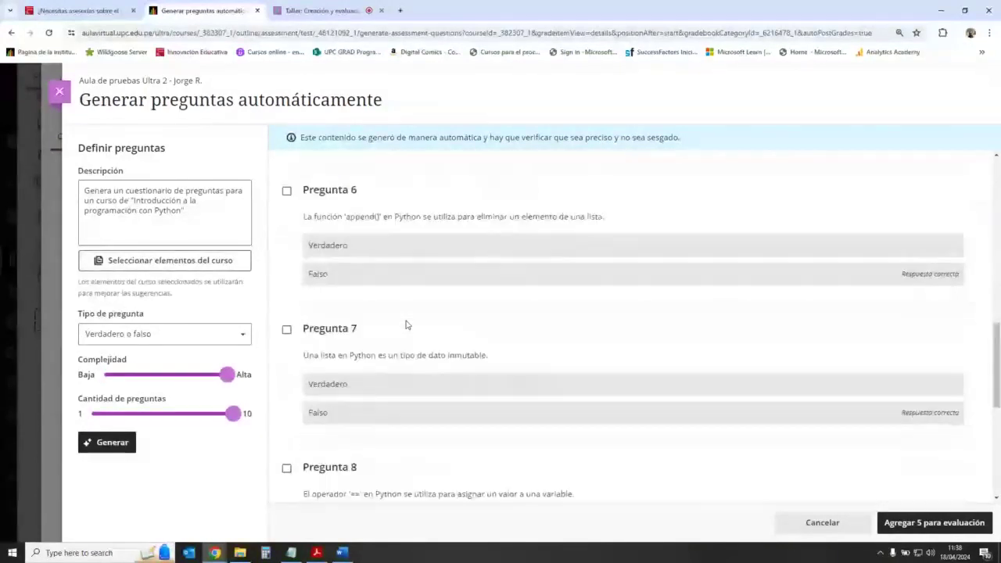
scroll(405, 323, up, 2)
click(286, 297)
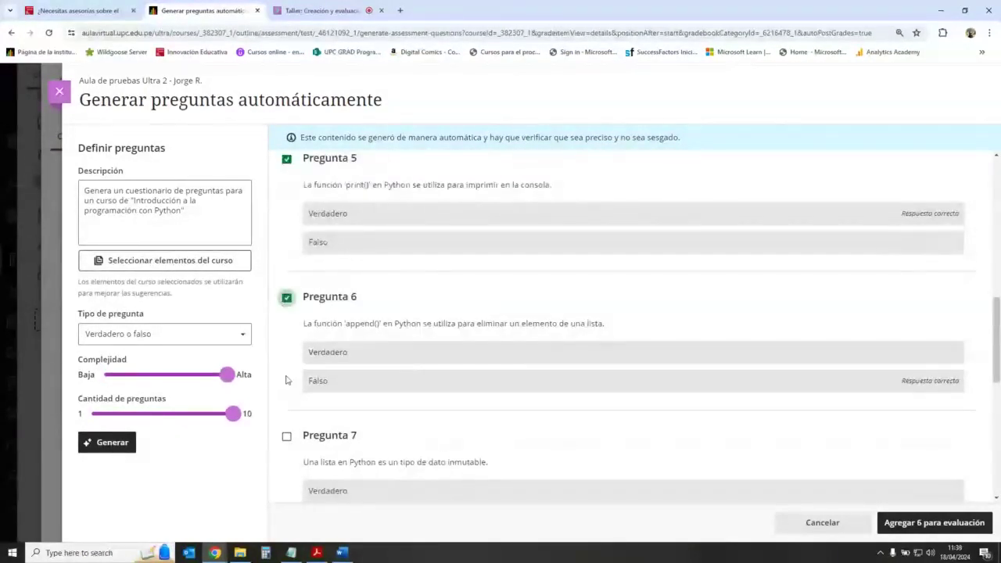
click(286, 436)
scroll(286, 436, down, 4)
click(287, 262)
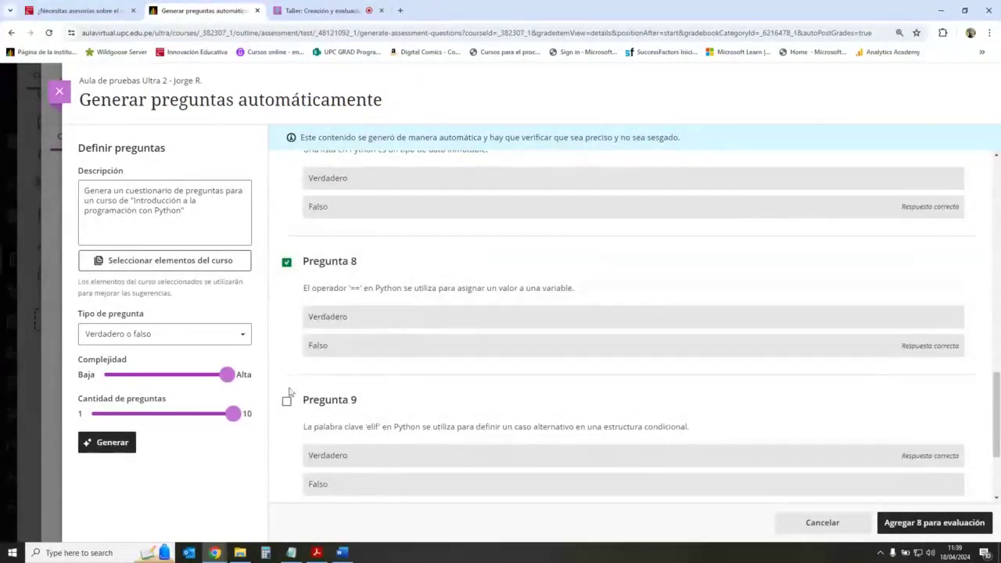
click(287, 401)
scroll(352, 330, down, 2)
click(287, 390)
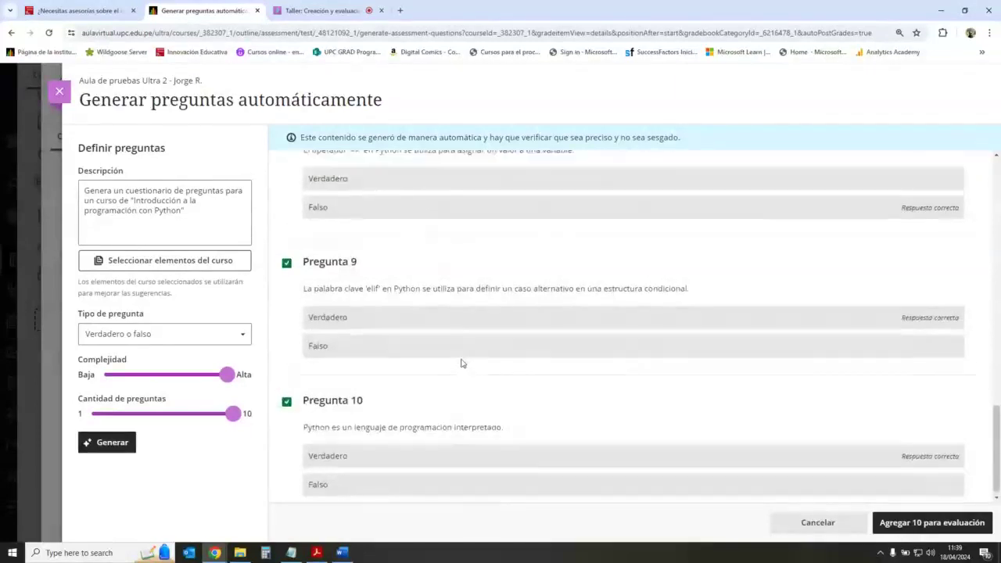
Add the ten selected questions to Cuestionario 1 and look through the exam's question list.
scroll(461, 364, up, 10)
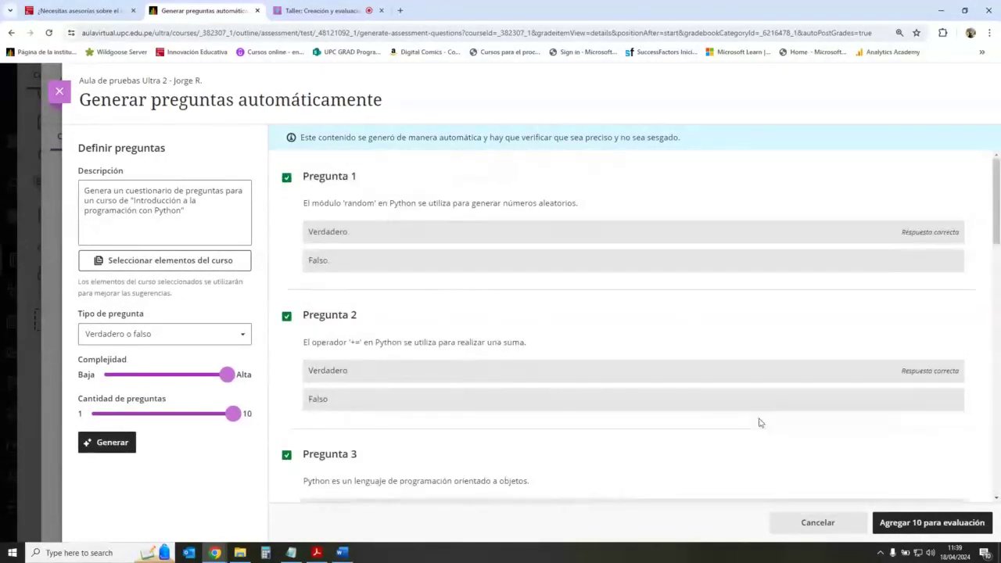
click(942, 524)
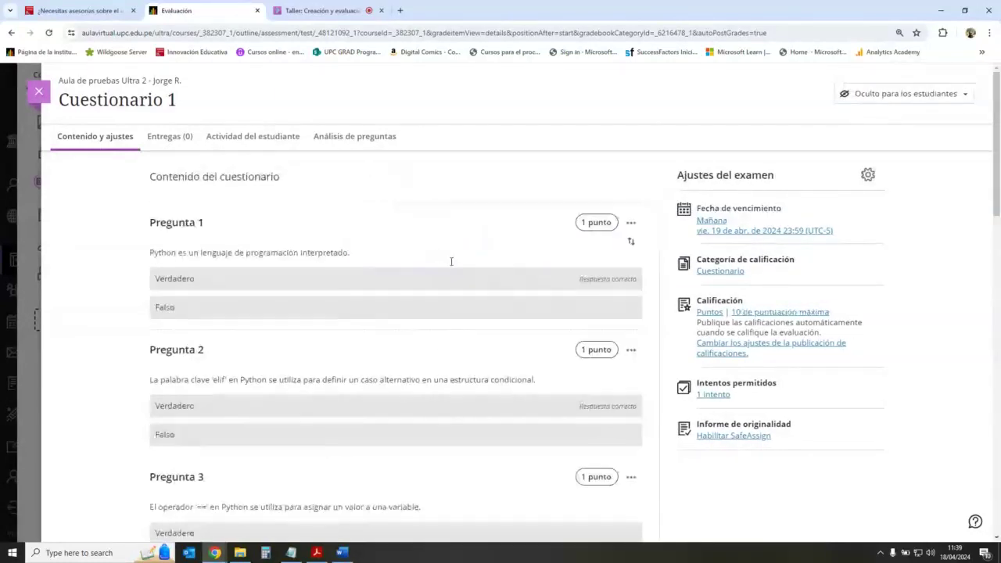
scroll(454, 288, down, 12)
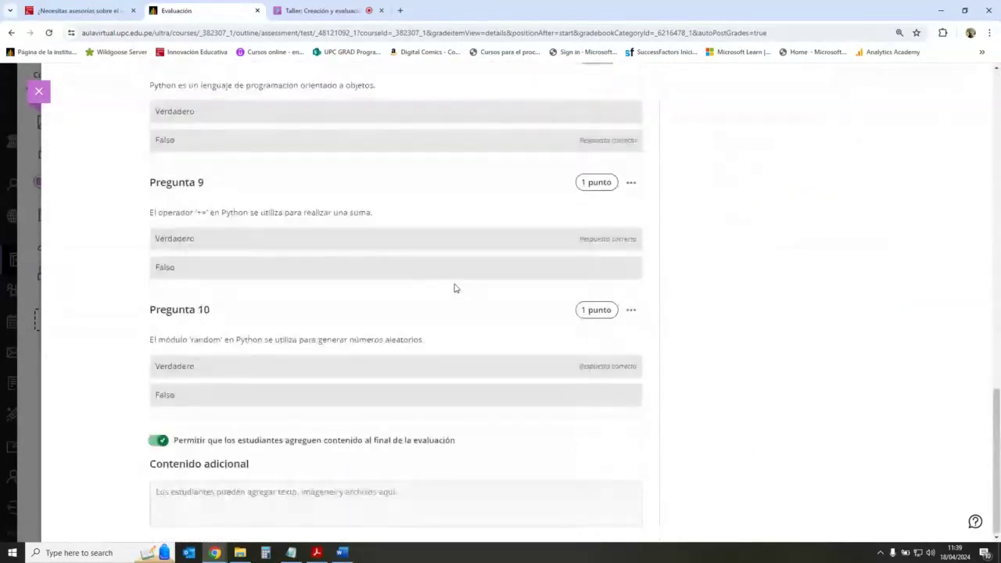
scroll(454, 288, up, 15)
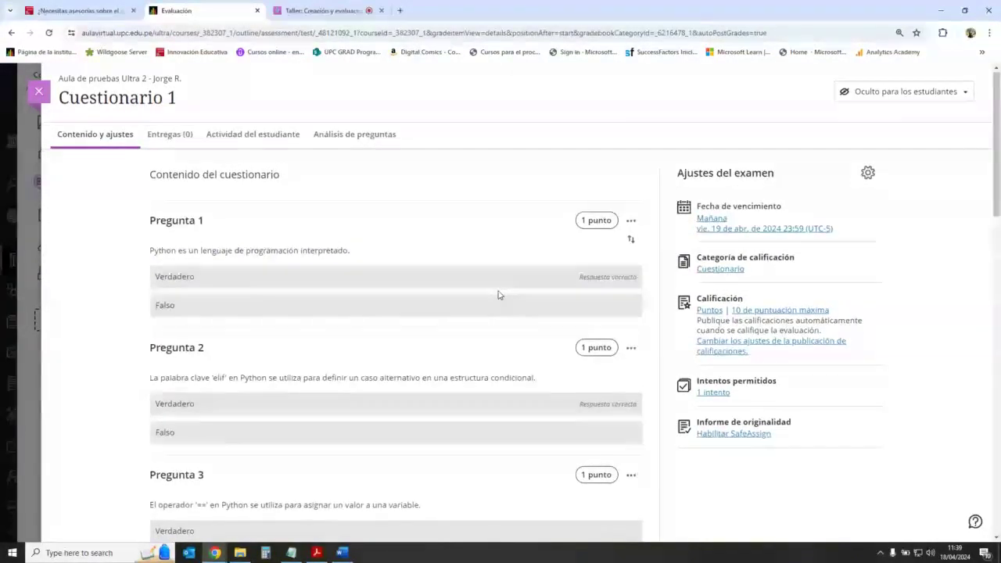
Start another automatic question generation after question 10 and check the workshop chat while it loads.
scroll(498, 294, down, 13)
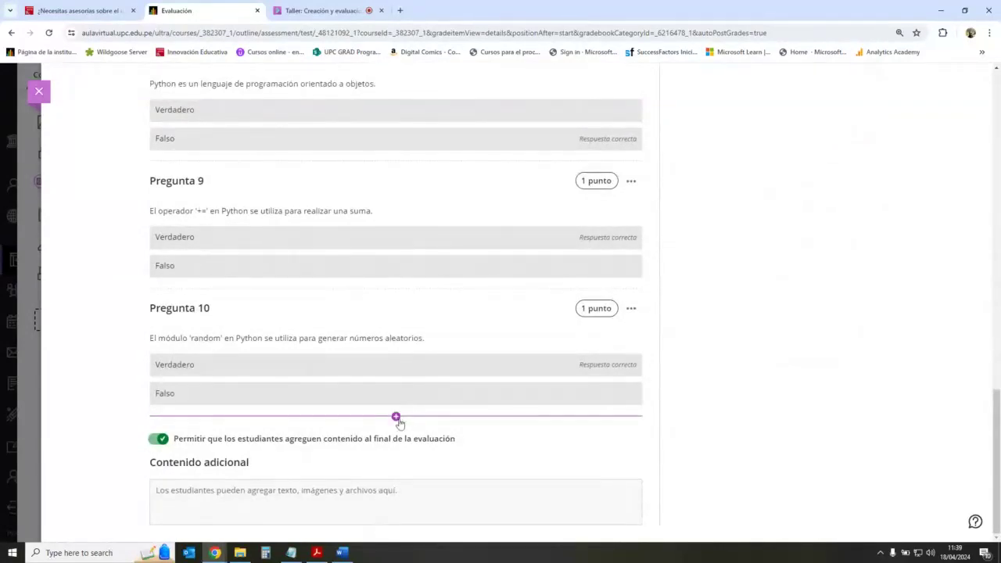
click(396, 416)
click(431, 204)
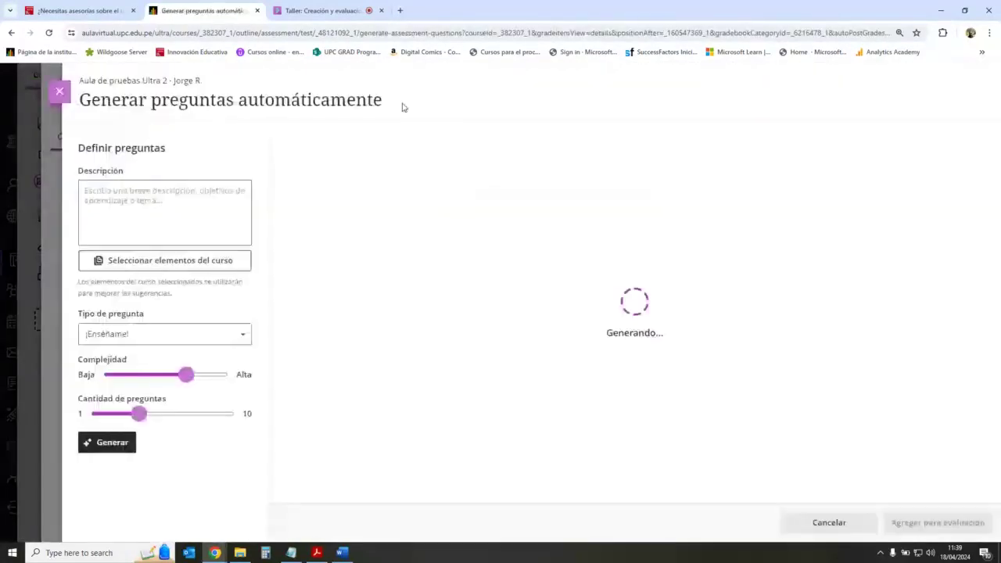
click(325, 10)
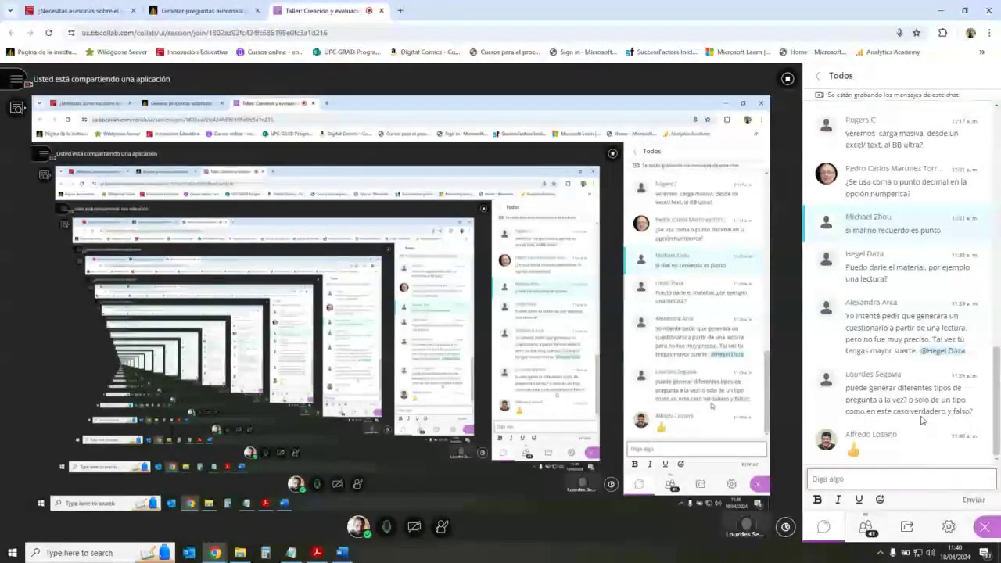
click(175, 5)
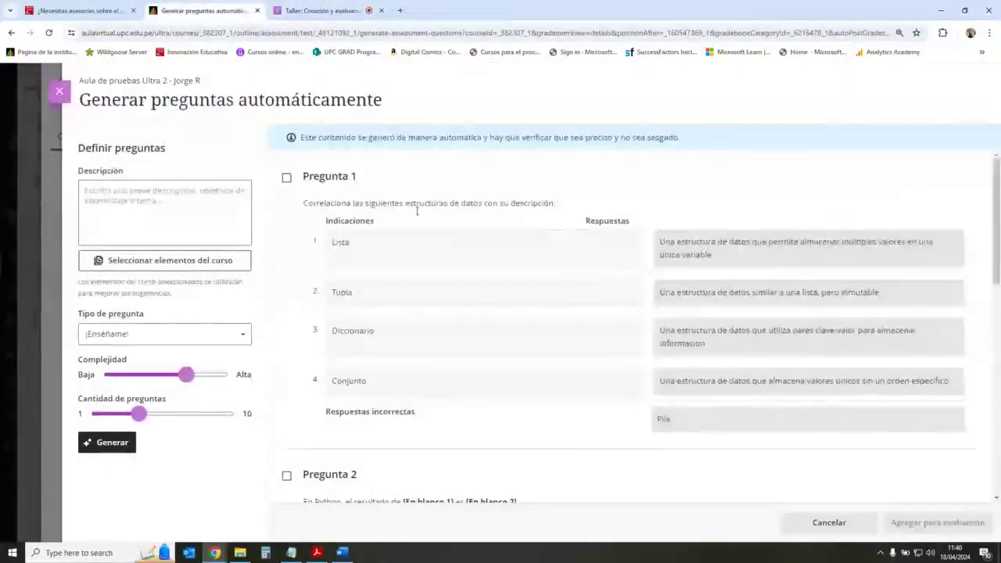
Choose ¡Enséñame! as the question type and set the number of questions to generate to 10.
click(244, 335)
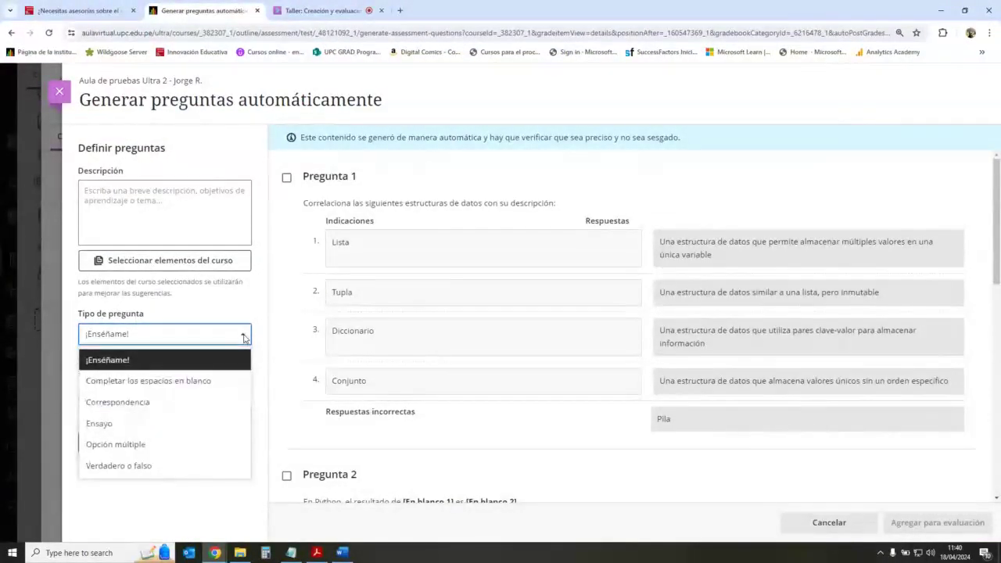
click(198, 359)
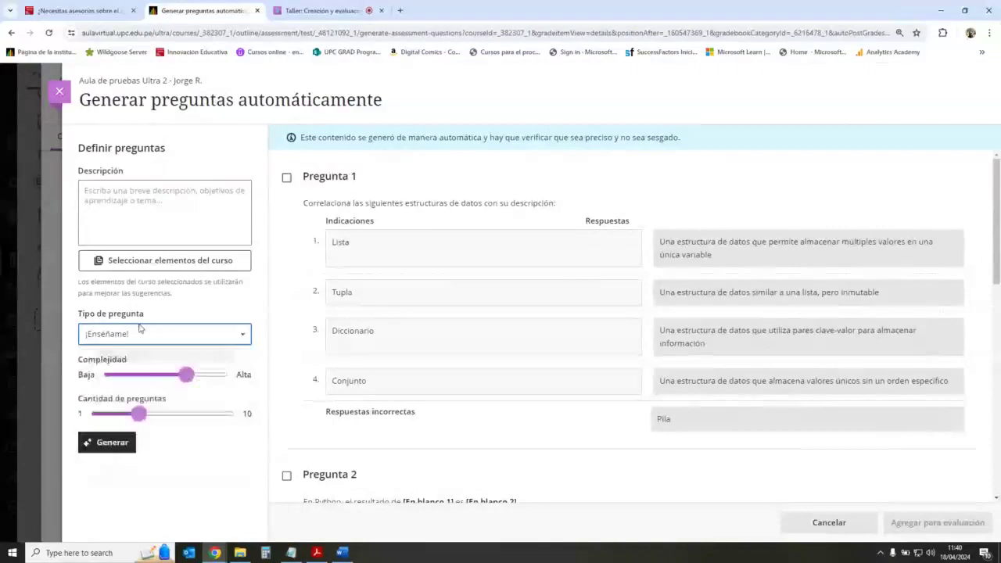
click(186, 334)
click(188, 338)
click(188, 338)
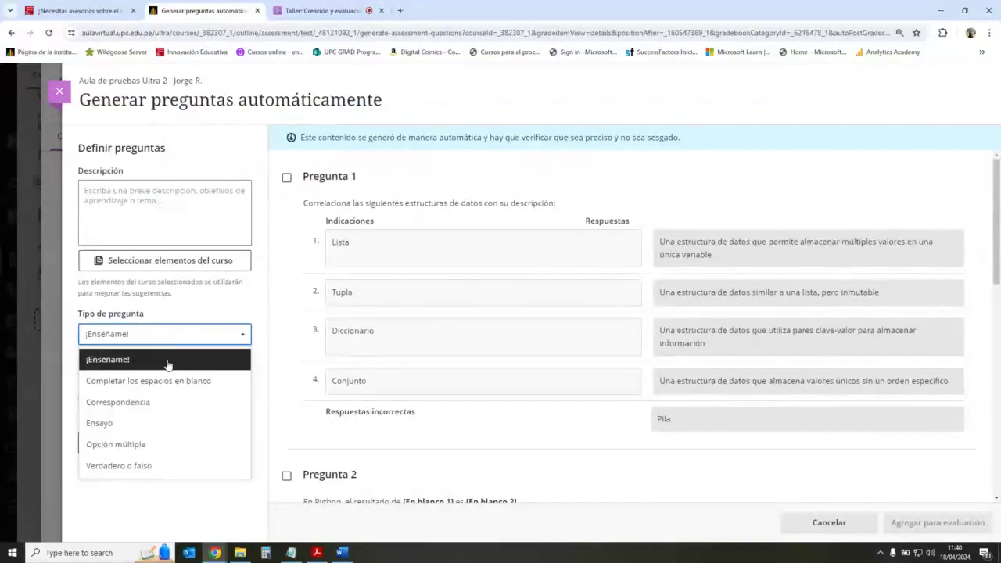
click(166, 361)
click(209, 341)
click(197, 360)
click(208, 341)
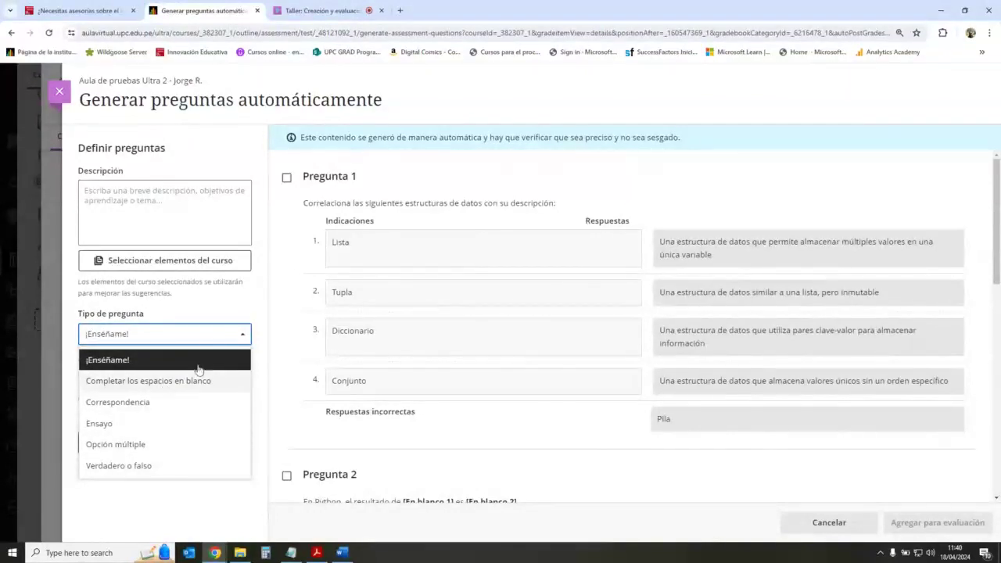
click(188, 364)
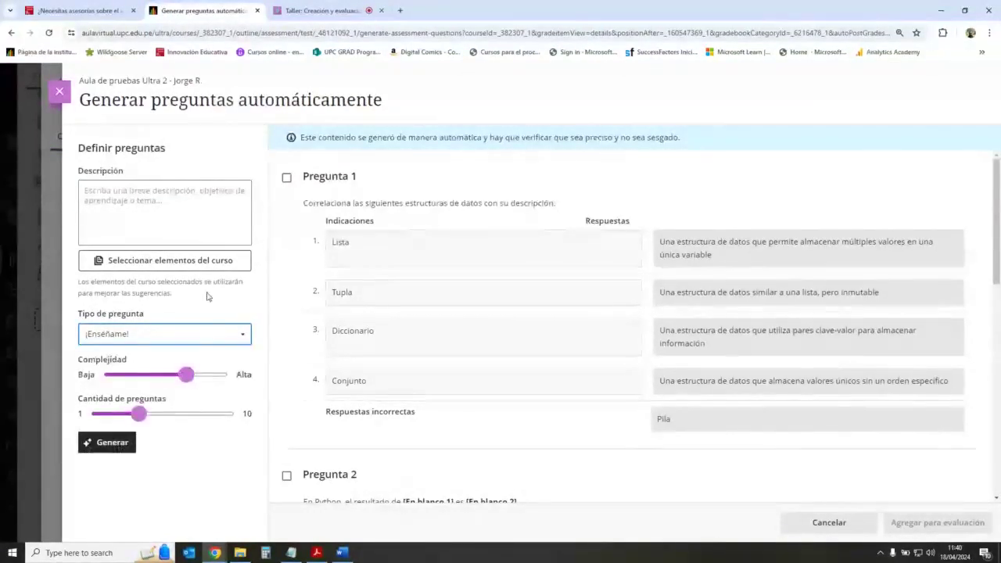
click(191, 202)
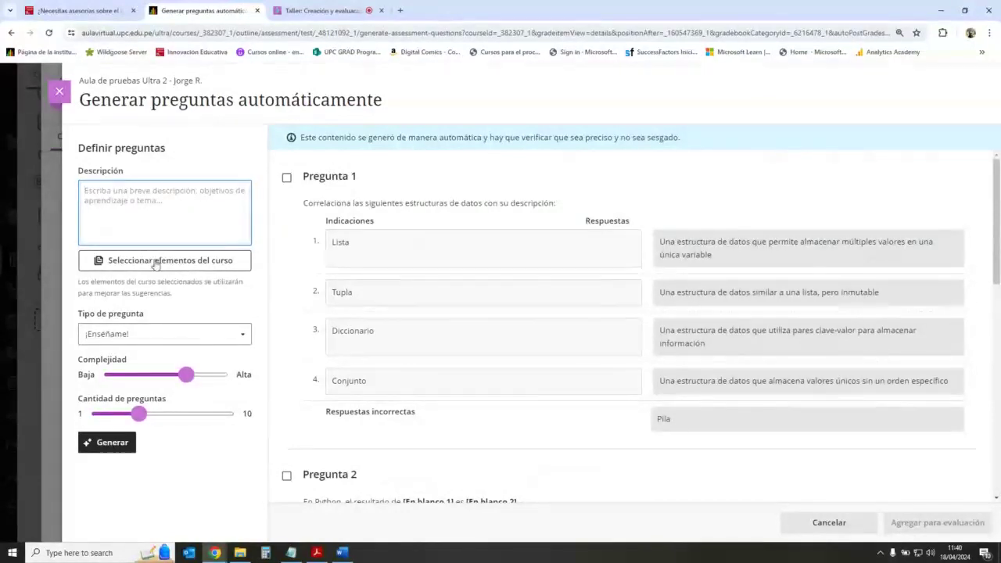
drag(139, 413, 233, 412)
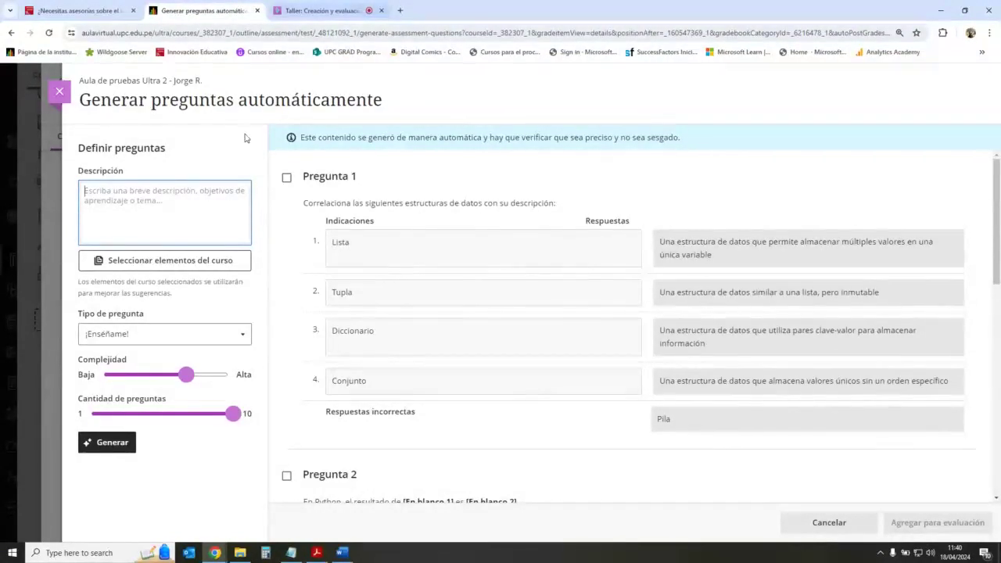
Search Google in a new browser tab for "lenguaje de programación c++".
click(400, 11)
click(453, 226)
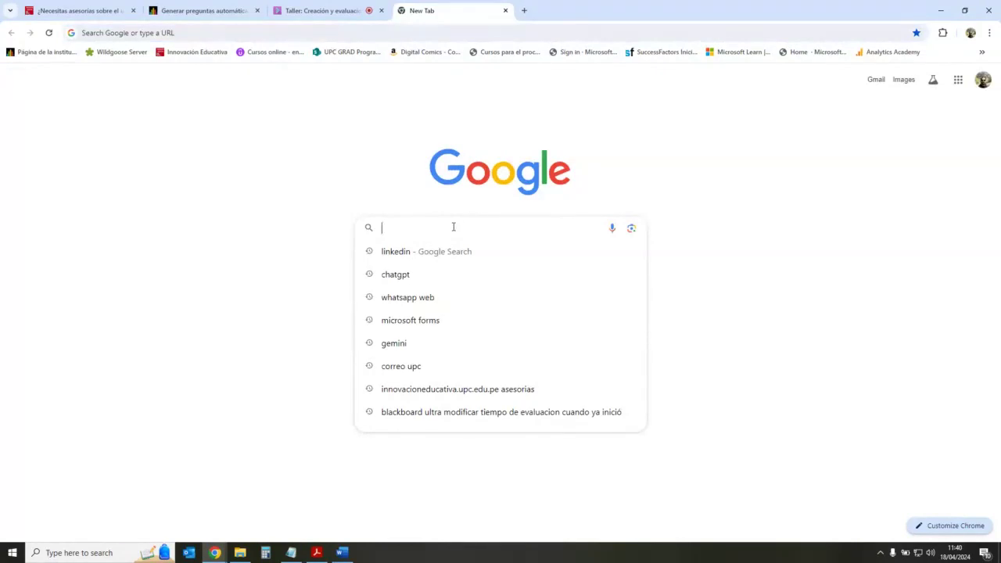
text(guaje de progrma)
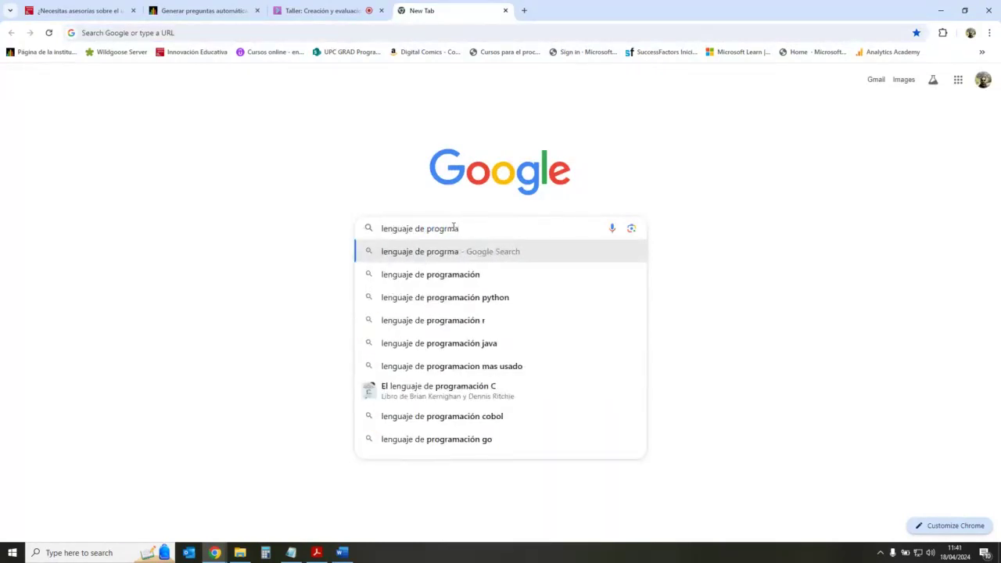
key(Down)
text(c++)
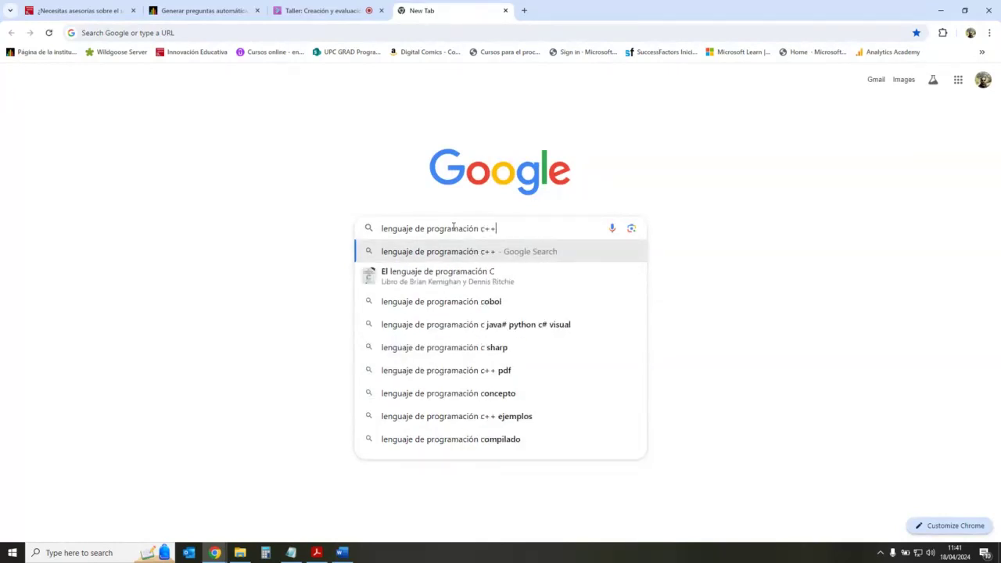
key(Return)
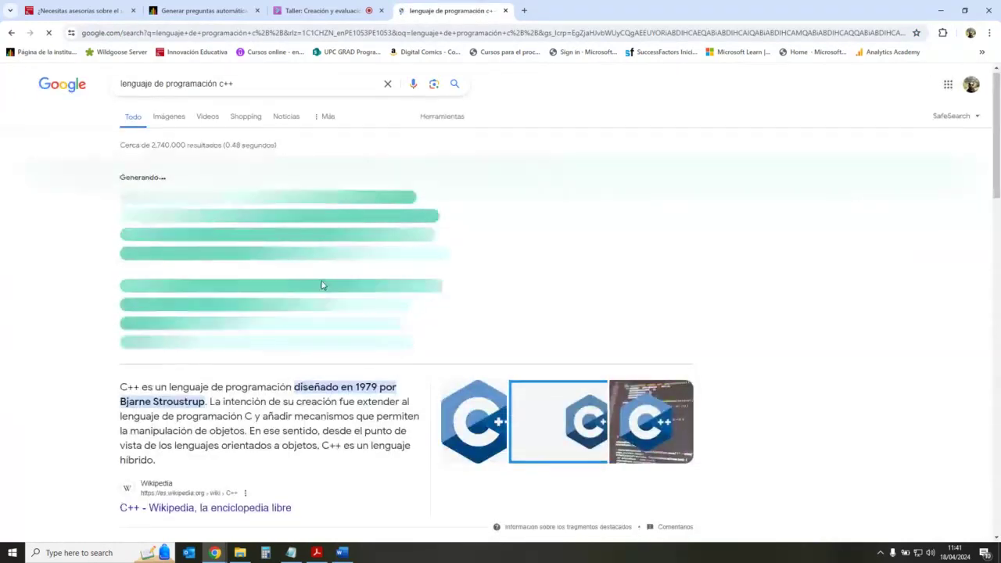
Open the Spanish Wikipedia article on C++ and select its four introductory paragraphs as source text.
scroll(324, 284, down, 2)
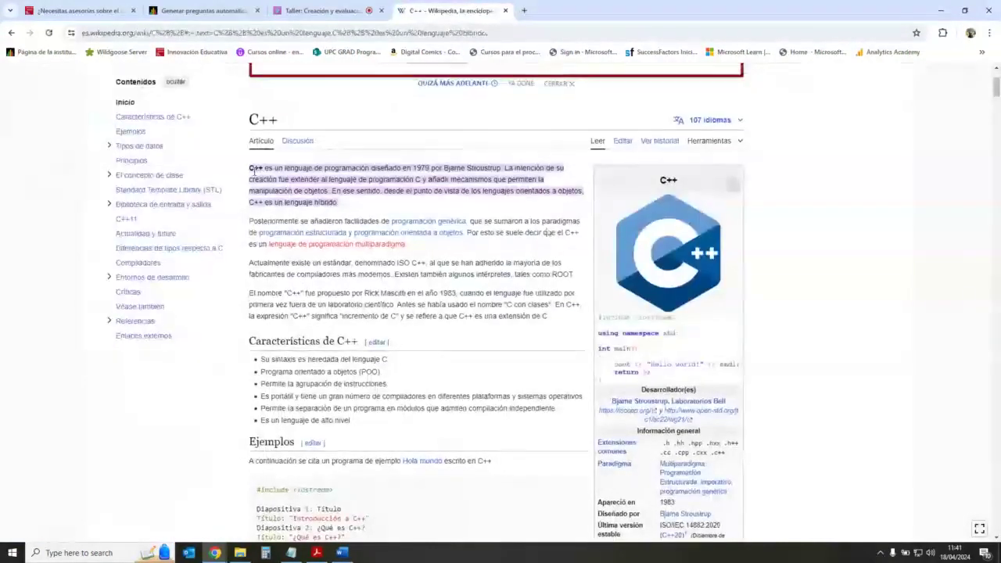
drag(249, 168, 557, 317)
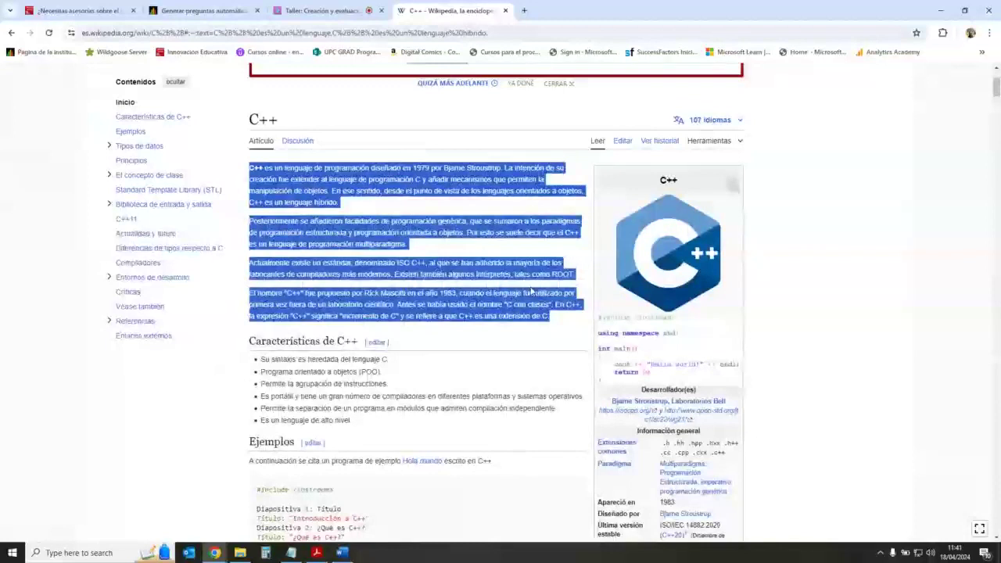
scroll(531, 290, down, 10)
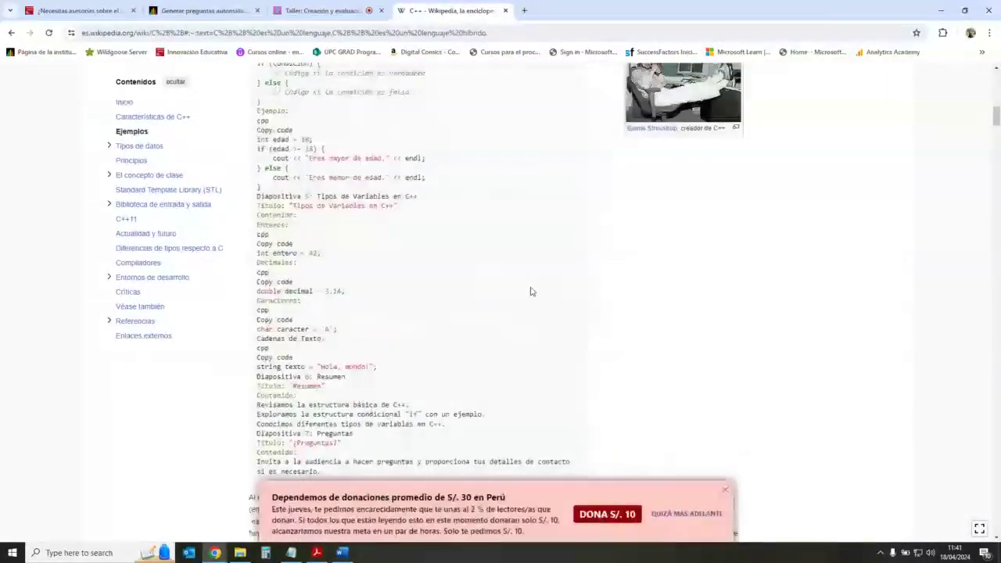
Return to the Blackboard question generator and enter the description "Genera un cuestionario de preguntas acerca de la siguiente información:".
click(325, 10)
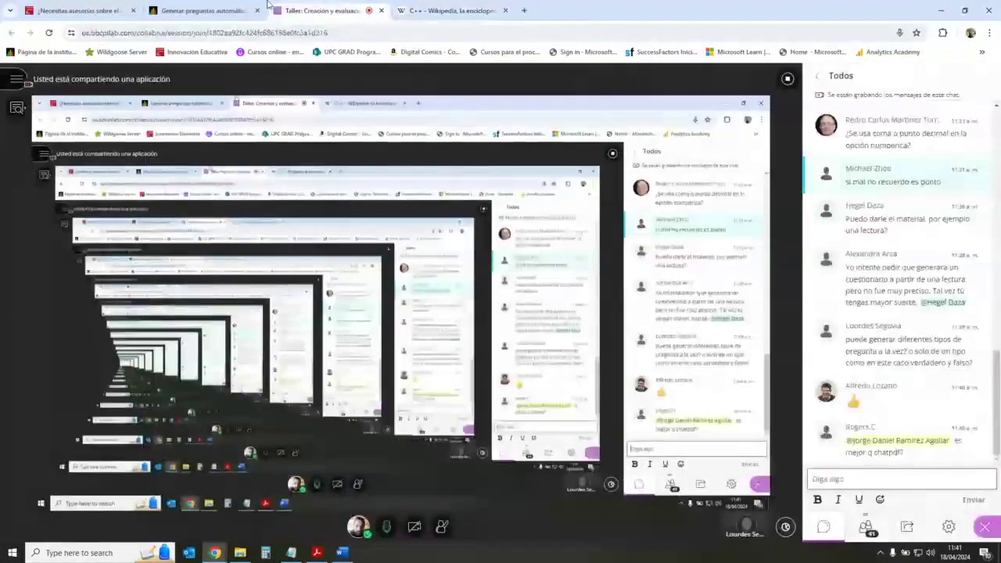
click(205, 10)
text(Gener)
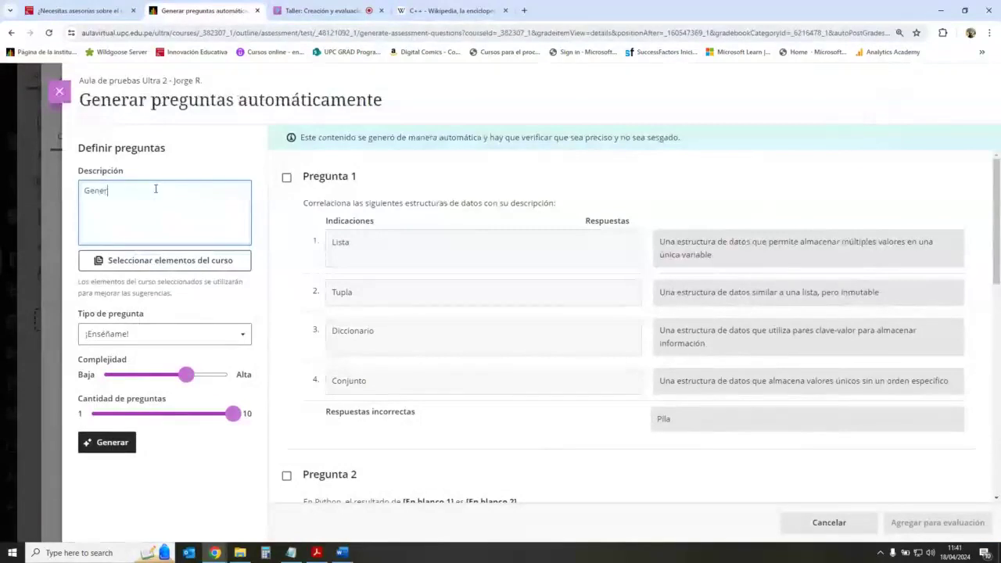
text(a un cues)
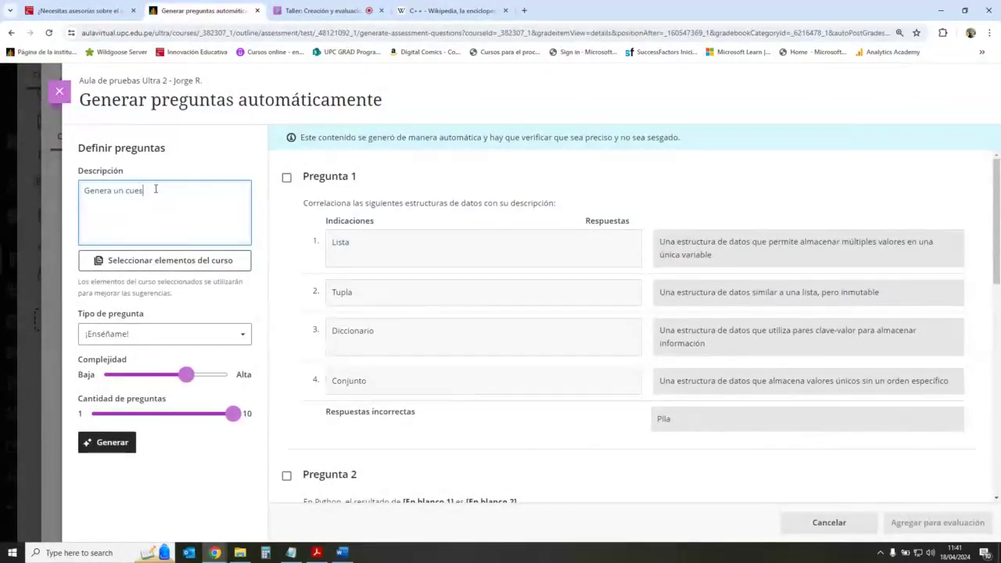
text(tionario de preguntas.)
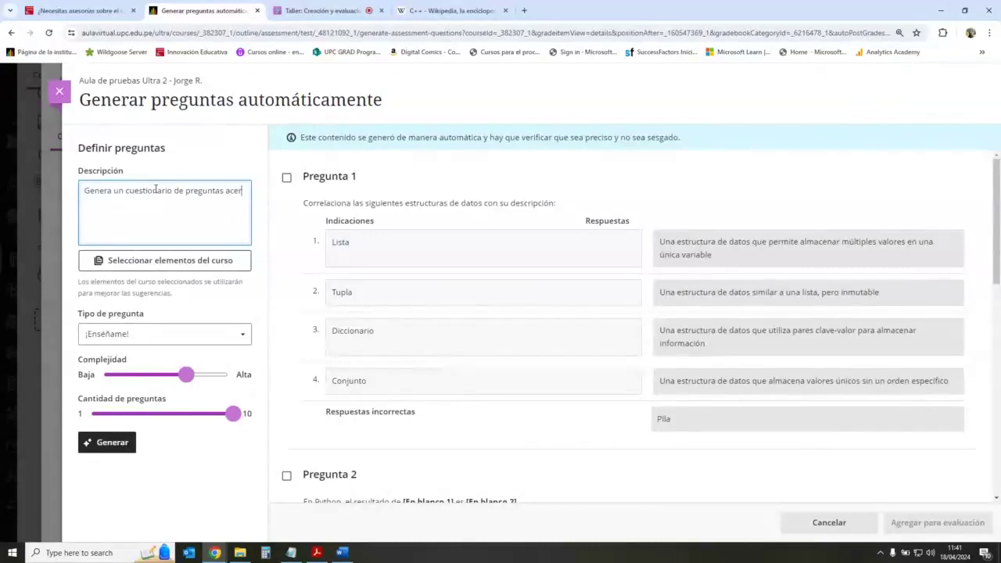
text(acerca de la si)
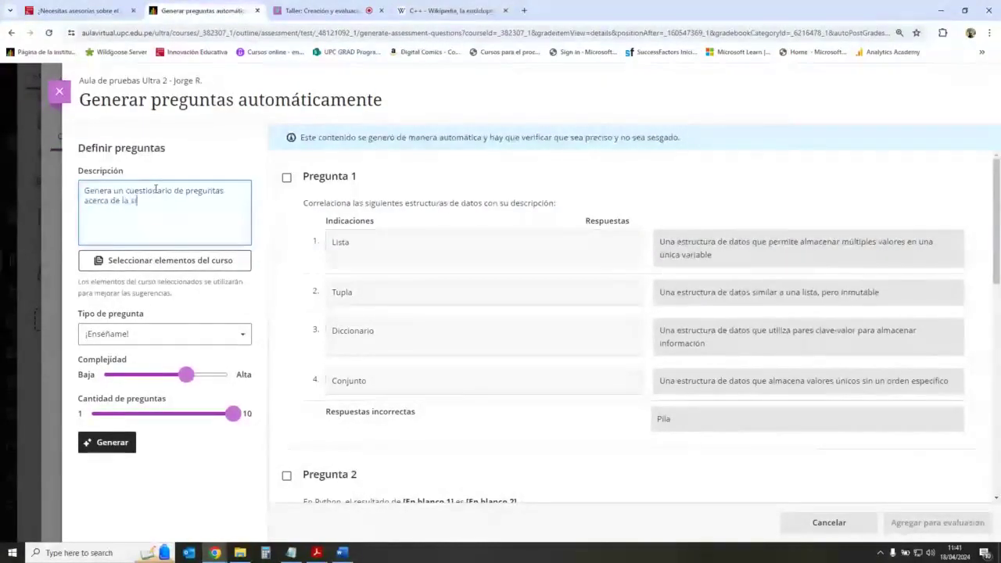
text(guiente información)
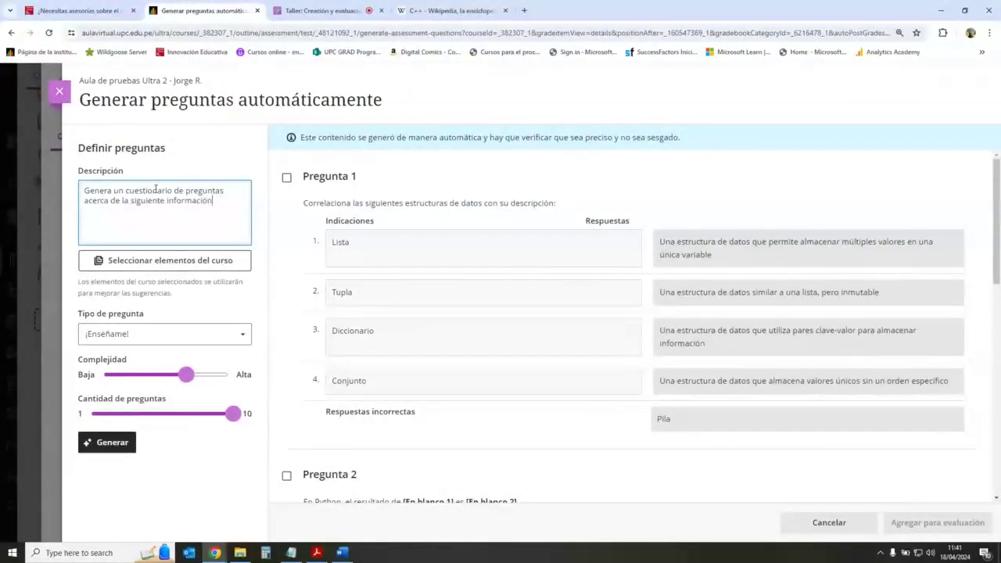
text(:)
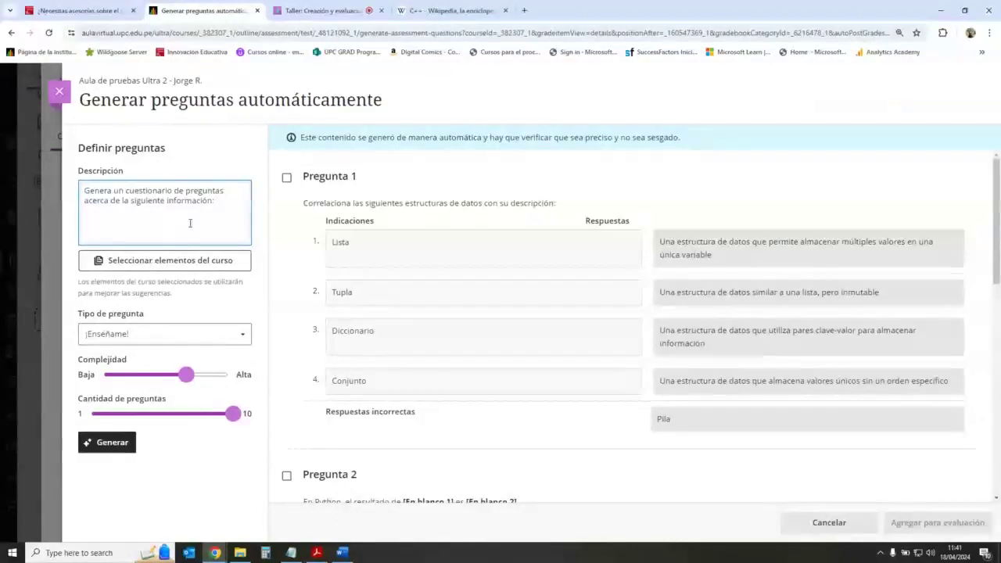
Paste the copied C++ introduction after the prompt in the description and look over the pasted text.
key(ctrl+v)
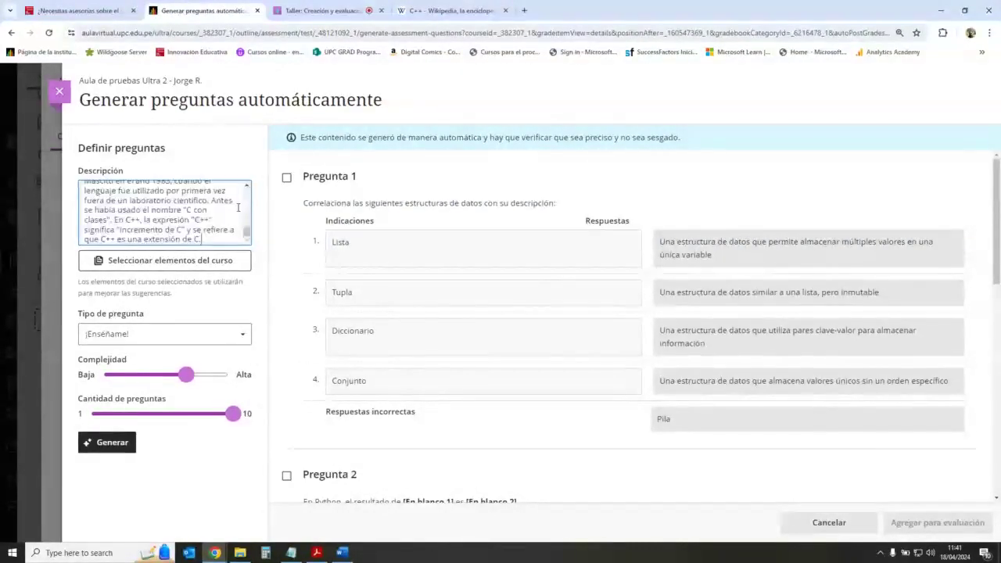
scroll(248, 233, up, 5)
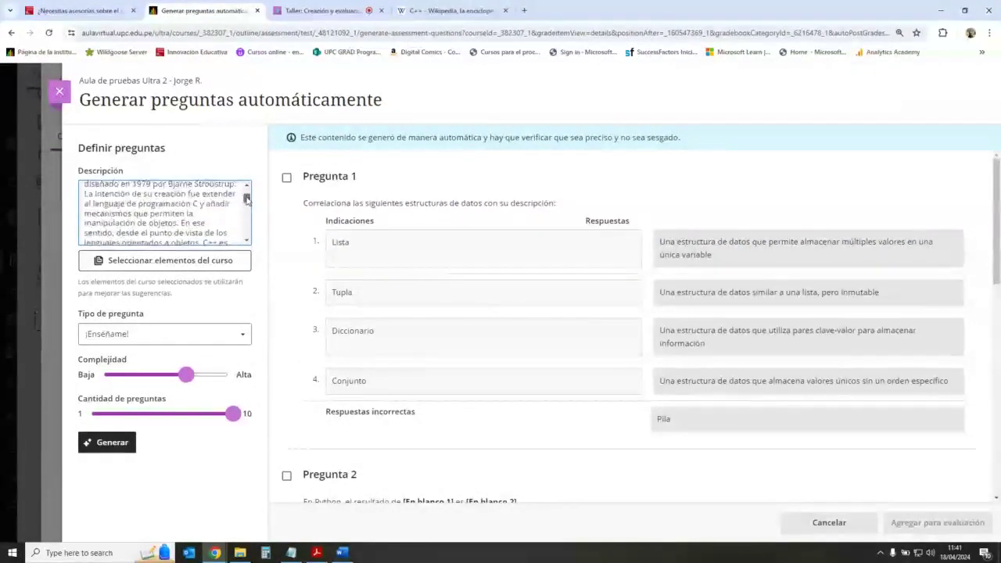
scroll(249, 233, down, 5)
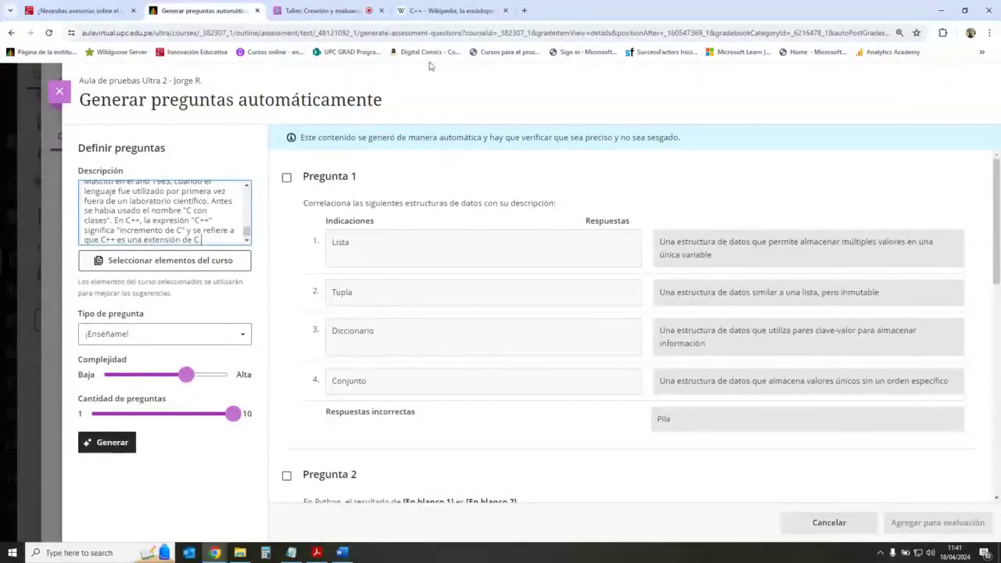
Go back to the Wikipedia article on C++ and find the section on data types.
click(453, 10)
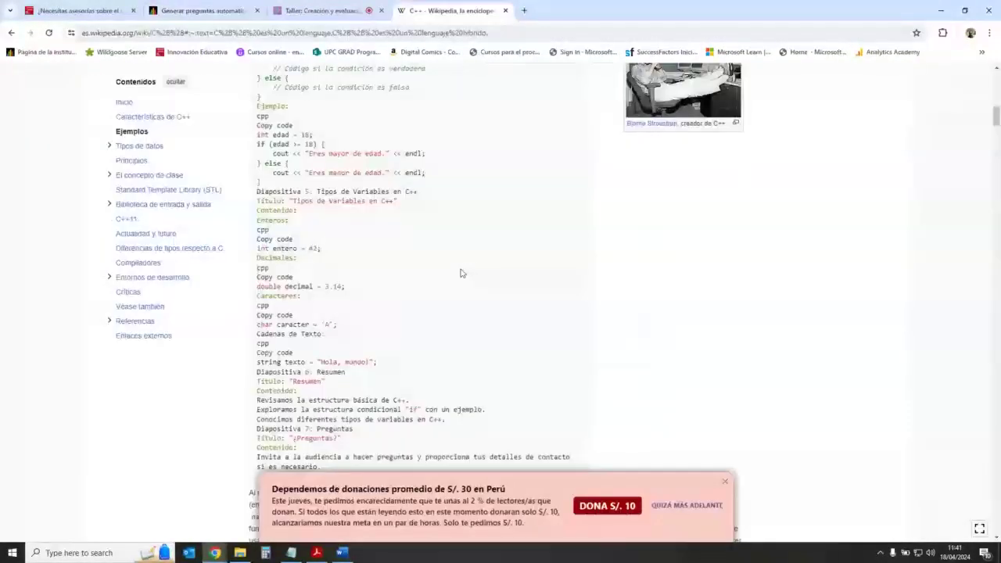
scroll(461, 273, down, 4)
scroll(438, 321, down, 4)
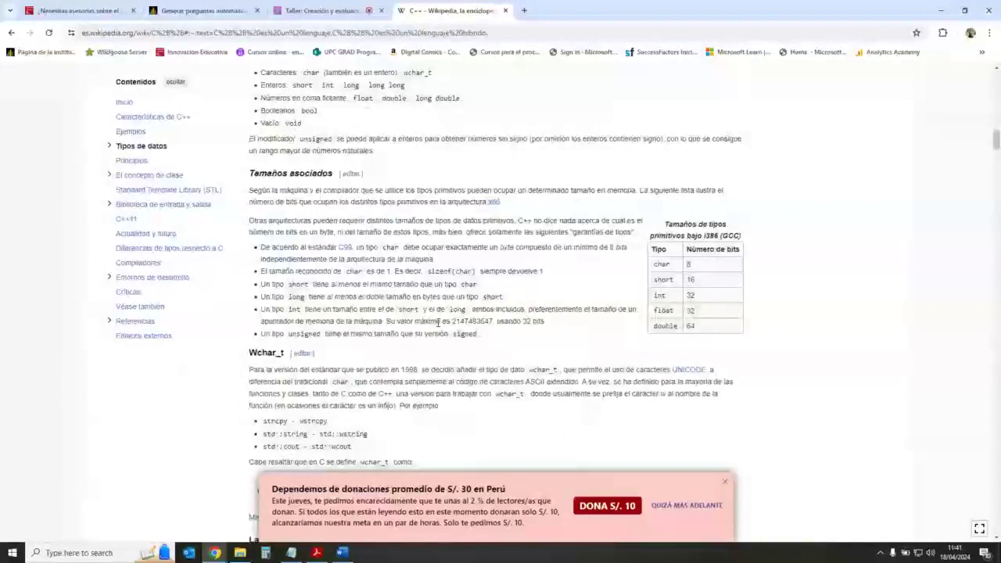
scroll(439, 321, up, 1)
drag(249, 162, 480, 252)
scroll(430, 276, down, 4)
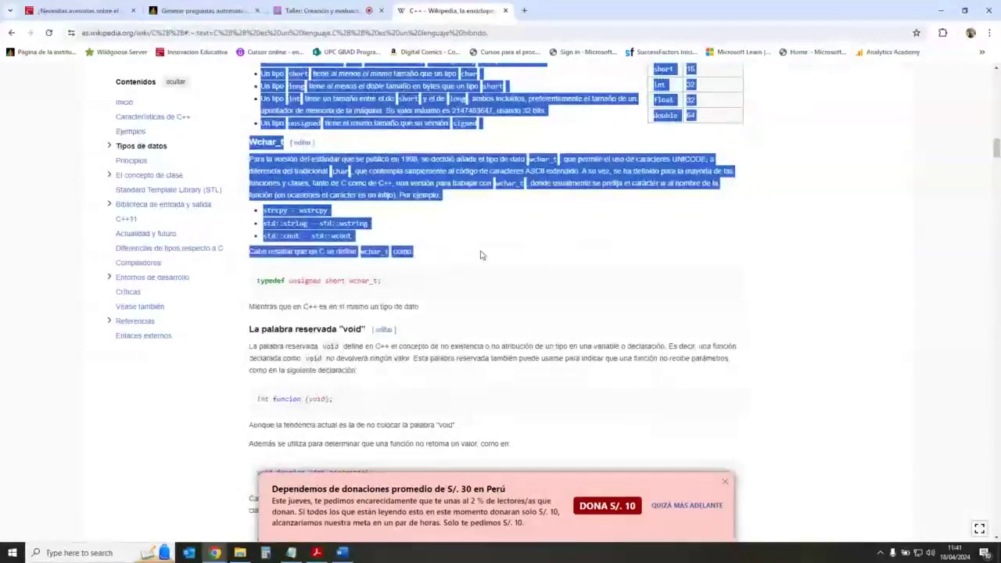
click(466, 239)
Copy the Tipos de datos text through the end of Tamaños asociados and append it to the generator's description in Blackboard.
scroll(466, 238, up, 3)
scroll(466, 239, up, 2)
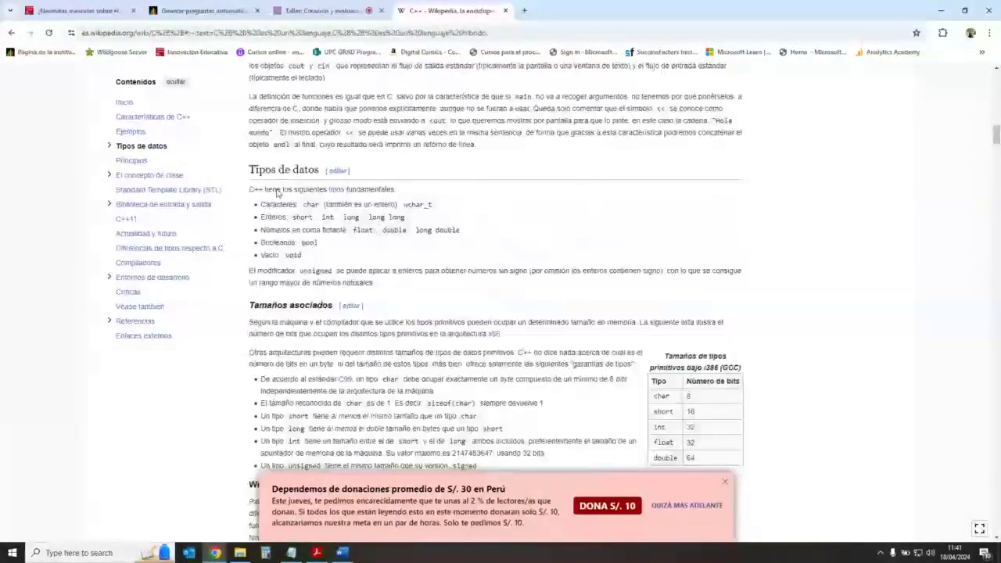
drag(250, 192, 483, 343)
scroll(286, 280, down, 1)
scroll(351, 277, down, 2)
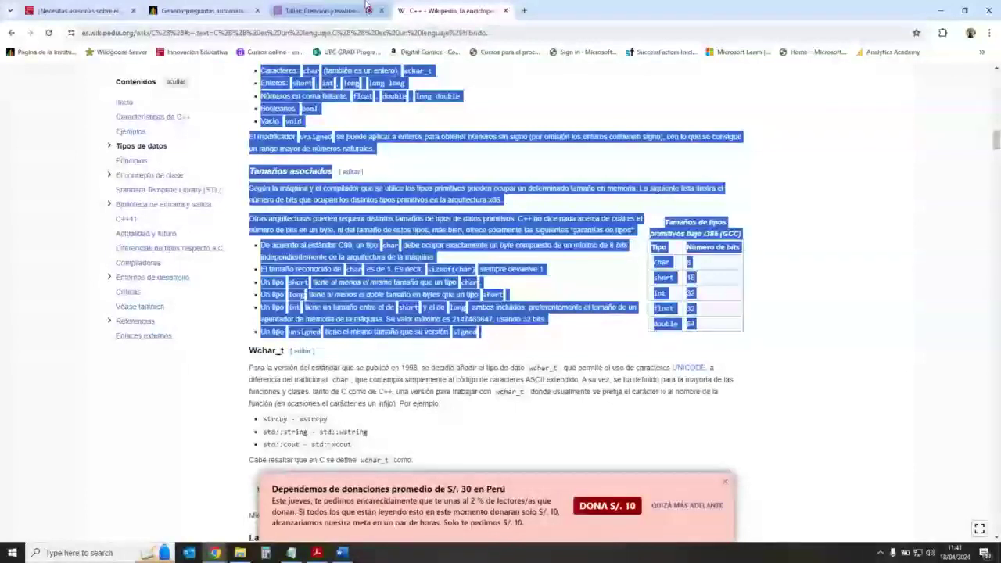
click(337, 6)
click(204, 11)
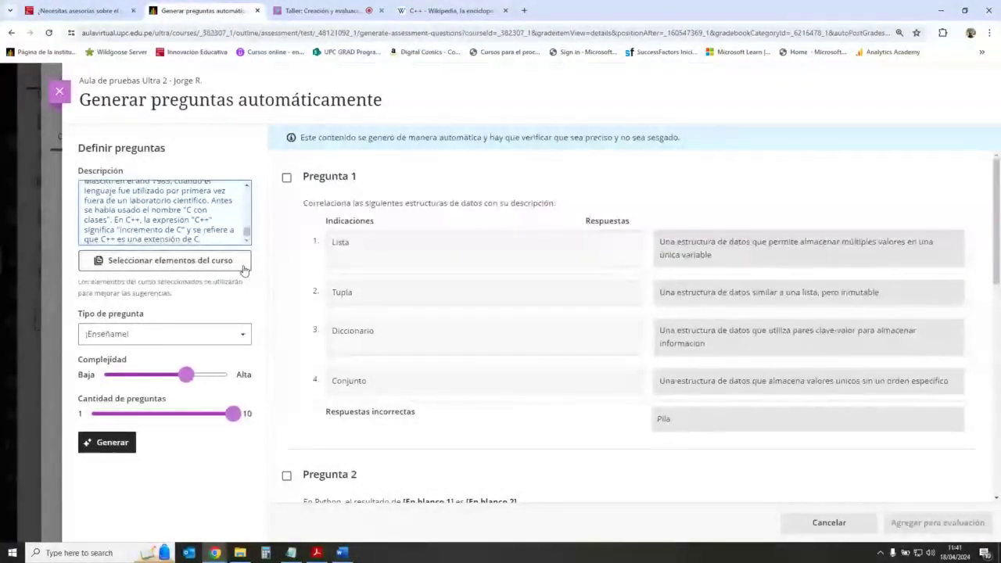
key(ctrl+v)
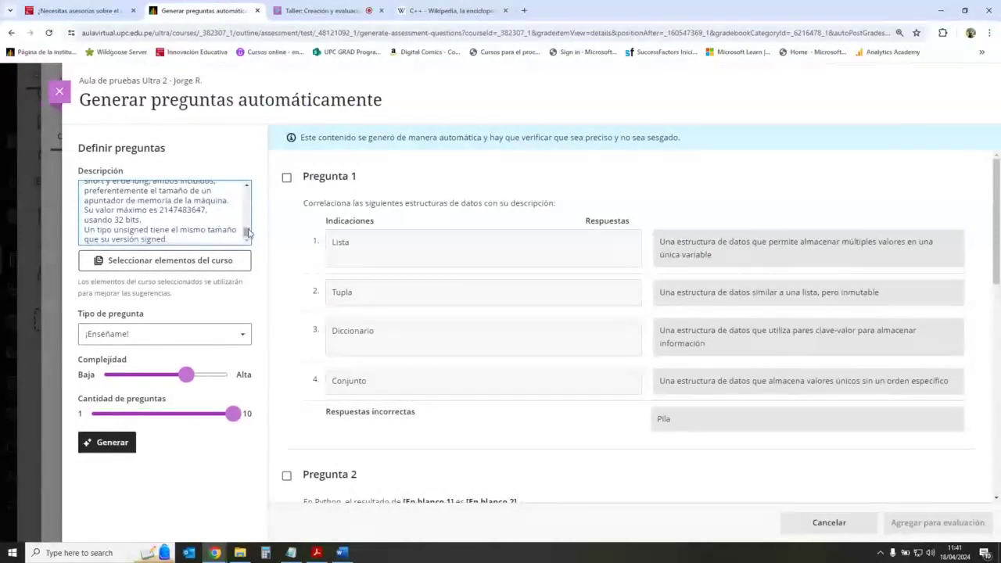
Set the number of questions to 6 and the complexity to the highest level, keep ¡Enséñame! as the type, and generate the questions.
drag(232, 414, 172, 419)
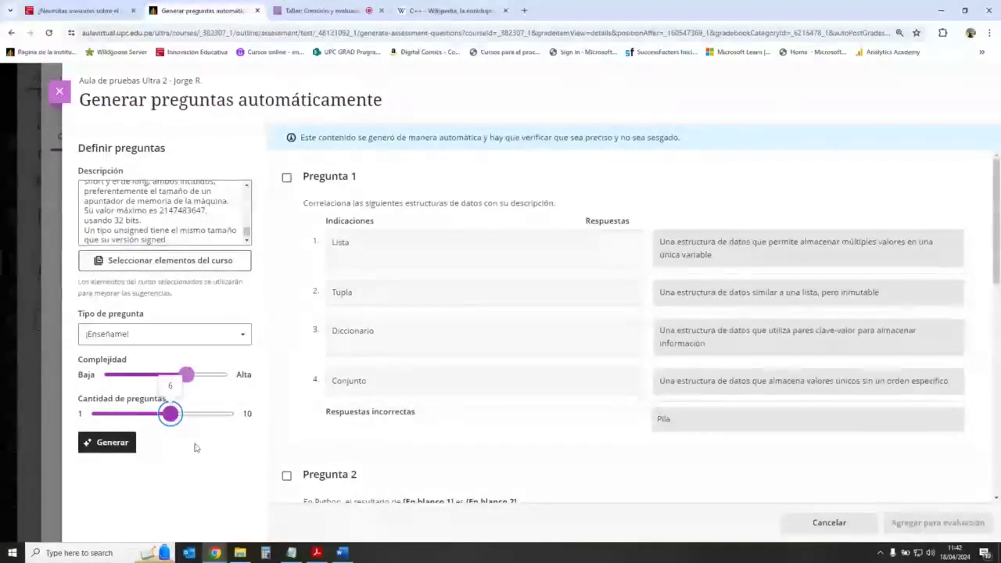
drag(193, 377, 227, 375)
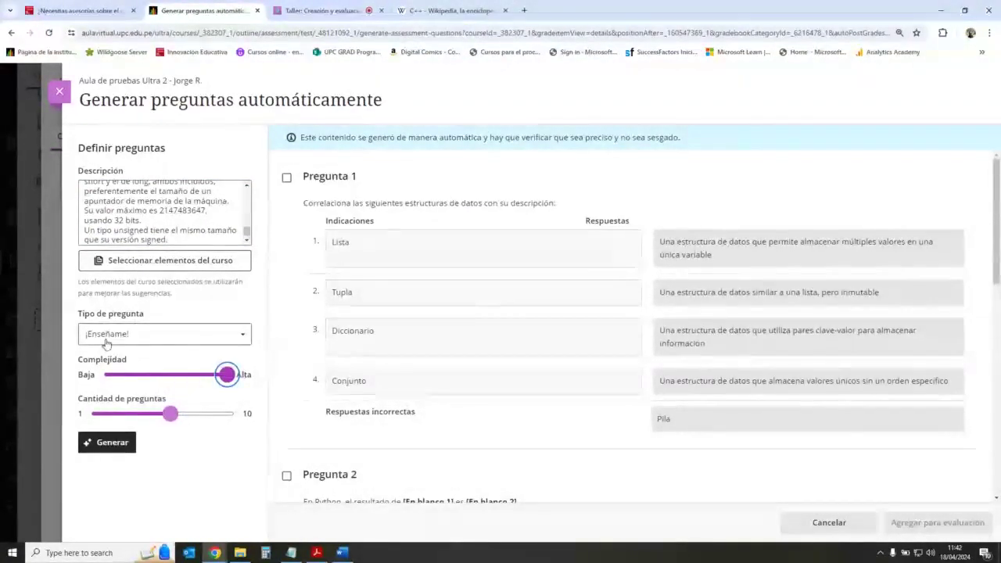
click(159, 339)
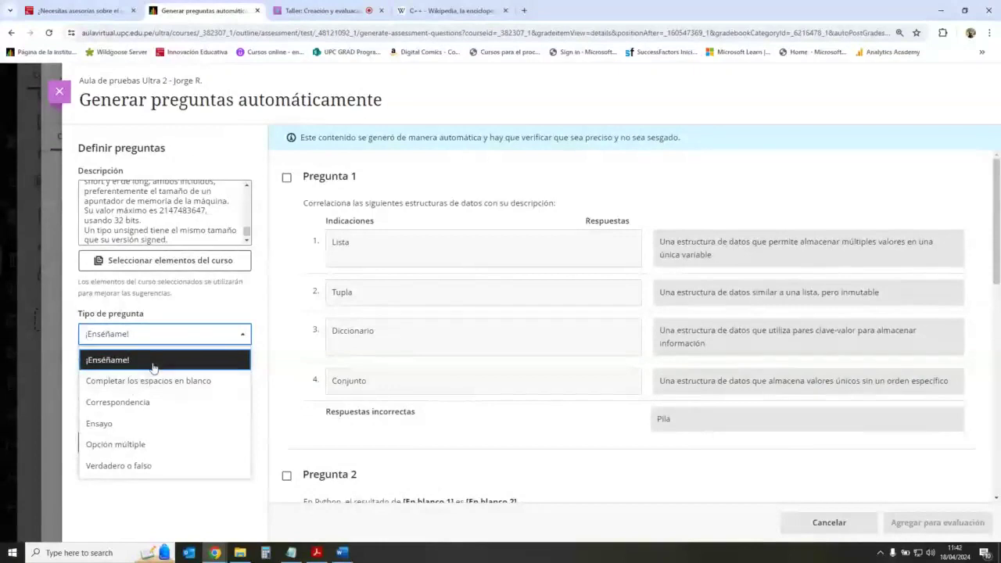
click(167, 338)
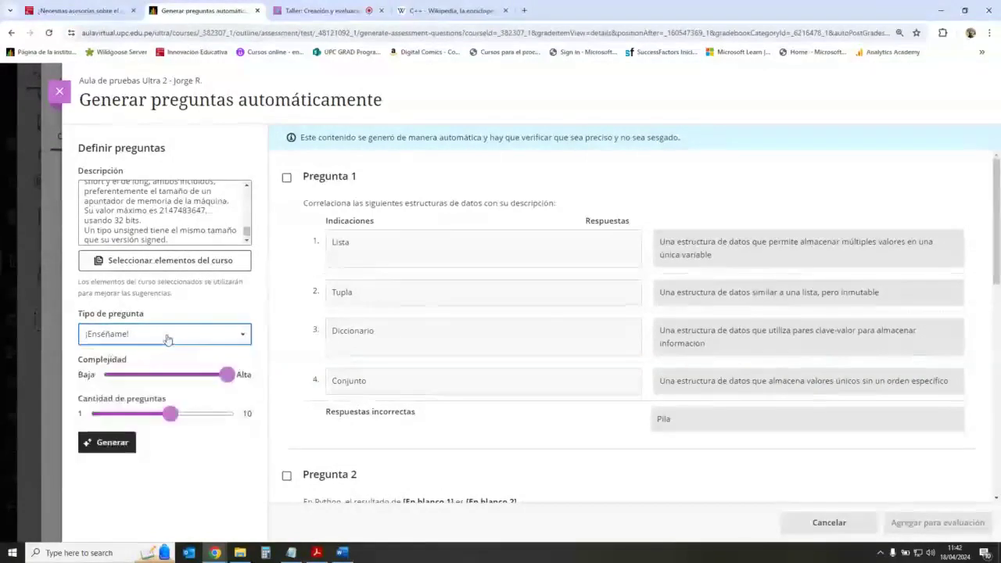
click(121, 448)
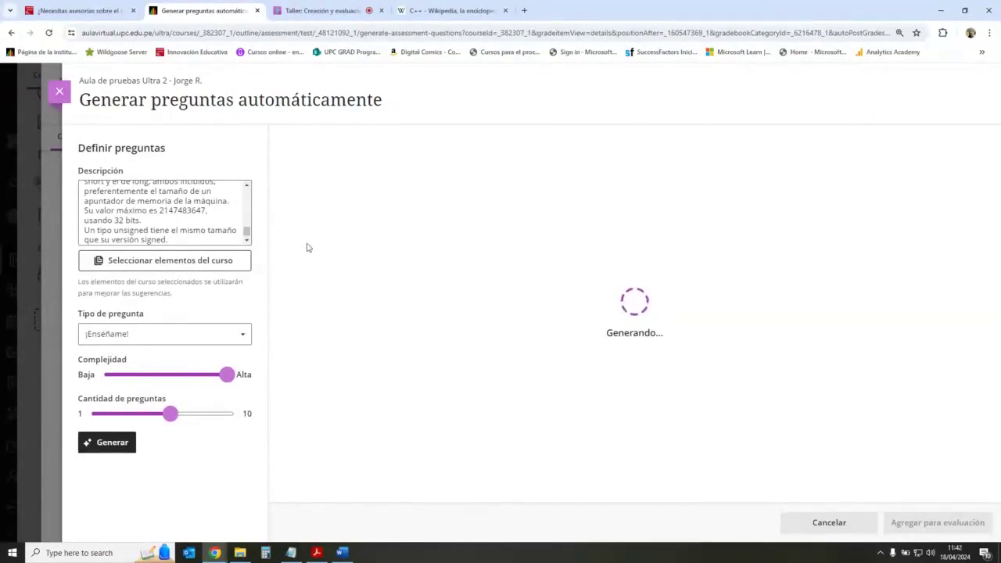
Compare the first generated question with the start of the source text in the description.
mouse_move(247, 232)
mouse_down()
mouse_move(246, 193)
mouse_move(250, 241)
mouse_up()
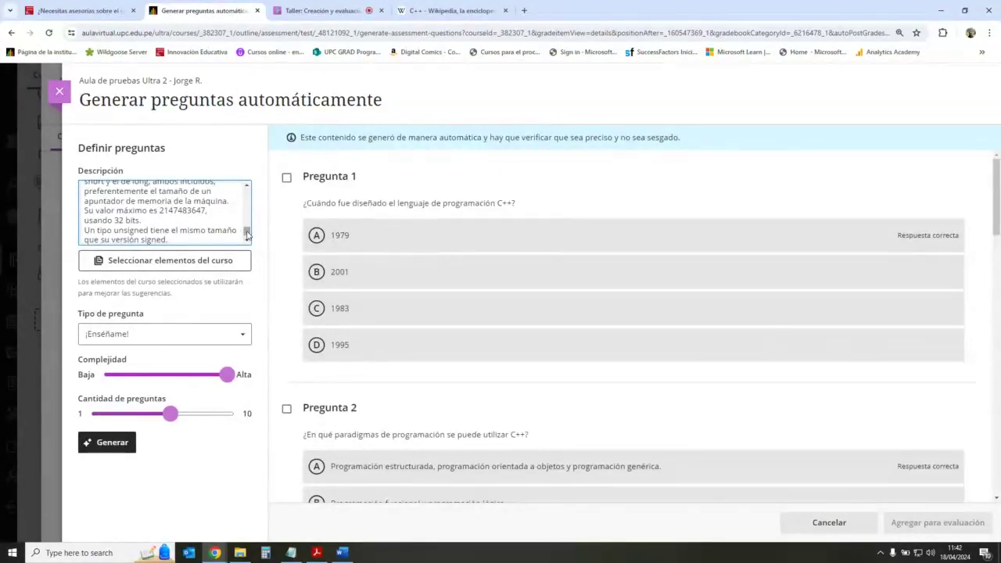
drag(247, 235, 246, 193)
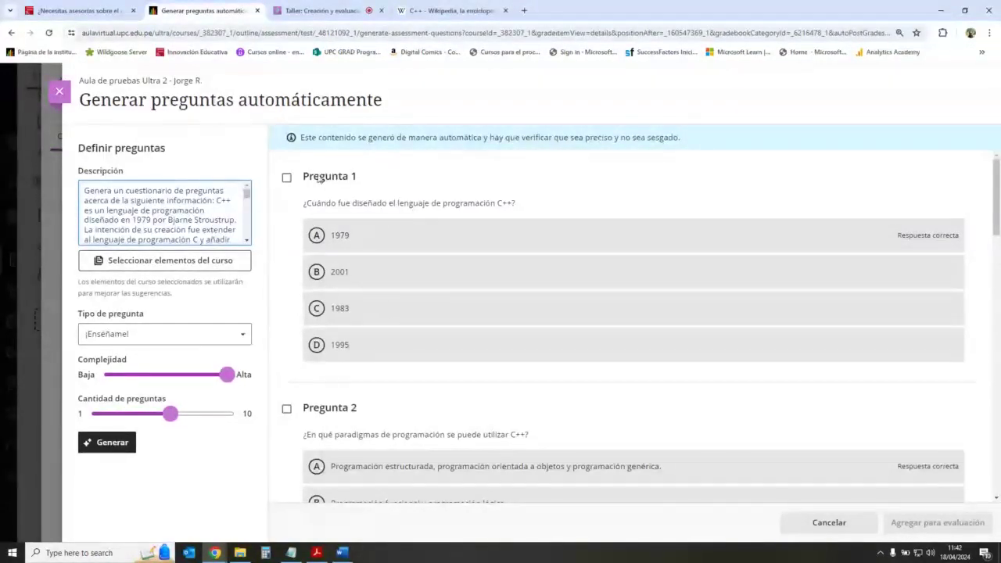
drag(95, 220, 232, 221)
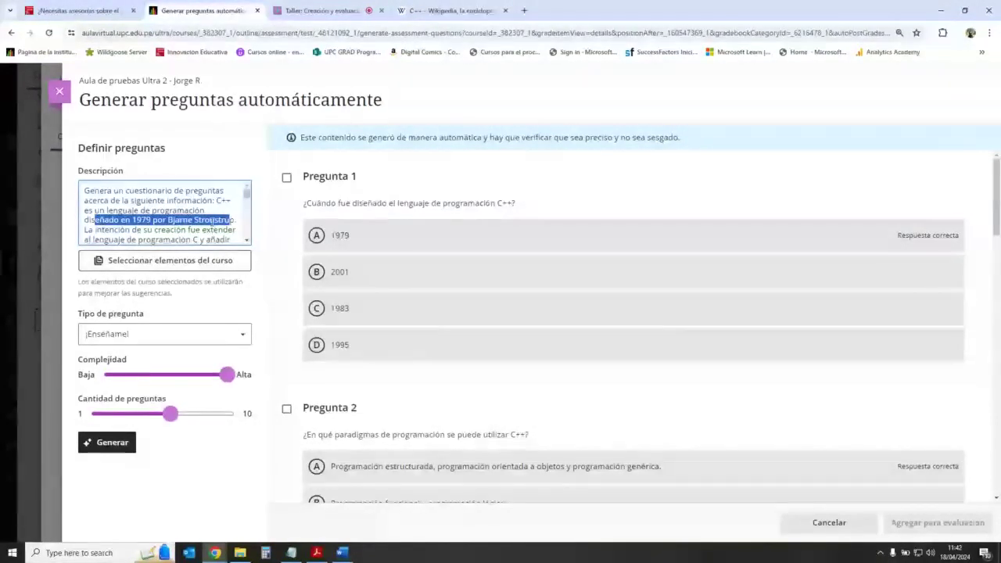
drag(107, 221, 205, 222)
click(199, 221)
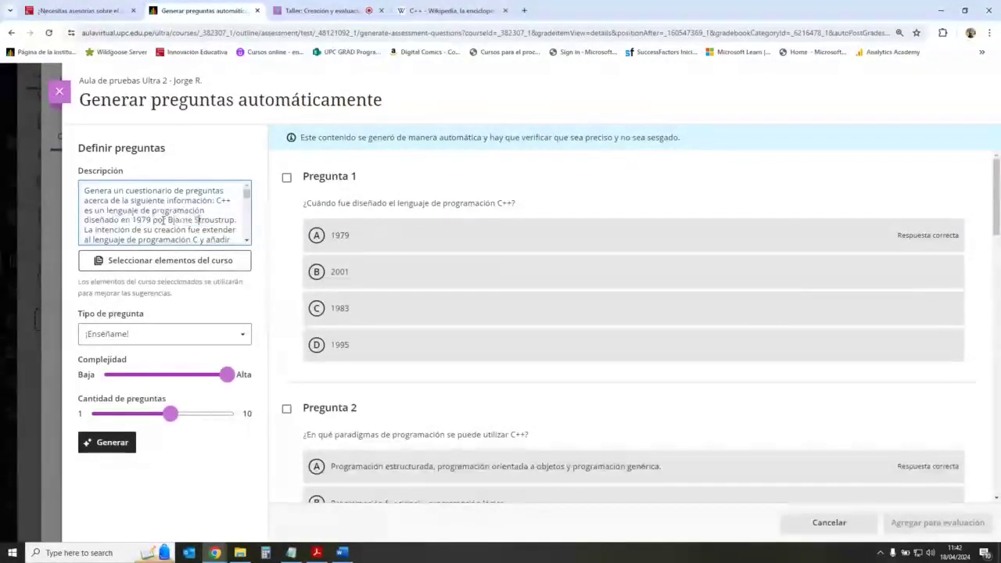
drag(133, 210, 207, 221)
click(196, 221)
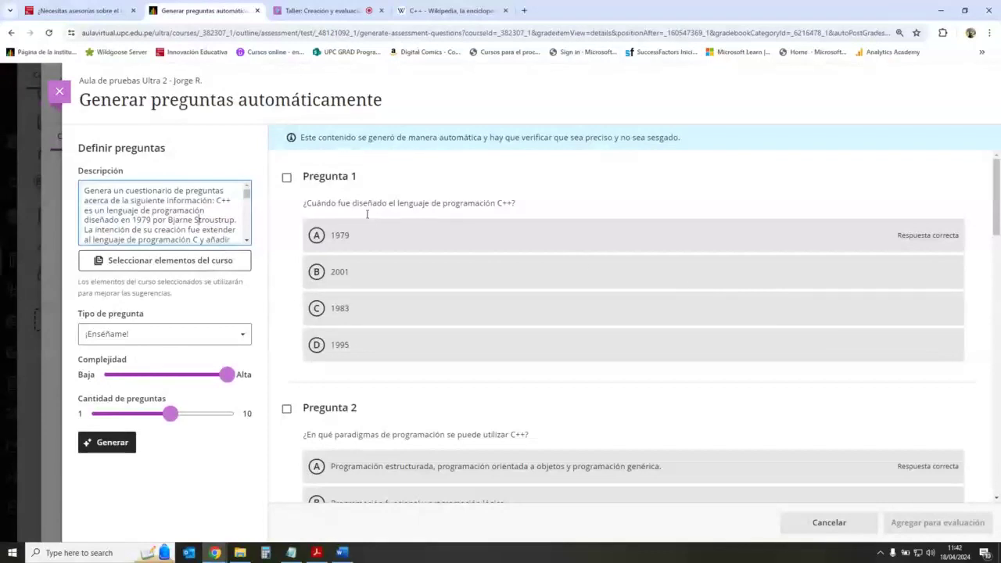
Select generated questions 1 to 4 for the assessment.
click(286, 177)
scroll(508, 244, down, 3)
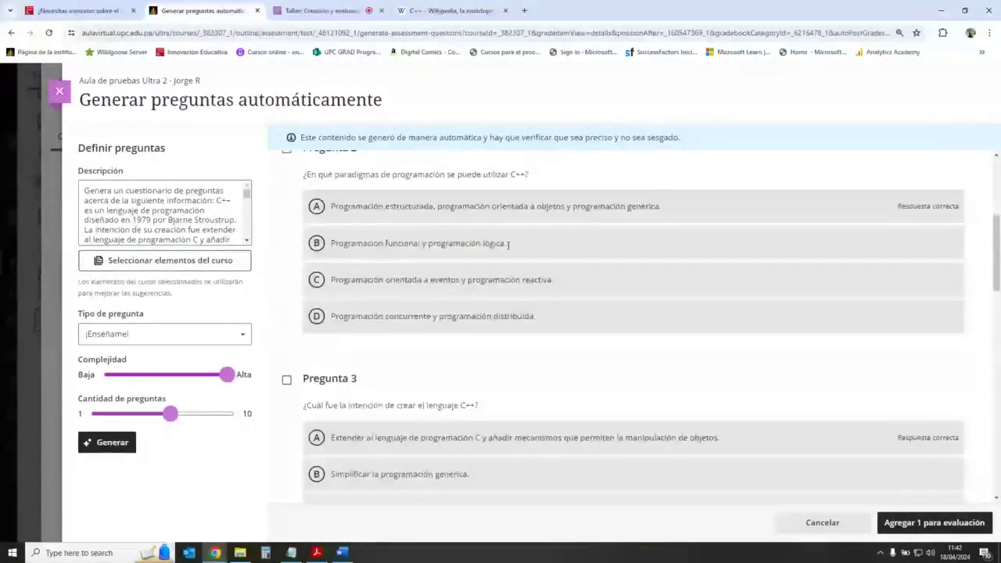
scroll(508, 244, up, 1)
click(286, 197)
click(286, 433)
scroll(401, 350, down, 1)
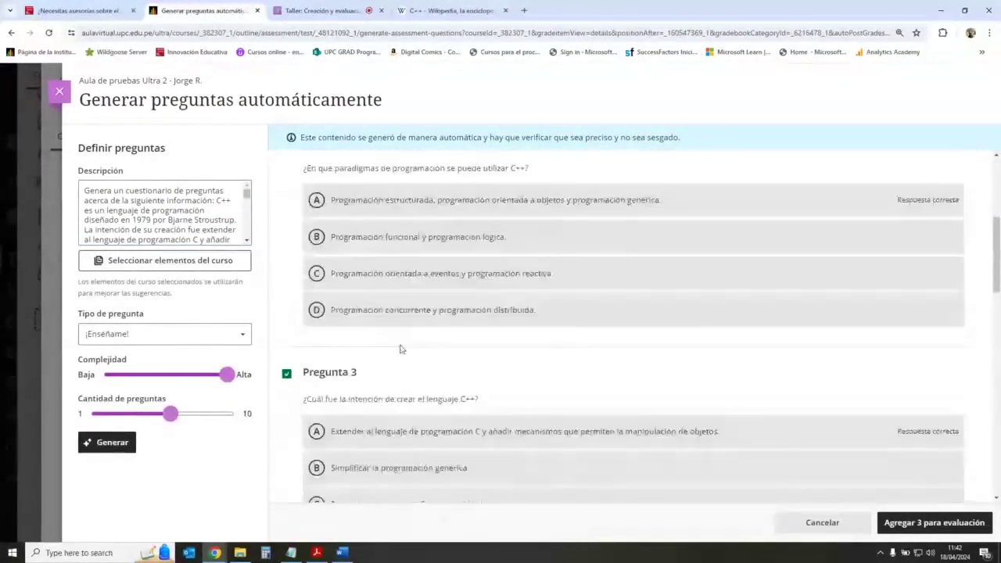
scroll(400, 349, down, 3)
click(286, 349)
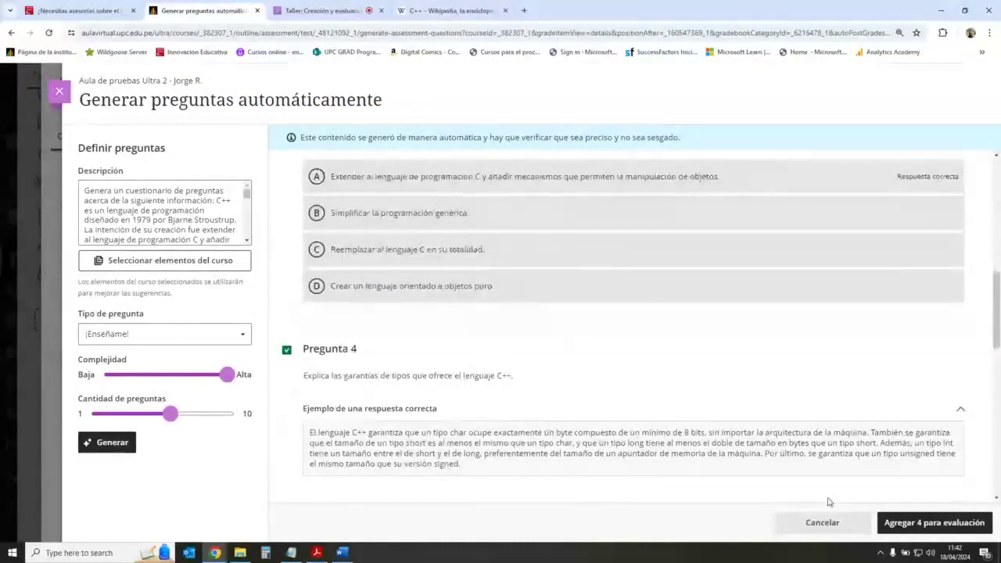
Review the automatically generated C++ questions and their answer options.
scroll(518, 357, down, 5)
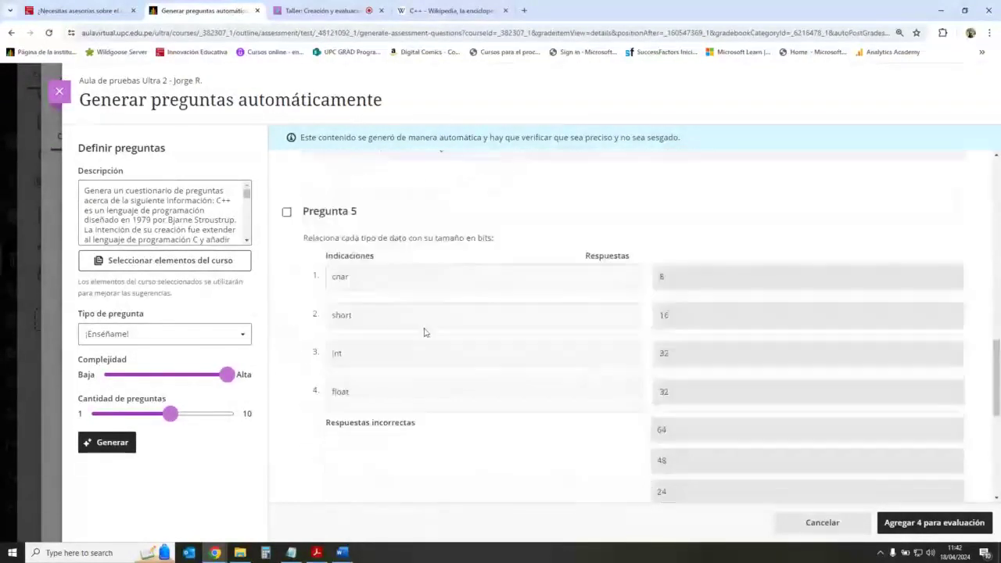
scroll(411, 326, up, 10)
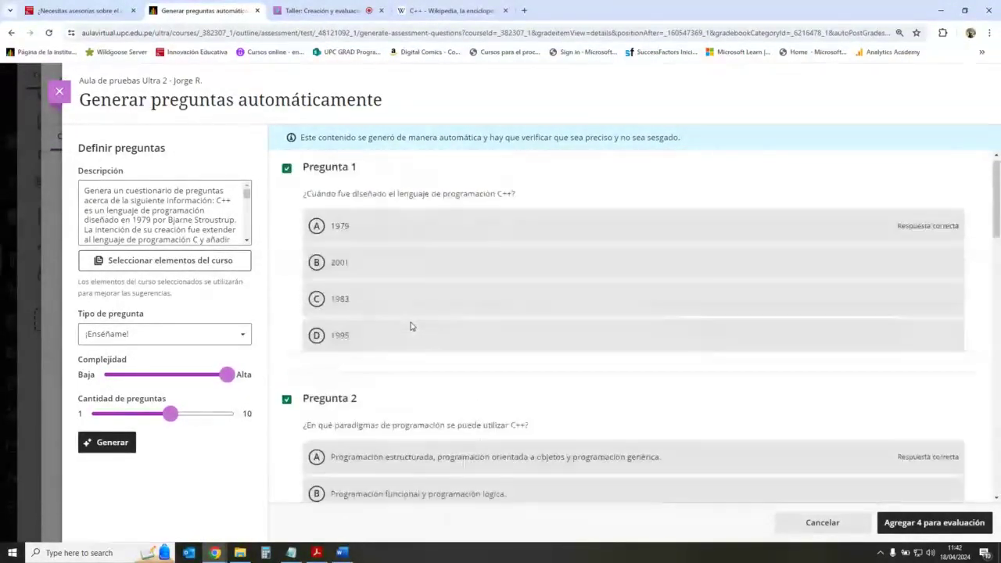
scroll(480, 339, down, 2)
scroll(485, 348, up, 2)
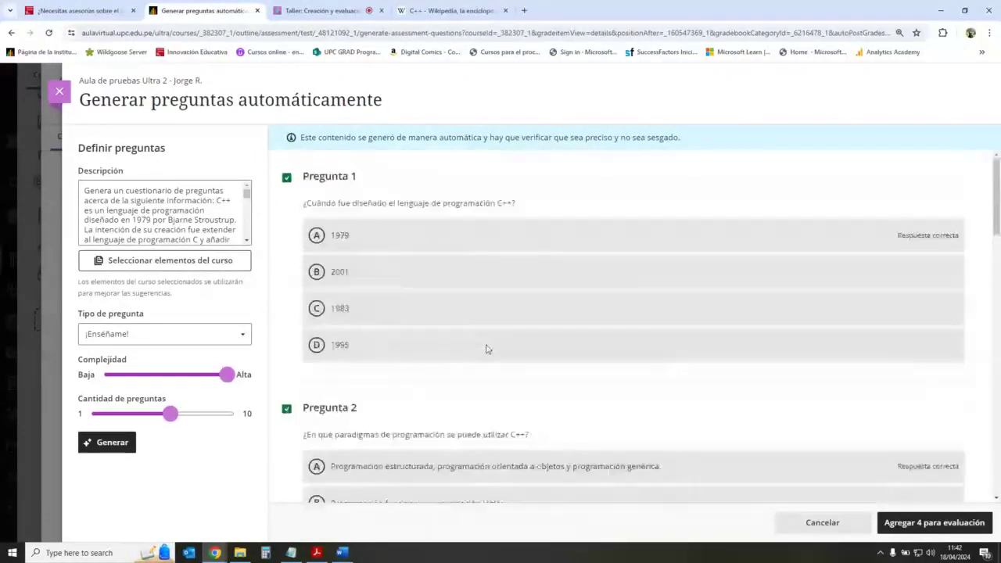
scroll(486, 349, down, 8)
scroll(486, 348, up, 3)
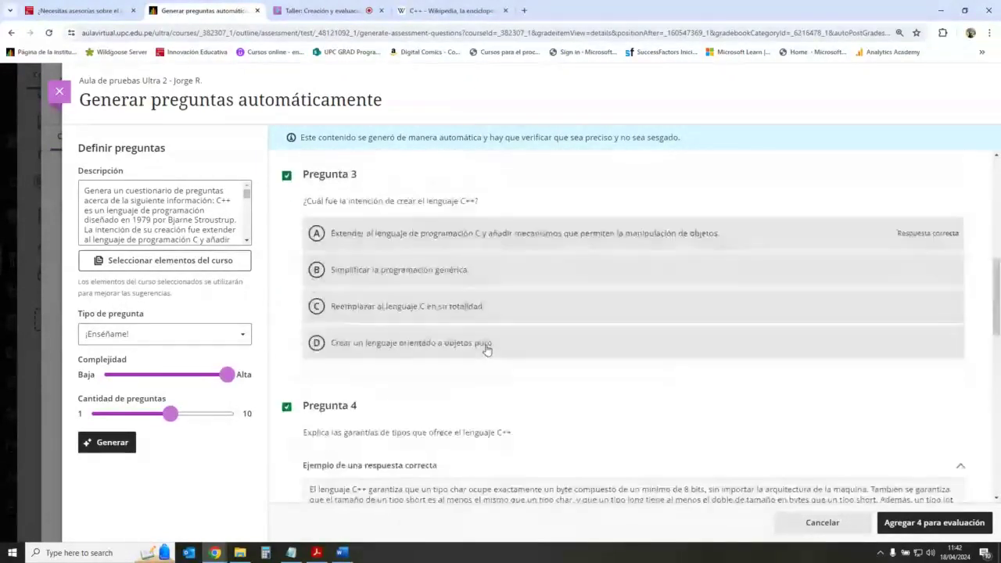
scroll(486, 348, up, 6)
scroll(505, 335, down, 2)
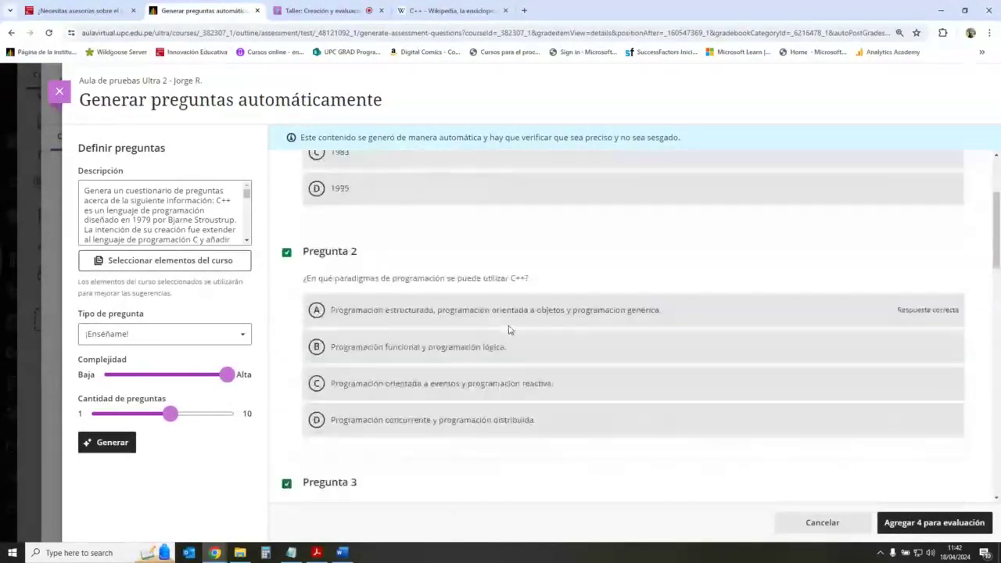
scroll(508, 330, down, 3)
scroll(578, 342, down, 3)
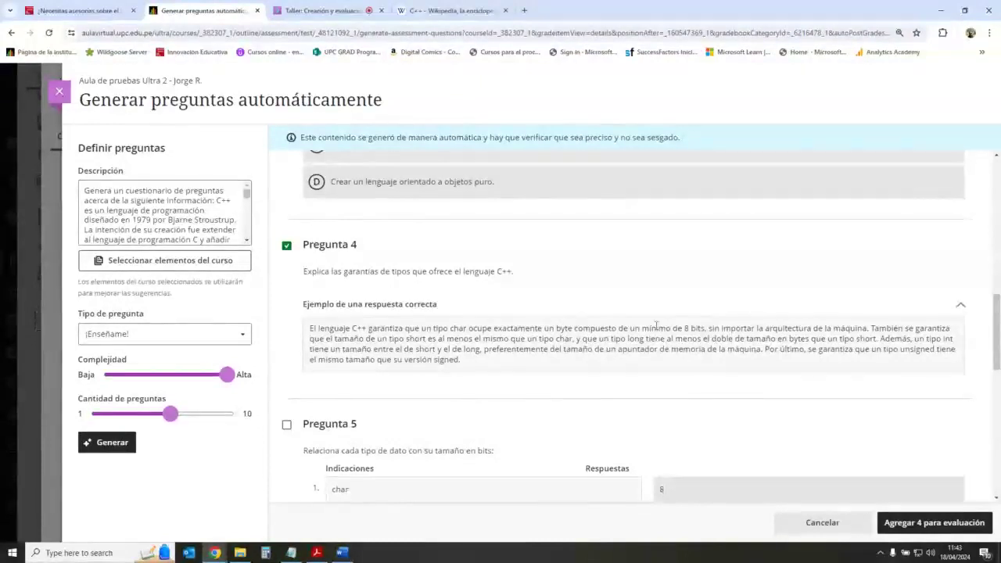
Include questions 5 and 6, which match data types to their sizes in bits and in bytes, in the selection.
scroll(655, 327, down, 3)
click(287, 216)
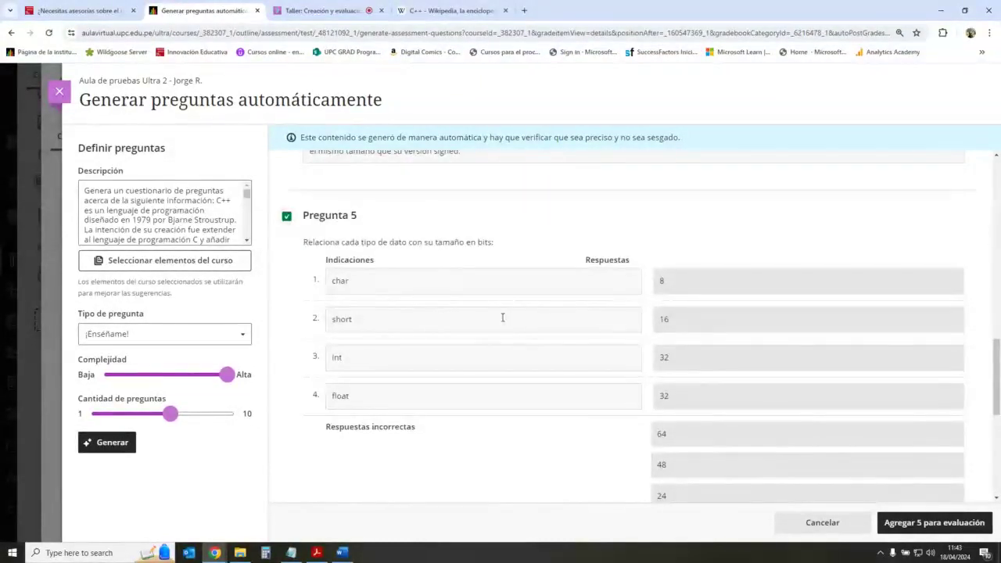
scroll(502, 316, down, 2)
scroll(501, 317, up, 1)
scroll(501, 317, down, 1)
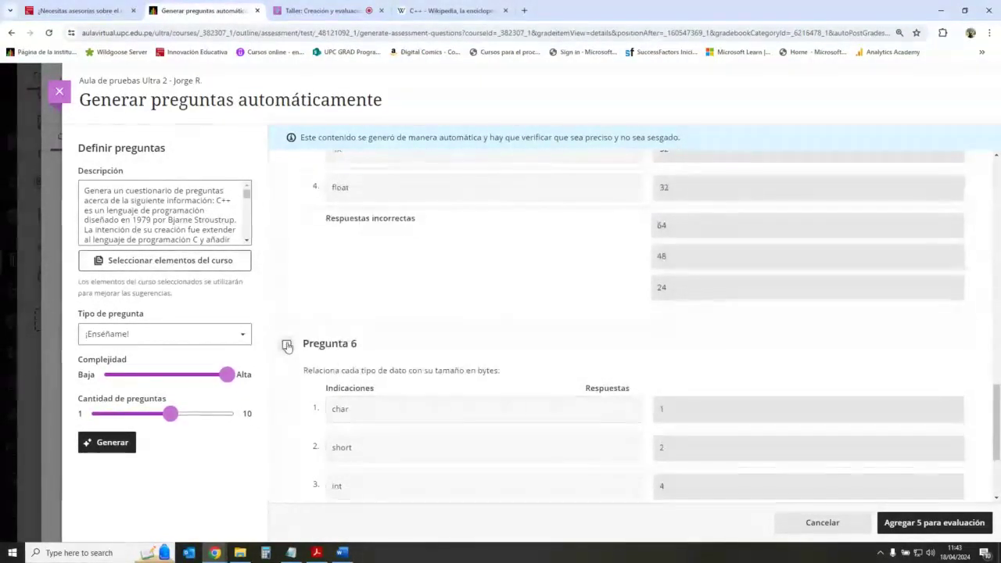
click(287, 345)
scroll(554, 358, down, 2)
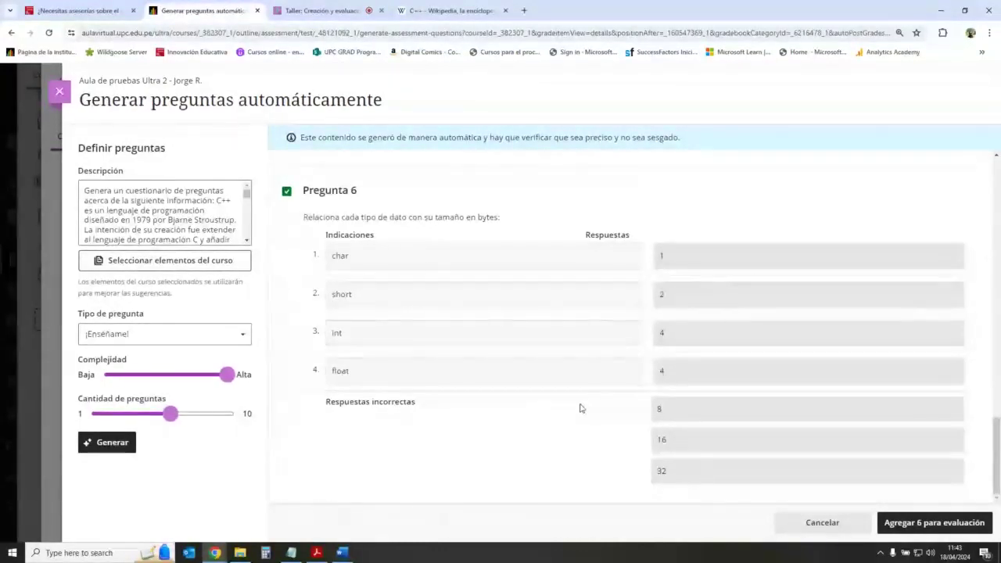
scroll(579, 407, up, 4)
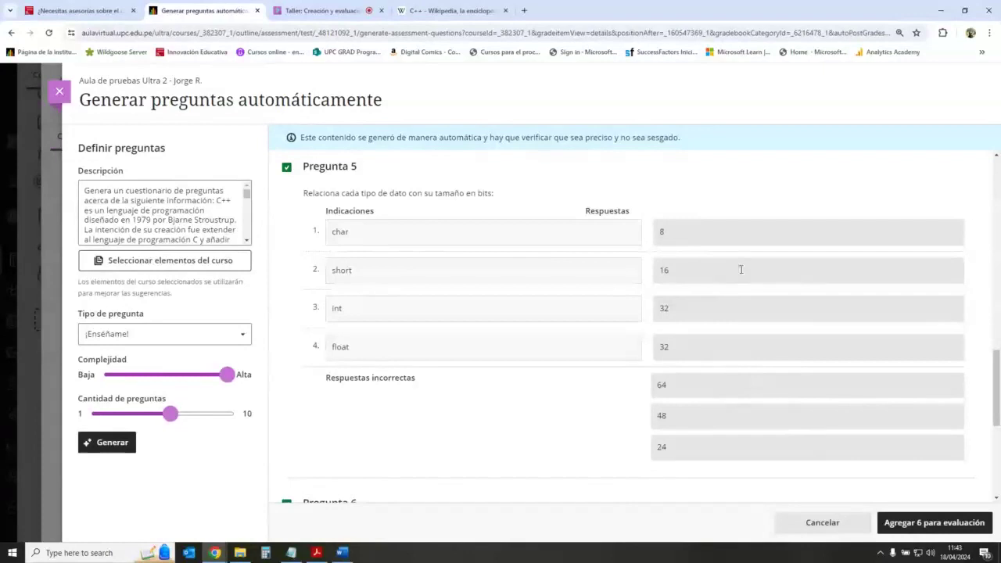
scroll(555, 364, down, 4)
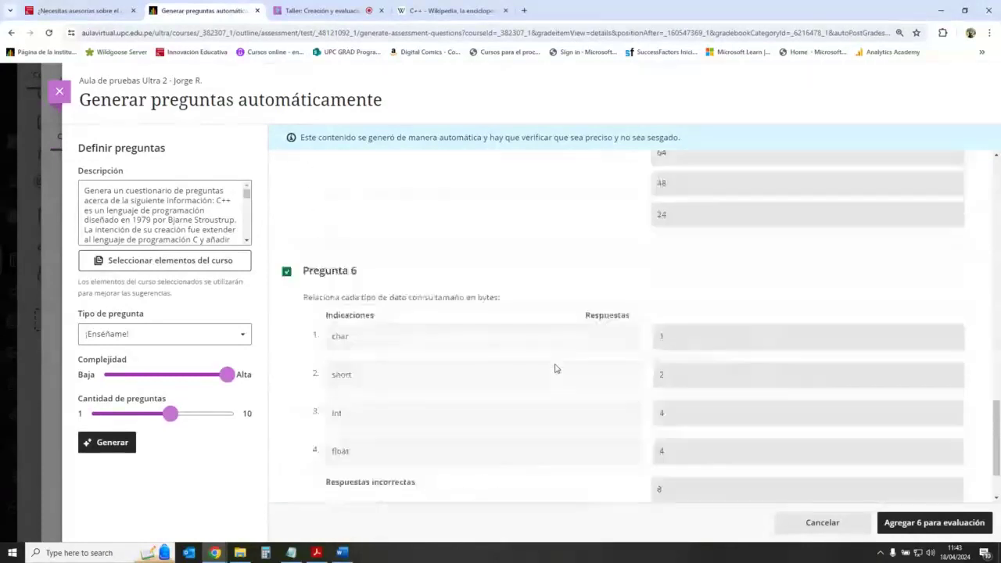
Keep the question type as ¡Enséñame!, add the six selected questions to the assessment and look through its content.
click(162, 333)
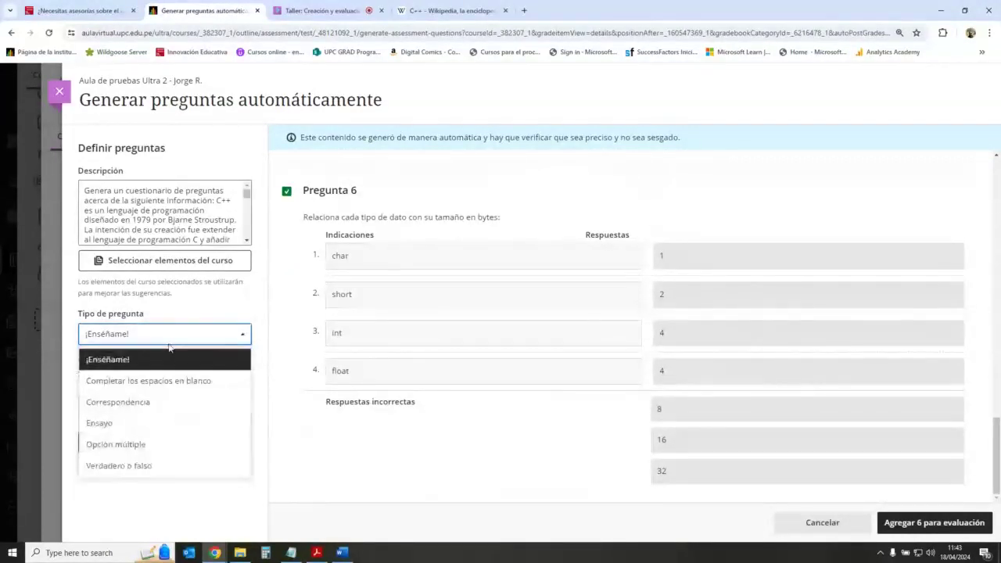
click(115, 362)
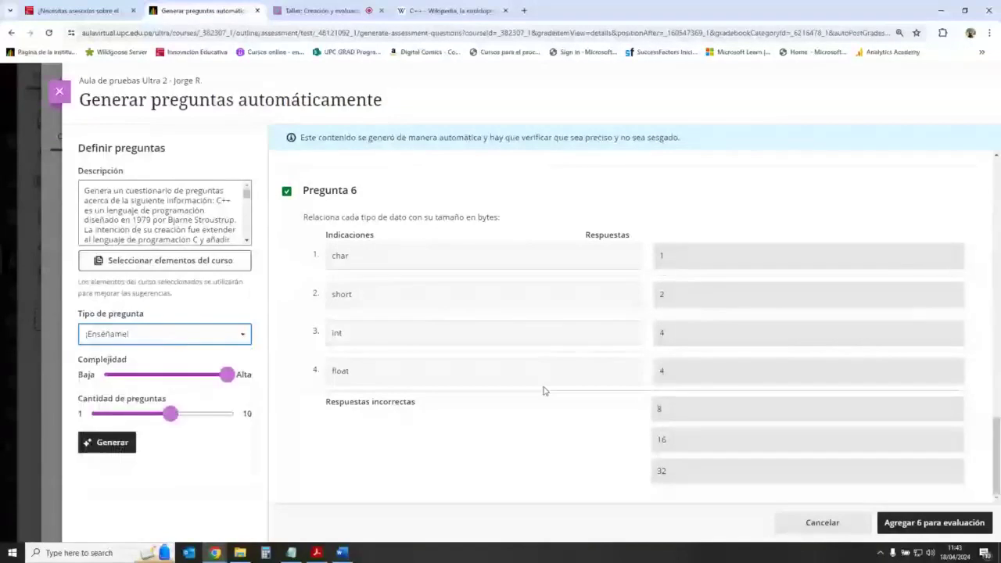
scroll(545, 390, up, 3)
scroll(545, 390, up, 15)
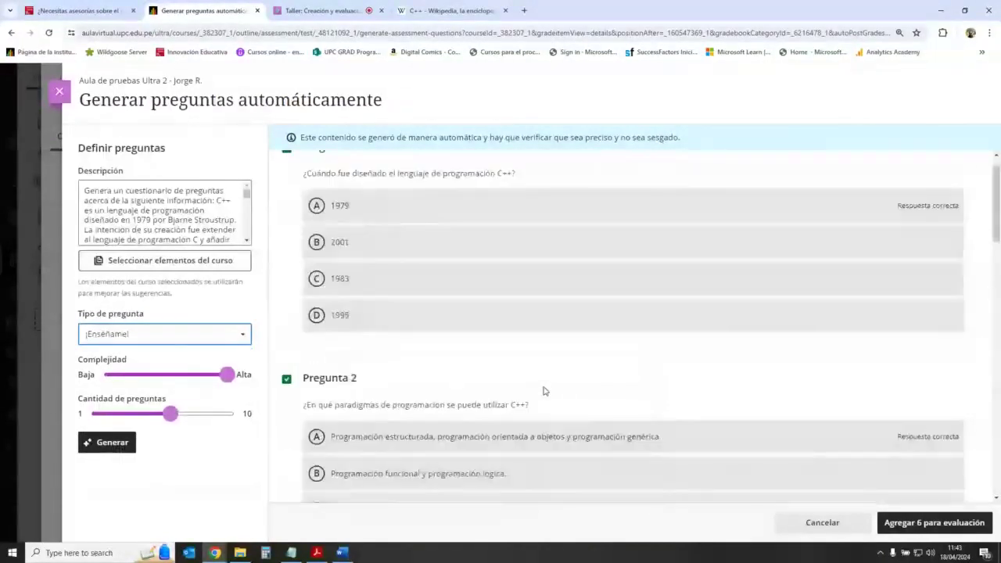
click(932, 524)
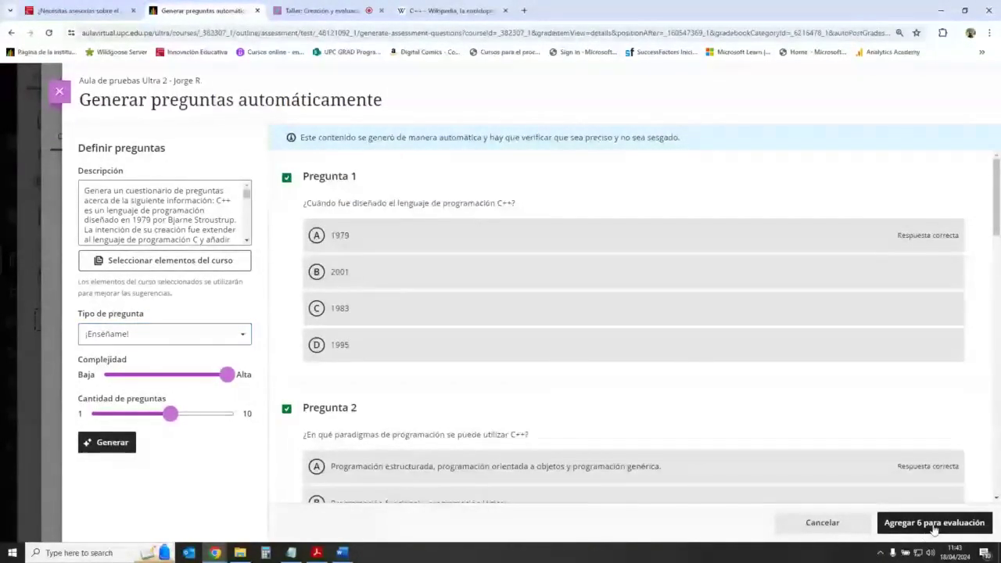
scroll(530, 355, down, 15)
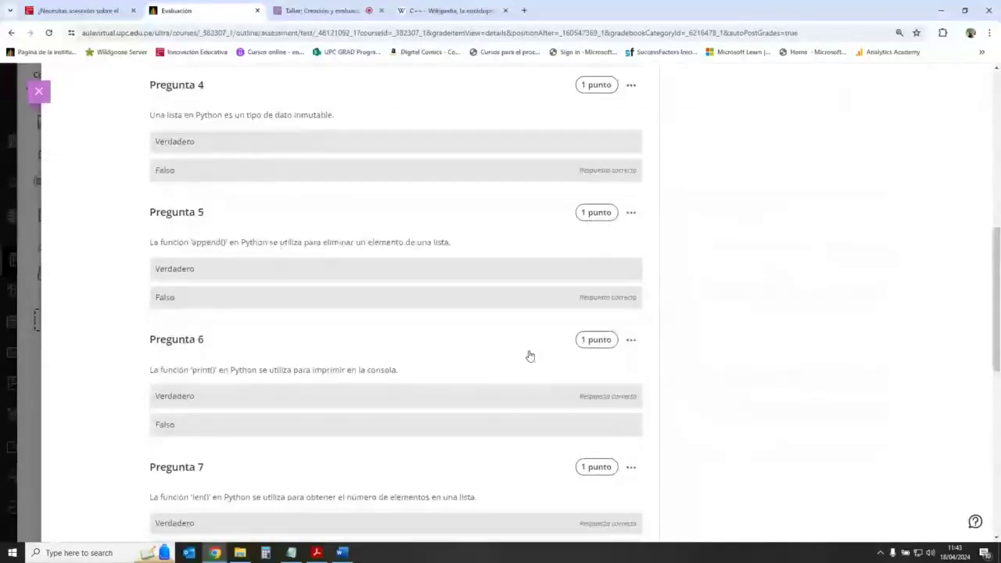
scroll(529, 356, down, 5)
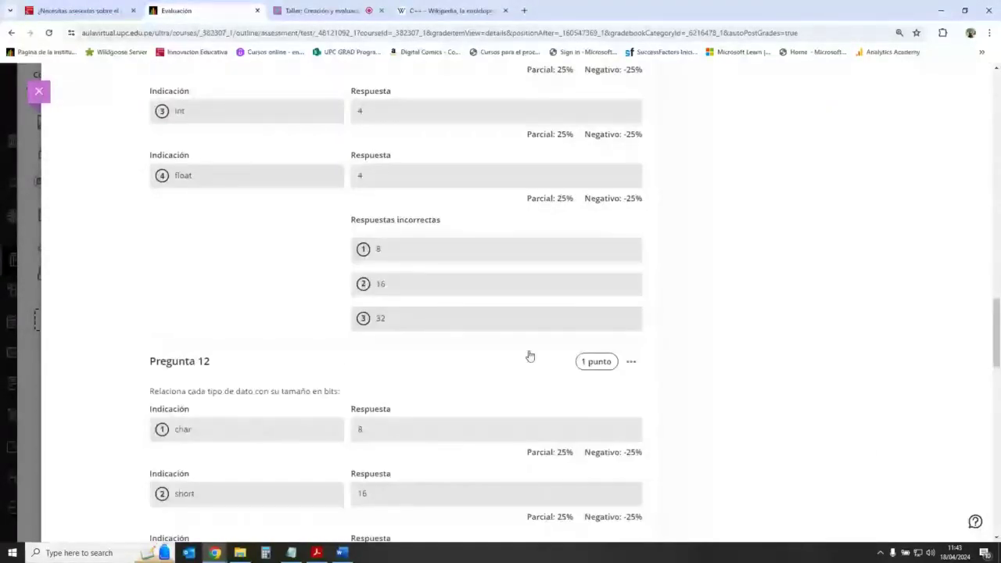
scroll(530, 356, down, 10)
scroll(529, 355, down, 3)
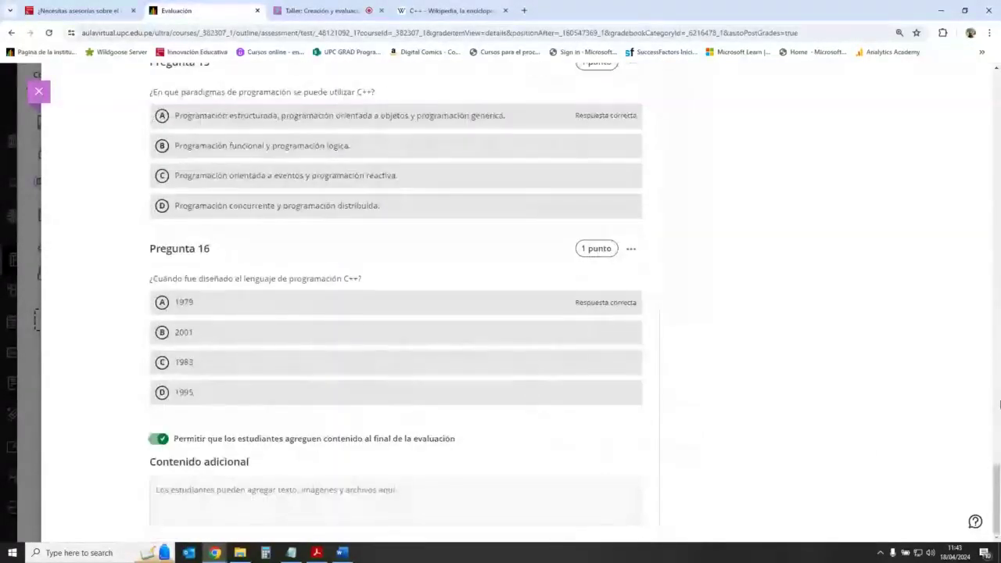
Rename the Cuestionario 1 assessment as "Banco de preguntas Python y C++" and return to the course content.
drag(996, 481, 996, 89)
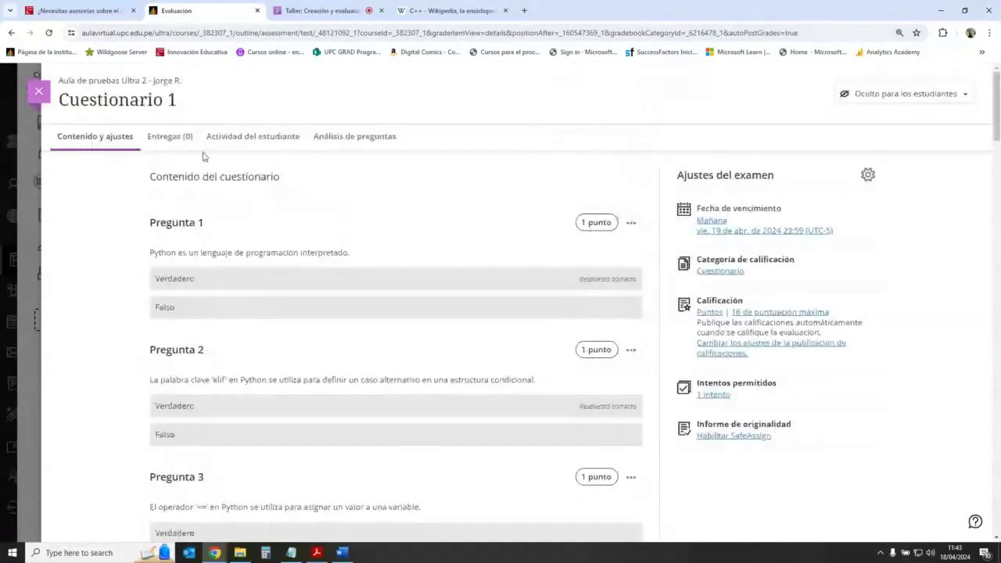
click(187, 101)
drag(186, 99, 58, 95)
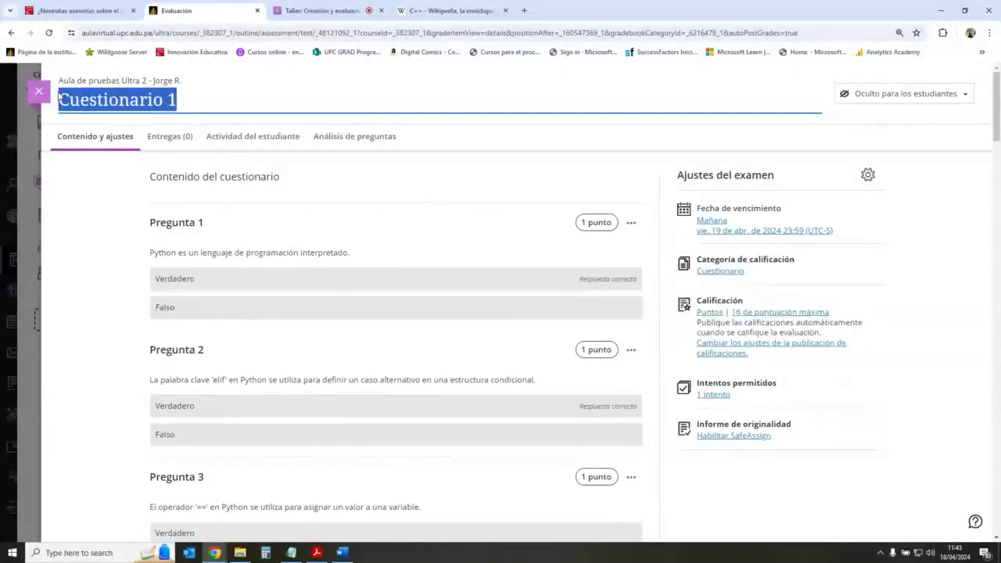
text(Ba)
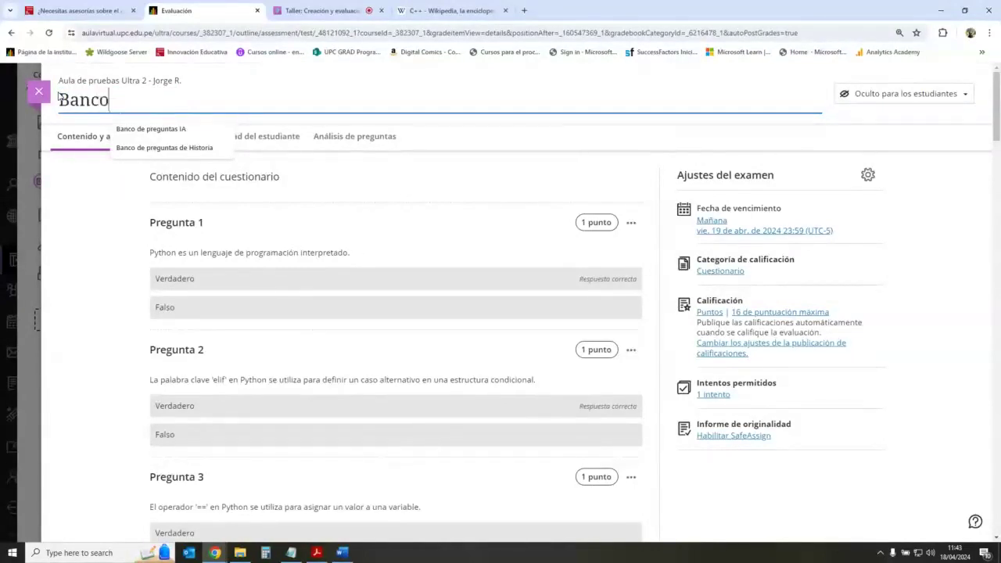
text(nco de pregun)
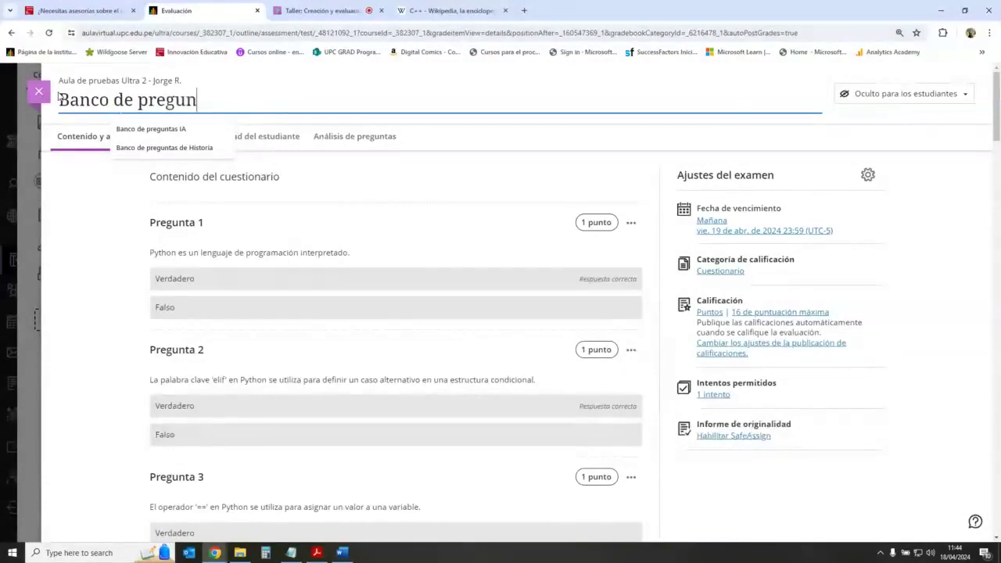
text(tas P)
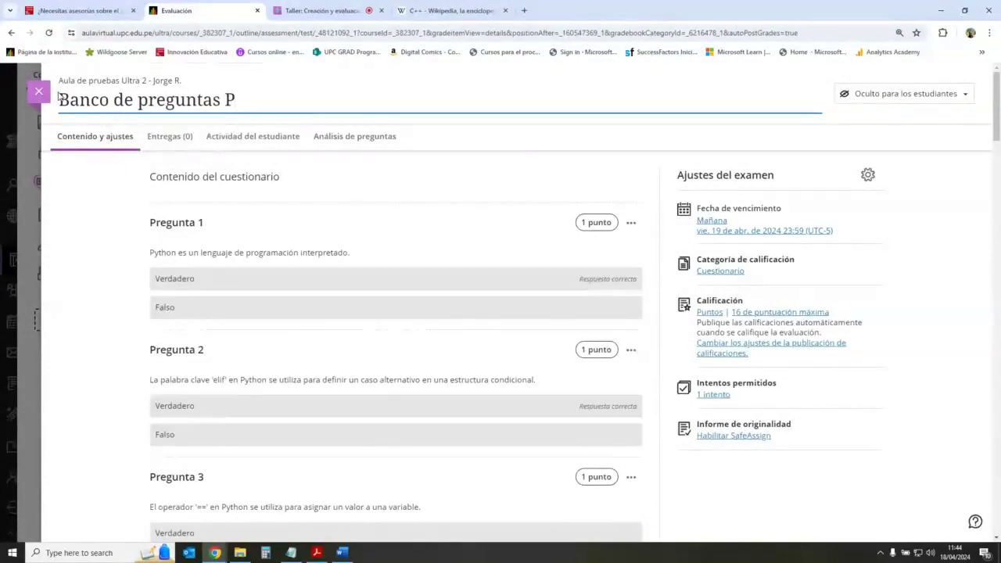
key(BackSpace)
text(Lengu)
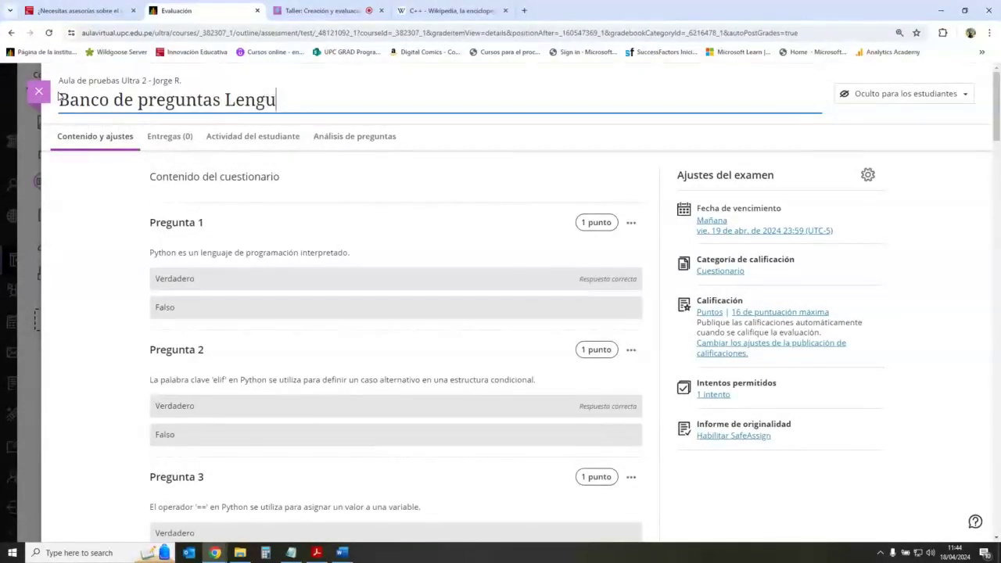
key(BackSpace)
key(BackSpace)
key(BackSpace)
key(BackSpace)
key(BackSpace)
text(Pytho)
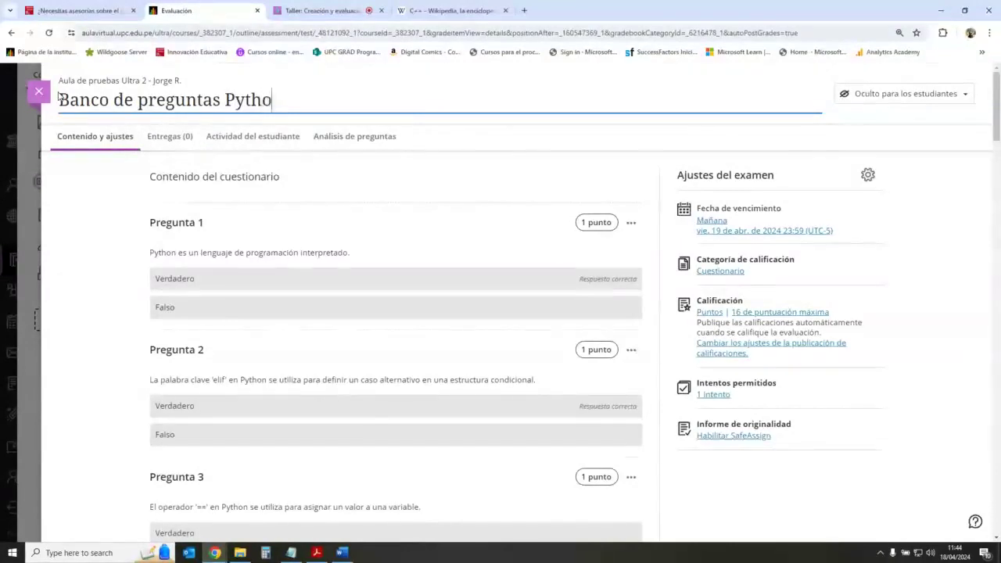
text(n y C++)
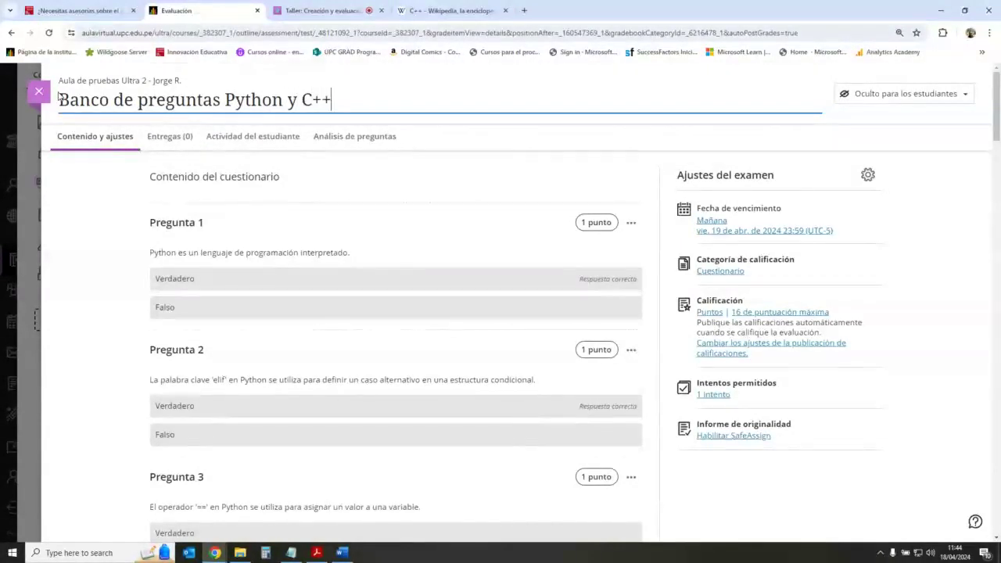
click(972, 193)
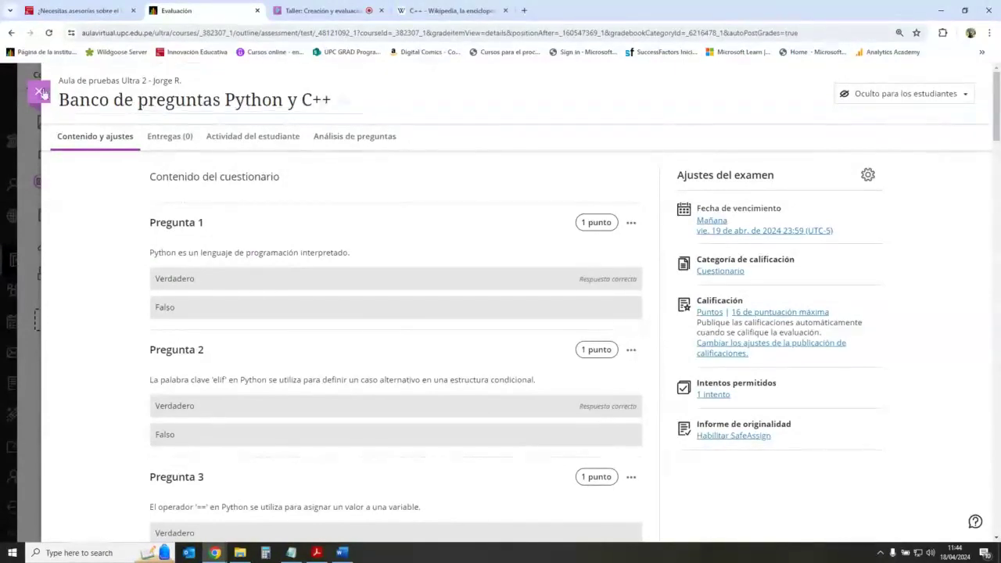
key(Escape)
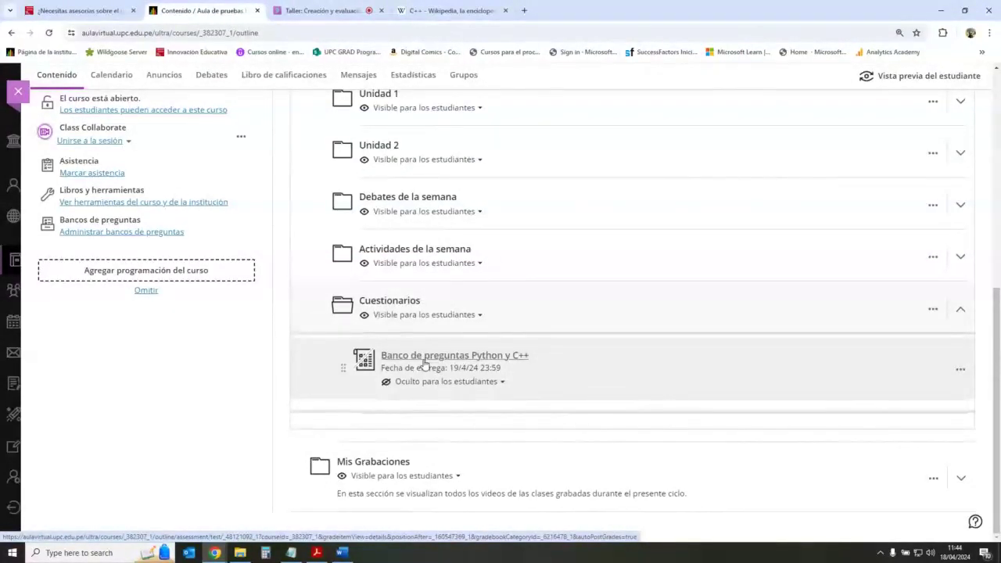
Check the course's question bank list and return to the course content.
click(172, 231)
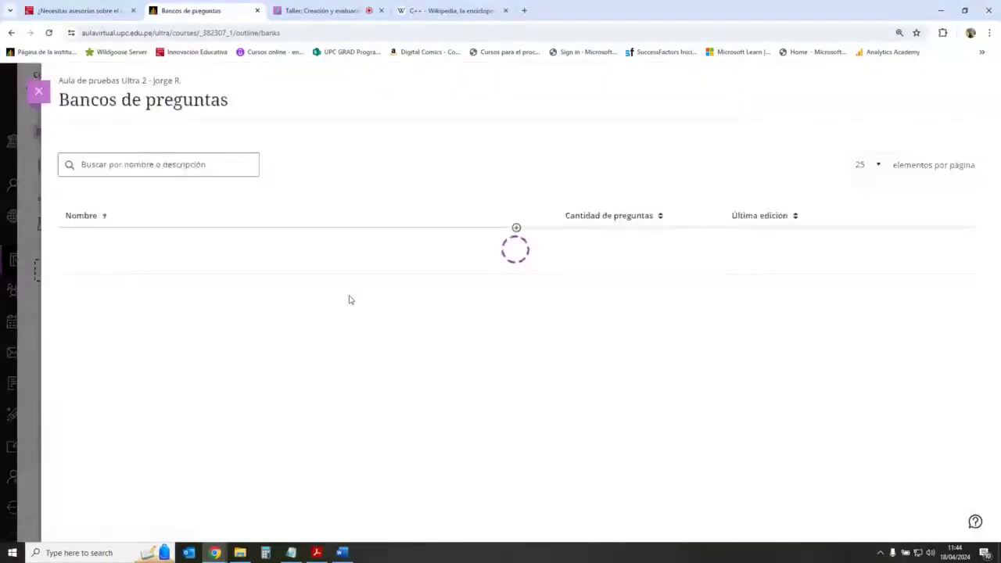
click(40, 92)
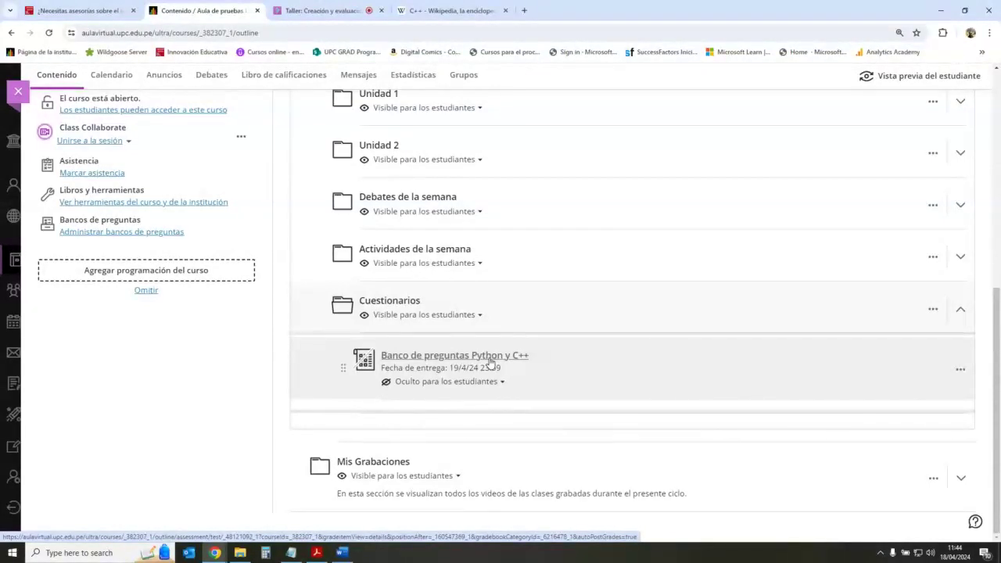
Create a new exam in the Cuestionarios folder, below the Banco de preguntas Python y C++ assessment.
click(633, 401)
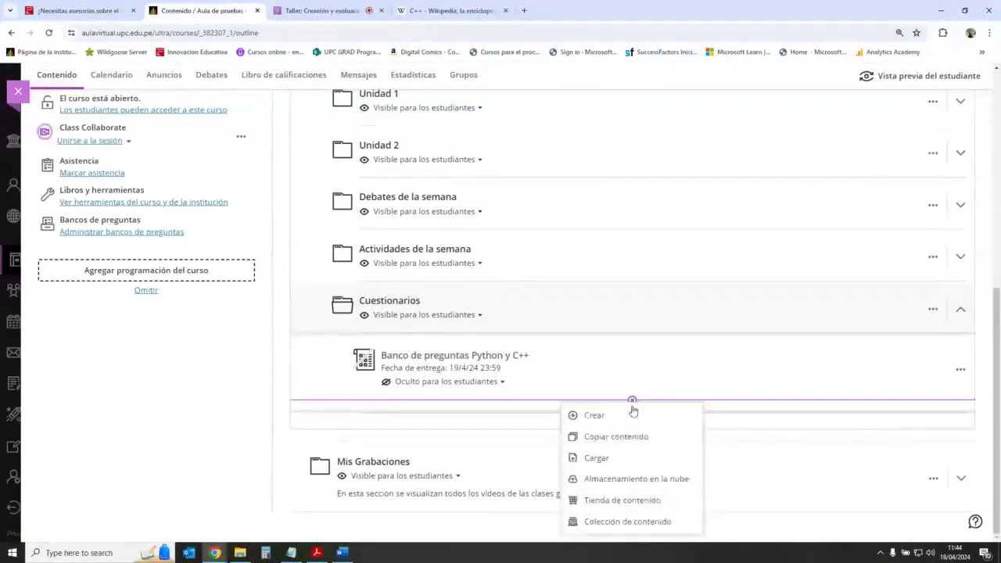
click(633, 417)
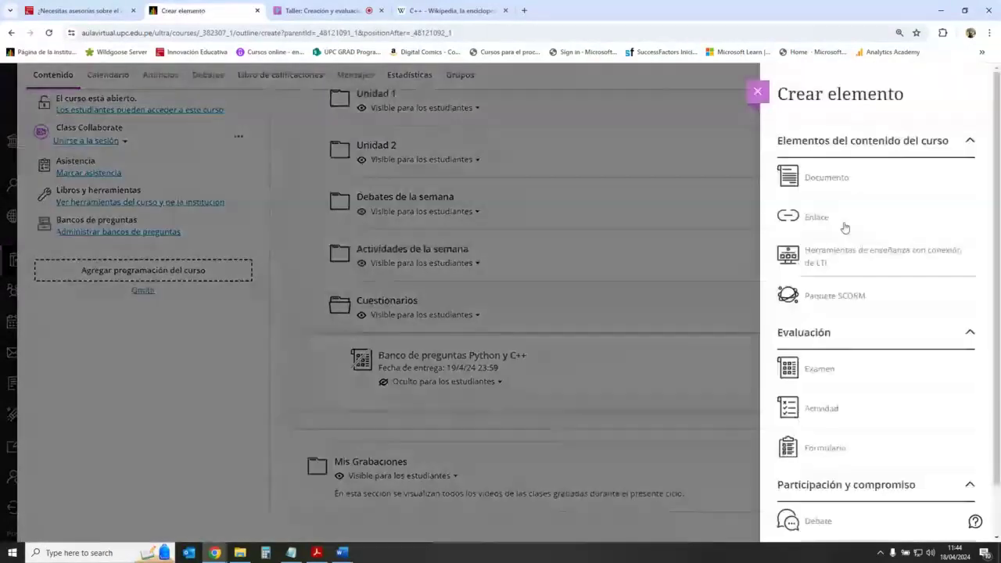
click(819, 369)
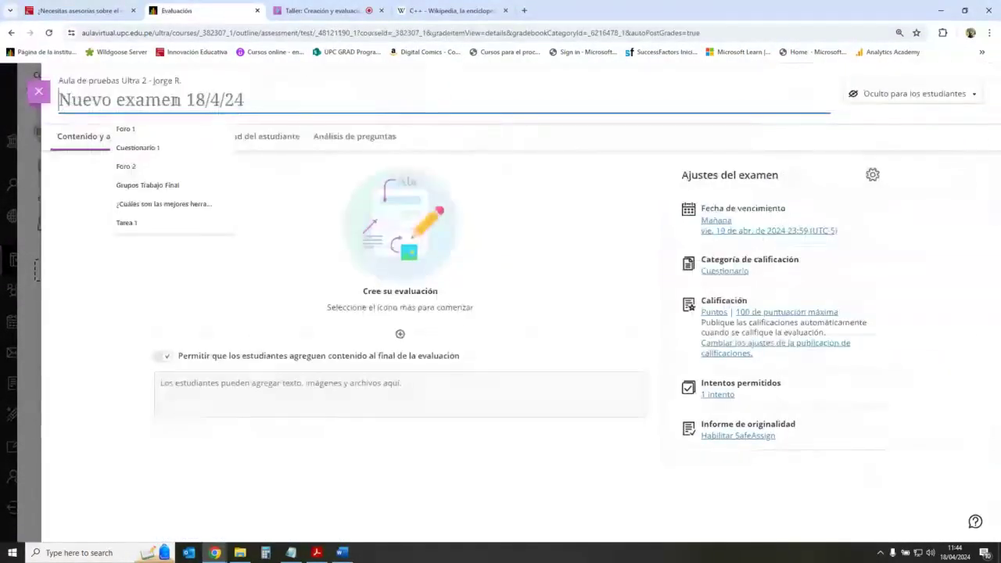
Name the new exam "Banco de preguntas Historia" and return to the course content.
text(Banco )
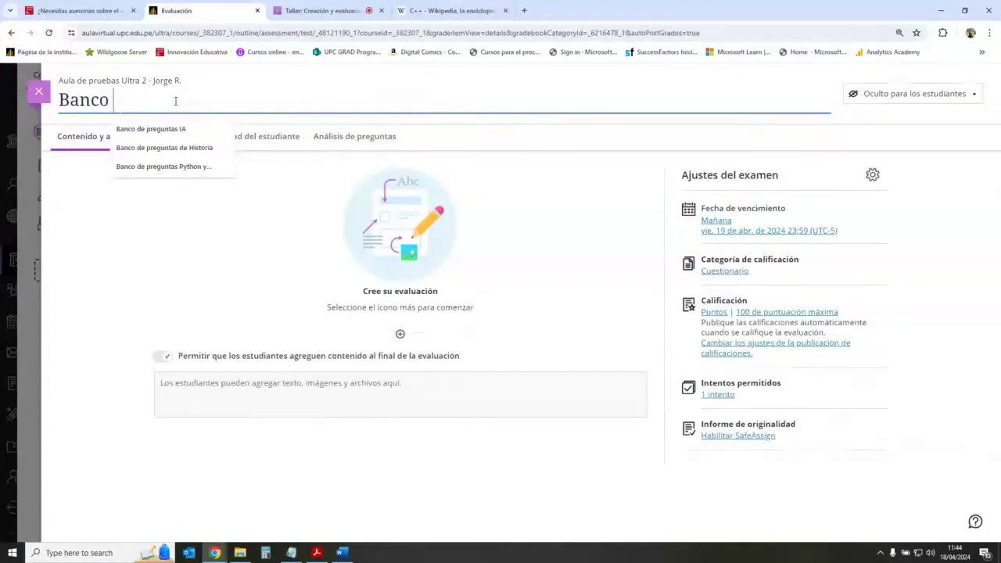
text(de pregu)
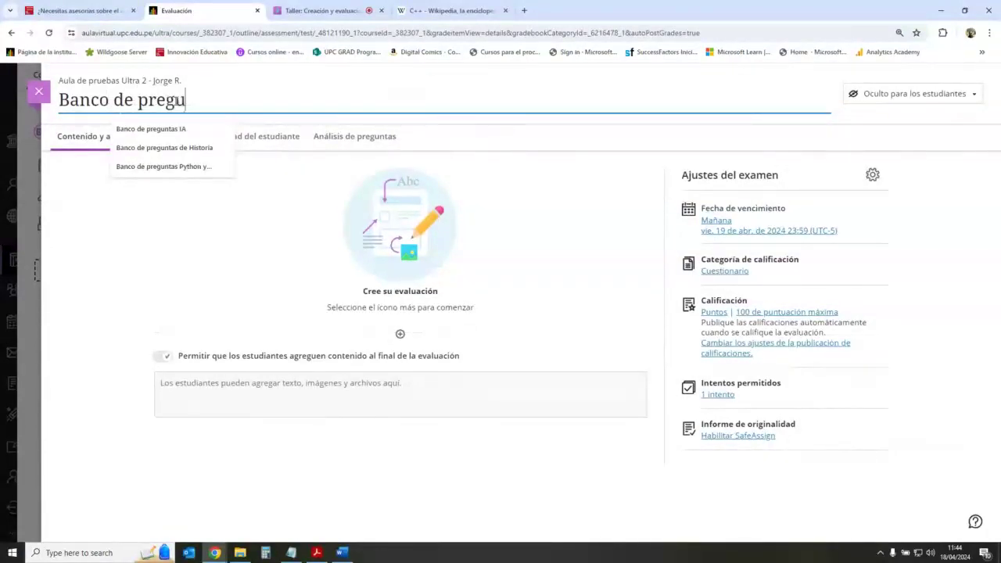
text(ntas Histpr)
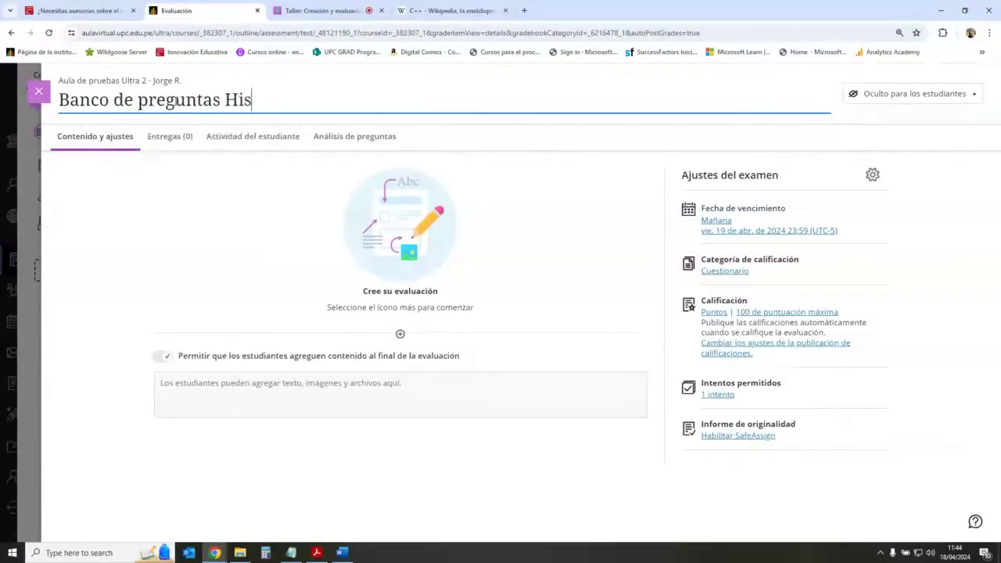
key(BackSpace)
key(BackSpace)
text(oria)
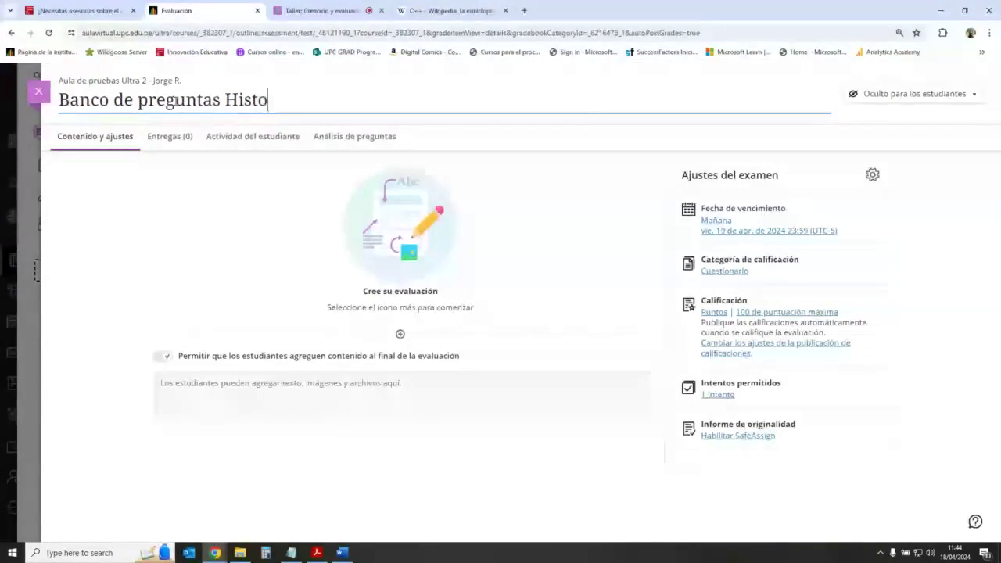
click(553, 193)
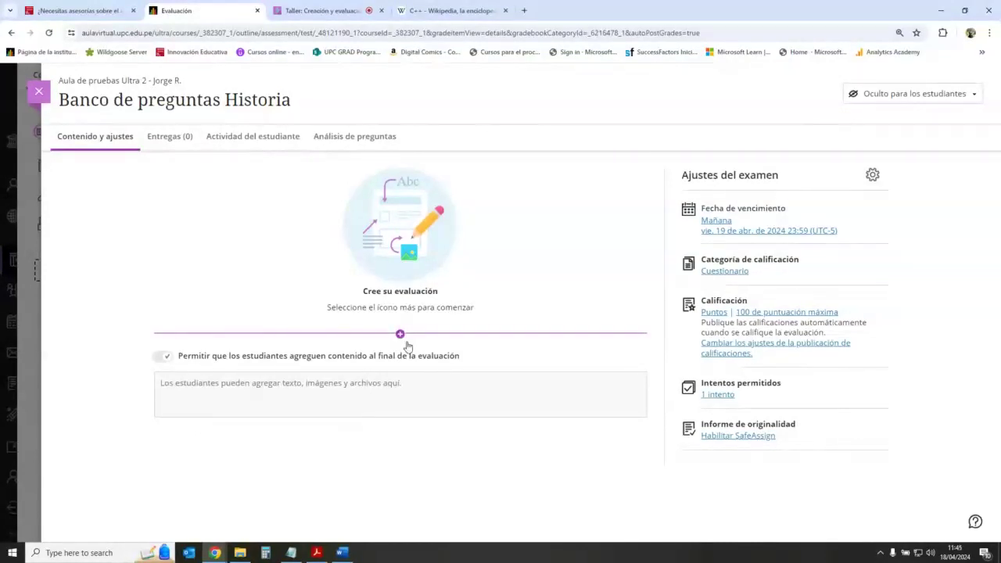
click(39, 92)
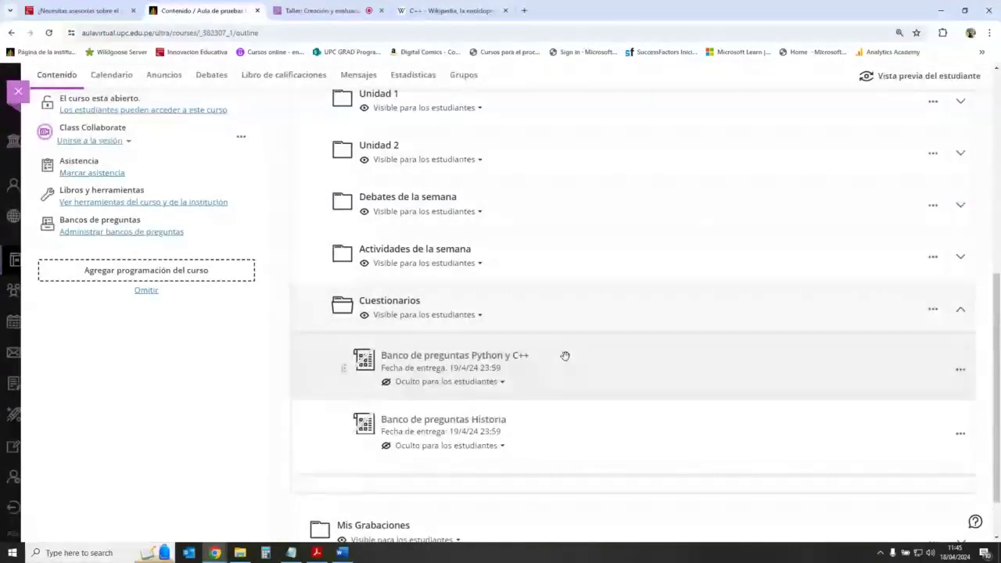
Open the Guerra del Pacífico document in the Unidad 2 folder.
click(960, 434)
click(244, 404)
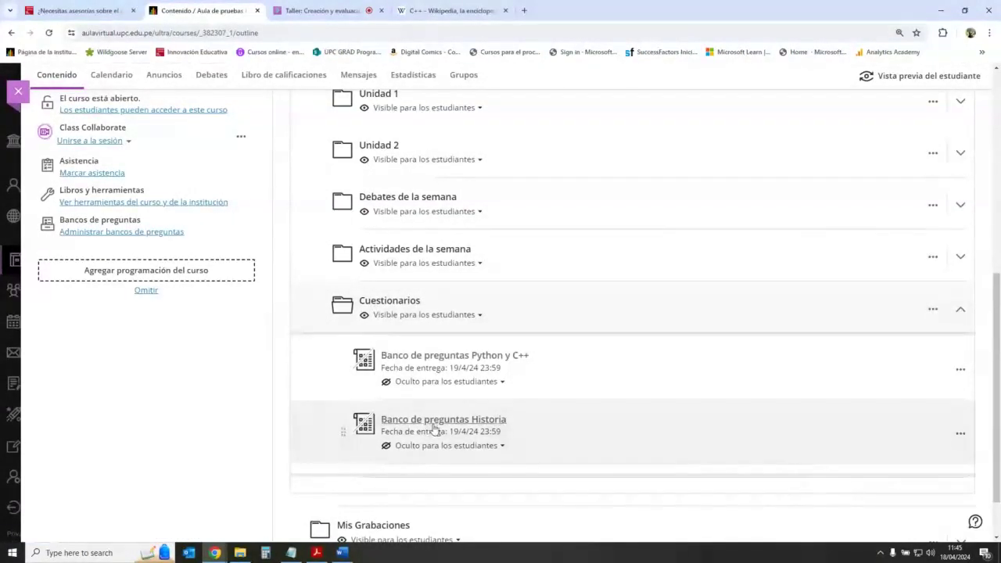
click(959, 256)
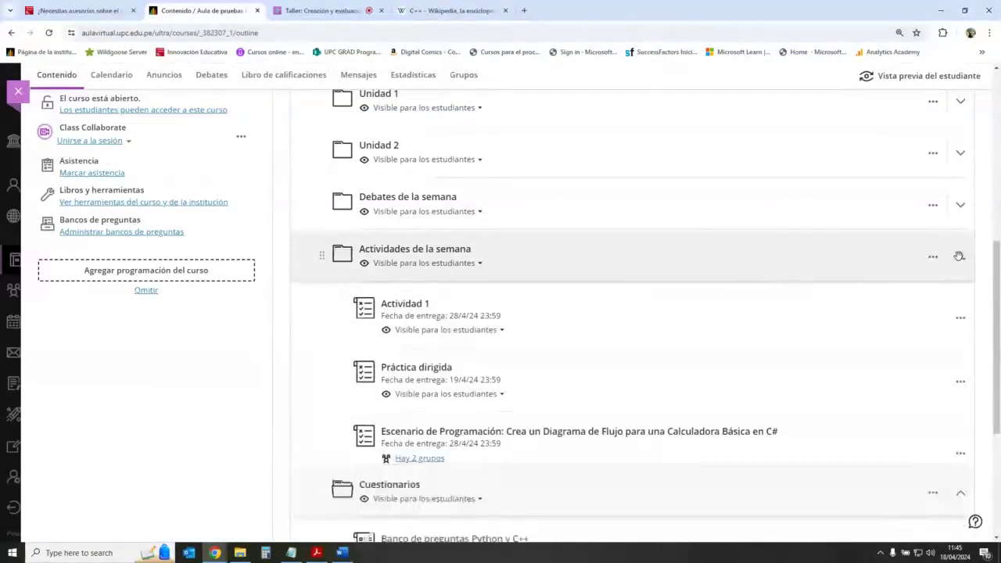
click(958, 256)
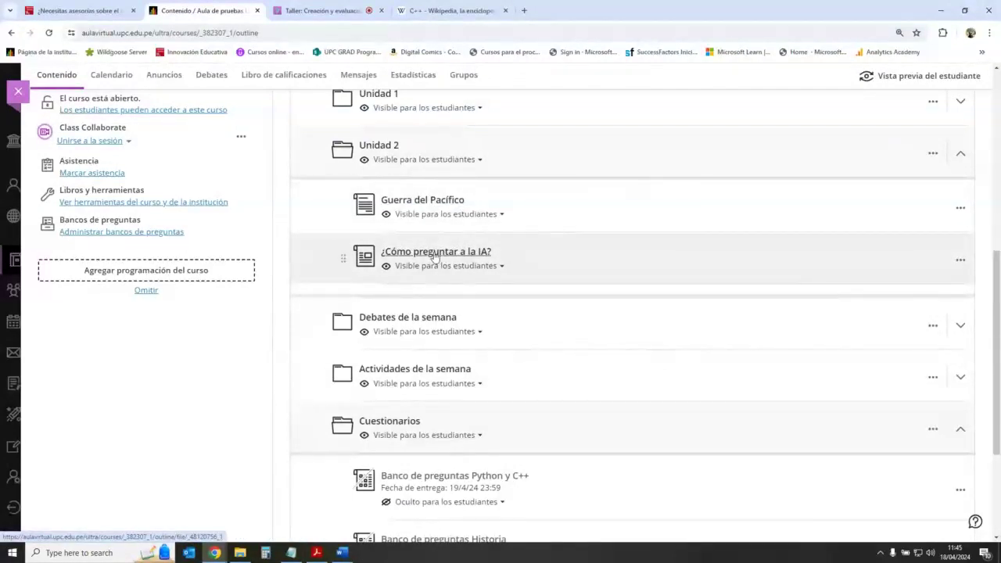
click(435, 201)
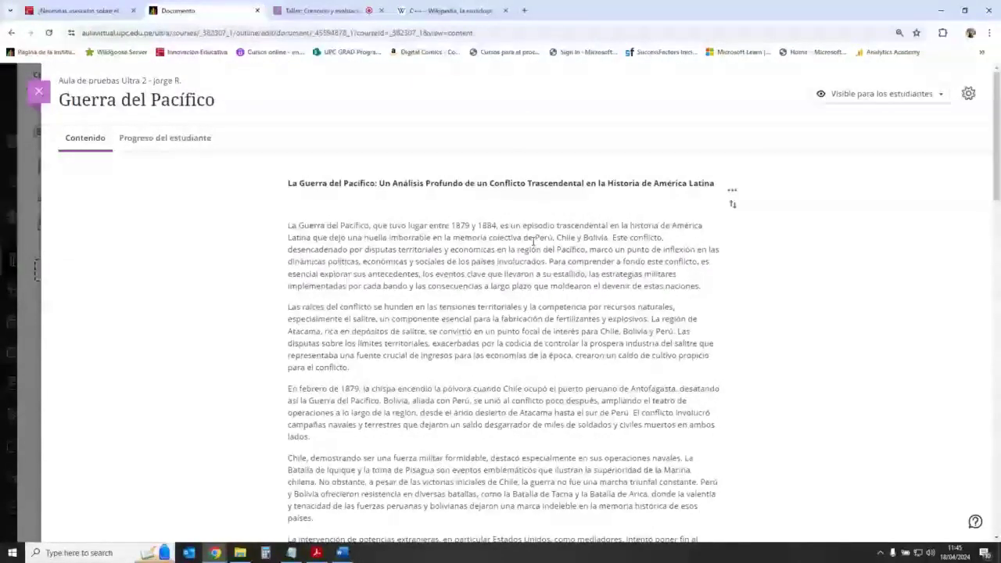
Look through the full text of the Guerra del Pacífico document, including its introductory paragraph.
scroll(510, 278, down, 2)
scroll(509, 277, down, 10)
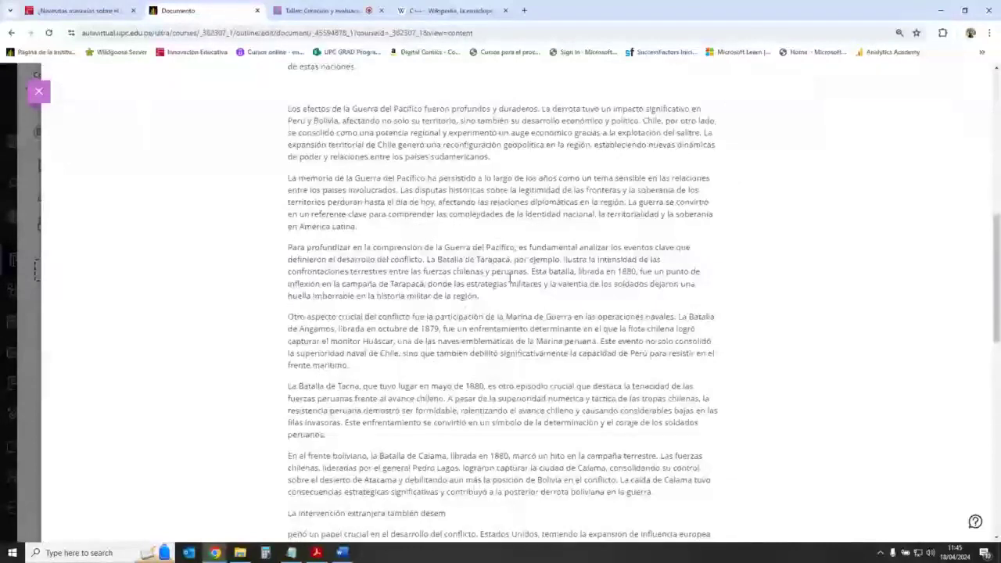
scroll(509, 278, down, 3)
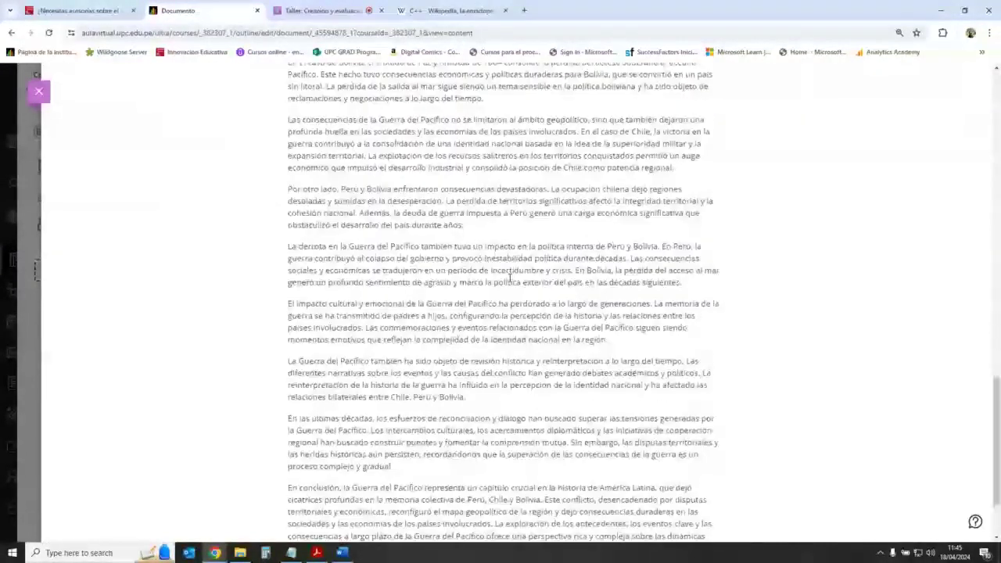
scroll(510, 278, up, 15)
scroll(509, 278, up, 5)
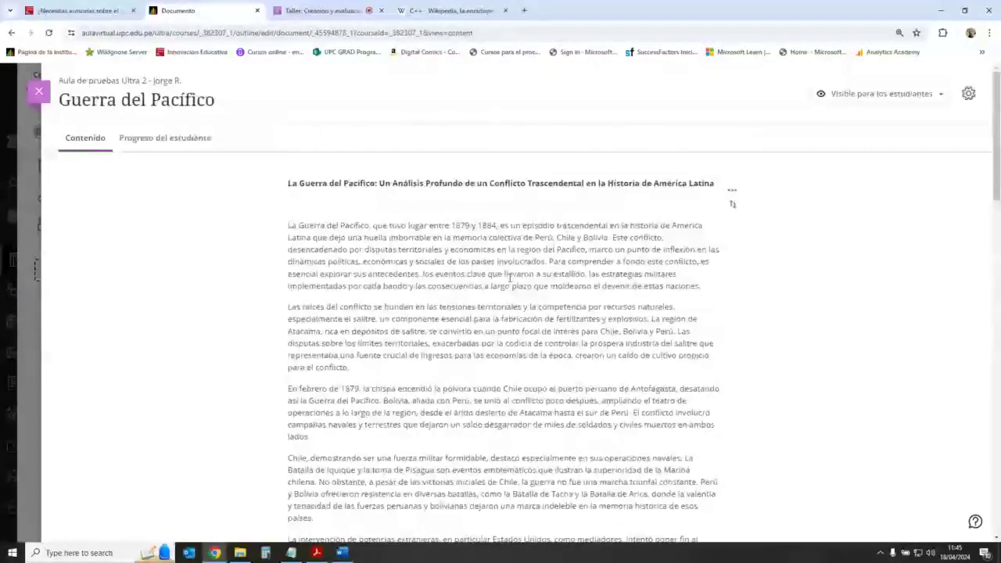
drag(299, 226, 666, 277)
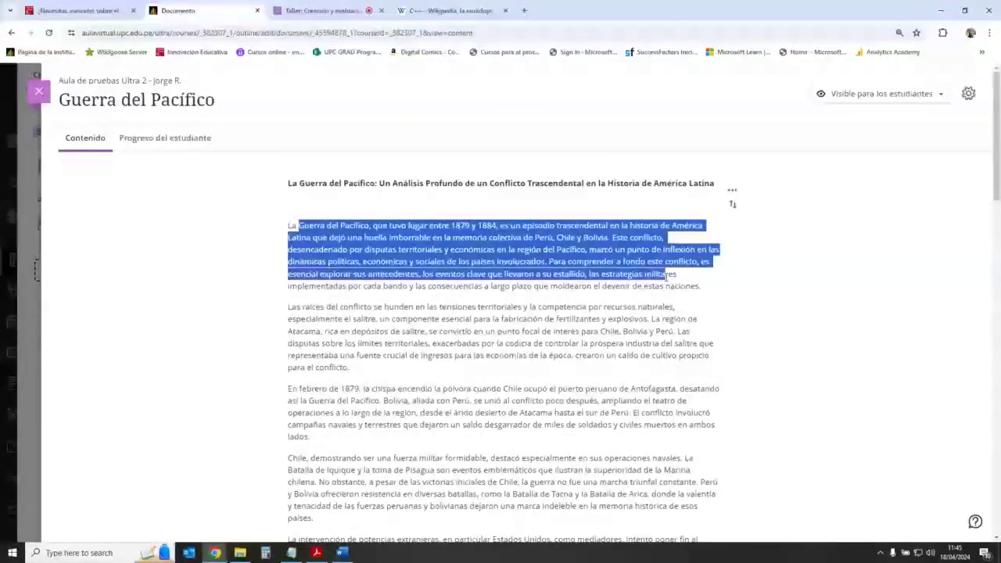
click(666, 275)
scroll(998, 229, down, 3)
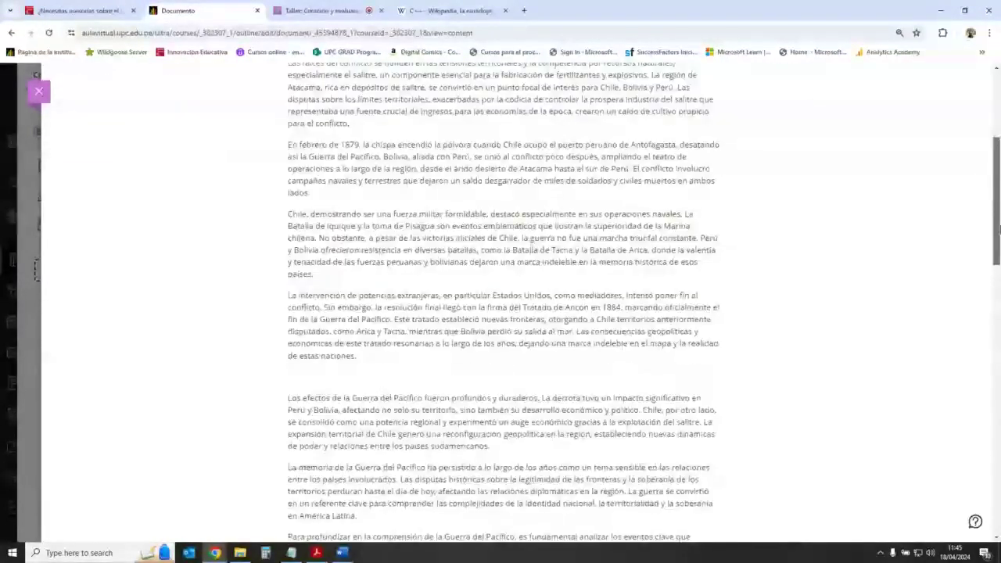
scroll(998, 266, down, 8)
drag(999, 305, 973, 104)
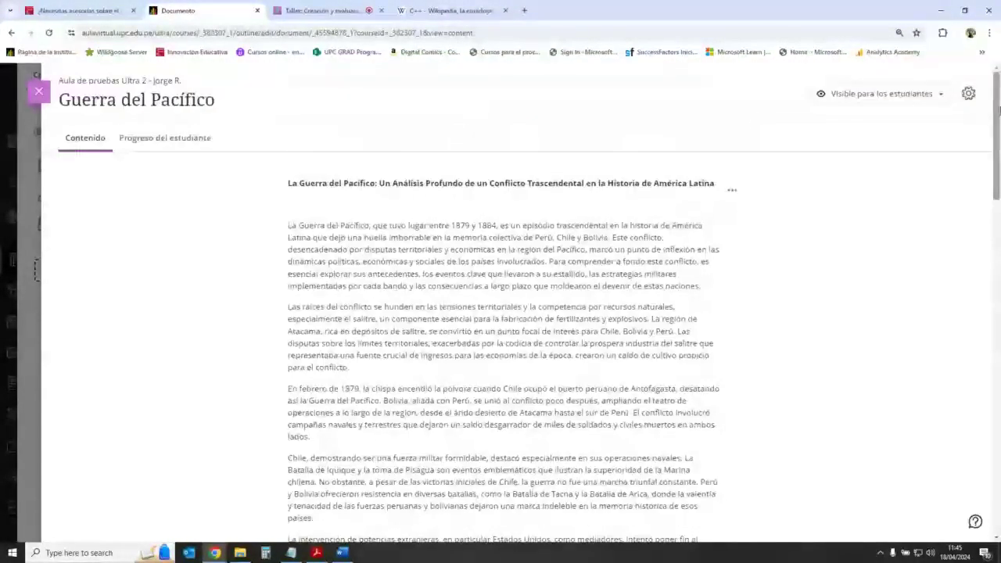
Start the automatic question bank generation offered at the end of the Guerra del Pacífico document.
scroll(1000, 231, down, 1)
scroll(999, 231, down, 10)
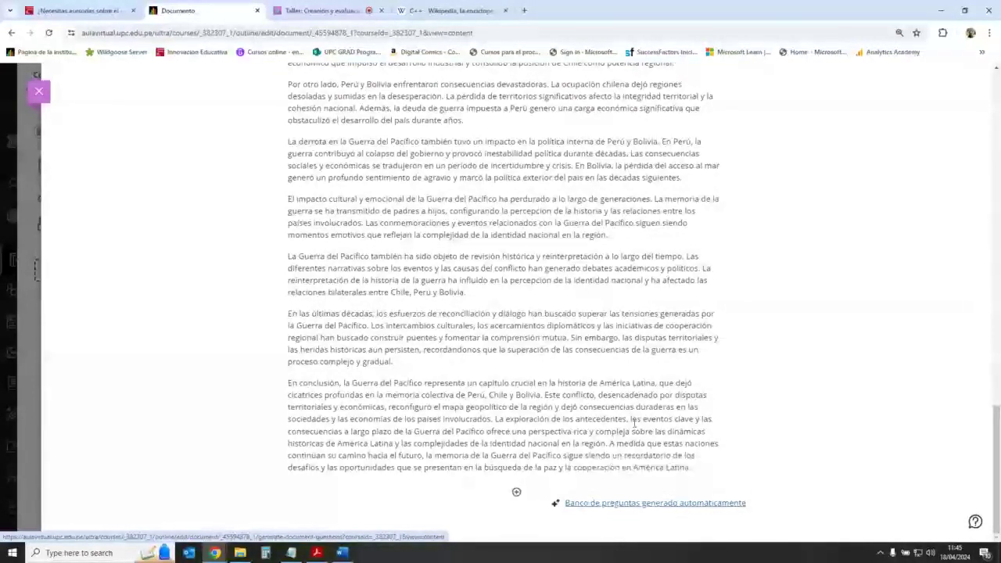
click(661, 507)
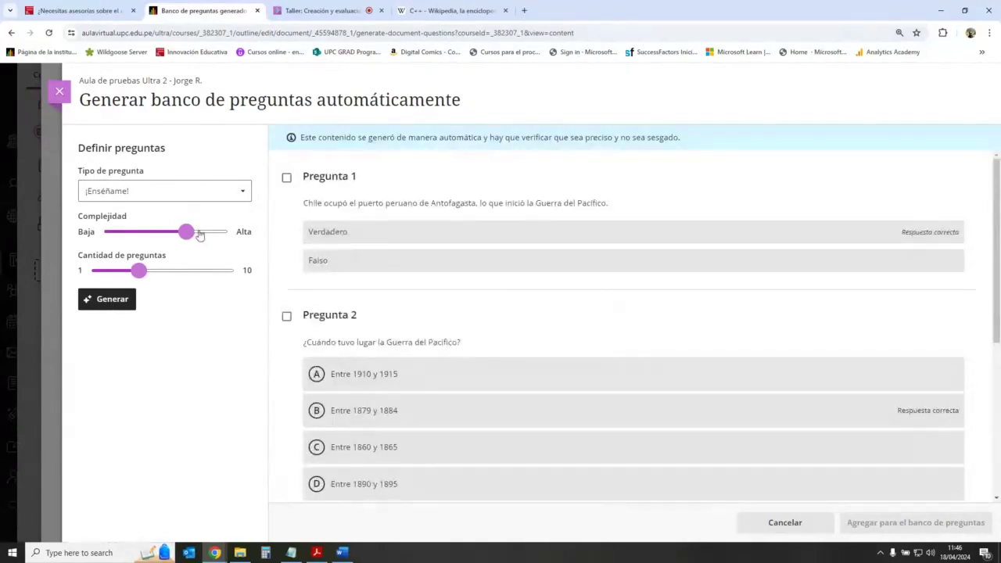
Generate 10 multiple-choice (Opción múltiple) questions from the document with the complexity set to the highest level.
drag(200, 234, 235, 233)
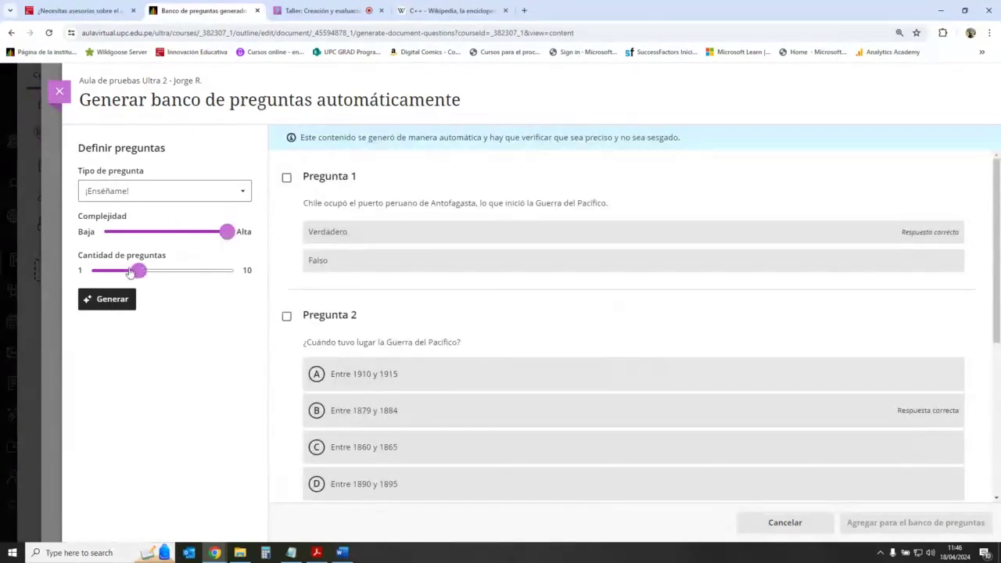
drag(131, 271, 266, 279)
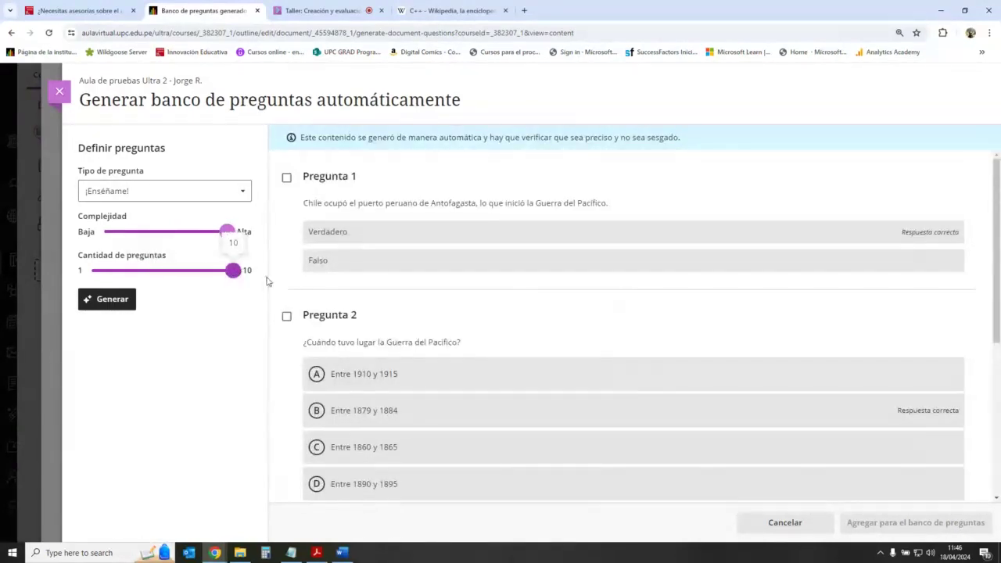
click(237, 190)
click(147, 302)
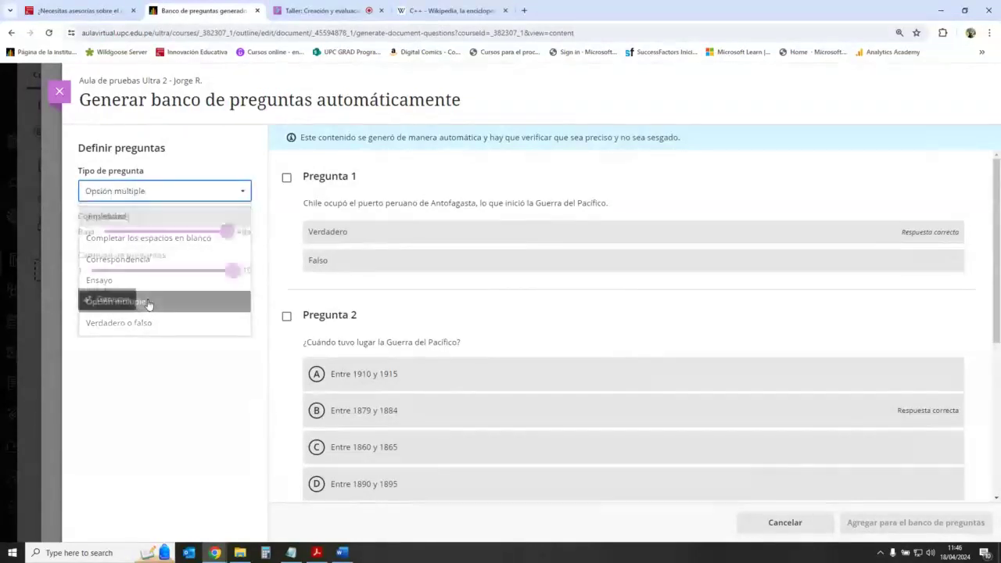
click(115, 300)
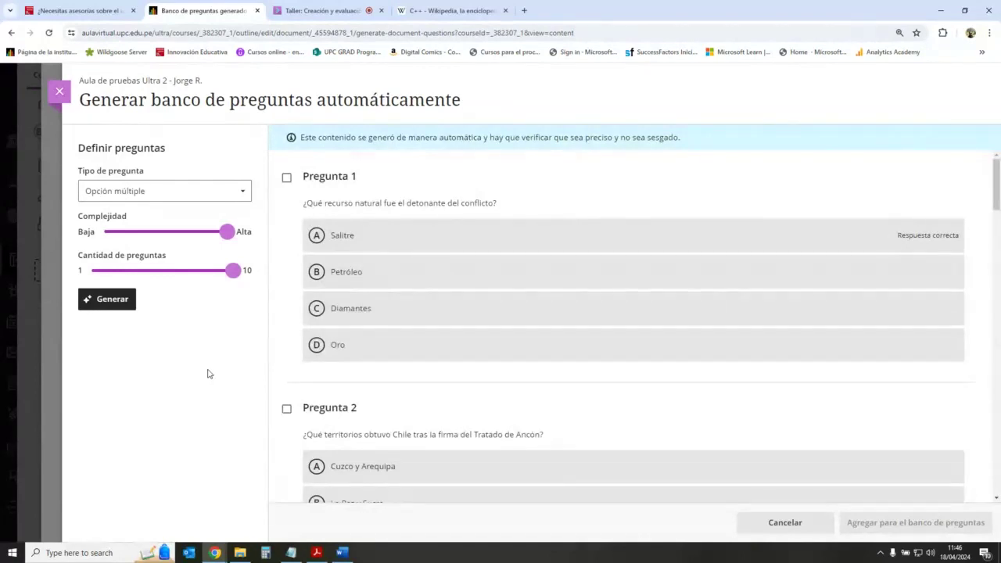
Review the generated Guerra del Pacífico questions and select questions 1 to 5 for the question bank.
scroll(998, 299, down, 3)
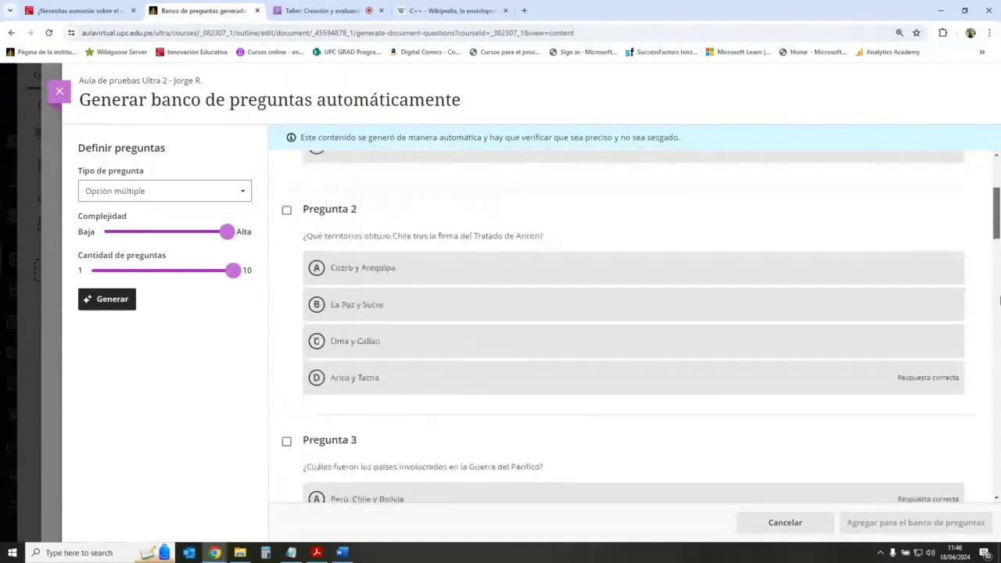
scroll(999, 299, down, 15)
scroll(998, 406, up, 20)
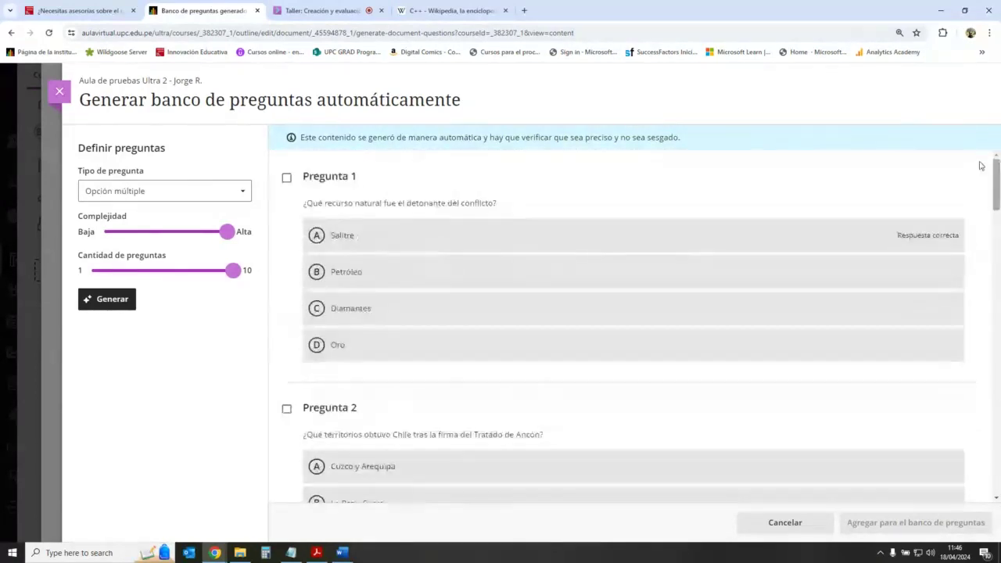
click(286, 177)
scroll(291, 328, down, 1)
click(286, 319)
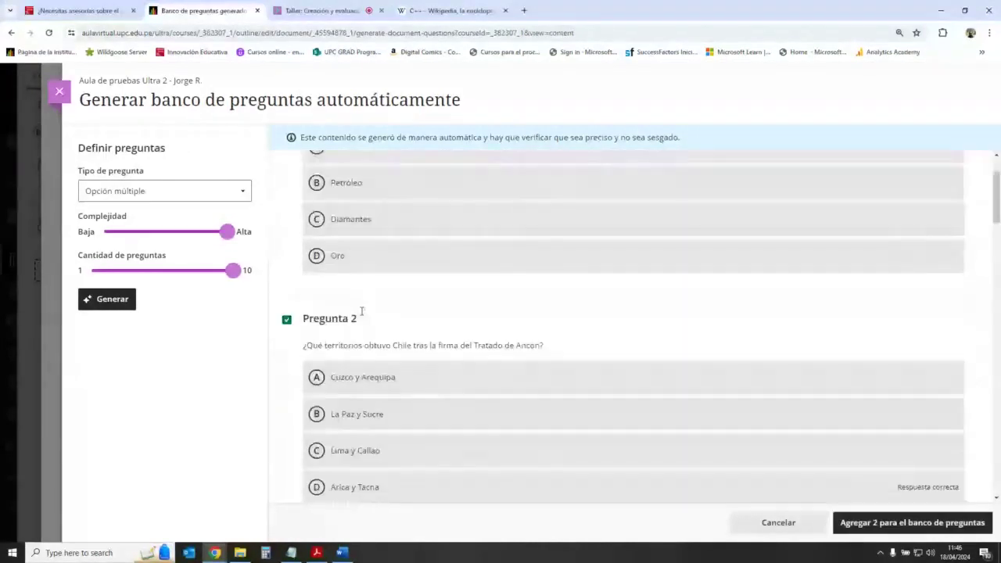
scroll(295, 352, down, 2)
click(286, 379)
scroll(383, 337, down, 2)
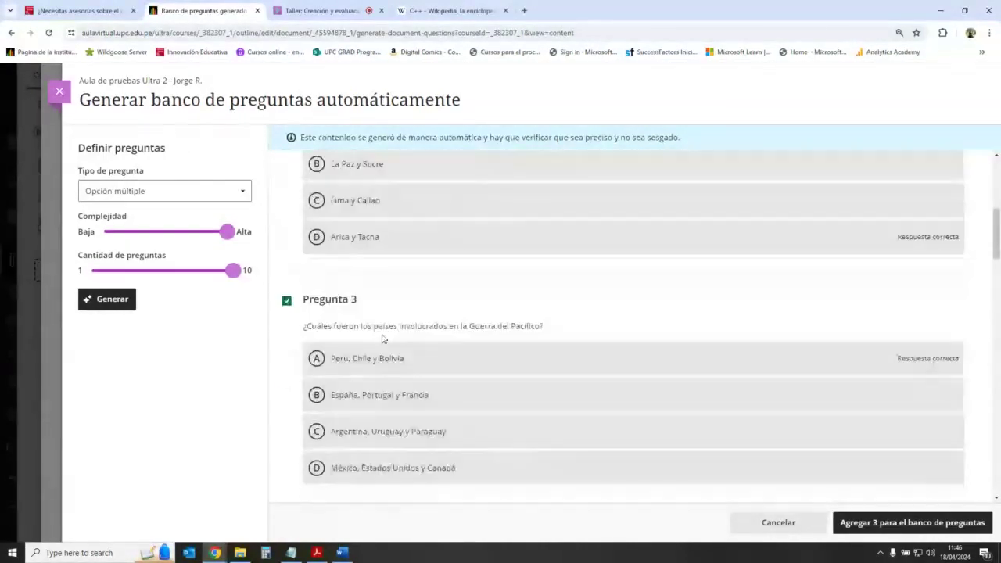
click(286, 454)
scroll(376, 352, down, 3)
click(286, 425)
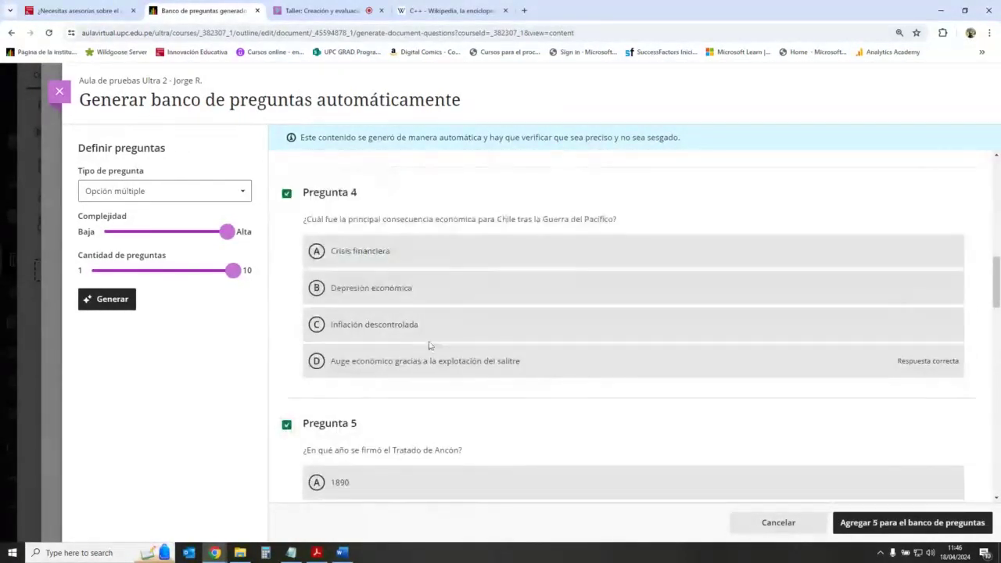
Include questions 6 to 10 in the selection and go back to the first question.
scroll(429, 344, down, 3)
click(286, 396)
scroll(391, 352, down, 3)
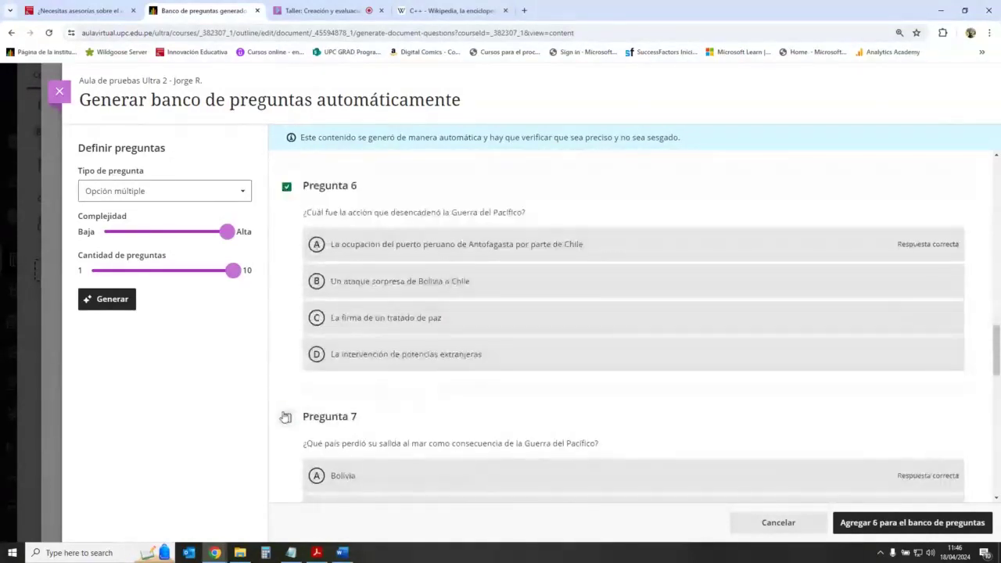
click(286, 416)
scroll(404, 357, down, 3)
click(286, 388)
scroll(433, 350, down, 3)
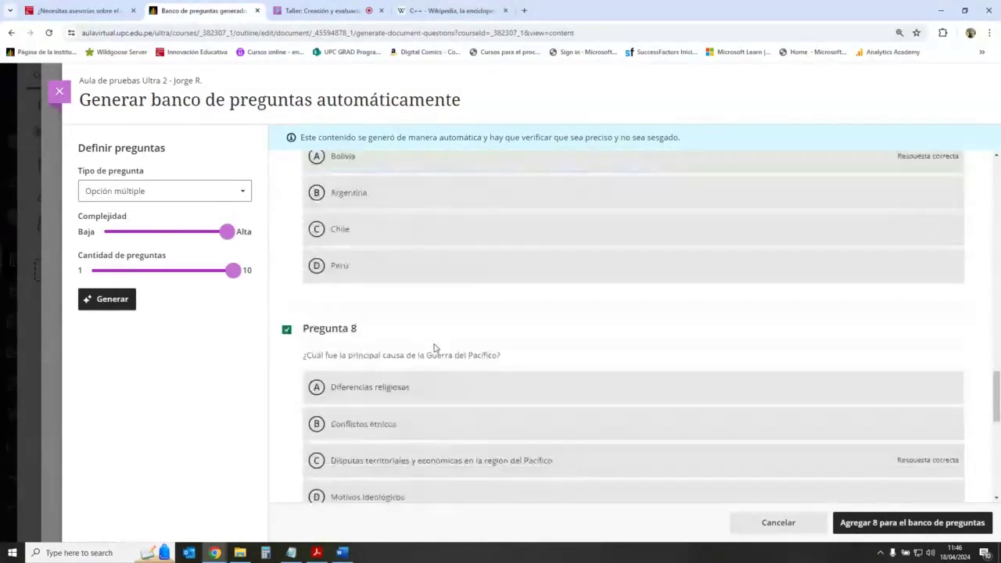
click(286, 411)
scroll(389, 355, down, 1)
scroll(389, 355, down, 3)
click(286, 431)
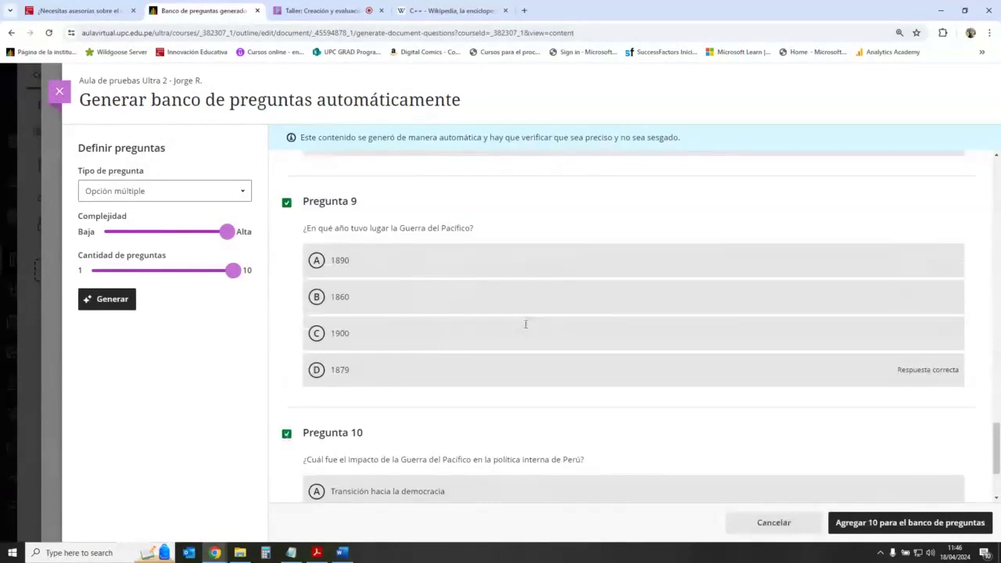
scroll(525, 323, down, 2)
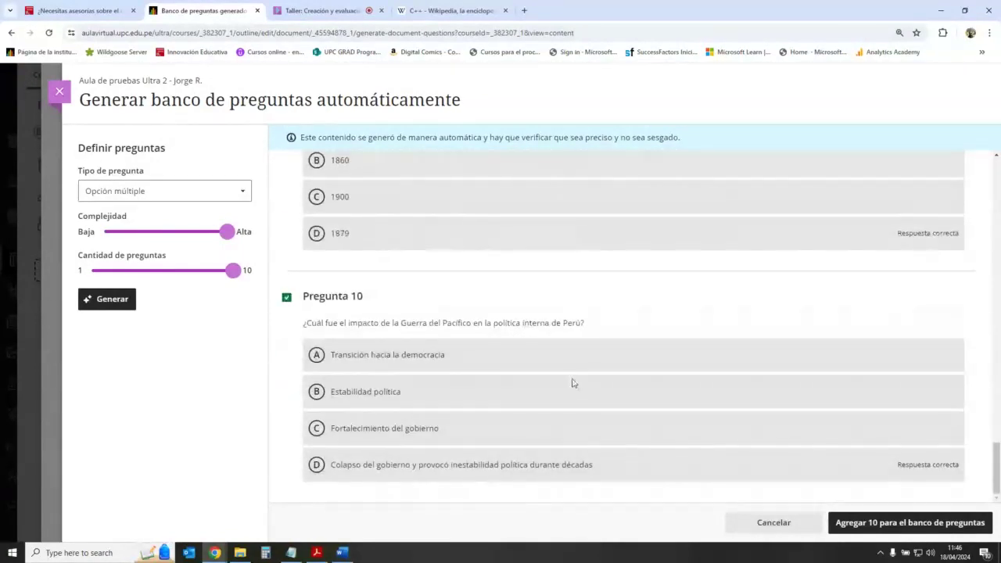
drag(996, 468, 997, 181)
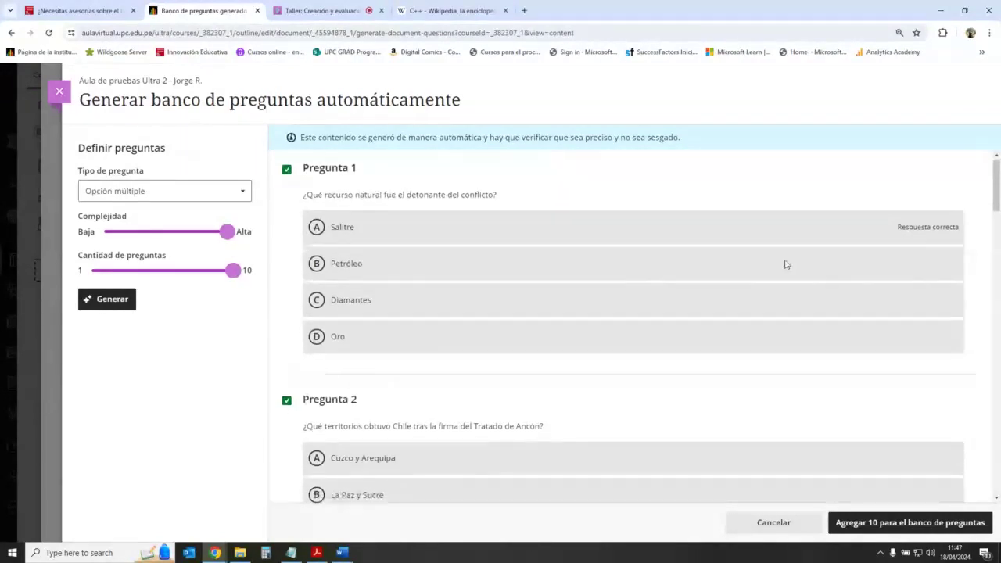
Recheck the generated Guerra del Pacífico questions, add all 10 to the question bank, and close the document.
scroll(785, 264, down, 12)
scroll(764, 229, down, 12)
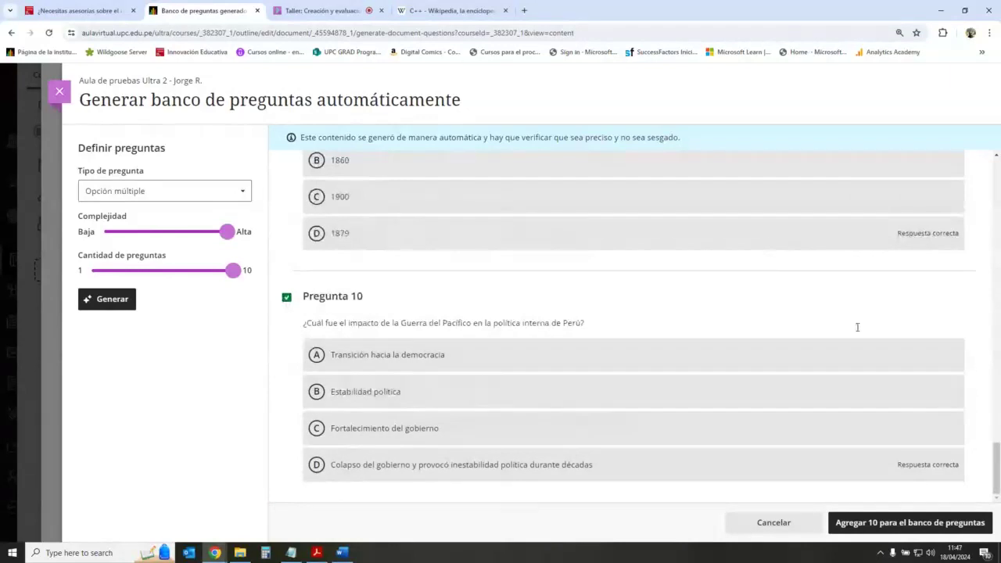
scroll(999, 395, up, 1)
scroll(998, 395, up, 20)
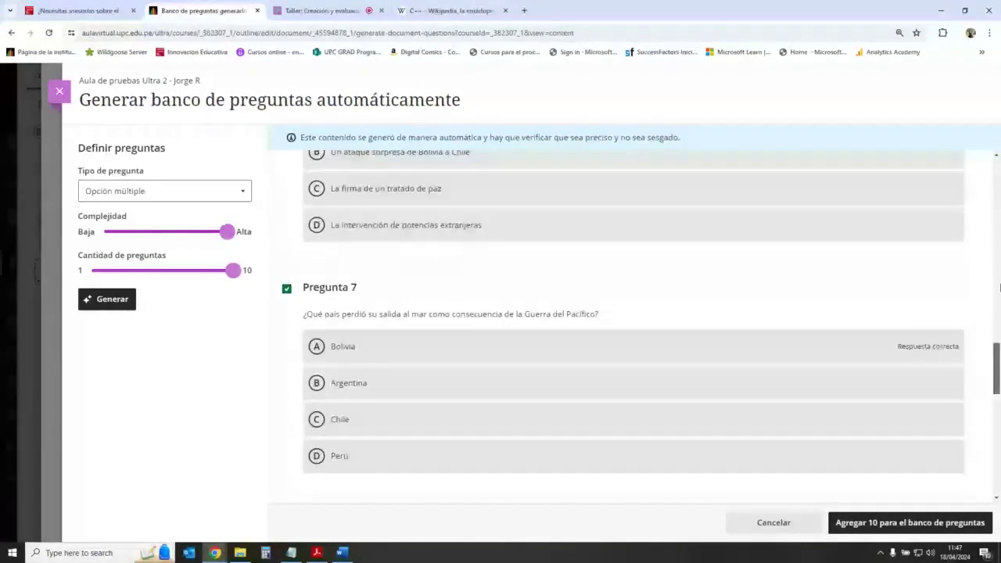
scroll(623, 372, down, 20)
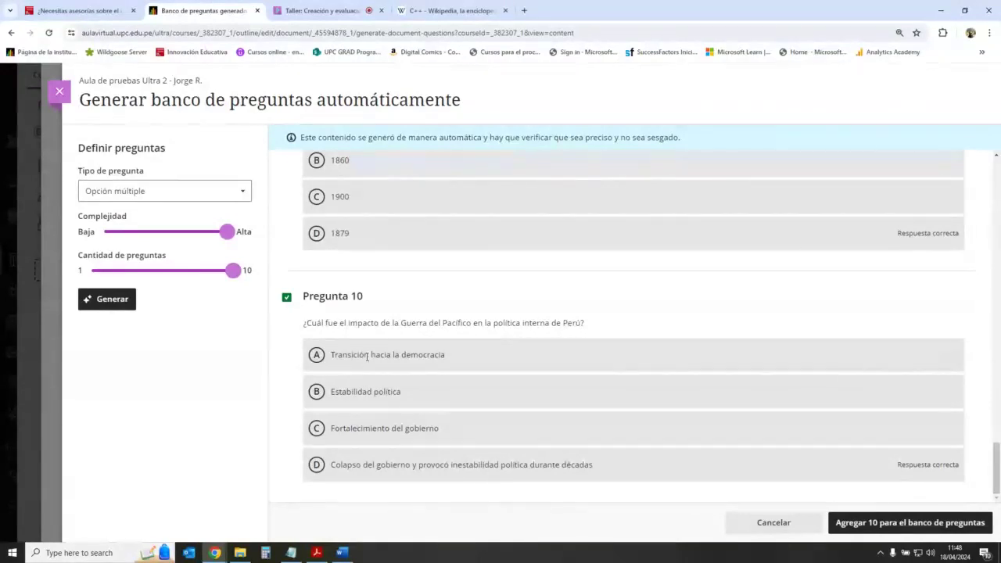
click(925, 530)
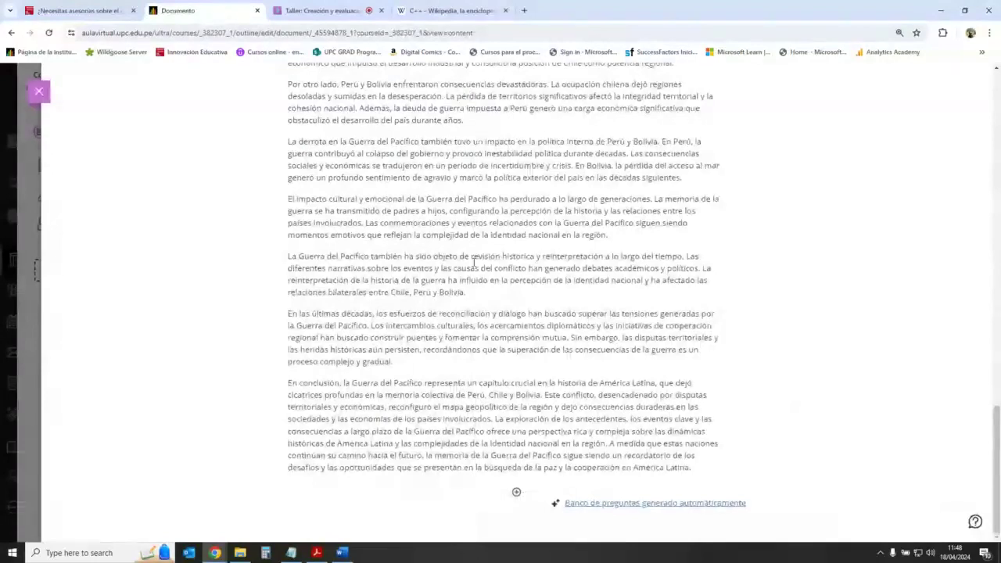
scroll(717, 292, up, 5)
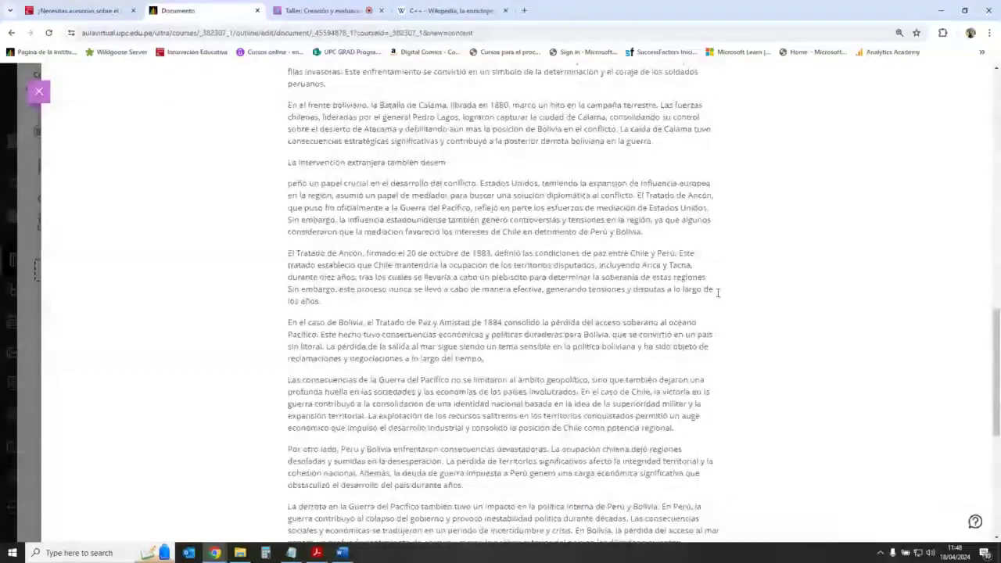
scroll(717, 292, up, 10)
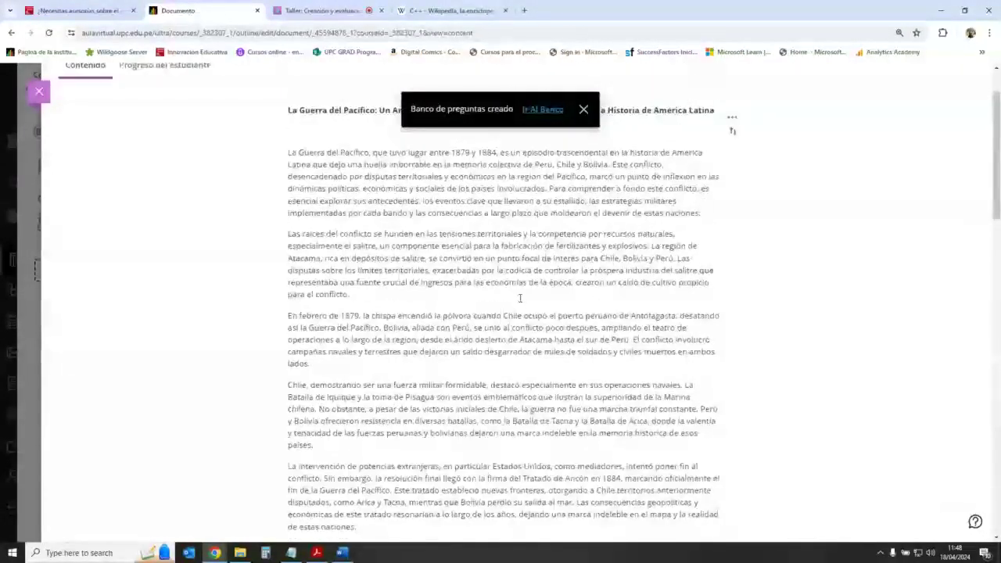
scroll(519, 298, up, 3)
click(39, 91)
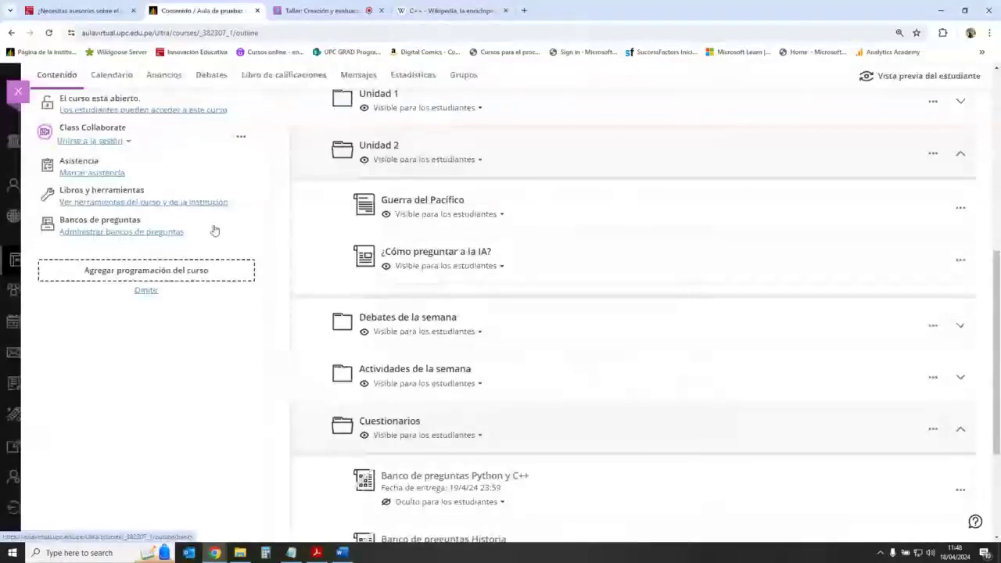
Open "Banco generado (Guerra del Pacífico) 18/4/24" in the course's question banks, review its questions, and return to the course content.
click(160, 233)
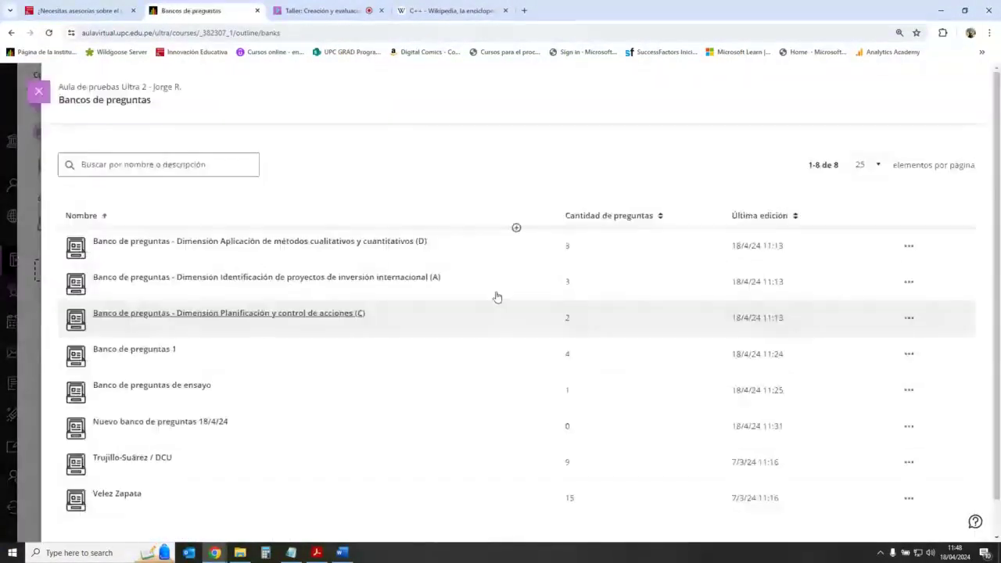
scroll(487, 283, down, 1)
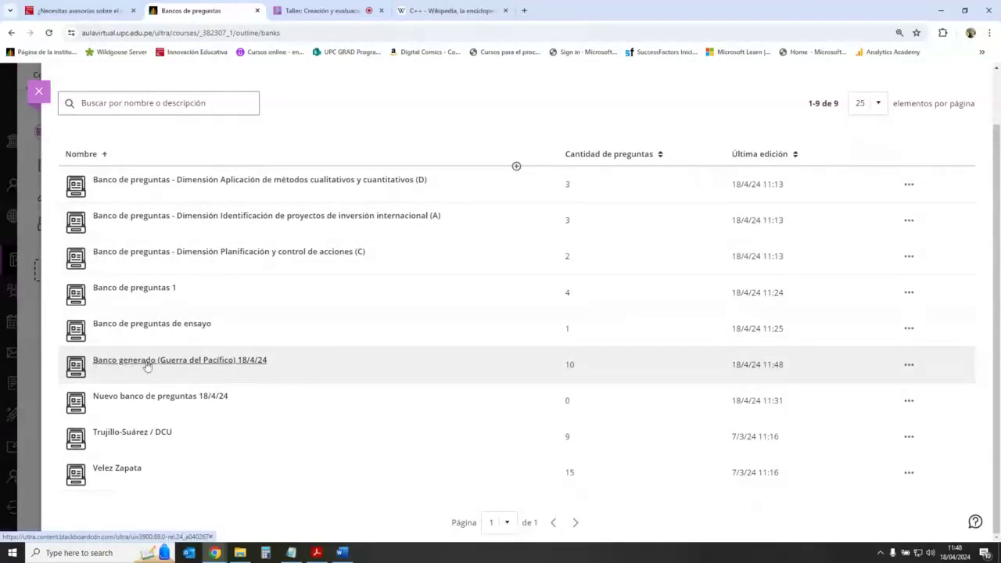
click(244, 365)
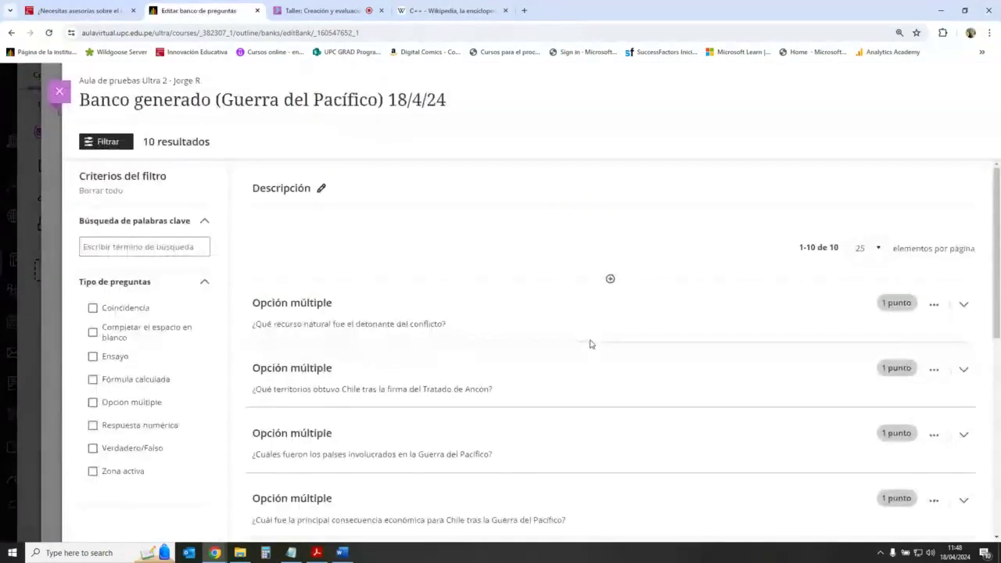
scroll(590, 344, down, 2)
scroll(590, 344, down, 3)
scroll(590, 343, up, 8)
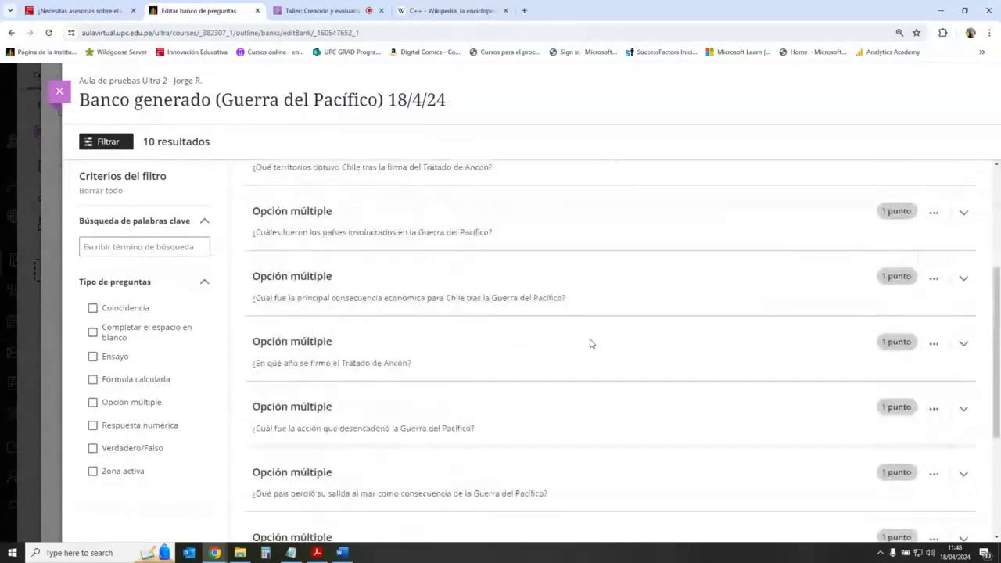
click(59, 91)
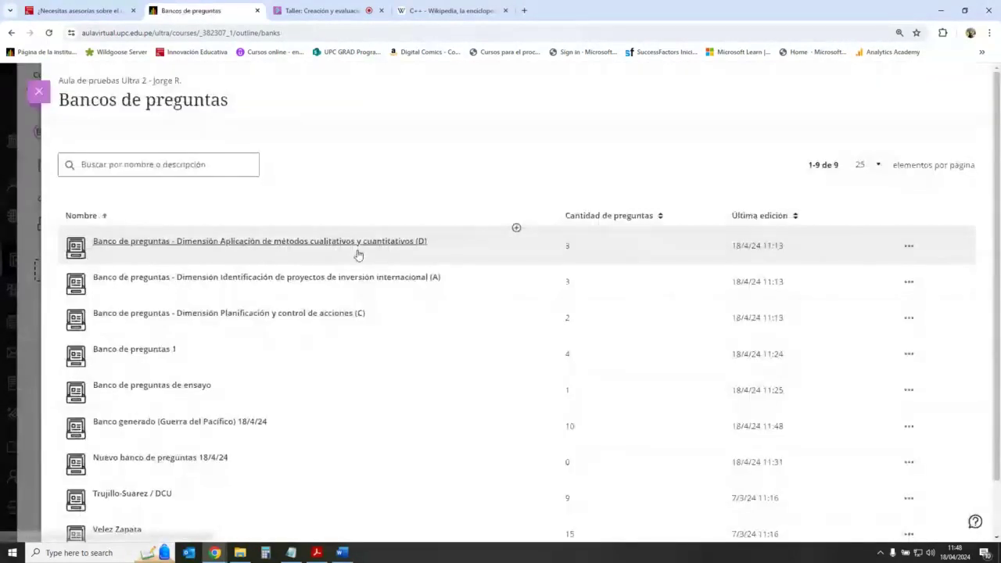
click(38, 90)
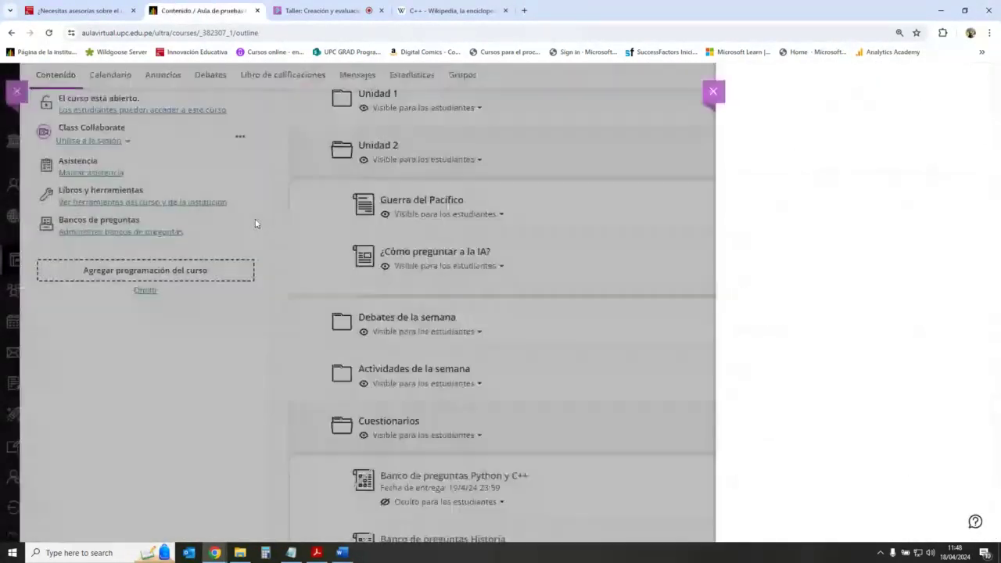
Edit the exam "Banco de preguntas Historia" in the Cuestionarios folder and rename it "Banco de preguntas IA".
scroll(347, 266, up, 2)
scroll(638, 319, down, 5)
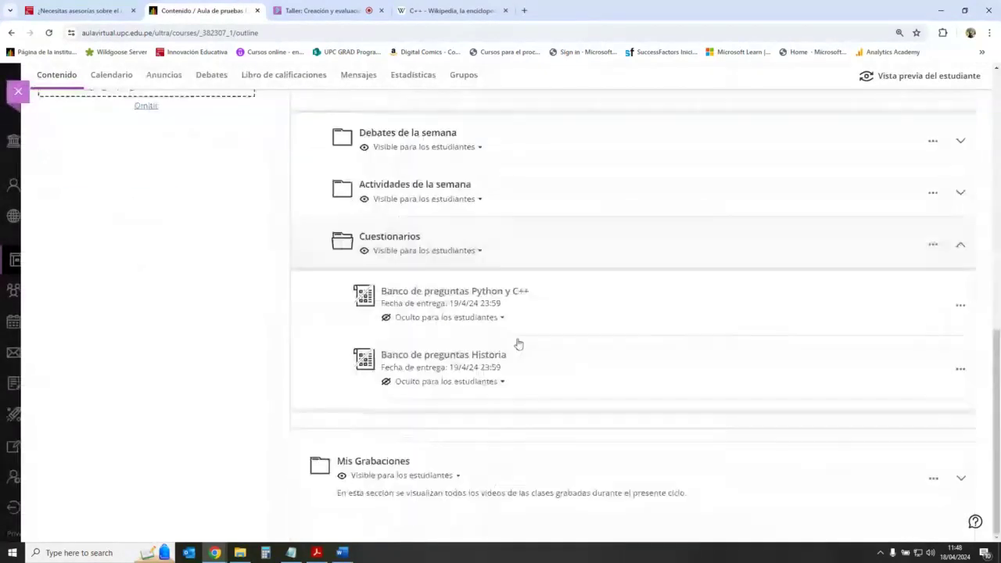
click(960, 372)
click(856, 391)
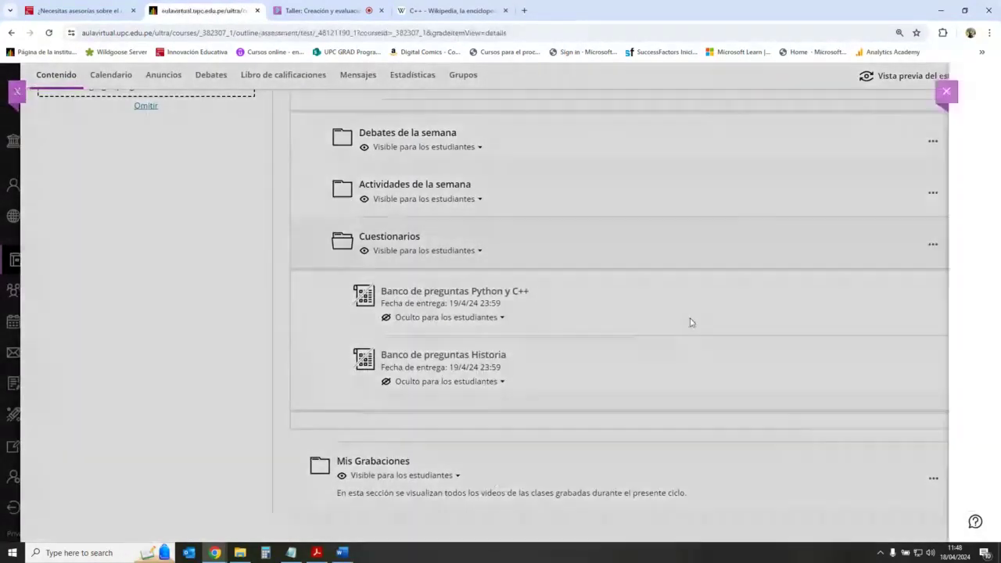
click(312, 100)
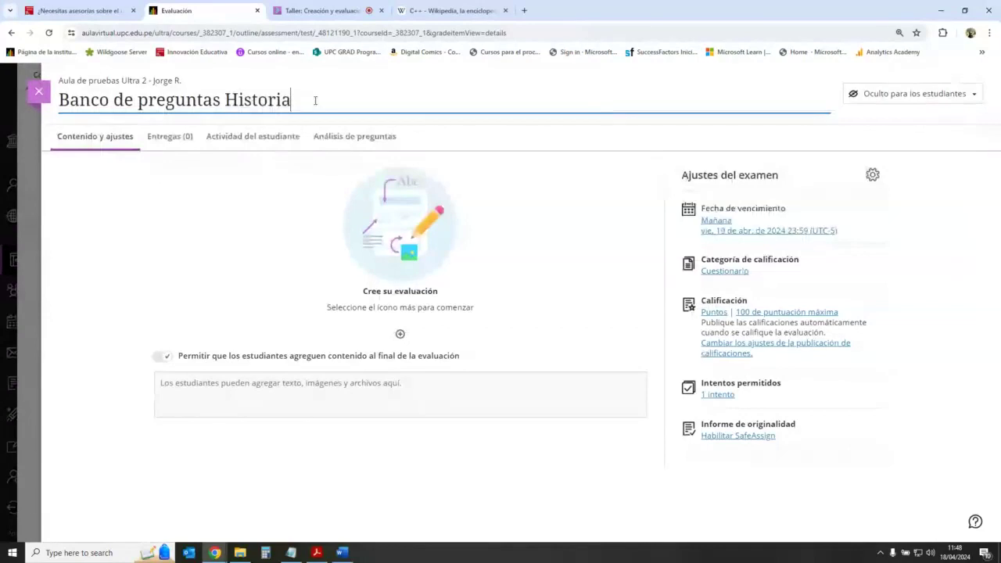
drag(318, 100, 226, 99)
text(IA)
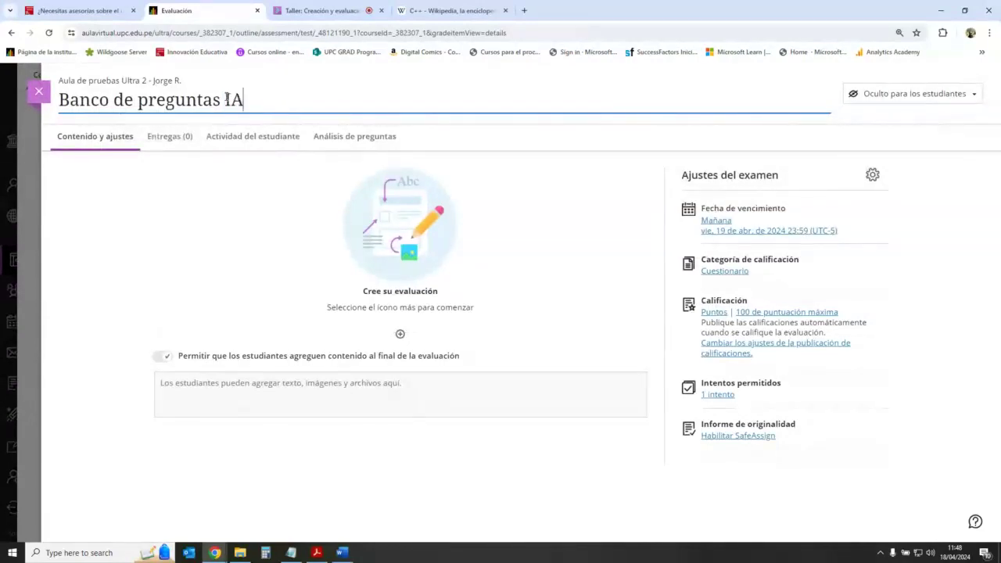
click(974, 199)
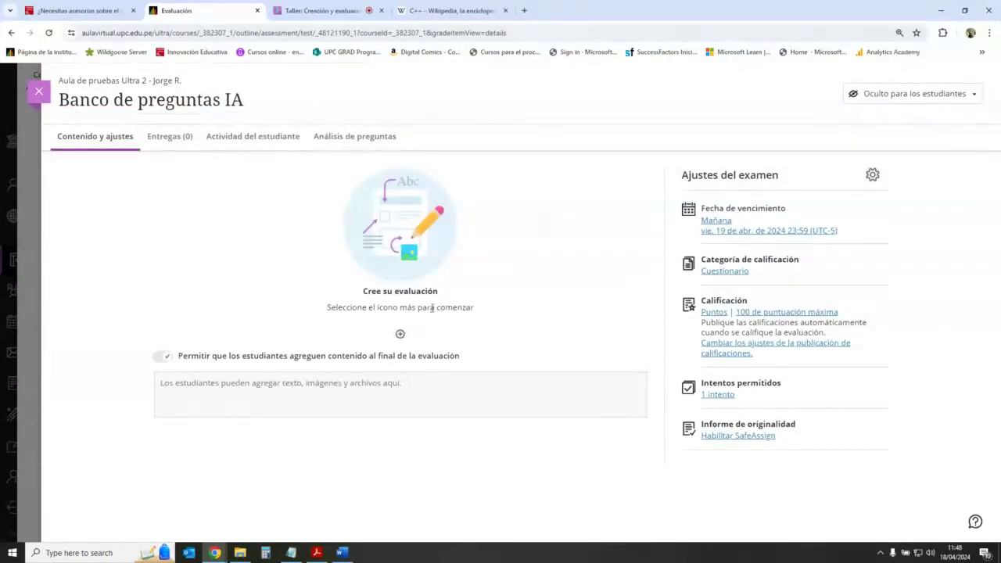
click(400, 334)
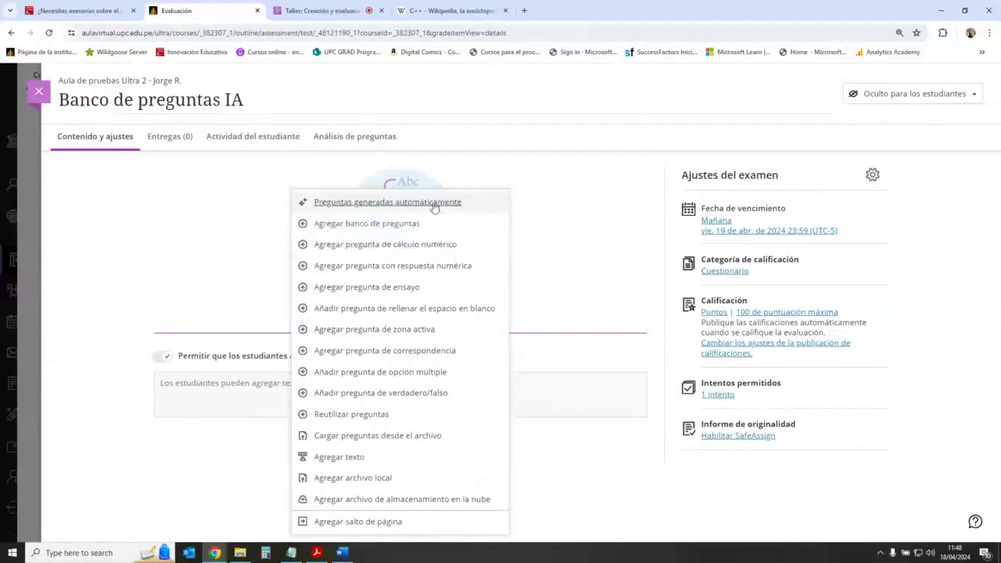
click(435, 203)
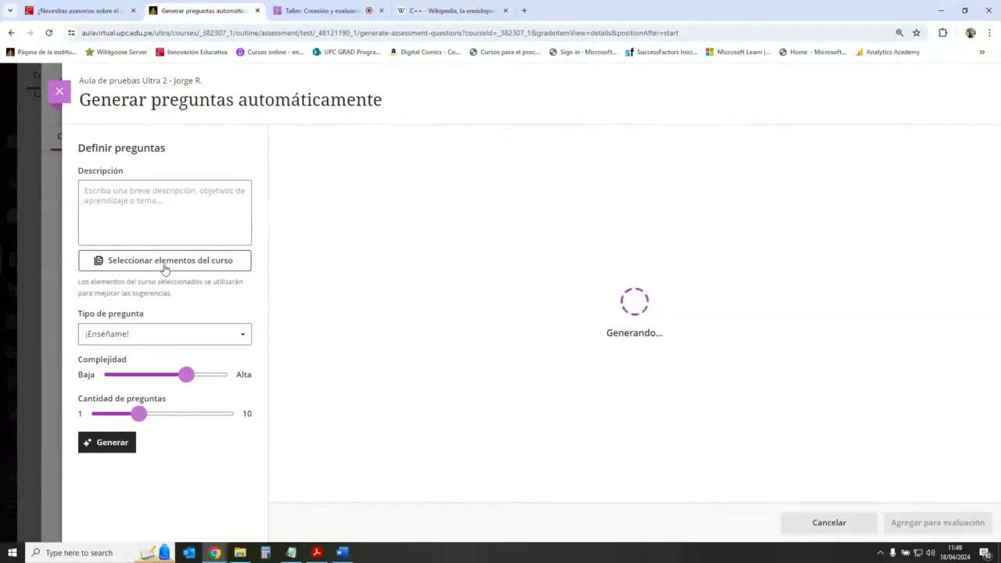
click(59, 92)
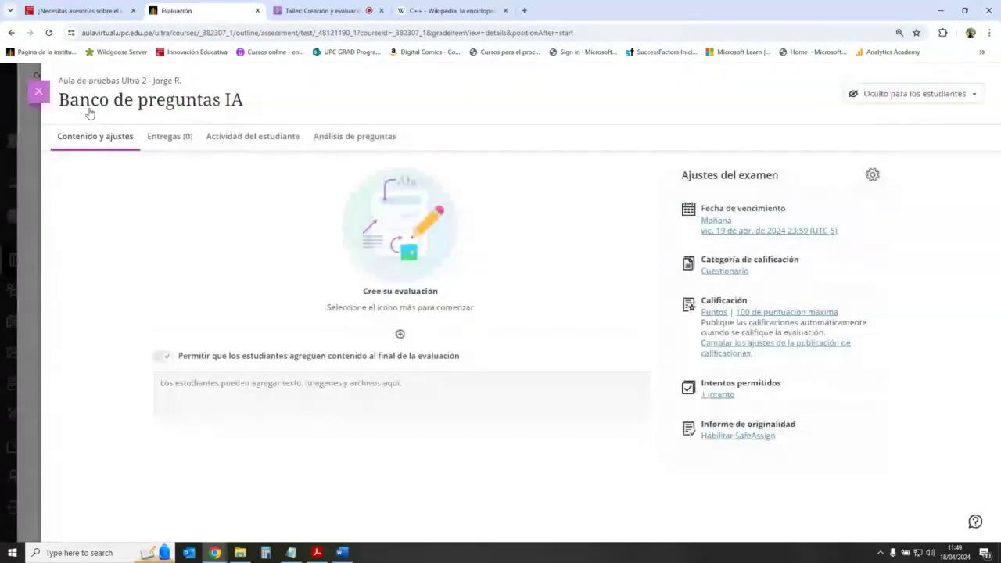
click(38, 91)
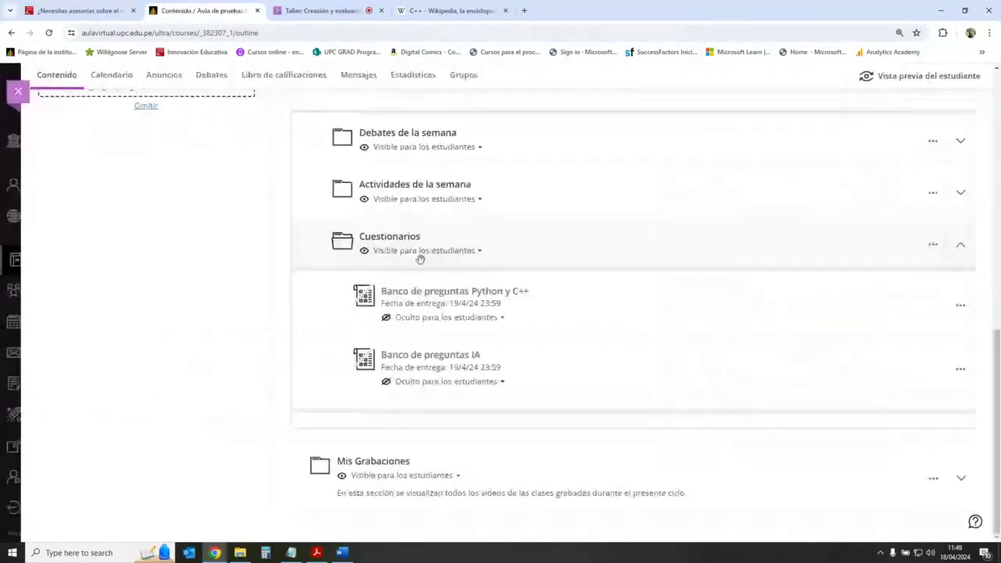
Try the automatic generation of learning modules from the top of the course content and discard the suggested modules.
scroll(666, 278, up, 8)
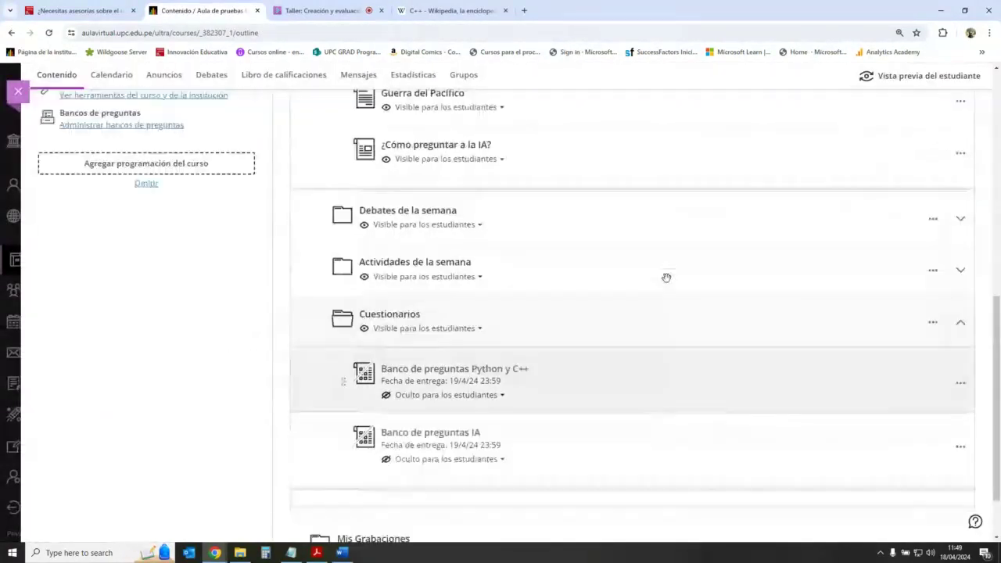
scroll(667, 278, up, 1)
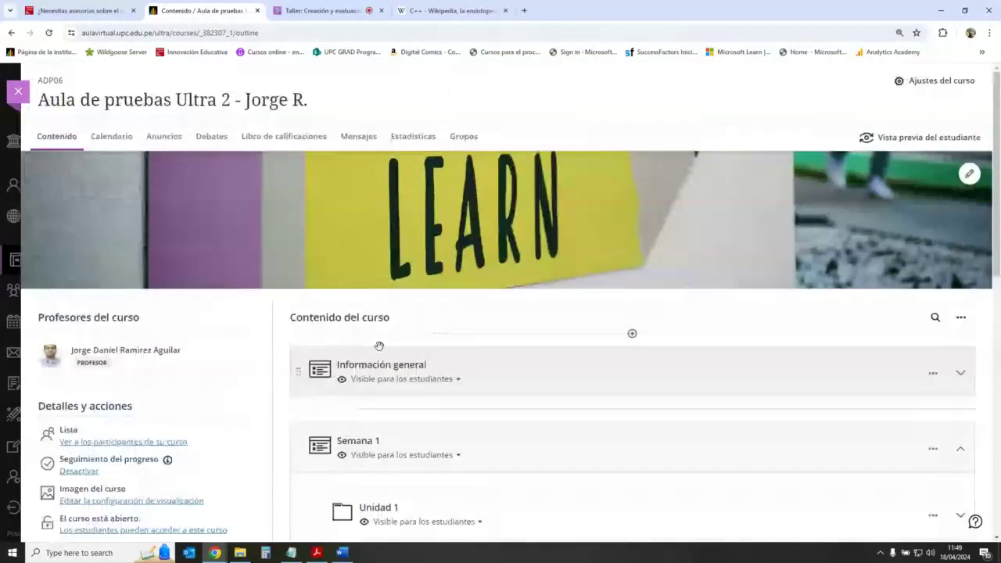
click(632, 335)
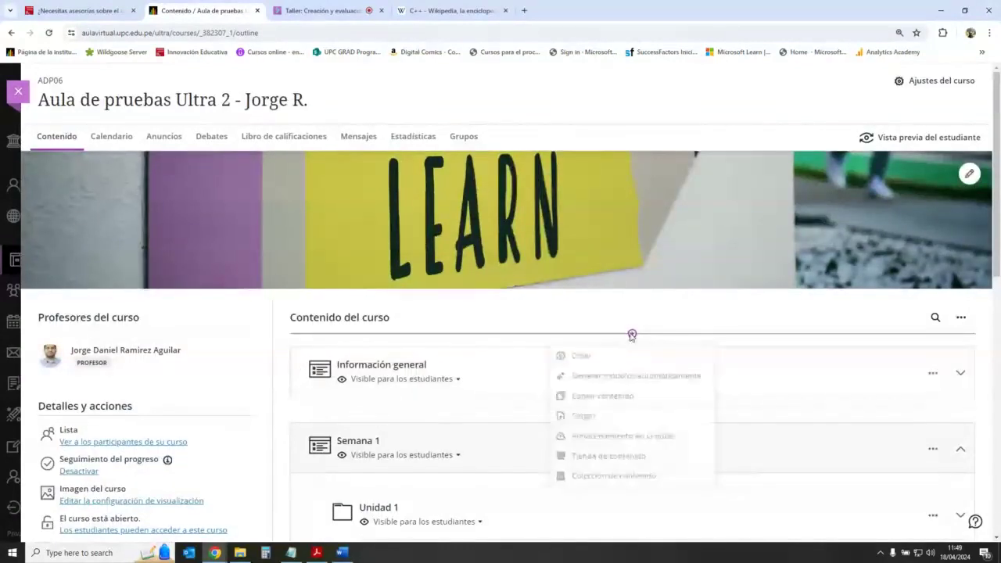
click(666, 380)
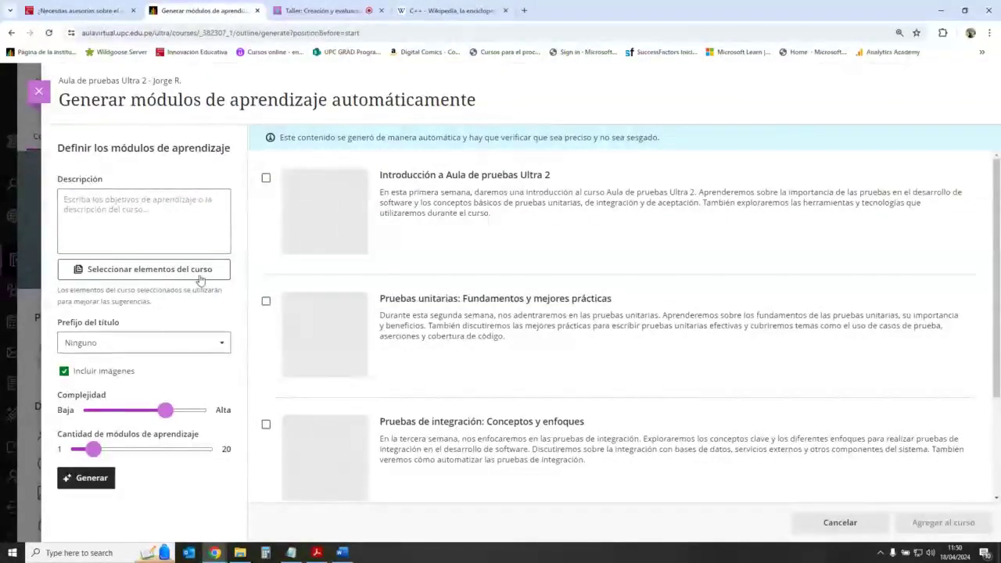
click(38, 91)
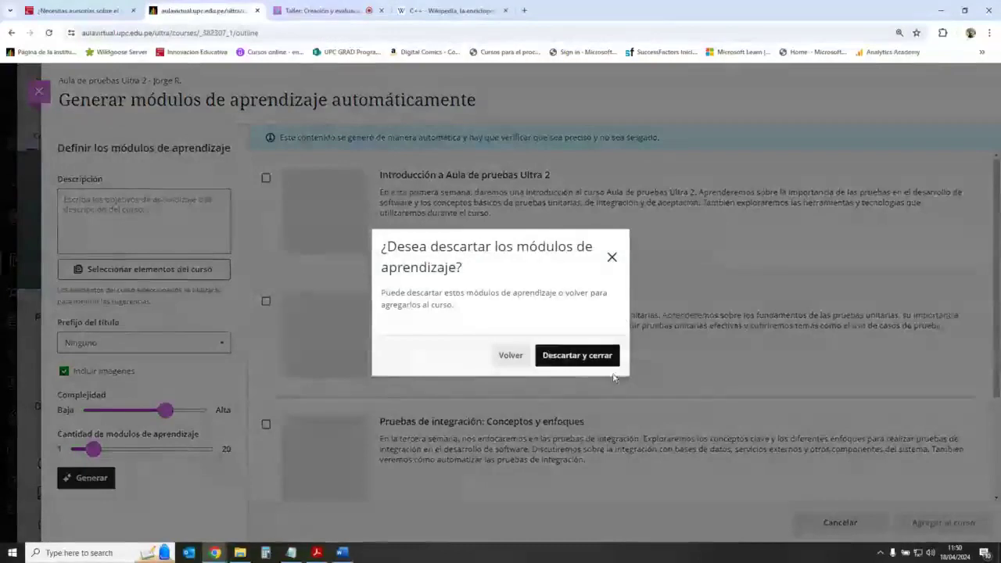
click(579, 354)
Open the exam "Banco de preguntas IA" in the Cuestionarios folder and start adding automatically generated questions.
scroll(671, 389, down, 2)
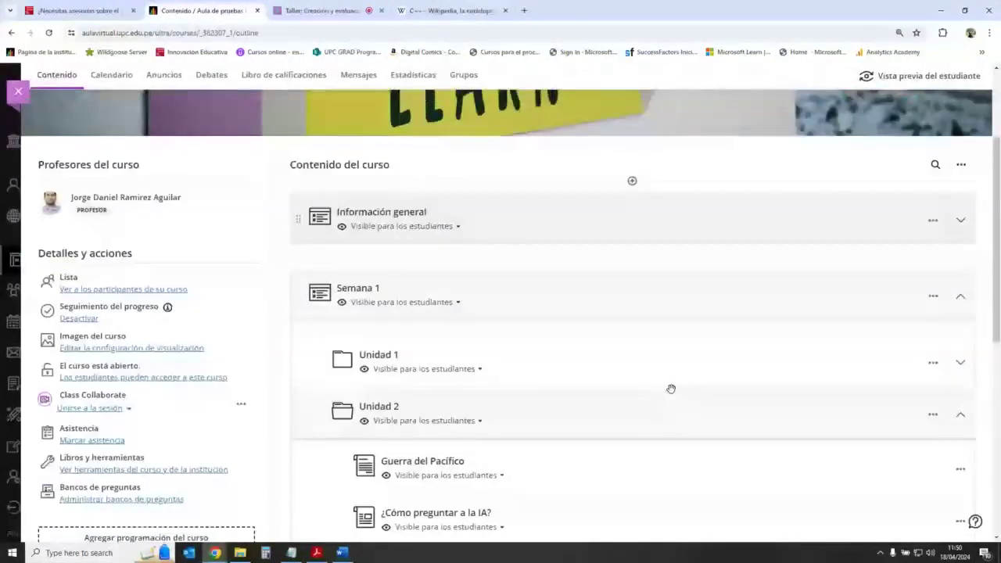
scroll(671, 389, down, 5)
click(534, 364)
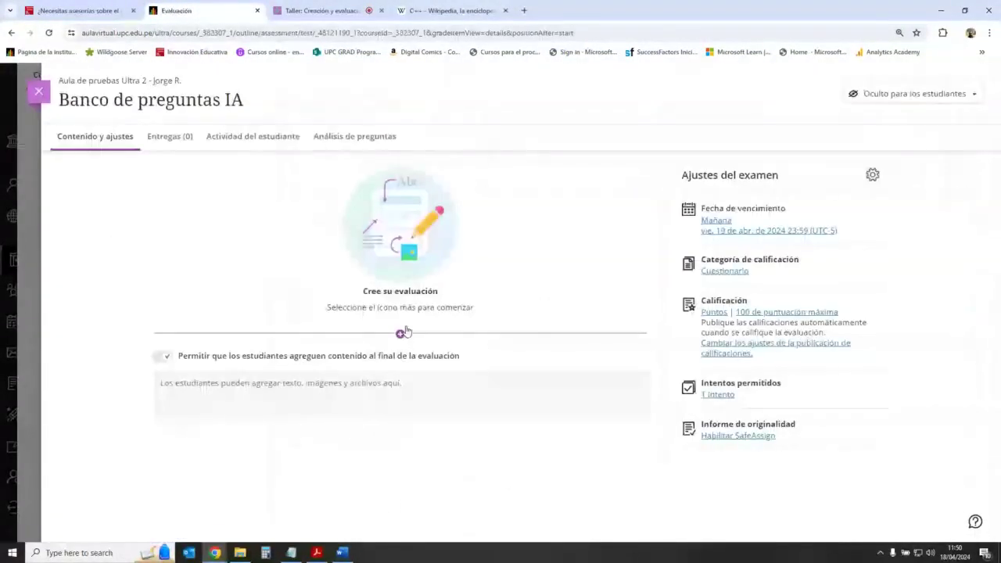
click(401, 333)
click(391, 201)
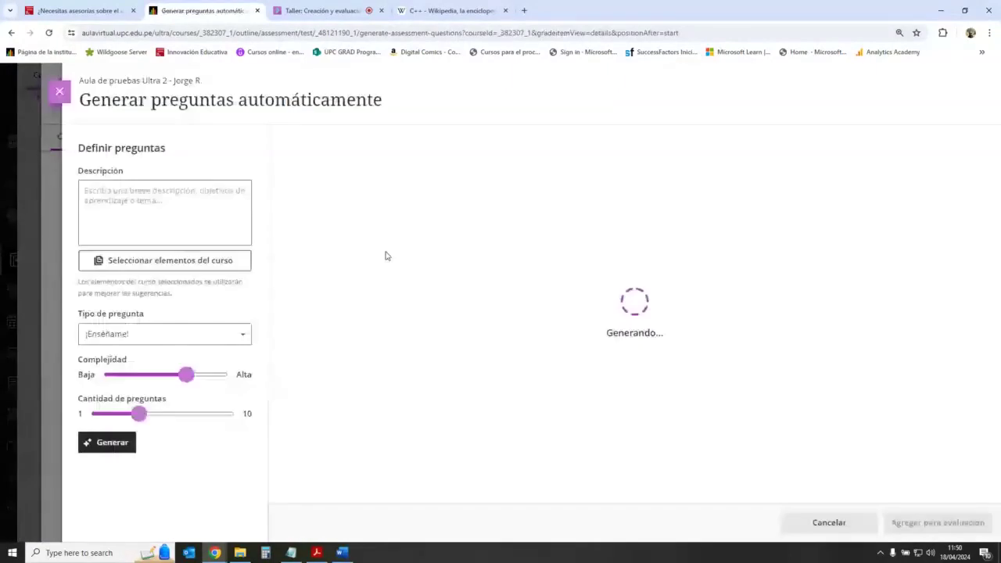
Enter "Genera un cuestionario de preguntas" as the description for the automatically generated questions.
click(174, 201)
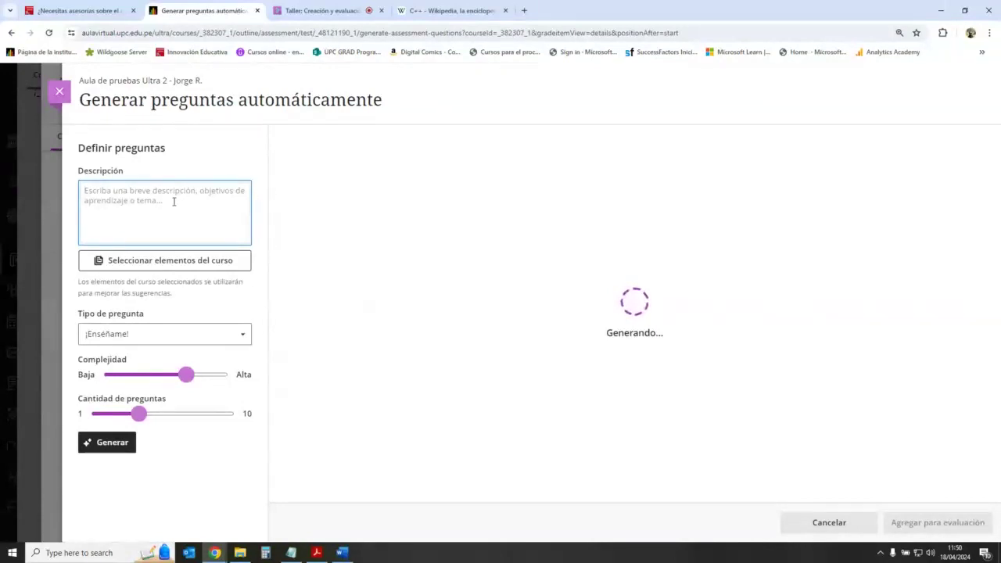
text(Genera)
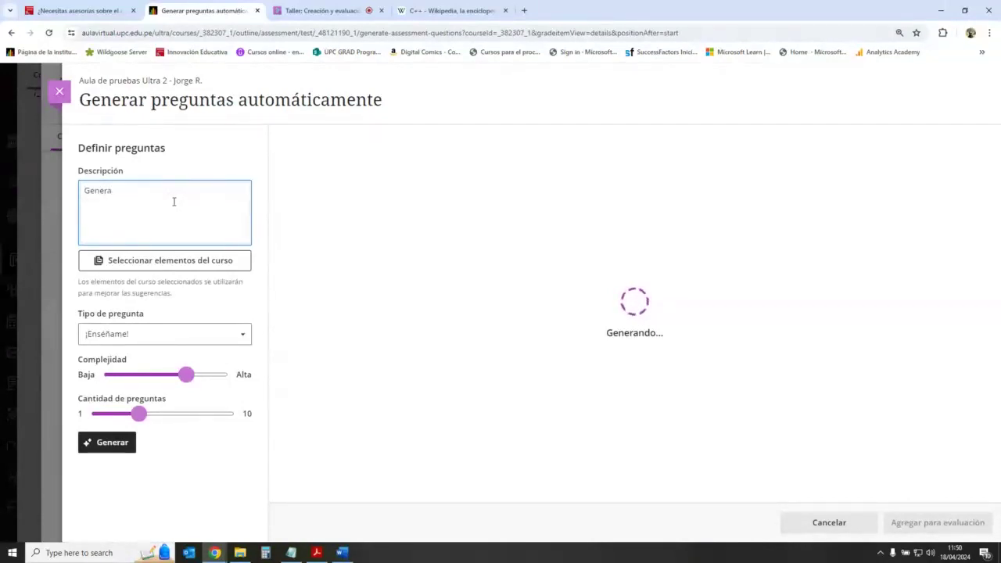
text( un cuestionario)
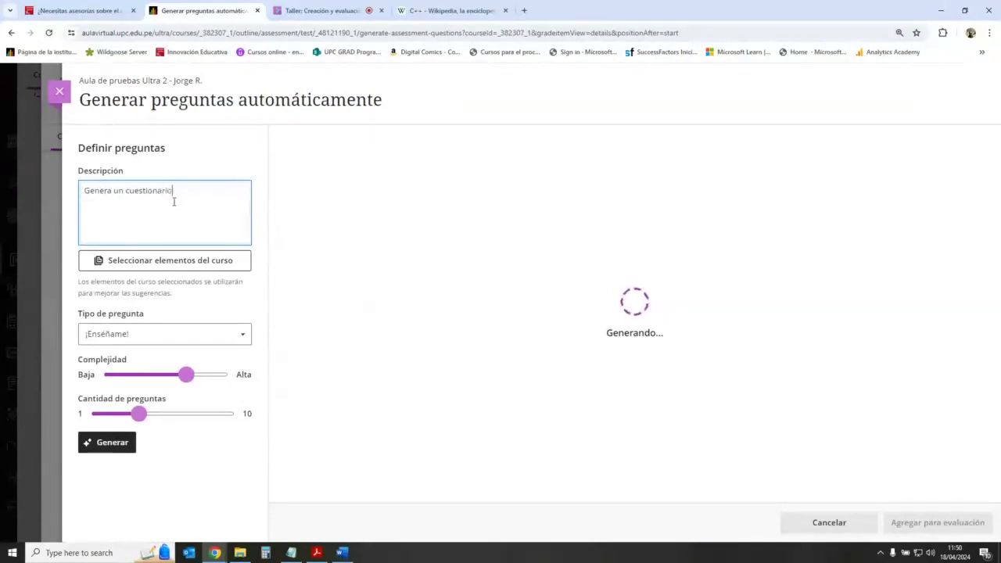
text( de preguntas)
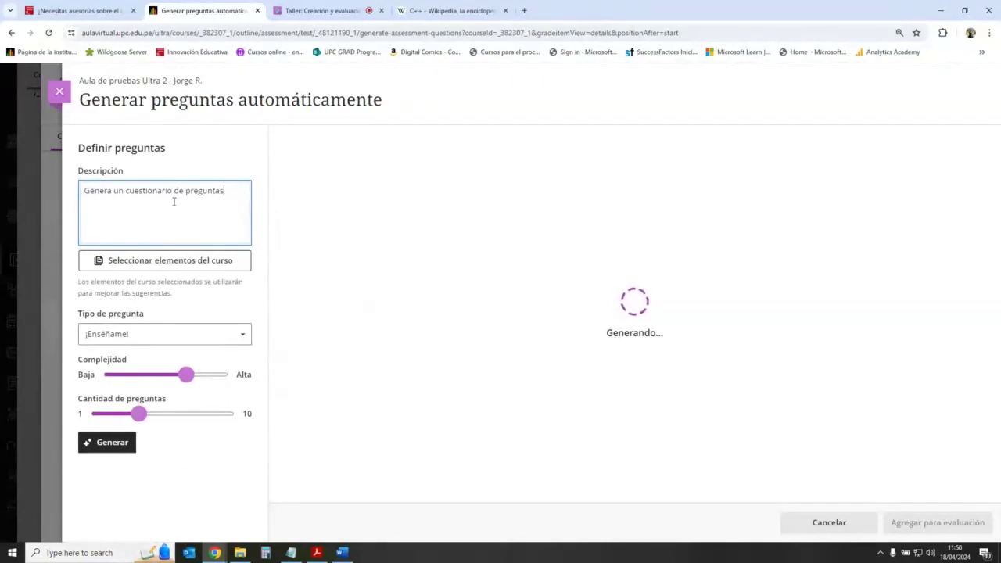
Select "¿Cómo preguntar a la IA?" from Semana 1, Unidad 2 as the source course element, and discard the question generation.
click(195, 267)
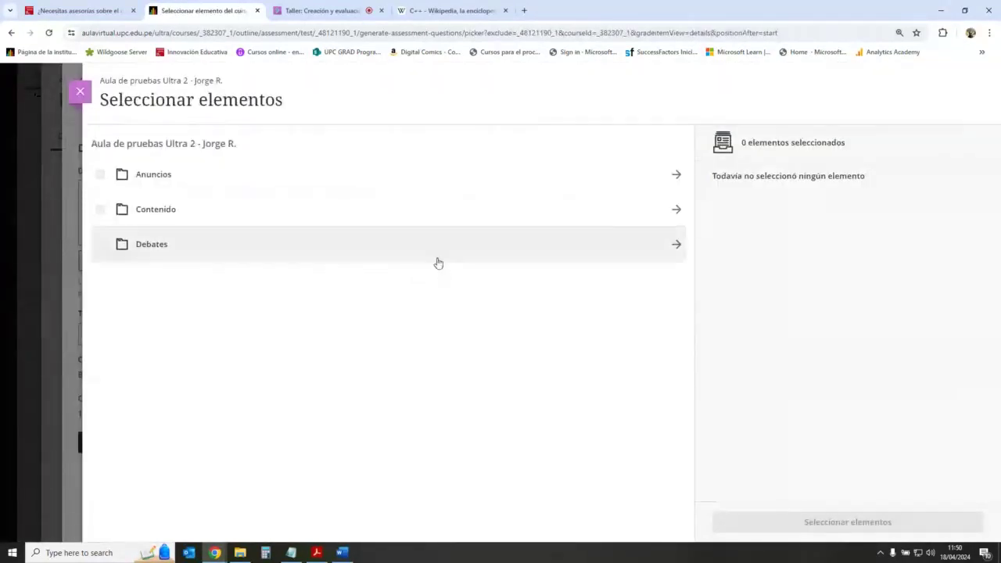
click(677, 211)
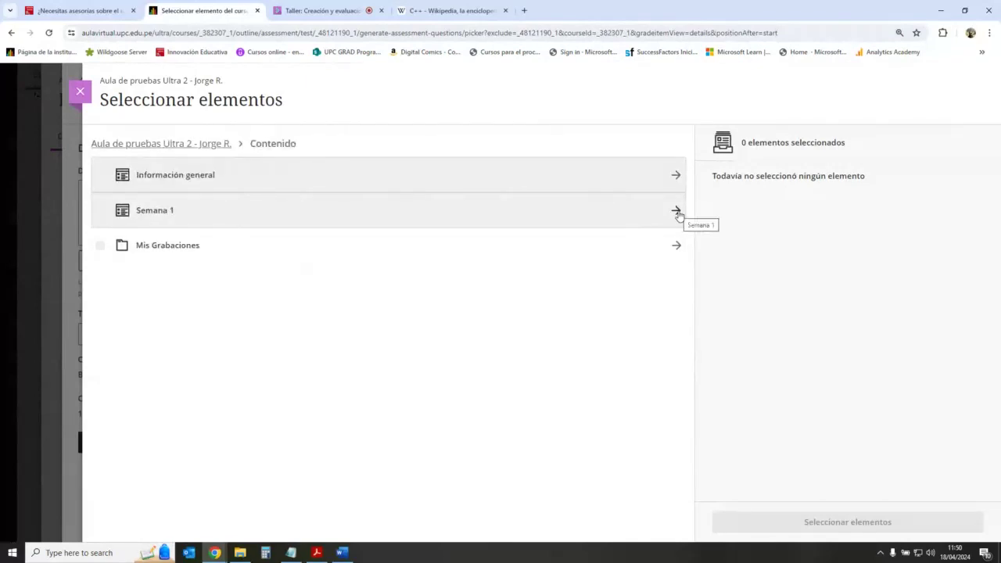
click(677, 211)
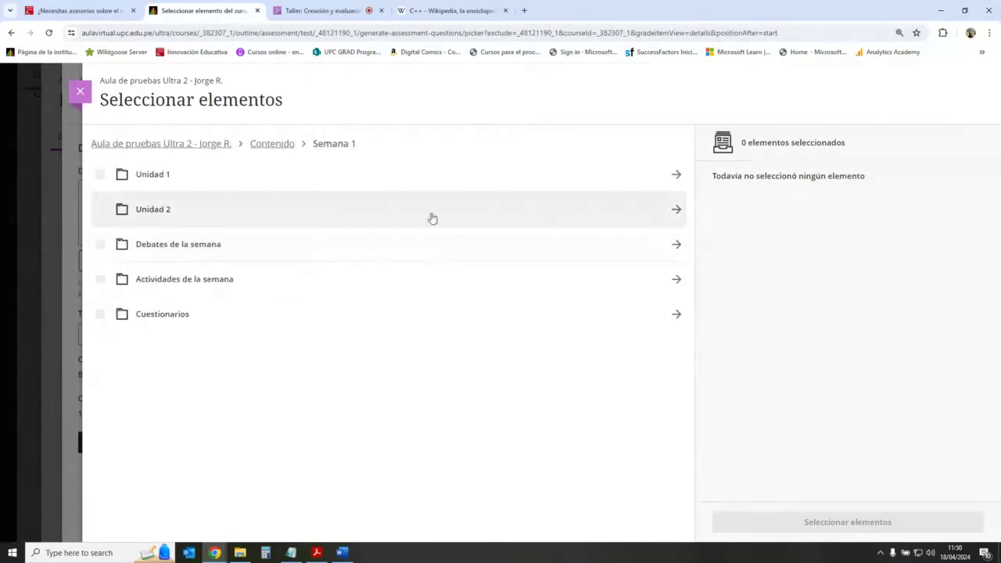
click(676, 209)
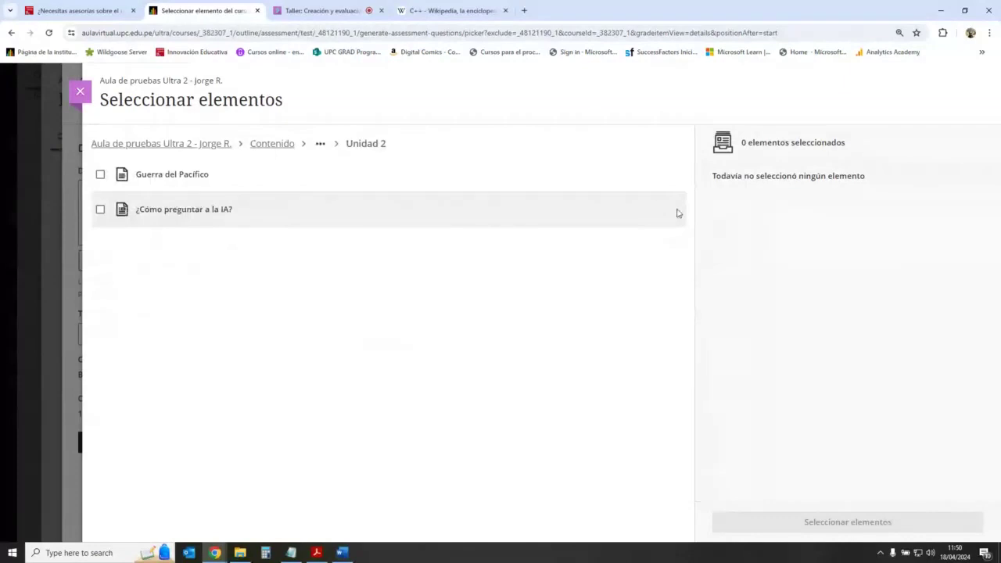
click(101, 176)
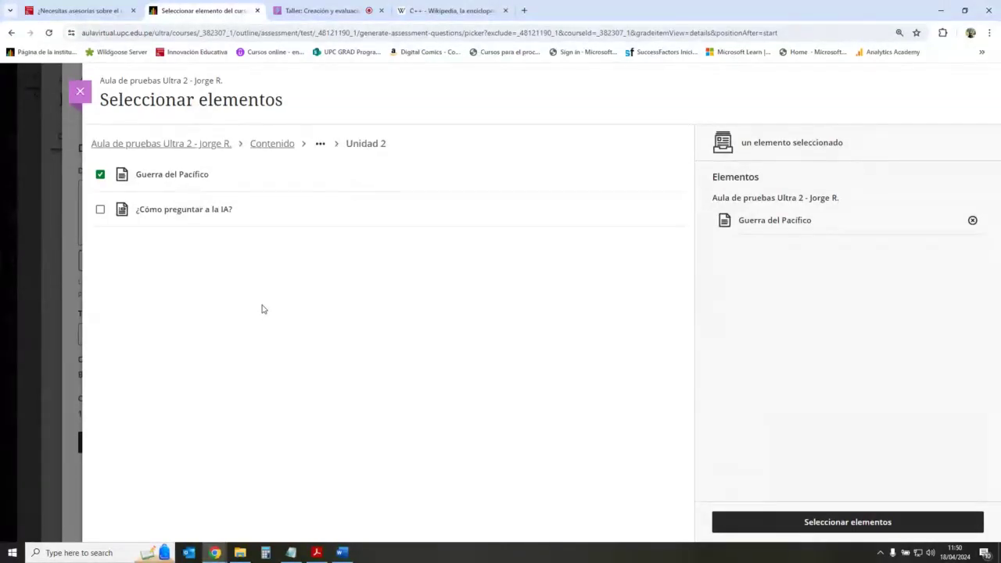
click(100, 174)
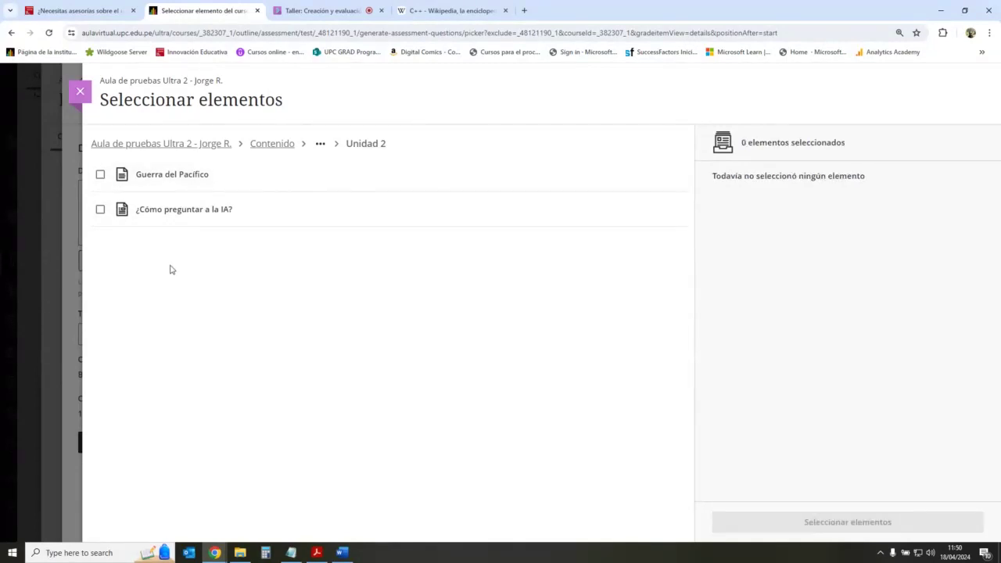
click(100, 209)
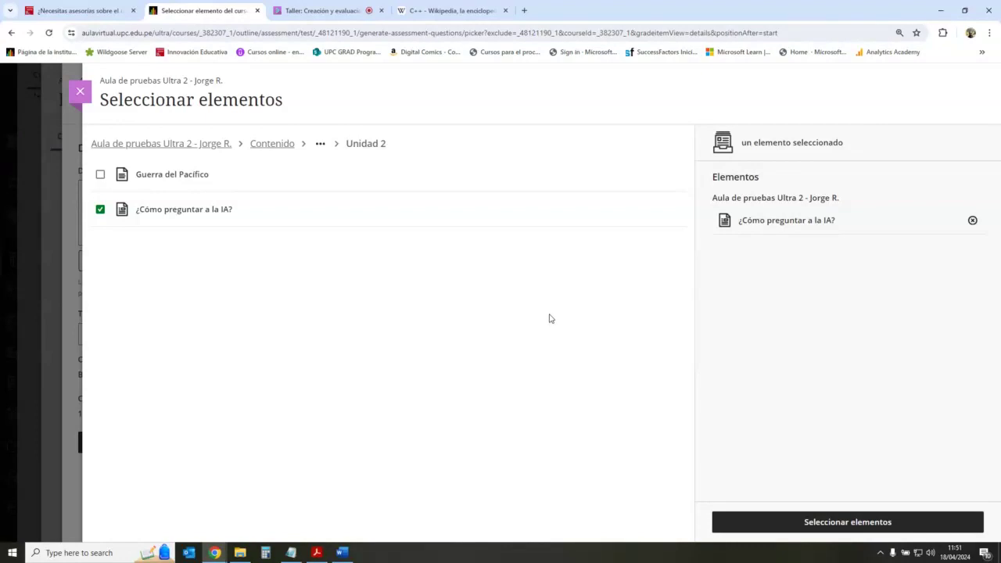
click(856, 523)
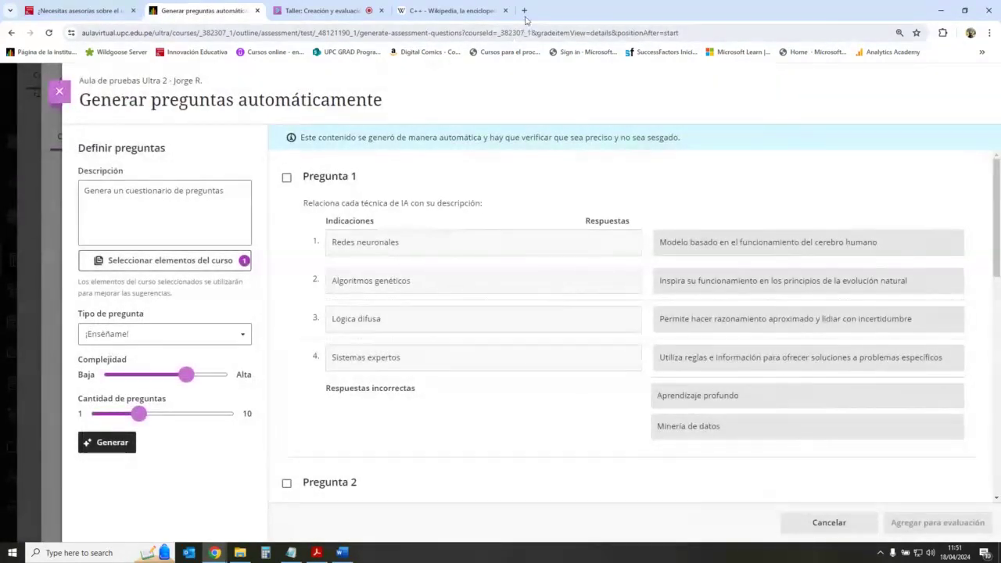
click(60, 94)
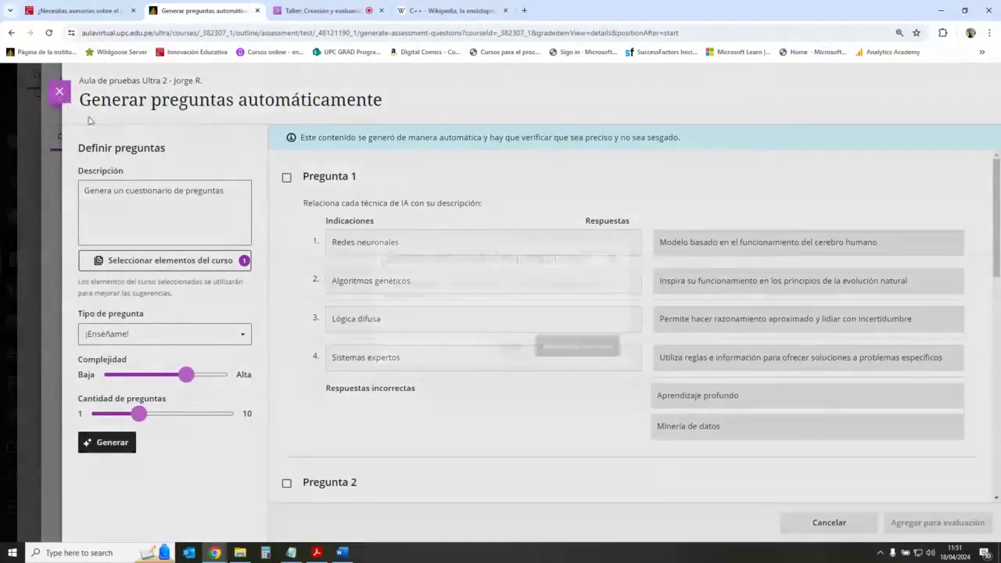
click(569, 352)
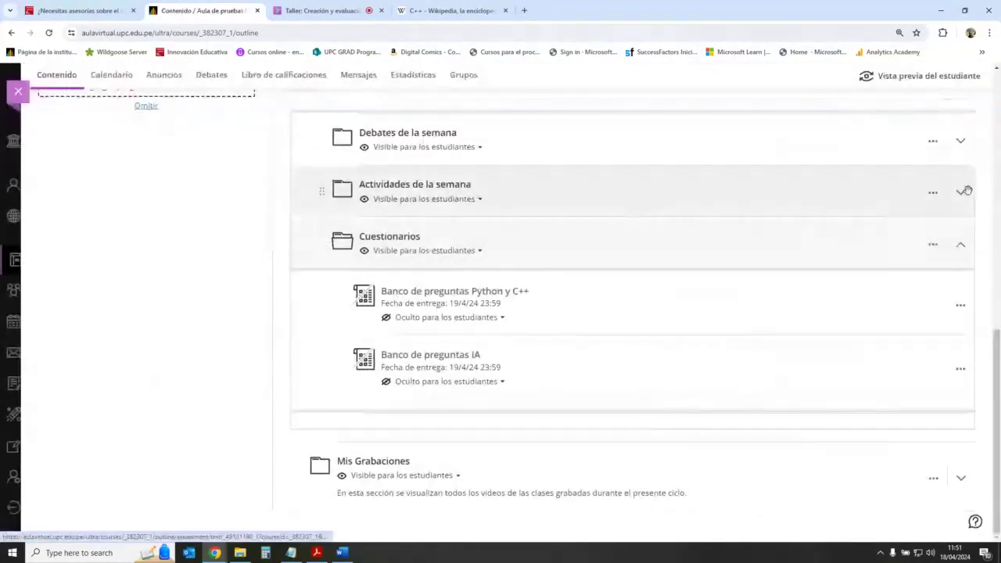
Open the file "¿Cómo preguntar a la IA?" in Unidad 2, examine its pages, and check the live session's chat.
scroll(948, 175, up, 1)
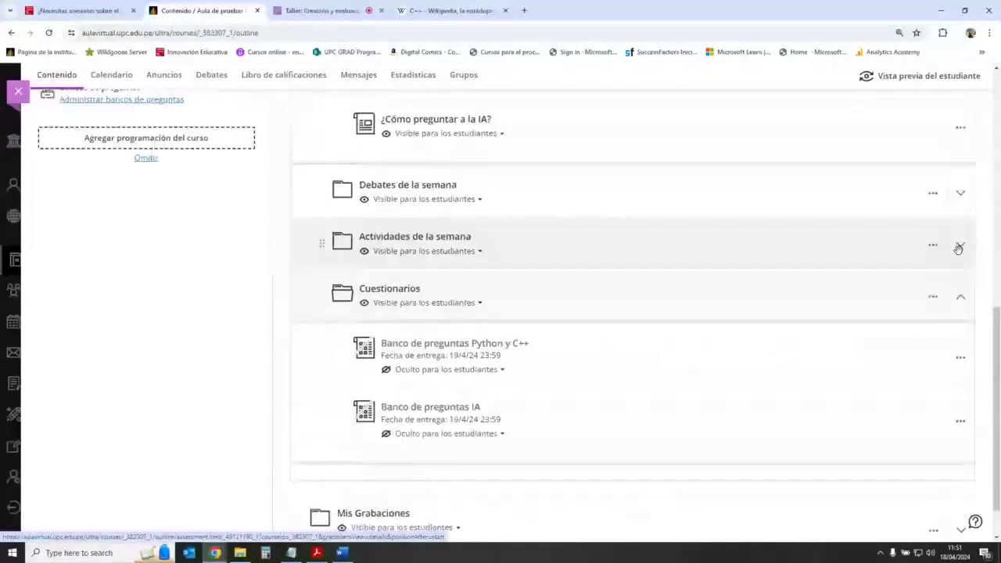
scroll(956, 188, up, 2)
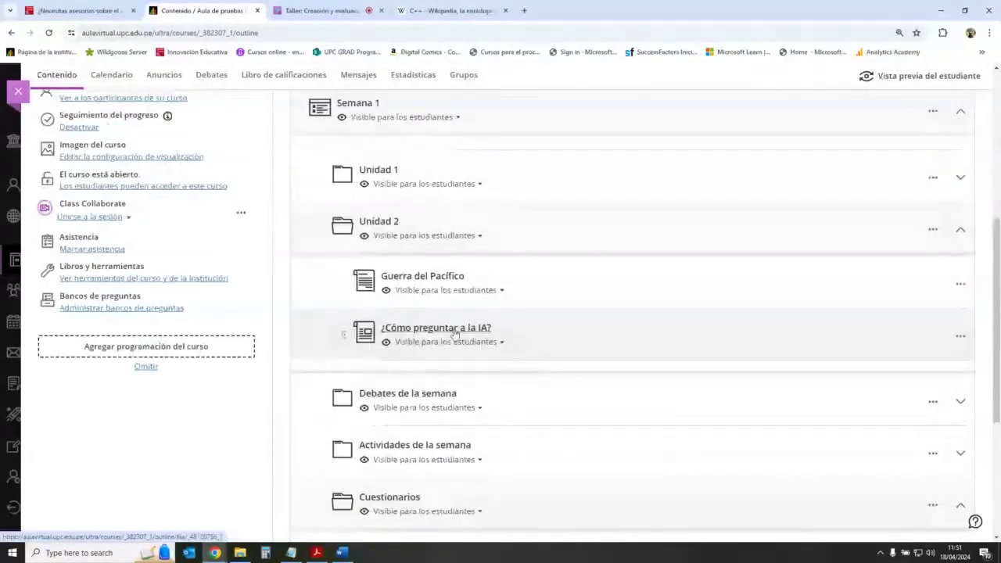
click(451, 329)
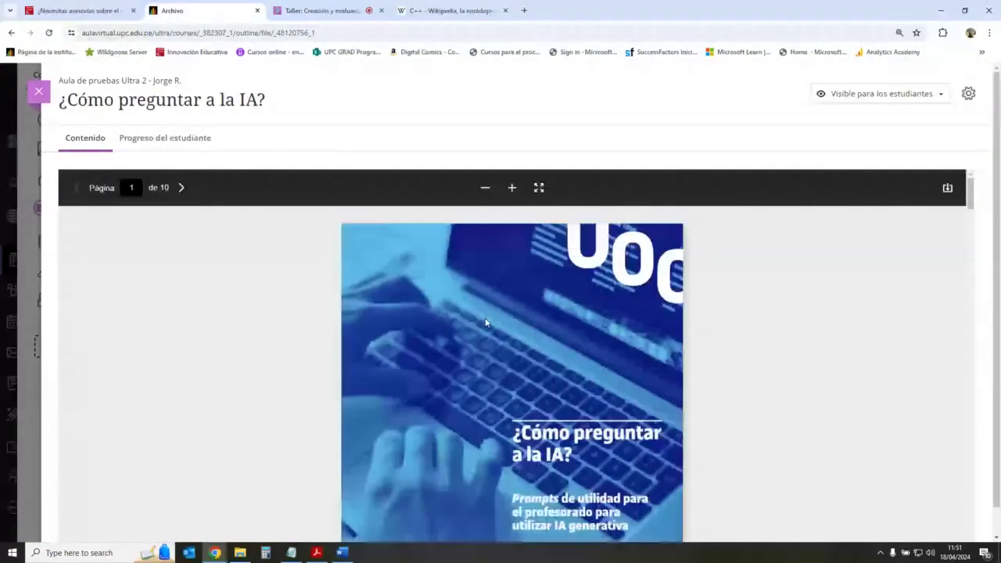
scroll(559, 407, down, 5)
scroll(558, 405, down, 5)
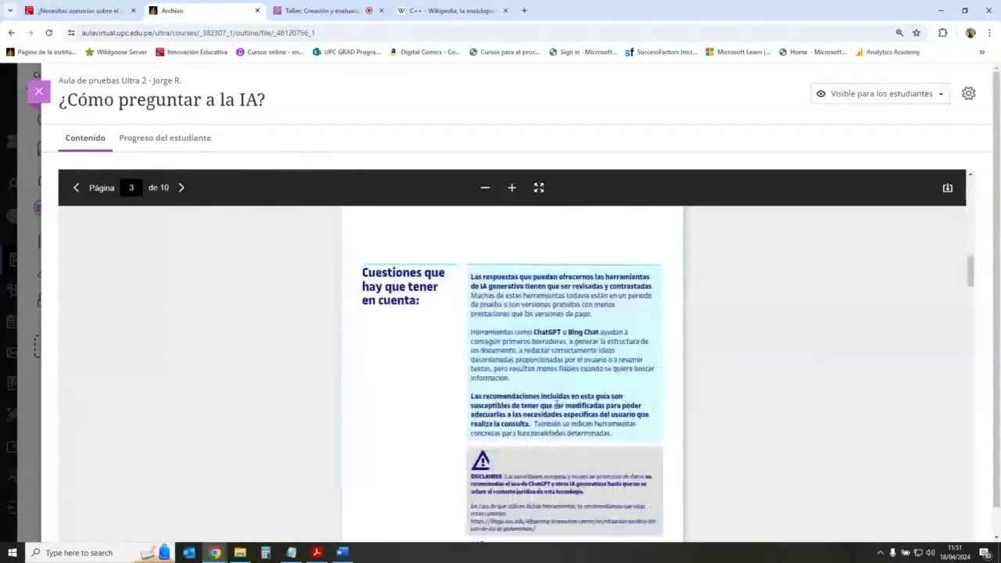
drag(970, 270, 969, 489)
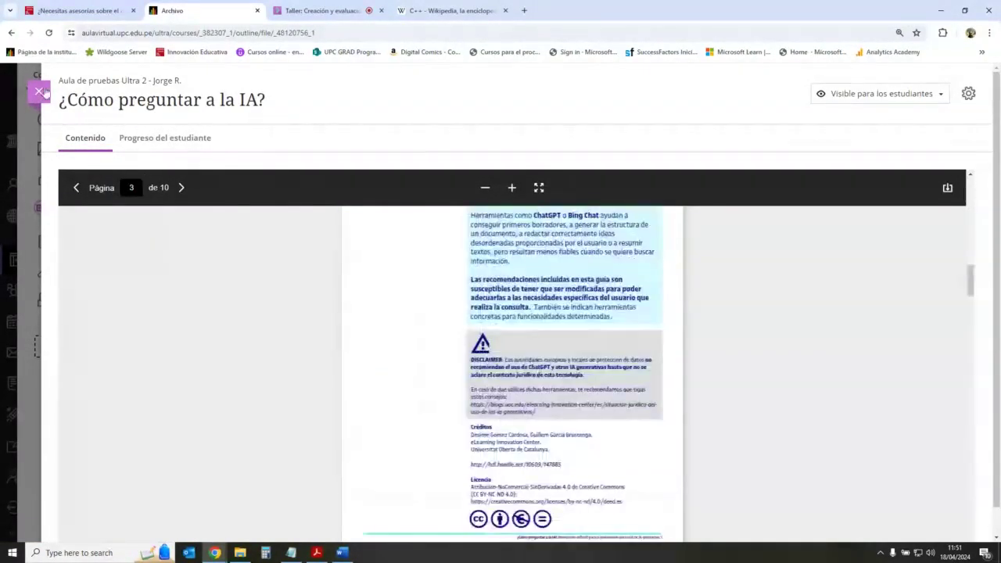
click(305, 11)
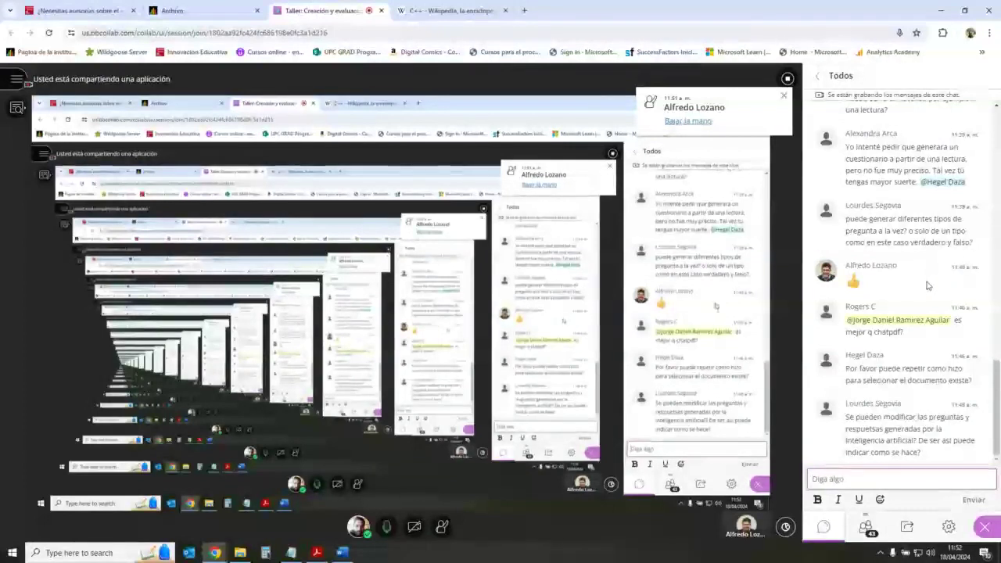
click(180, 10)
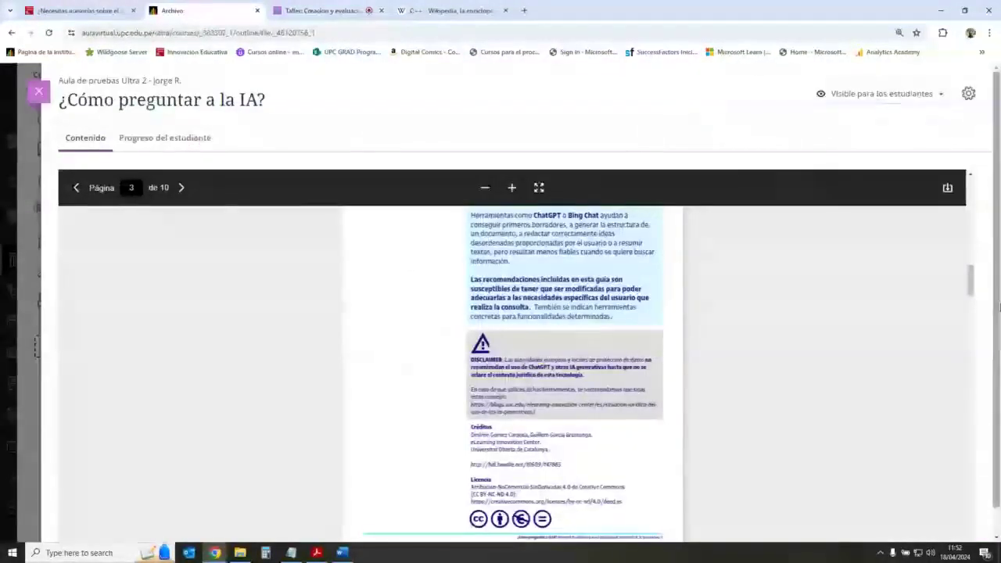
drag(970, 281, 976, 323)
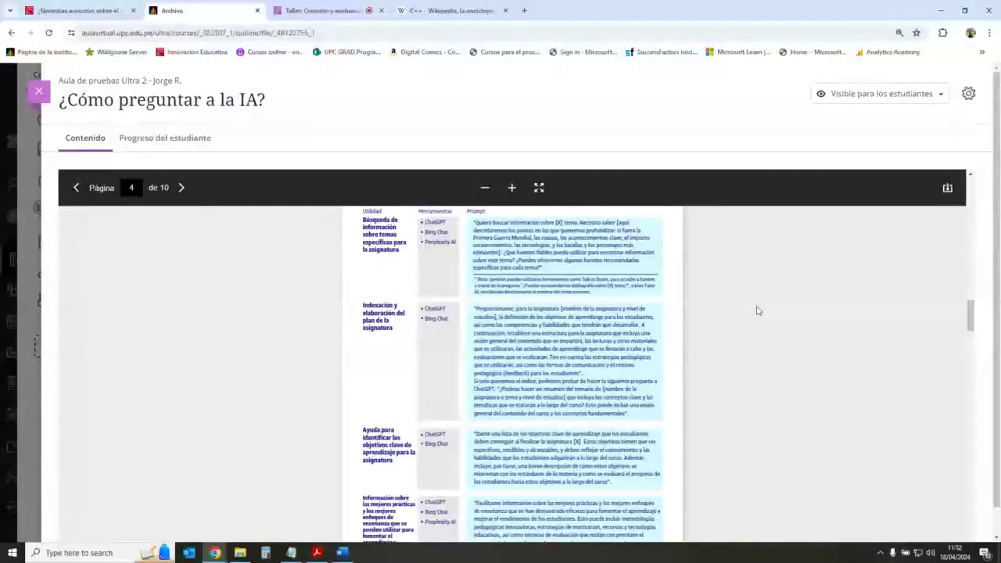
click(38, 91)
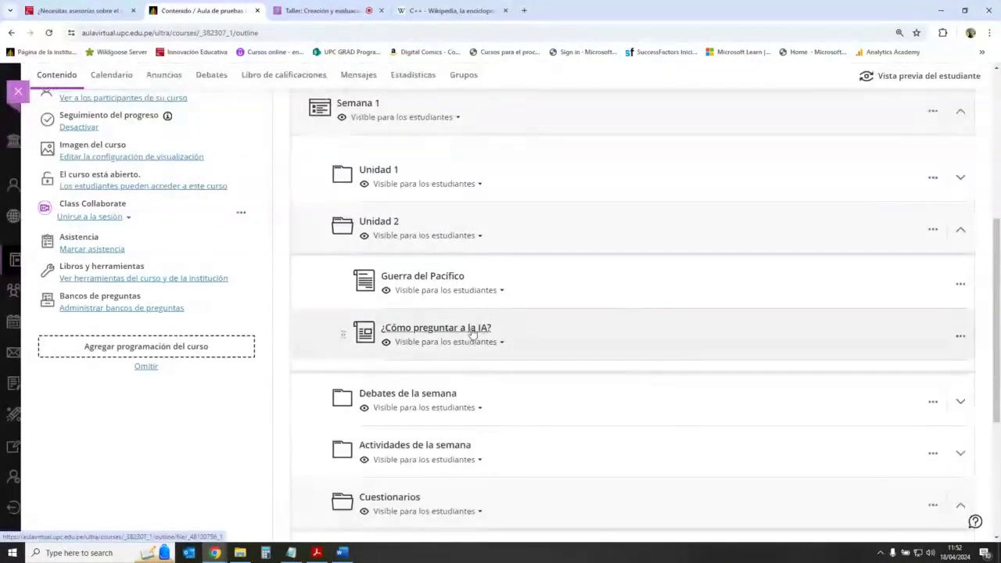
Reopen the exam "Banco de preguntas IA" in the Cuestionarios folder and start generating questions automatically.
scroll(488, 350, up, 1)
scroll(508, 375, down, 2)
scroll(524, 415, down, 4)
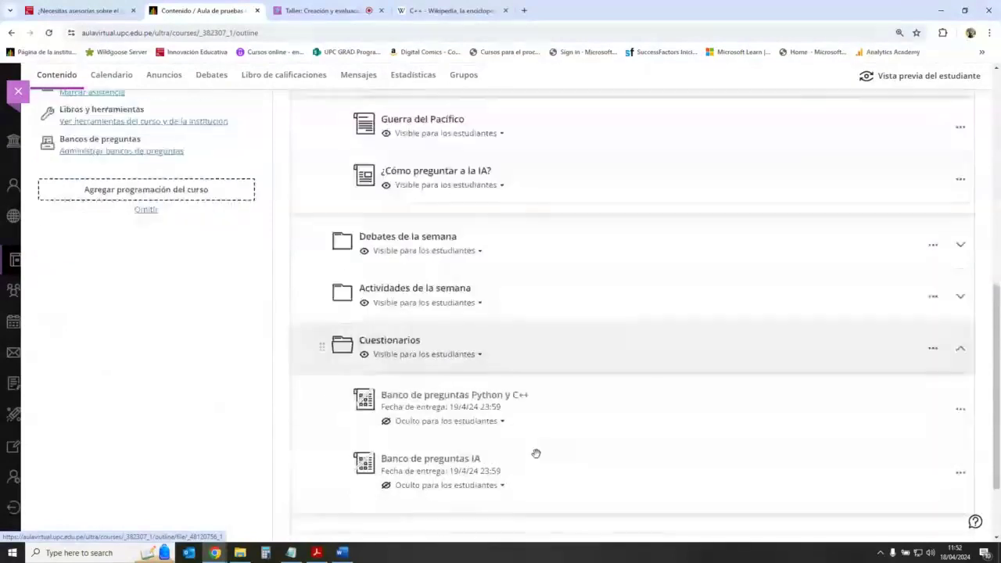
click(453, 353)
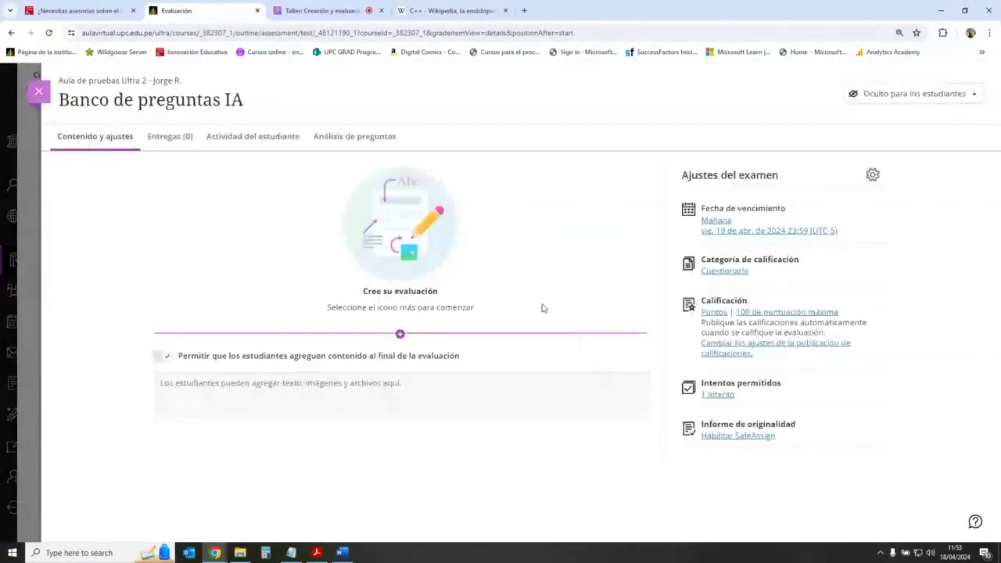
click(400, 332)
click(436, 205)
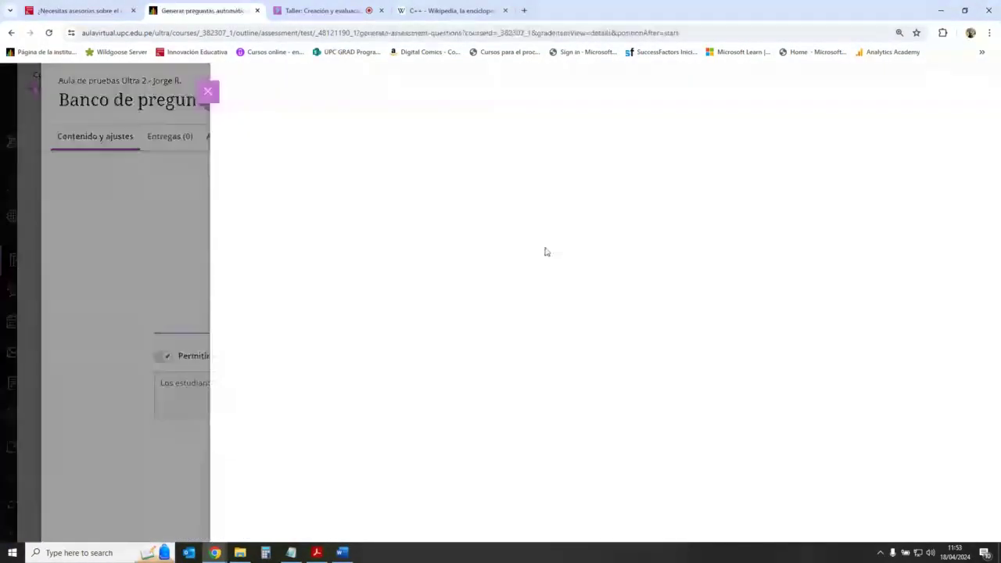
Set the question generator to 10 questions and the highest complexity.
drag(148, 410, 276, 436)
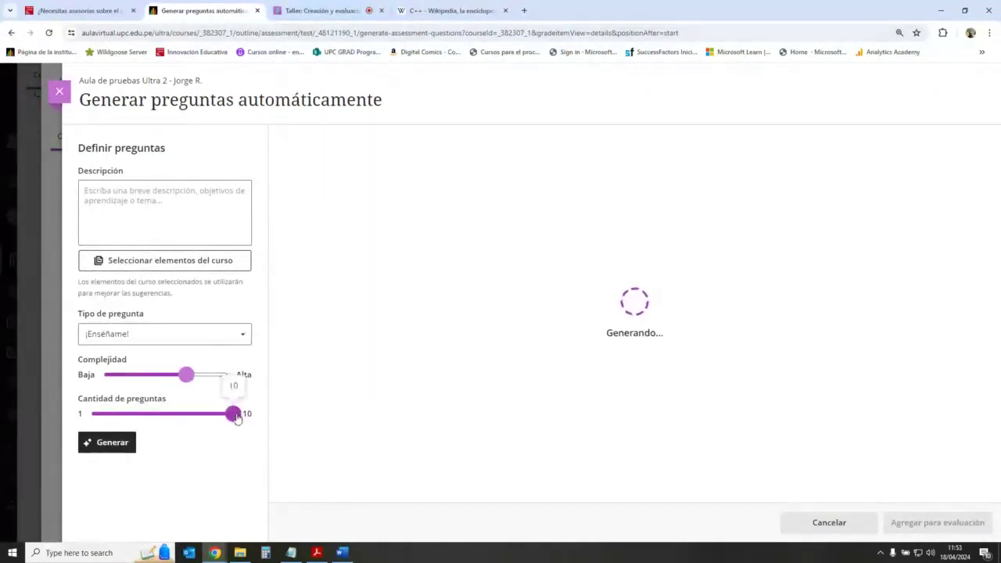
drag(187, 375, 246, 379)
mouse_move(235, 415)
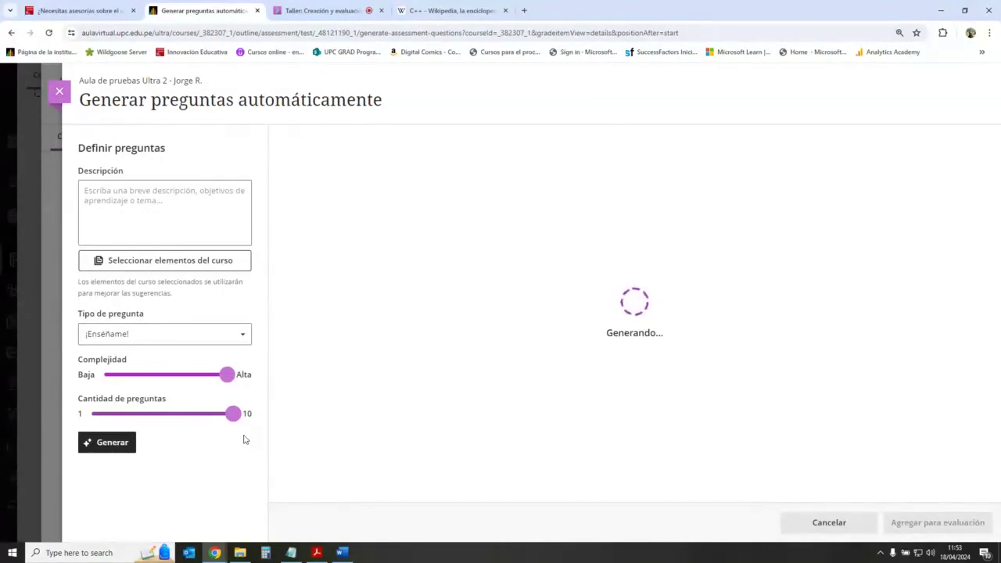
Switch to the live workshop session and read the participants' questions in the chat.
click(322, 10)
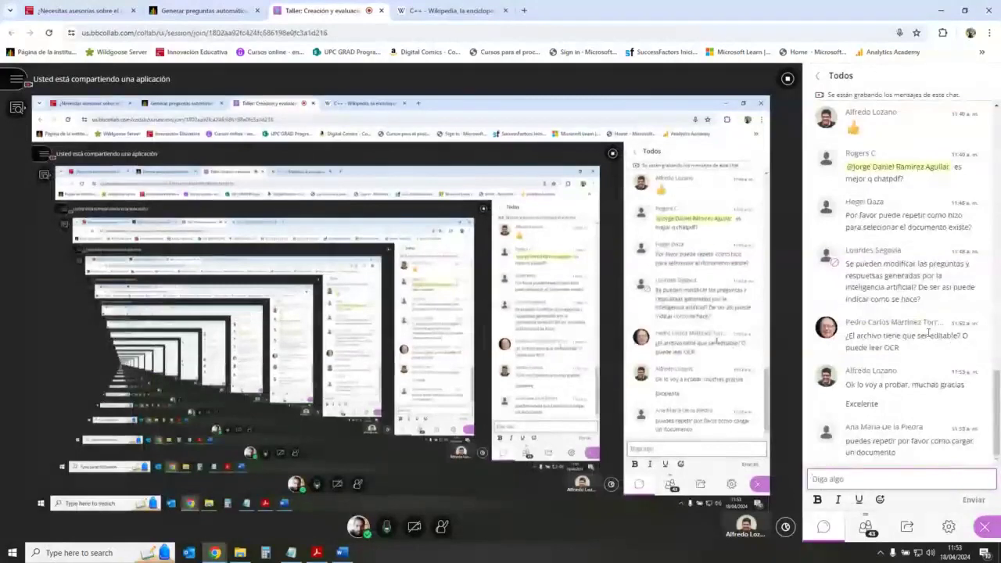
scroll(952, 338, up, 3)
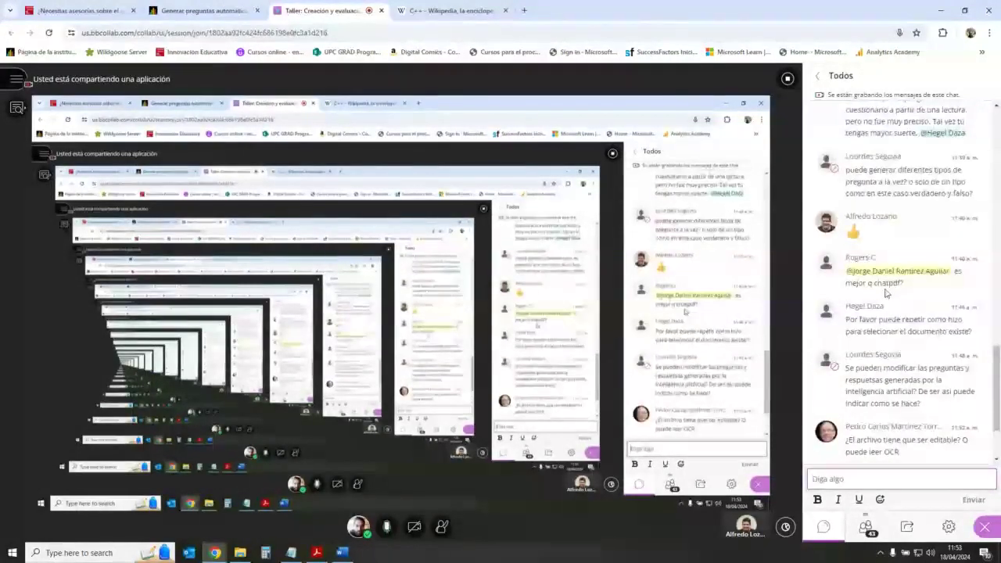
drag(848, 278, 907, 287)
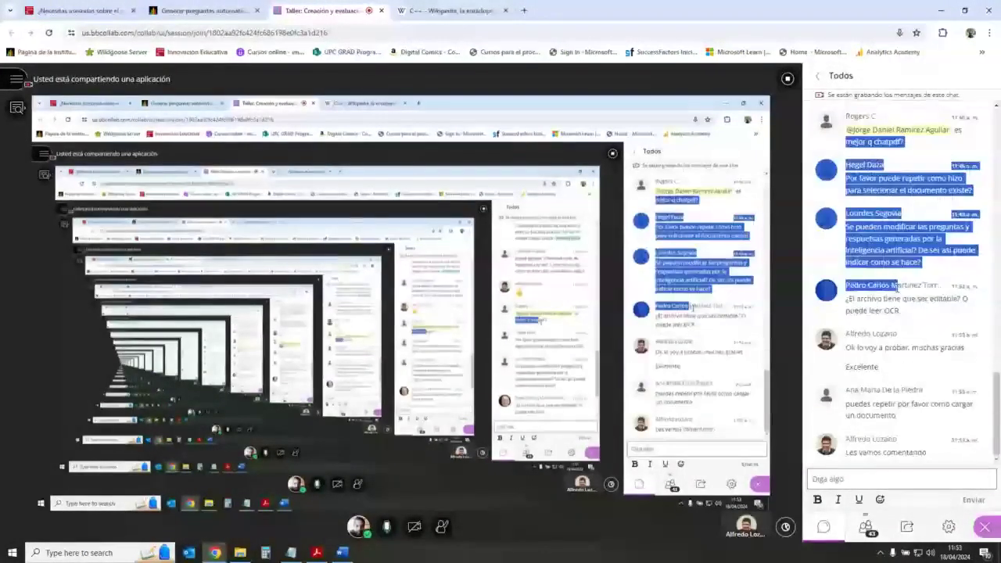
click(907, 286)
scroll(907, 286, up, 2)
drag(874, 246, 907, 249)
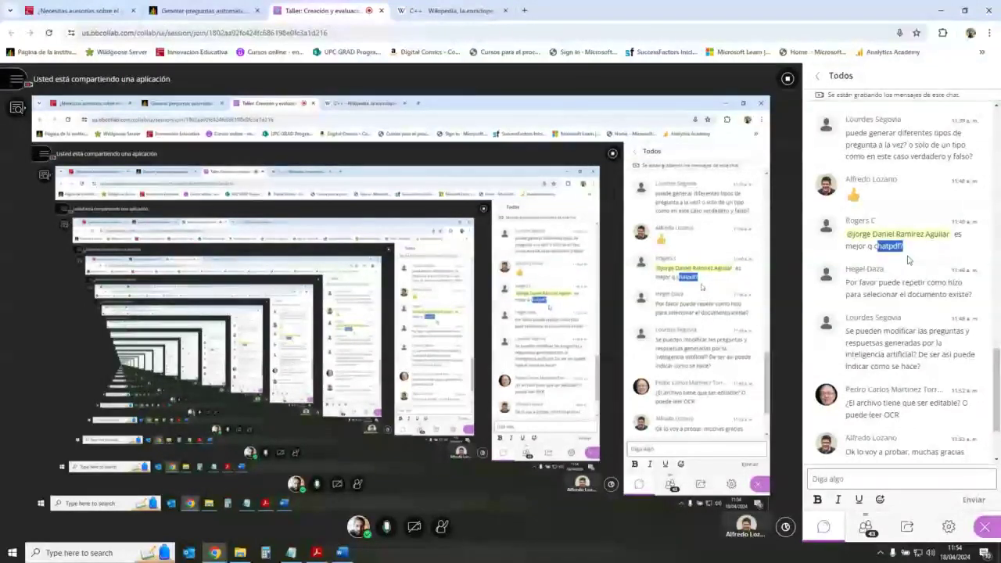
scroll(907, 260, down, 3)
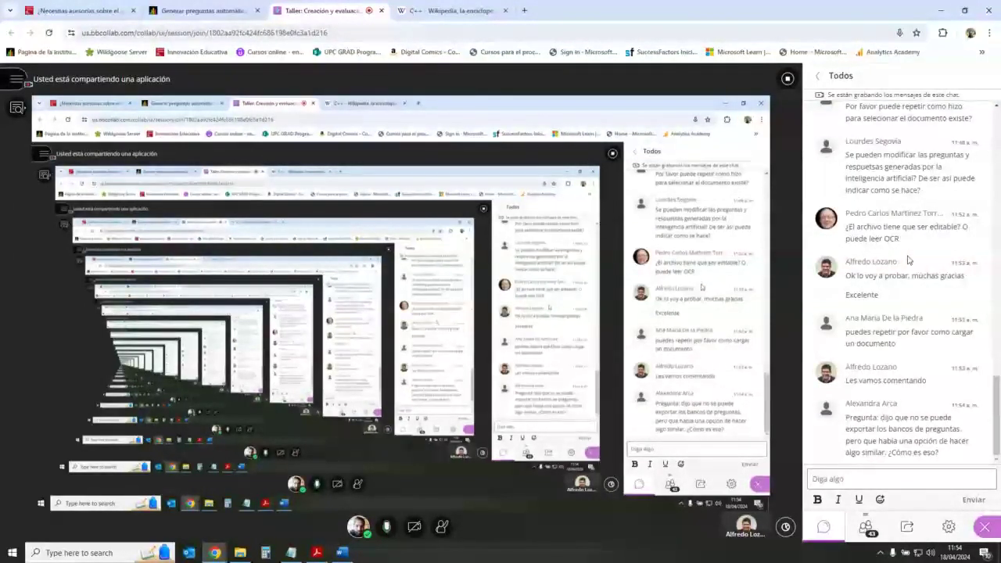
scroll(911, 265, up, 2)
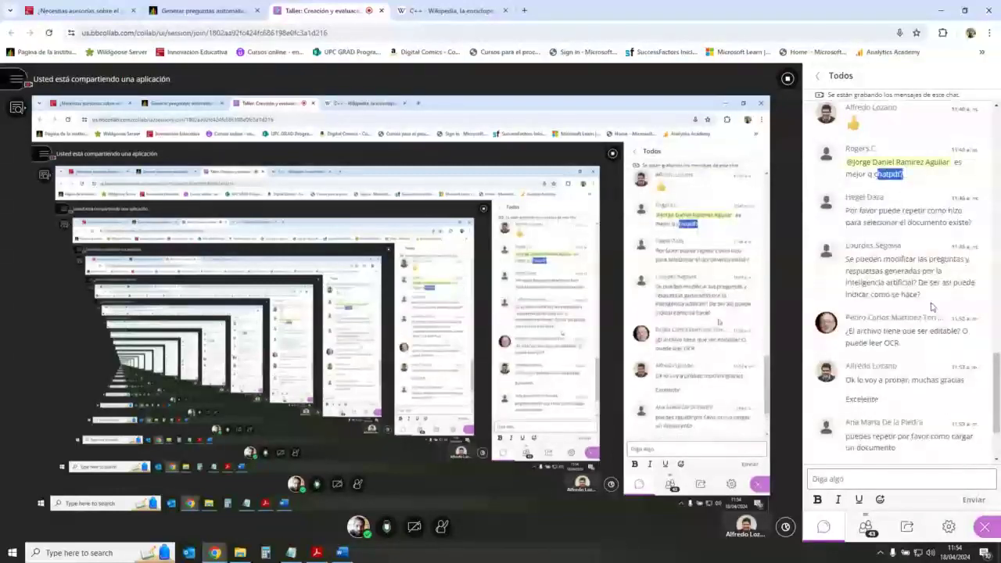
scroll(932, 308, down, 1)
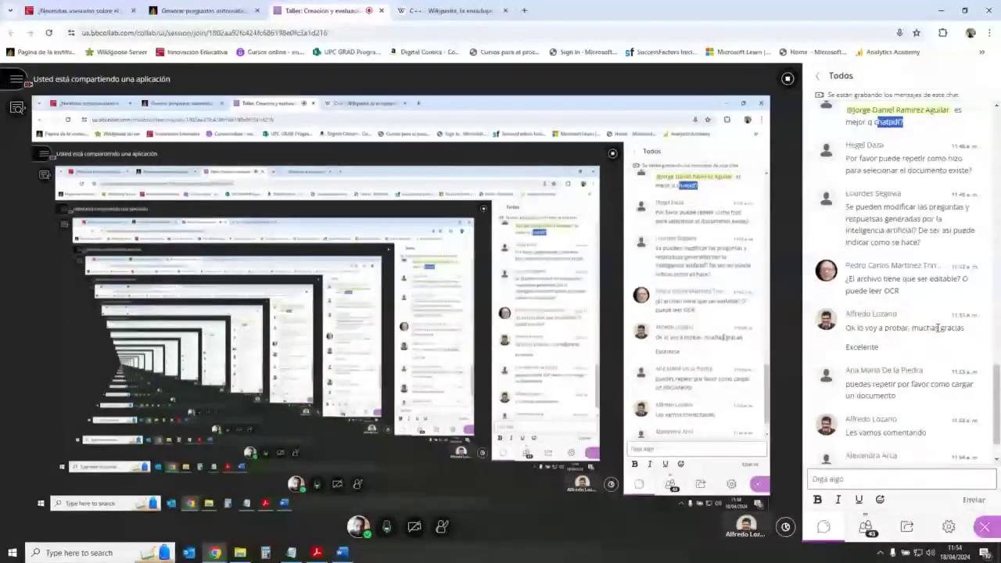
Return from the session chat to the question generator and enter the description "Genera un cuestionario de preguntas".
scroll(937, 328, down, 1)
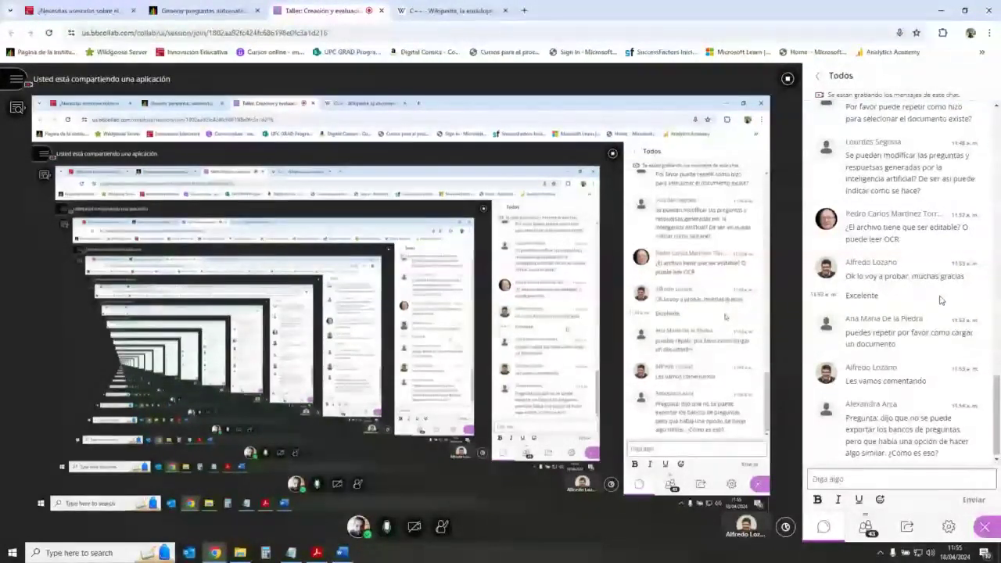
click(222, 8)
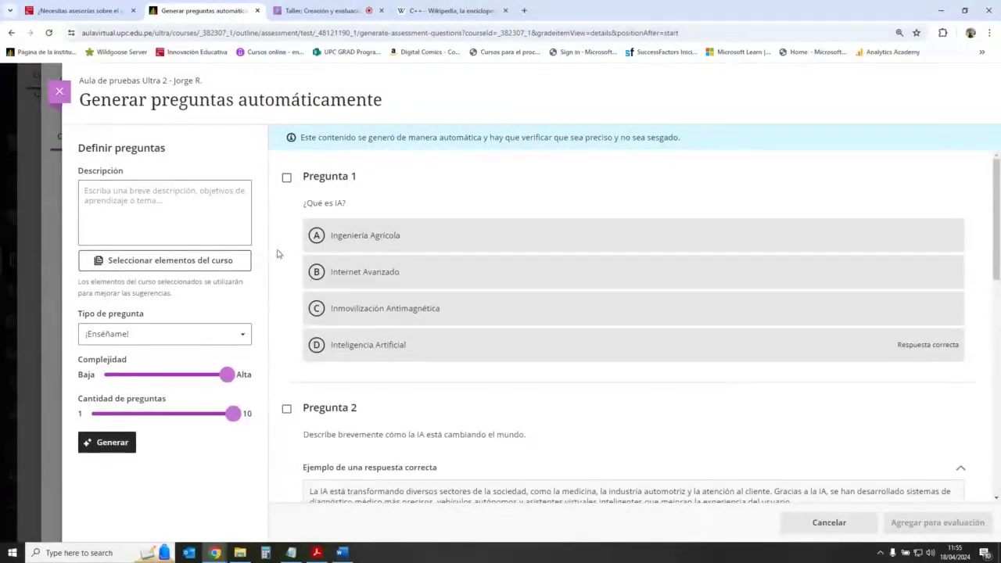
click(144, 202)
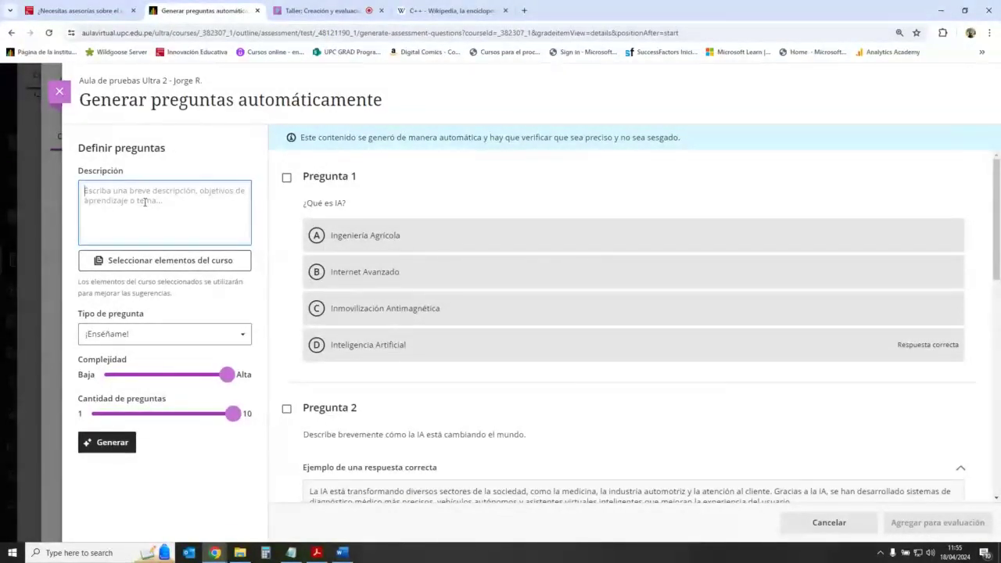
text(Genera )
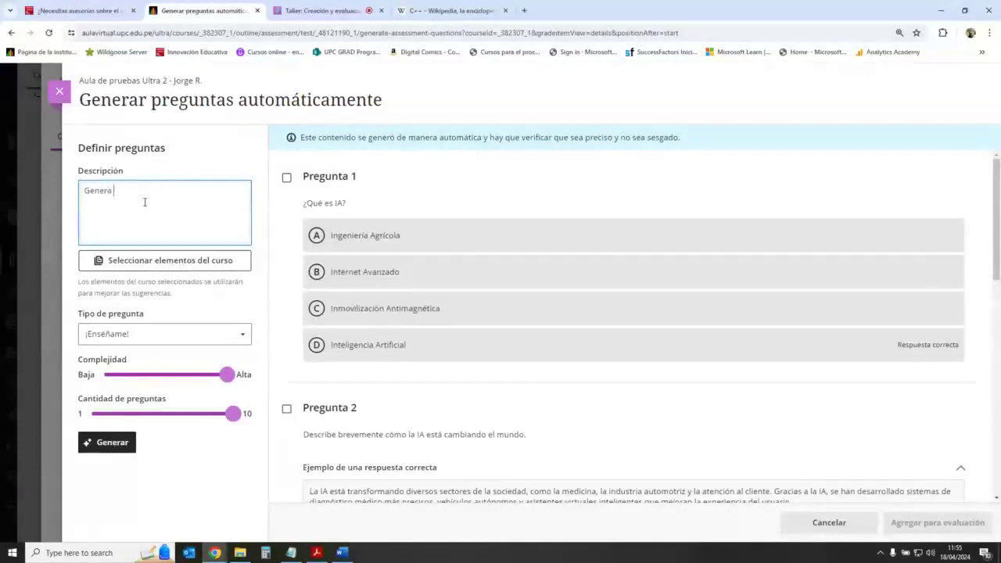
text(un cuestion)
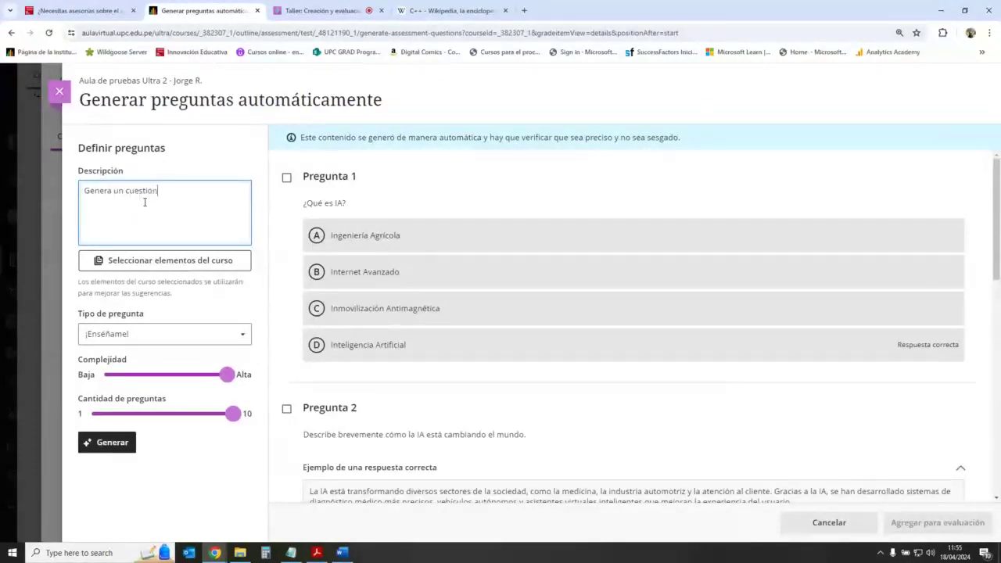
text(ario de pregun)
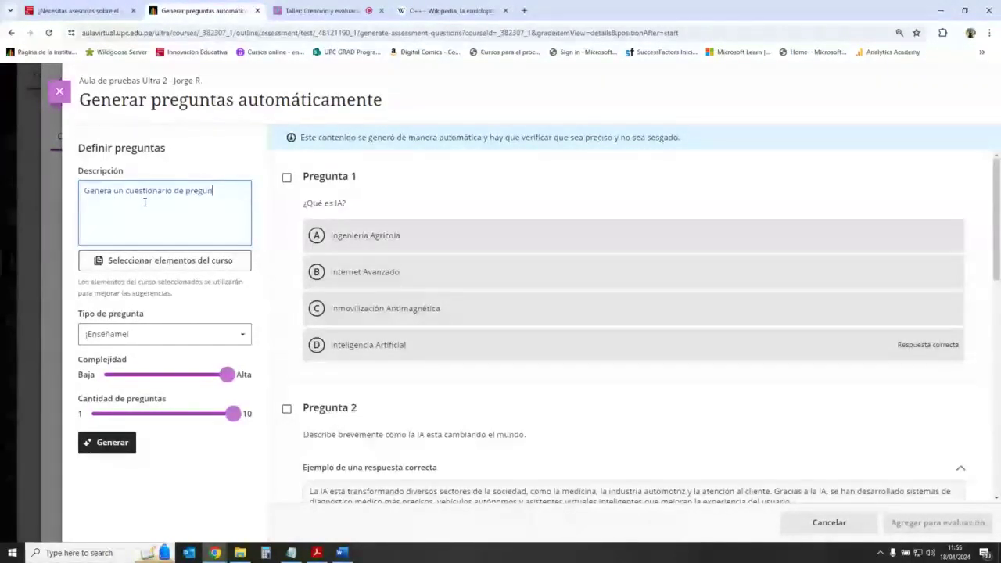
text(tas)
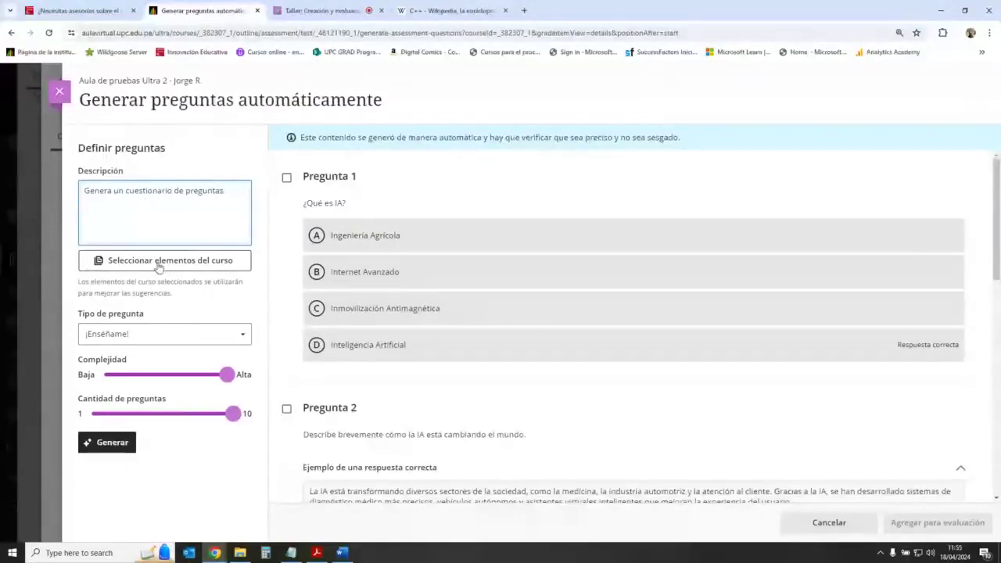
Start selecting course elements as the source and browse to Contenido, Semana 1, Unidad 2.
click(216, 264)
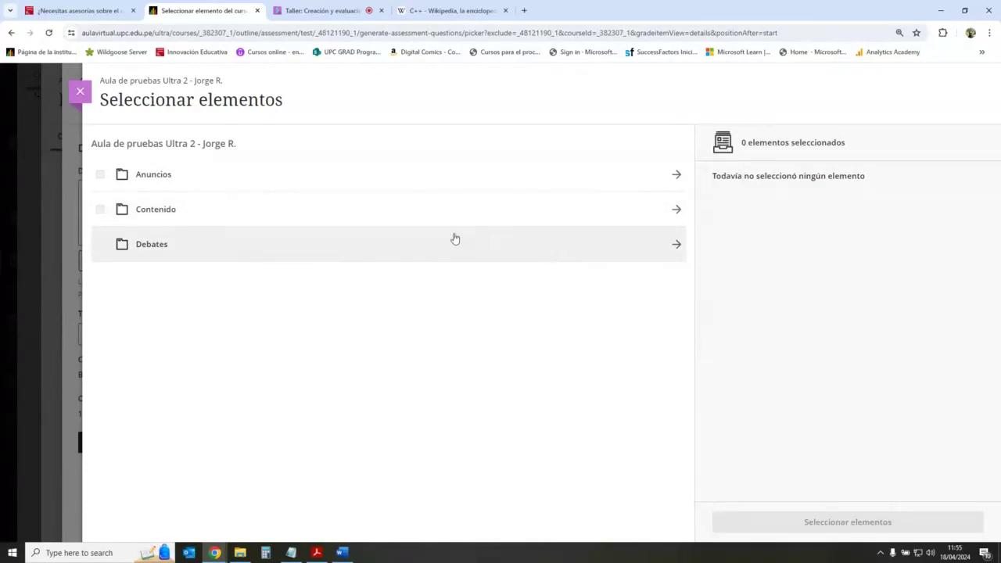
click(676, 210)
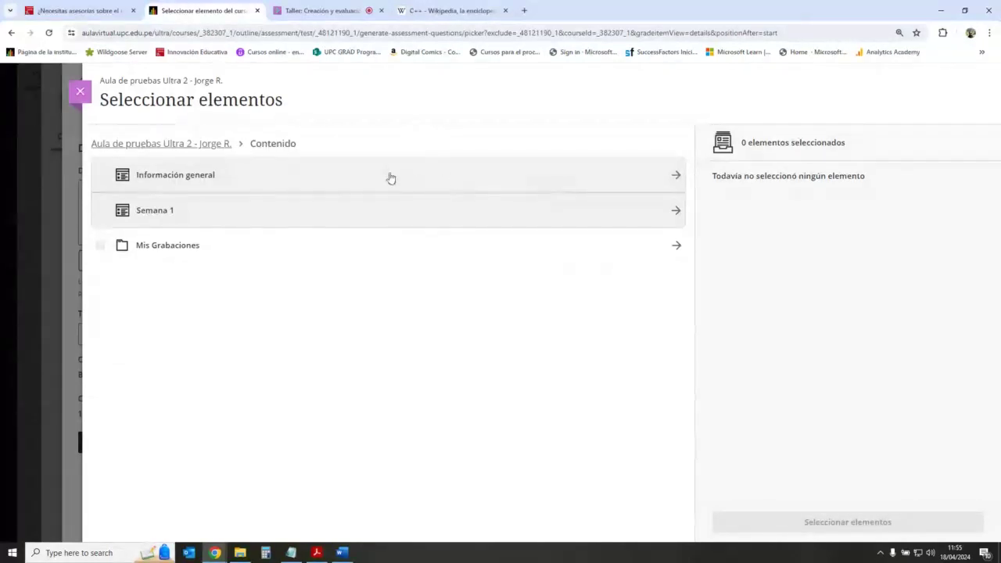
click(676, 211)
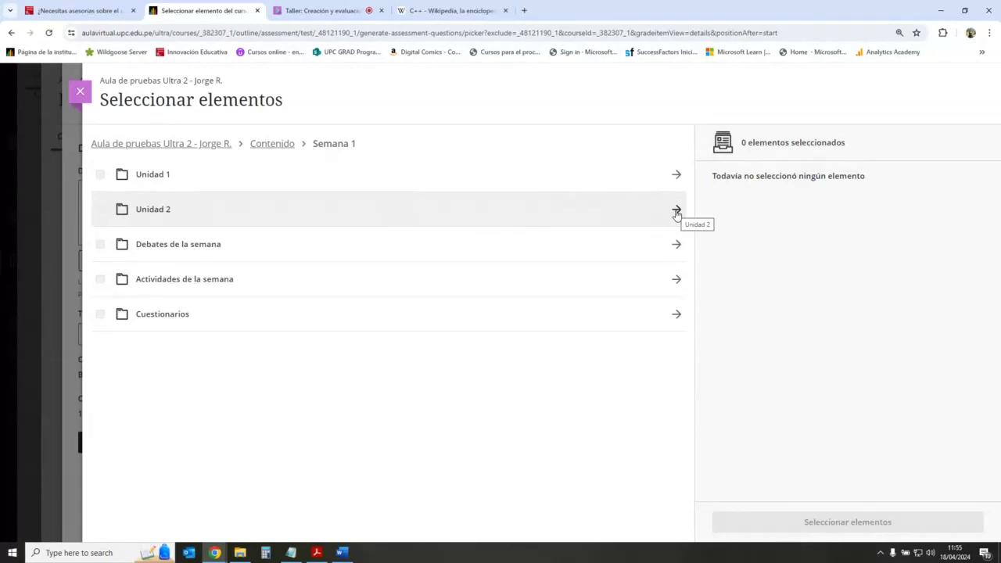
click(676, 212)
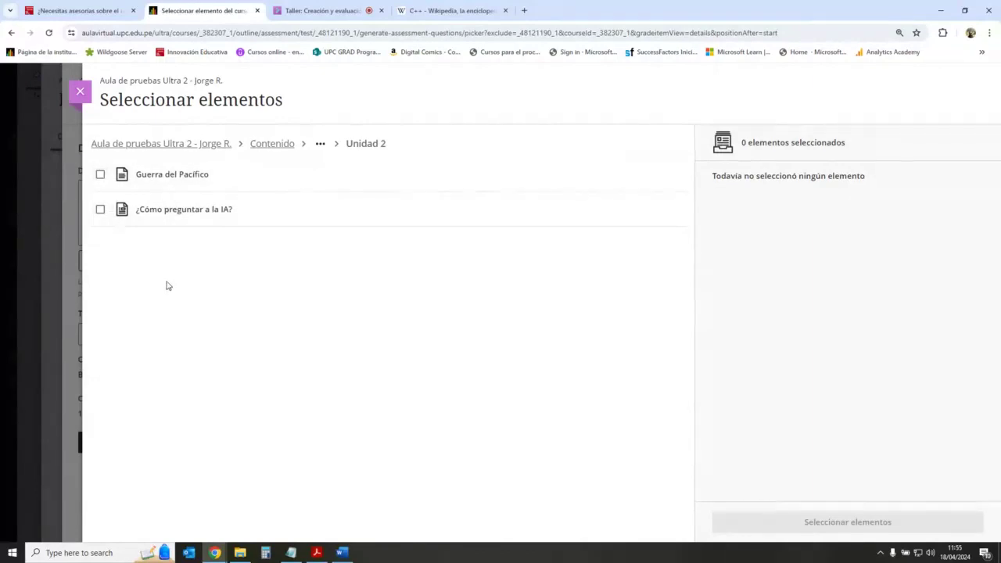
click(100, 174)
click(100, 209)
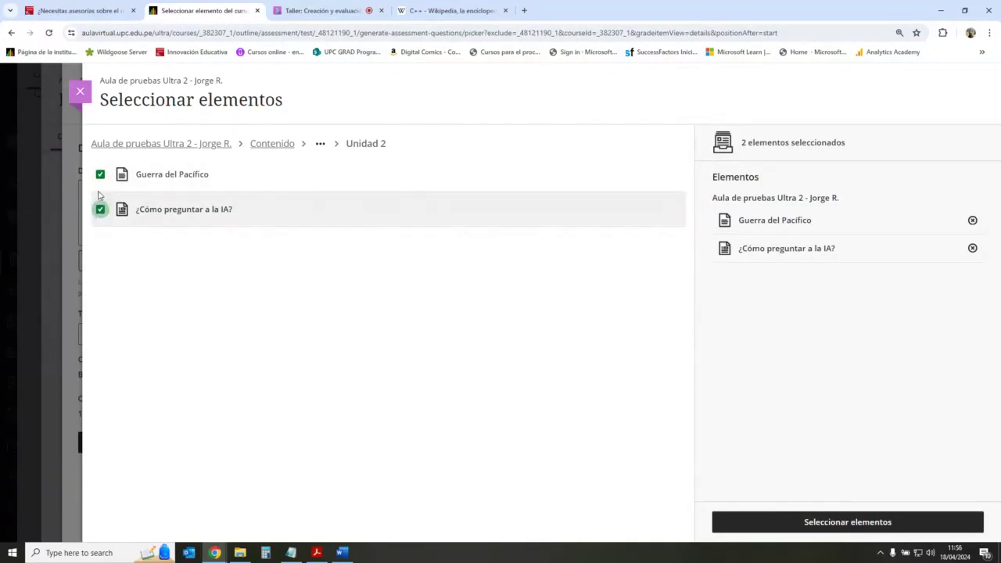
click(100, 175)
click(100, 209)
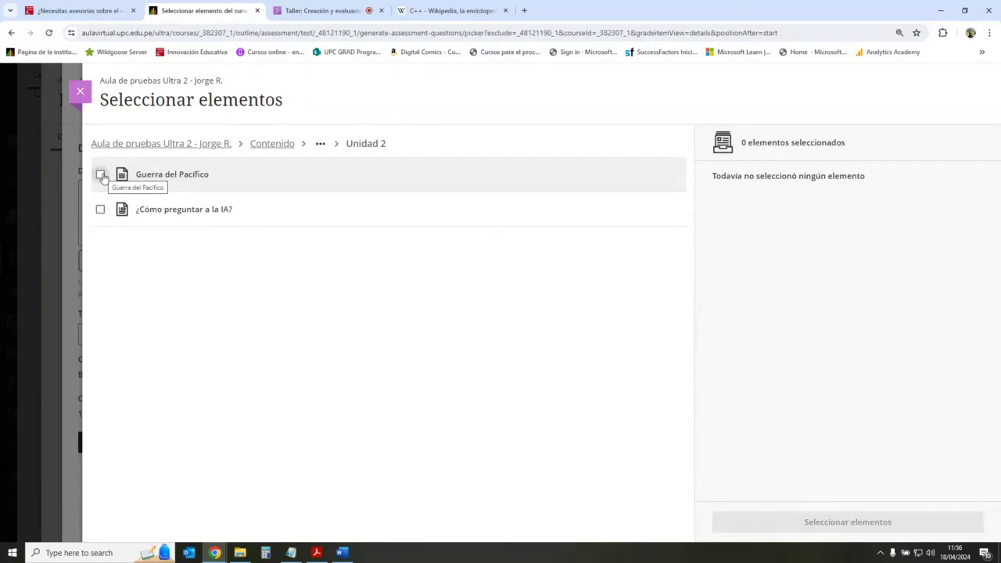
Choose only the document "¿Cómo preguntar a la IA?" as the source and confirm the selection.
click(100, 209)
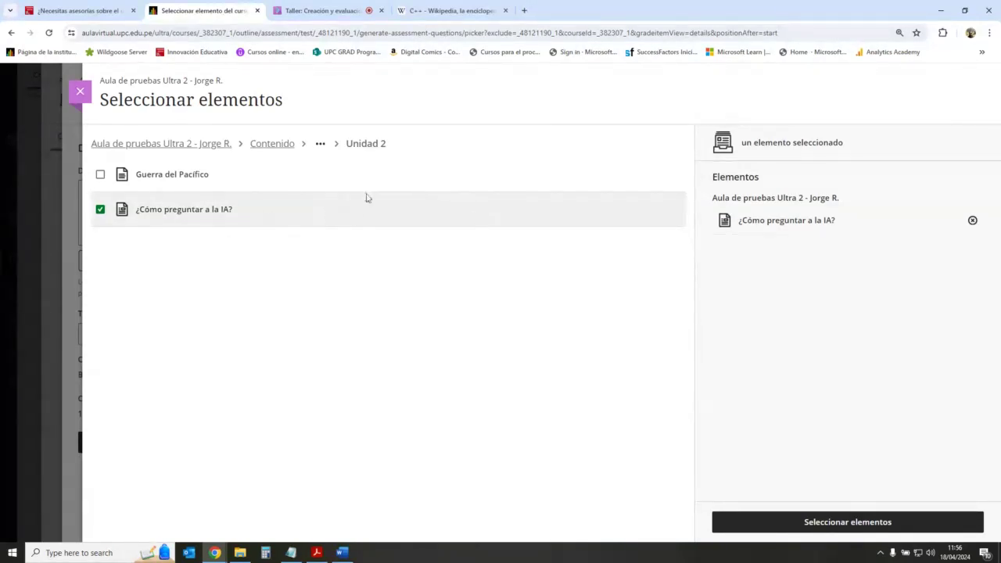
click(831, 523)
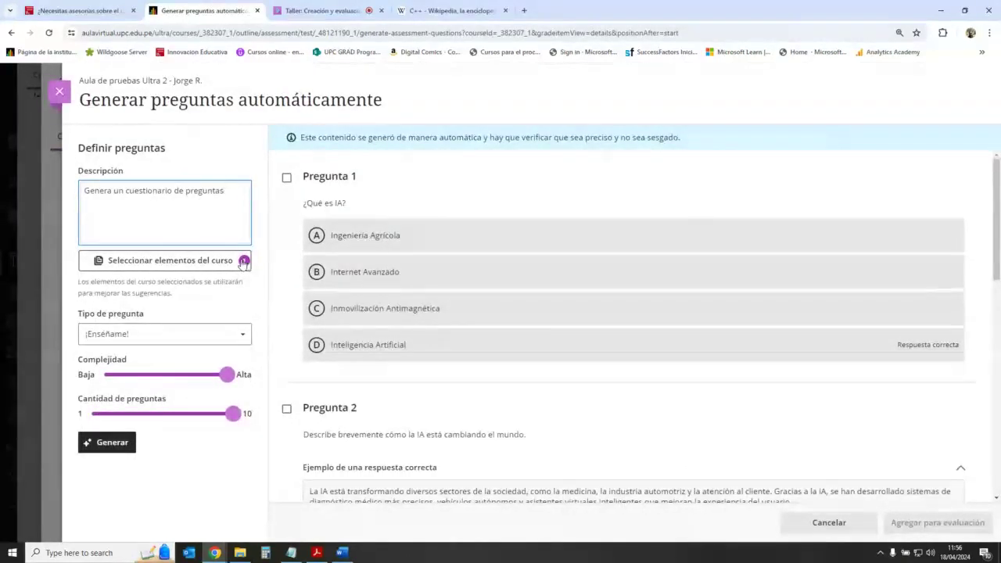
Set the question type to Opción múltiple, keep the amount at 10, and generate the questions.
drag(225, 191, 87, 198)
click(235, 192)
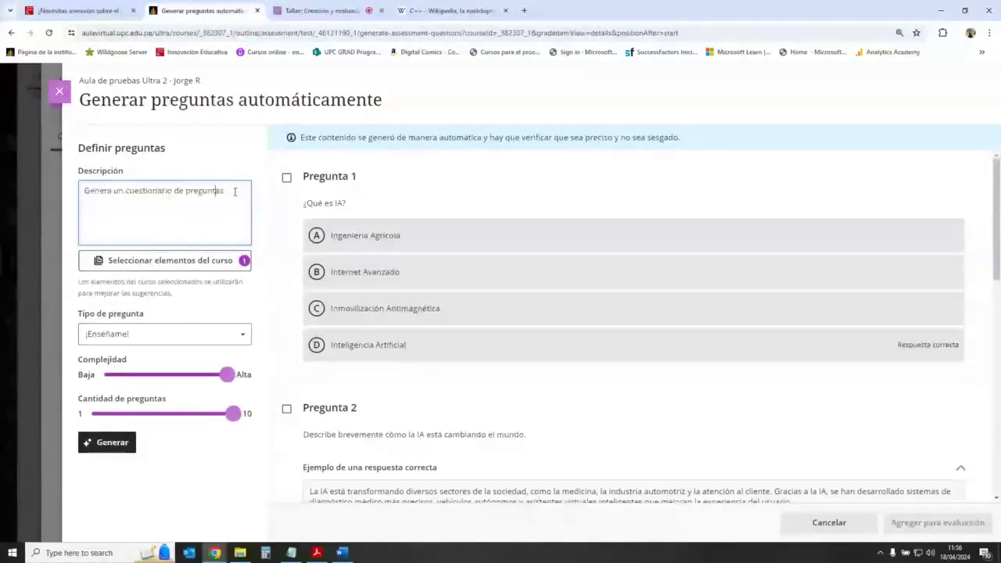
click(240, 335)
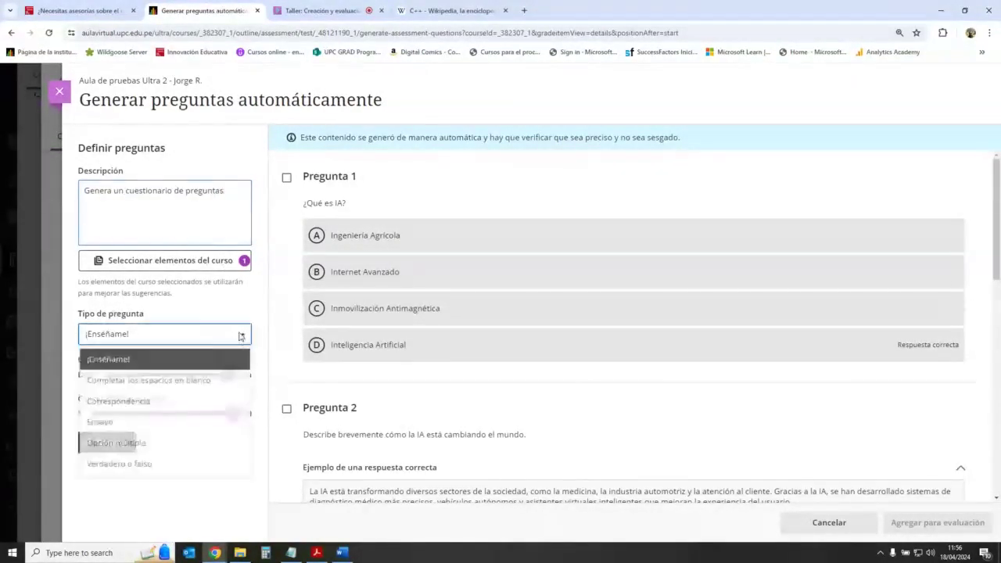
click(174, 446)
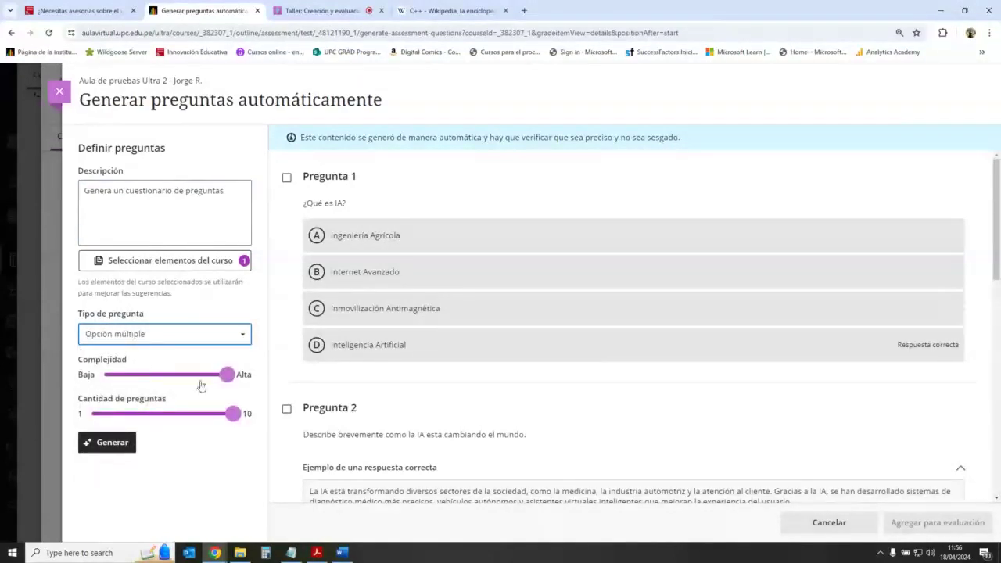
click(233, 414)
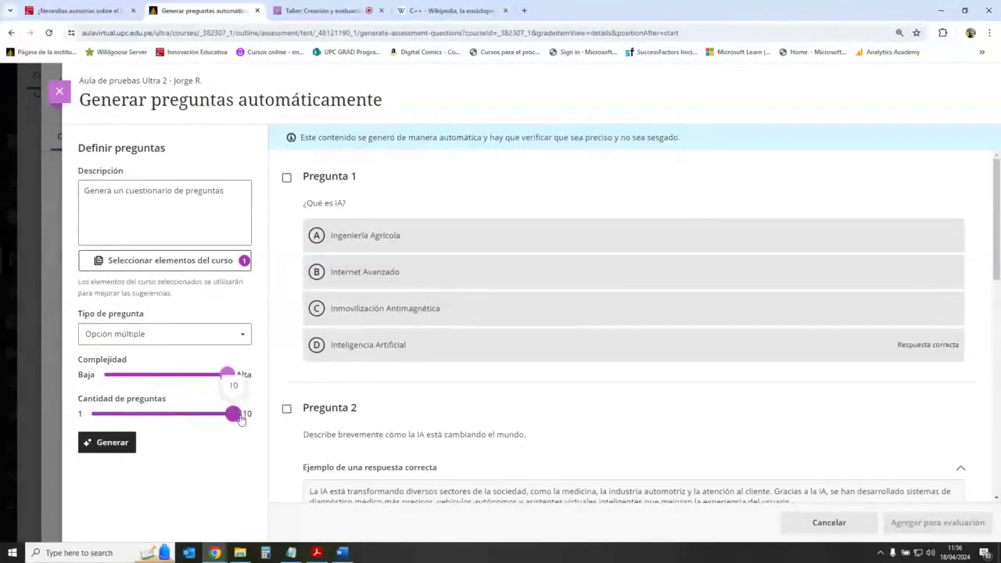
click(112, 444)
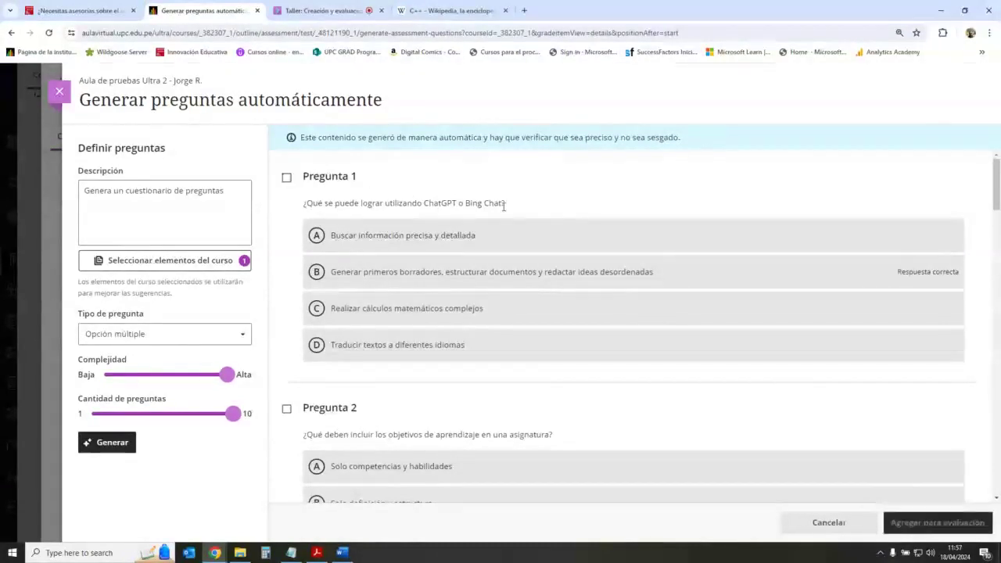
Select generated questions 1 through 5 for inclusion in the exam.
click(287, 178)
click(287, 408)
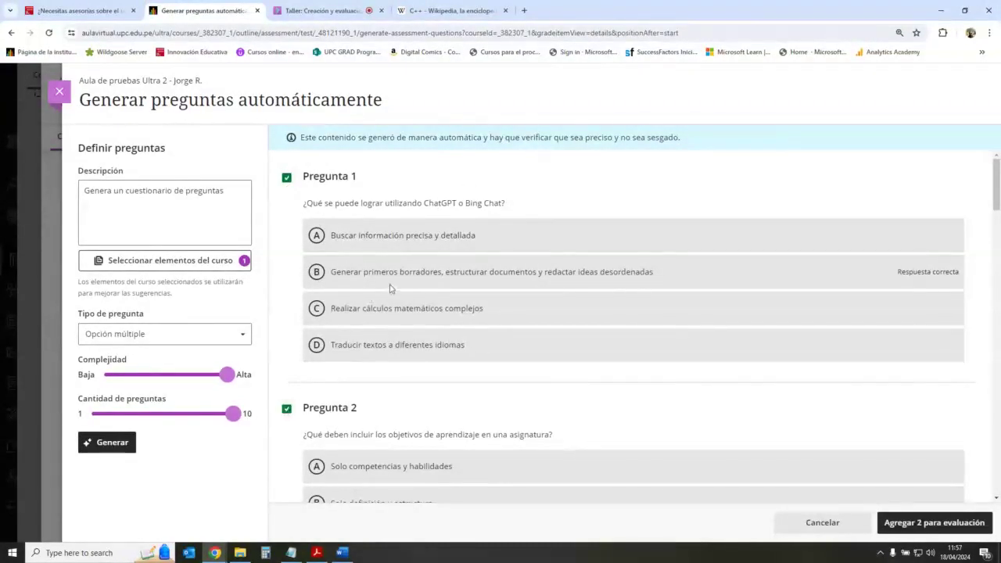
scroll(391, 286, down, 4)
click(287, 329)
scroll(287, 330, down, 2)
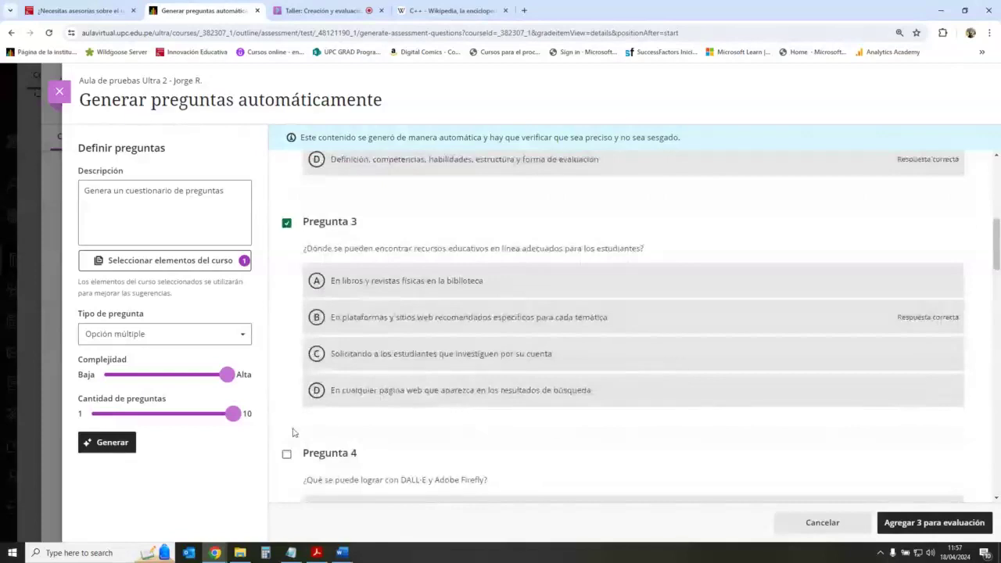
click(287, 451)
scroll(317, 327, down, 4)
click(286, 372)
scroll(378, 292, up, 1)
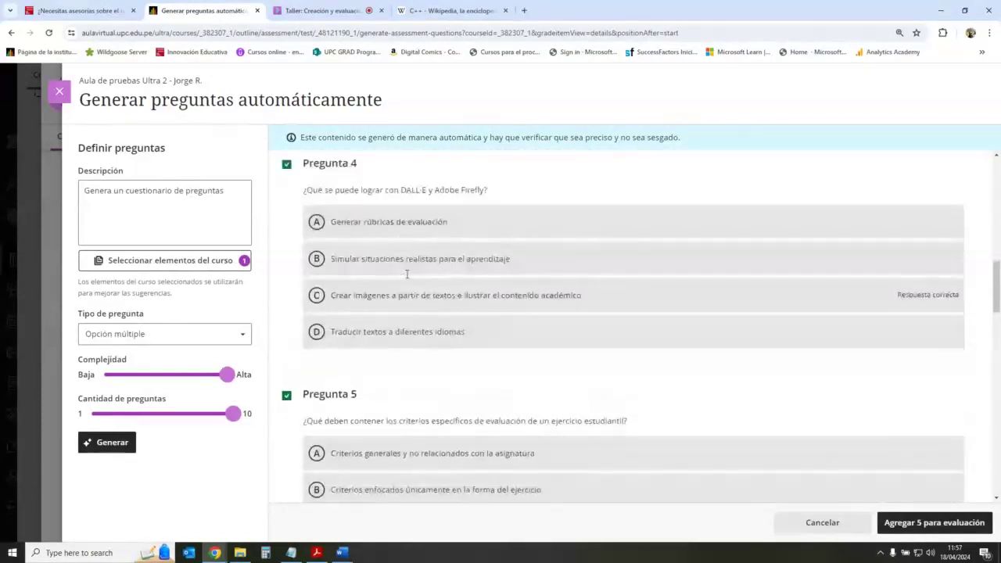
Select generated questions 6 through 10 as well and add all ten to the exam.
scroll(407, 273, down, 5)
click(286, 238)
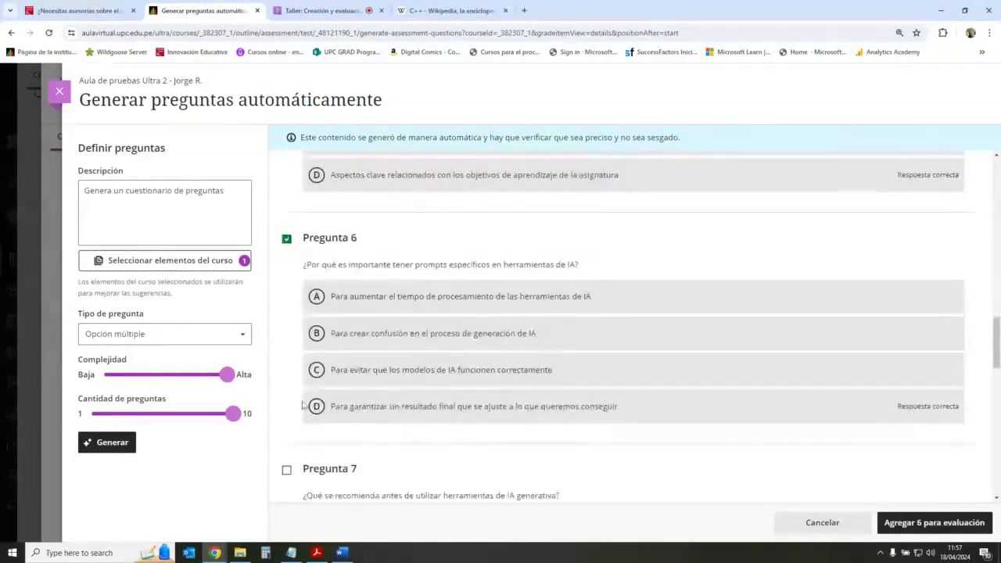
click(286, 469)
scroll(291, 438, down, 3)
click(286, 440)
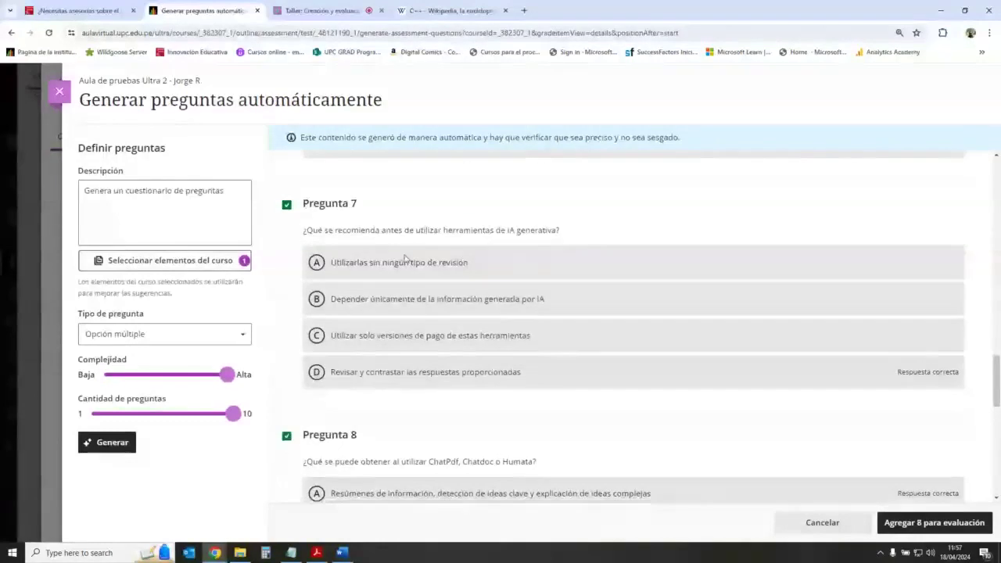
scroll(287, 426, down, 3)
click(287, 409)
scroll(290, 406, down, 4)
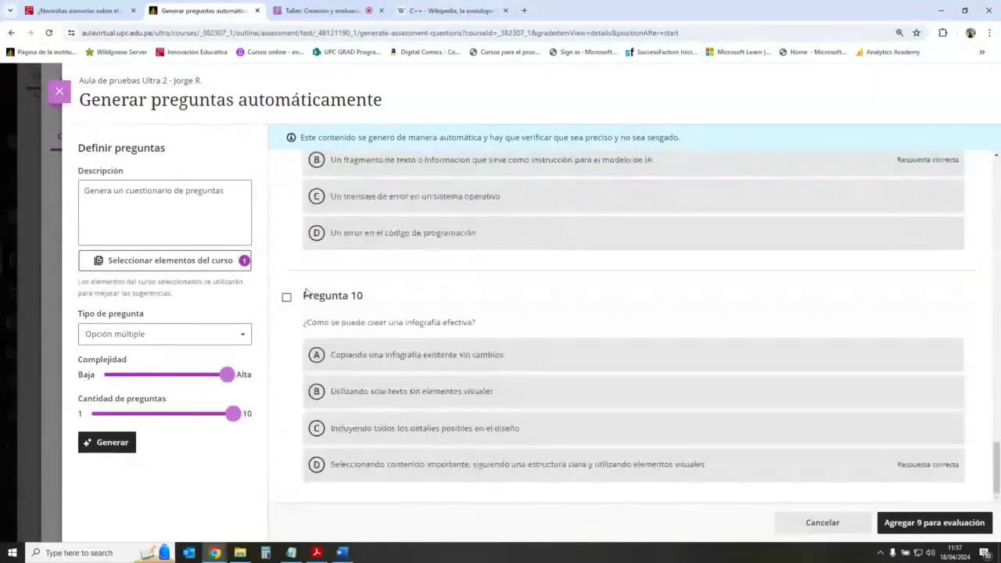
click(287, 298)
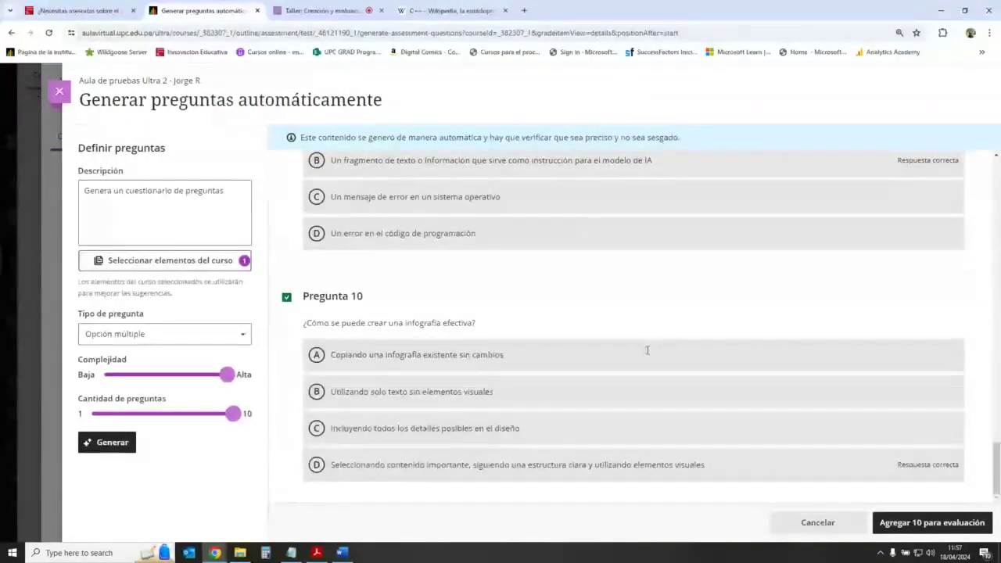
click(962, 523)
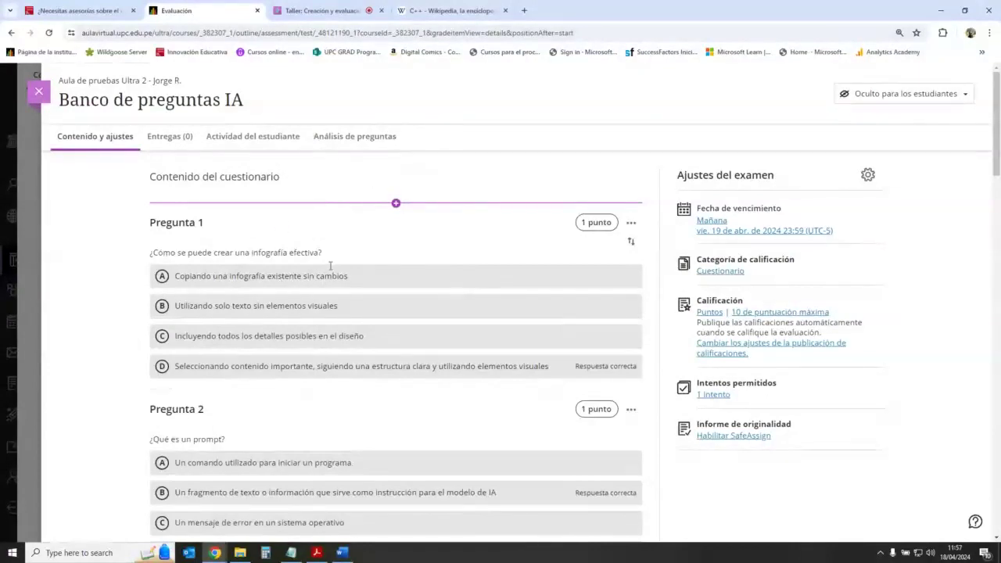
Open Pregunta 1 of the exam for editing and inspect its editable question text.
click(630, 224)
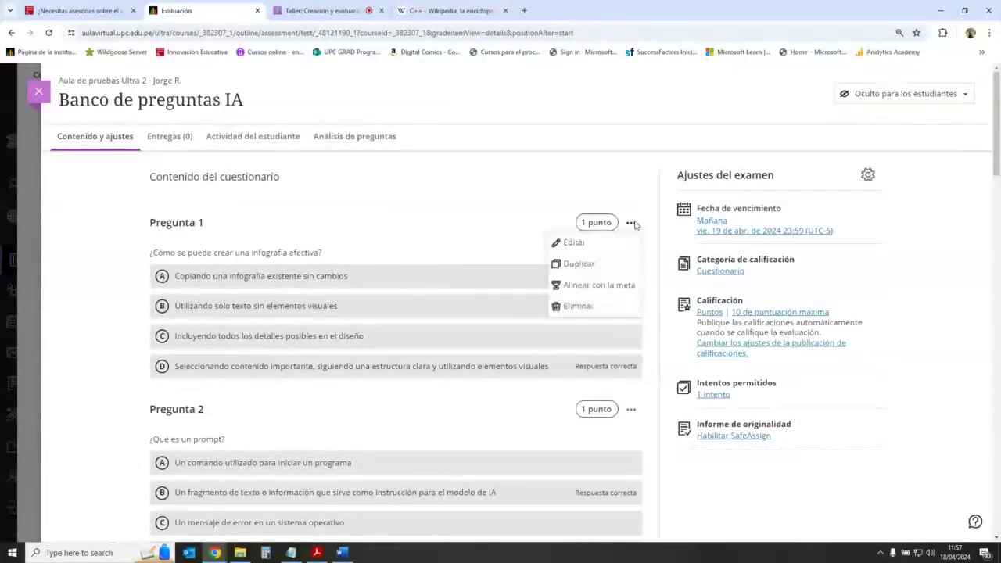
click(575, 243)
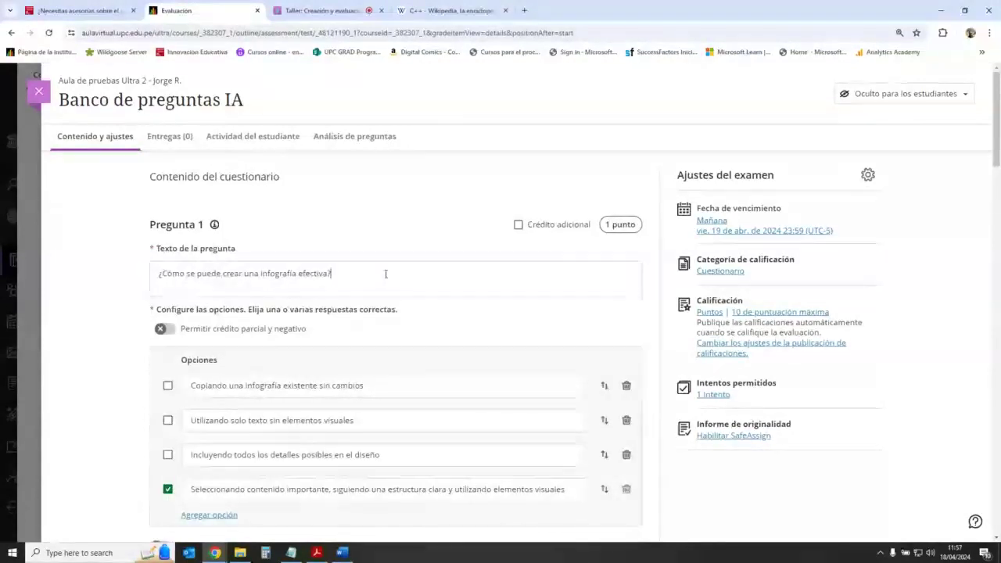
click(386, 273)
drag(344, 297, 153, 297)
click(370, 299)
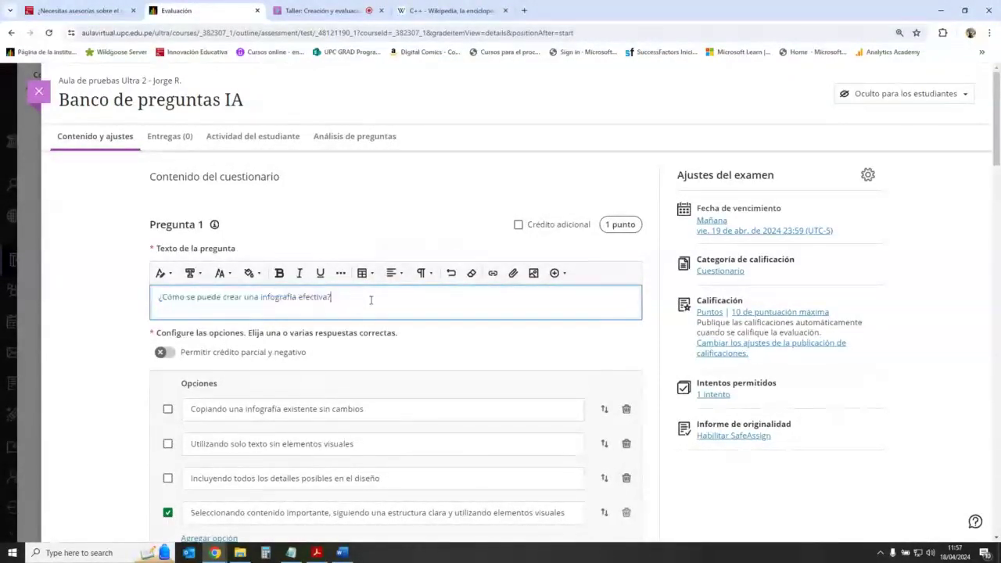
Examine the editable answer options of Pregunta 1, especially the one marked as correct.
scroll(411, 294, down, 2)
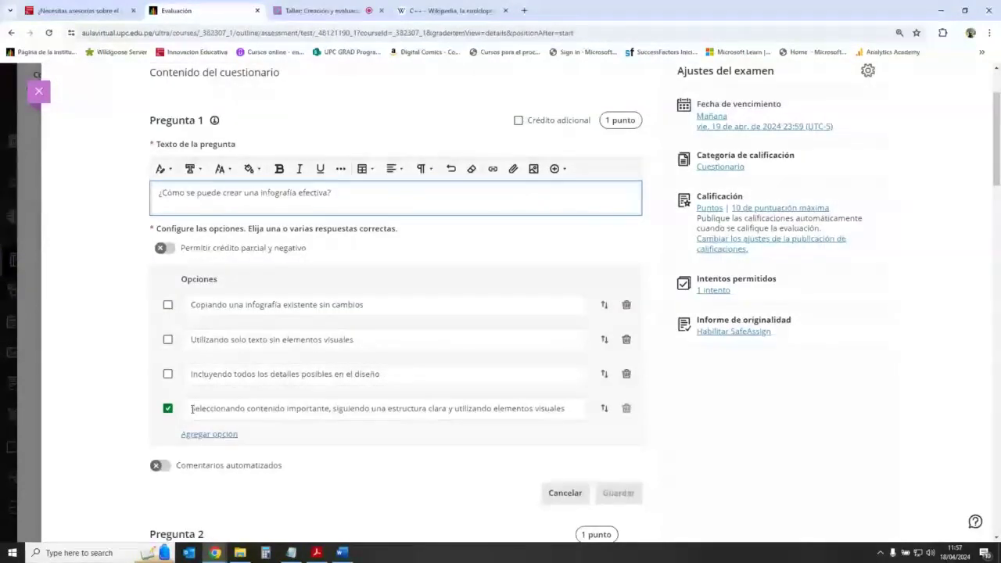
mouse_move(190, 408)
mouse_down()
mouse_move(556, 410)
mouse_move(177, 405)
mouse_up()
click(556, 410)
drag(373, 408, 249, 409)
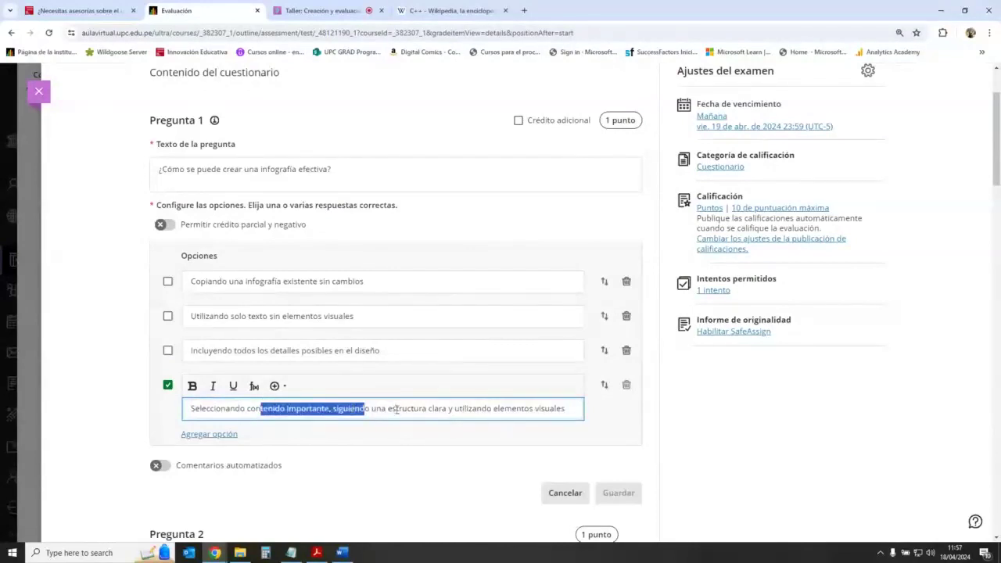
click(394, 408)
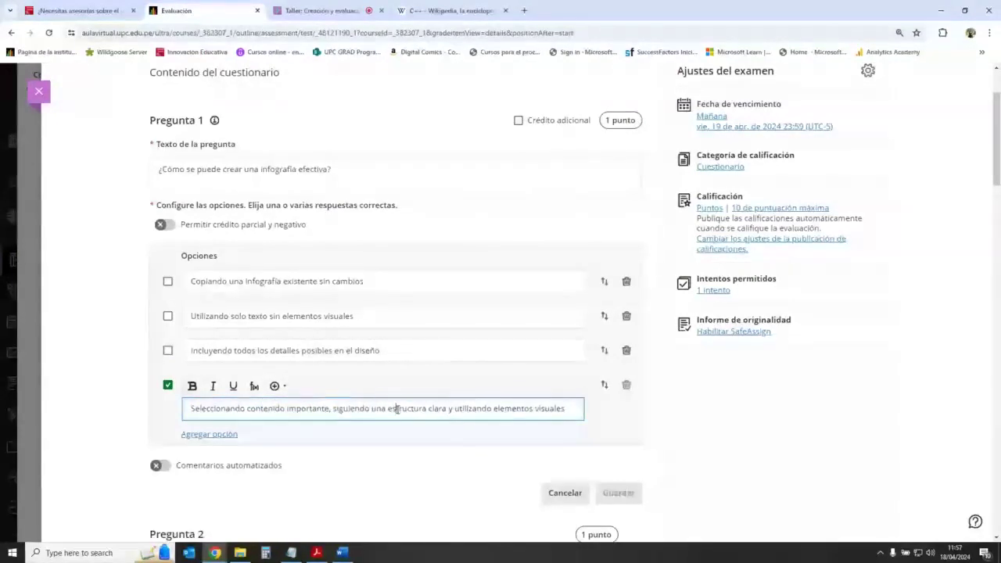
click(616, 424)
scroll(561, 315, down, 1)
scroll(561, 315, up, 2)
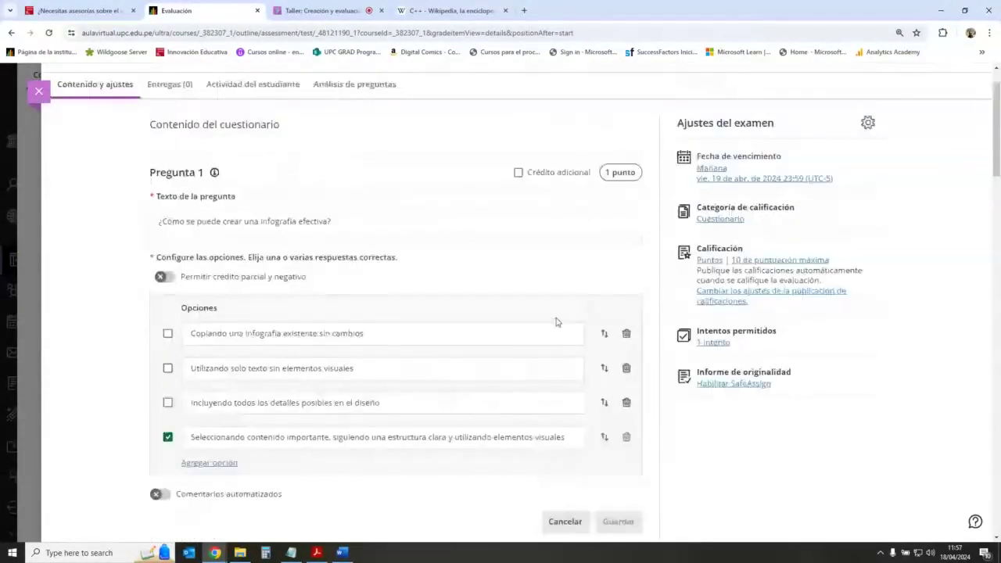
Review the ten questions of the Banco de preguntas IA exam and return to the course content.
scroll(523, 314, down, 1)
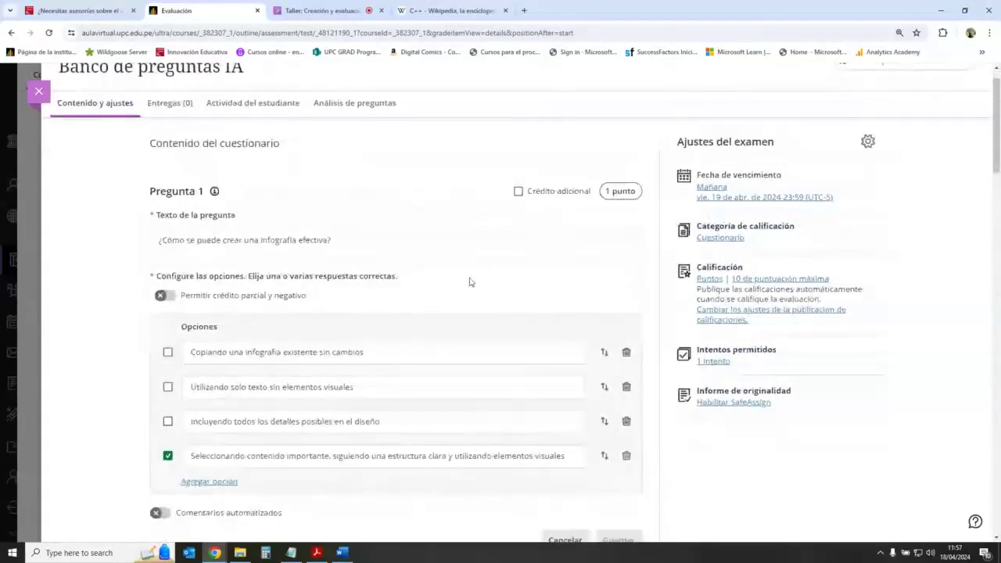
scroll(469, 281, up, 1)
scroll(443, 268, down, 5)
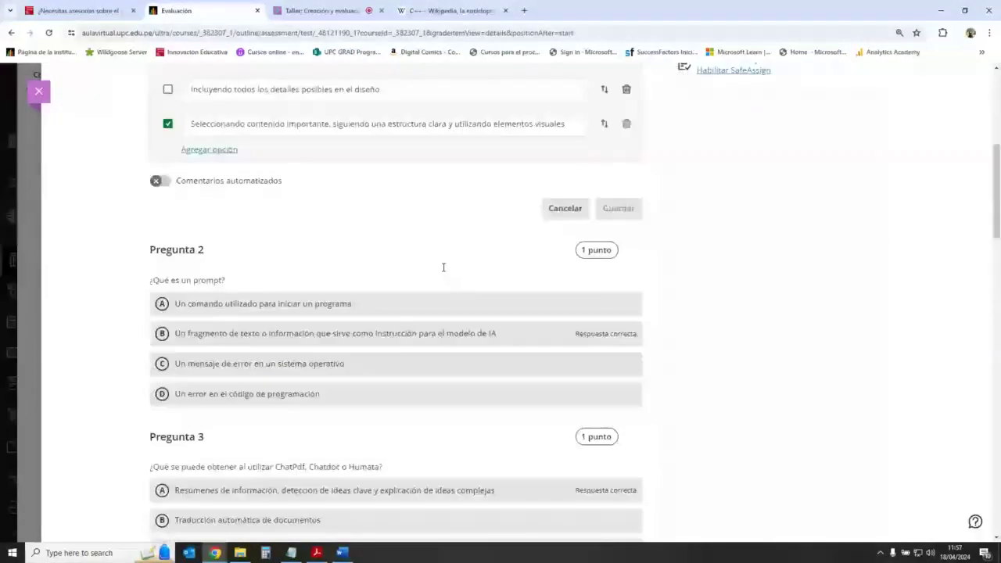
scroll(442, 268, down, 20)
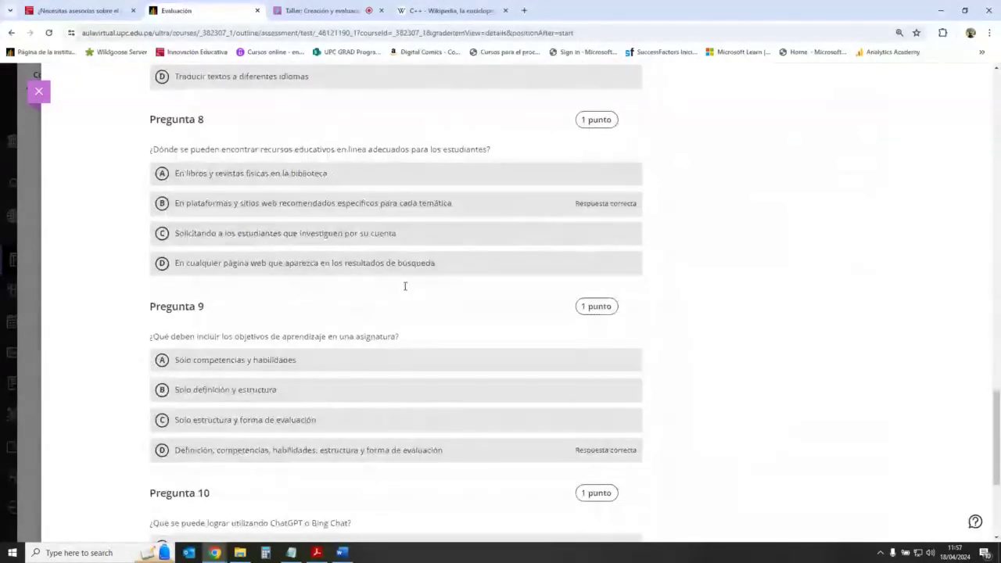
scroll(404, 286, up, 15)
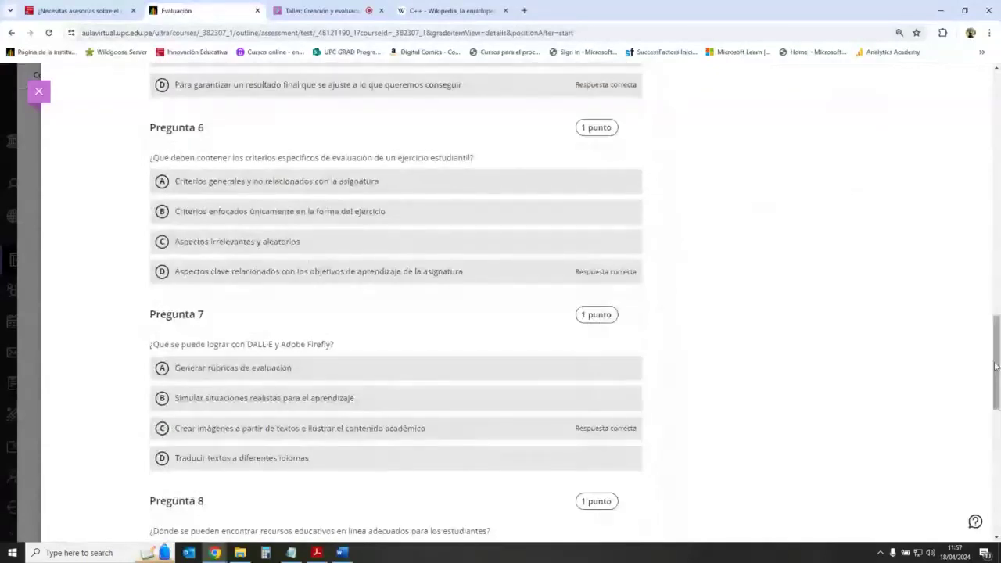
scroll(977, 159, up, 18)
scroll(897, 339, up, 1)
scroll(897, 339, up, 2)
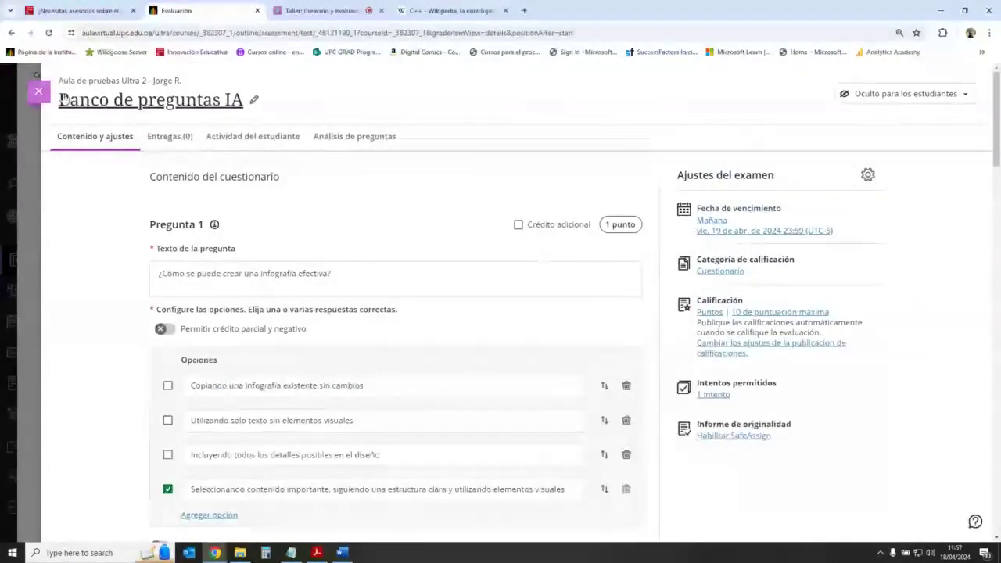
click(38, 91)
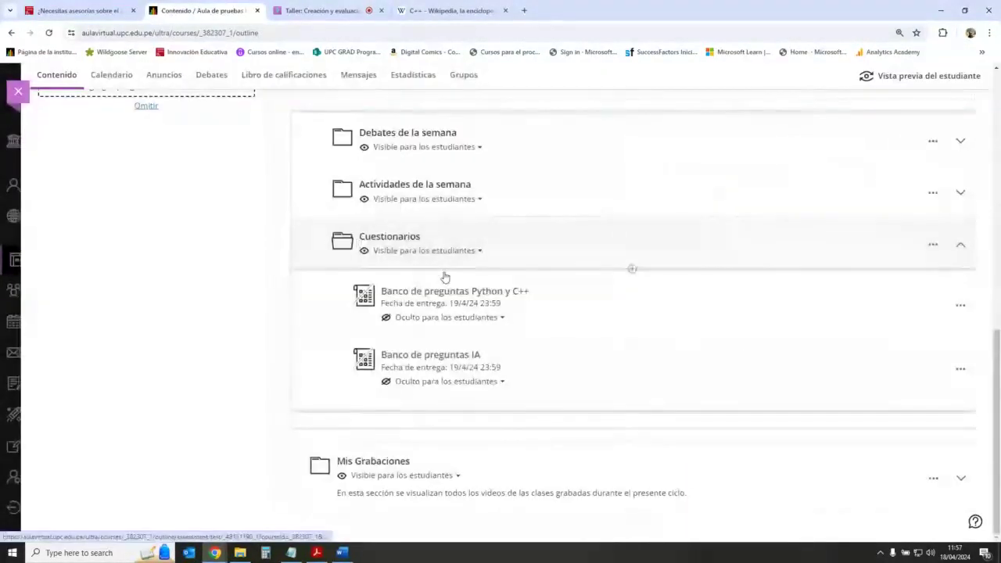
Delete the empty question bank Nuevo banco de preguntas 18/4/24 from the course's question banks and close the bank list.
scroll(186, 349, up, 2)
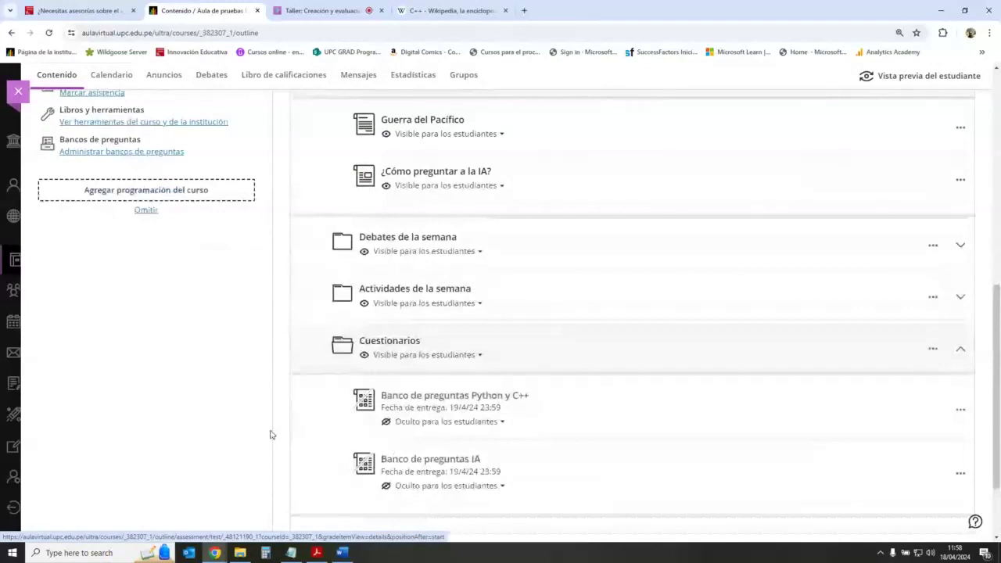
click(177, 151)
scroll(339, 286, down, 2)
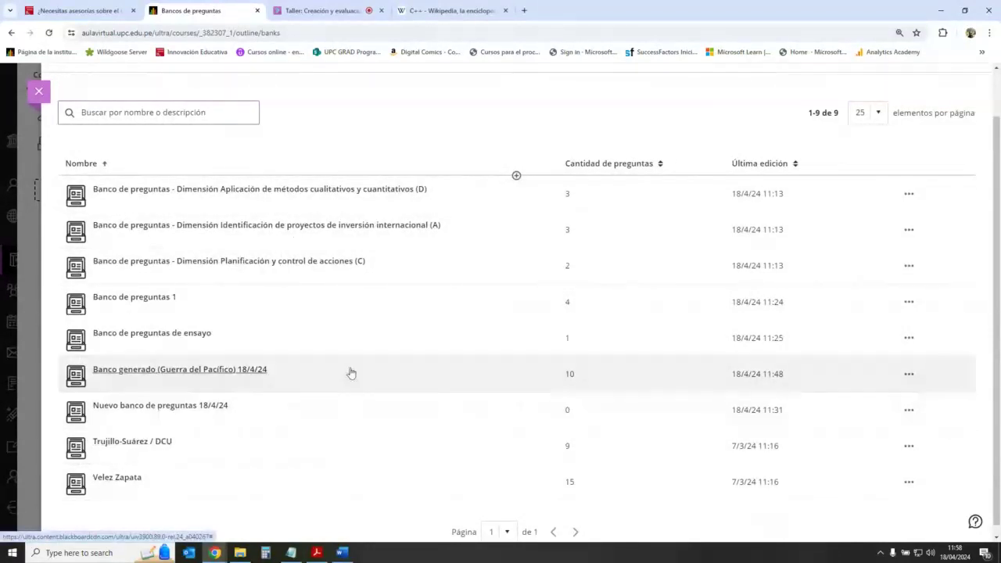
click(909, 410)
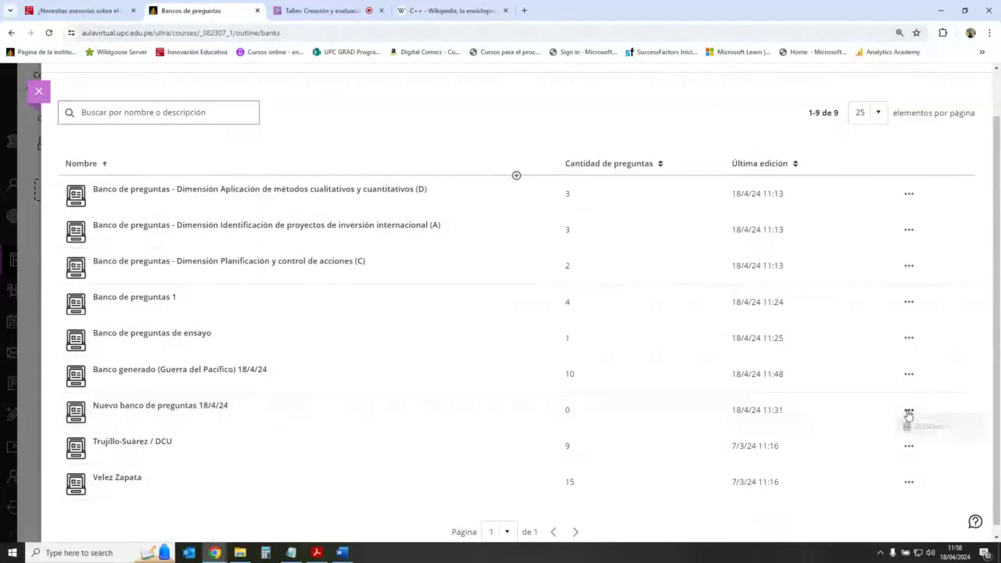
click(929, 431)
click(595, 352)
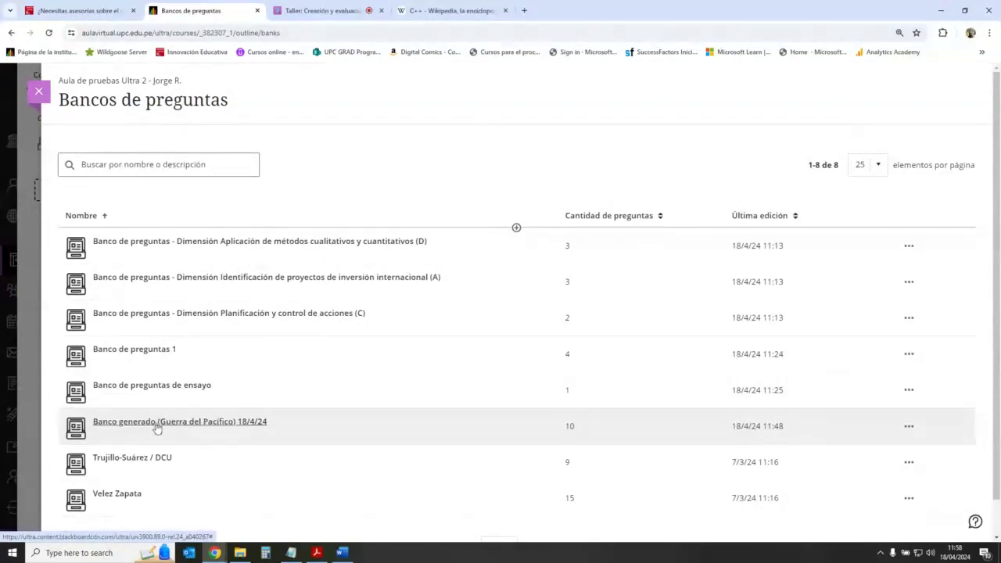
click(38, 92)
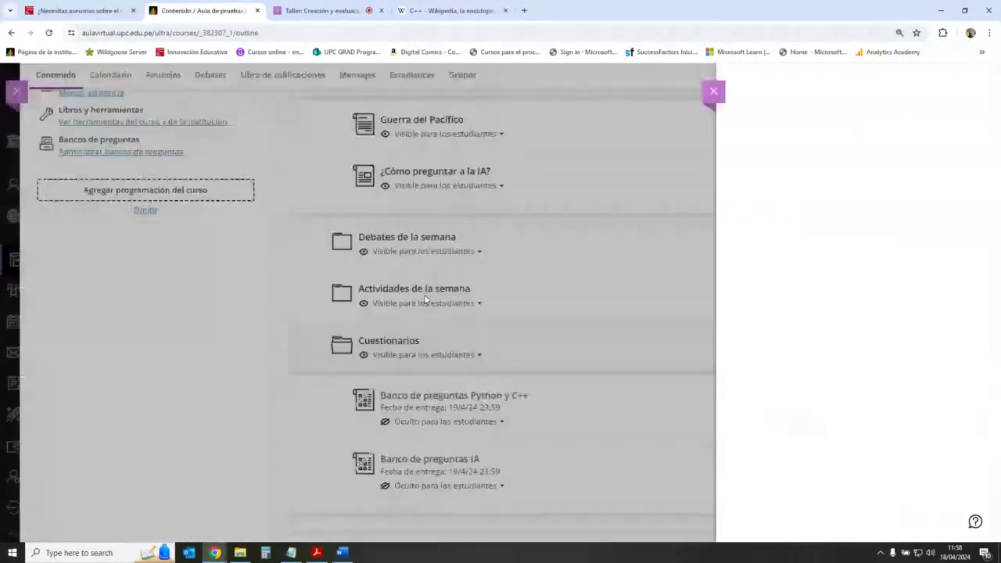
Check the workshop session chat for participants' questions and return to the course content.
scroll(542, 364, down, 3)
scroll(469, 305, down, 1)
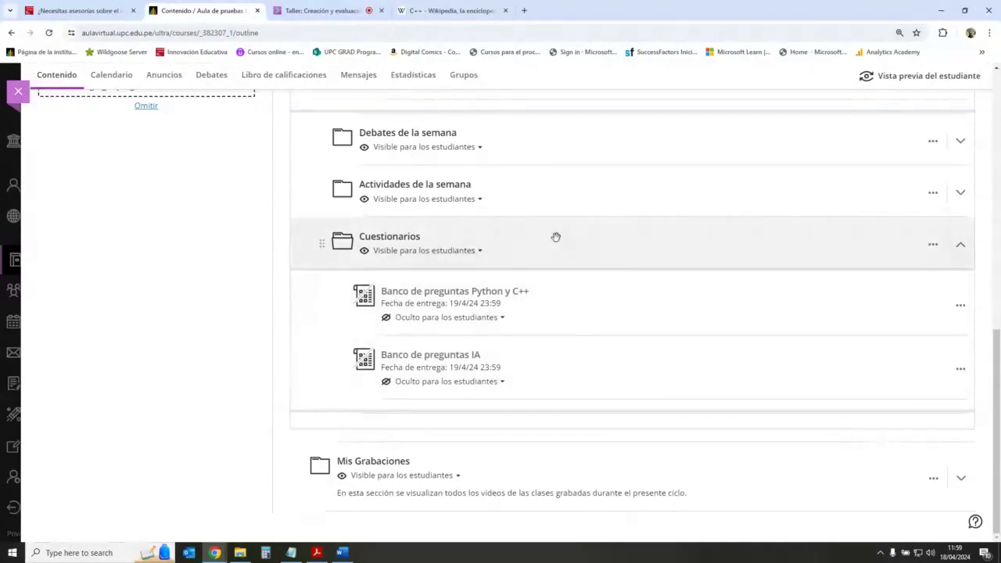
click(333, 11)
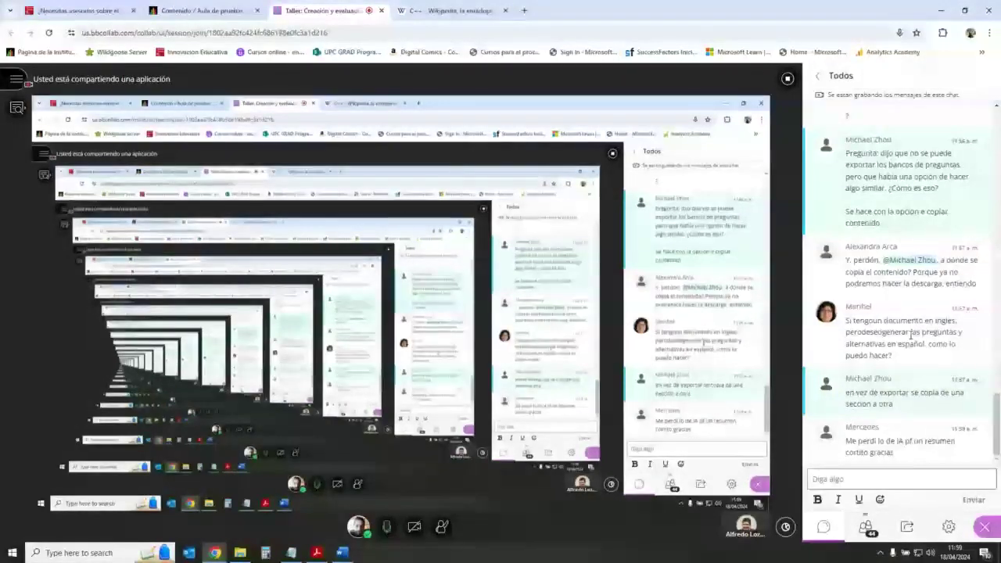
key(ctrl+shift+Tab)
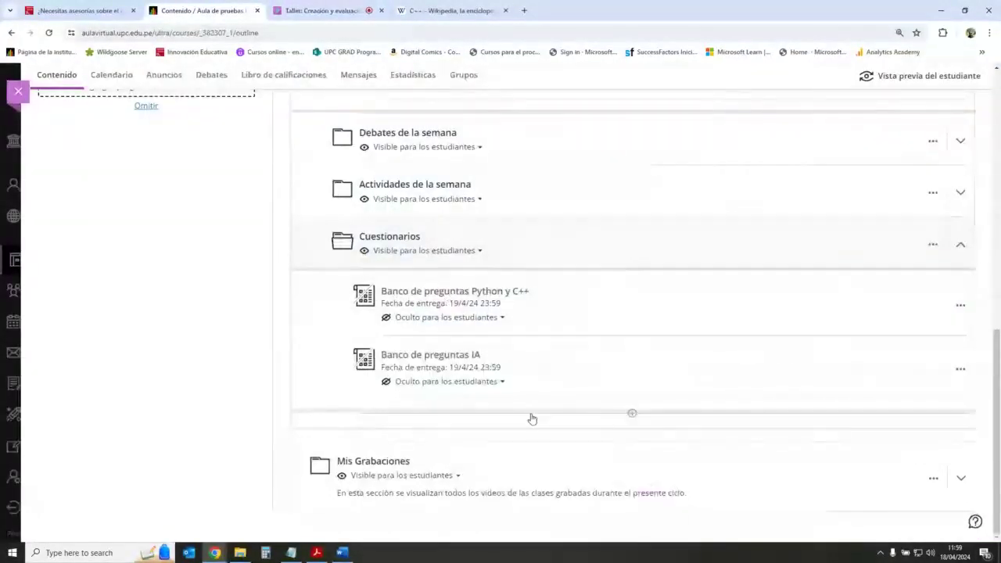
Collapse the Cuestionarios folder and look over the Unidad 2 documents in Semana 1.
click(632, 269)
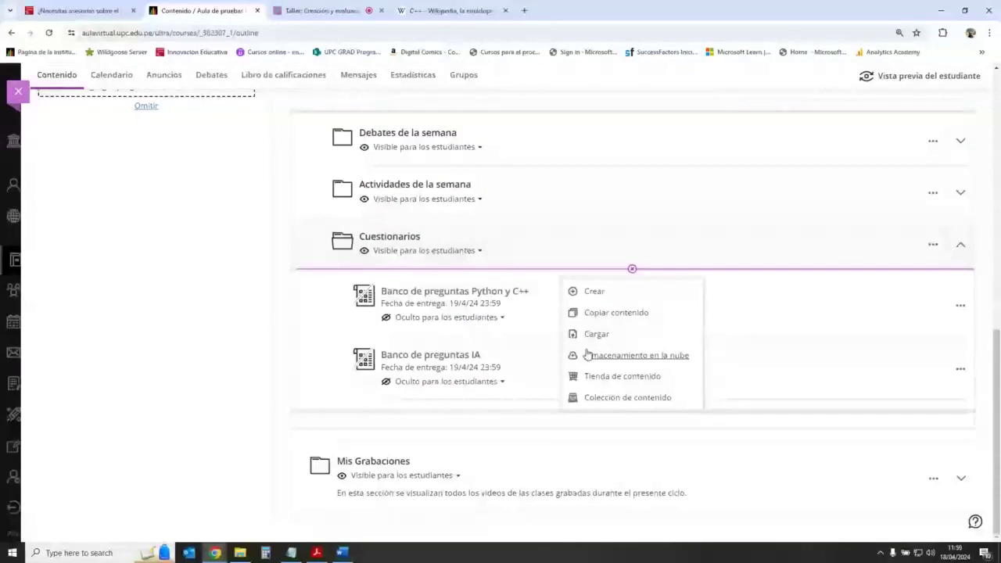
click(959, 245)
scroll(674, 283, up, 5)
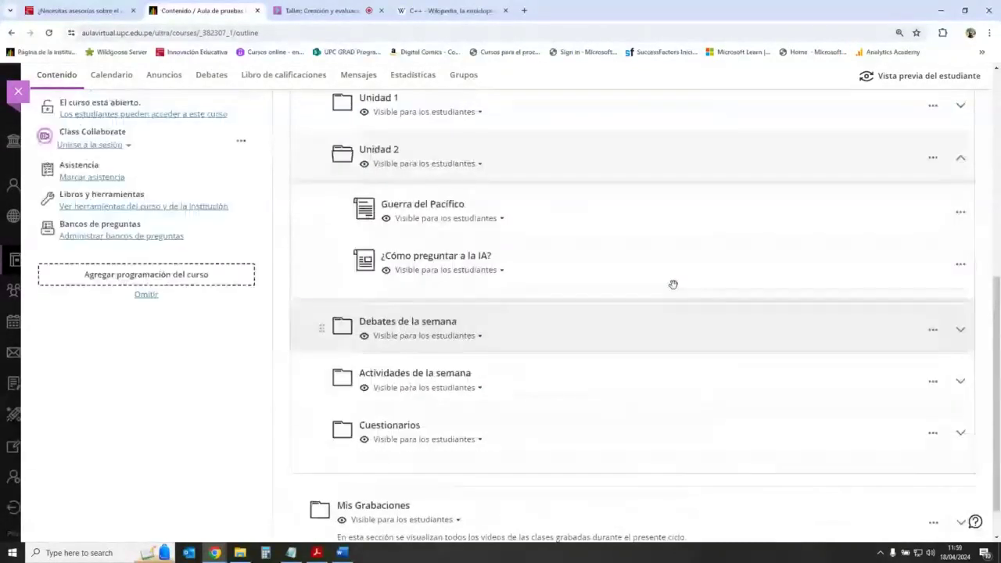
scroll(672, 284, down, 3)
scroll(673, 284, up, 1)
scroll(672, 284, up, 1)
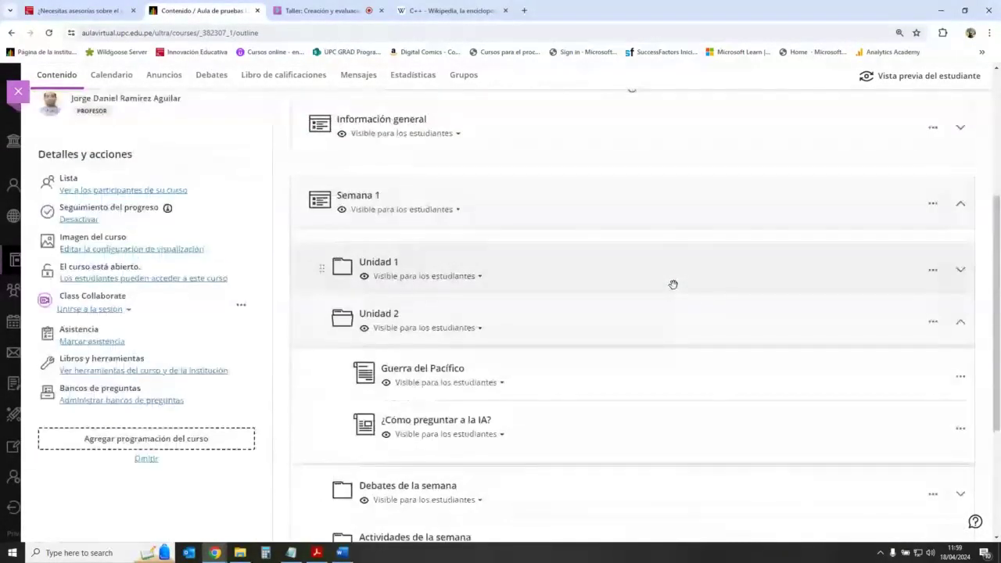
scroll(547, 336, down, 1)
scroll(422, 388, up, 1)
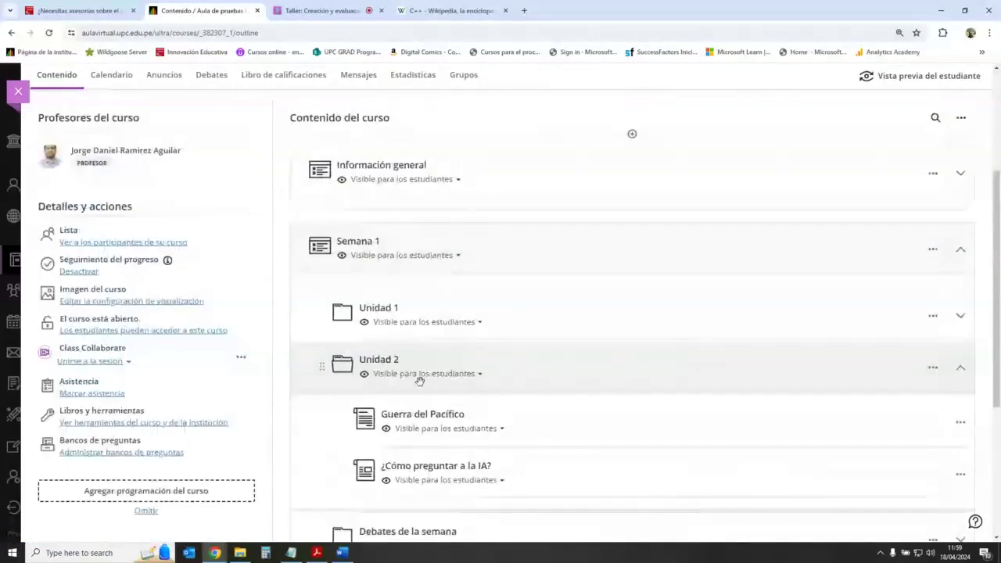
scroll(421, 388, down, 2)
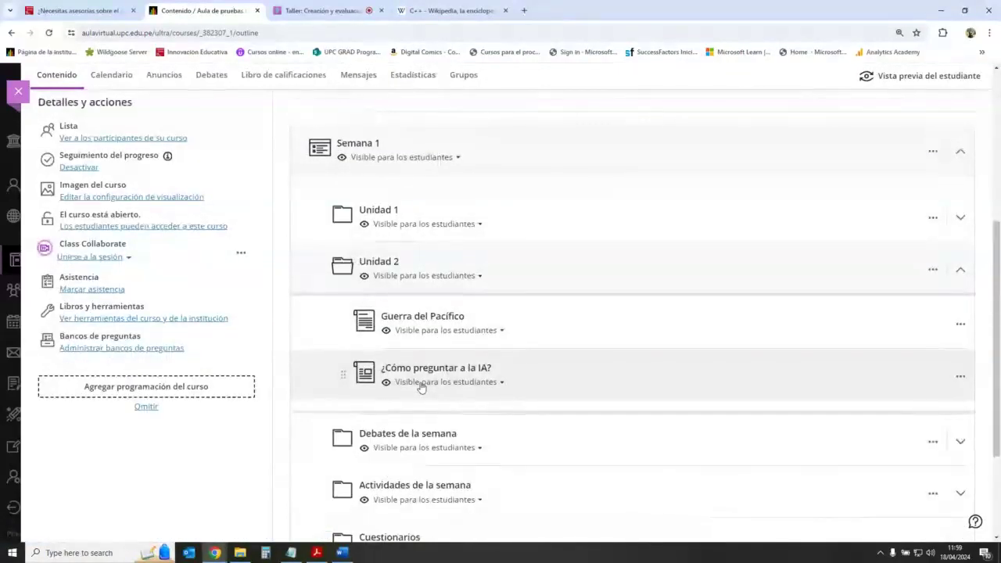
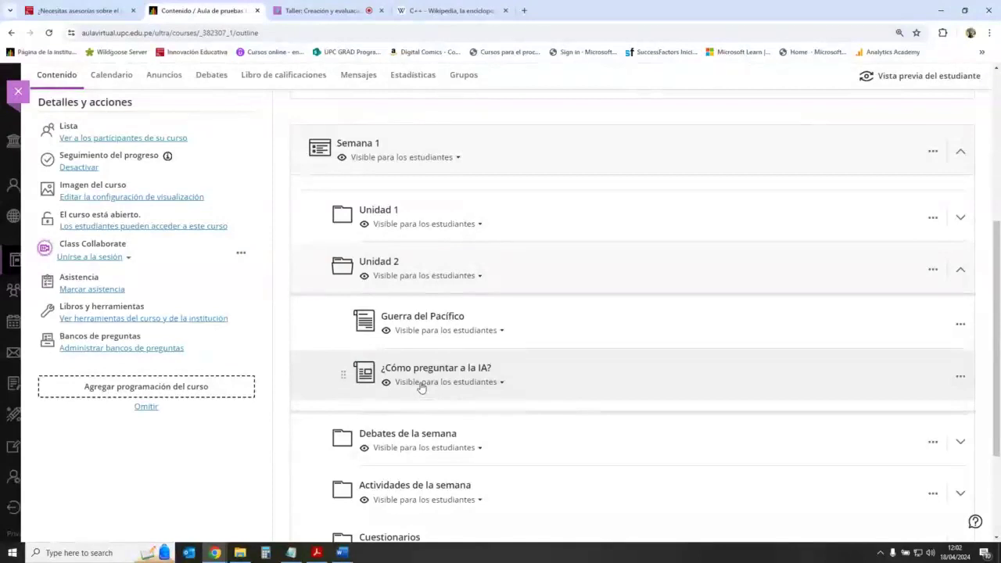
Check the session chat again and inspect the import, copy and export options for the course content.
click(311, 7)
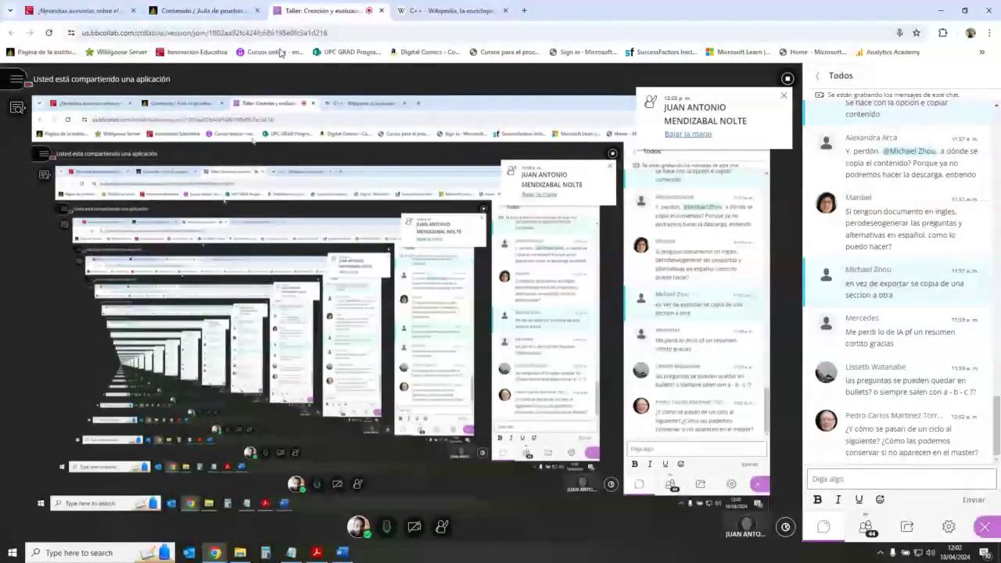
click(205, 10)
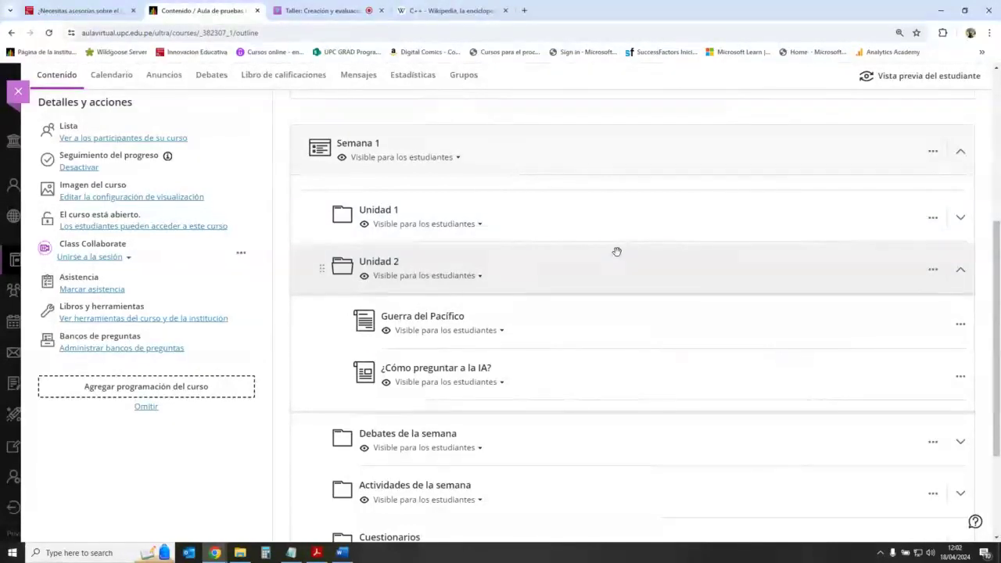
scroll(684, 350, up, 4)
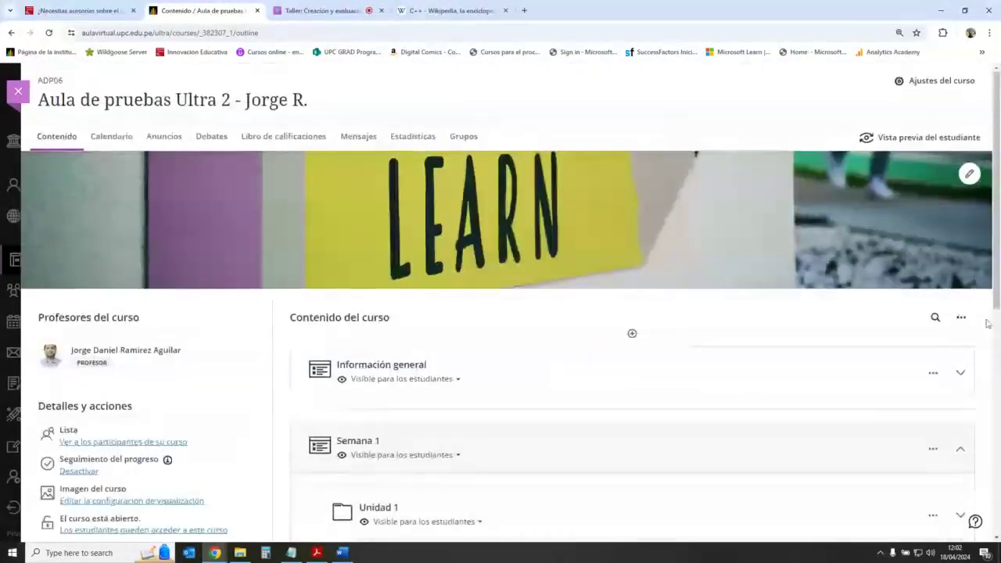
click(961, 317)
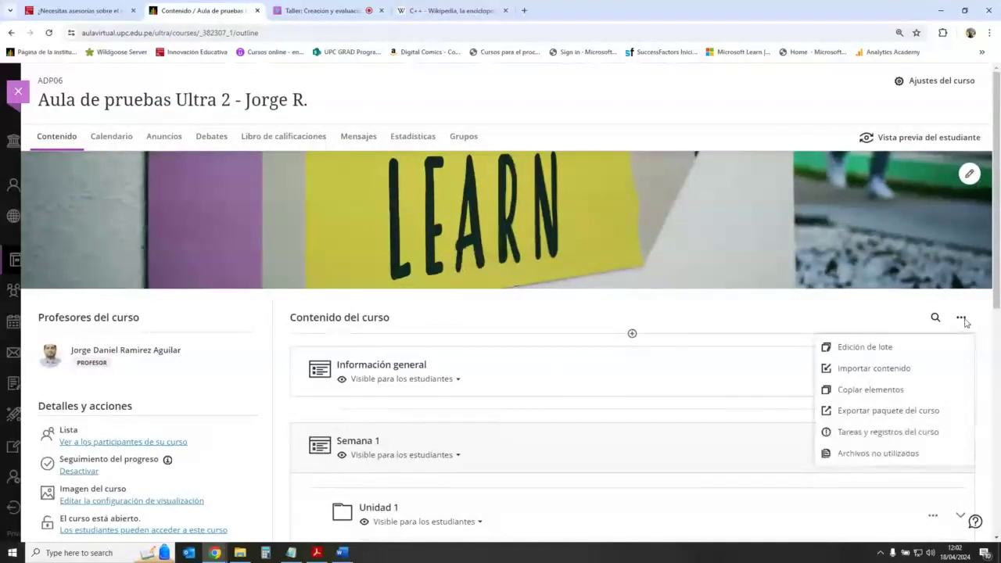
click(979, 306)
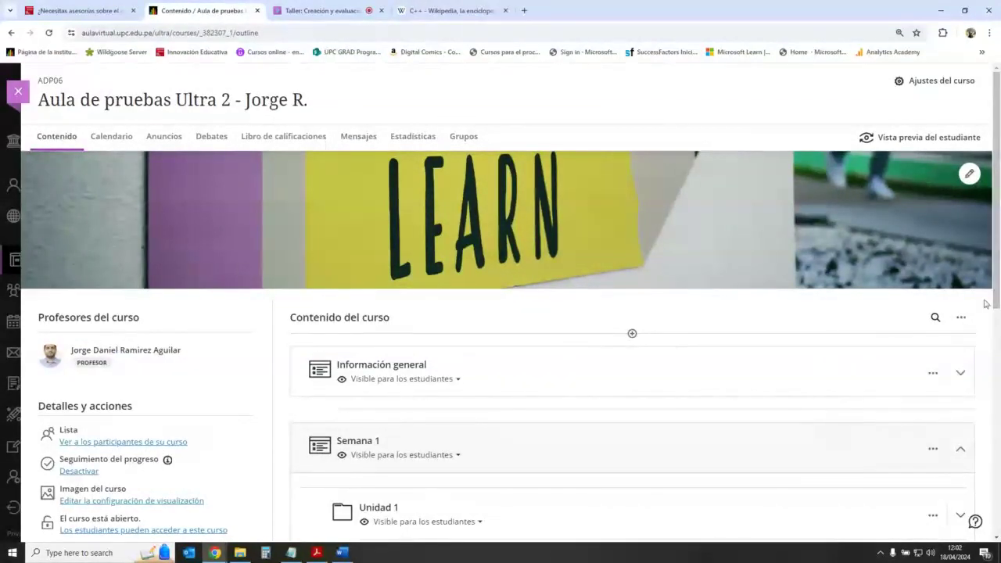
scroll(977, 298, down, 1)
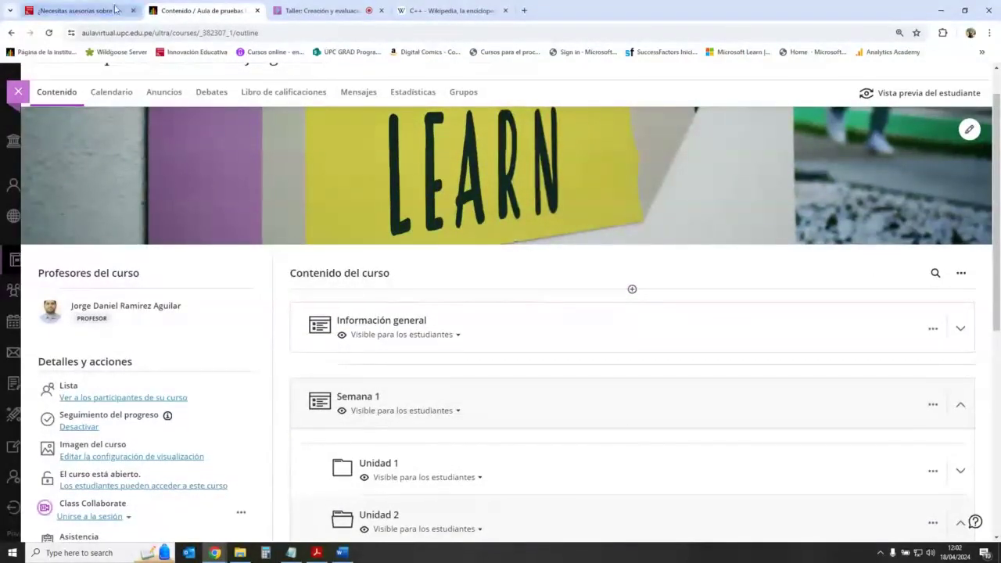
Open the course list in a new browser tab and enter the Original-view course ADP07.
click(524, 11)
click(56, 53)
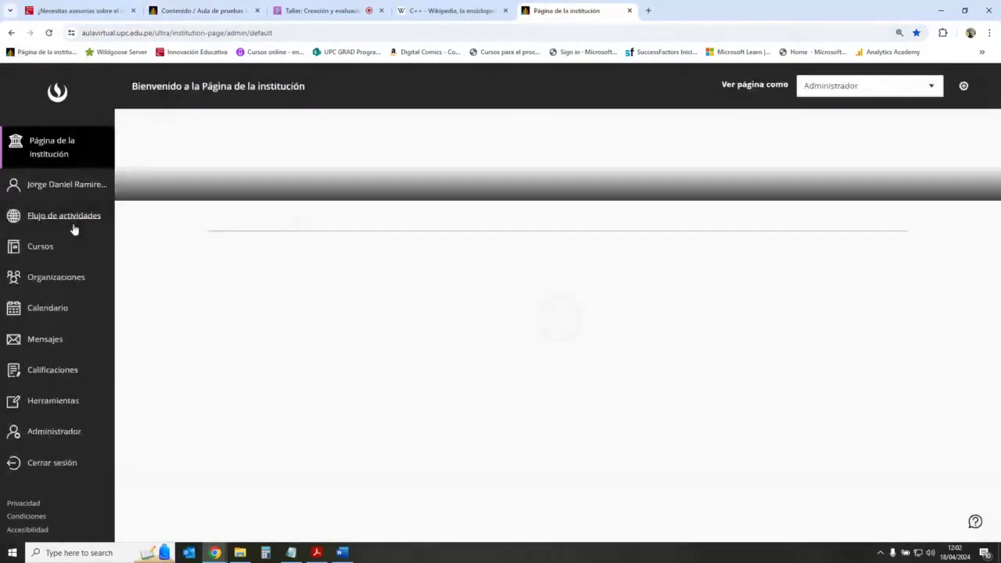
click(52, 256)
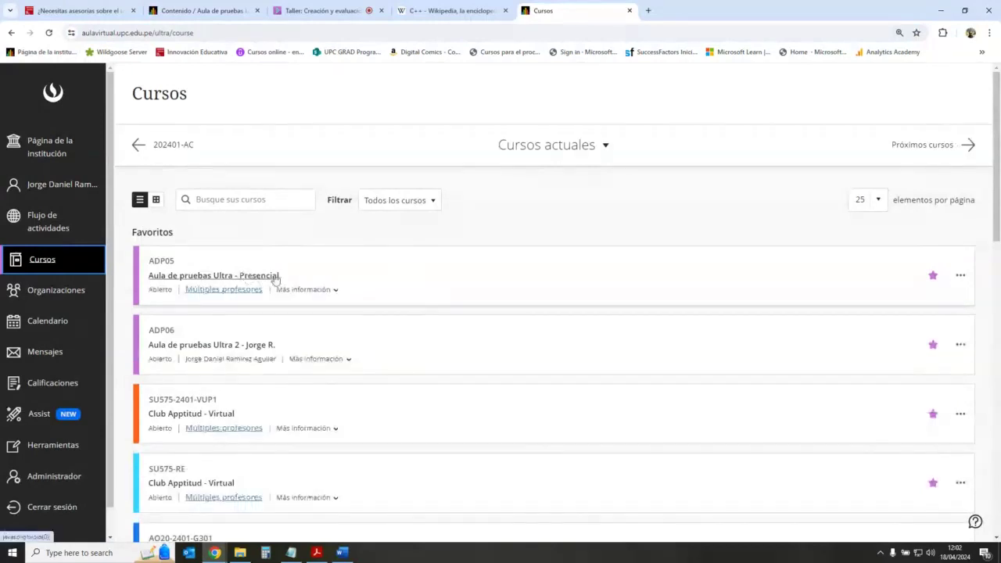
scroll(402, 273, down, 2)
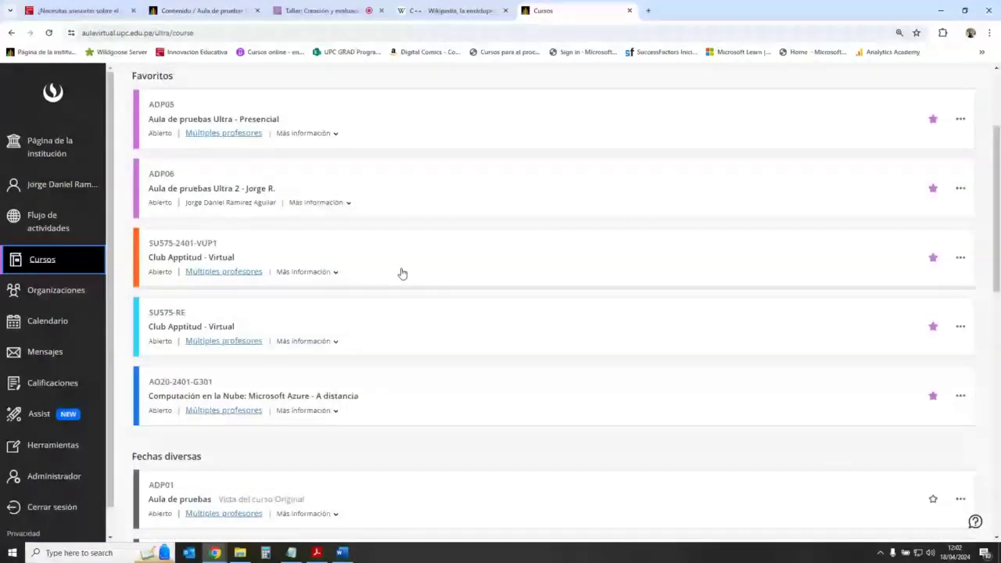
scroll(402, 273, down, 3)
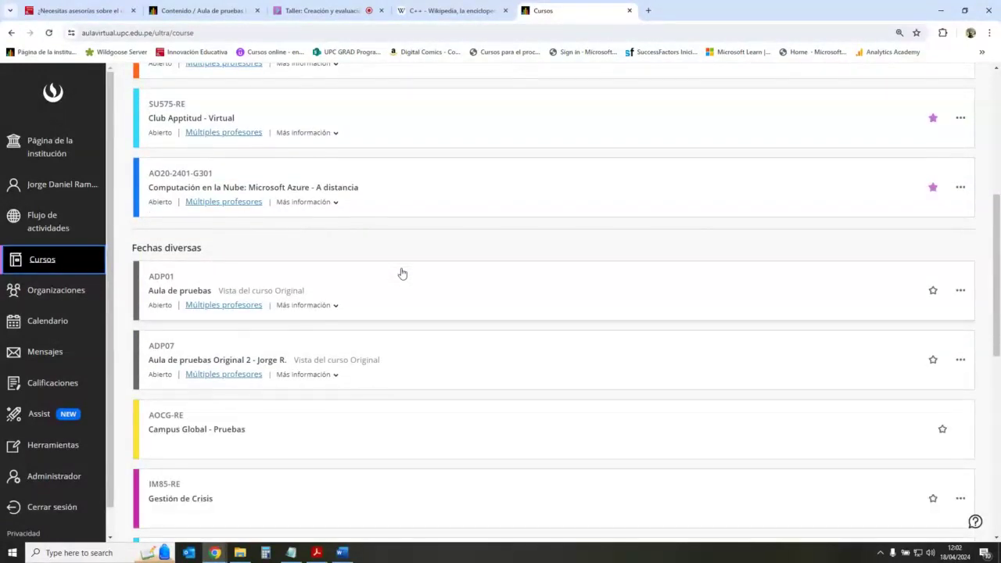
click(605, 274)
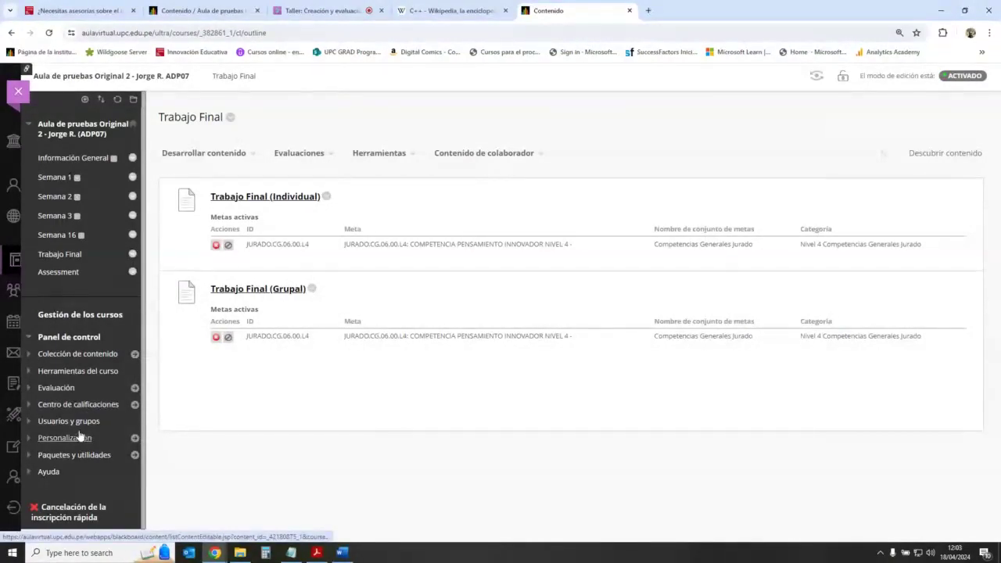
Open the Bancos de preguntas page from the course tools of the ADP07 course.
click(78, 370)
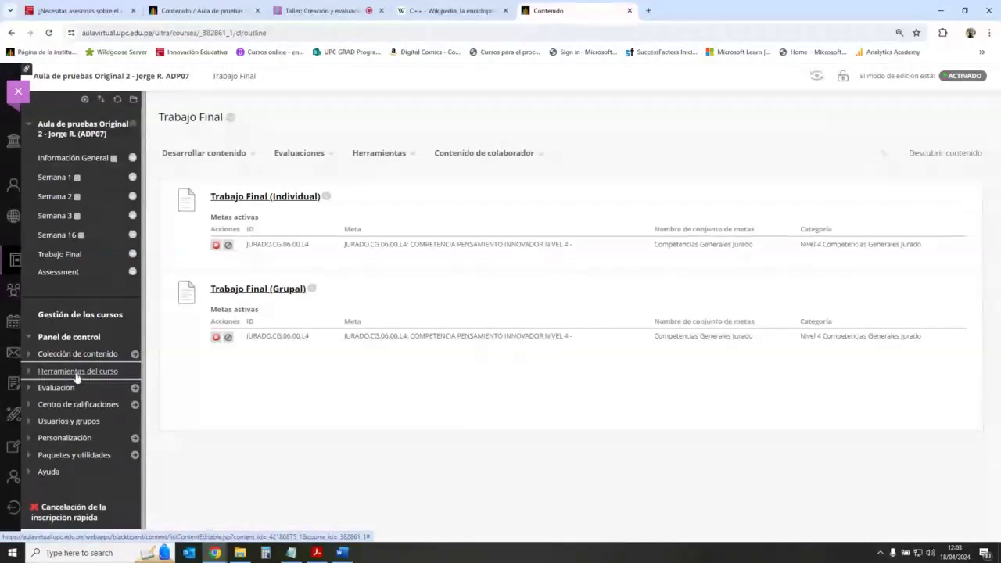
scroll(101, 342, down, 2)
scroll(90, 313, down, 2)
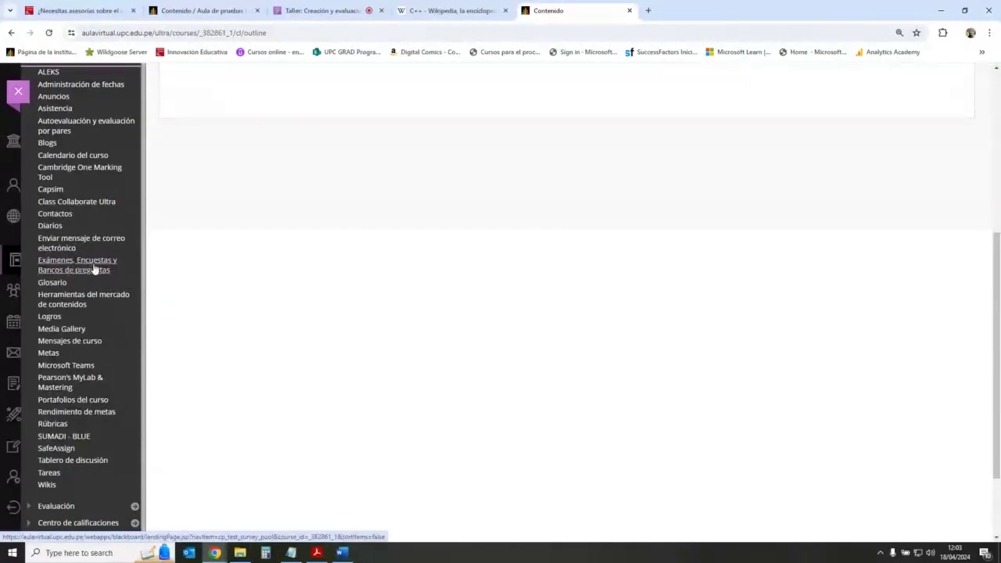
click(91, 273)
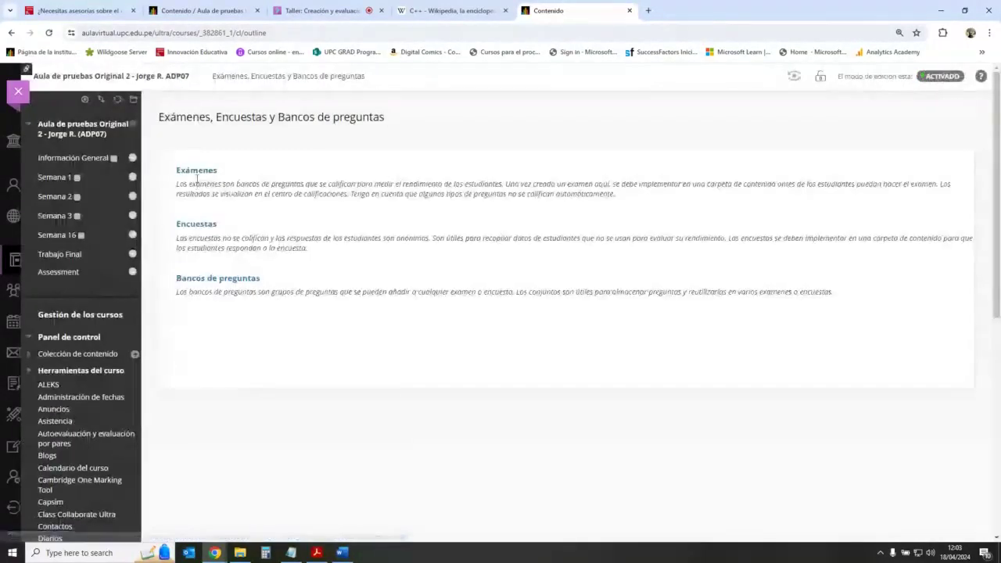
click(188, 279)
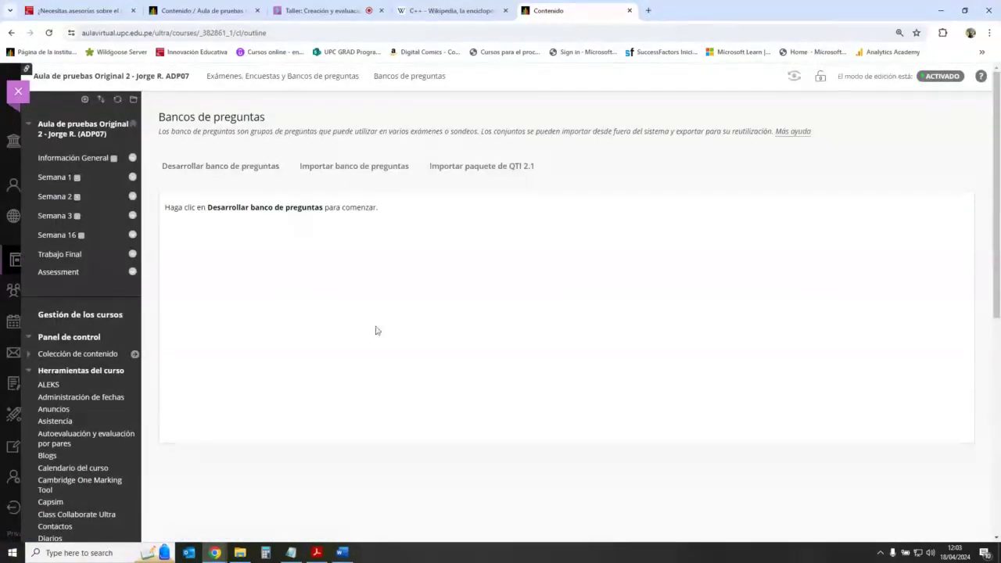
Check the exported question bank files in the Materiales folder and locate Exámenes, Encuestas y Bancos de preguntas in the ADP07 course tools.
click(240, 553)
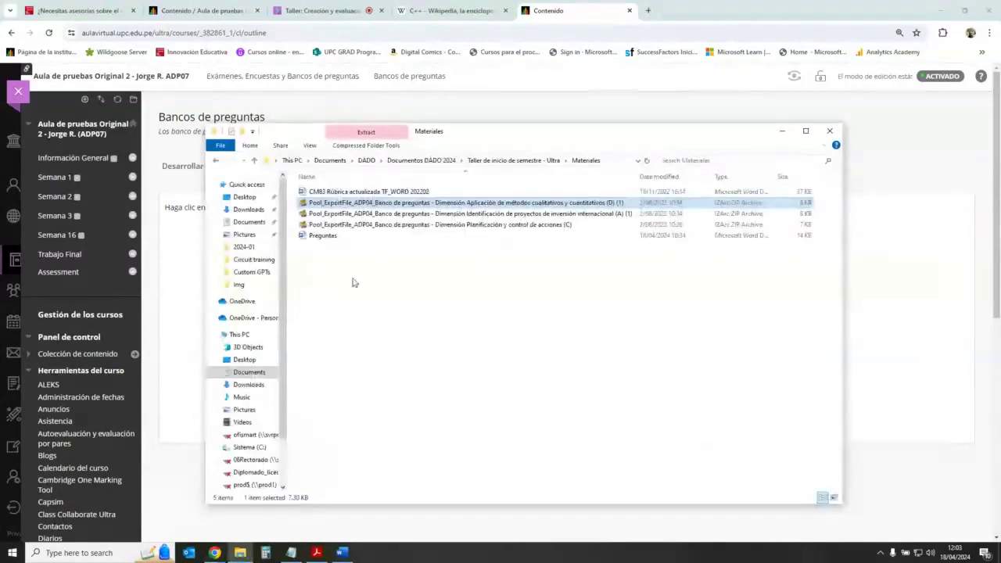
click(193, 248)
scroll(149, 355, down, 2)
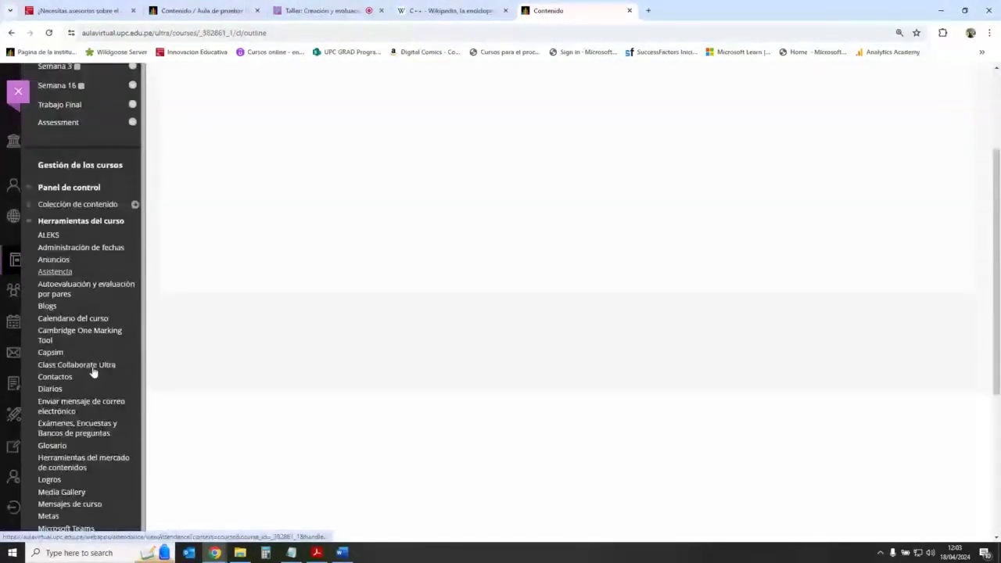
scroll(92, 371, down, 4)
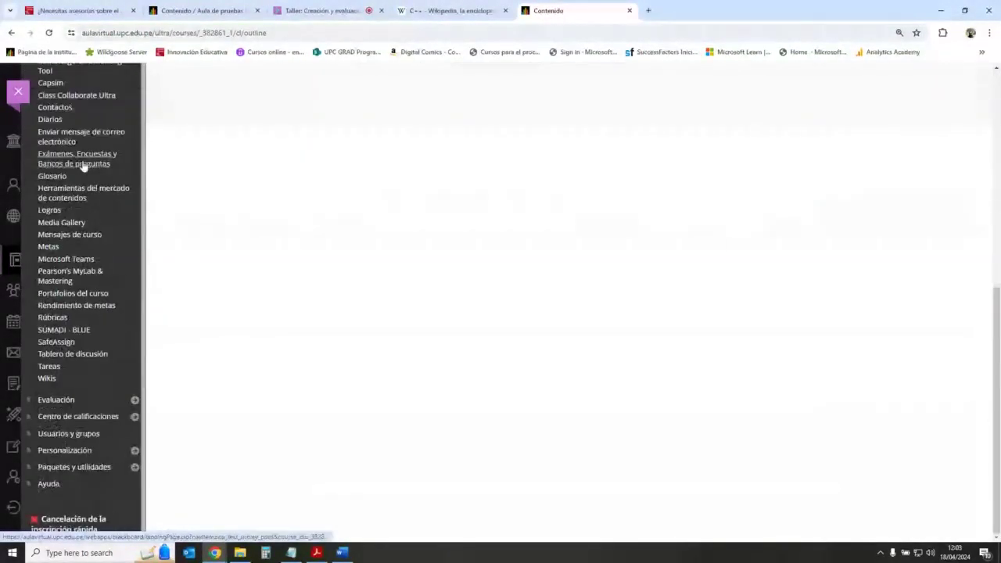
scroll(115, 244, up, 2)
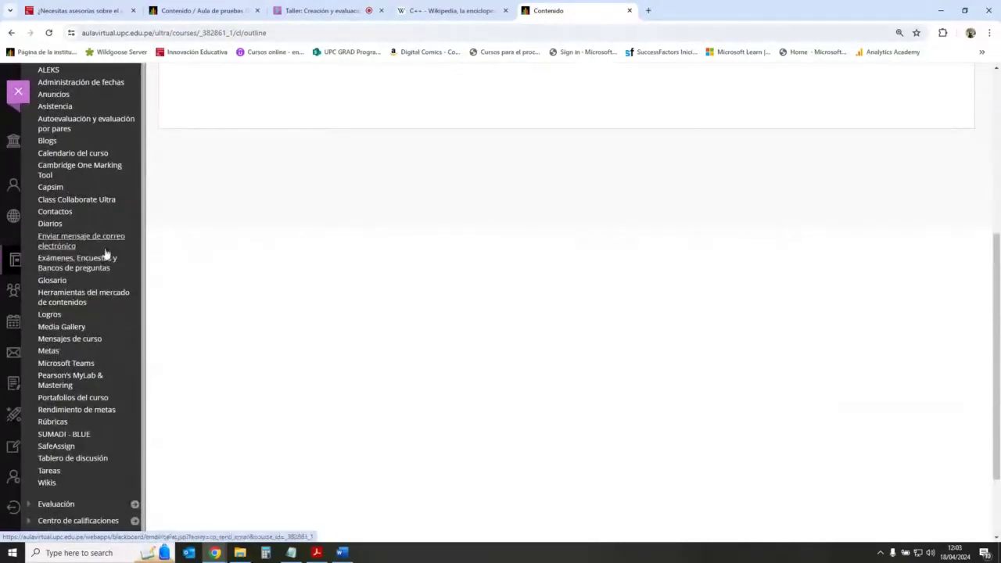
click(102, 268)
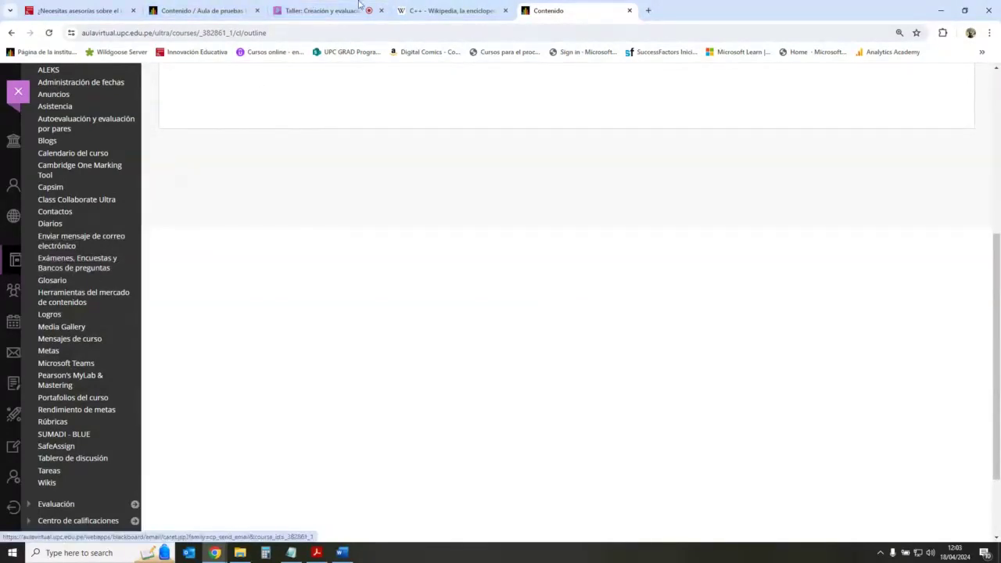
Return to the Ultra course and open its Bancos de preguntas page.
click(325, 11)
click(210, 7)
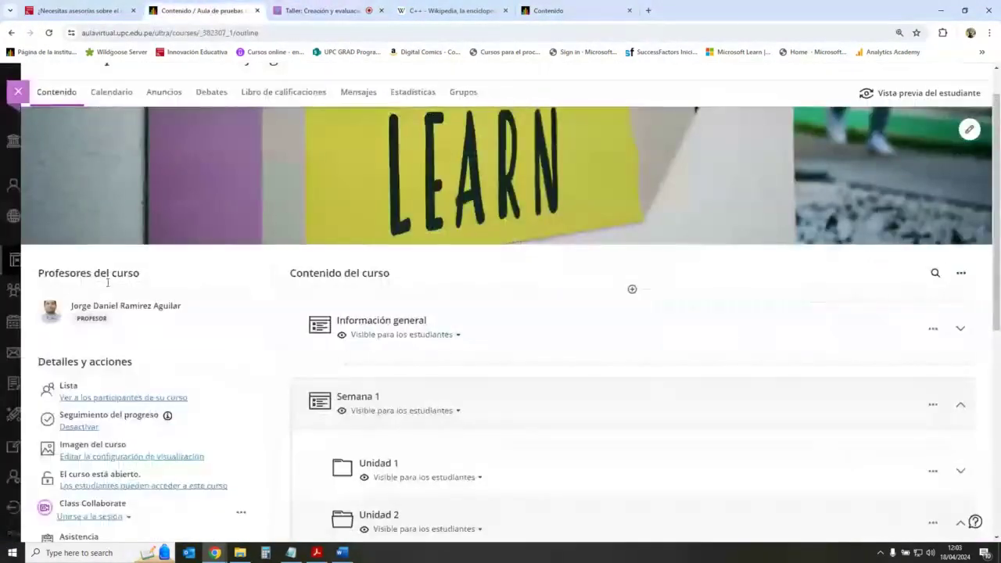
scroll(208, 326, down, 3)
click(176, 346)
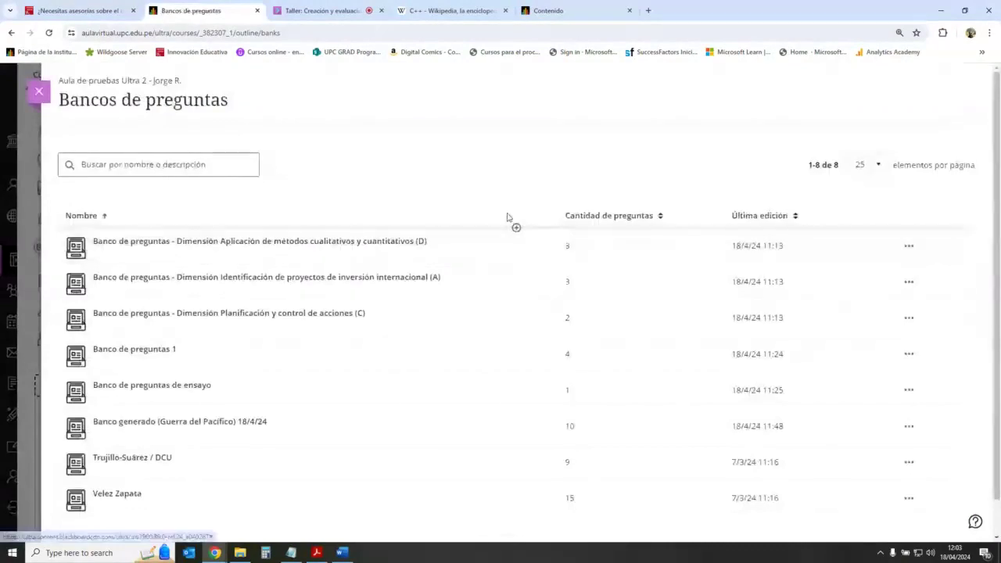
Inspect the Nuevo and Importar desde archivo options for question banks and the exported pool files in the Materiales folder.
click(516, 228)
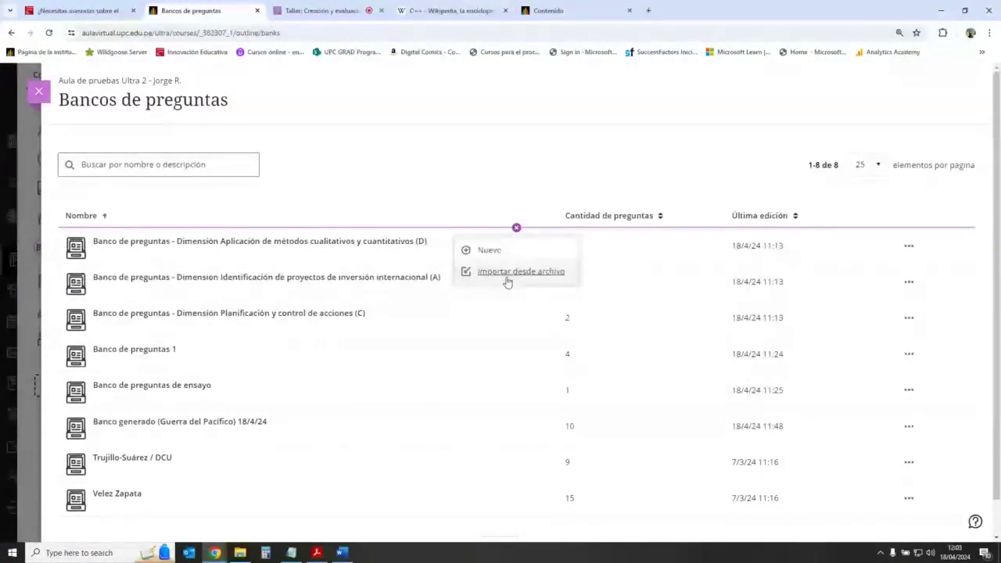
click(504, 165)
click(516, 227)
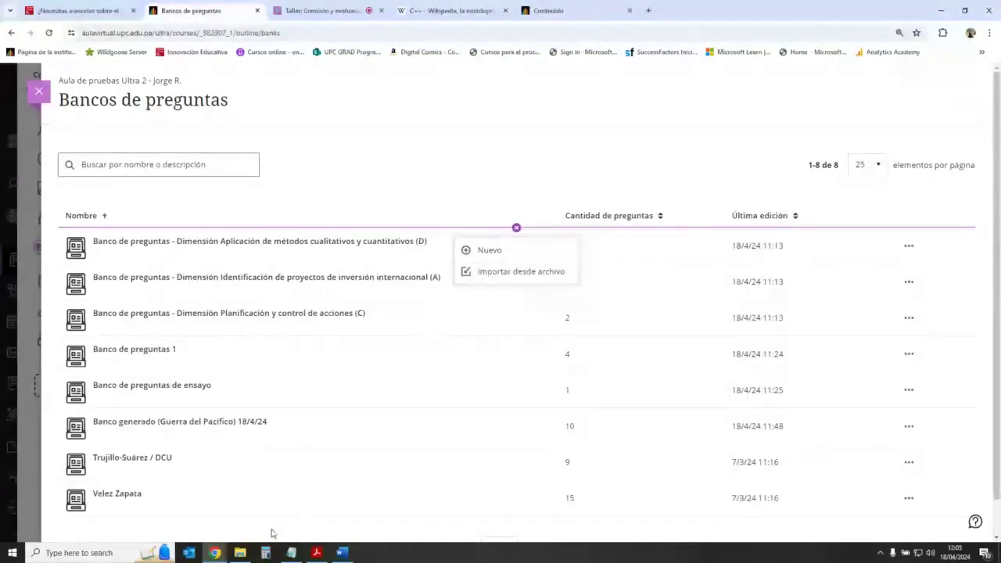
click(240, 553)
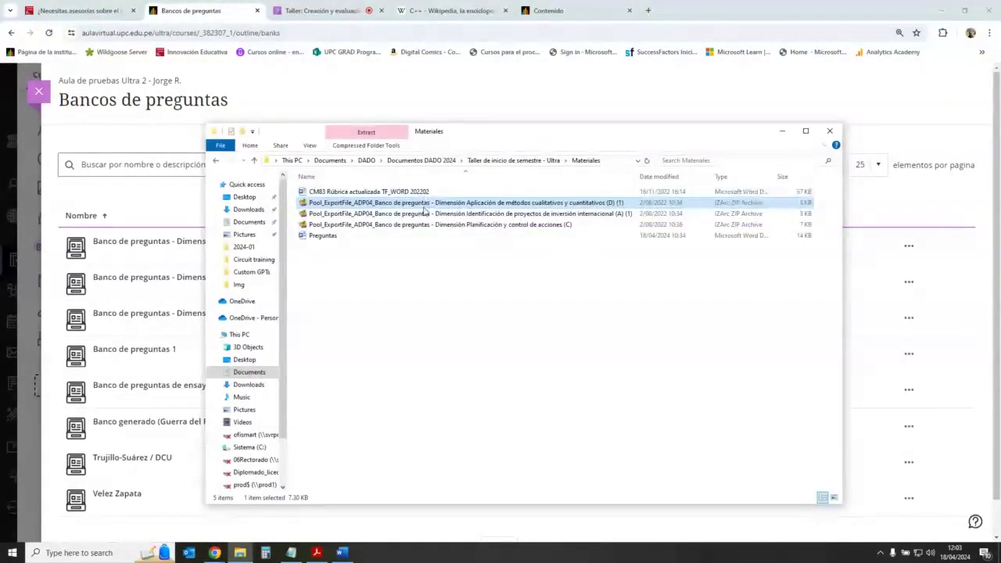
click(513, 94)
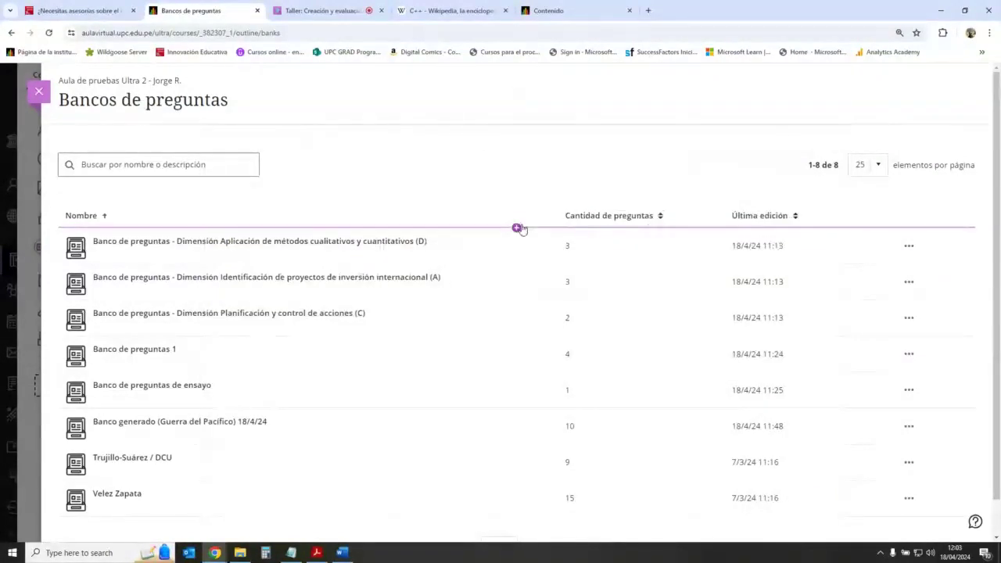
Go back to the ADP07 course and examine its control panel tools, expanding the Personalización section.
click(561, 14)
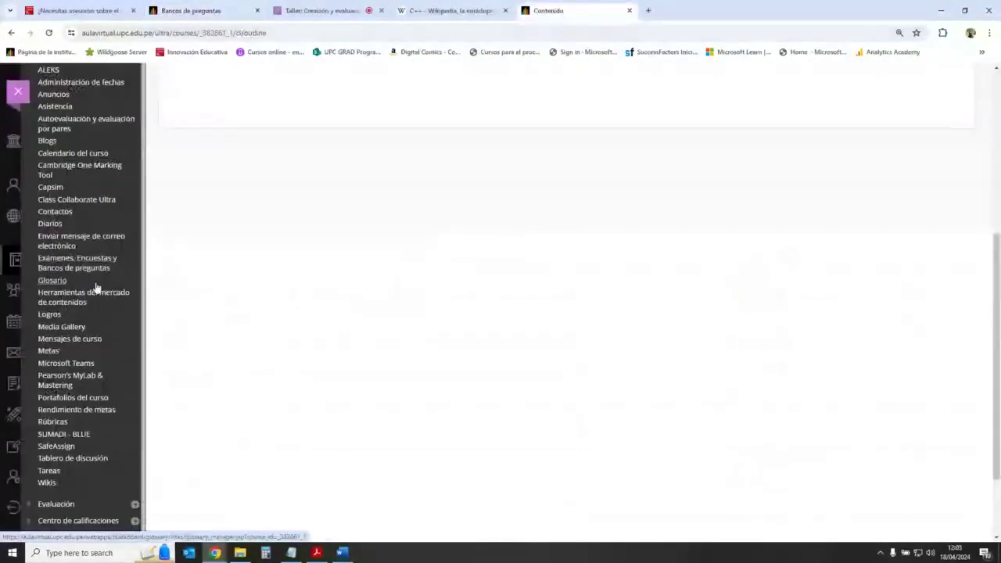
click(100, 340)
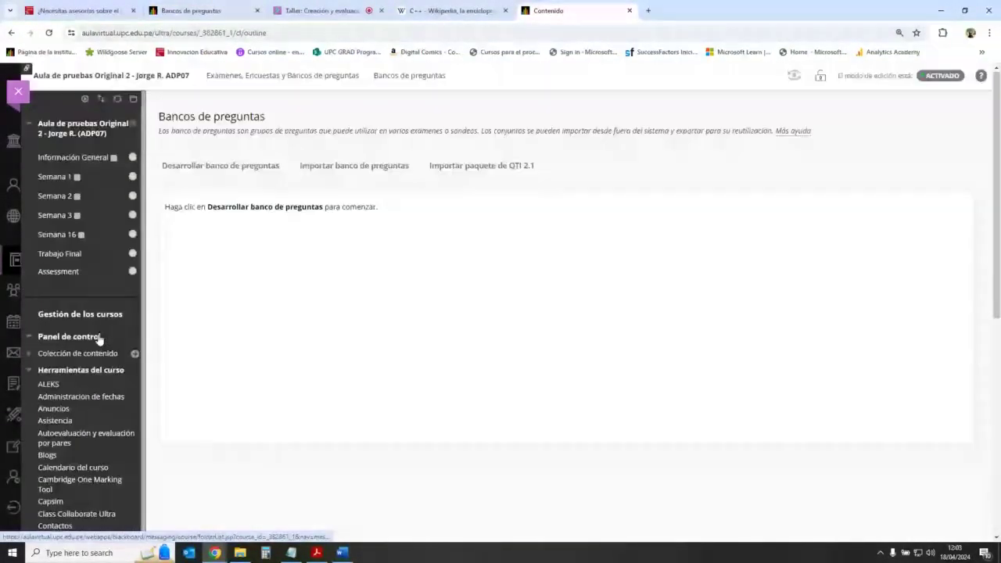
scroll(67, 406, down, 5)
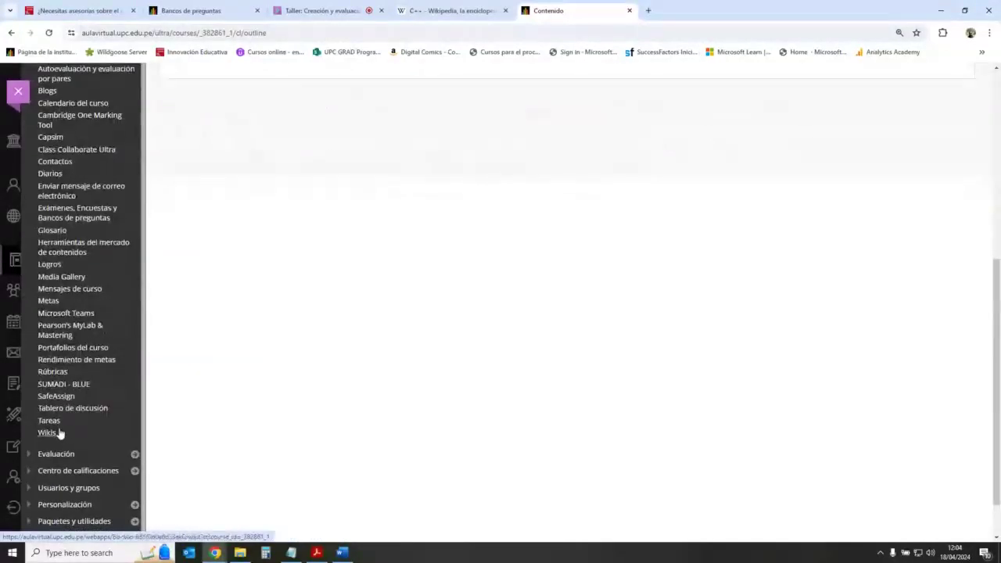
click(76, 454)
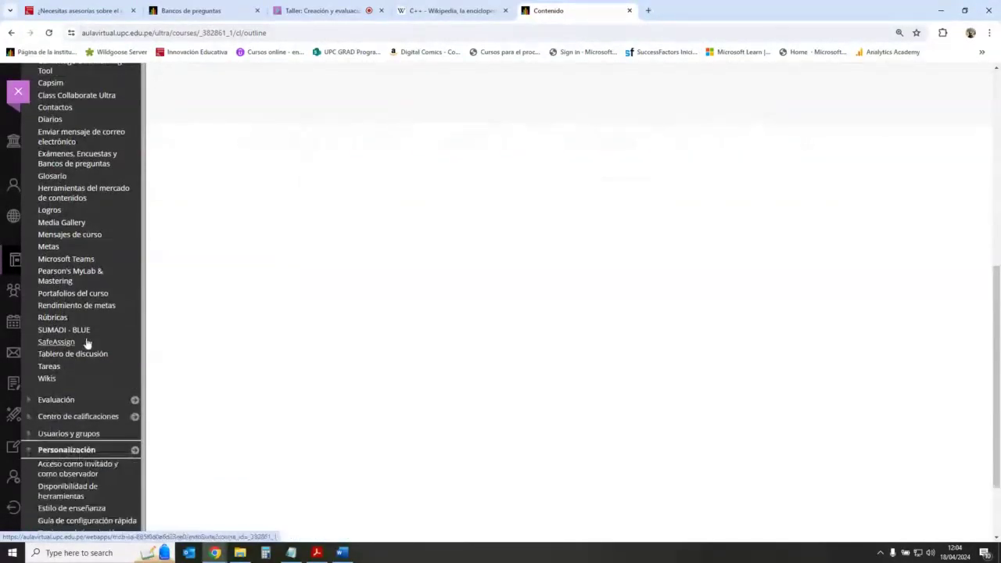
scroll(85, 346, down, 1)
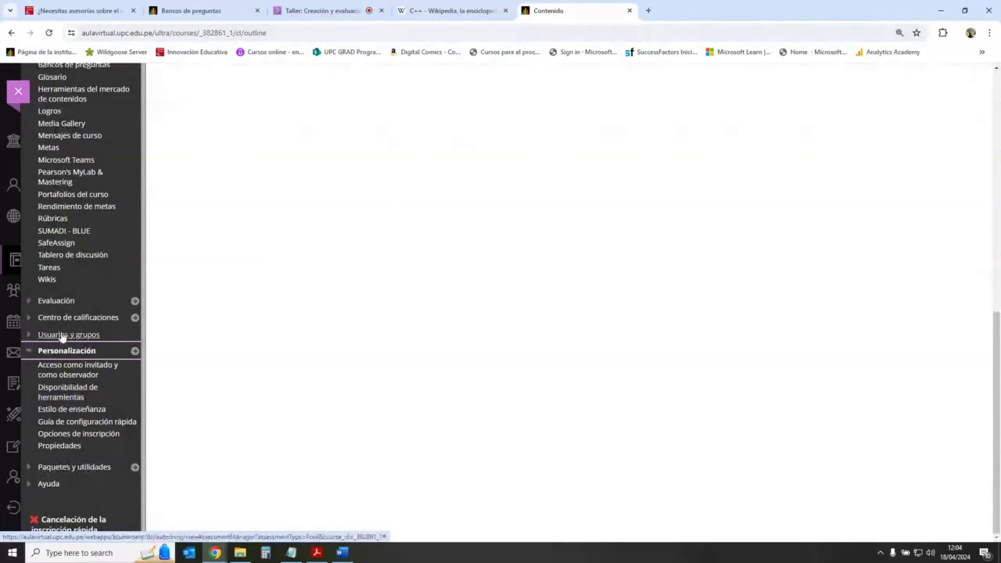
scroll(67, 279, up, 1)
scroll(67, 279, up, 3)
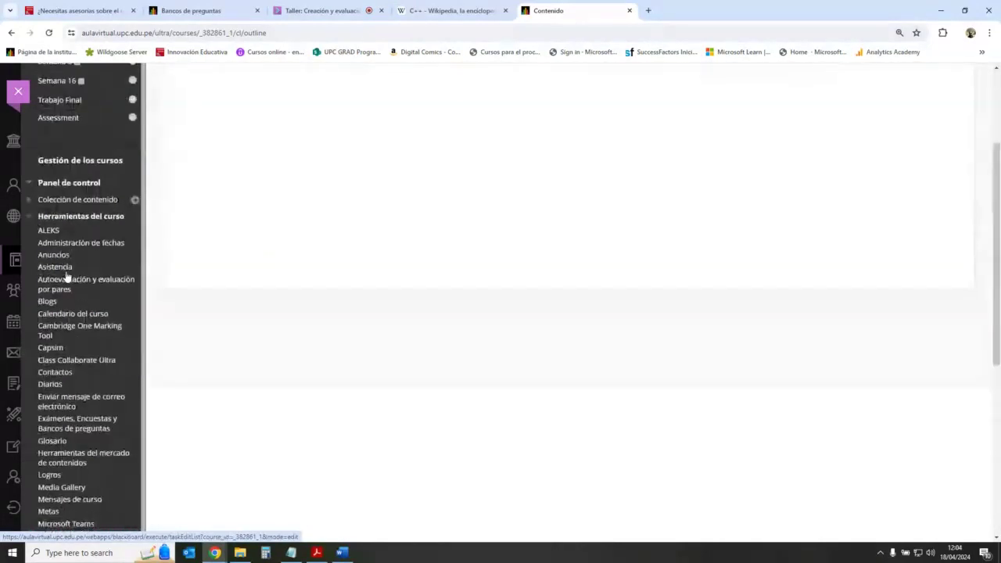
Collapse Herramientas del curso in the ADP07 control panel and open the Trabajo Final content area.
click(83, 201)
click(83, 202)
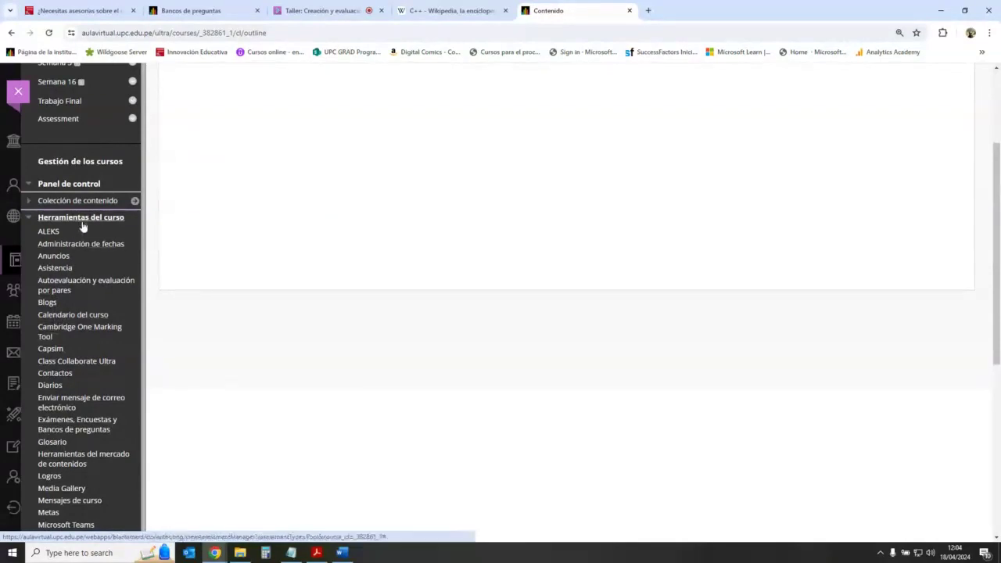
scroll(70, 180, down, 2)
scroll(78, 225, up, 2)
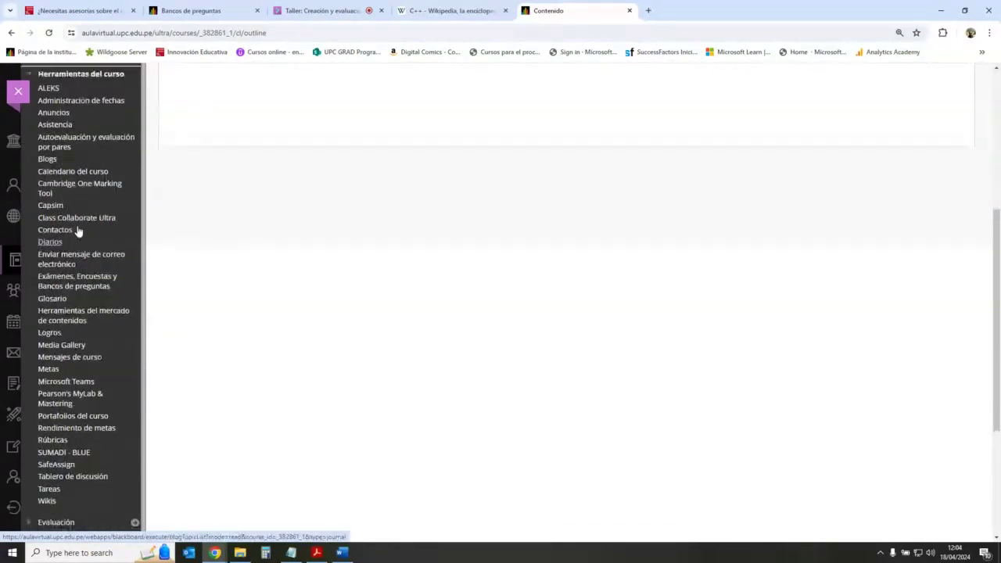
click(87, 216)
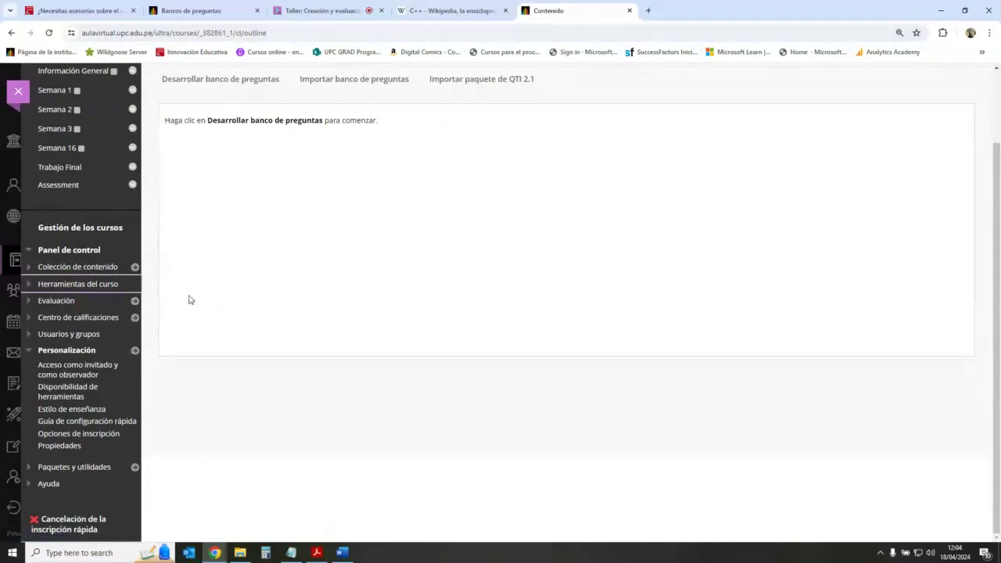
scroll(189, 299, up, 1)
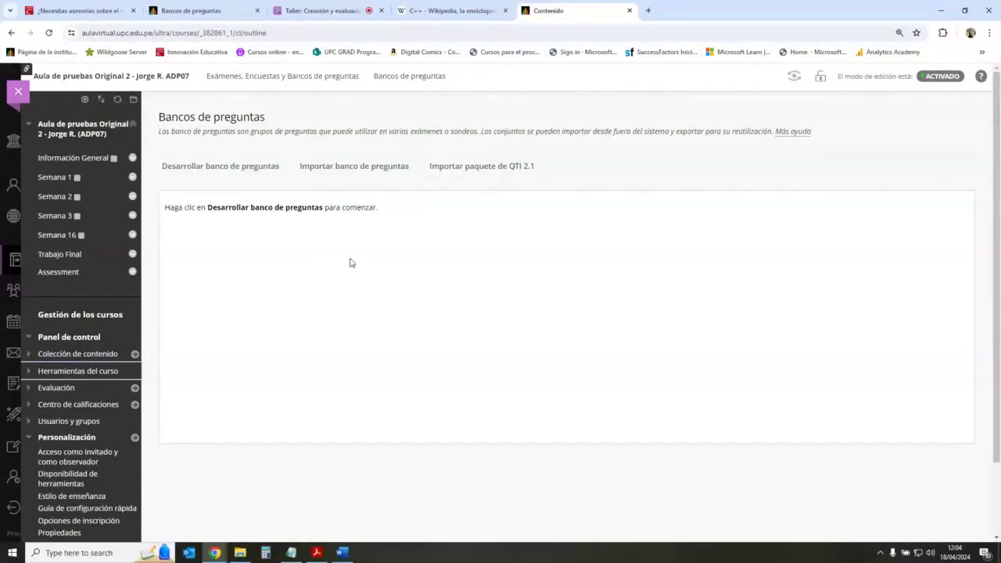
click(68, 254)
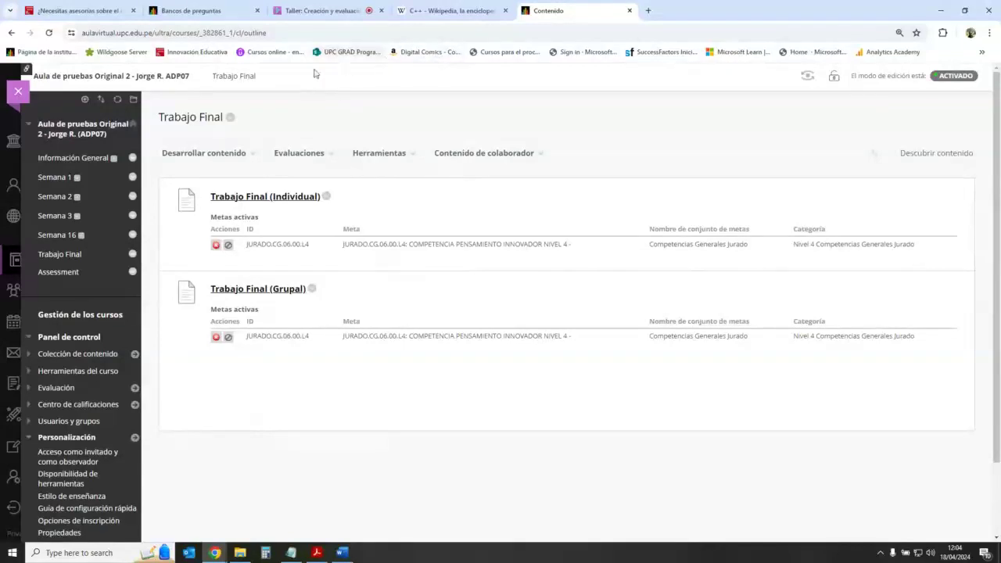
Return to the Ultra course, close its question bank list and look over the Semana 1 content.
click(200, 11)
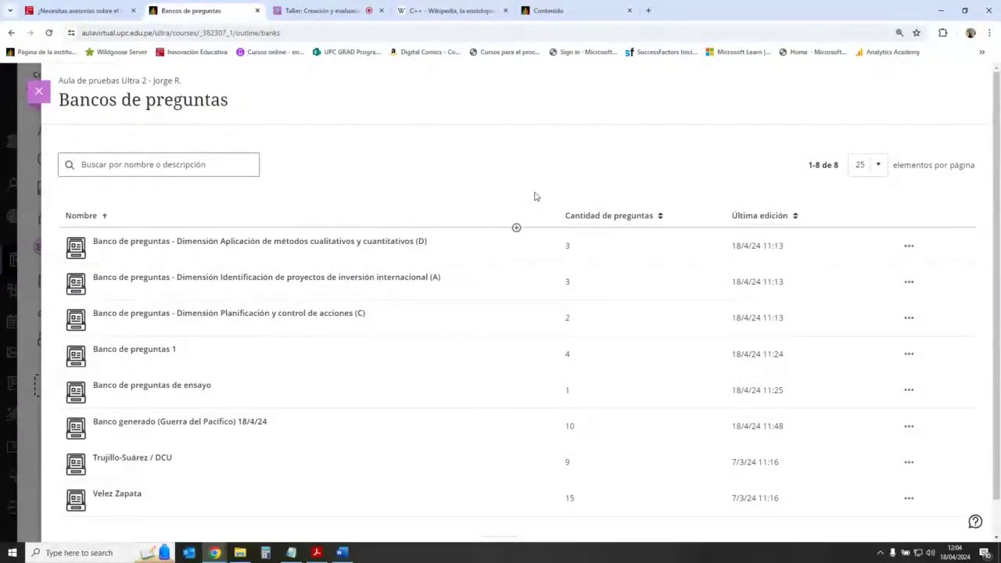
scroll(536, 196, down, 2)
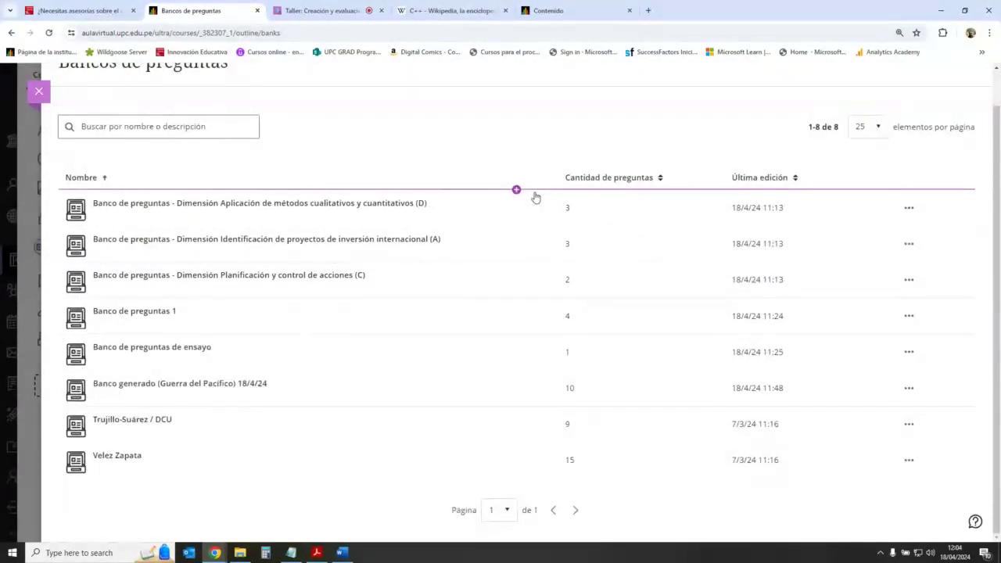
click(38, 91)
scroll(691, 344, down, 2)
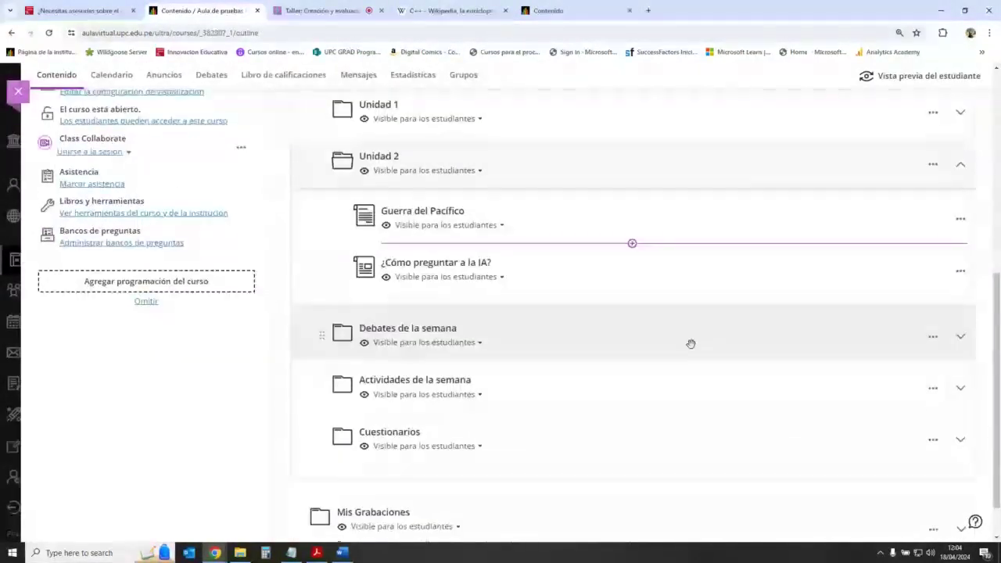
scroll(690, 344, up, 2)
scroll(688, 336, down, 3)
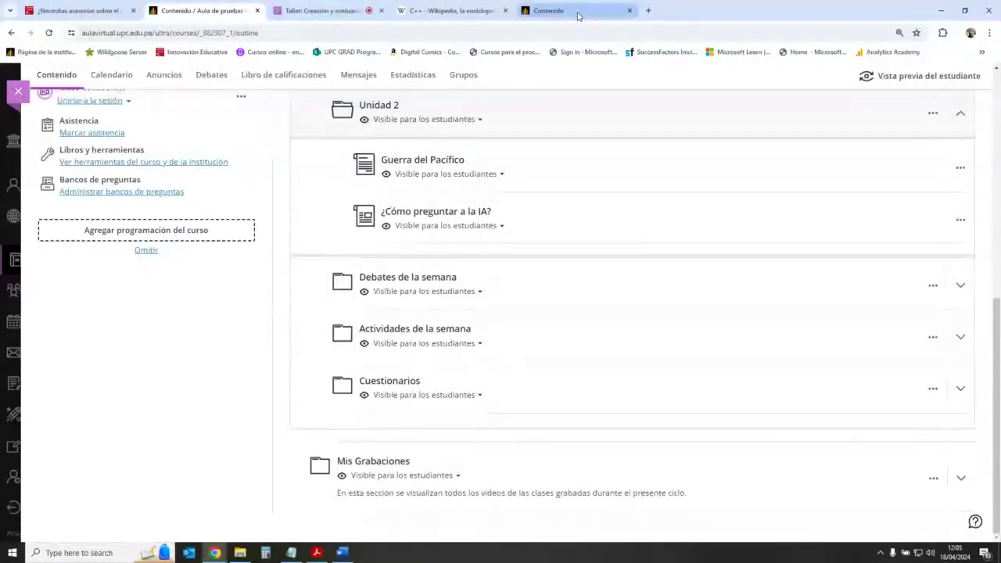
scroll(578, 391, up, 1)
scroll(578, 391, down, 1)
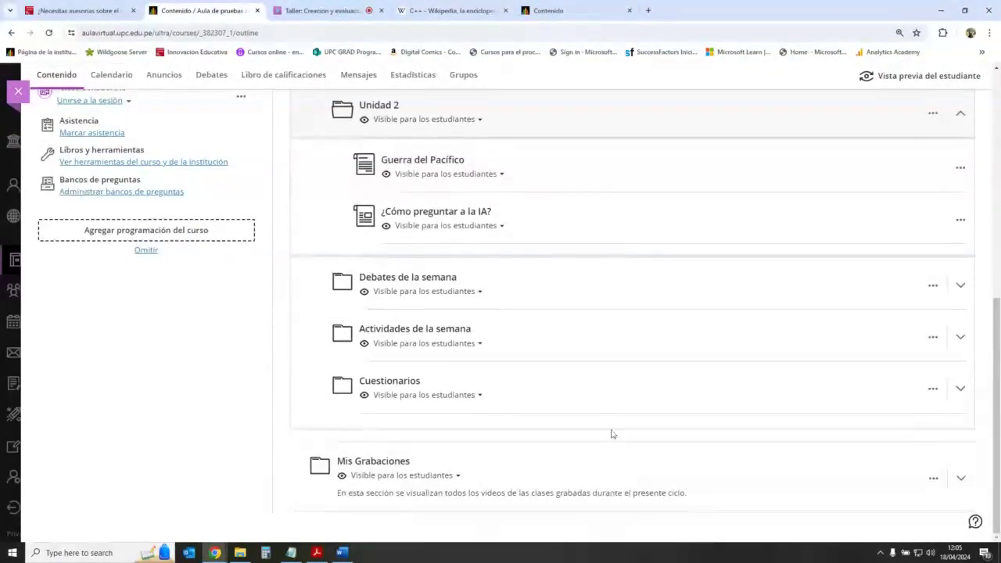
scroll(782, 258, up, 1)
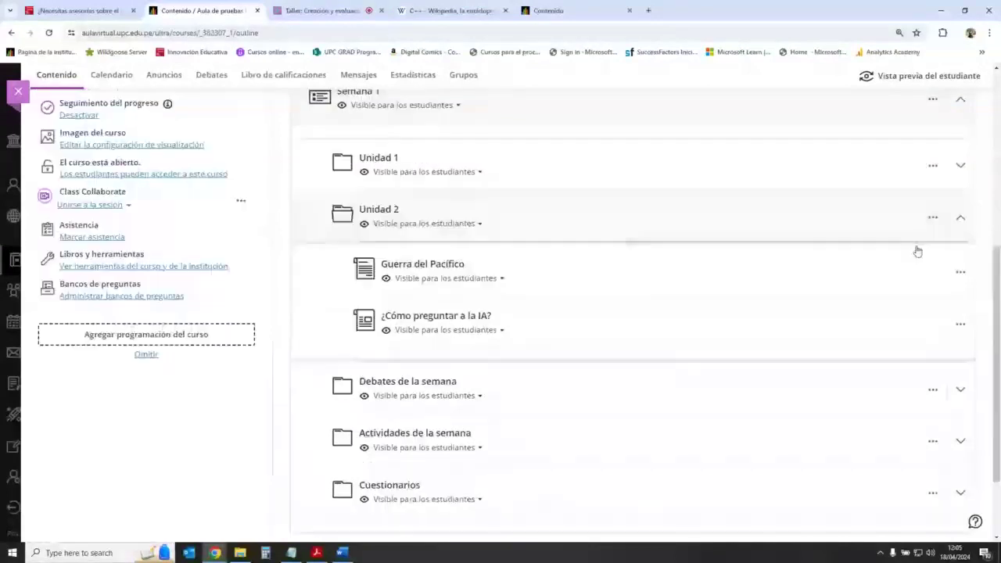
scroll(704, 313, down, 1)
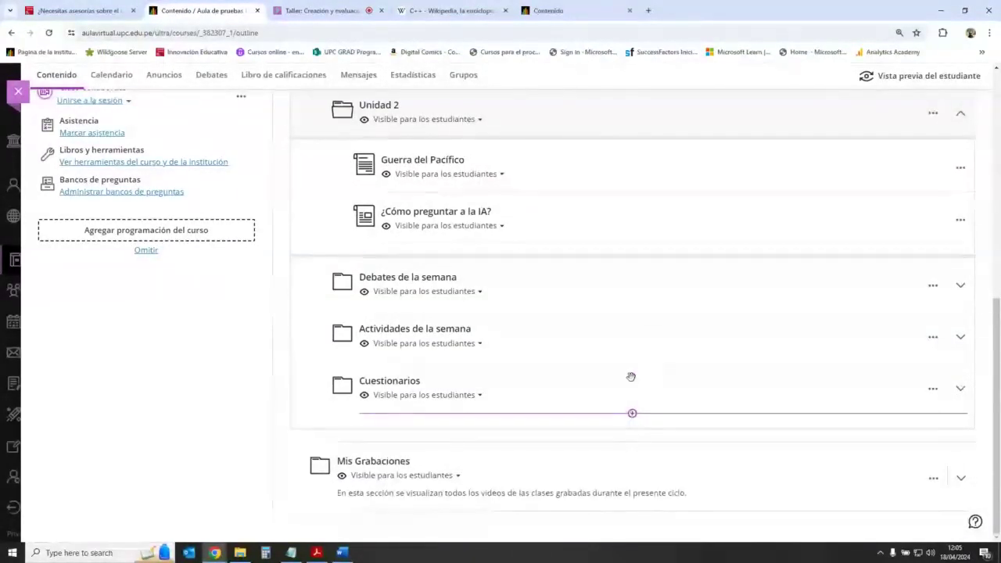
Expand the Cuestionarios folder and inspect the course list offered by Copiar contenido, leaving it without copying anything.
click(958, 386)
scroll(617, 352, down, 1)
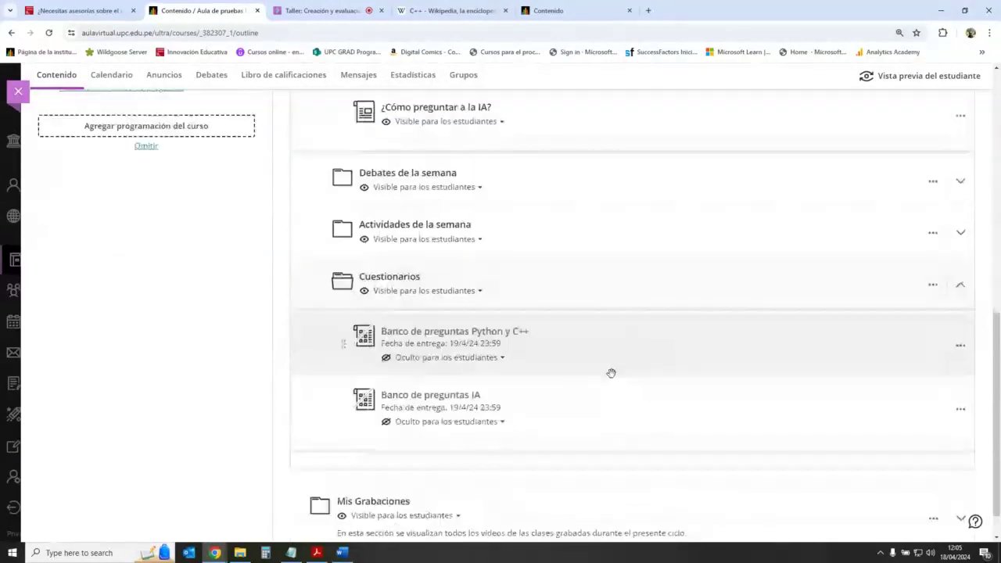
click(634, 443)
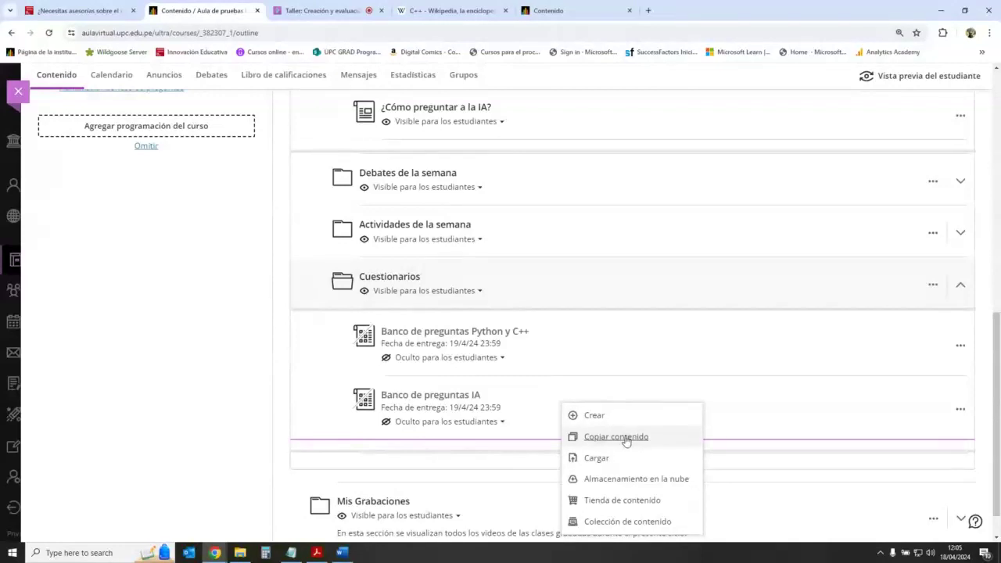
click(627, 442)
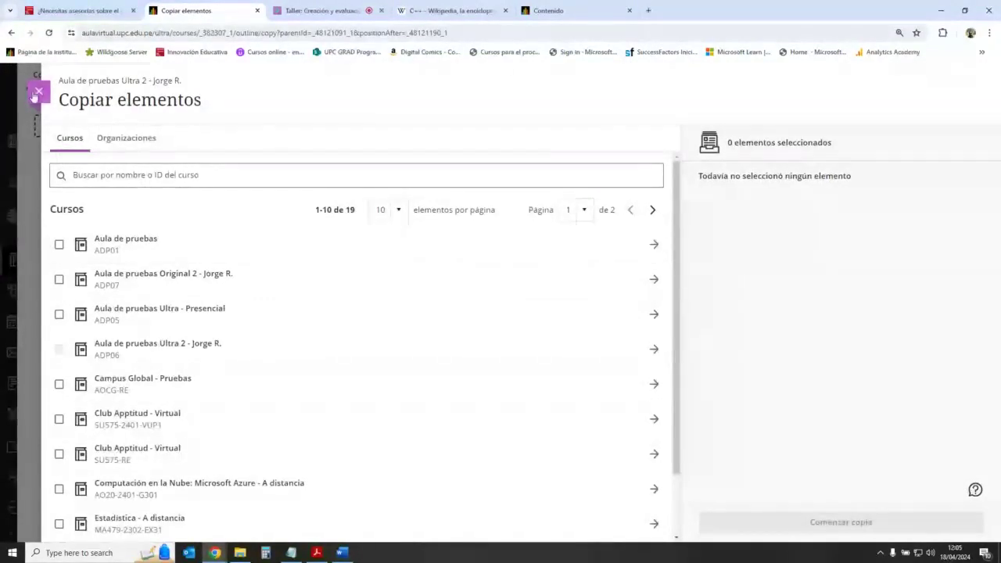
key(Escape)
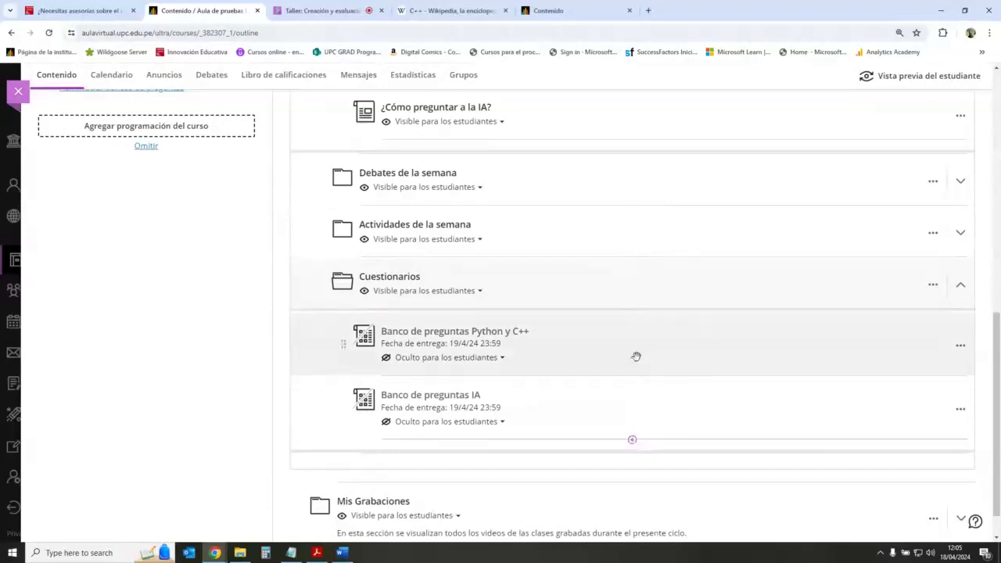
scroll(637, 355, down, 1)
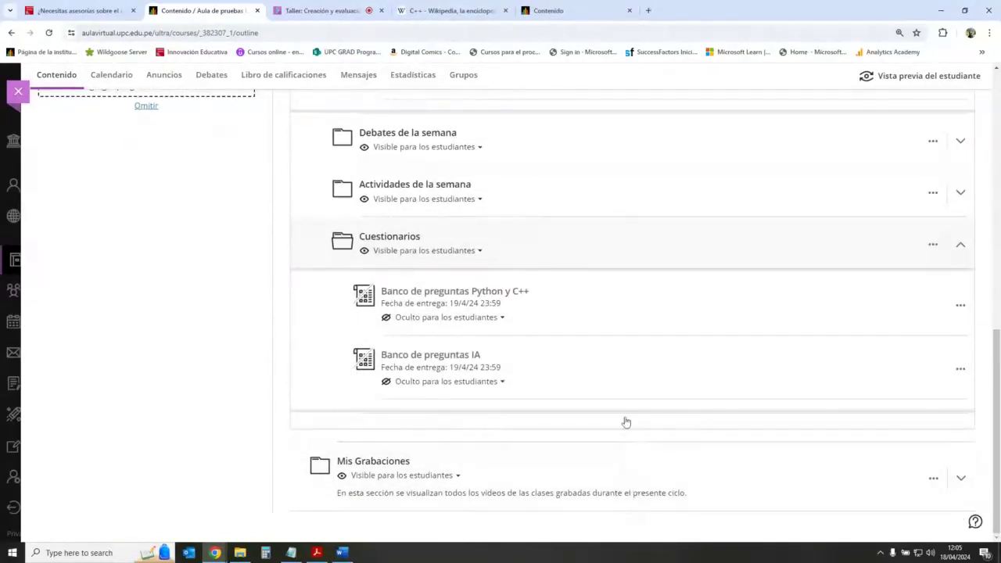
mouse_move(638, 344)
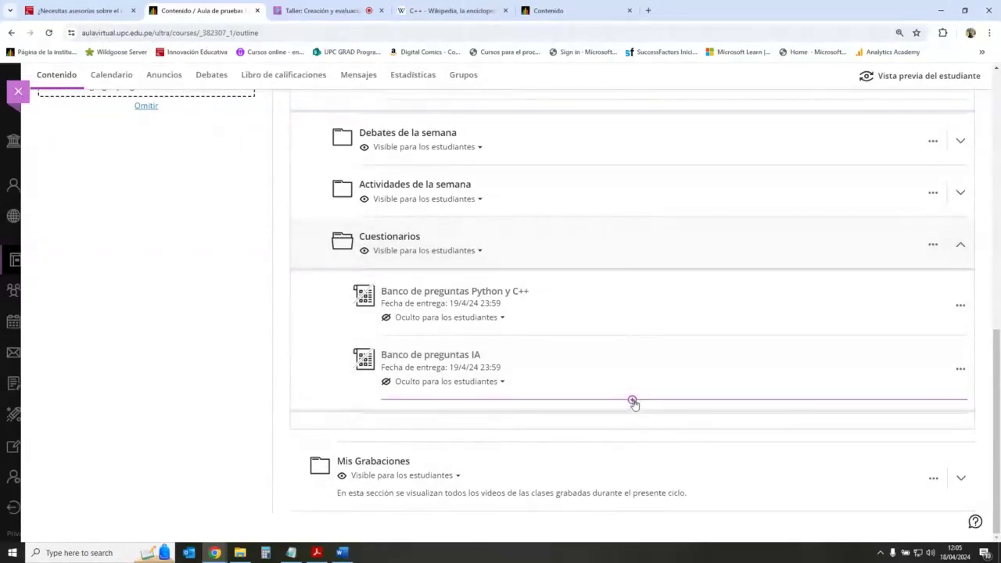
Start Copiar contenido below Banco de preguntas IA in the Cuestionarios folder and look over the list of source courses.
click(632, 401)
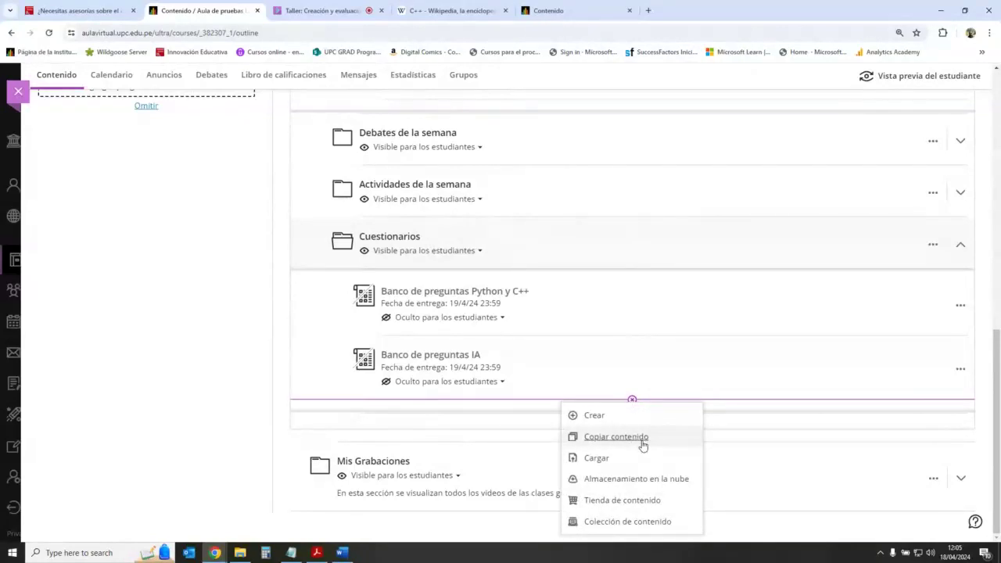
click(643, 439)
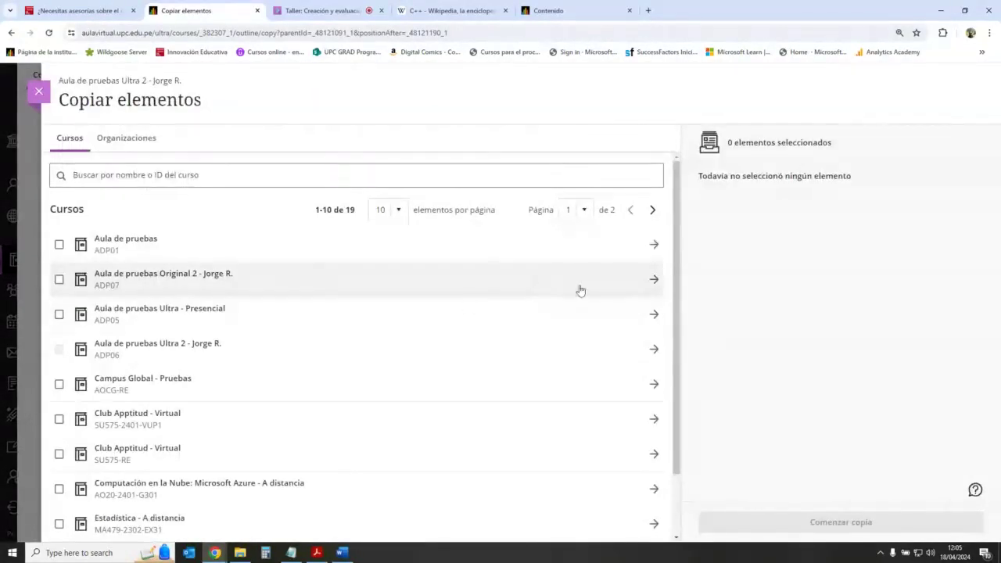
scroll(674, 254, down, 1)
scroll(669, 261, up, 1)
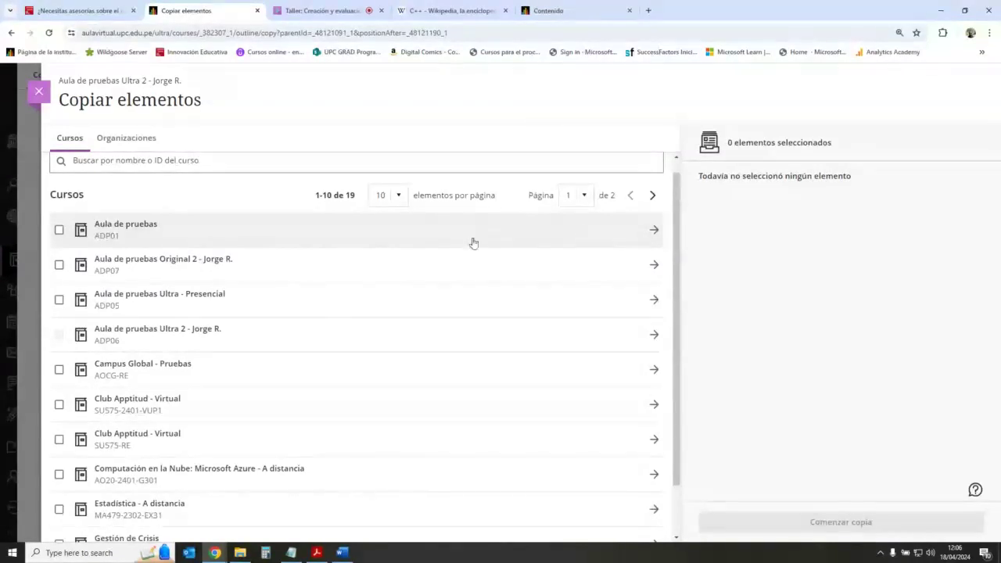
Try selecting the entire Aula de pruebas (ADP01) course for copying and clear that selection.
click(59, 230)
click(59, 230)
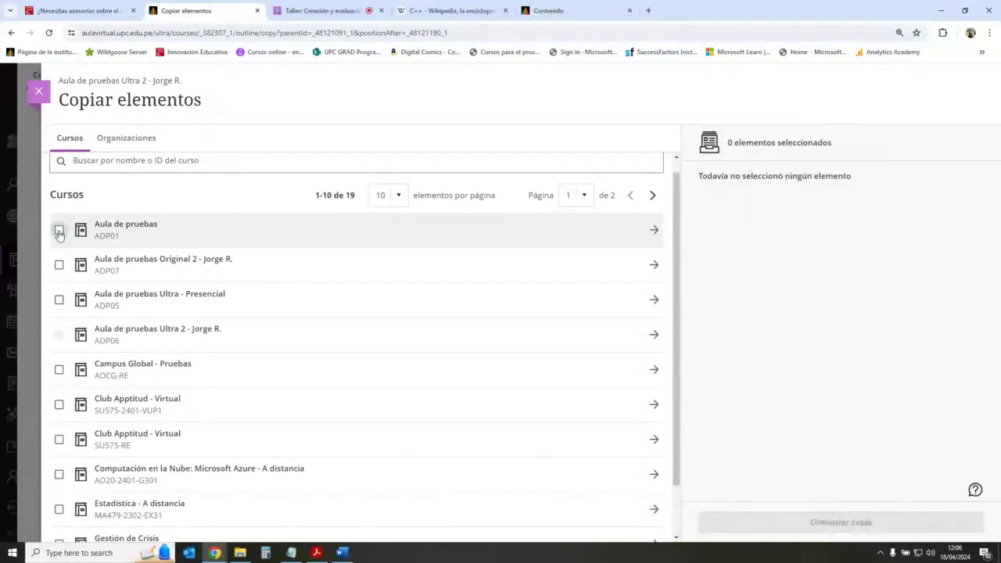
click(59, 230)
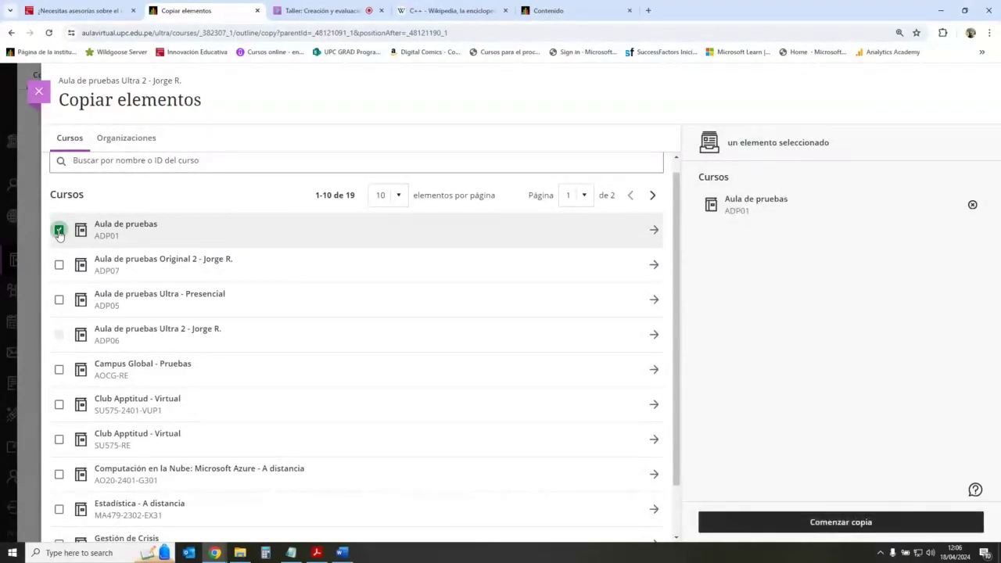
click(59, 229)
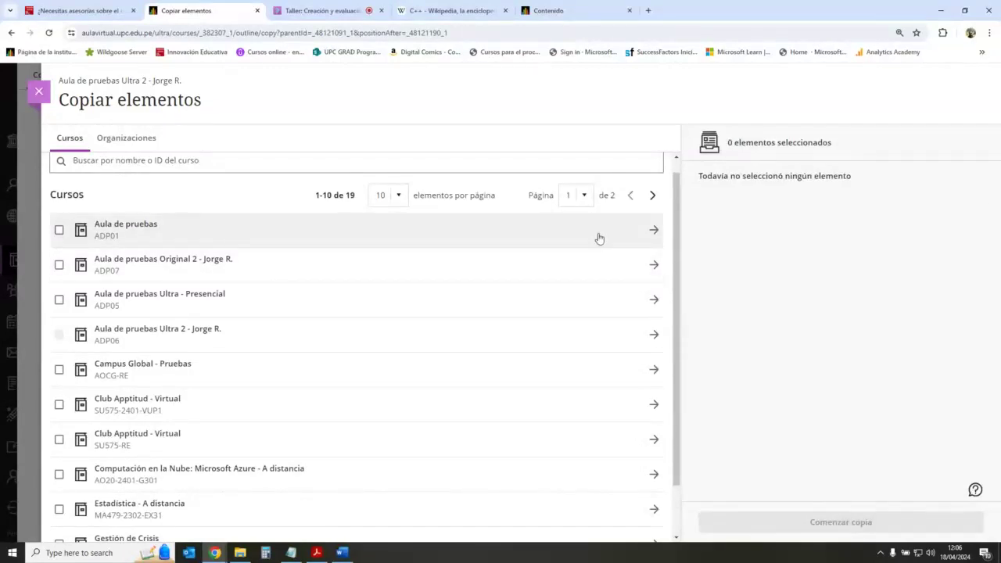
Open the contents of the Aula de pruebas (ADP01) course and try selecting its Semana 2 folder.
click(653, 232)
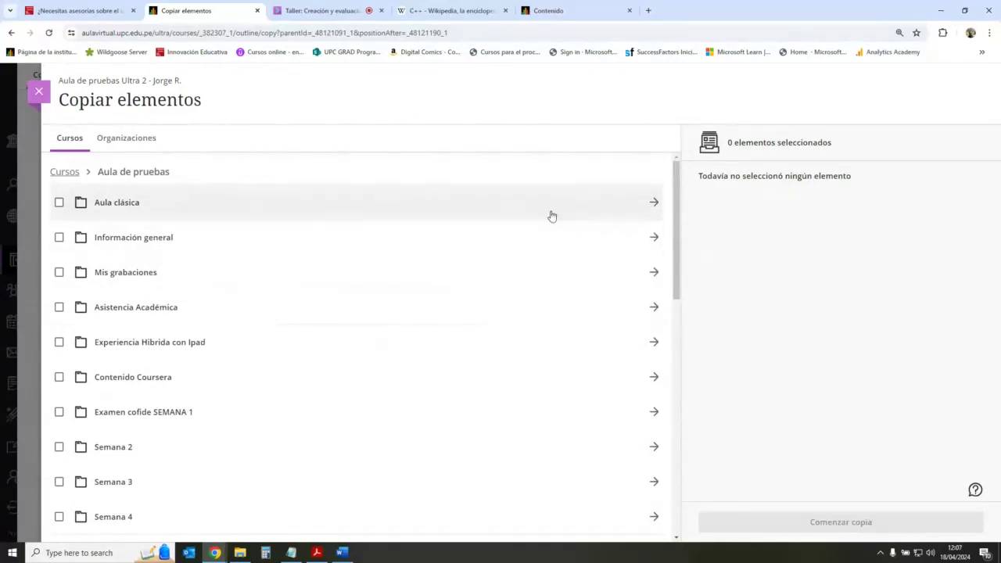
drag(679, 212, 674, 289)
click(58, 234)
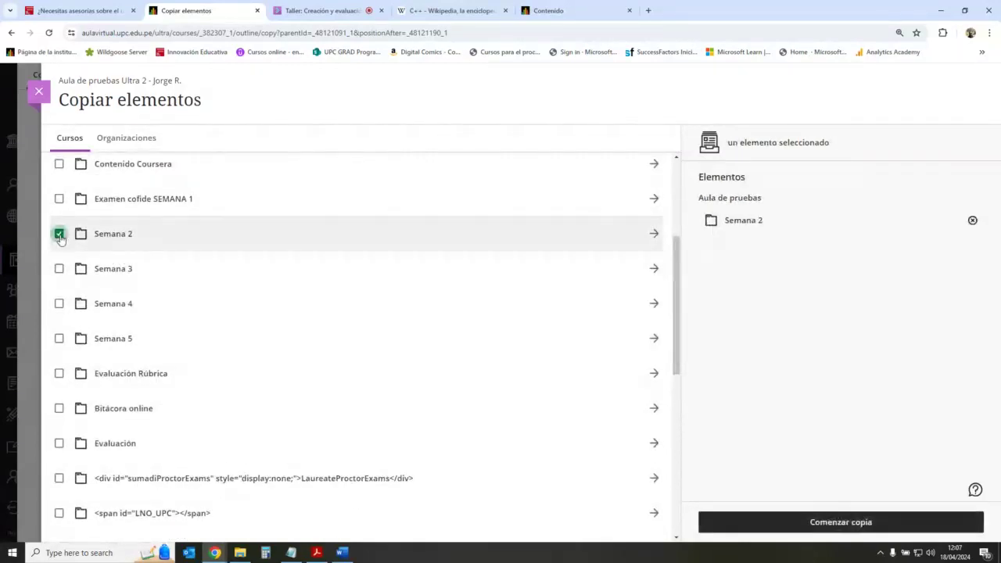
click(60, 238)
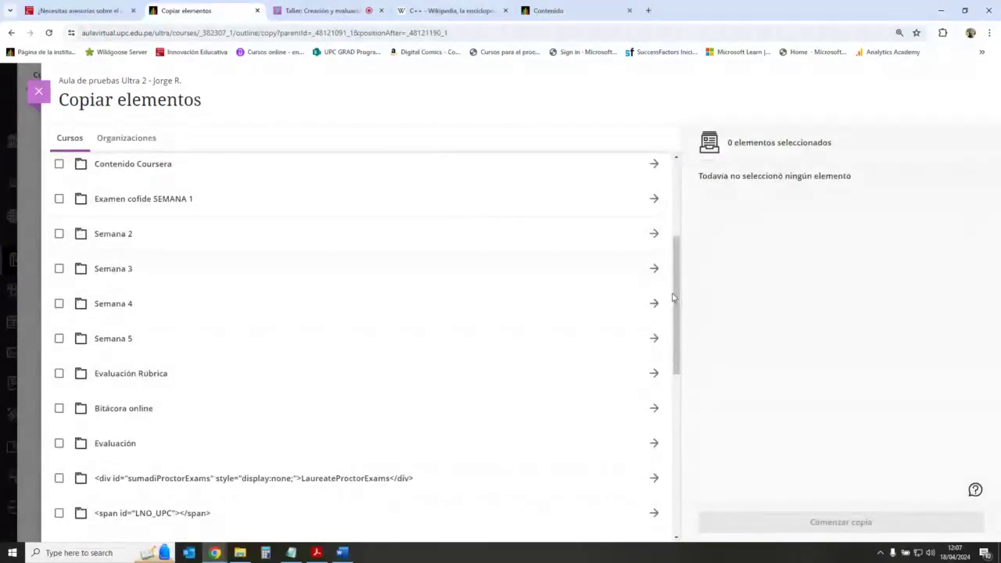
Open the Bancos de preguntas folder of ADP01 and select the Preguntas nivel básico bank below Banco de preguntas tema variado.
drag(679, 319, 677, 479)
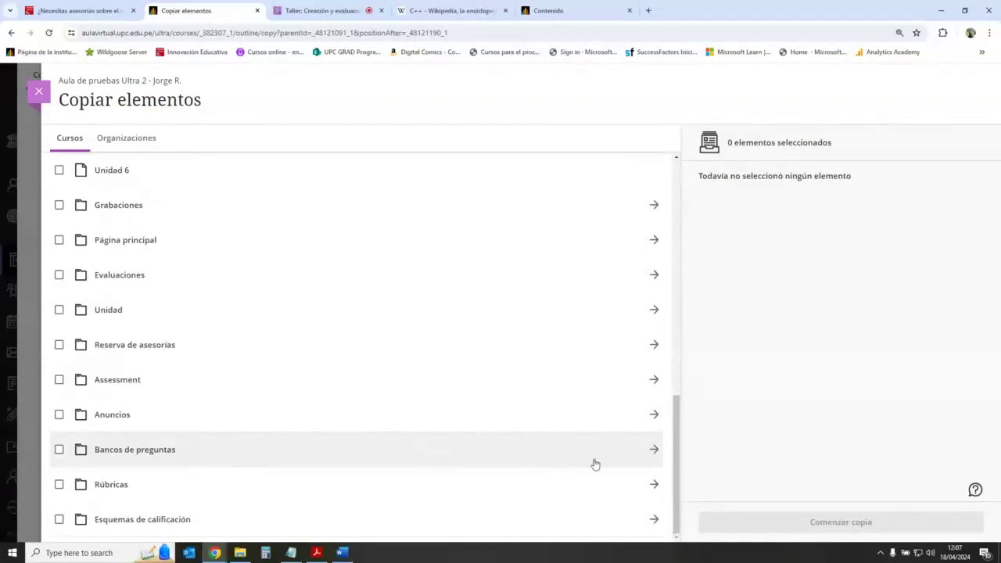
click(657, 455)
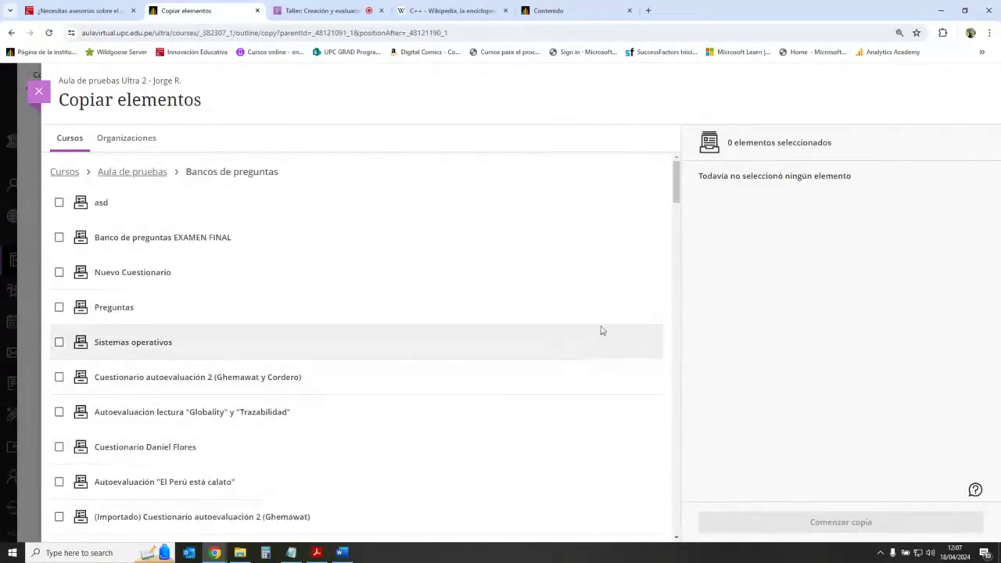
scroll(601, 331, down, 12)
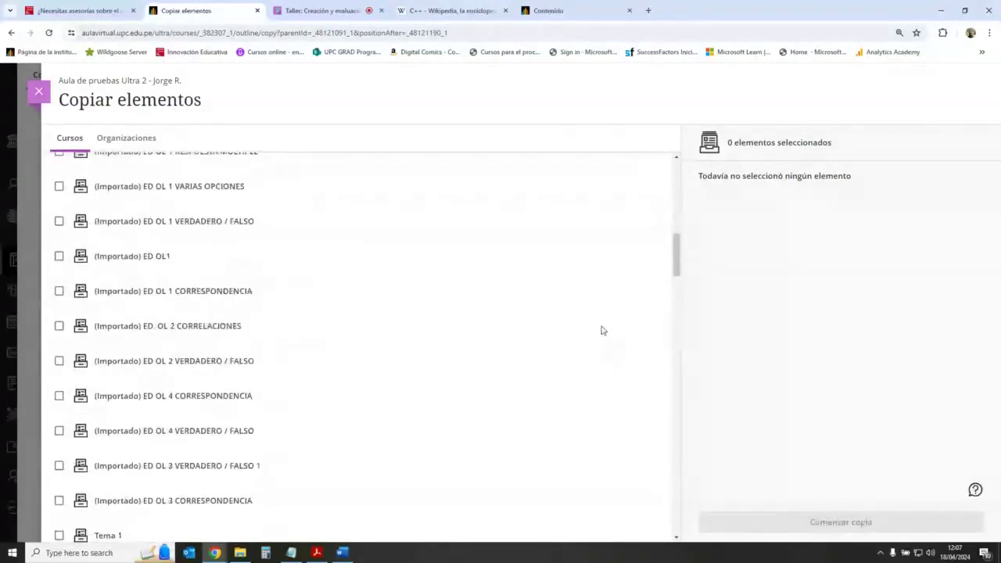
scroll(601, 331, down, 6)
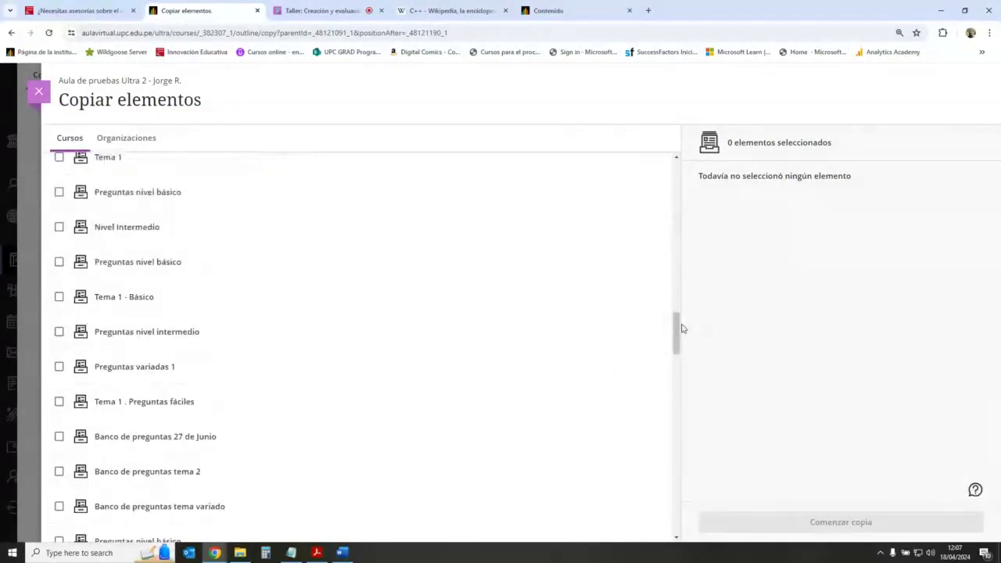
drag(675, 334, 677, 359)
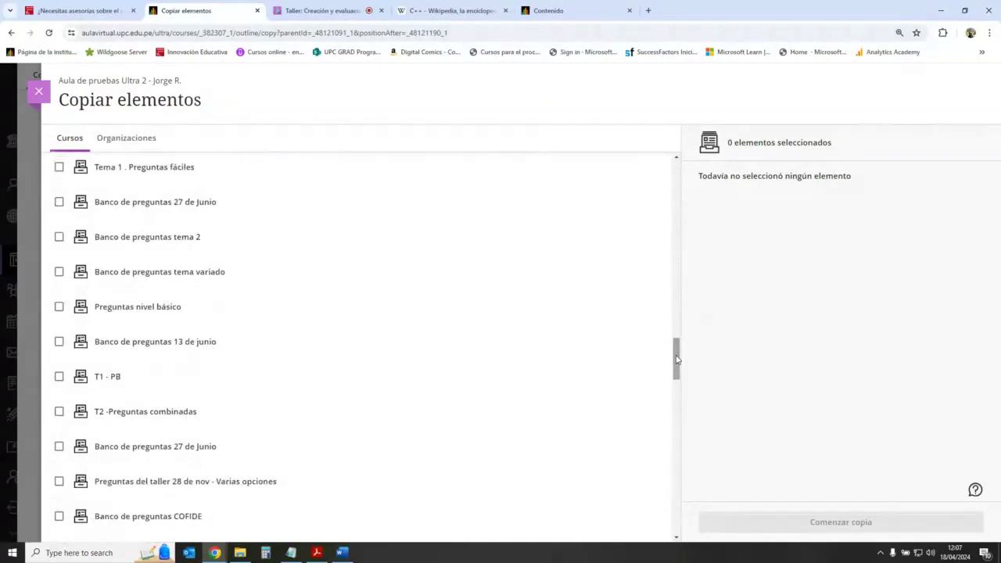
click(59, 307)
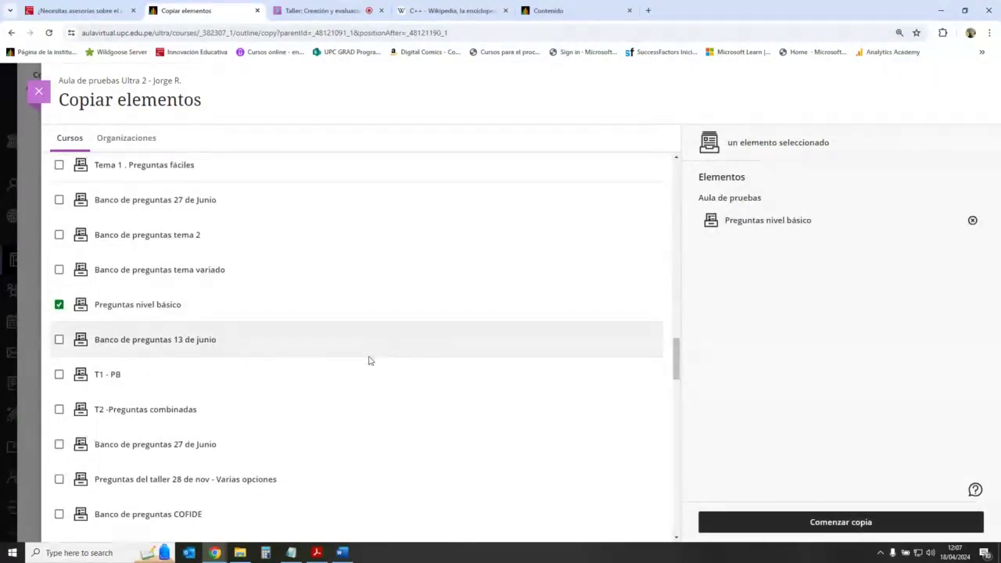
Add the banks T2 -Preguntas combinadas and Banco organización de la información to the selection and start the copy.
scroll(370, 361, down, 2)
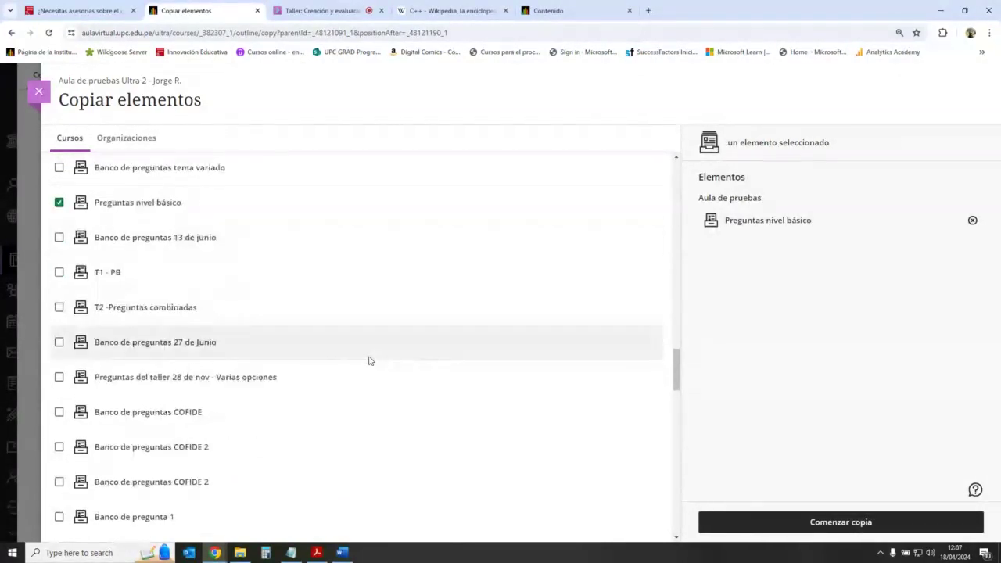
click(60, 309)
scroll(391, 362, down, 3)
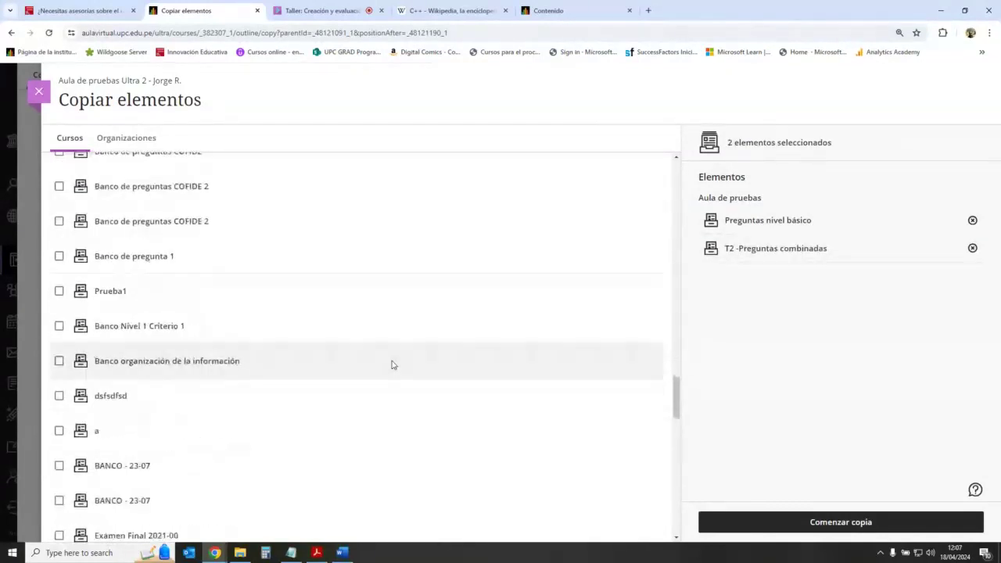
click(59, 361)
scroll(352, 373, up, 1)
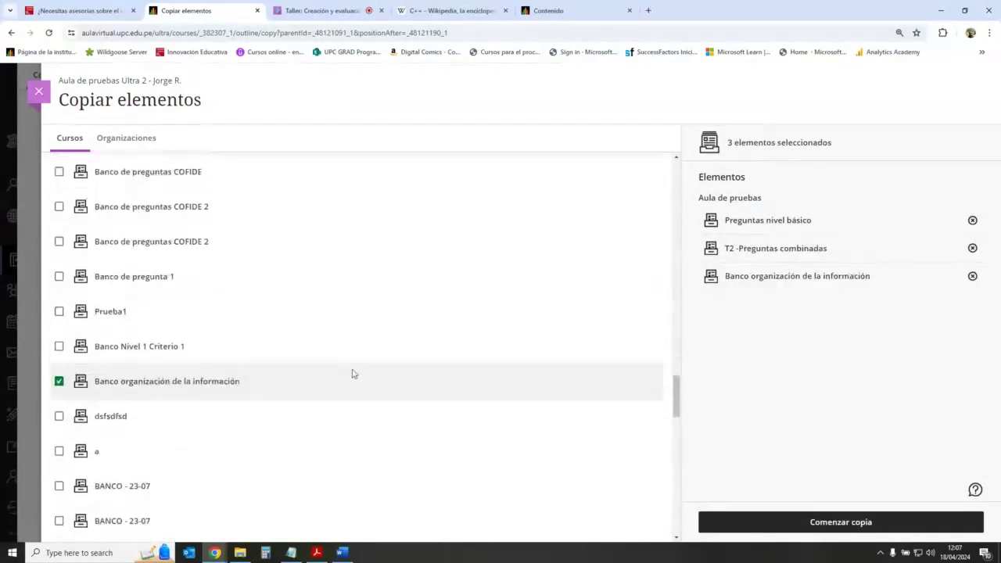
scroll(352, 374, up, 5)
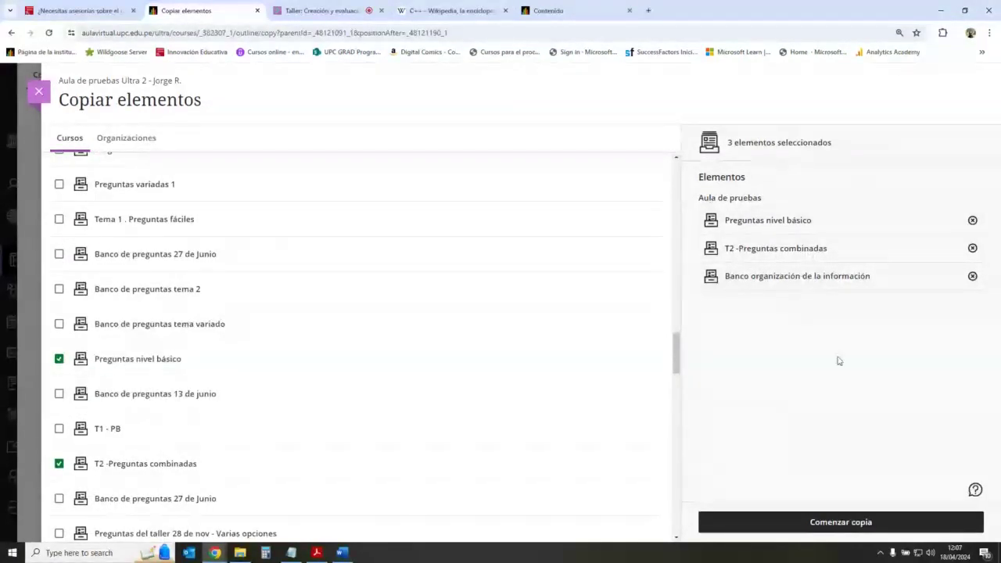
click(869, 523)
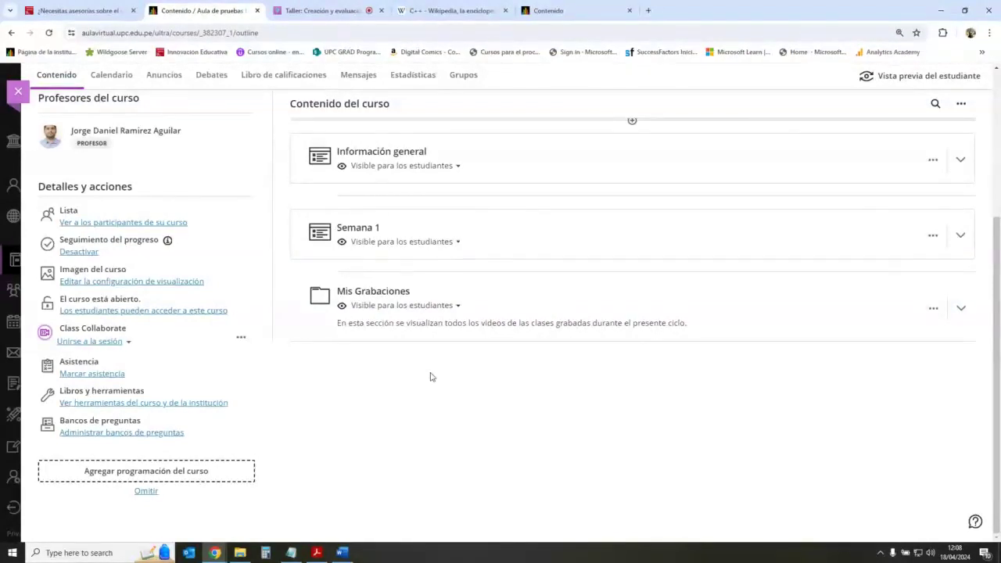
Open the Ultra course's question bank list, check it for the copied banks, and close the list.
scroll(430, 377, up, 3)
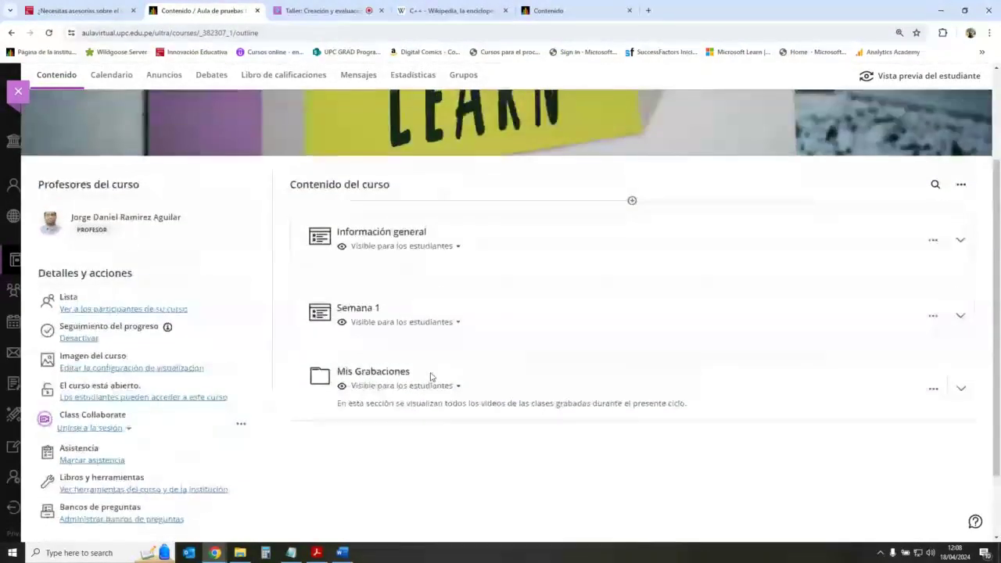
scroll(430, 373, down, 2)
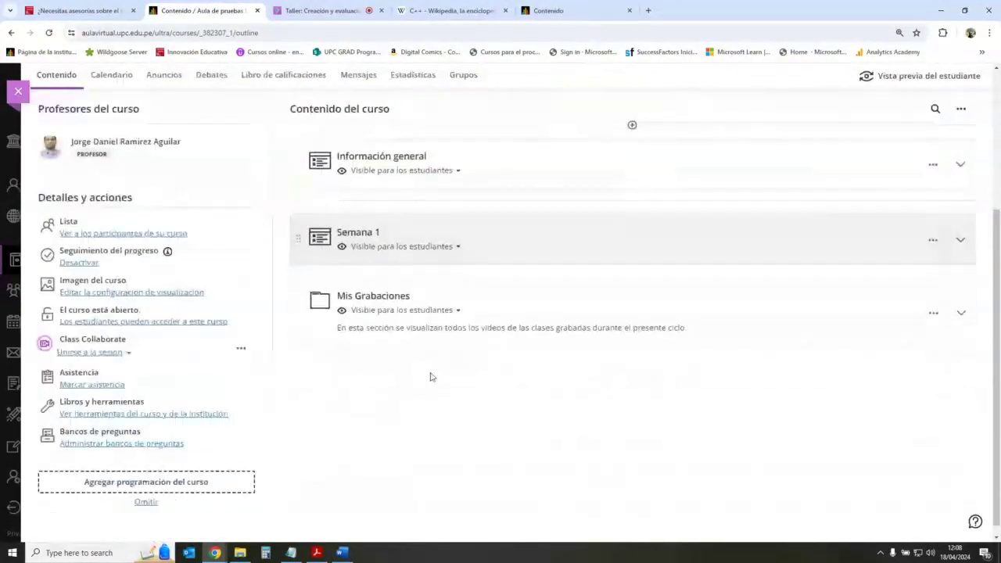
scroll(429, 376, up, 2)
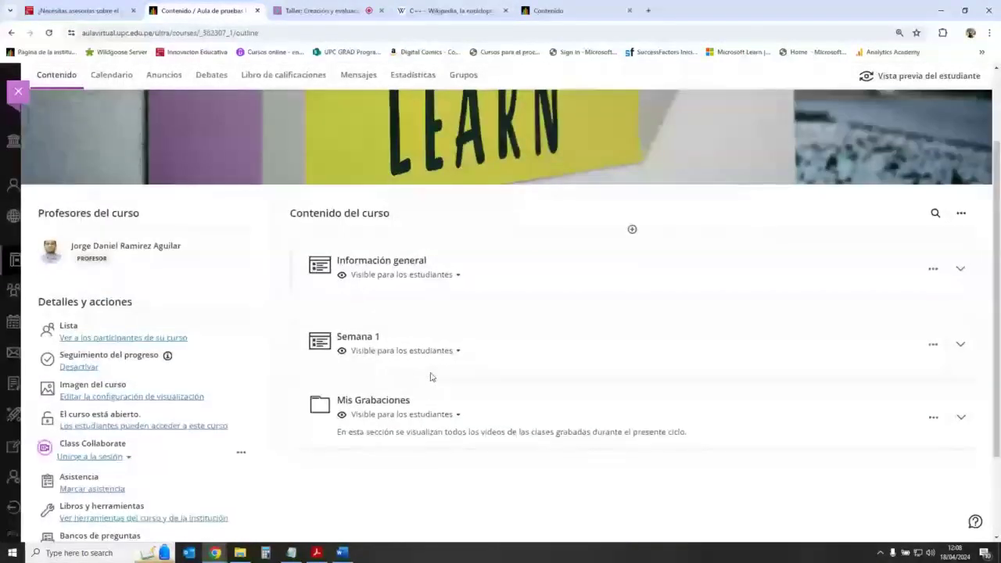
scroll(429, 376, down, 2)
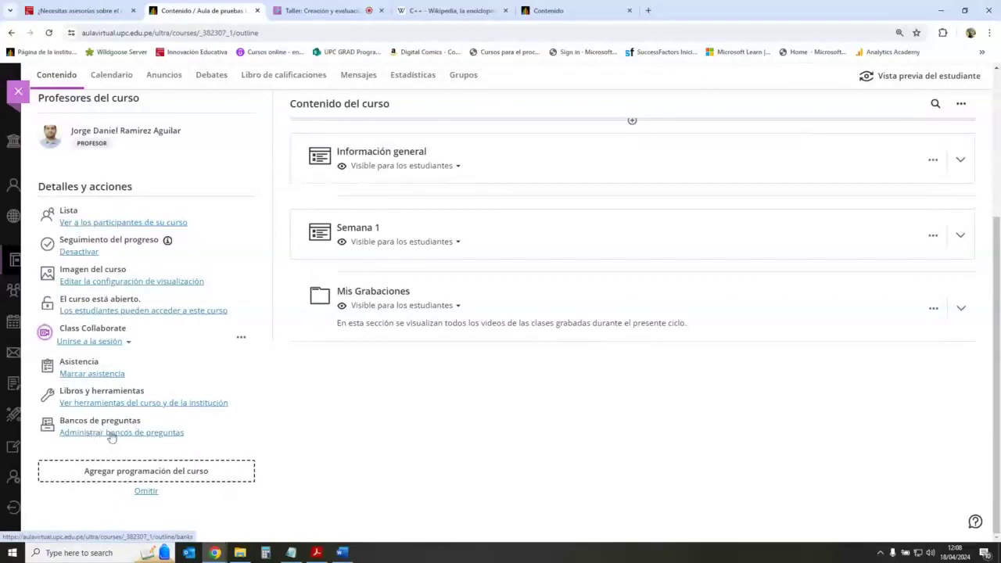
click(141, 442)
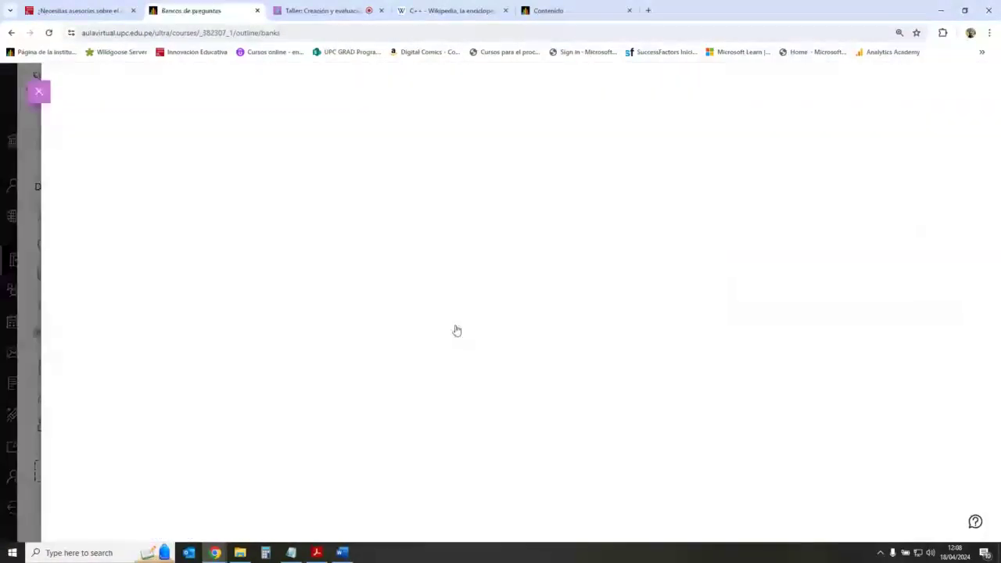
scroll(397, 308, down, 2)
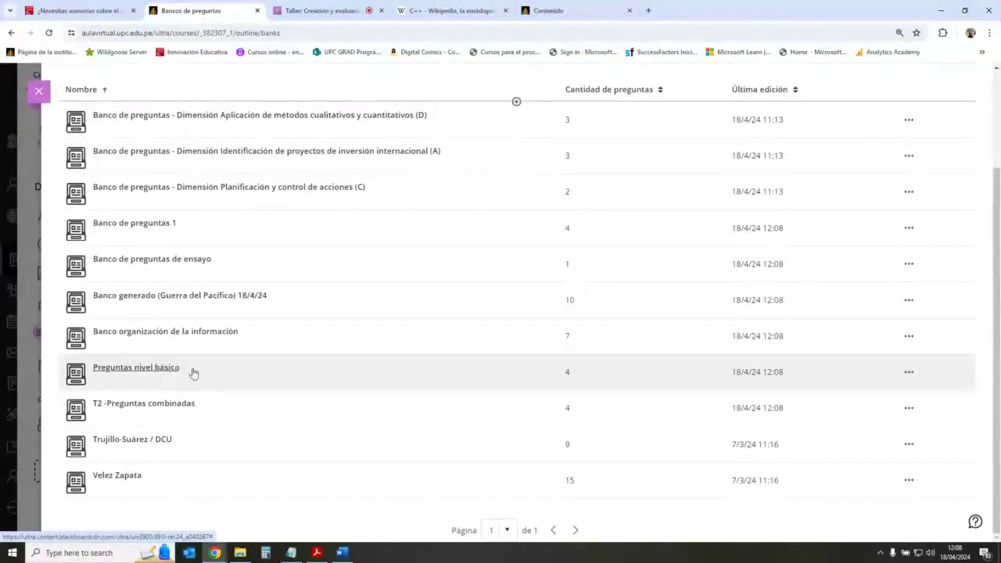
scroll(188, 347, up, 2)
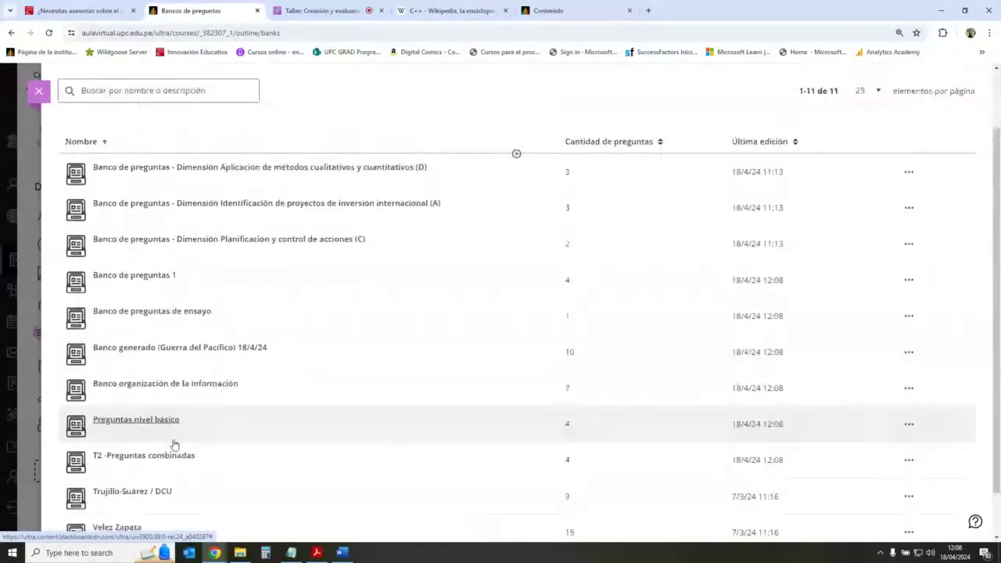
scroll(174, 444, down, 2)
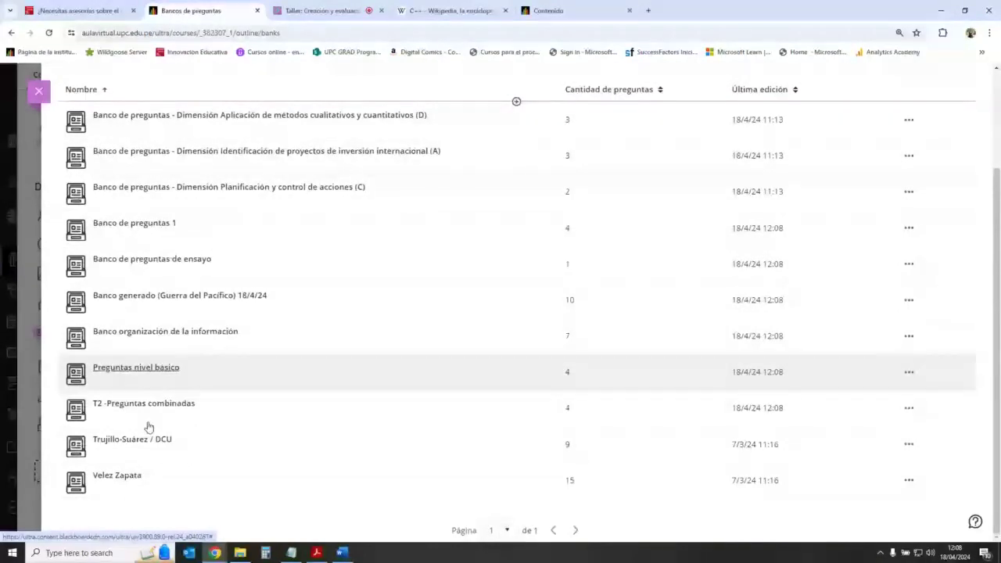
scroll(209, 421, up, 1)
scroll(208, 421, up, 2)
key(Escape)
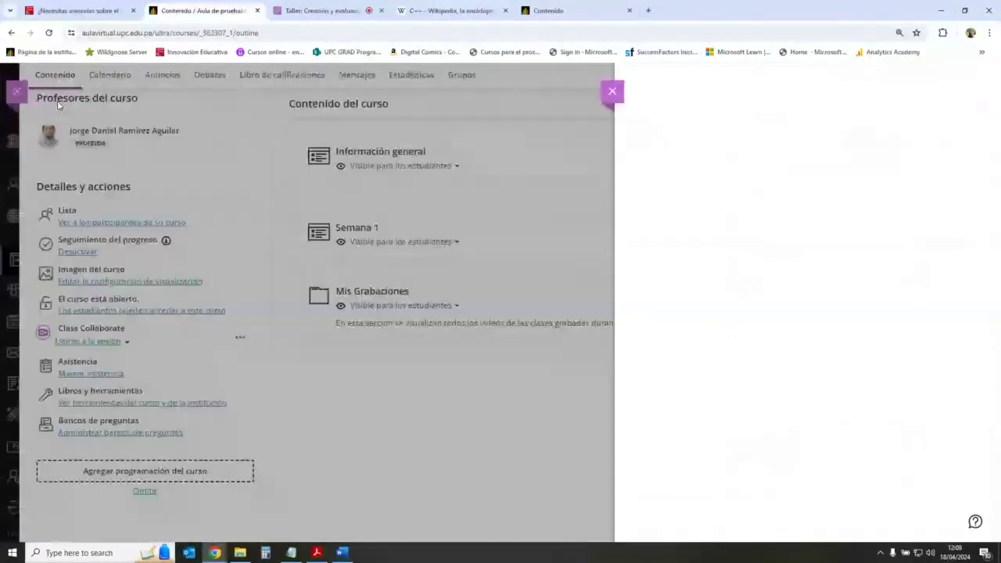
Start copying content below Mis Grabaciones and open the Semana 2 folder of the Aula de pruebas (ADP01) course.
click(632, 342)
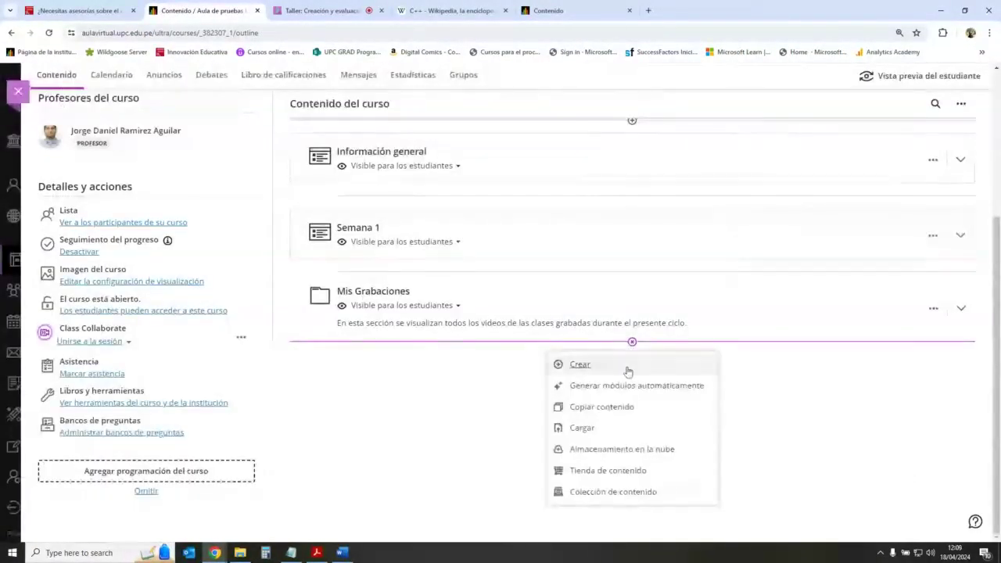
click(621, 407)
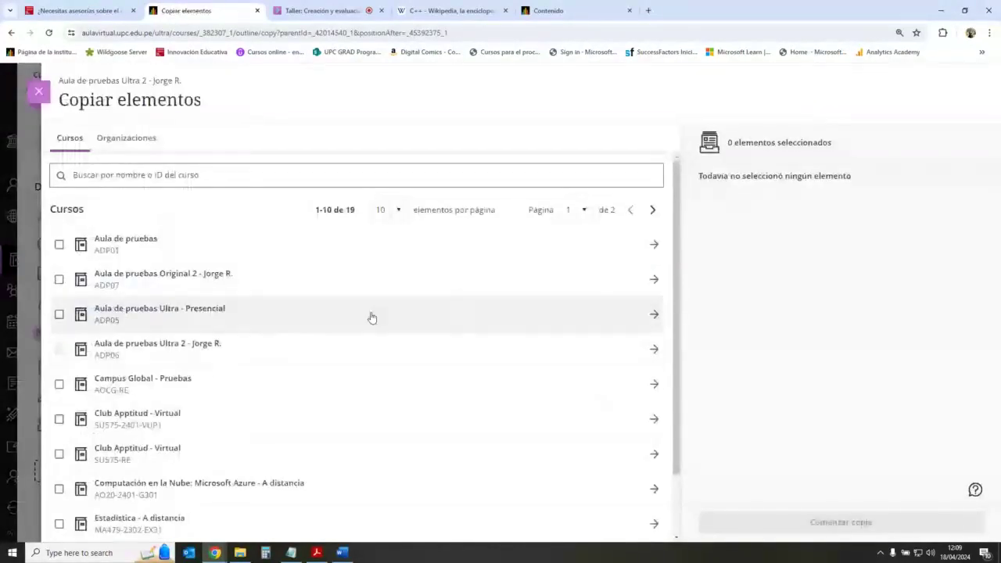
click(654, 244)
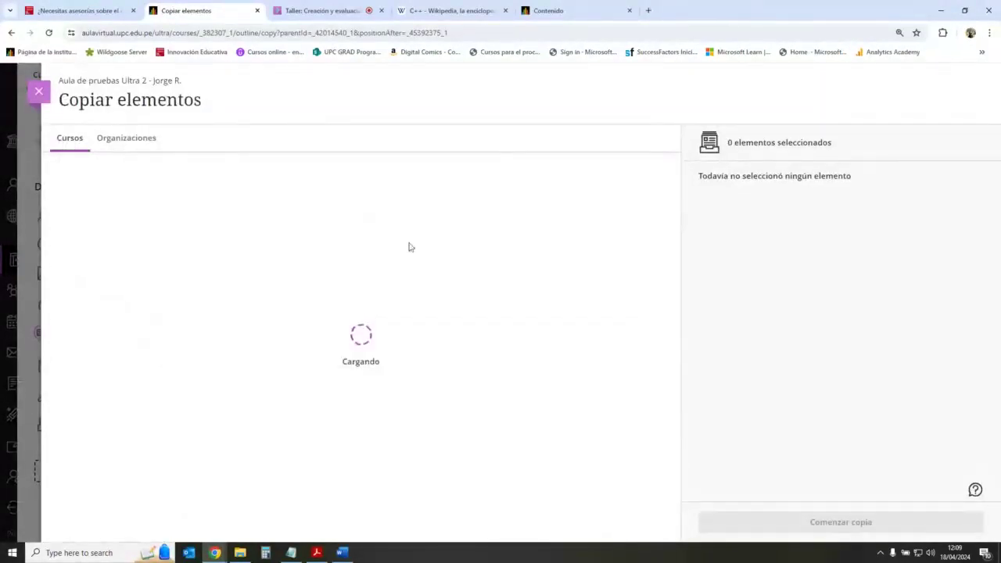
scroll(484, 290, down, 1)
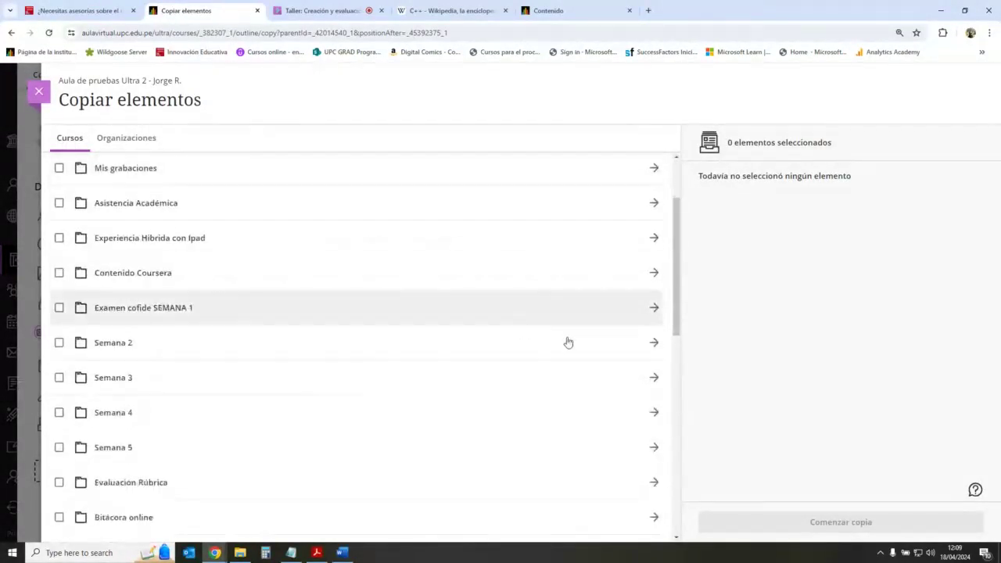
click(653, 344)
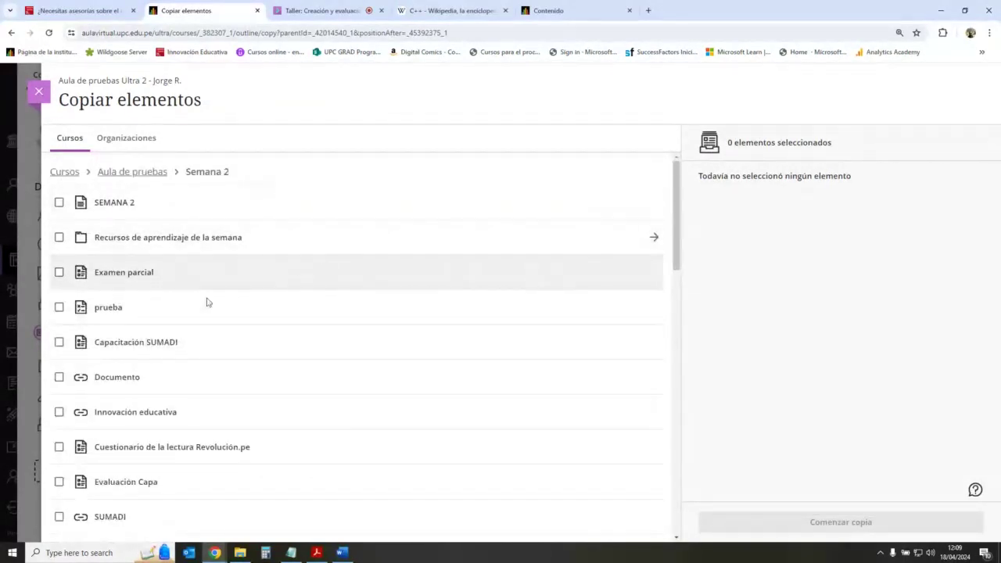
Select the Examen parcial test and the Documento link from Semana 2 and start the copy.
click(58, 273)
scroll(228, 318, down, 1)
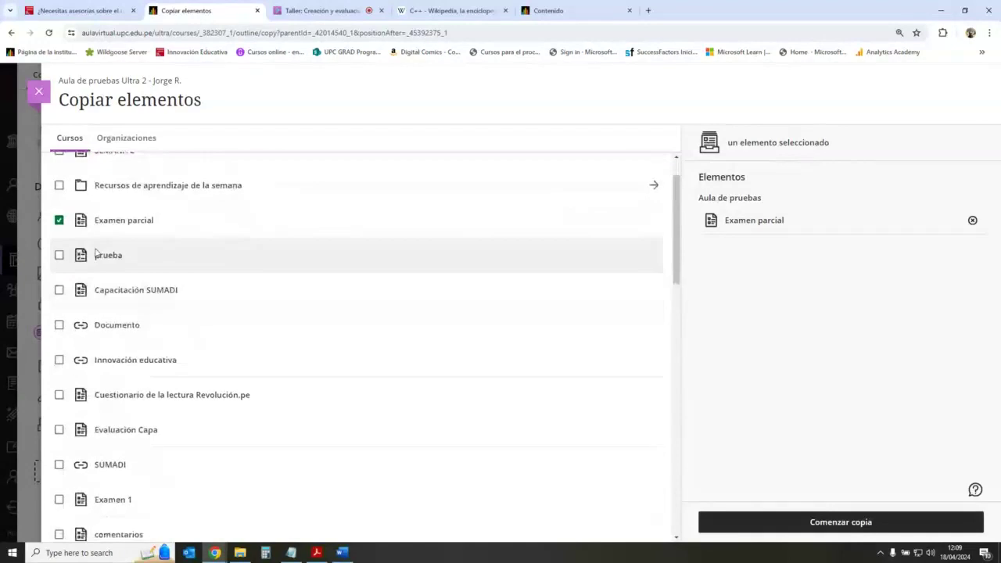
click(59, 324)
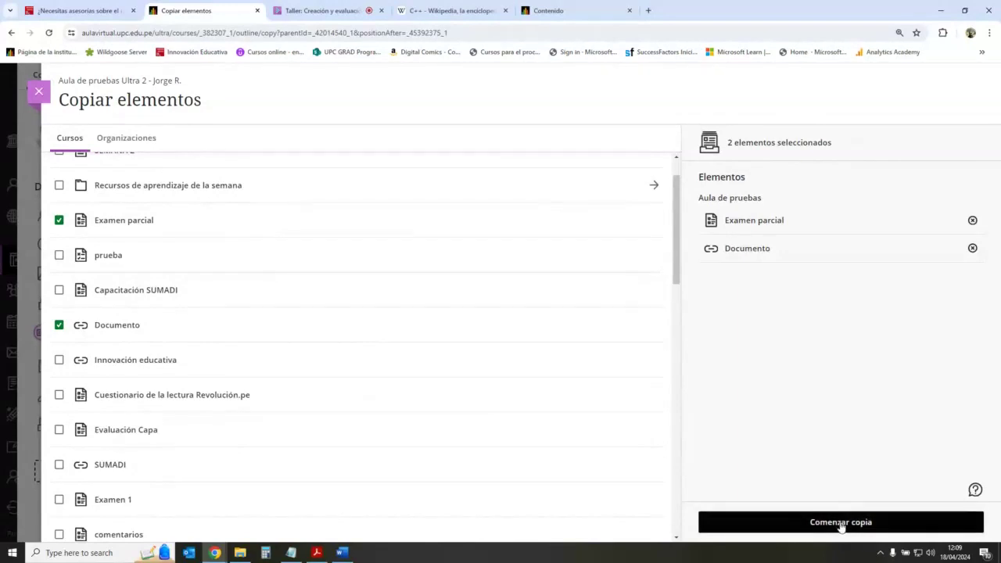
click(869, 527)
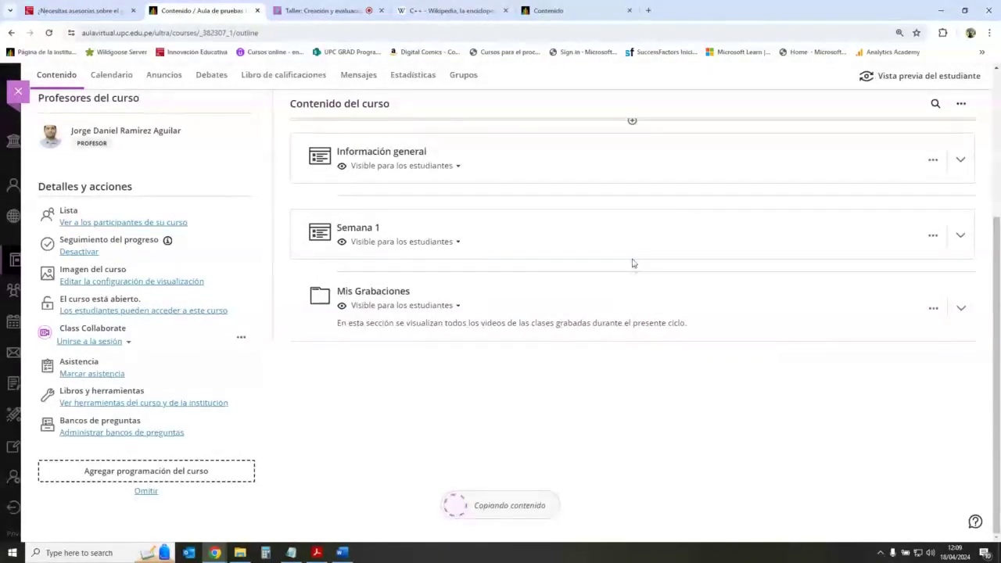
scroll(655, 228, up, 1)
scroll(655, 229, up, 3)
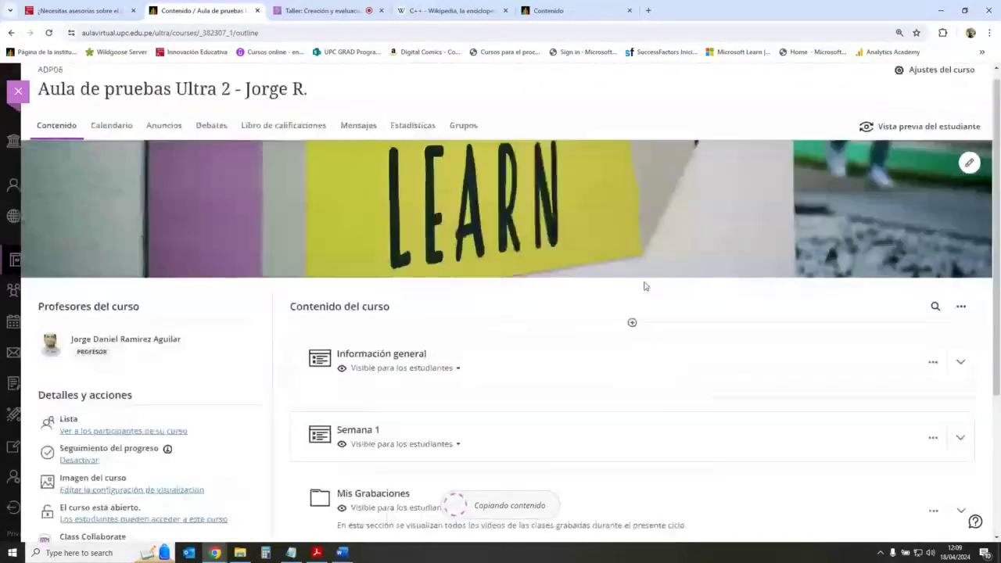
scroll(632, 232, down, 2)
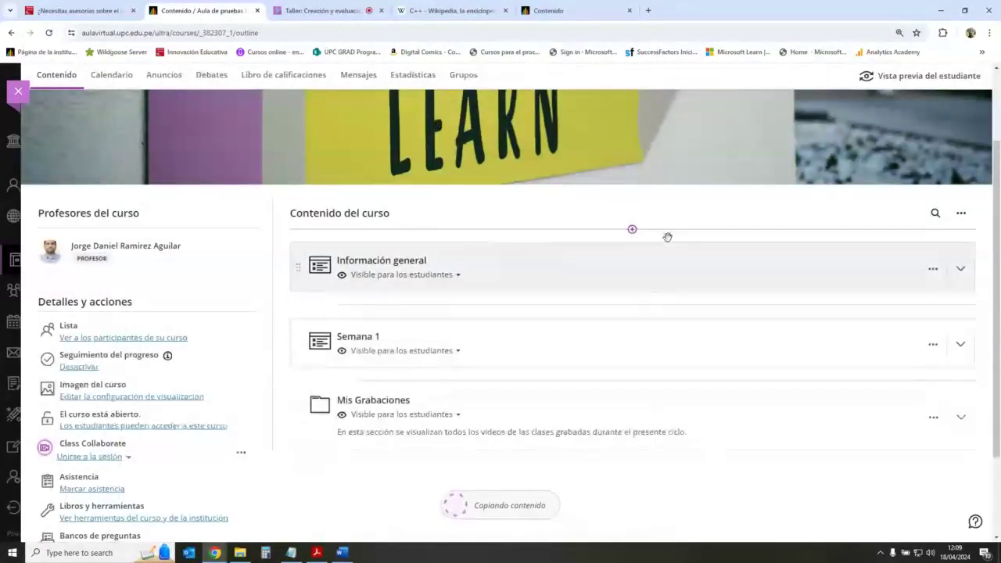
scroll(614, 299, down, 1)
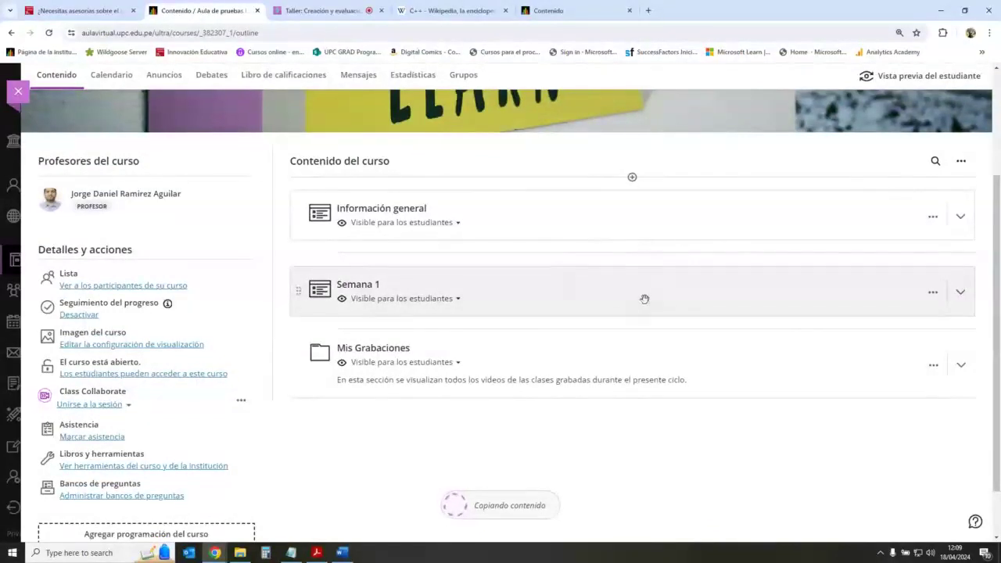
scroll(633, 293, down, 1)
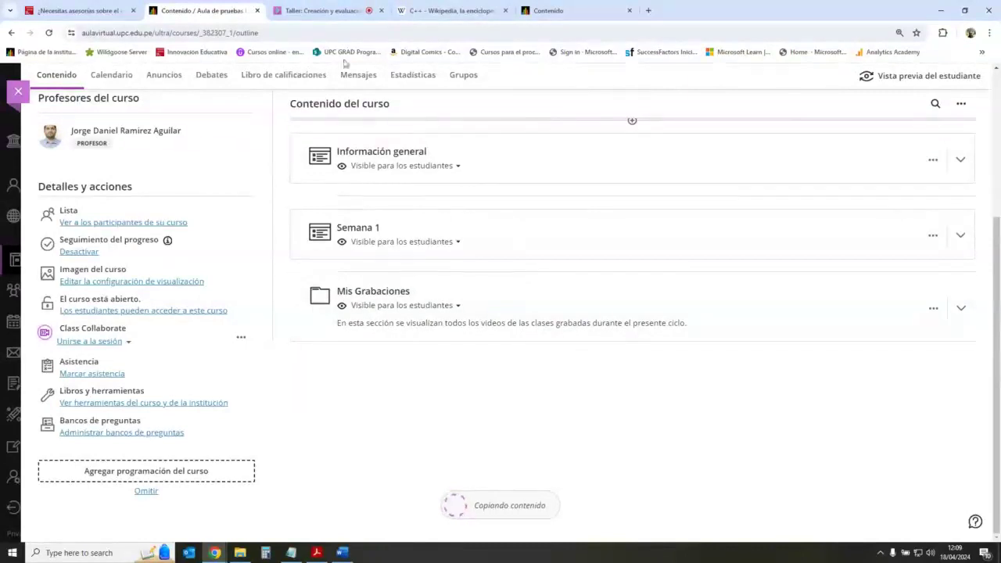
Start another content copy below Mis Grabaciones and open the contents of the Aula de pruebas Original 2 (ADP07) course.
click(632, 341)
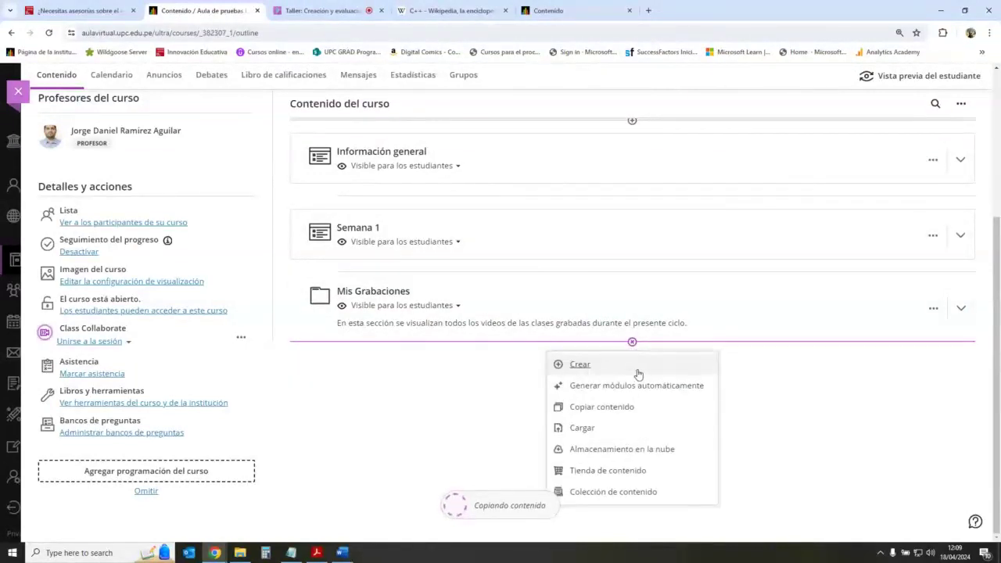
click(637, 408)
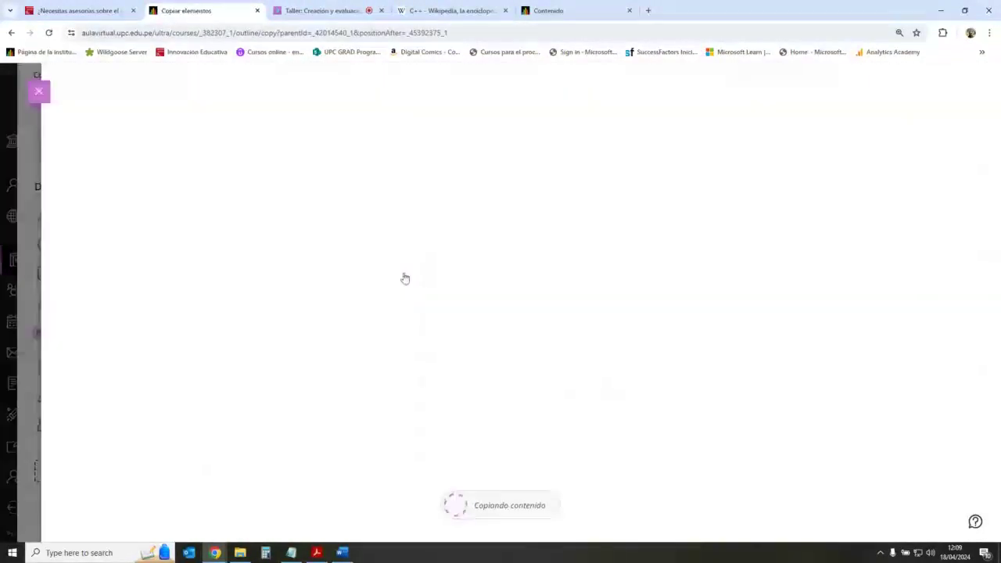
scroll(297, 290, down, 1)
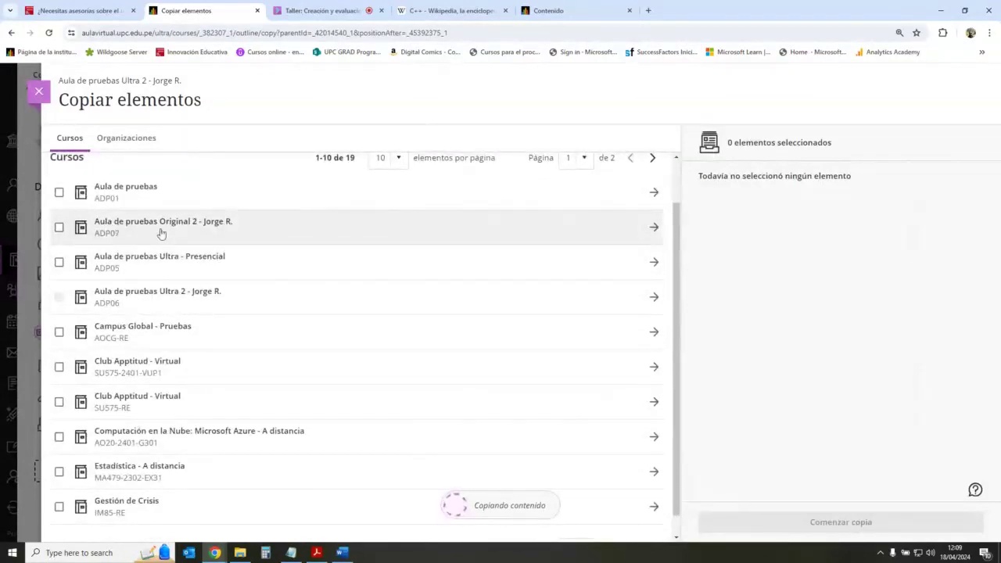
click(655, 229)
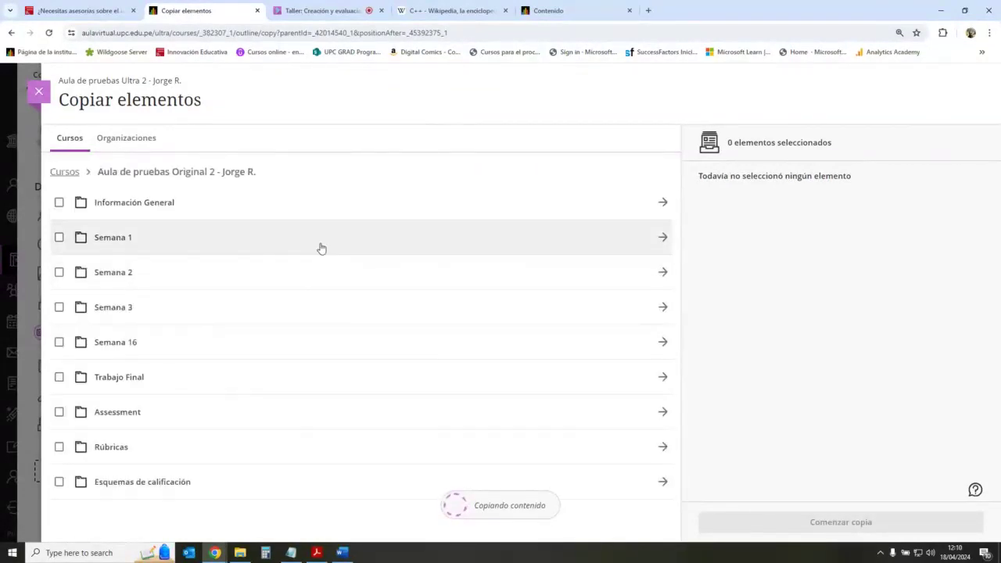
Check the Semana 1, Semana 2 and Semana 16 folders of ADP07 for copyable items, returning to the course's folder list.
click(662, 239)
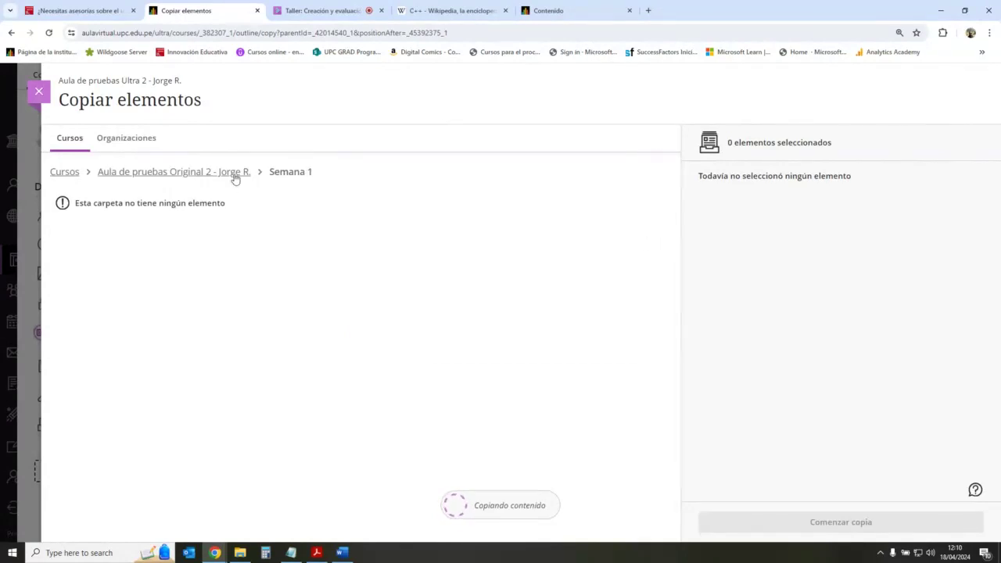
click(235, 171)
click(661, 271)
click(206, 171)
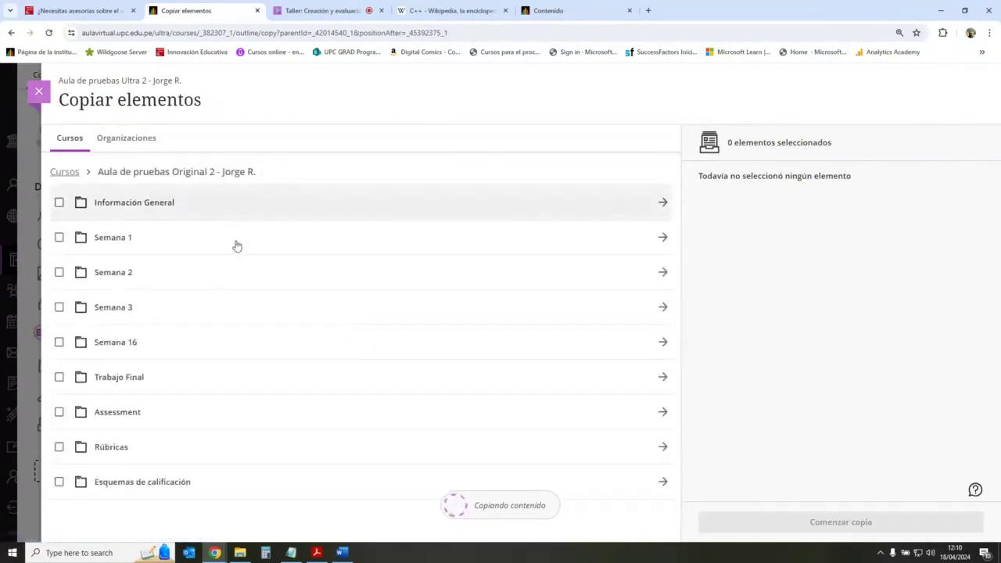
click(661, 344)
click(235, 171)
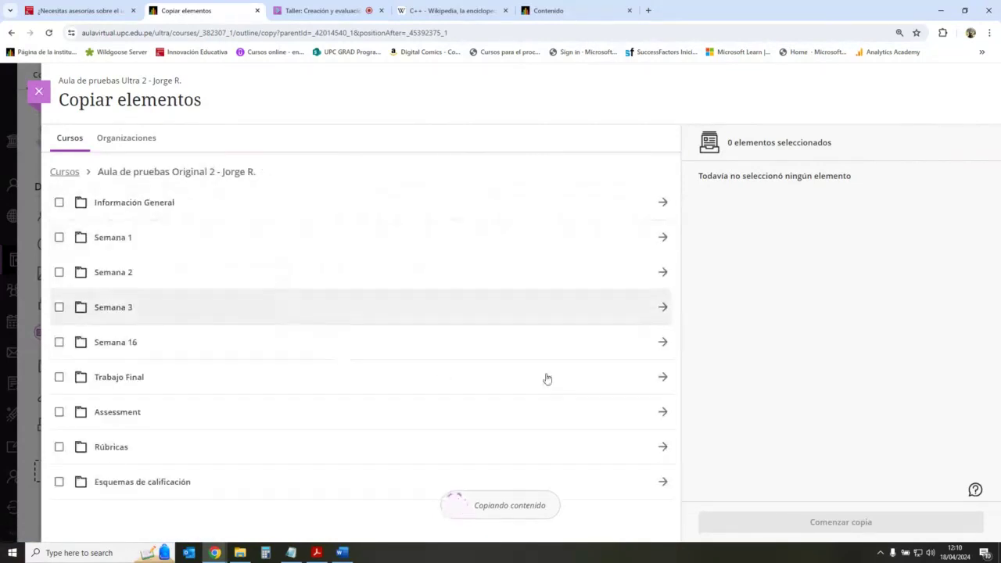
Select Trabajo Final (Individual) and Trabajo Final (Grupal) from ADP07's Trabajo Final folder and start the copy.
click(661, 377)
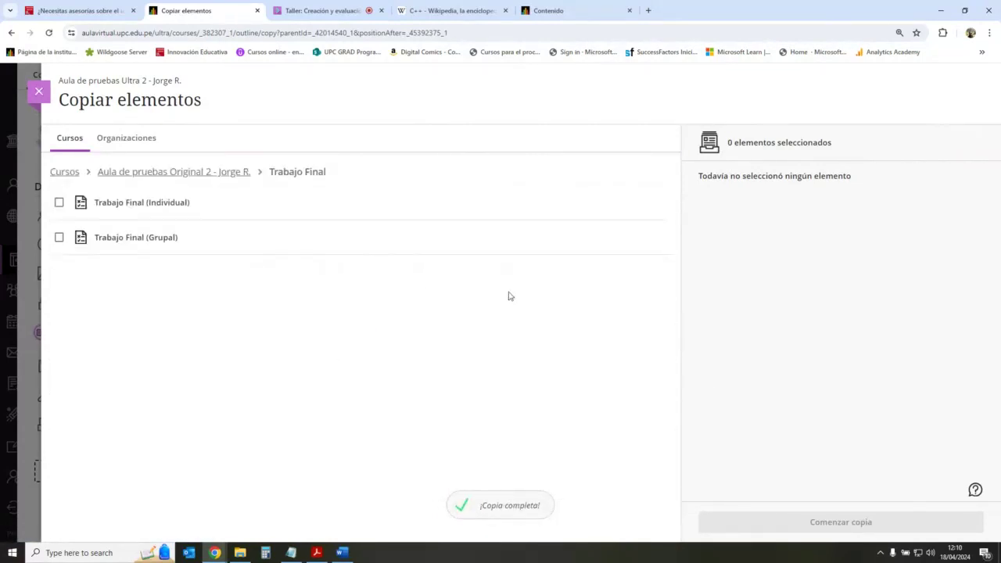
click(60, 204)
click(60, 238)
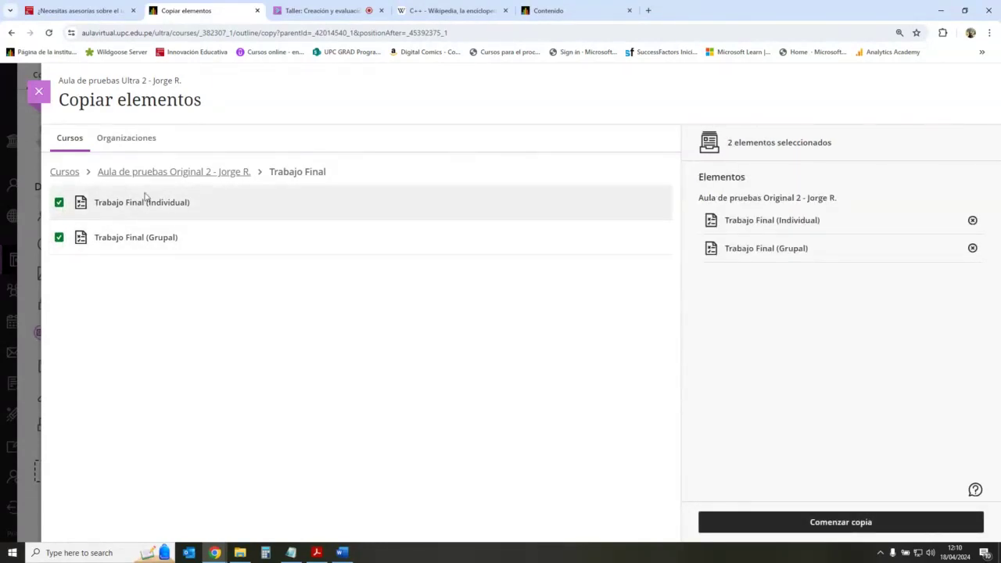
click(864, 523)
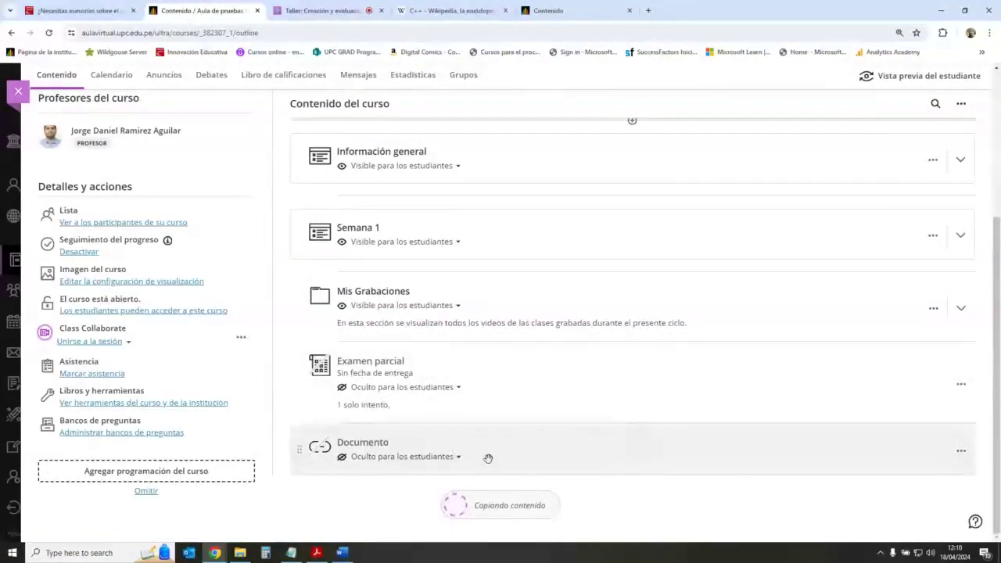
Start a further content copy below Documento, open the ADP07 course and check its Semana 16 folder.
click(632, 475)
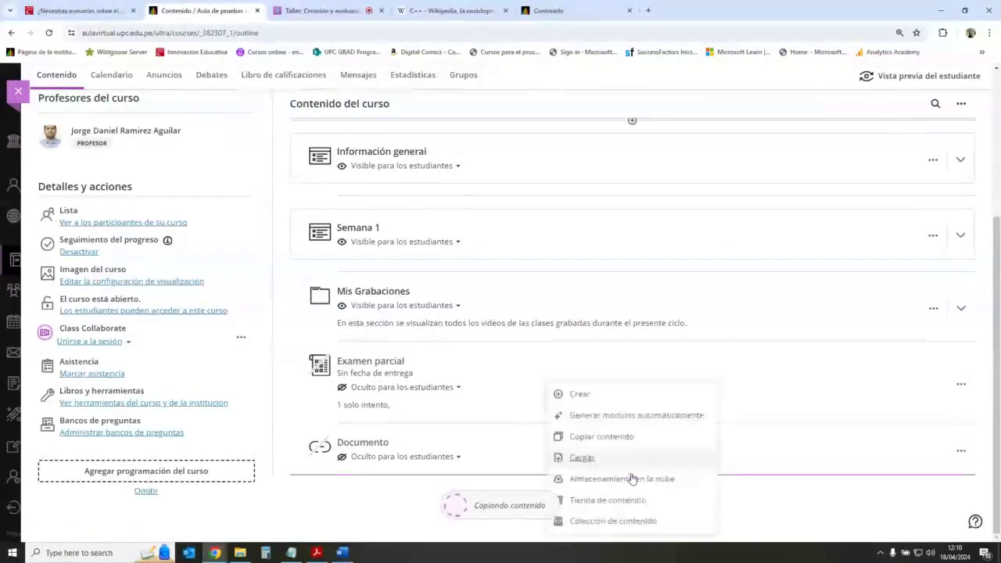
click(613, 443)
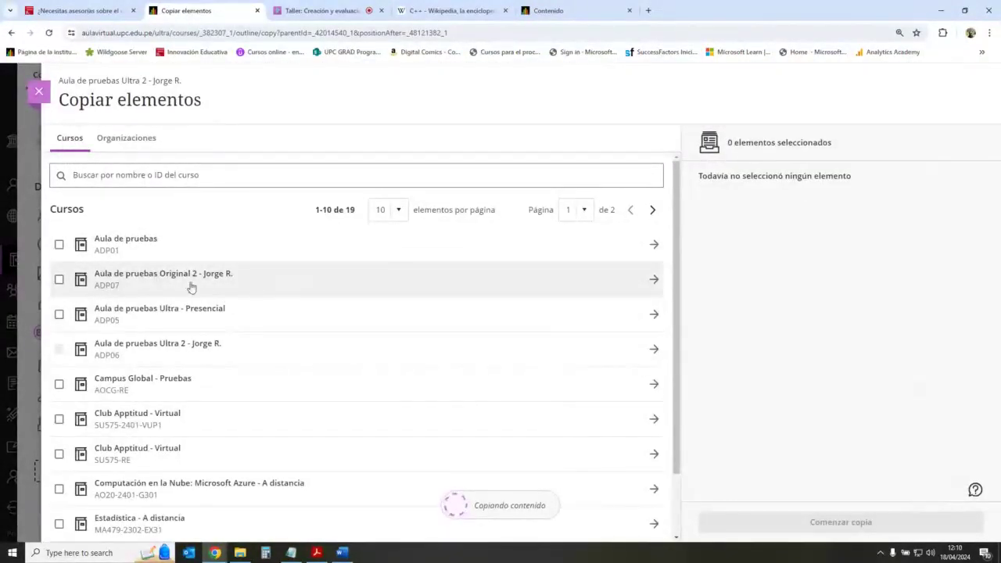
click(652, 282)
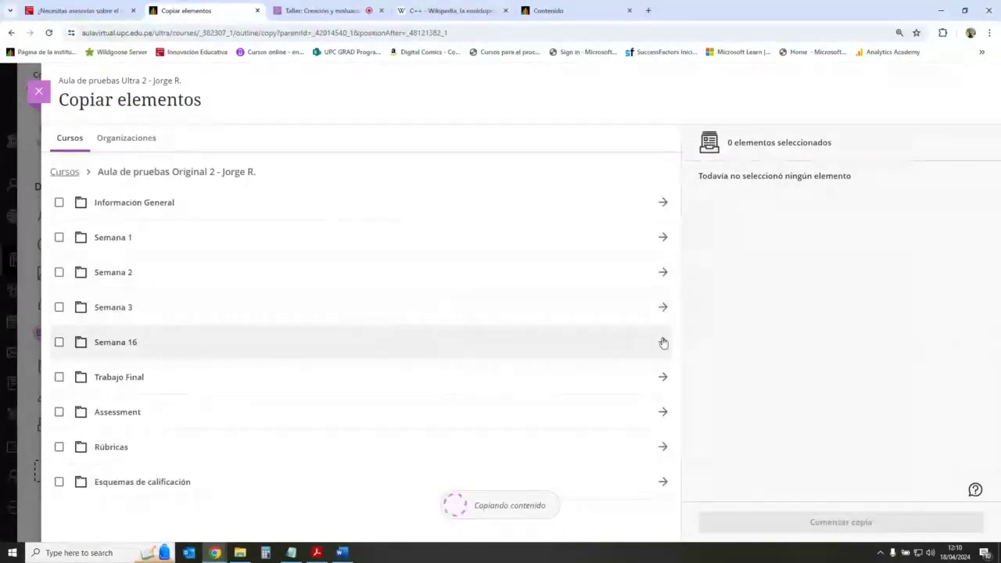
click(661, 341)
click(226, 172)
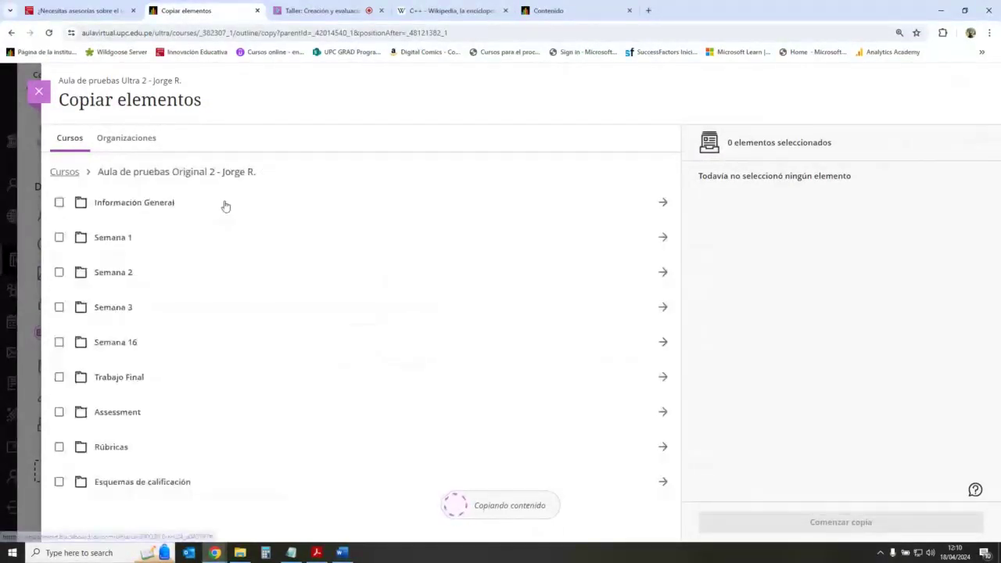
Look inside the Assessment folder of the original test course in the copy list and return to its folder list.
click(662, 415)
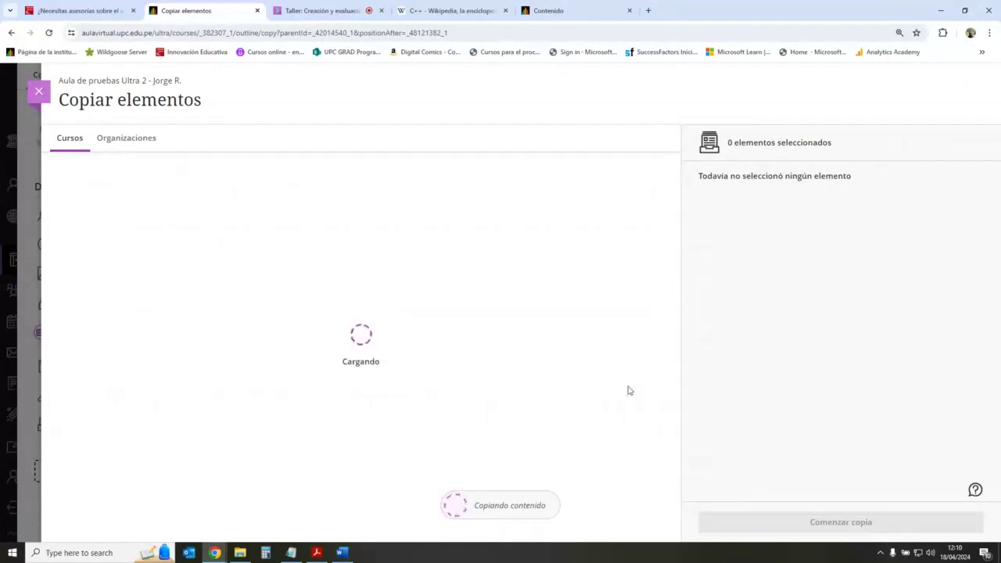
click(227, 172)
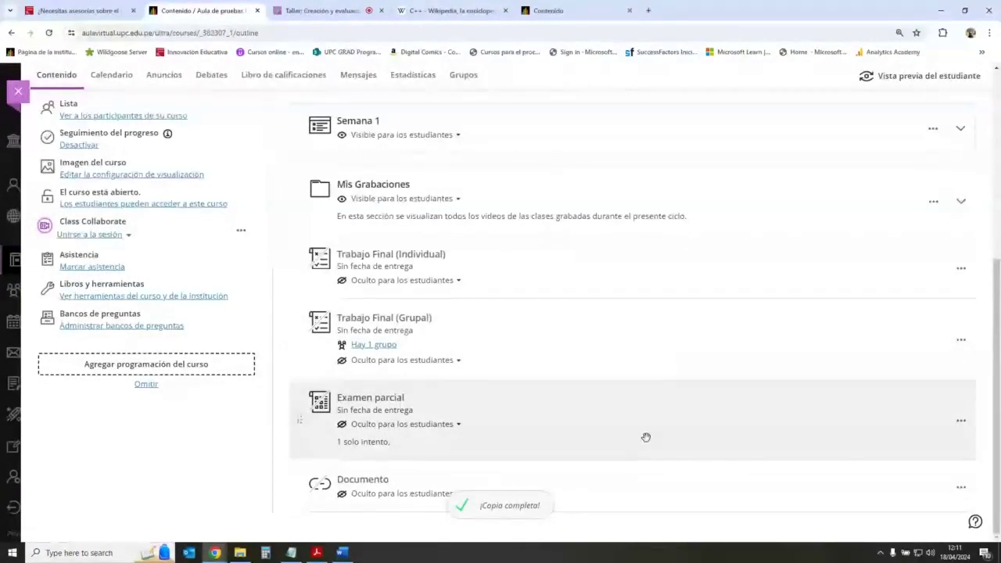
Open the copied Trabajo Final (Individual) activity from the Ultra course content to review its settings, and close it.
scroll(718, 435, up, 1)
scroll(717, 435, down, 1)
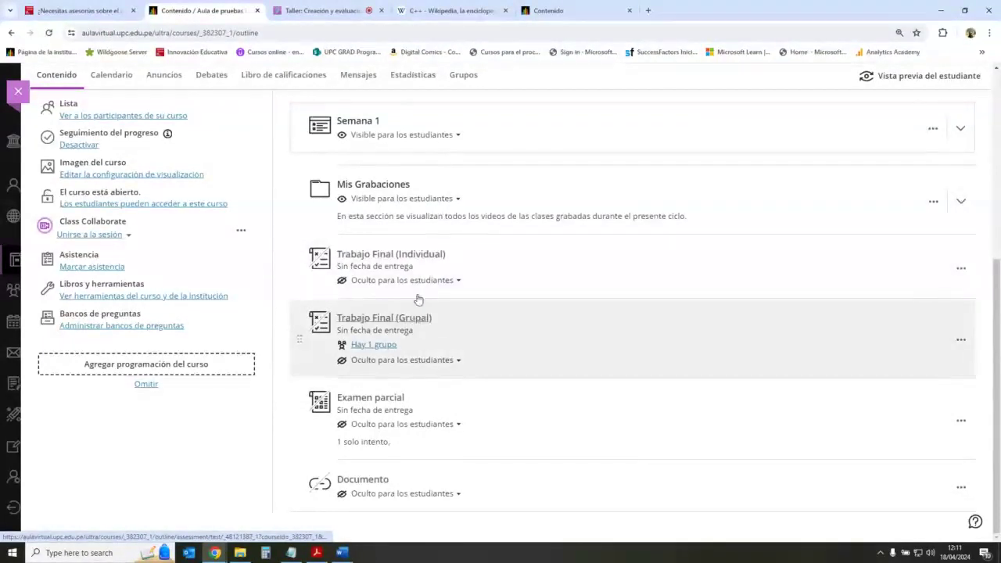
click(427, 265)
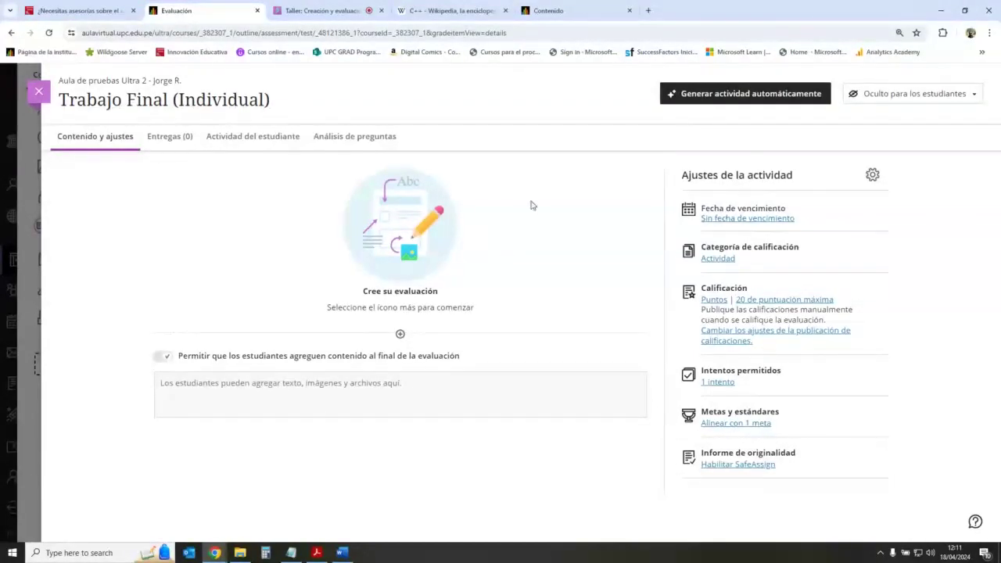
click(39, 91)
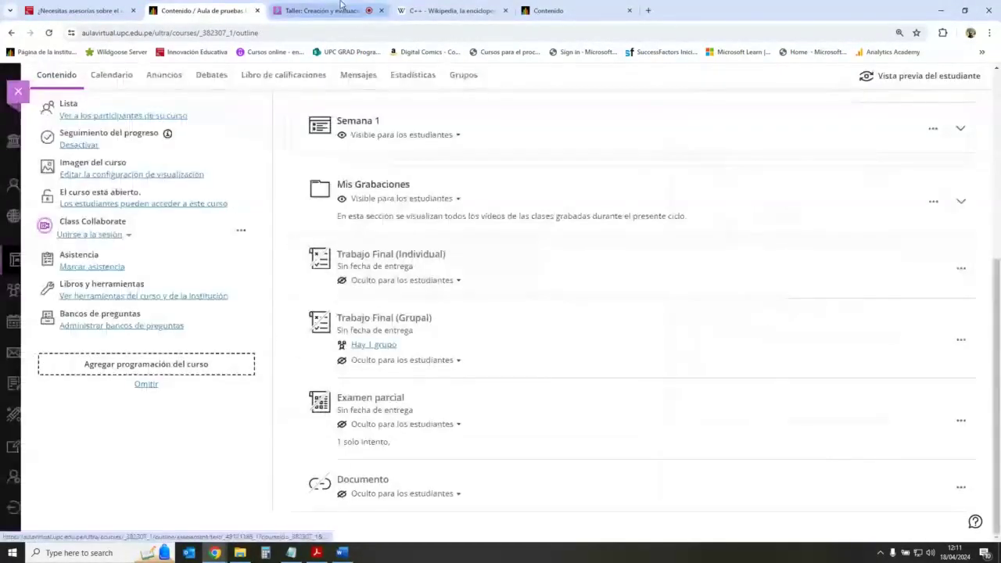
Switch to the Collaborate workshop session and check its attendee list.
click(336, 10)
click(866, 526)
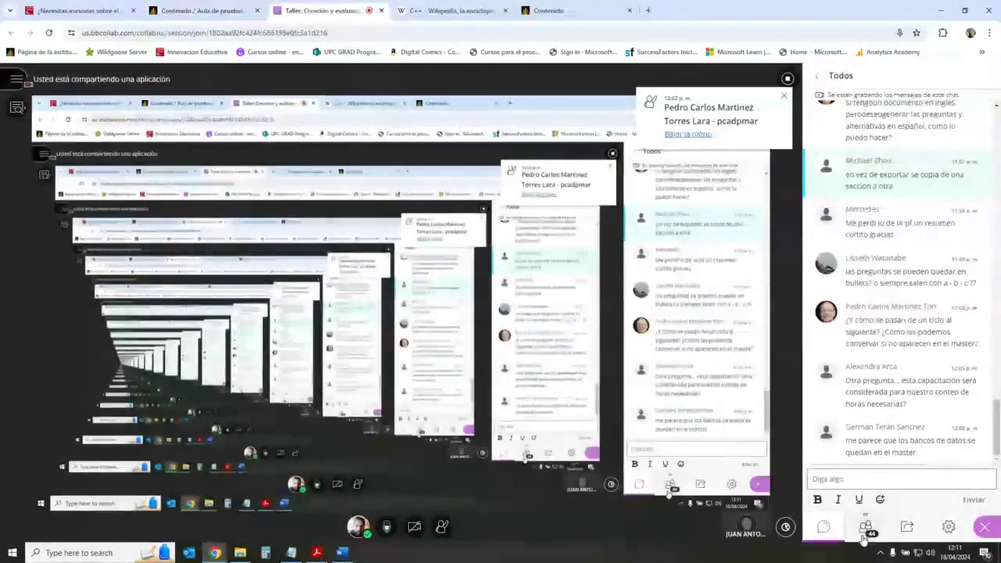
Revisit the Ultra course content and open the Trabajo Final content area in the original test course.
click(199, 11)
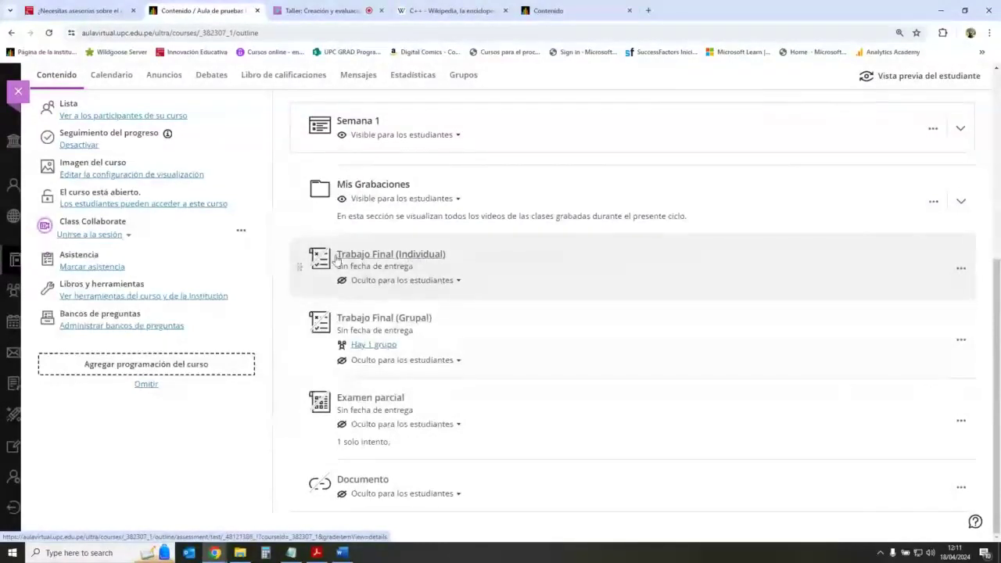
click(573, 10)
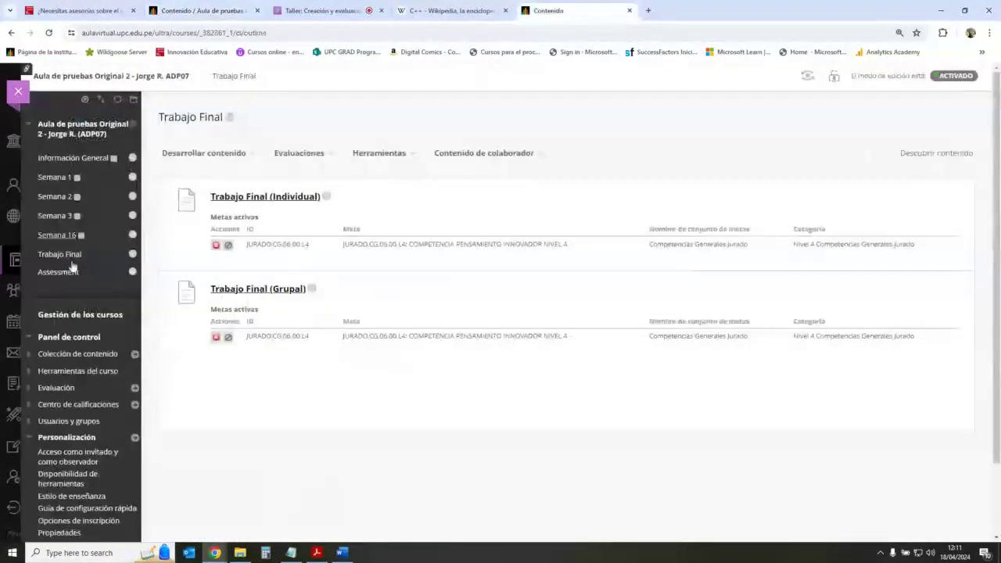
click(54, 258)
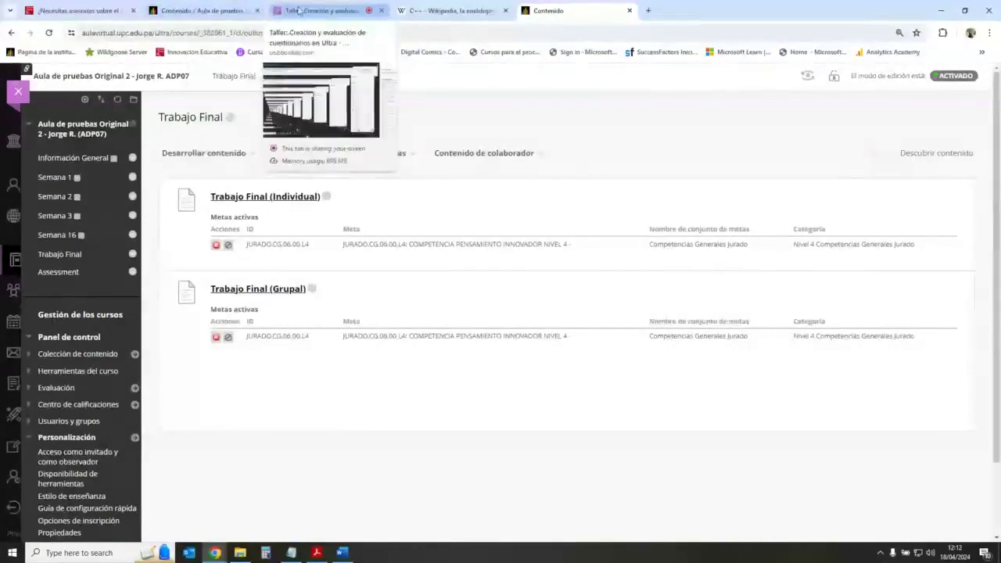
Review the Collaborate session's chat and attendee list, locating the participant with a raised hand.
click(300, 11)
click(823, 526)
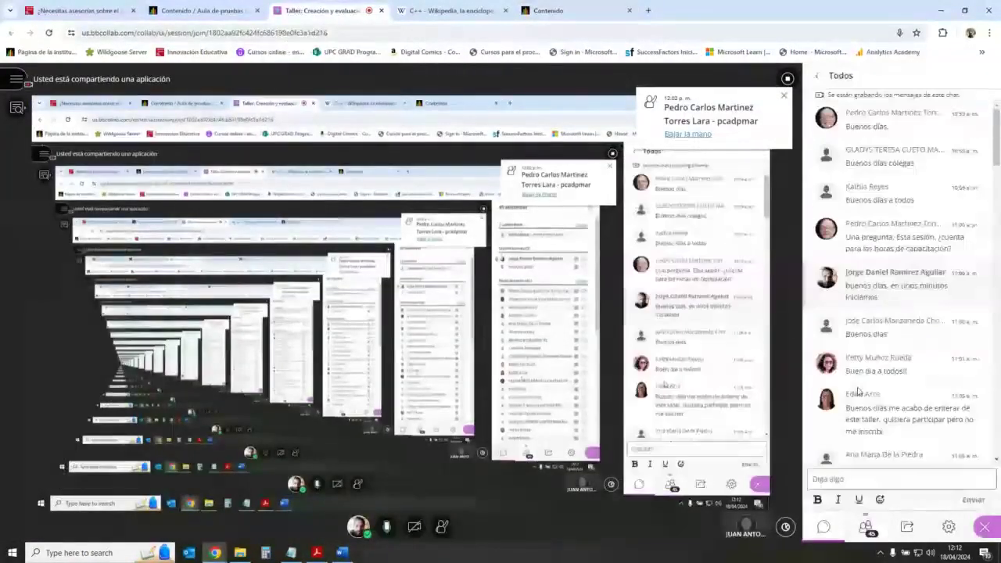
click(866, 529)
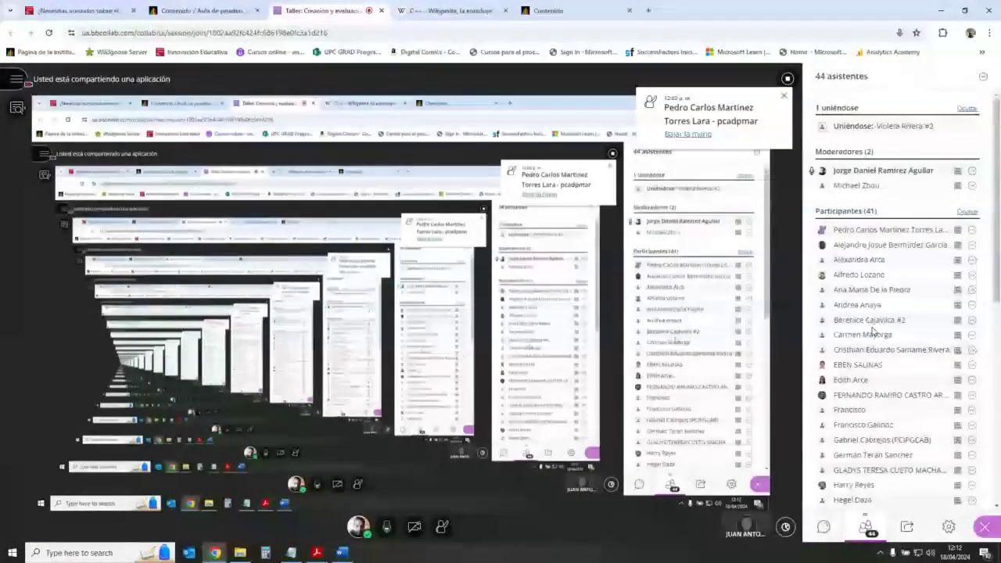
scroll(873, 332, down, 5)
scroll(873, 331, up, 5)
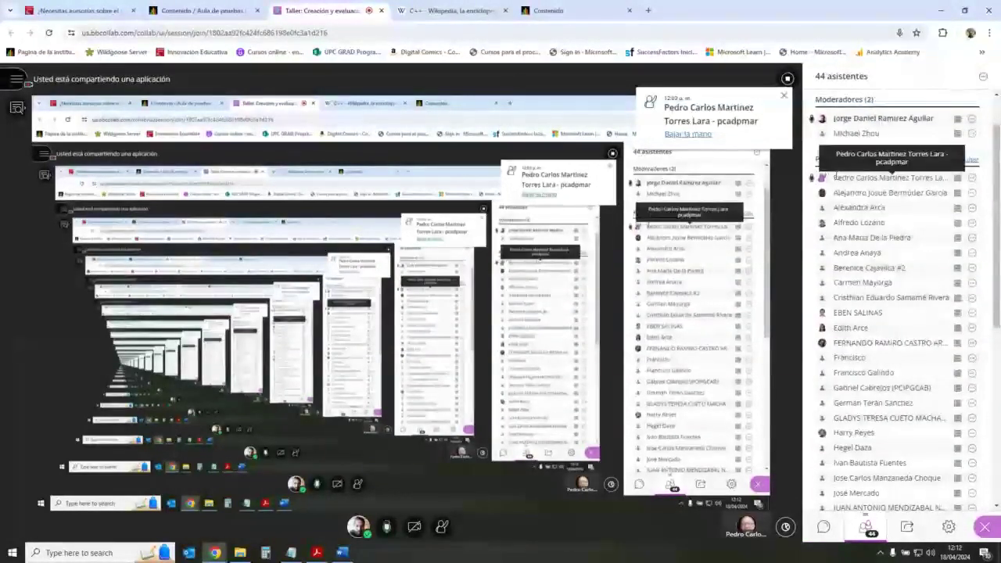
double_click(852, 178)
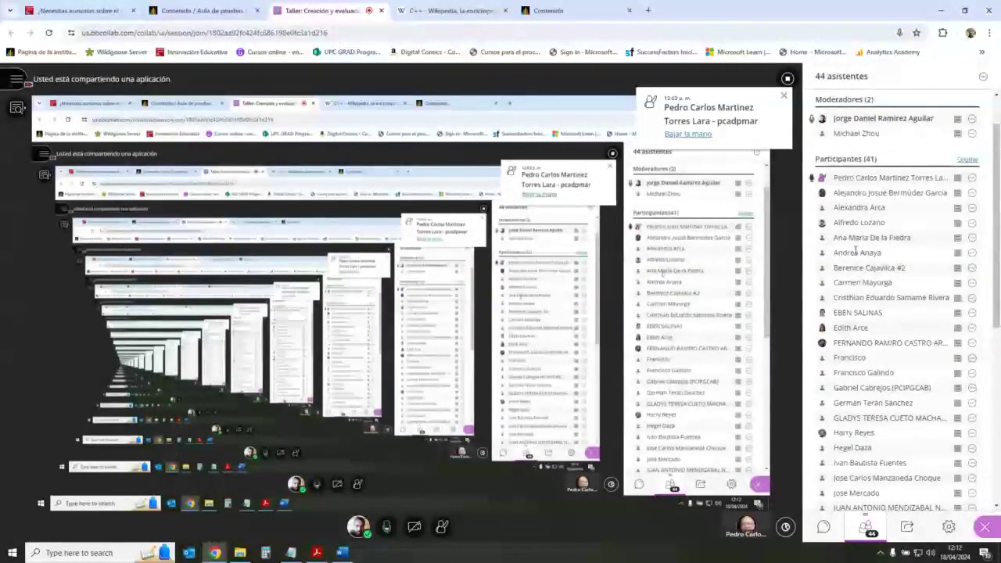
scroll(857, 262, down, 1)
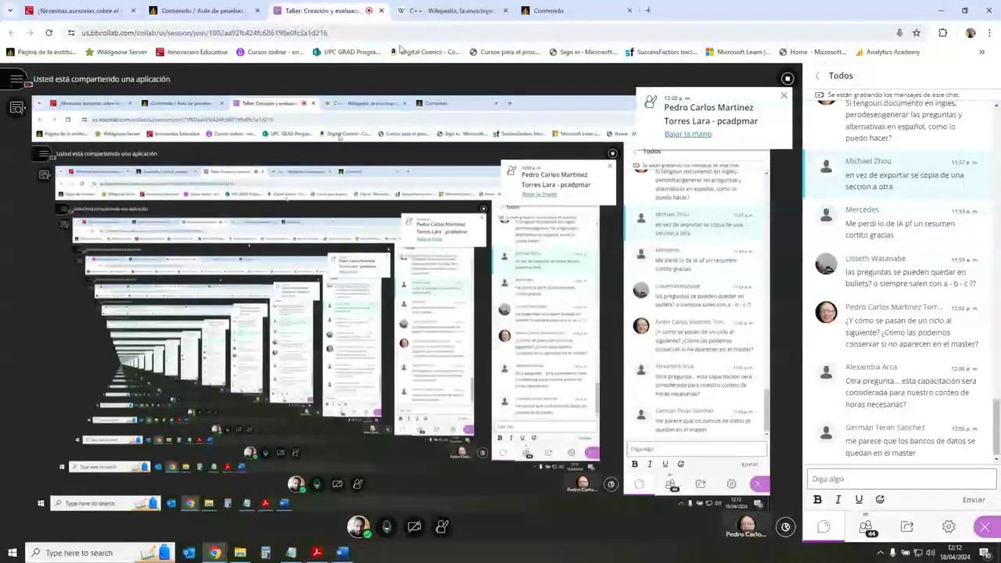
Check the new messages in the Collaborate session chat and return to the Ultra course content.
click(196, 10)
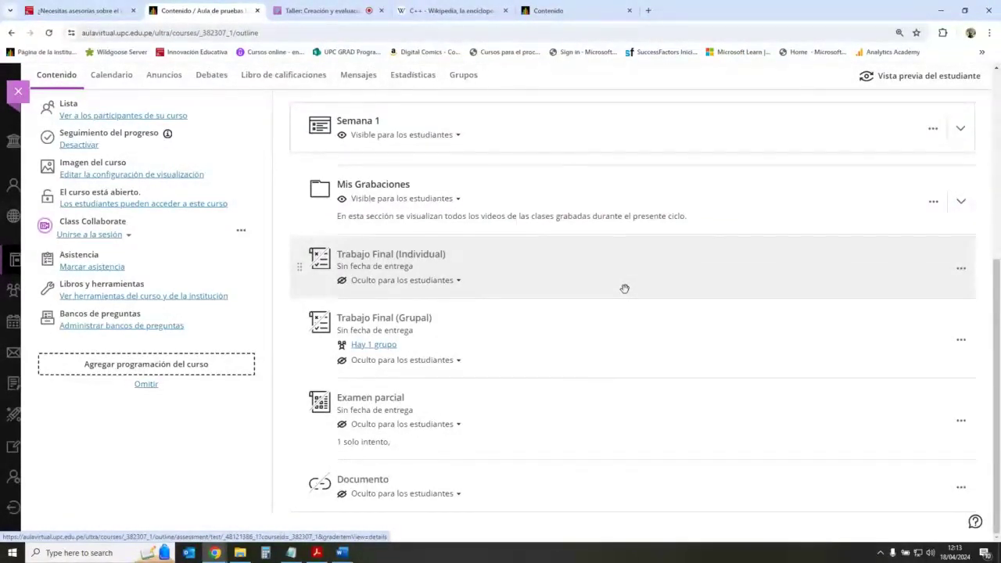
key(ctrl+Tab)
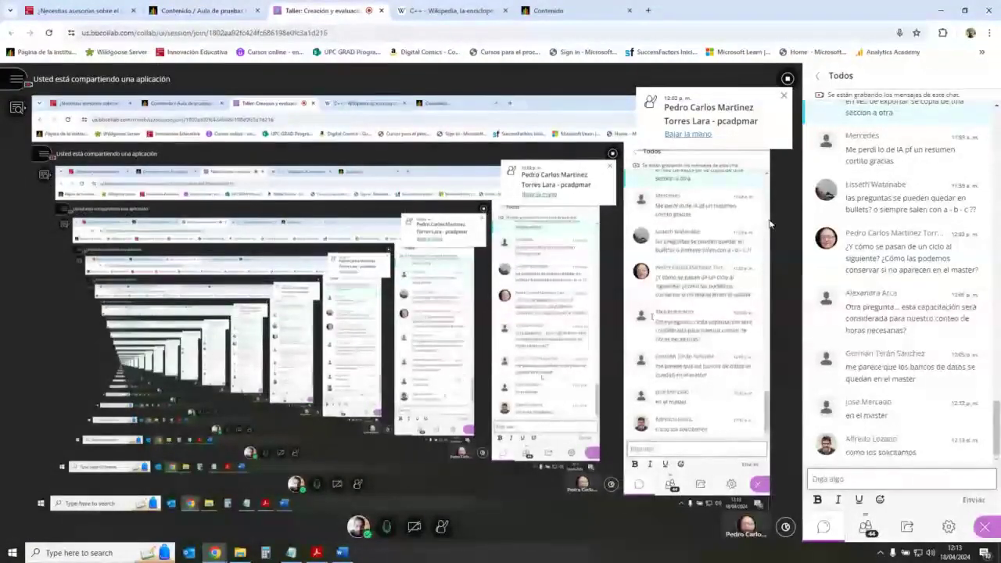
click(232, 7)
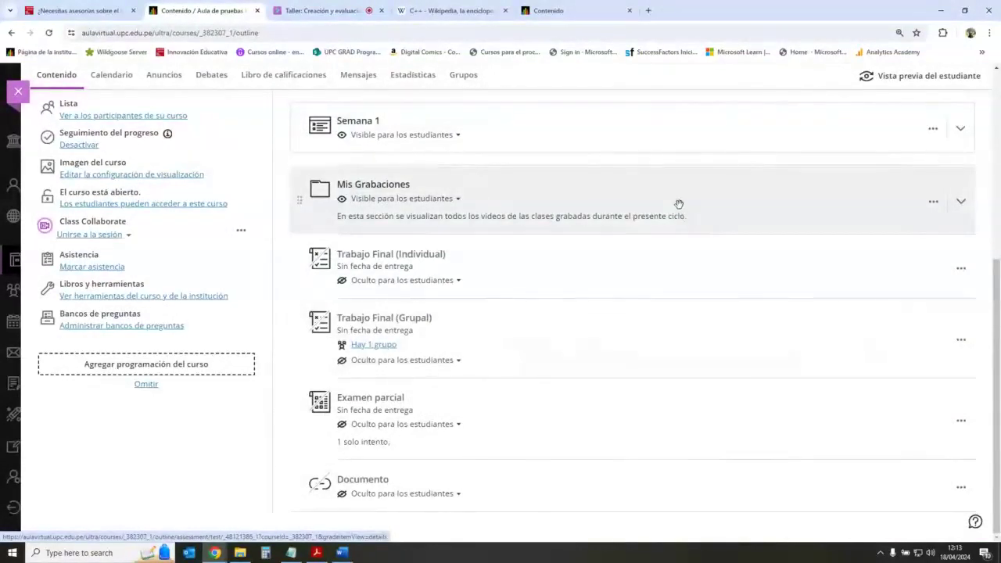
mouse_move(707, 241)
click(338, 8)
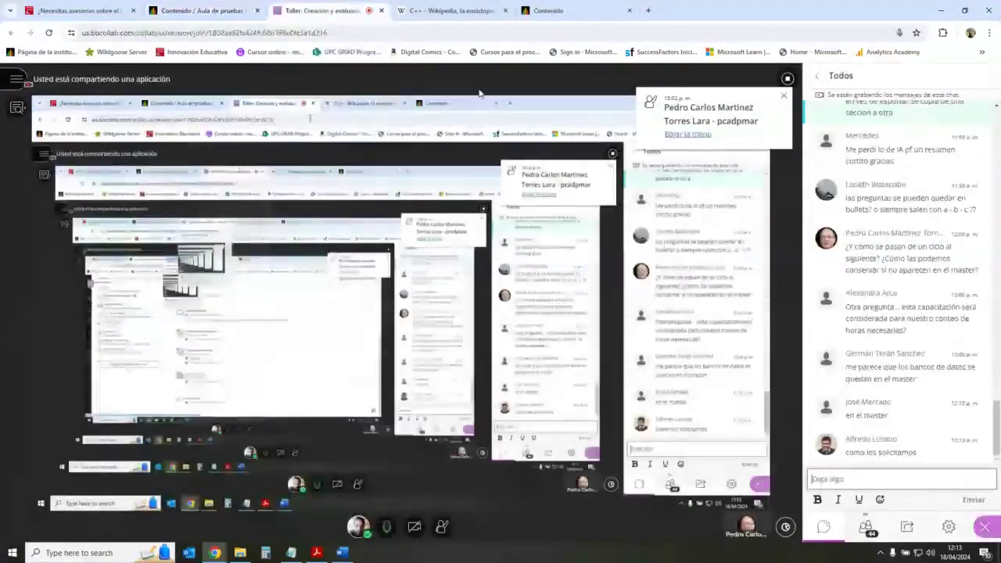
click(250, 7)
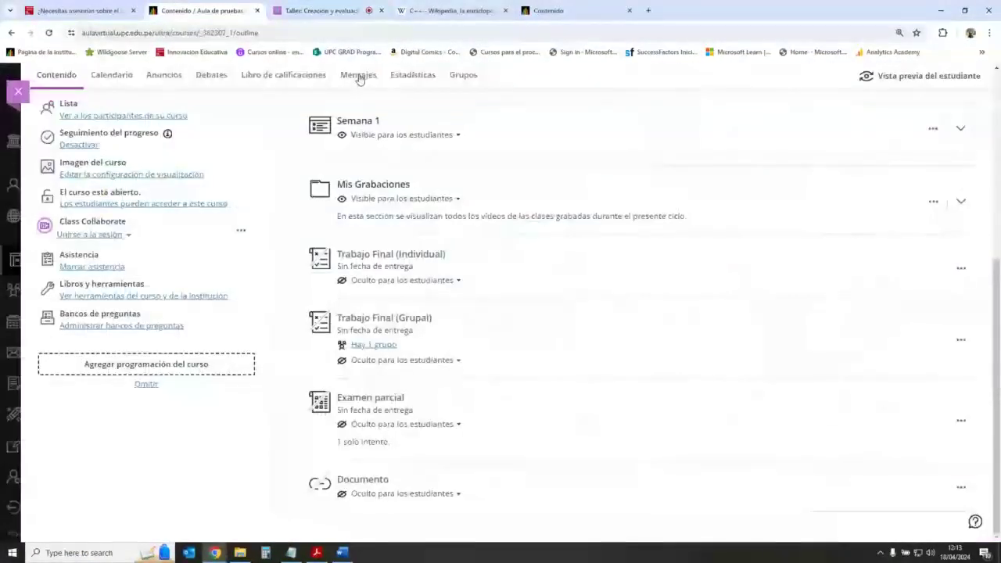
Close the C++ Wikipedia tab and open the bookmarked page that leads to the Laureate sign-in in a new tab.
click(505, 10)
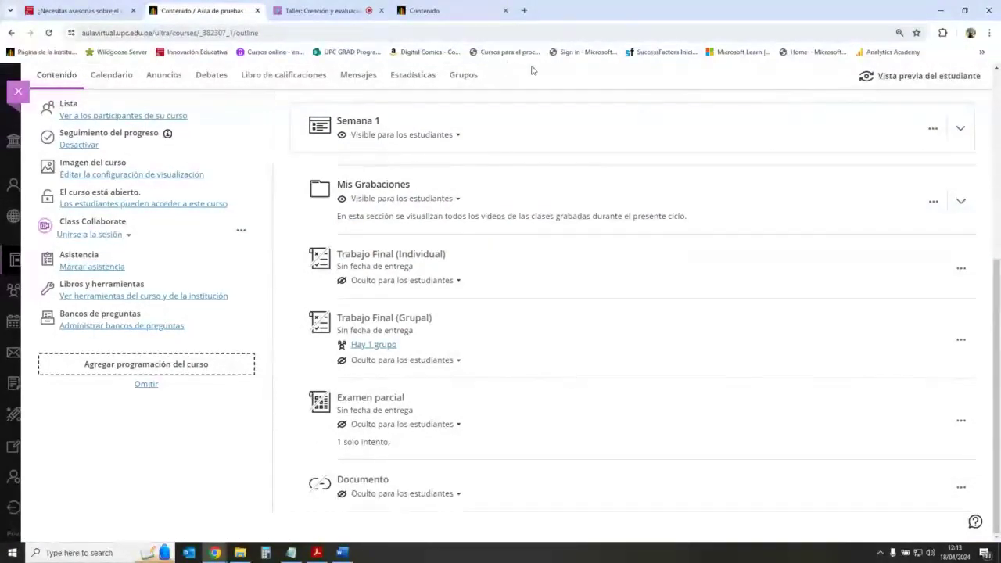
click(525, 10)
click(981, 52)
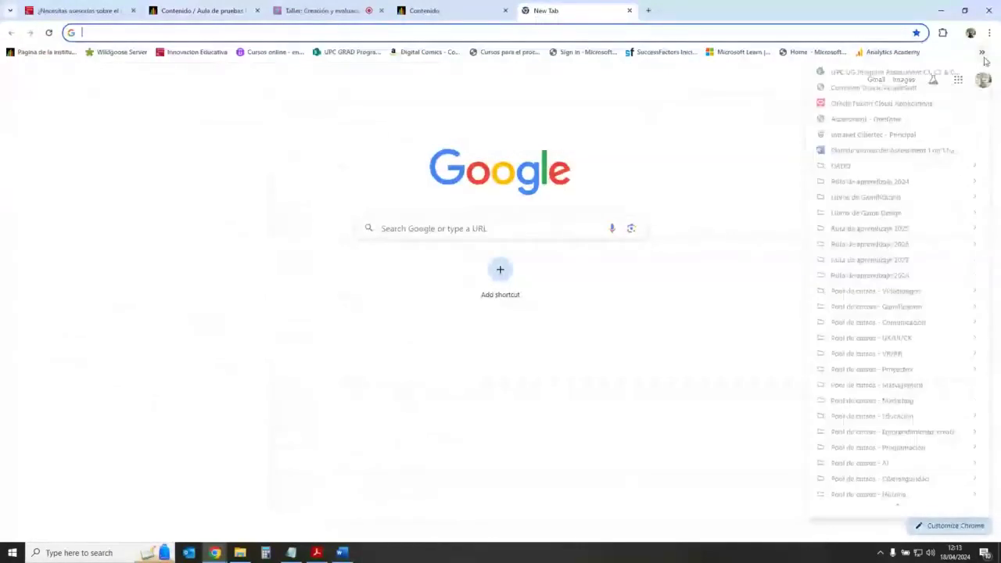
scroll(930, 262, down, 5)
mouse_move(930, 261)
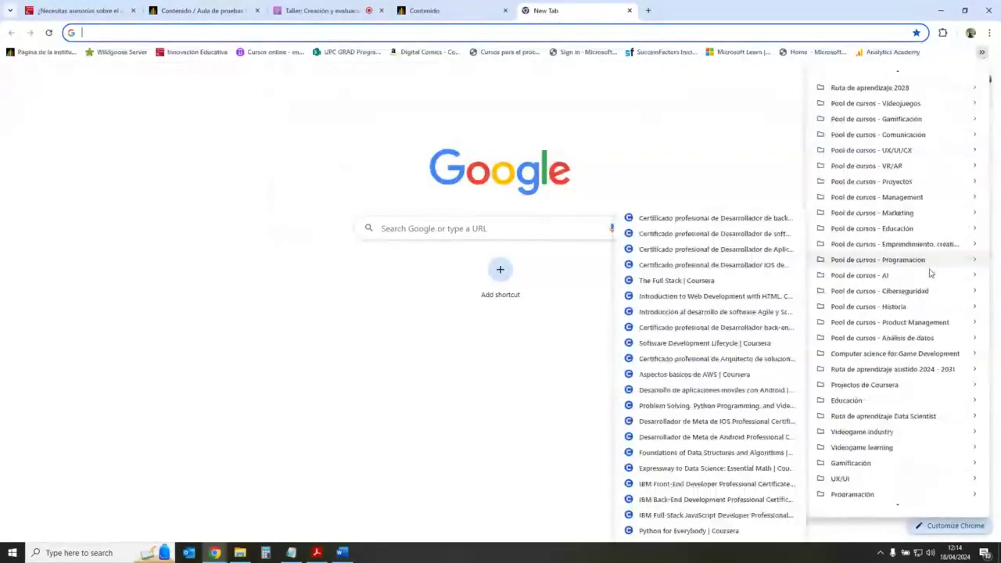
scroll(930, 273, down, 4)
click(887, 416)
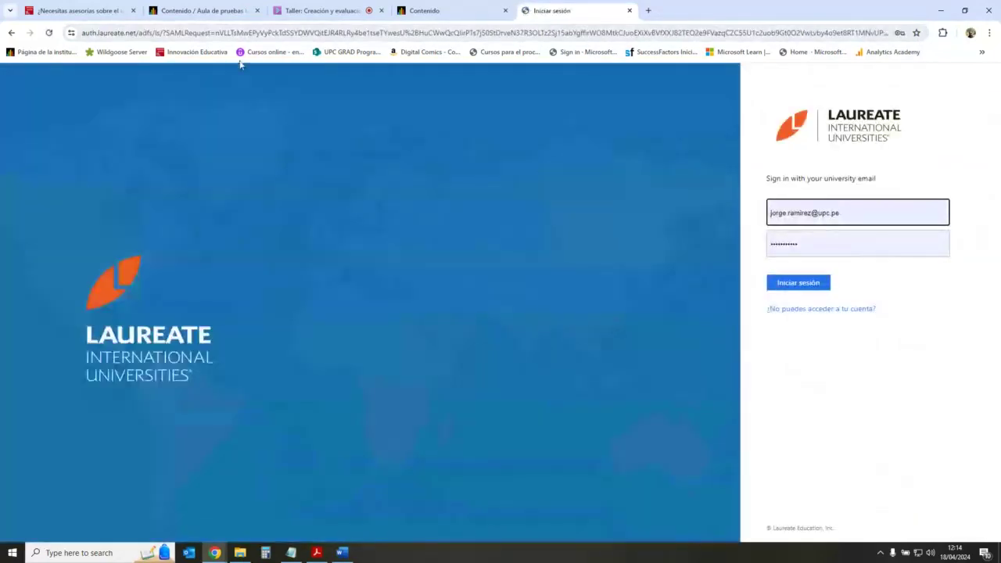
click(339, 35)
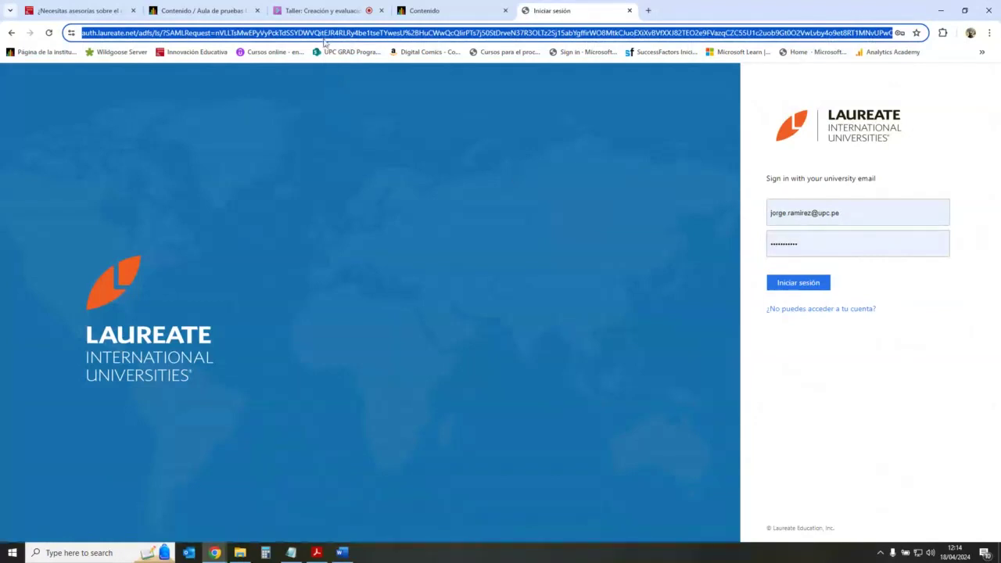
click(322, 10)
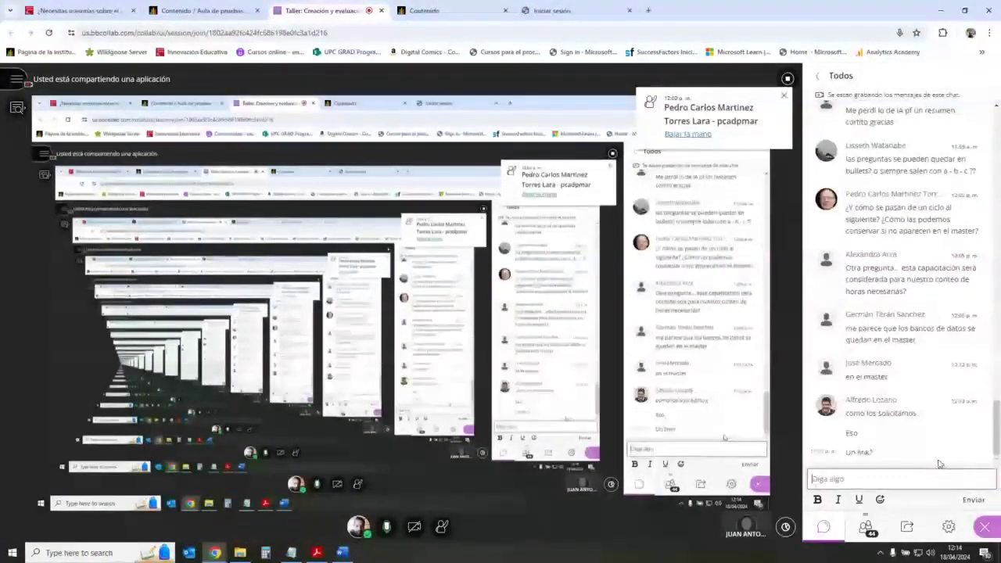
click(563, 10)
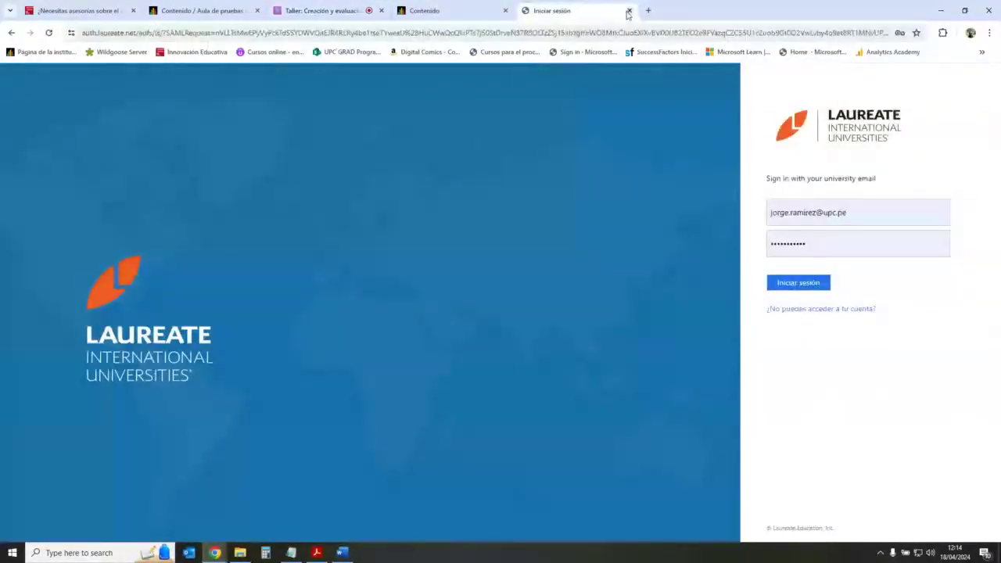
click(248, 32)
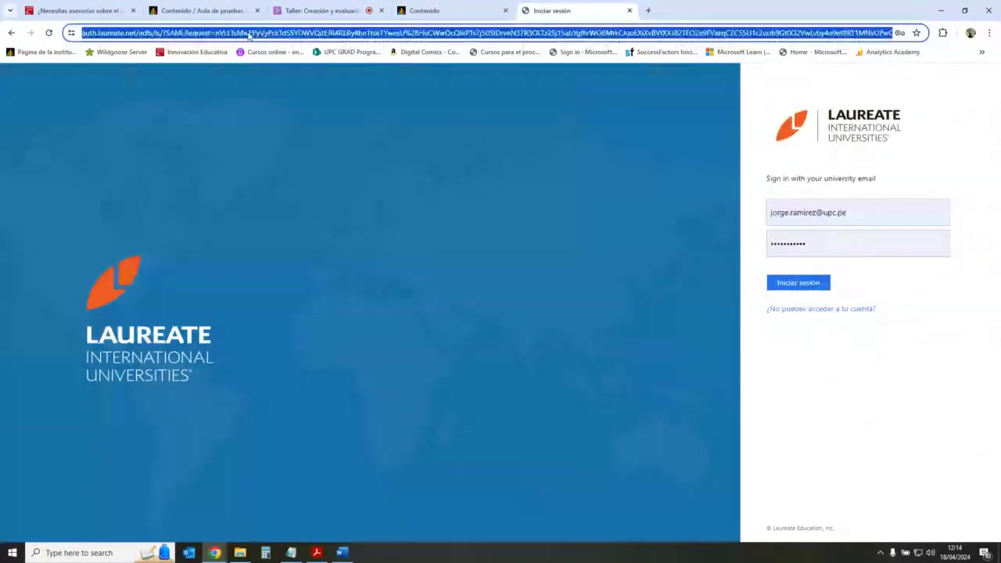
click(166, 33)
drag(162, 32, 81, 32)
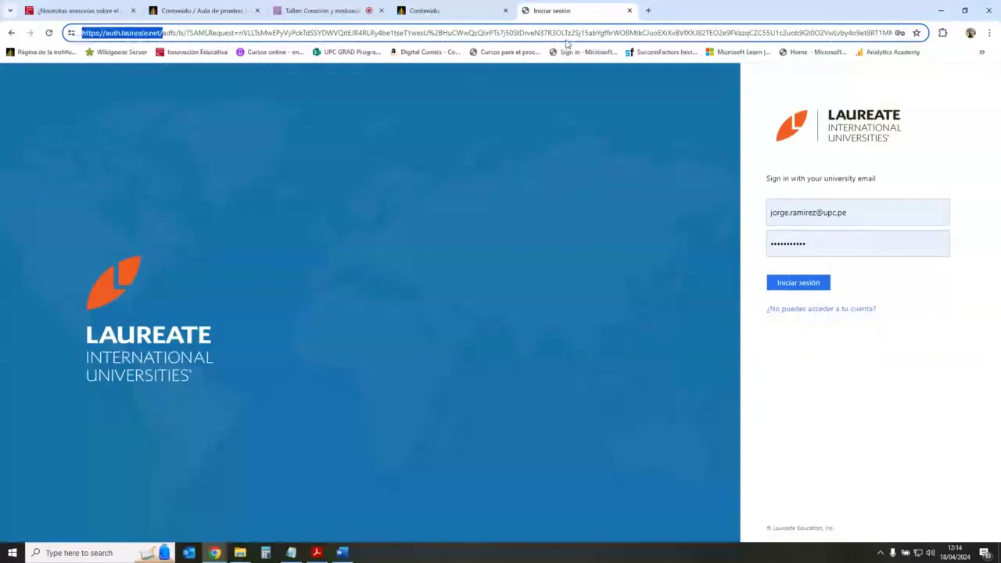
key(ctrl+c)
key(ctrl+t)
key(ctrl+v)
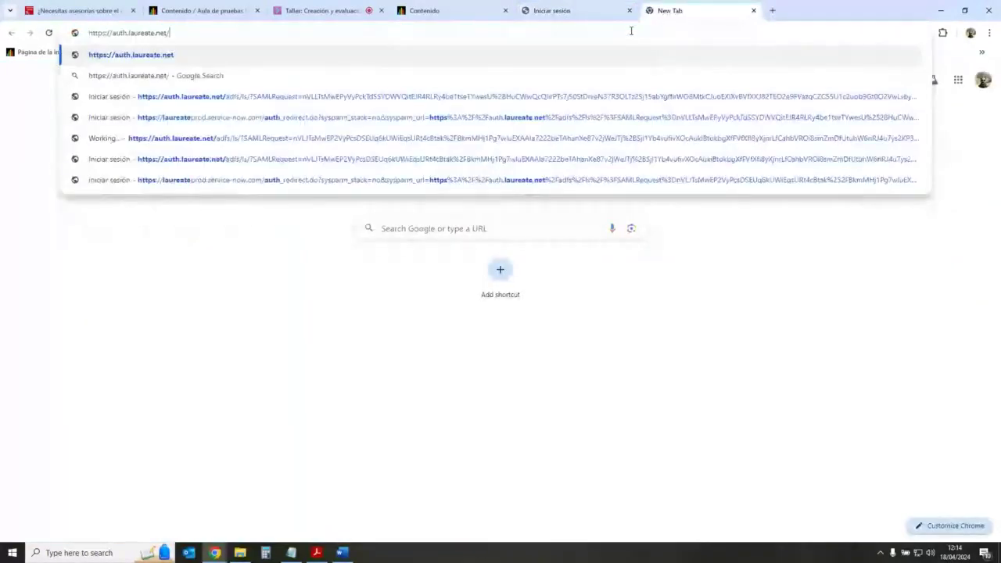
key(Return)
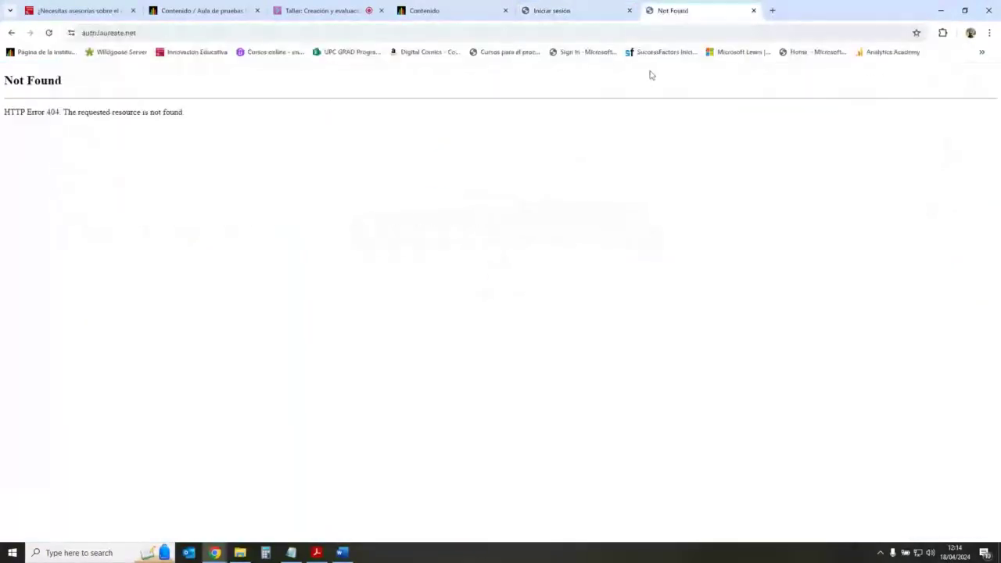
click(588, 5)
click(178, 34)
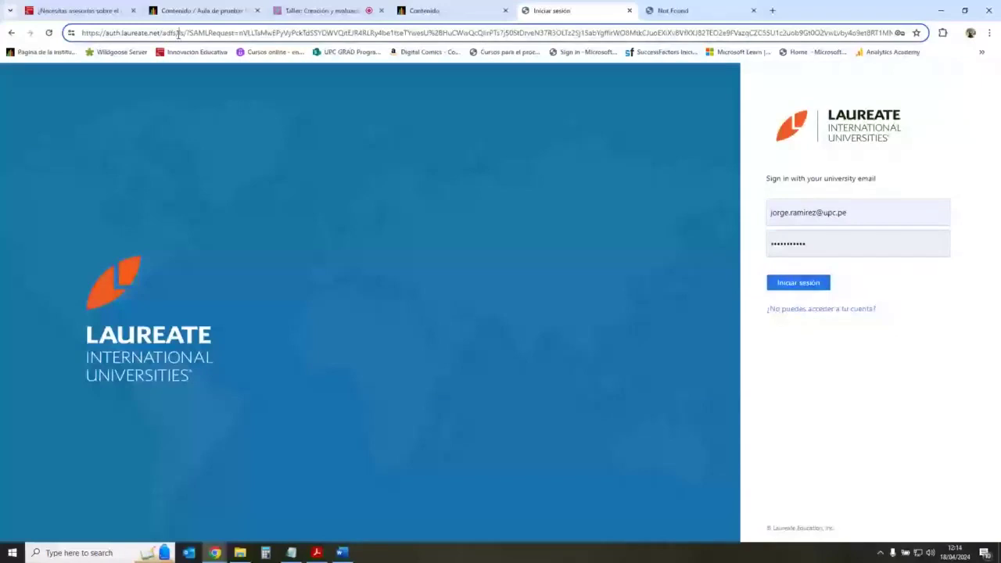
drag(189, 33, 75, 32)
drag(181, 33, 83, 33)
drag(493, 27, 341, 32)
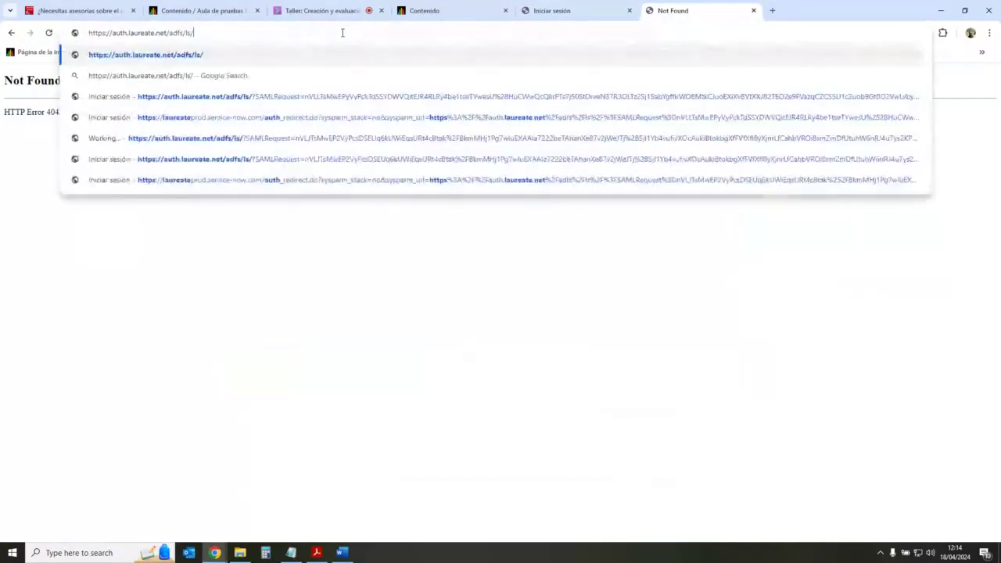
key(Return)
Copy the auth.laureate.net/adfs/ls/ address and send it to everyone in the Collaborate session chat.
key(ctrl+l)
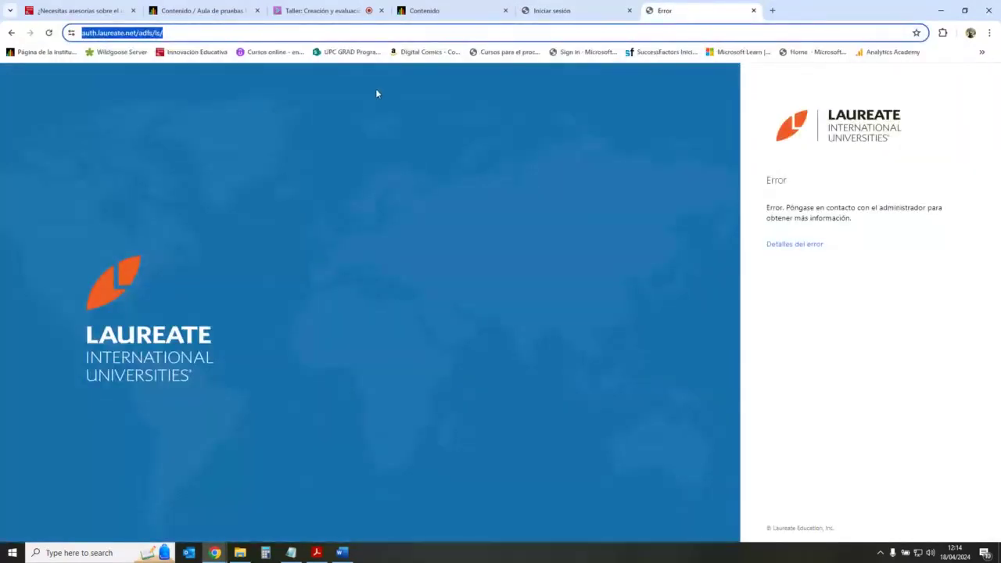
click(320, 11)
click(900, 479)
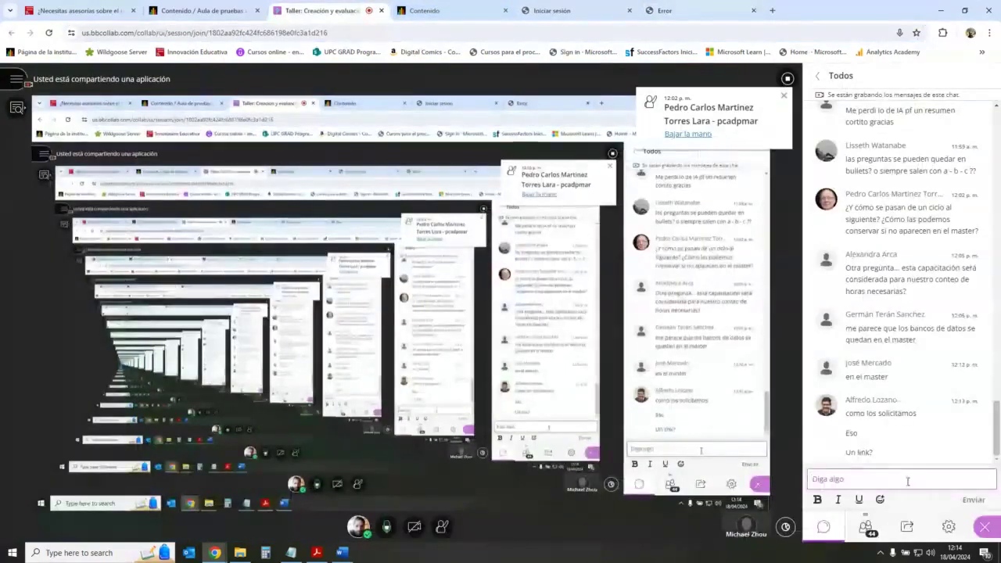
key(ctrl+v)
key(Return)
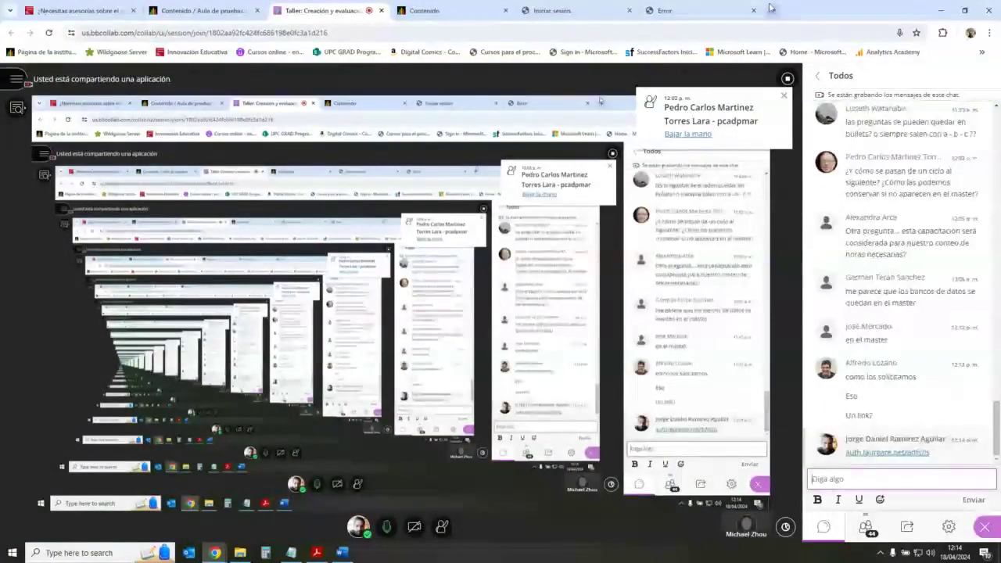
Test the auth.laureate.net link from the session chat, and close the two error tabs, the sign-in tab and the second Contenido tab.
click(913, 458)
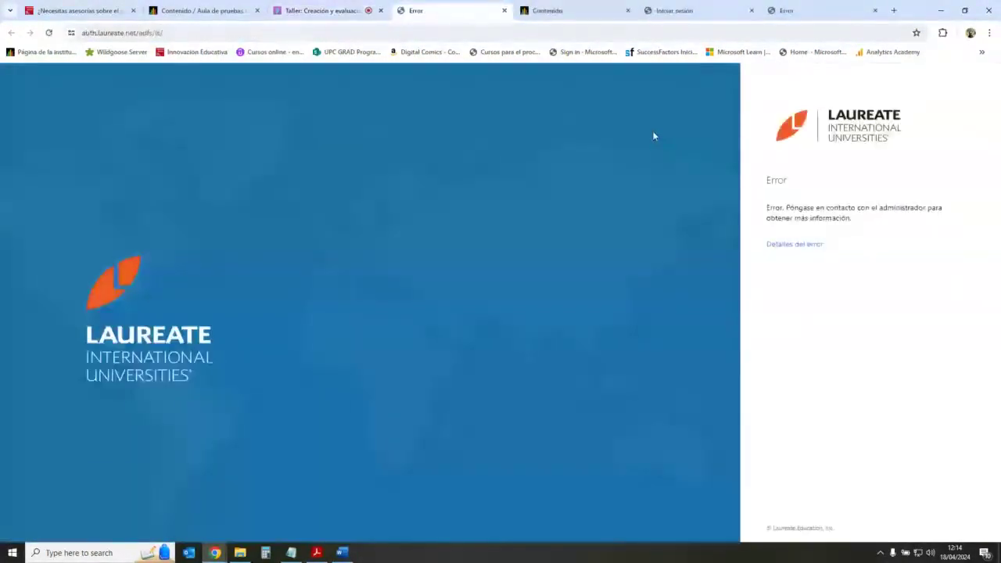
click(505, 11)
click(751, 10)
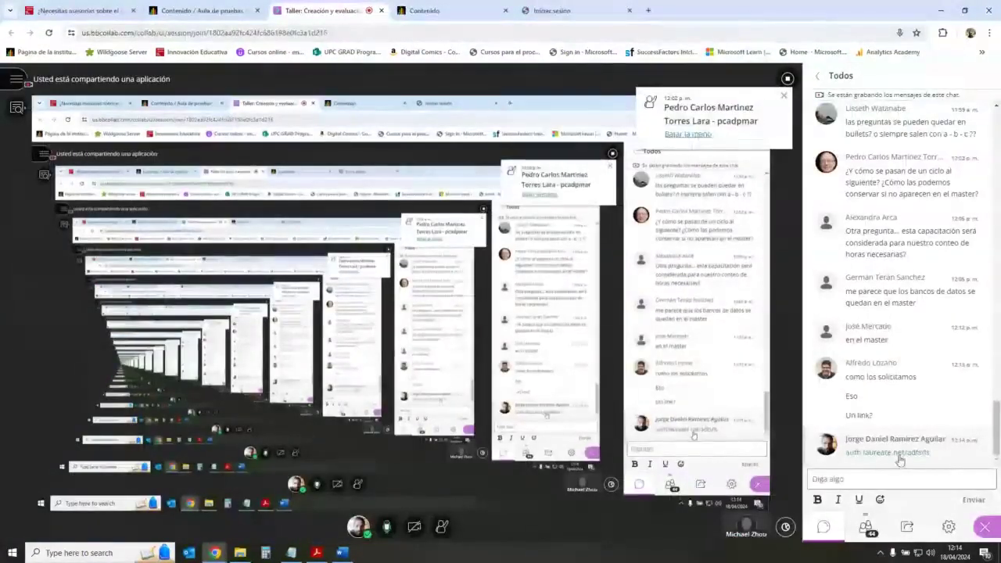
click(629, 10)
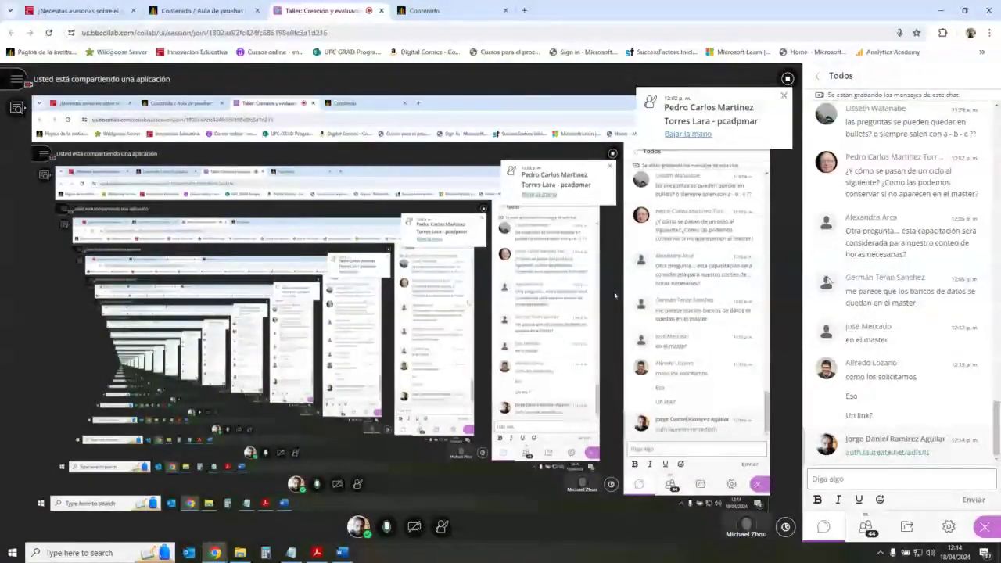
click(456, 10)
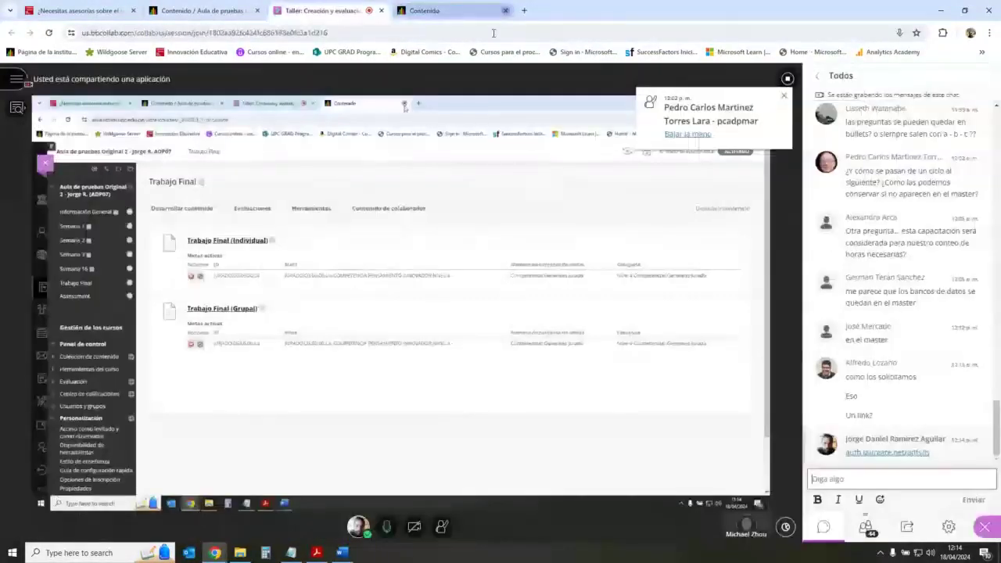
key(ctrl+w)
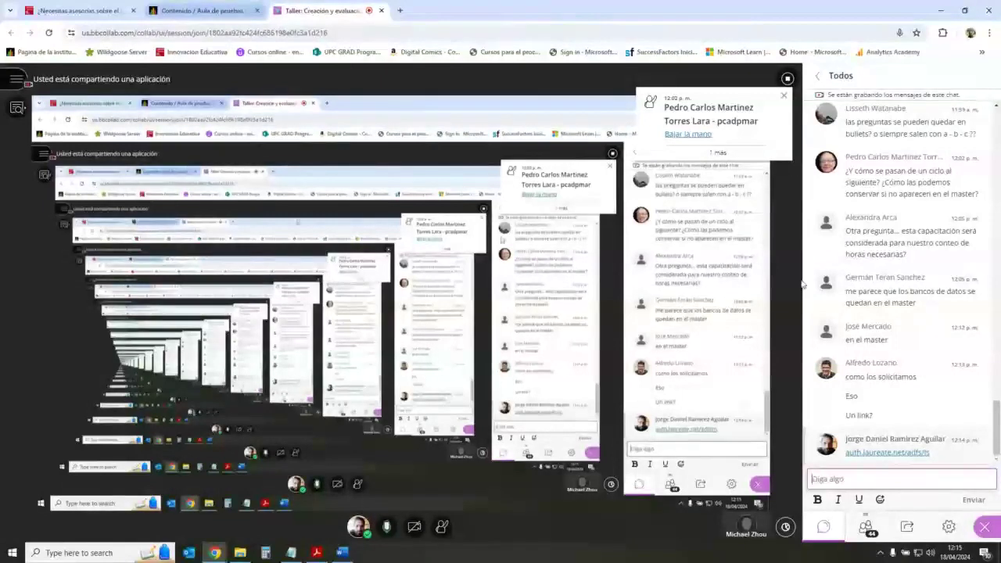
Show the session's attendee list and leave the microphone muted so the participants with raised hands can speak.
click(865, 526)
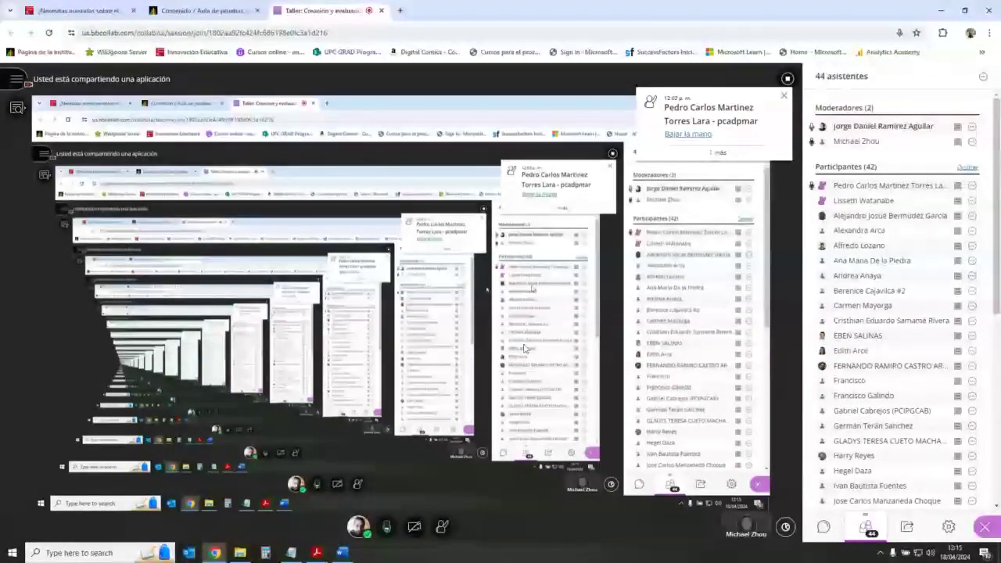
key(alt+m)
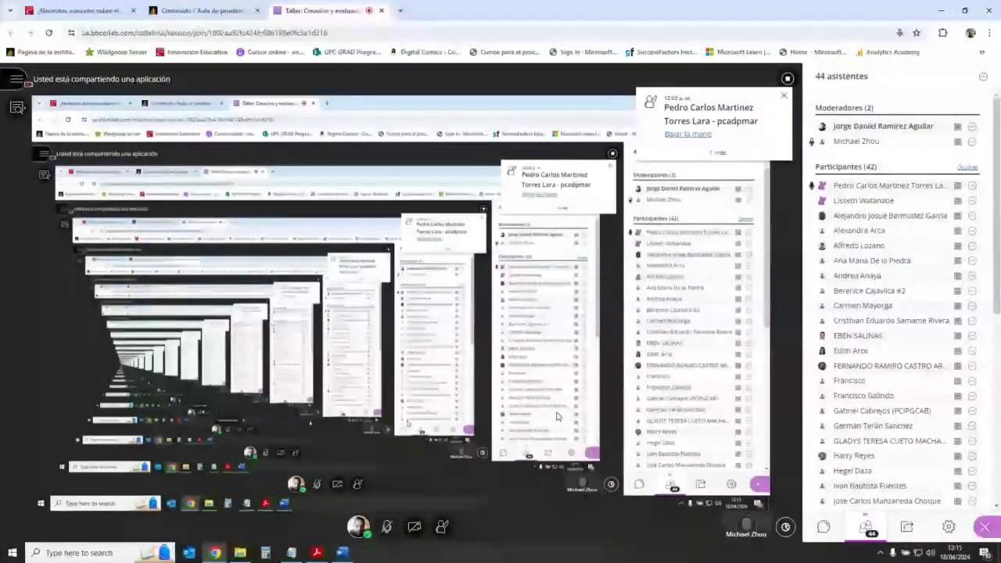
click(386, 528)
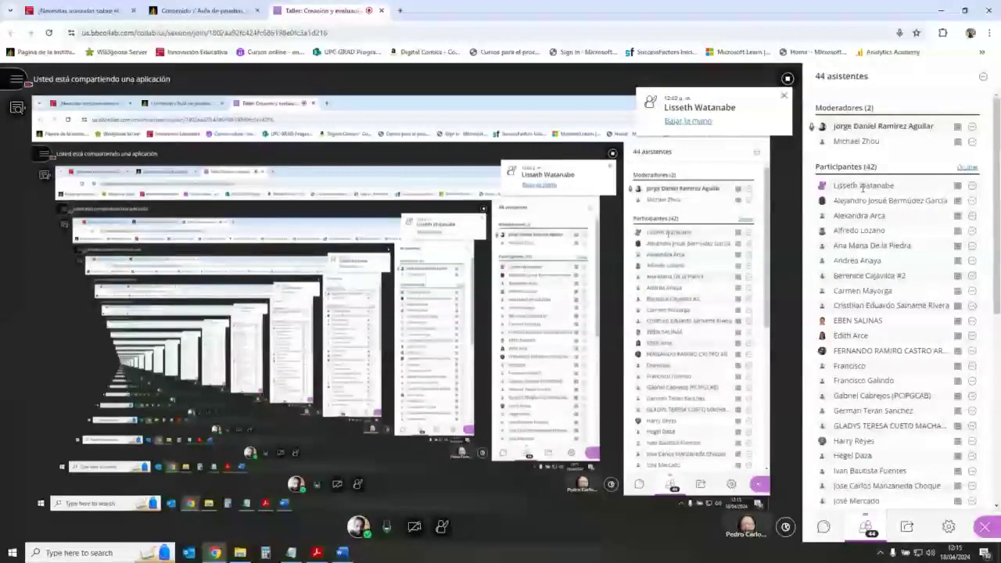
click(388, 520)
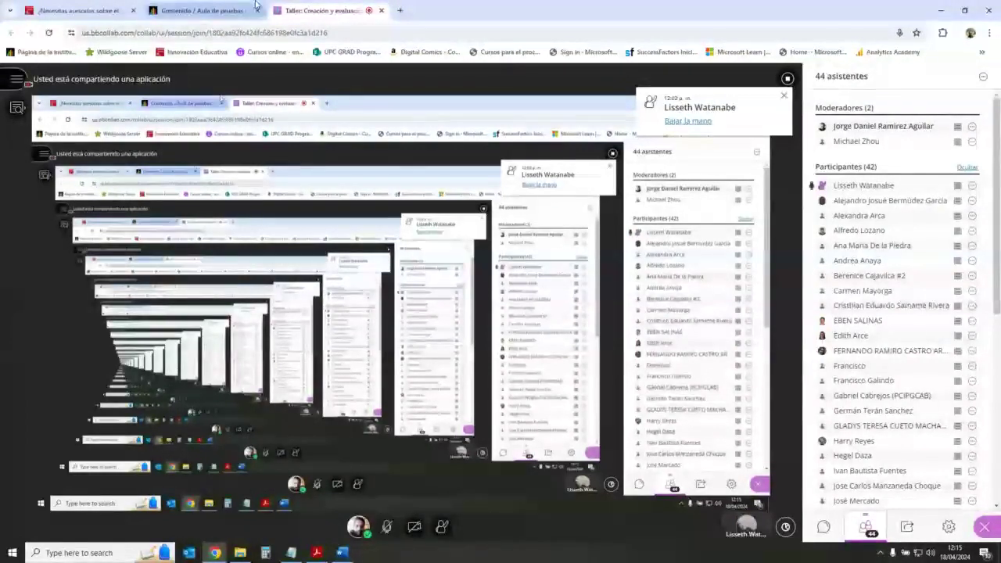
Expand Semana 1 and its Cuestionarios folder in the Ultra course content and open the Banco de preguntas IA test.
click(204, 10)
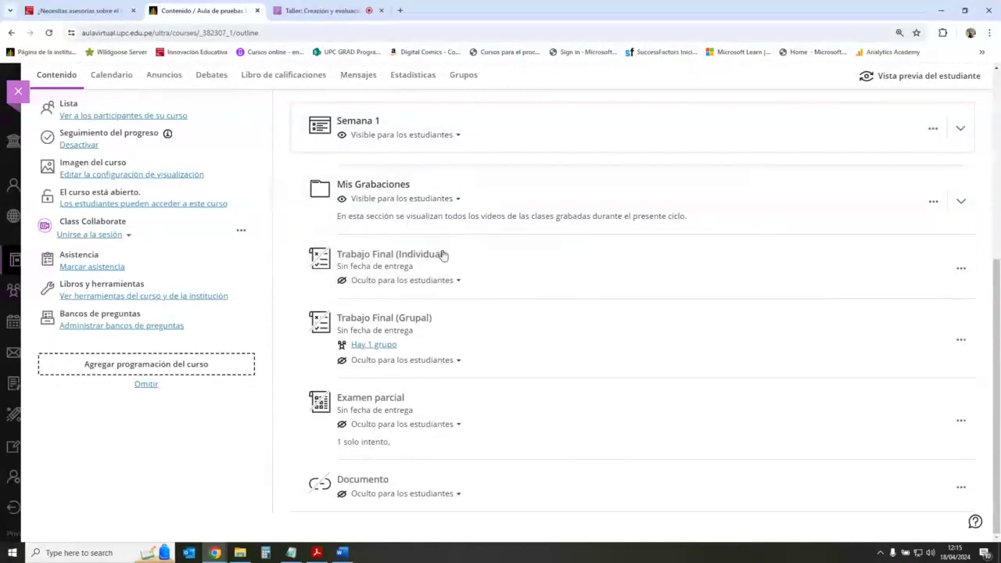
click(426, 256)
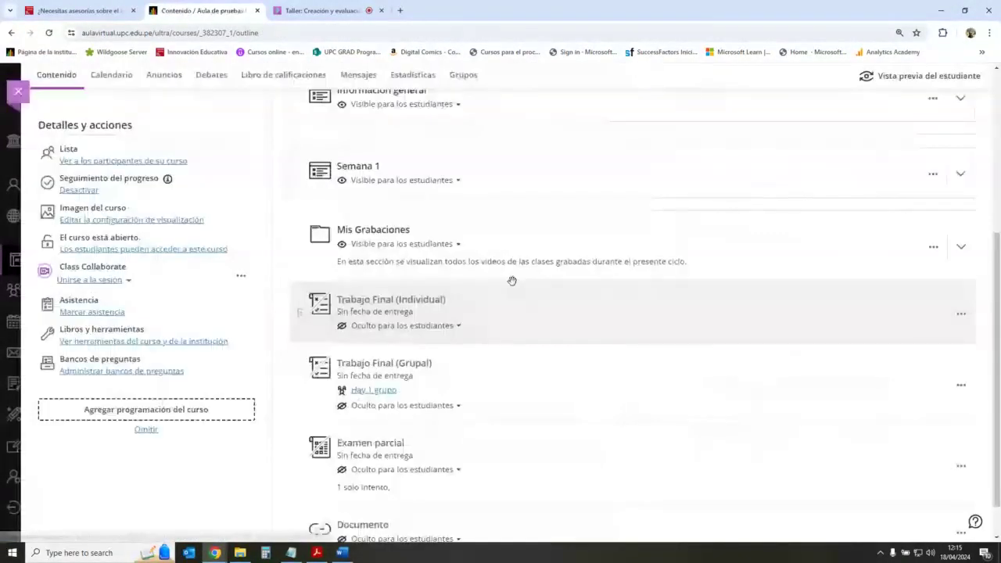
scroll(511, 281, up, 2)
scroll(770, 274, down, 3)
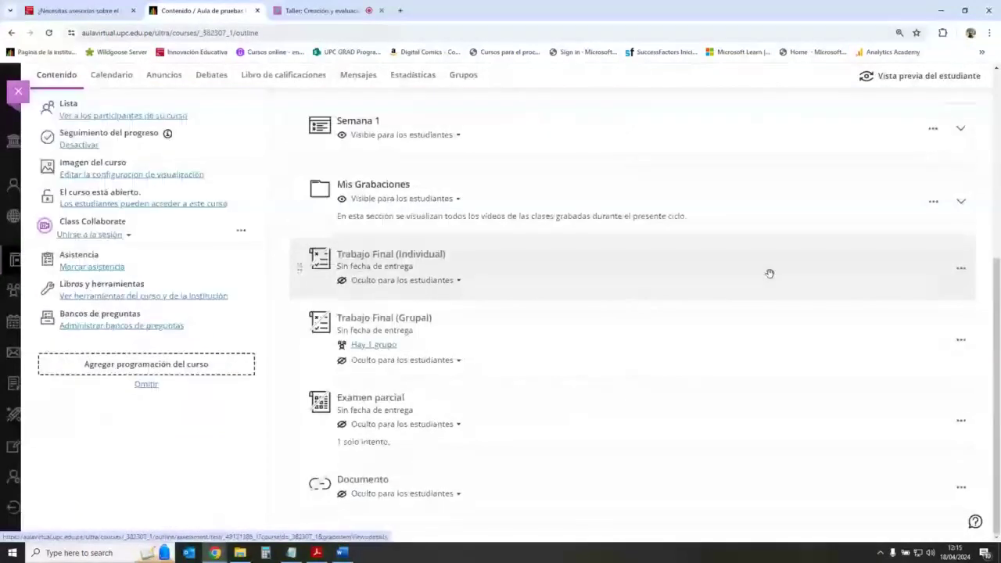
scroll(769, 274, up, 1)
click(653, 173)
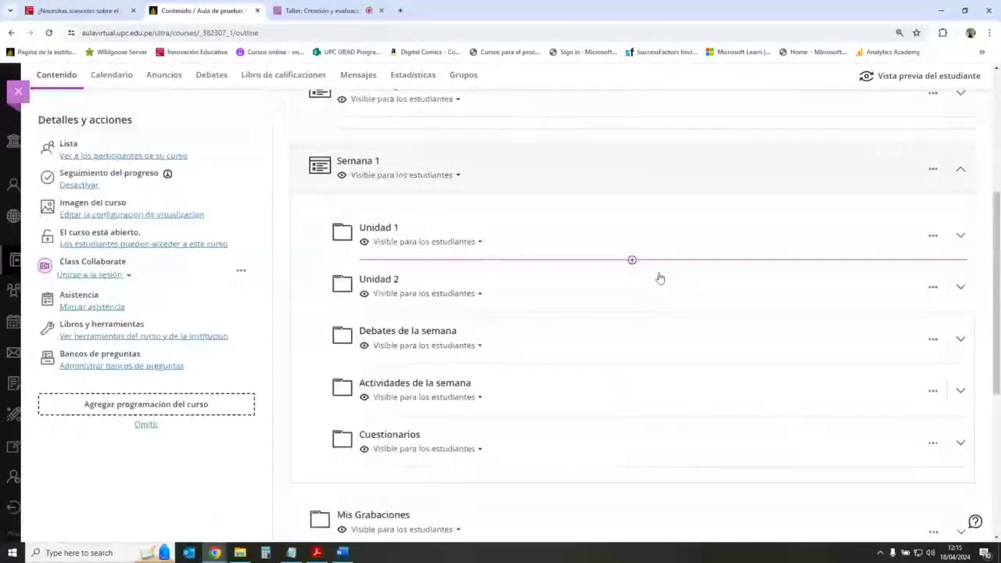
scroll(921, 377, down, 1)
click(921, 391)
scroll(617, 302, down, 4)
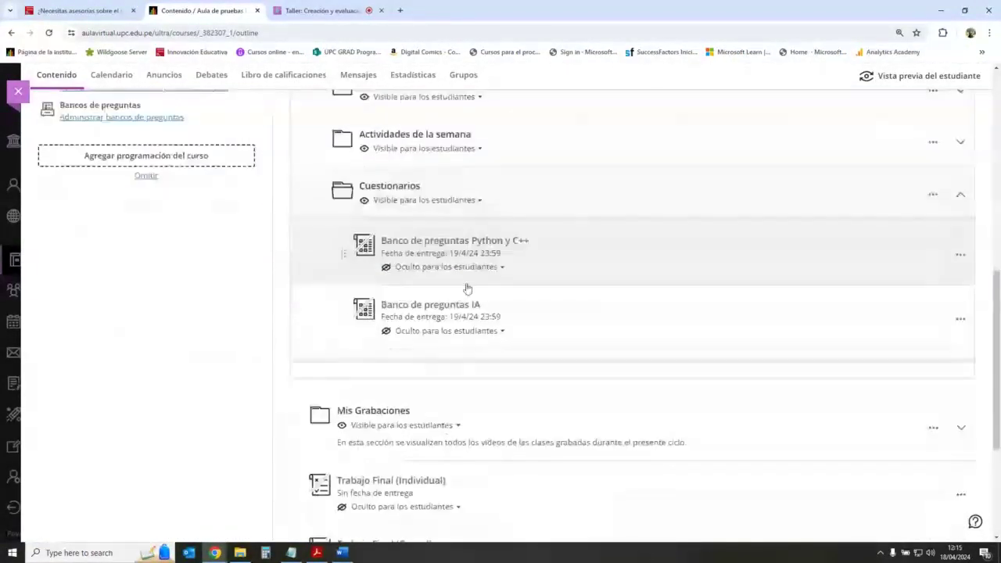
click(597, 281)
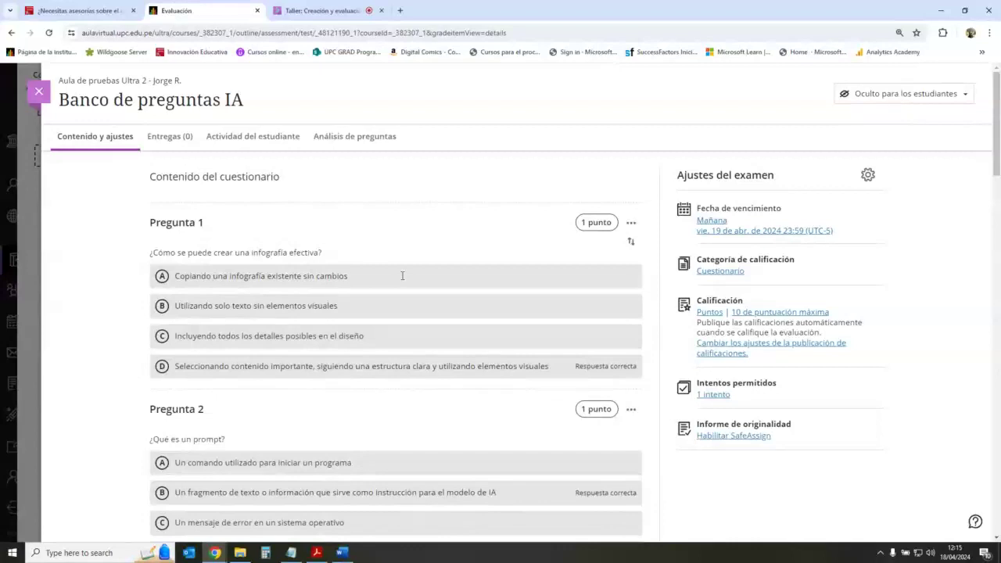
Switch back to the Collaborate session and read the new messages in the chat with everyone.
click(341, 4)
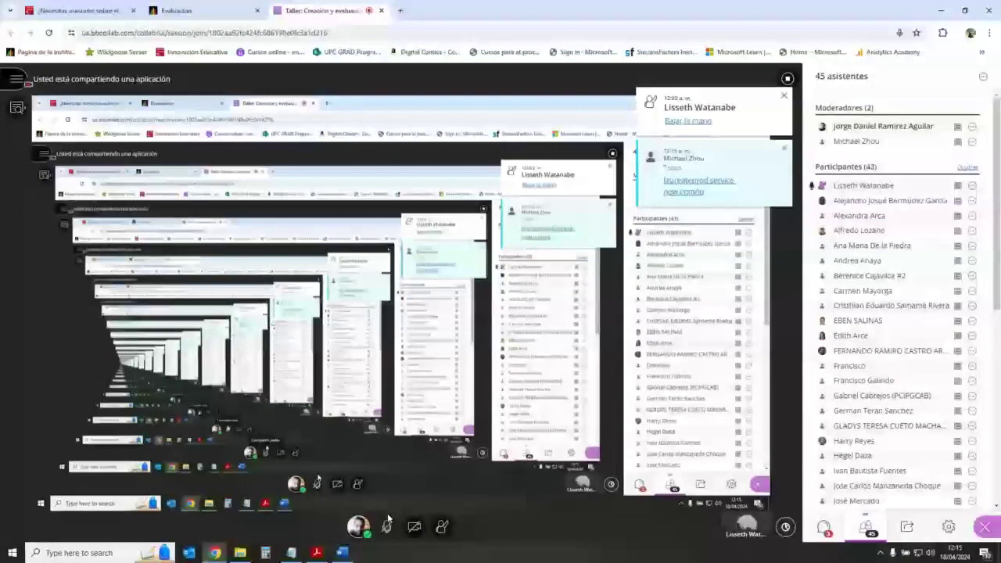
click(823, 532)
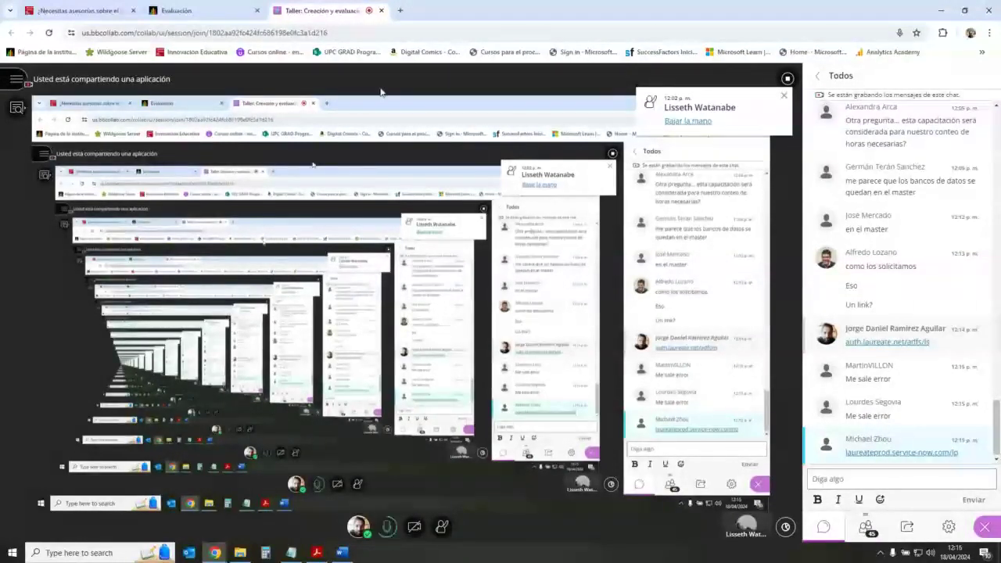
Return to the course, close the Banco de preguntas IA test and collapse the Cuestionarios folder.
click(223, 5)
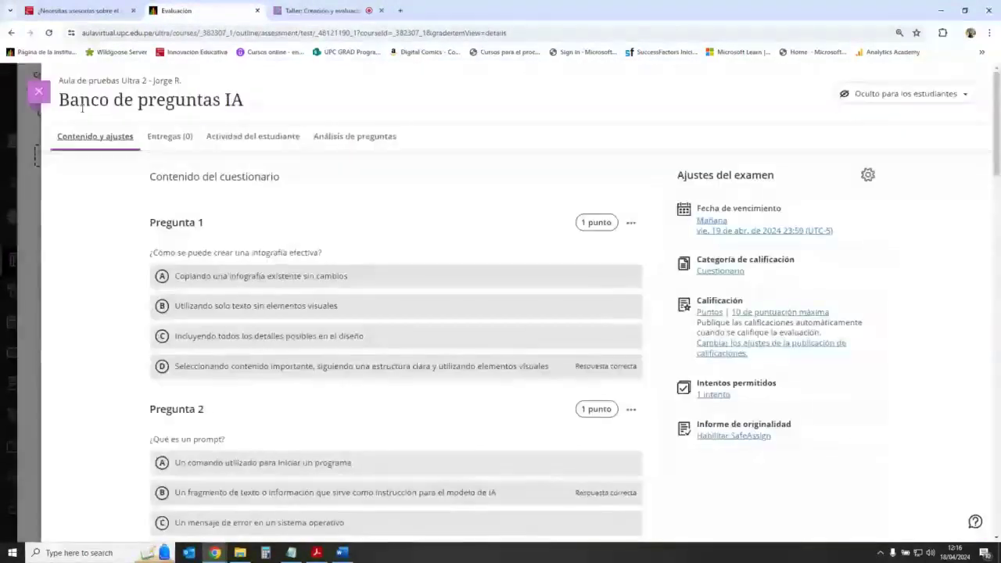
key(Escape)
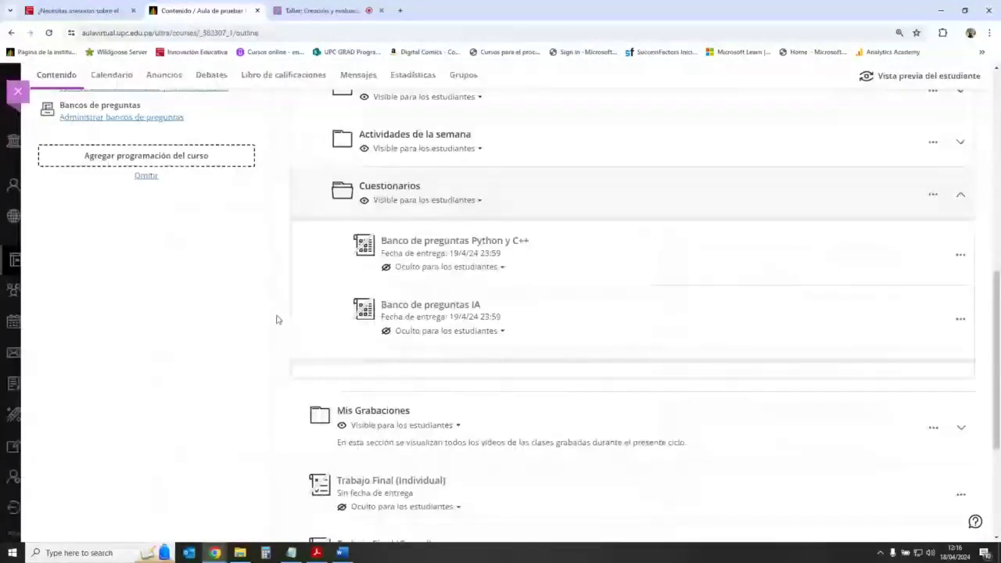
click(958, 195)
Create a folder named Exámenes after Cuestionarios in the Semana 1 module and save it.
scroll(732, 314, up, 3)
scroll(732, 311, up, 1)
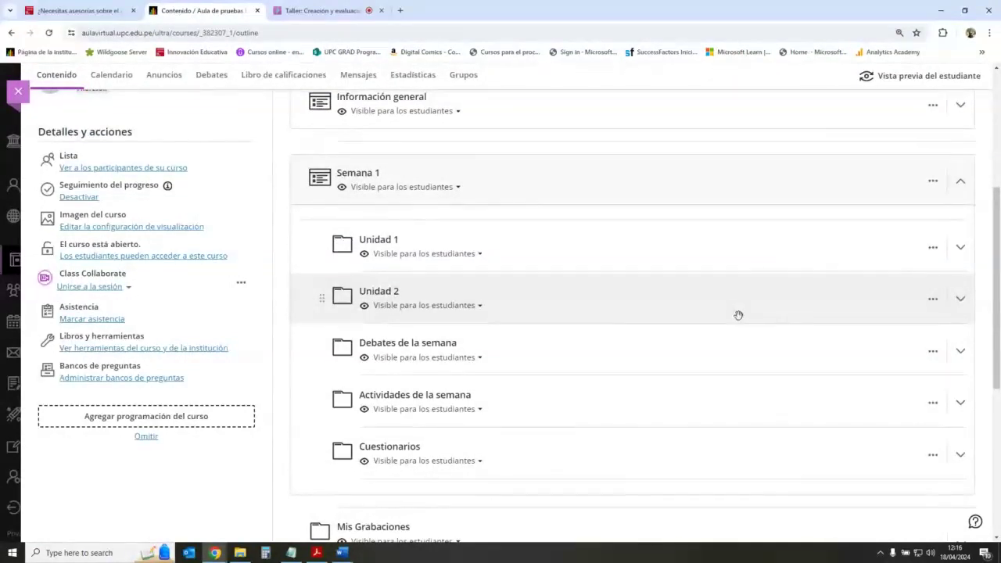
scroll(914, 436, down, 4)
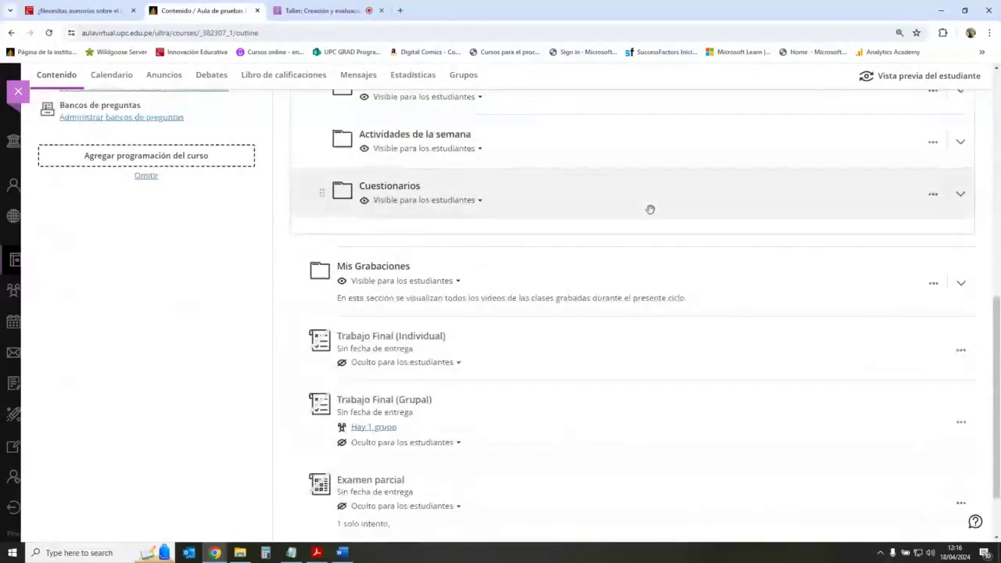
click(632, 219)
click(620, 242)
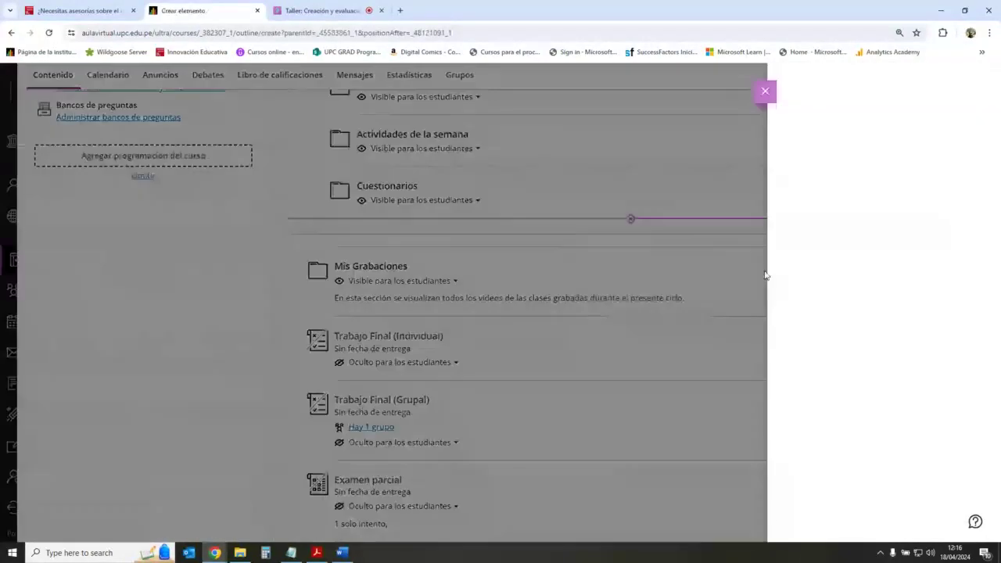
click(855, 175)
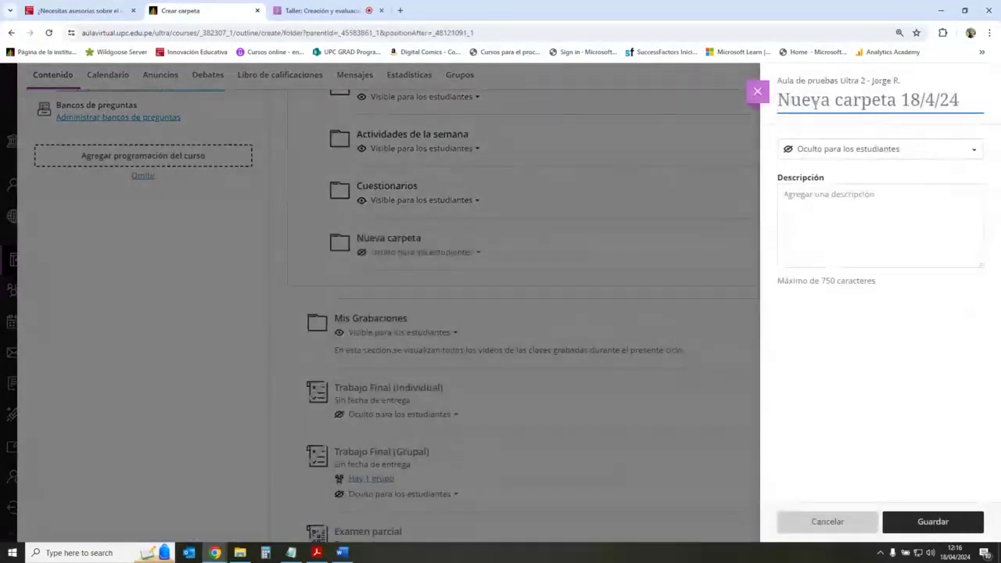
text(E)
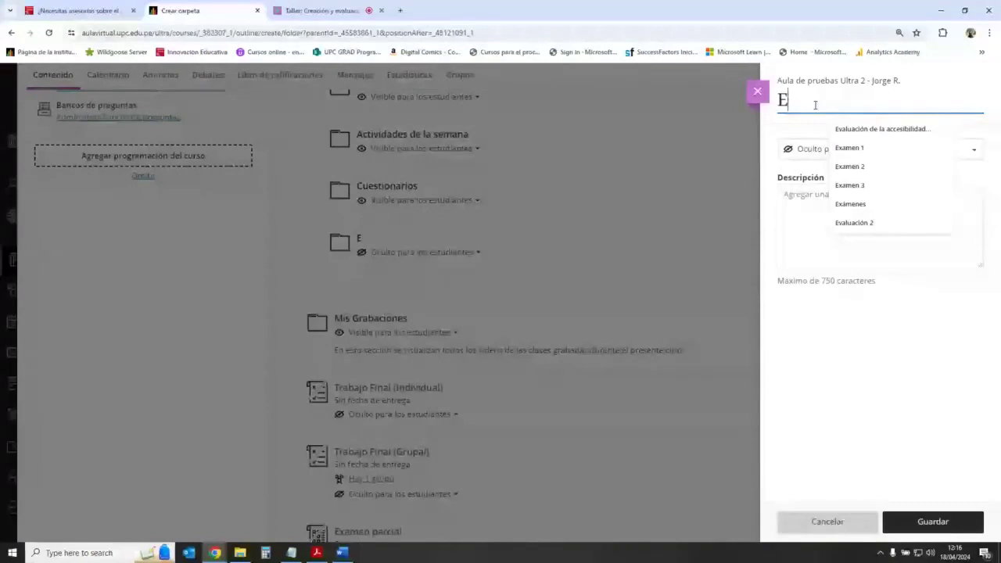
text(xámenes)
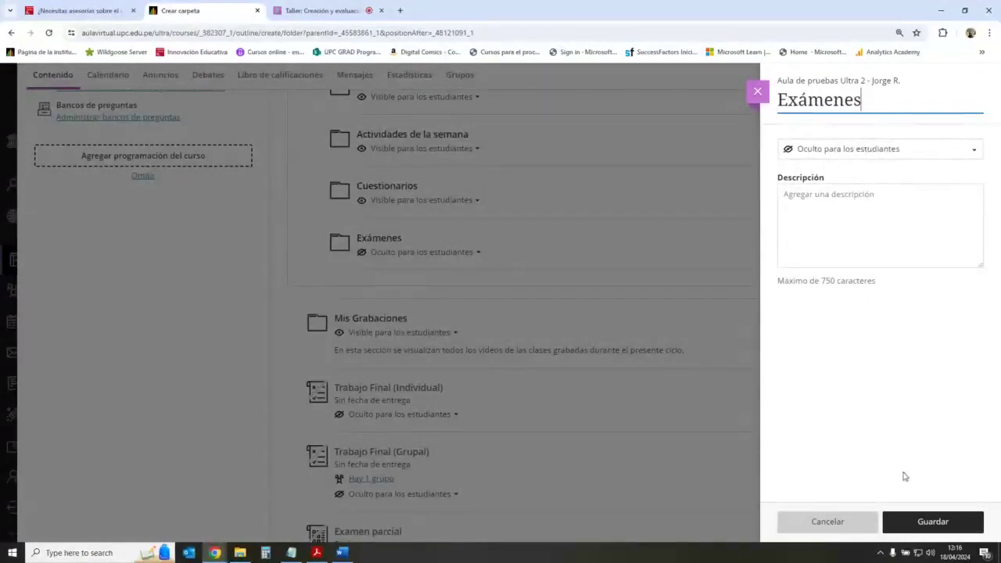
click(916, 520)
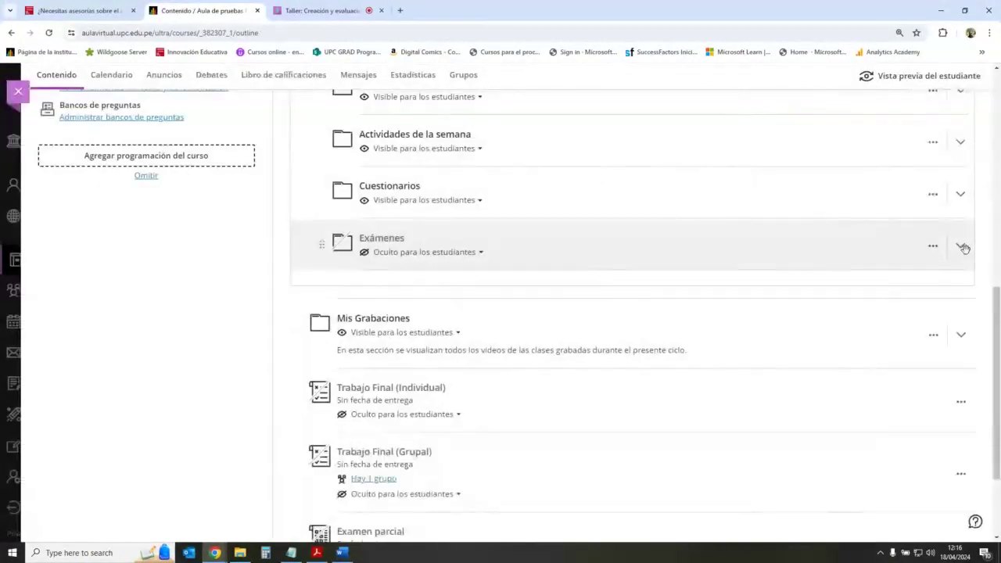
Create a new exam inside the Exámenes folder, and check the Collaborate session chat before returning to it.
click(961, 248)
click(632, 285)
click(615, 309)
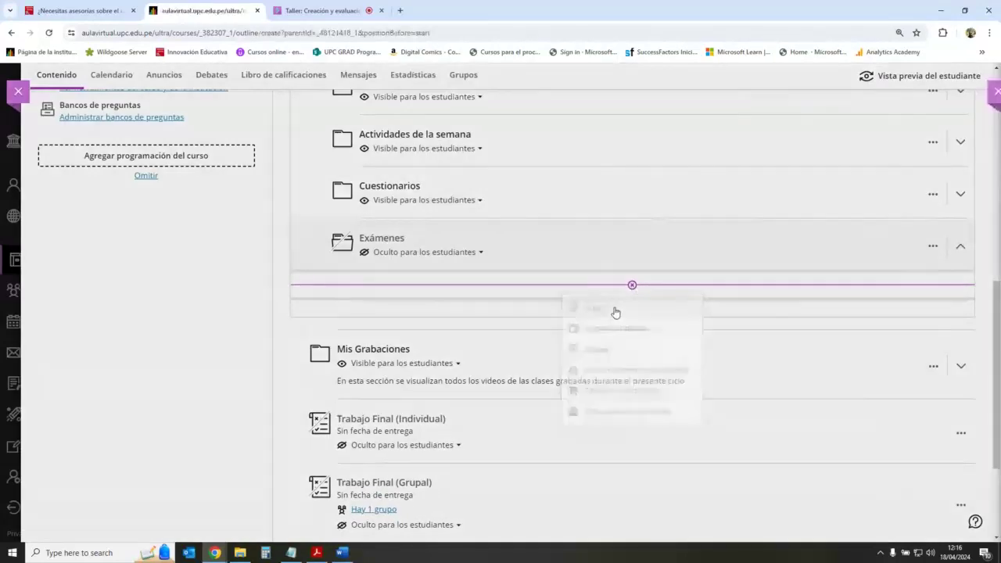
scroll(872, 297, down, 1)
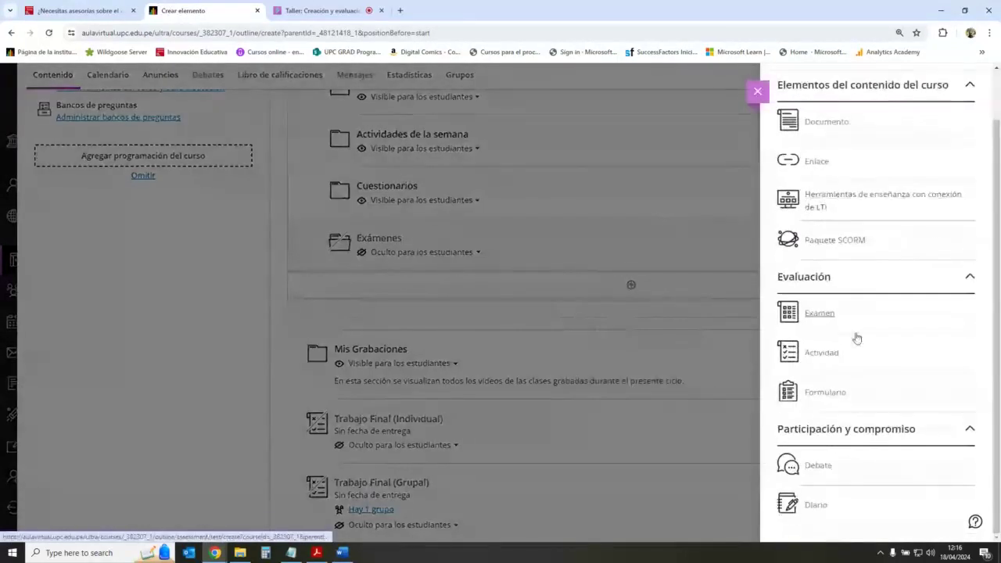
click(810, 311)
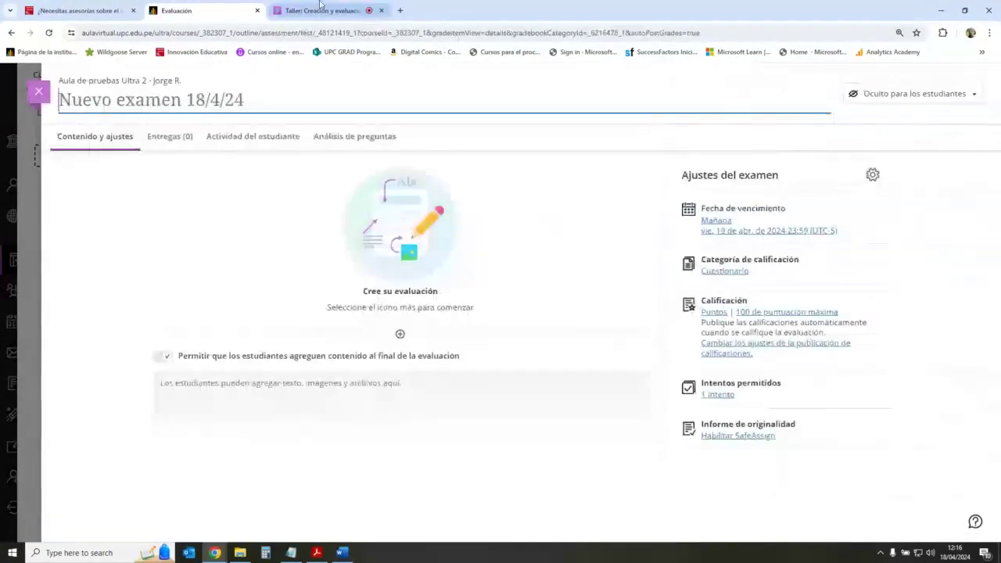
click(321, 9)
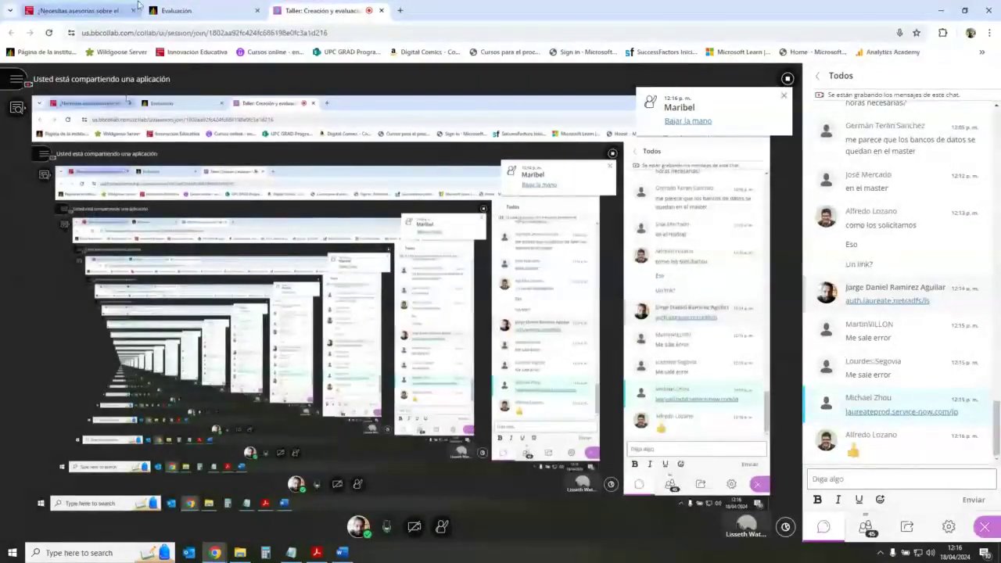
click(199, 10)
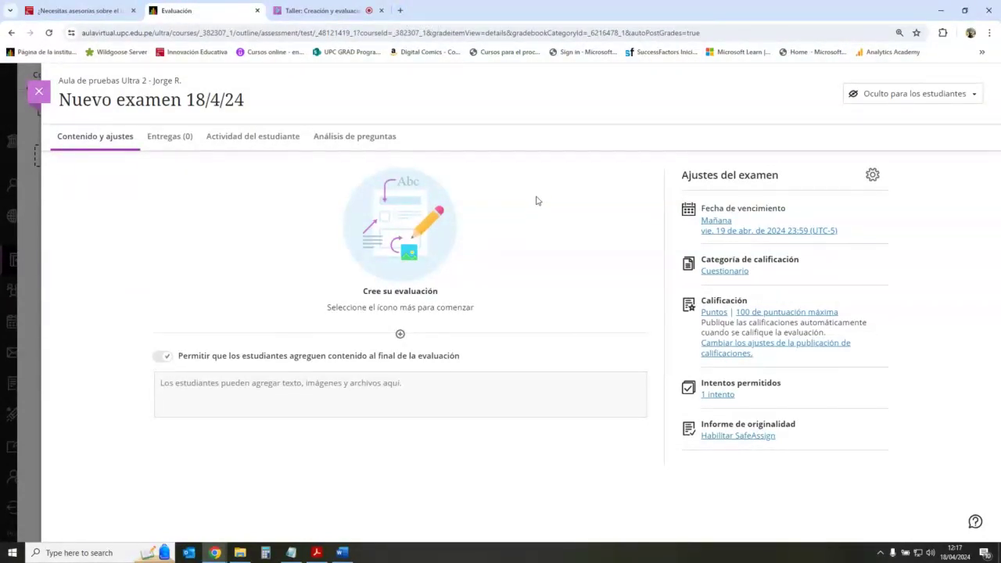
Search Google for chatdoc in a new tab and open the chatdoc.com website.
click(400, 10)
click(480, 225)
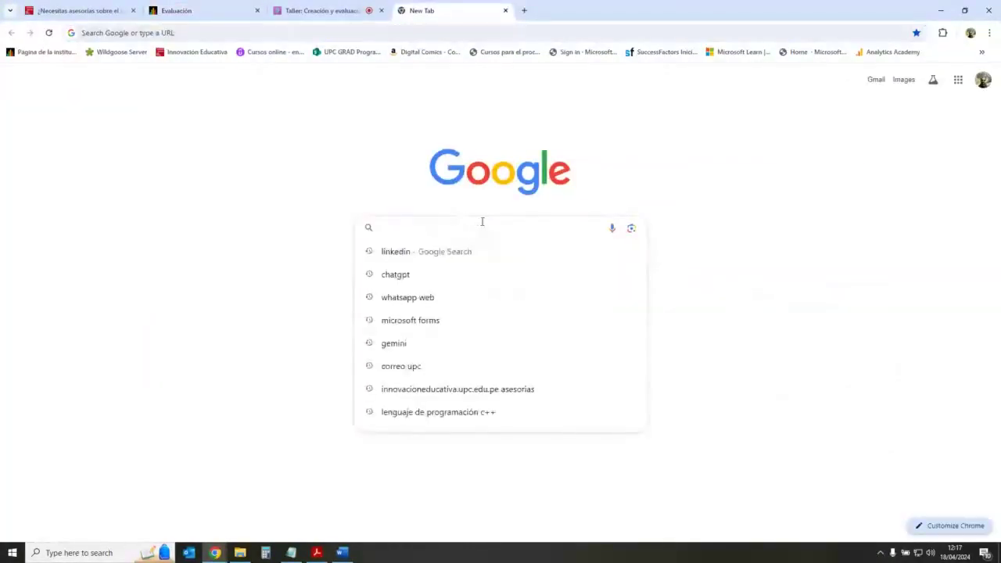
text(chatdoc)
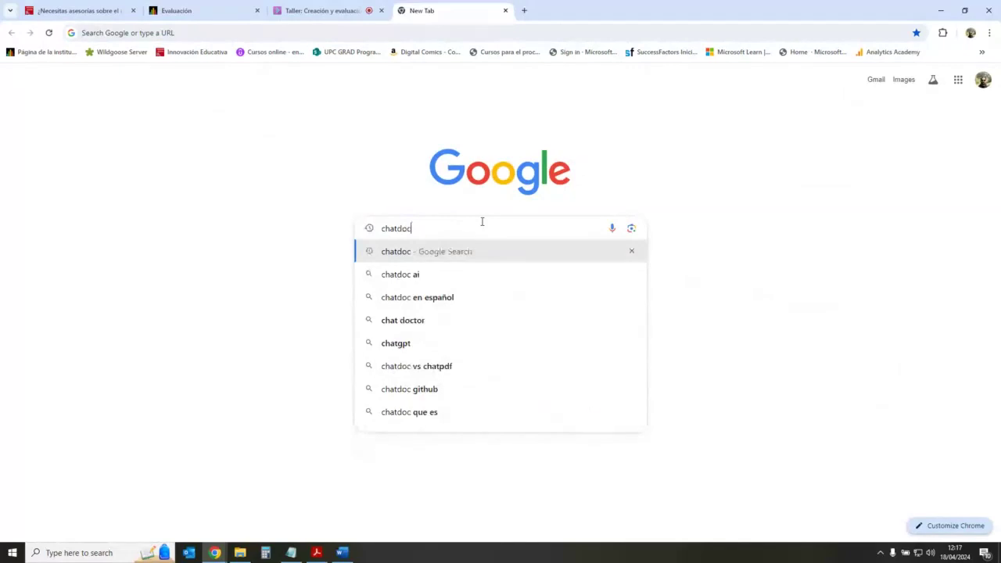
key(Return)
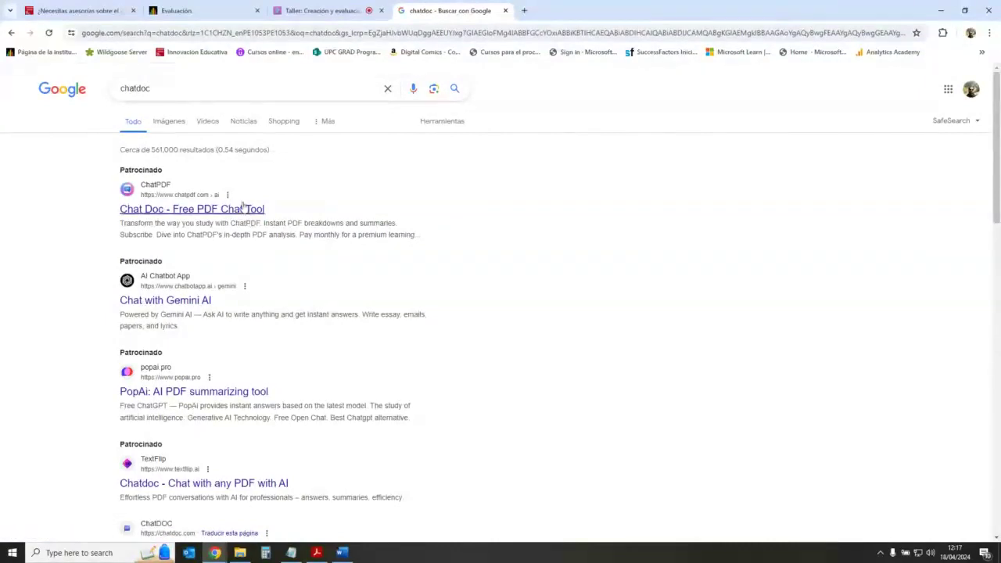
click(203, 88)
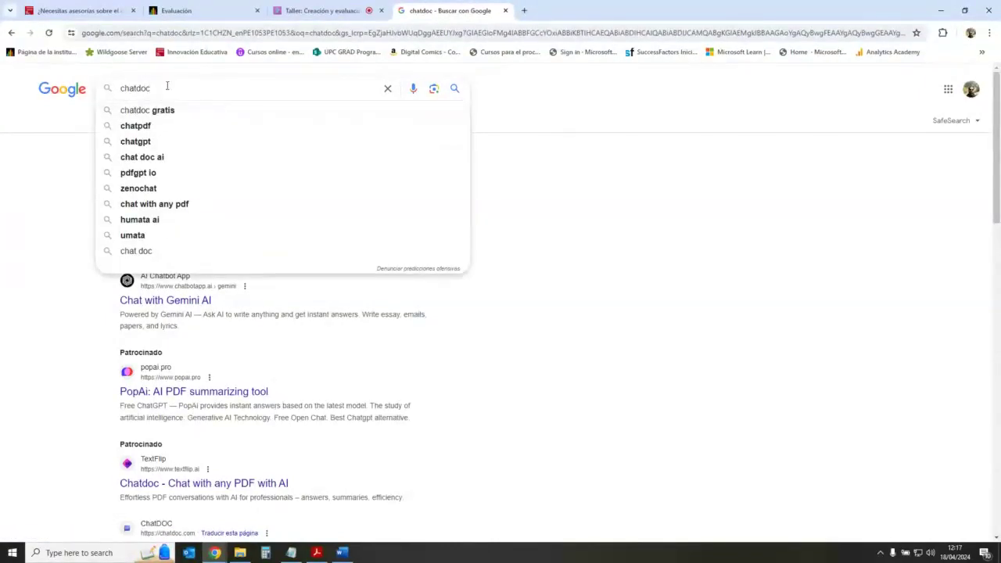
key(Return)
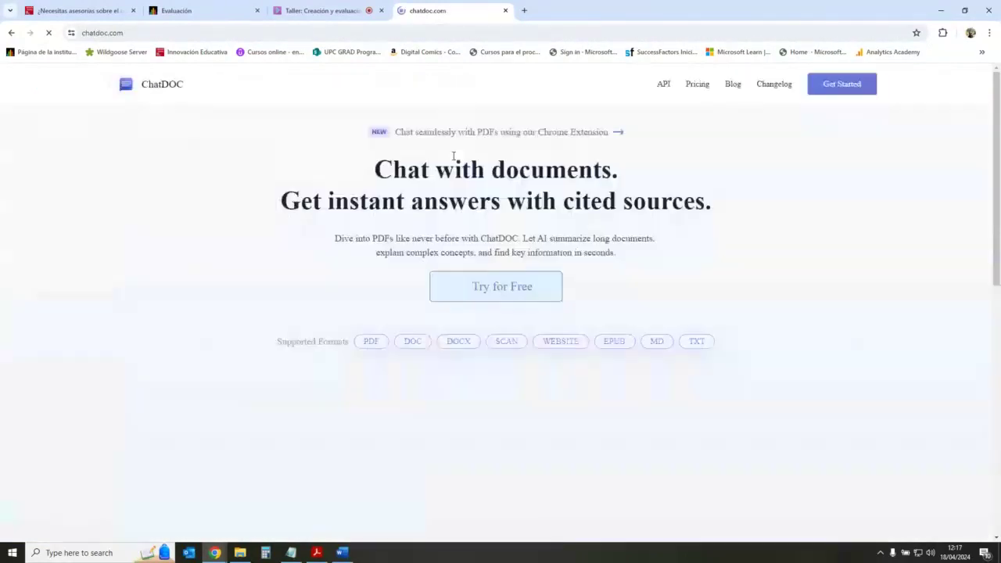
Share the chatdoc.com address in the Collaborate chat with everyone and return to the ChatDOC website.
click(212, 32)
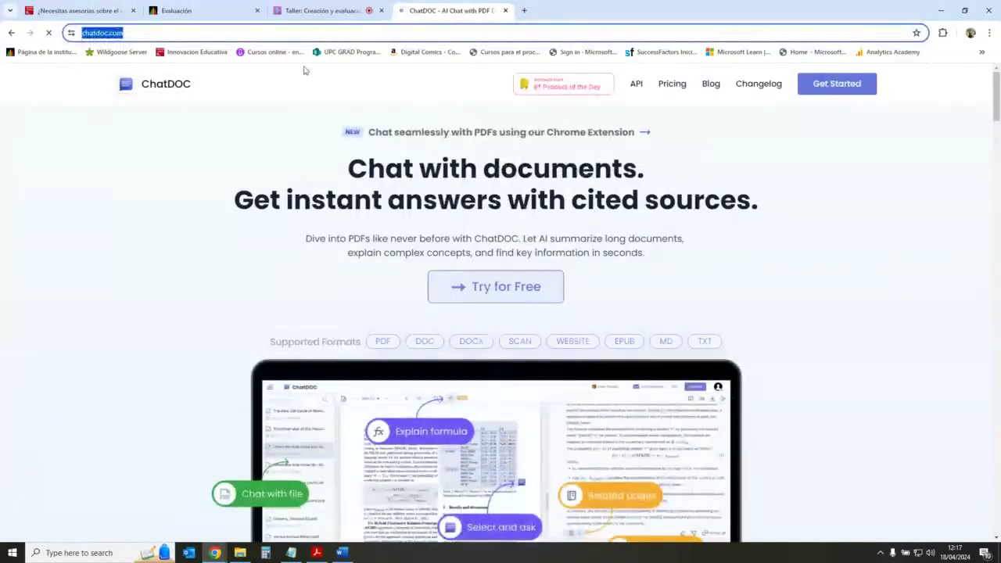
click(321, 9)
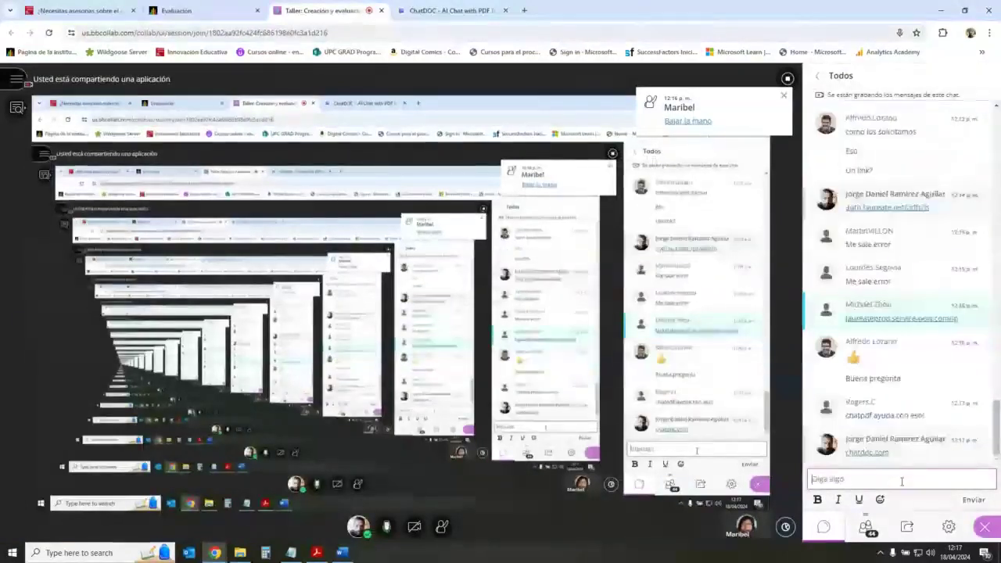
click(450, 10)
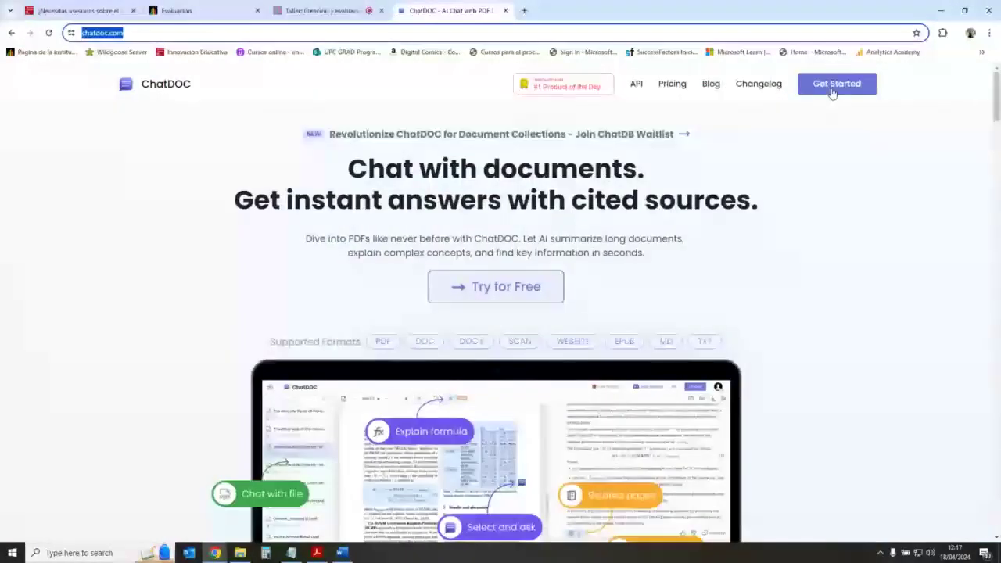
Enter the ChatDOC workspace and open download.pdf from the uploaded files to show its chat.
click(833, 86)
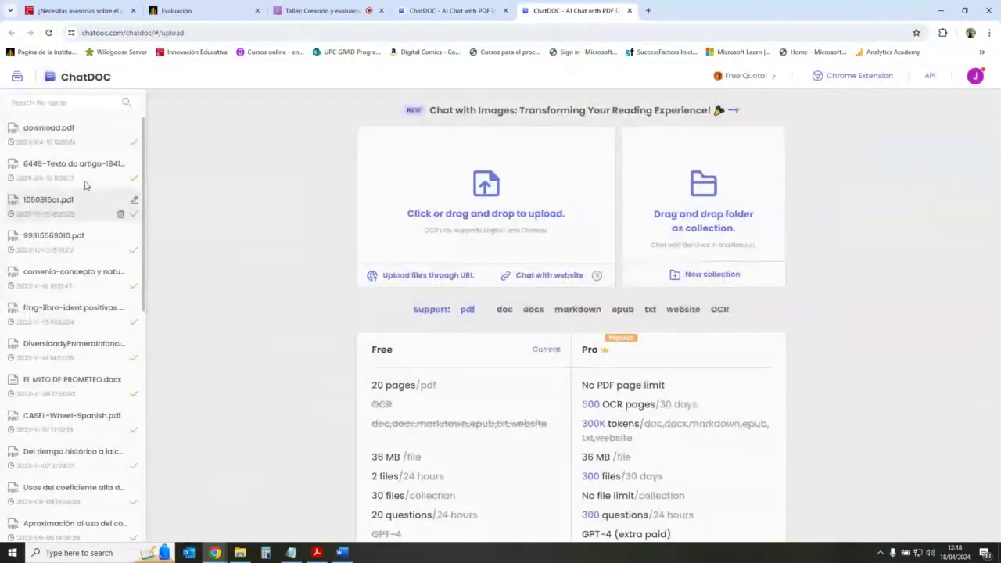
drag(144, 147, 145, 288)
drag(58, 250, 369, 234)
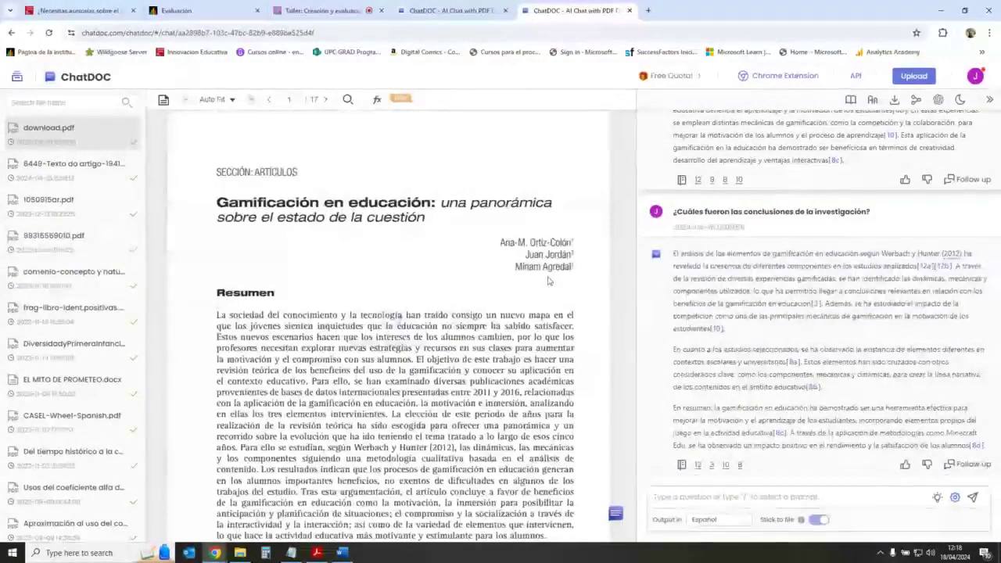
Open the 6449-Texto do artigo PDF and examine its pages alongside the questions and answers in its chat.
click(82, 165)
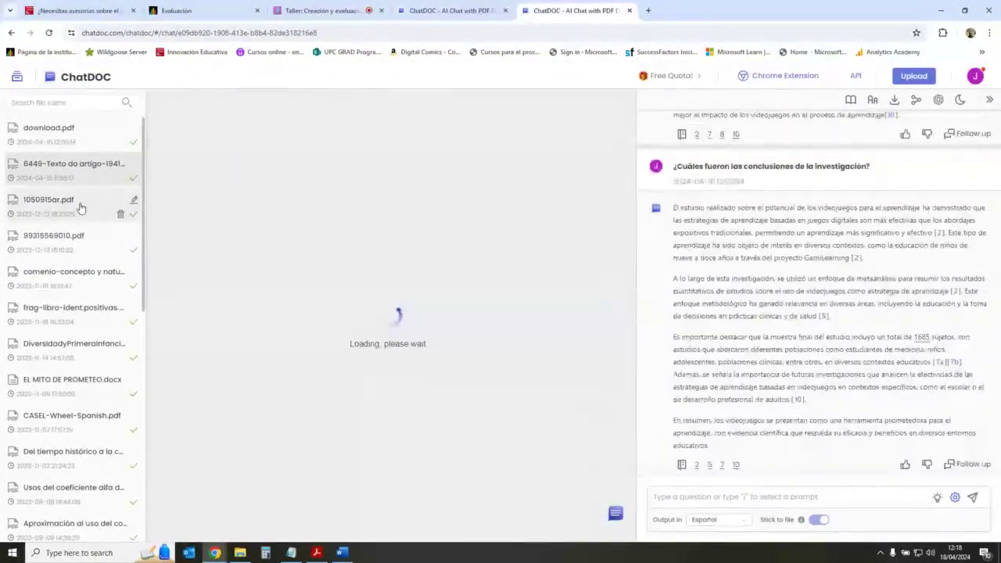
scroll(457, 356, down, 3)
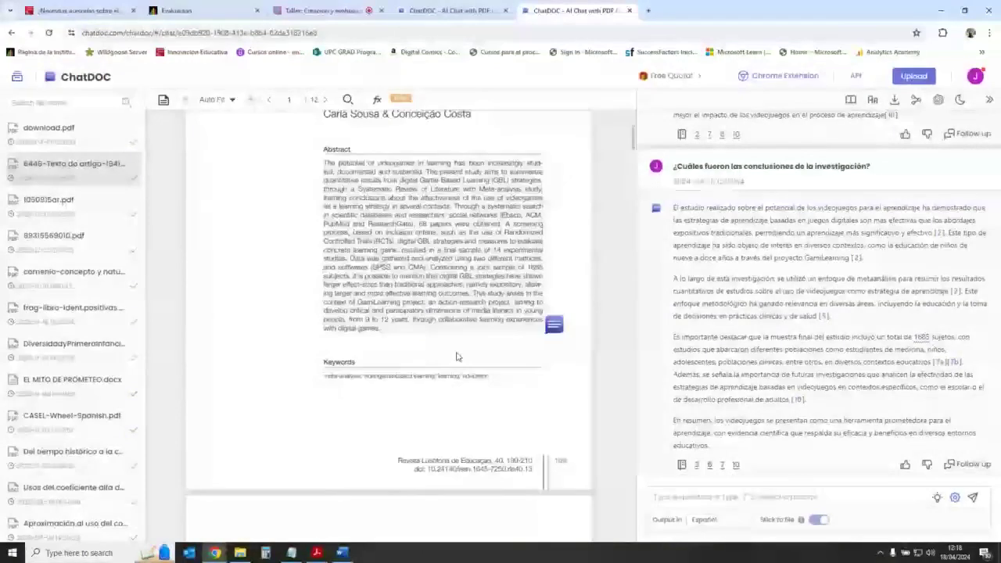
scroll(457, 357, up, 2)
scroll(500, 327, down, 4)
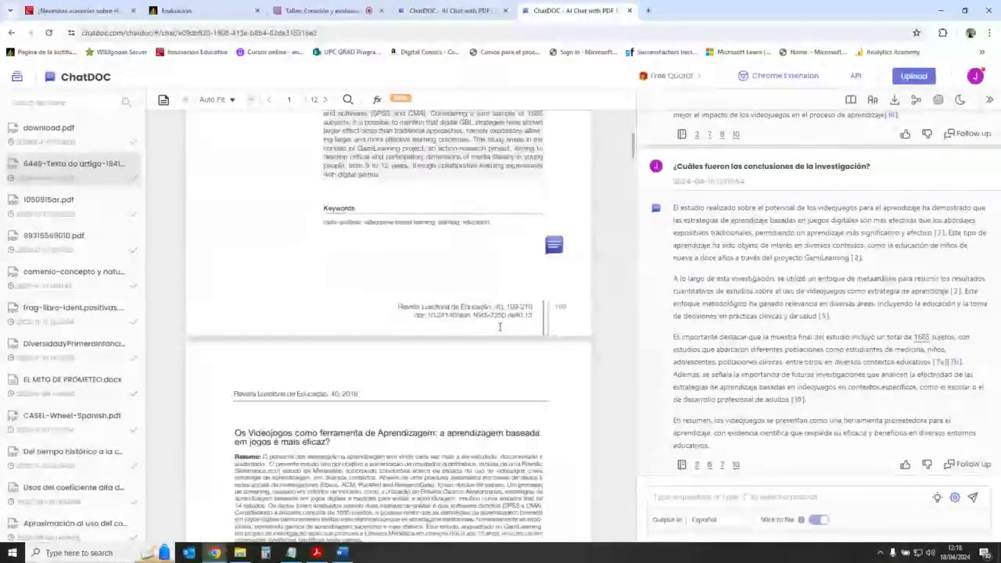
scroll(500, 326, down, 6)
scroll(871, 295, up, 2)
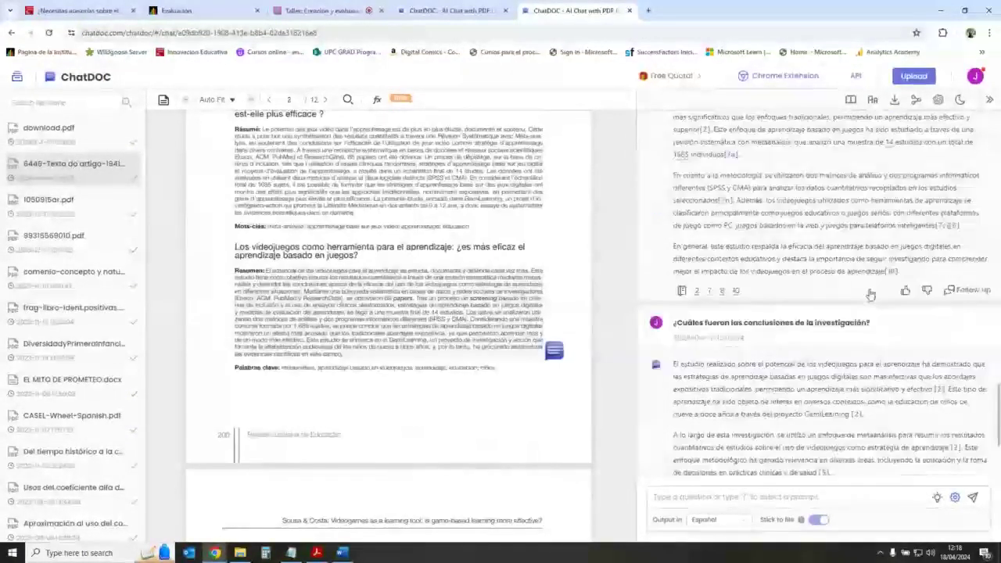
scroll(870, 294, down, 5)
scroll(847, 266, up, 5)
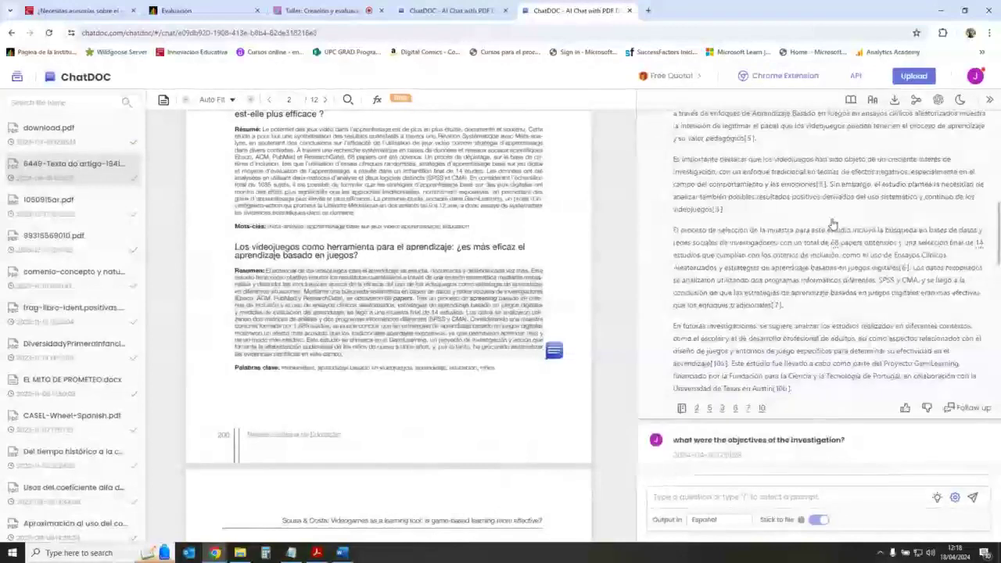
scroll(796, 258, down, 2)
scroll(796, 258, down, 6)
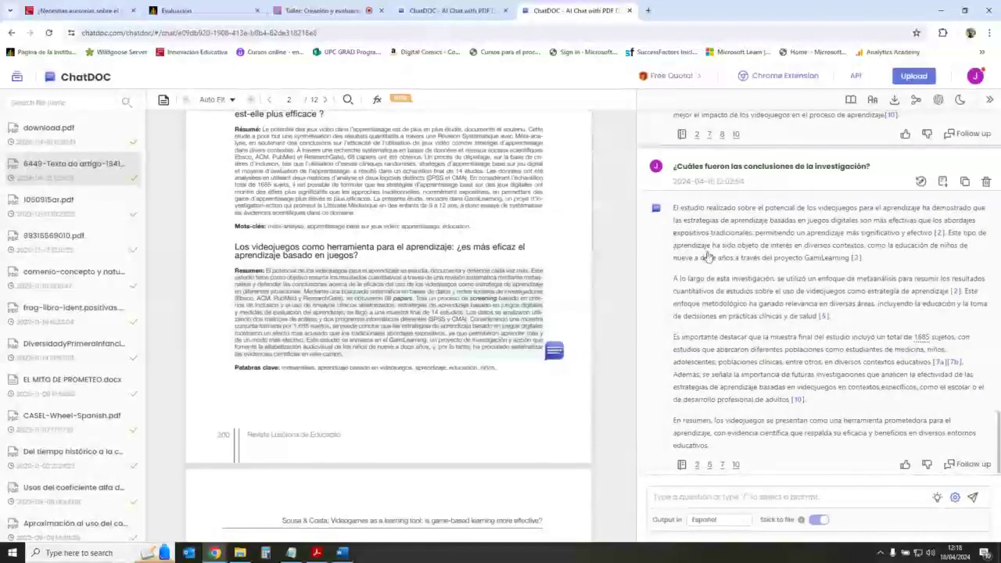
Check the Collaborate session chat, then return to ChatDOC and view the Spanish abstract of the videogames article.
click(333, 6)
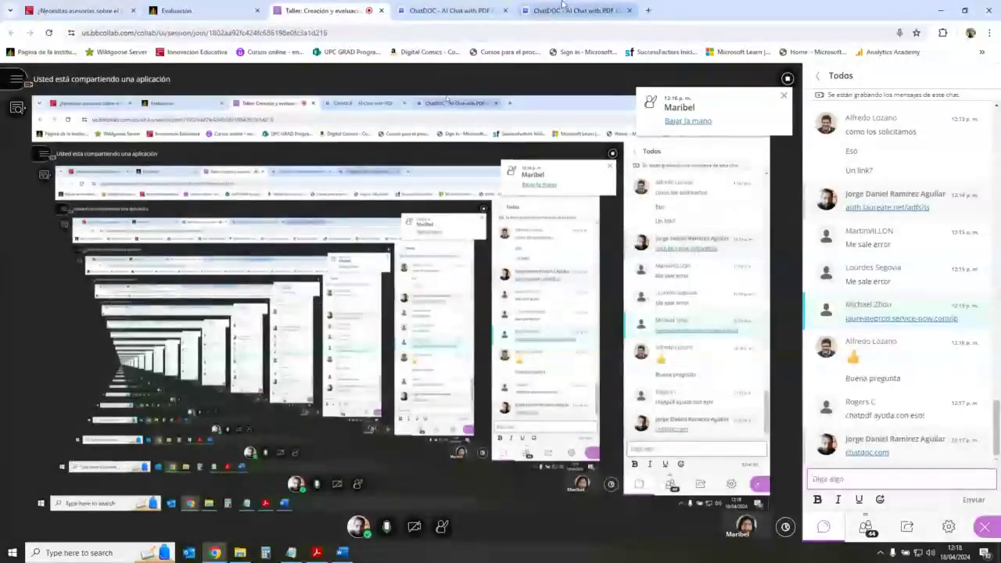
click(561, 6)
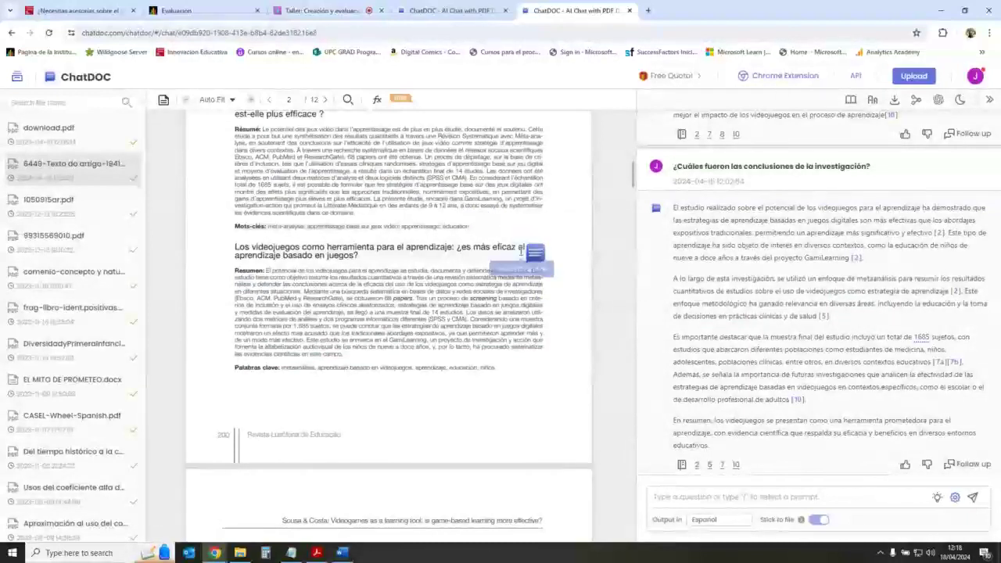
scroll(460, 249, up, 1)
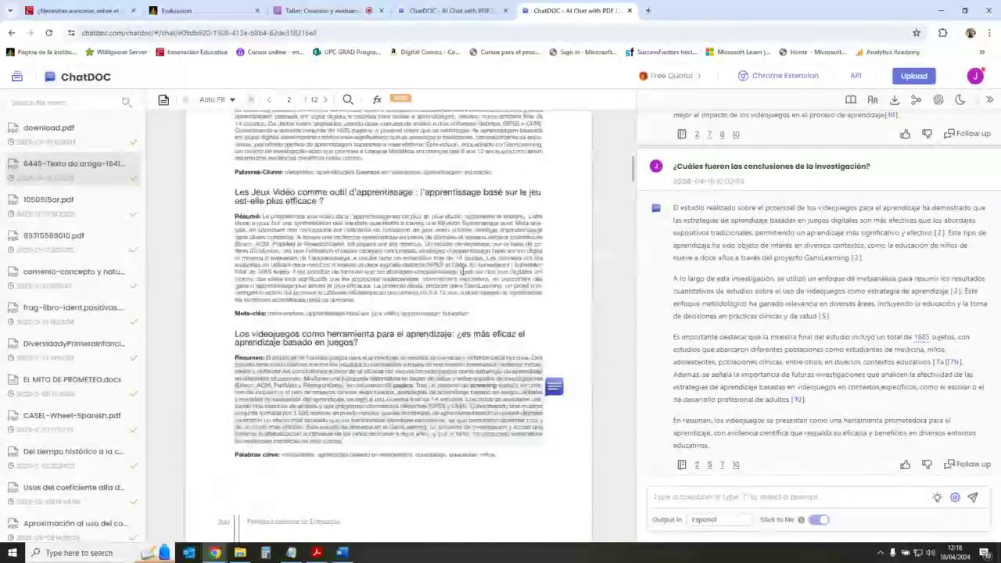
scroll(391, 274, down, 3)
Open 1050915ar.pdf and review its French text together with the Spanish questions about Cronbach's alpha.
click(75, 209)
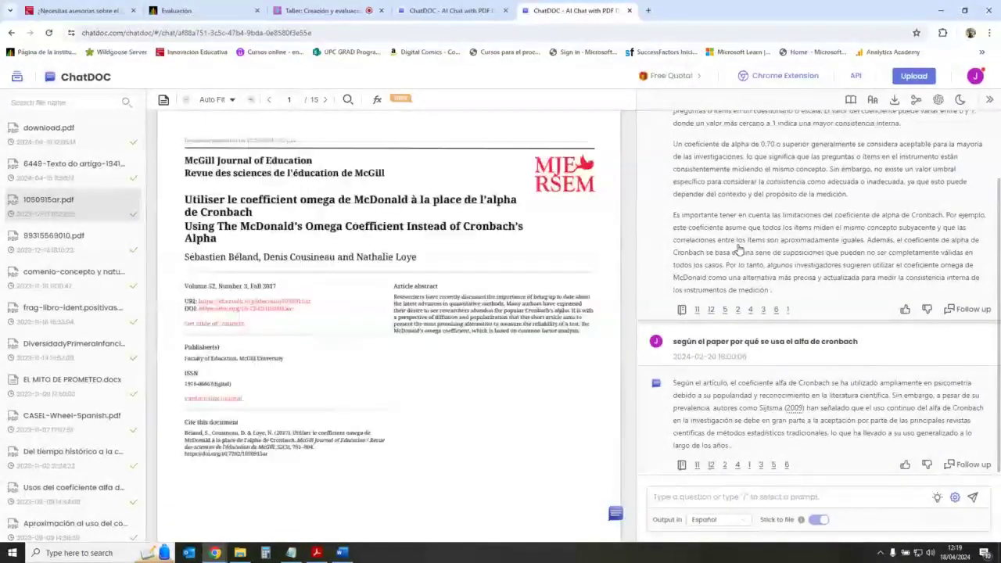
scroll(483, 276, down, 8)
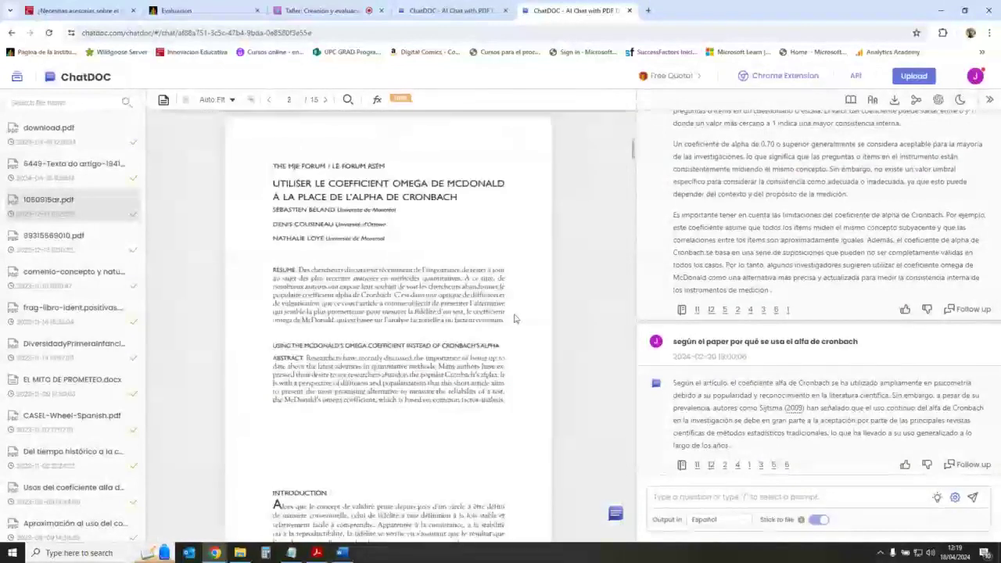
scroll(517, 319, down, 3)
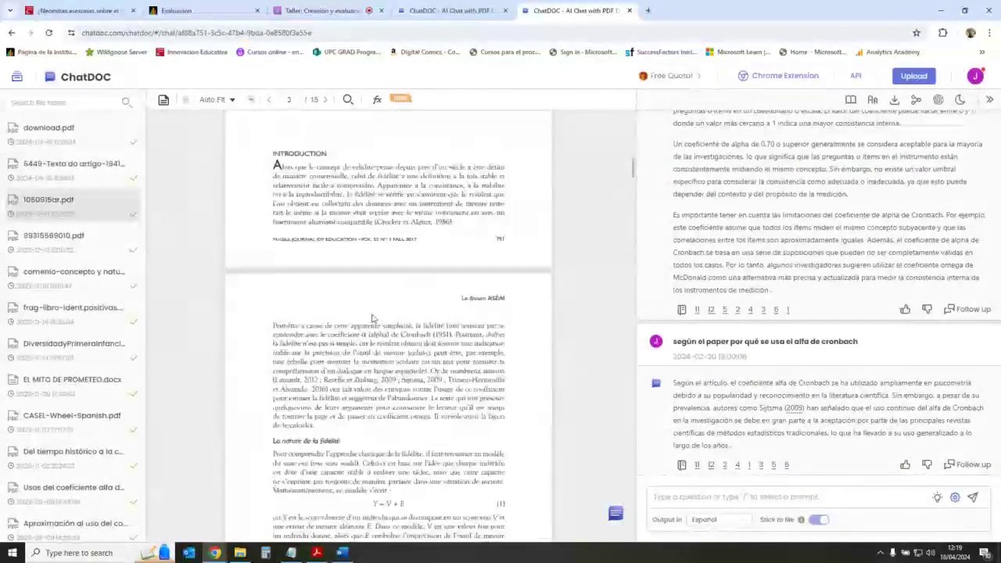
scroll(792, 258, up, 1)
scroll(794, 258, up, 3)
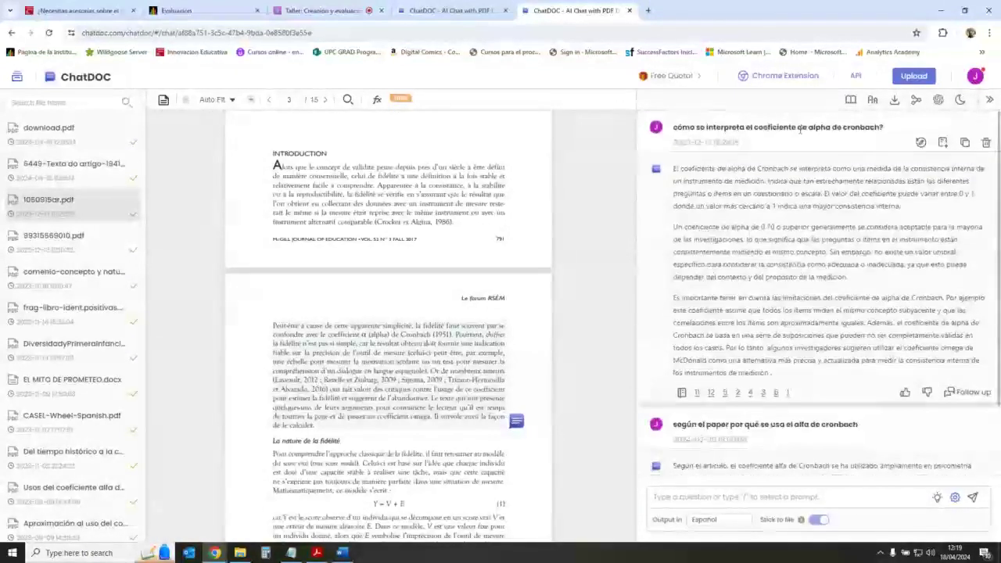
scroll(825, 326, down, 2)
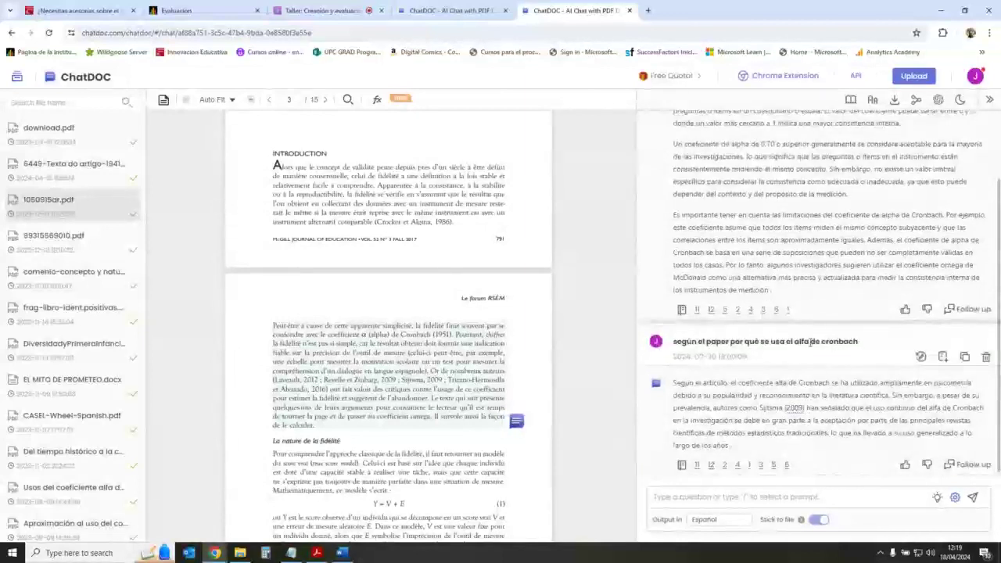
Follow the page citations under the answer on why Cronbach's alpha is used, and inspect the highlighted source on page 2.
click(712, 466)
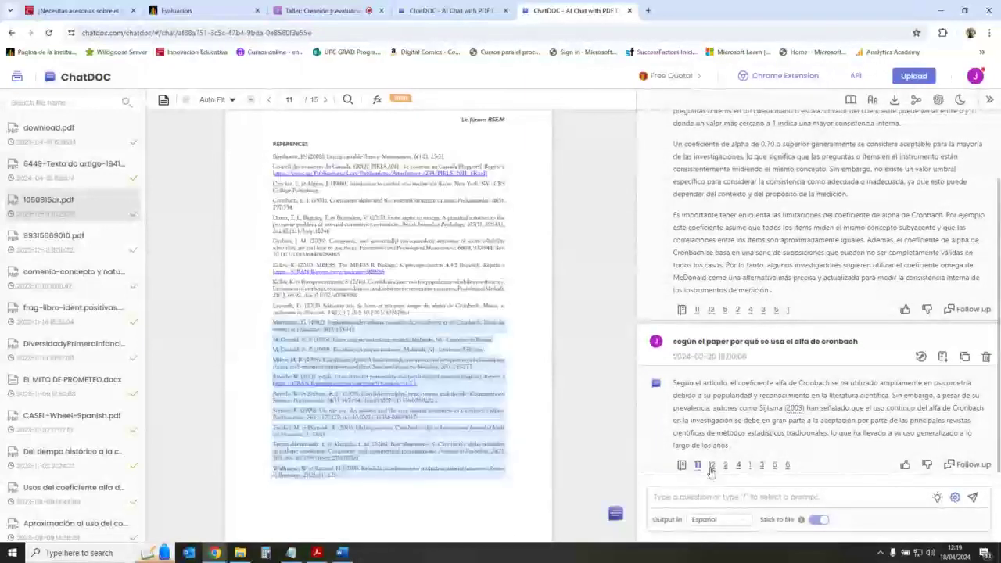
click(725, 465)
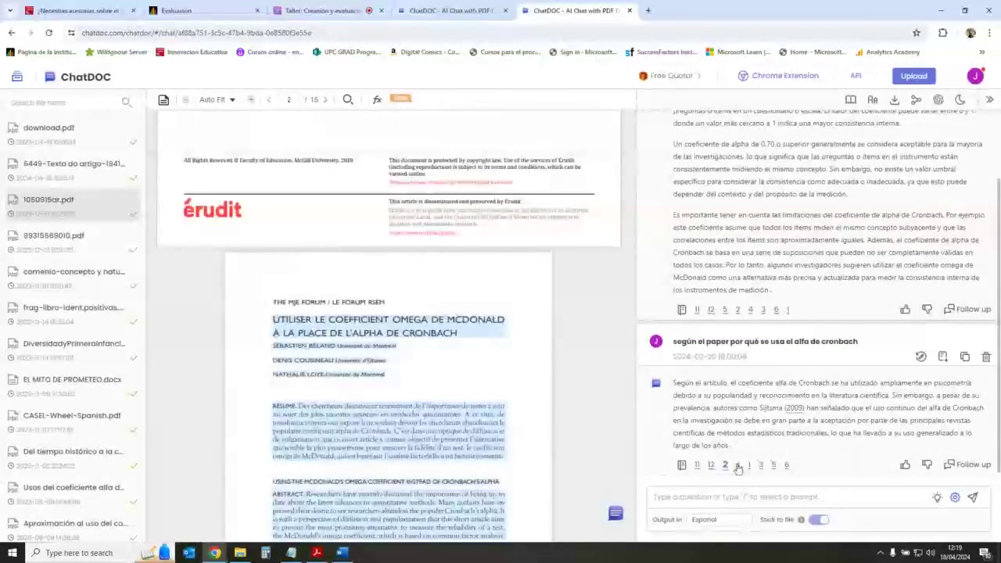
scroll(368, 389, down, 2)
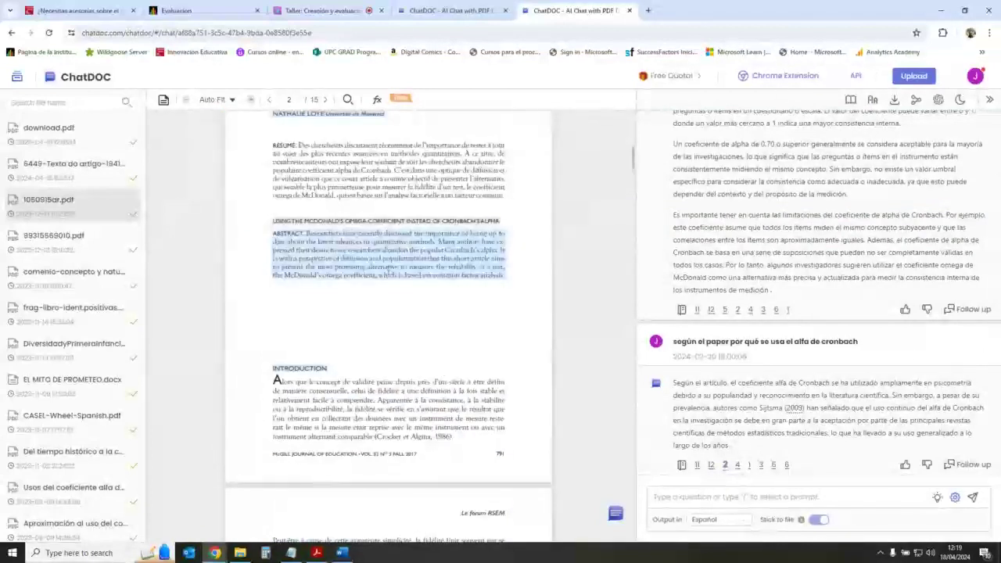
click(832, 496)
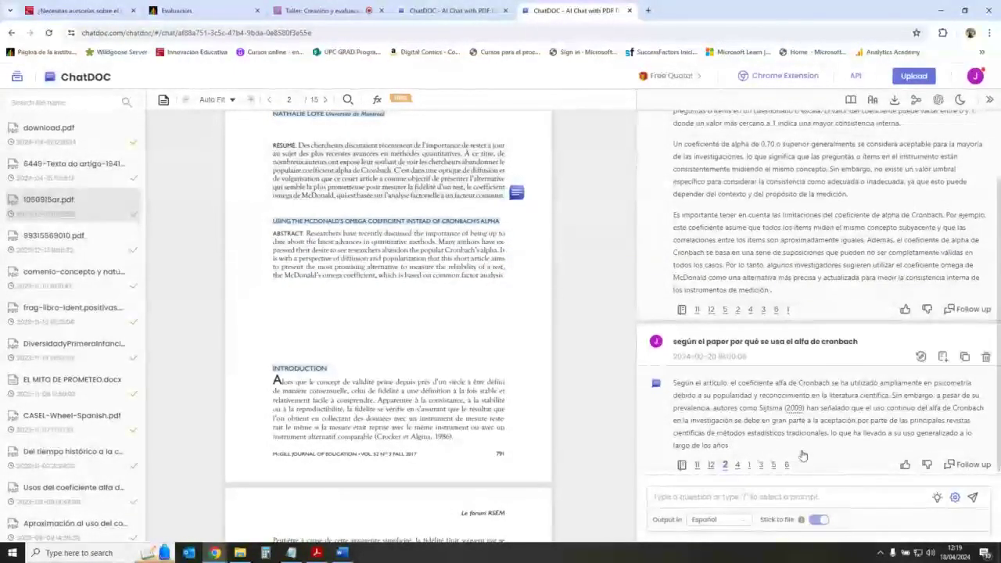
Switch to the Preguntas document in Word to view its questions, then minimise it and return to ChatDOC.
click(342, 553)
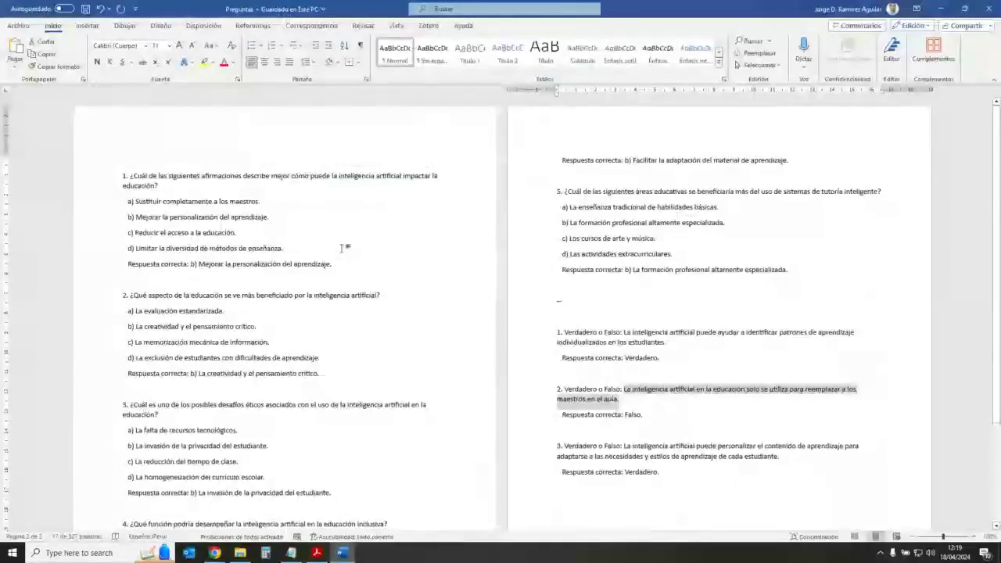
click(337, 263)
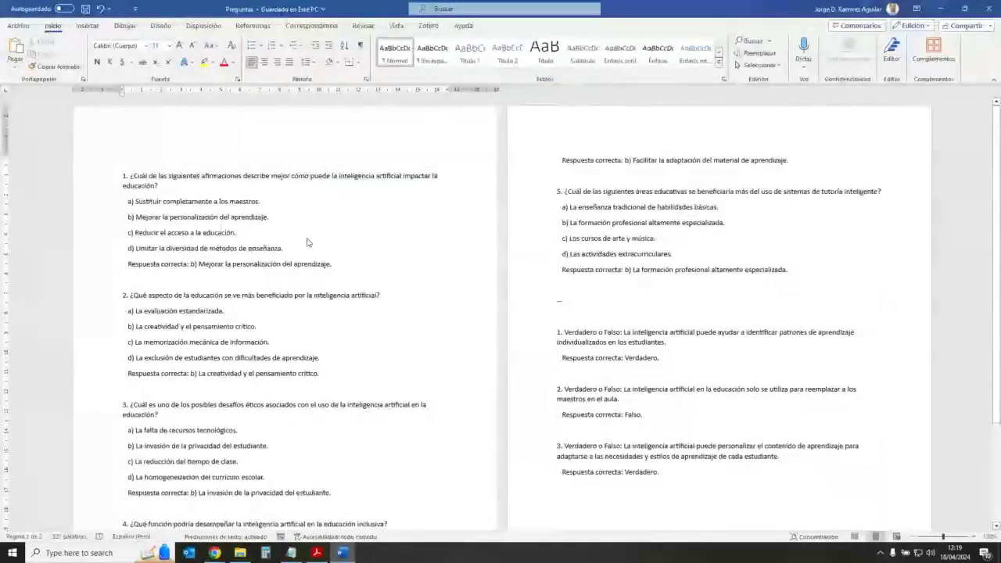
click(940, 8)
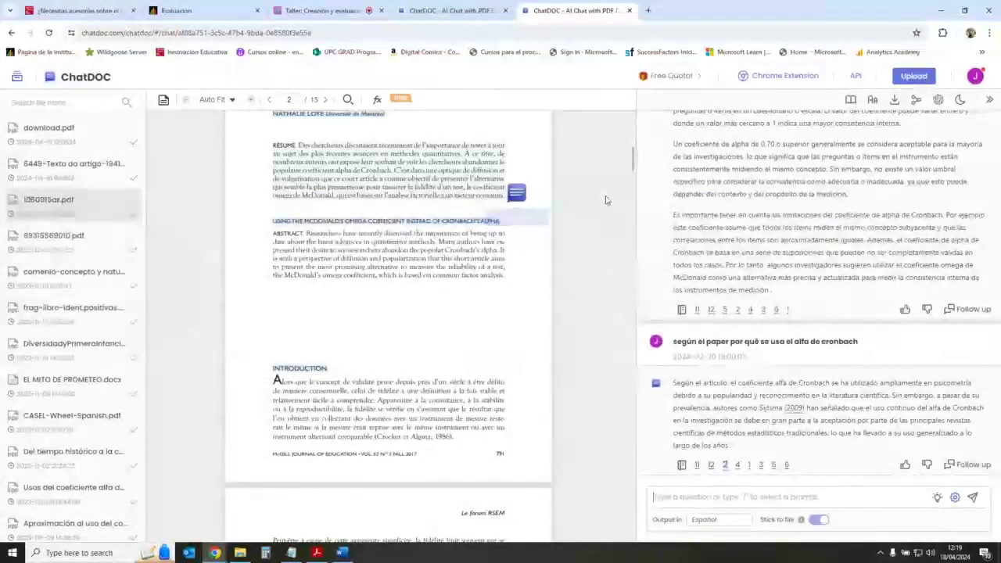
Search Google for humata ai in a new tab and open the humata.ai website.
click(647, 10)
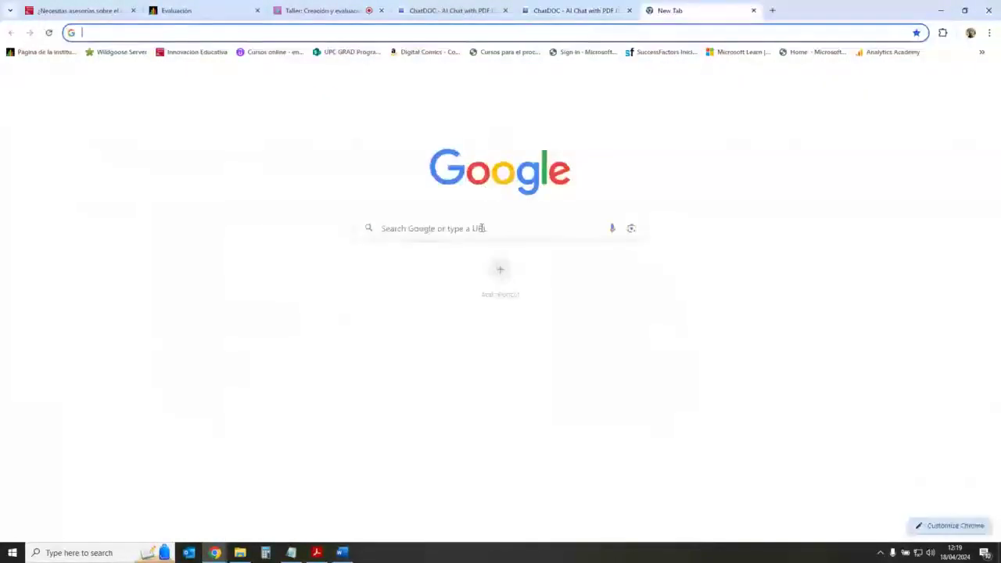
text(humata ai)
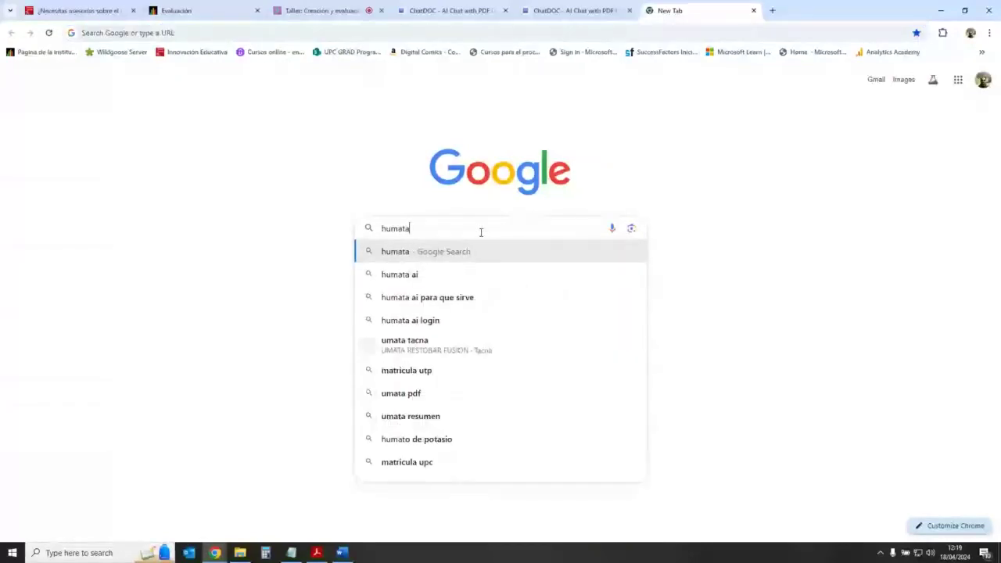
key(Return)
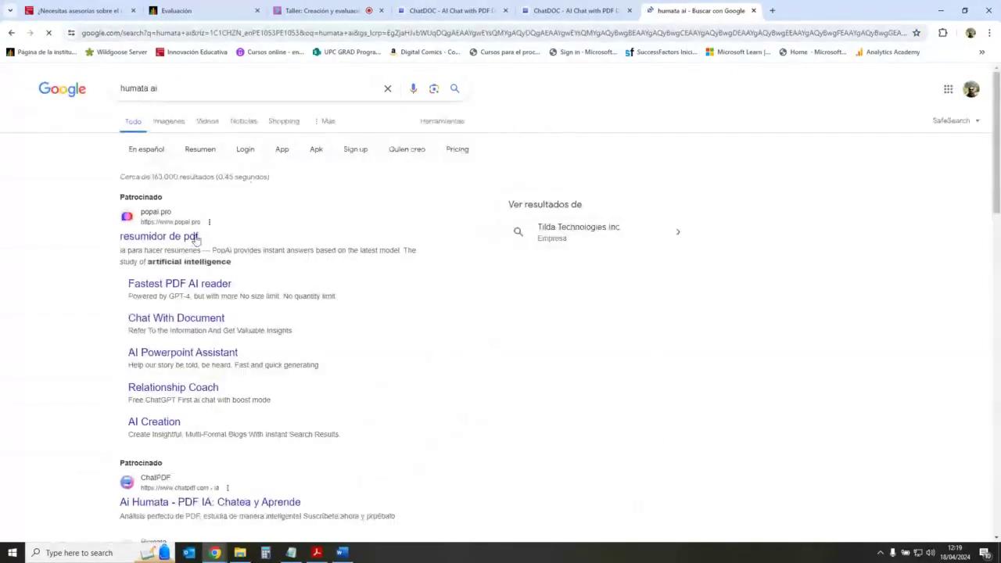
scroll(252, 231, down, 1)
scroll(252, 232, down, 2)
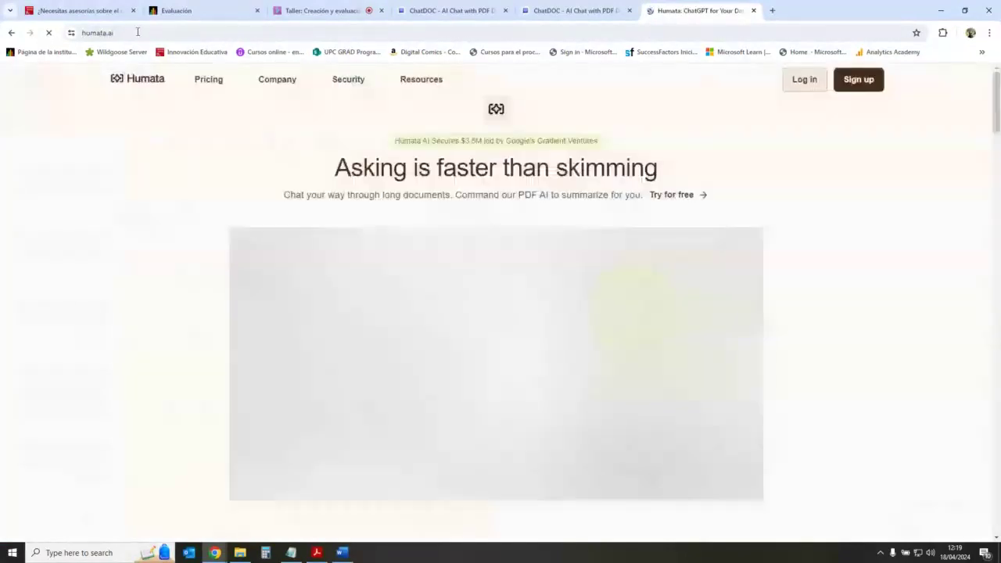
Copy the Humata website address and send it in the workshop session's chat.
click(135, 32)
key(ctrl+c)
click(339, 12)
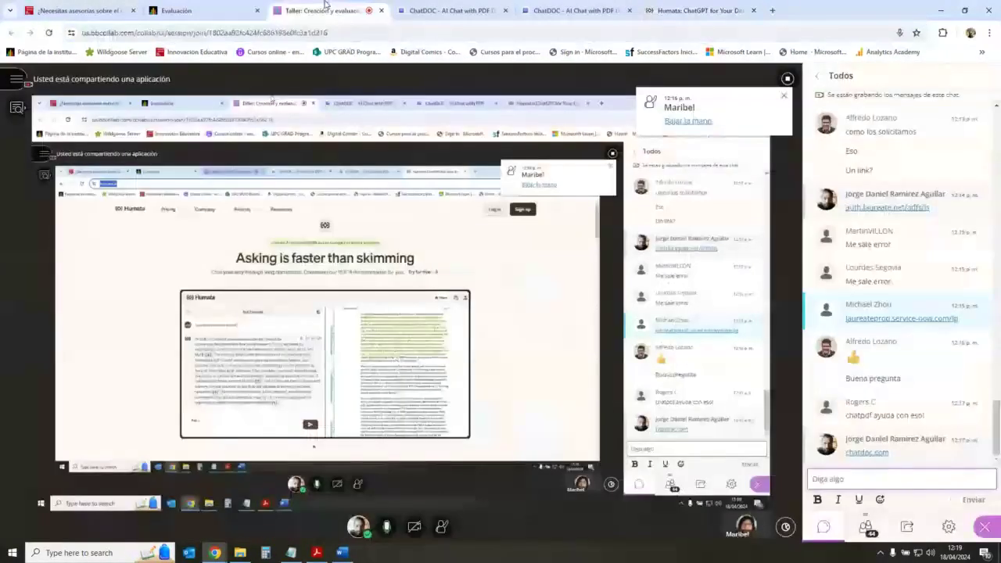
click(893, 479)
key(ctrl+v)
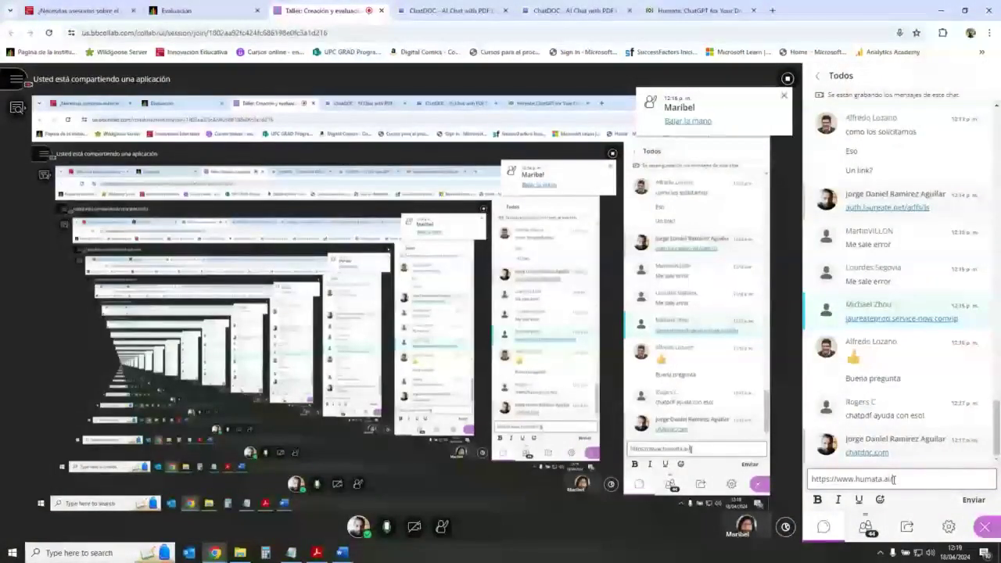
key(Return)
Close the Humata page and both ChatDOC pages.
click(731, 6)
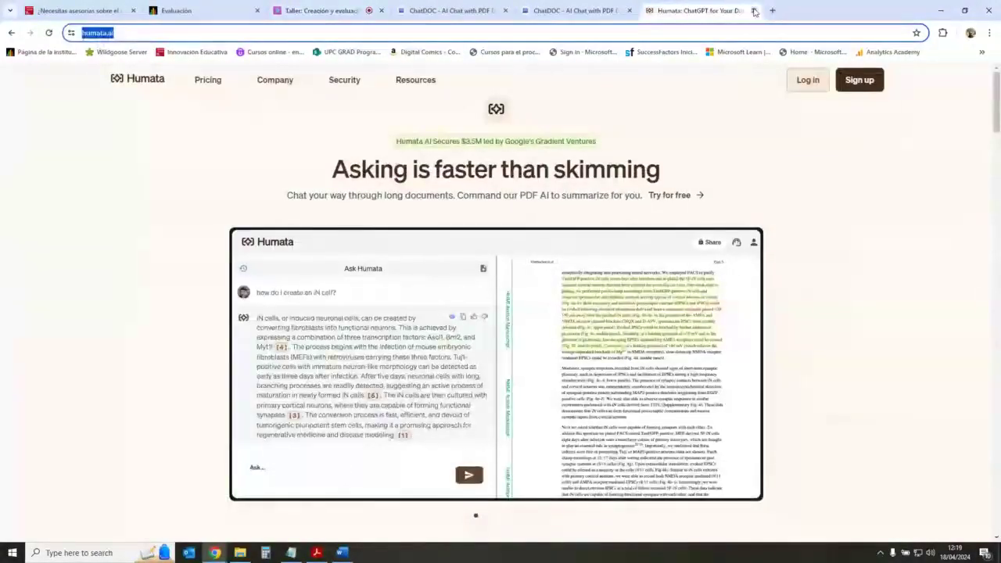
click(753, 11)
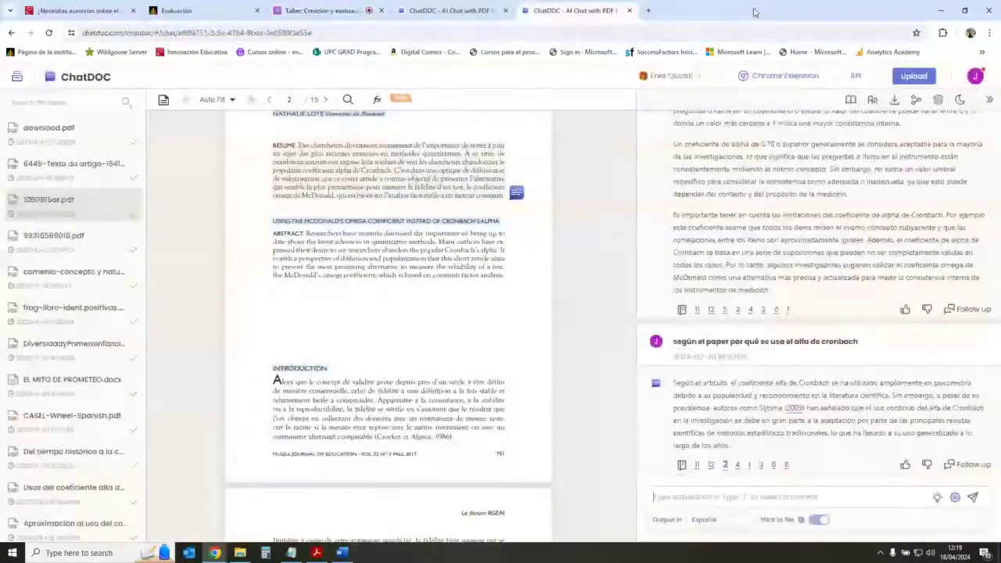
click(631, 11)
click(505, 11)
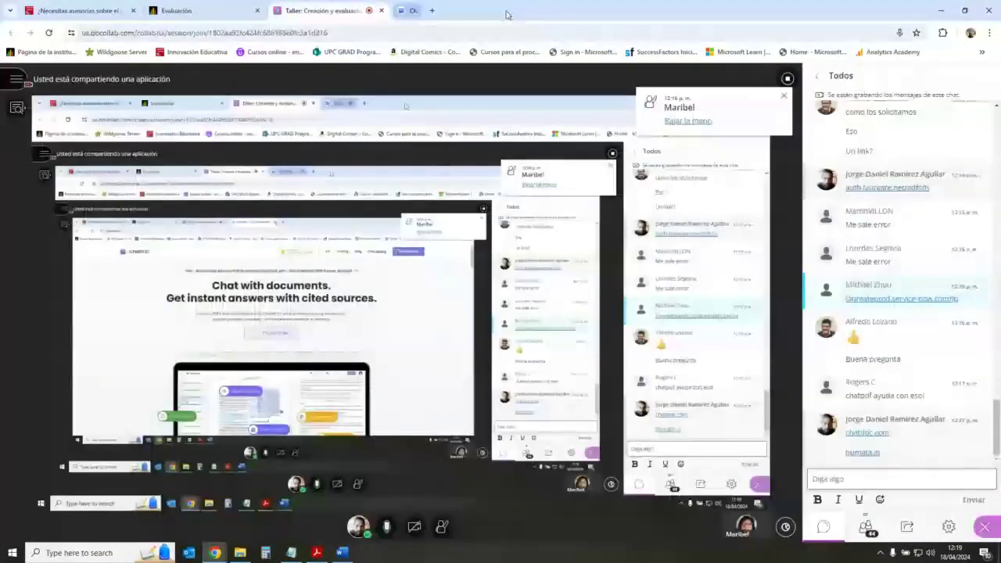
In Nuevo examen 18/4/24, view the automatic question generator and its course-item picker, then discard the generated questions.
click(235, 9)
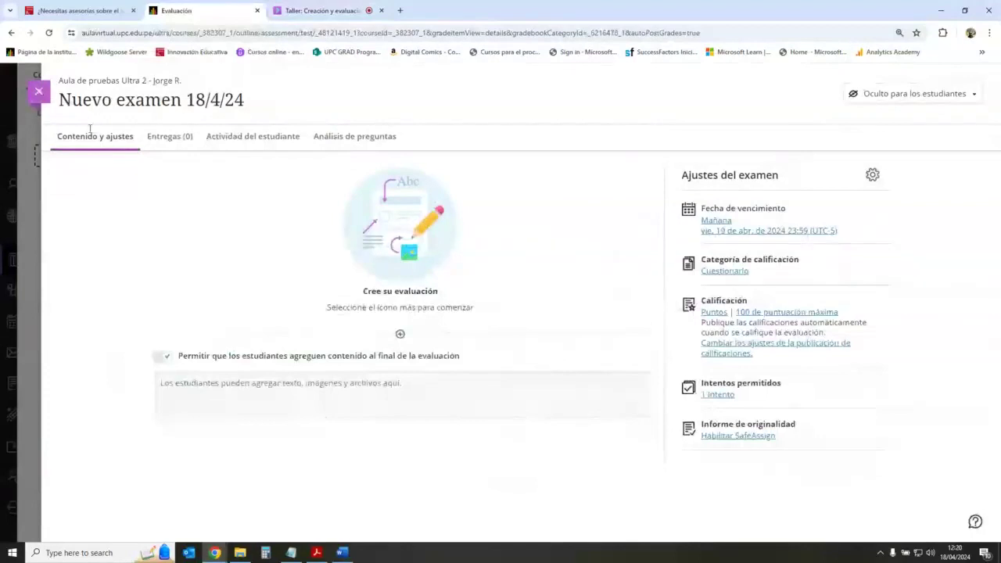
click(400, 333)
click(455, 201)
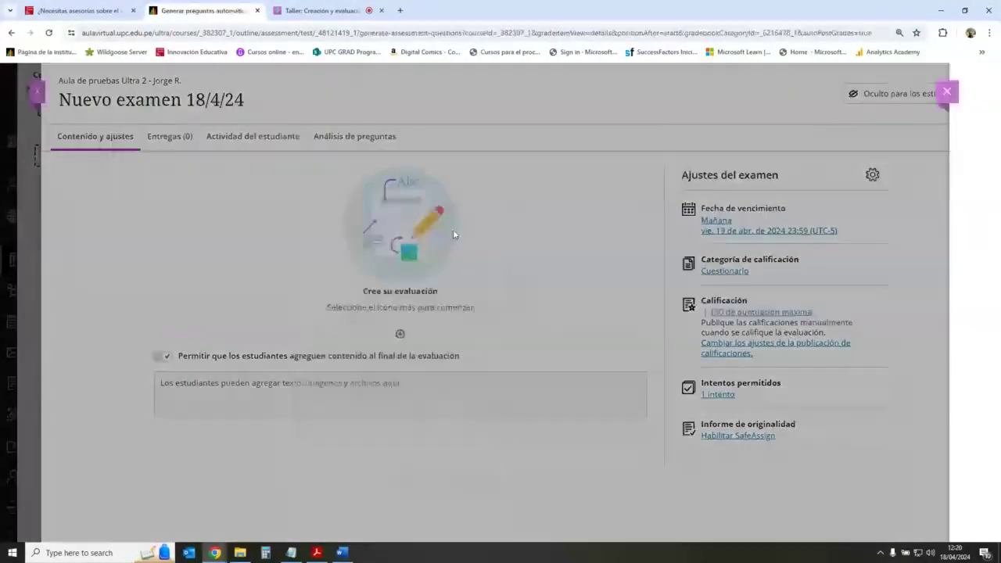
click(185, 261)
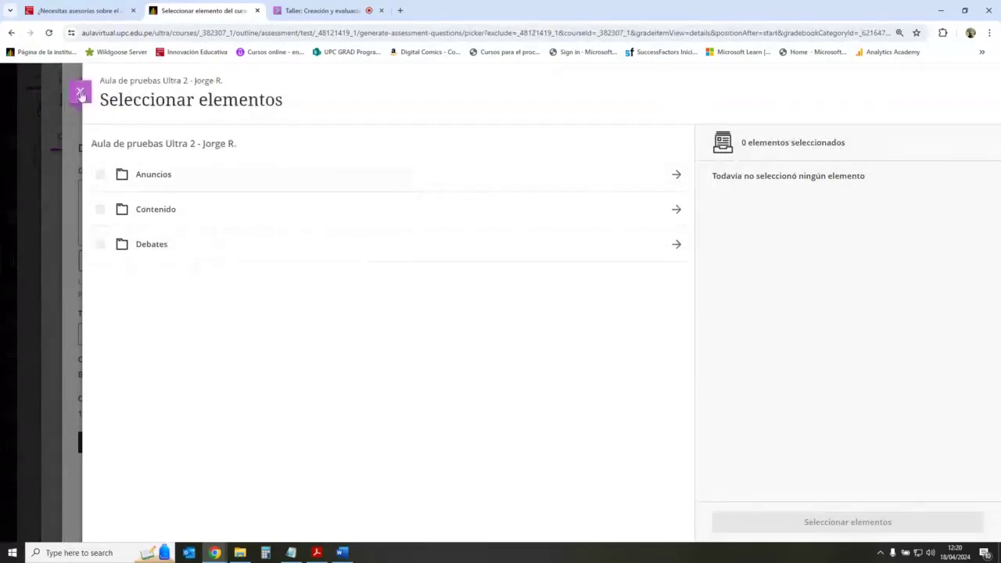
key(Escape)
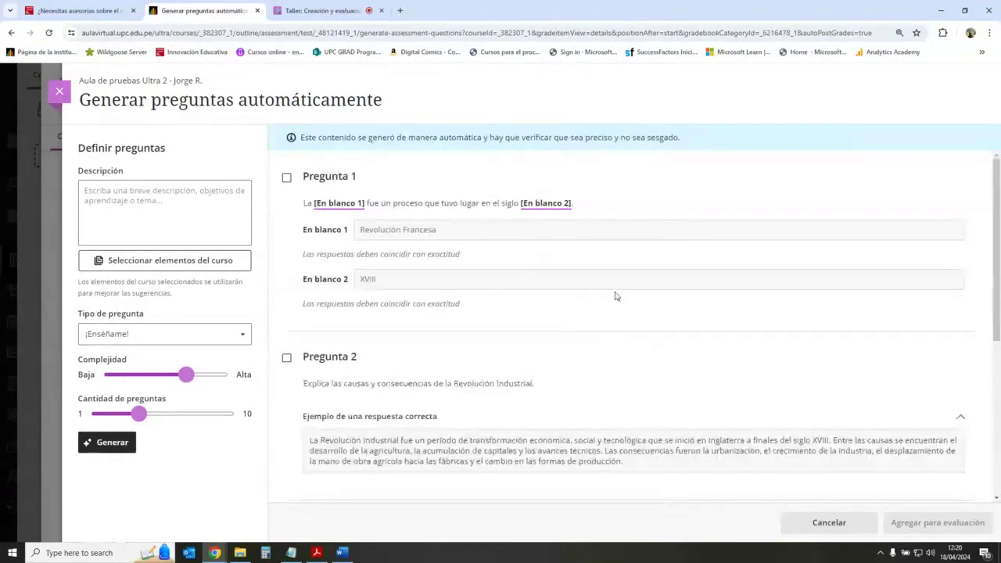
click(829, 522)
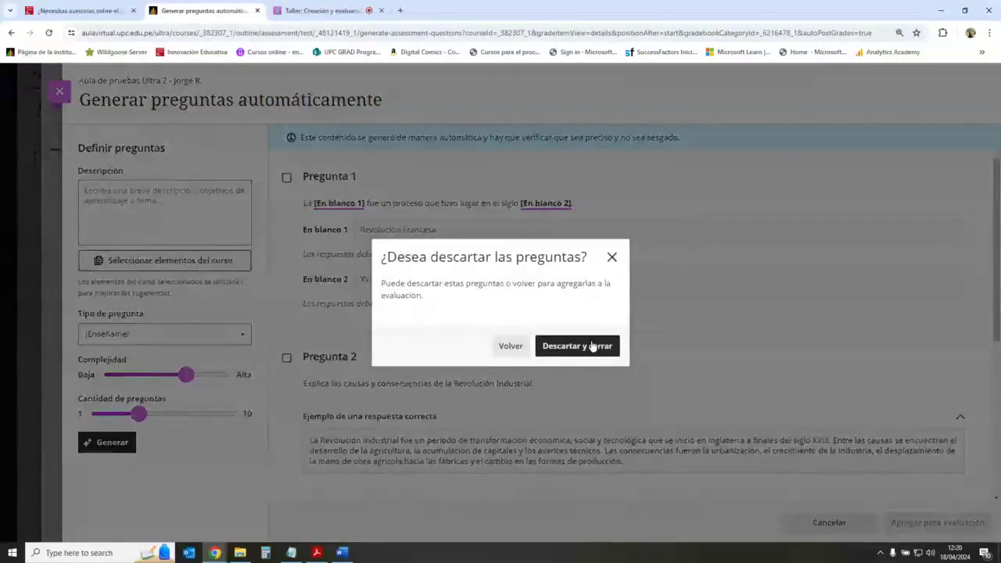
click(592, 346)
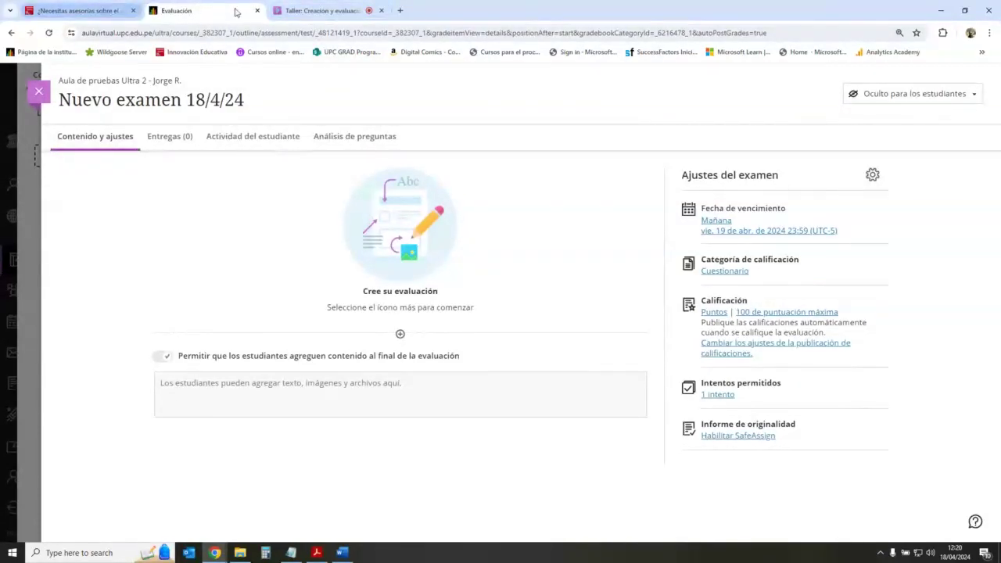
Rename the exam as Examen 1.
click(254, 100)
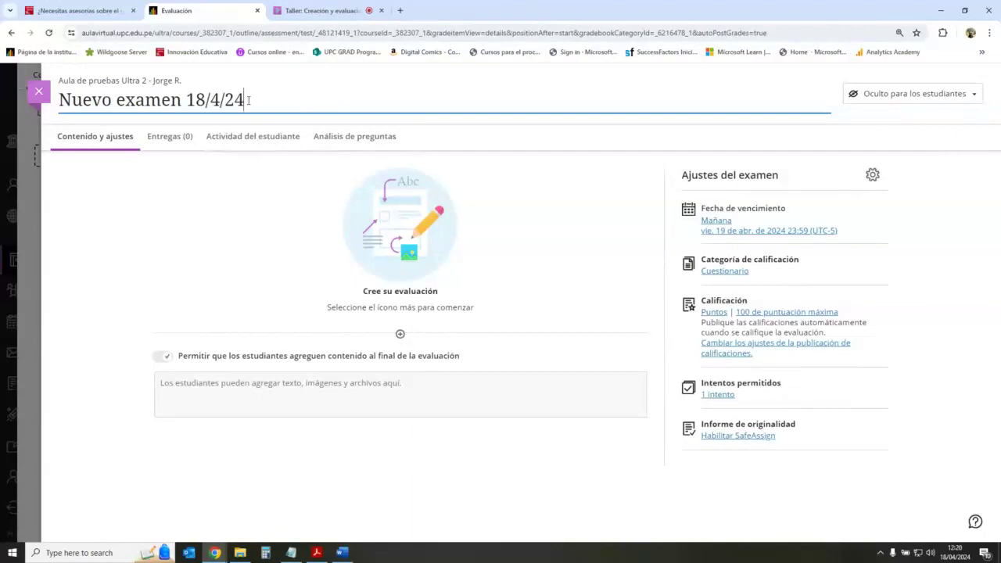
drag(249, 101, 59, 101)
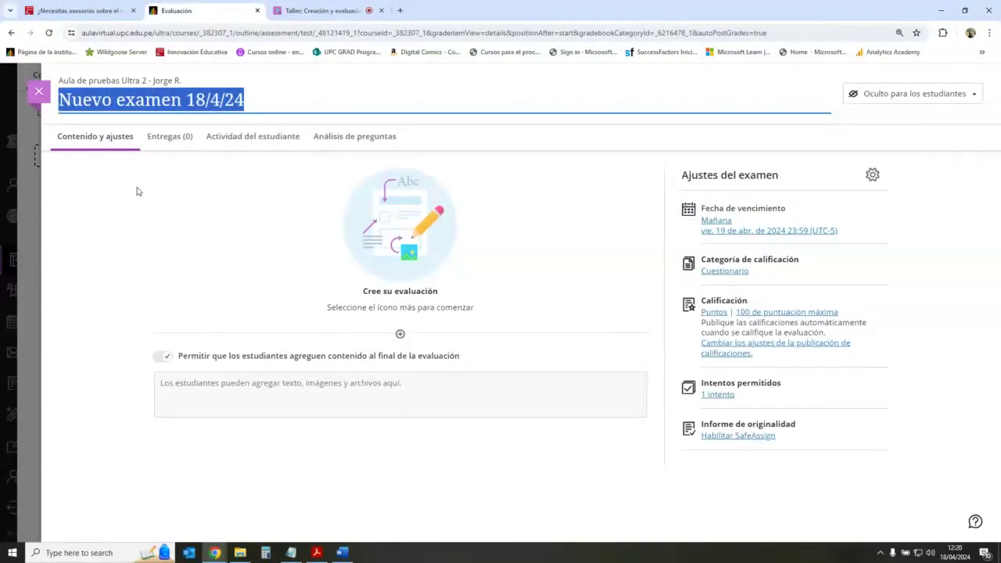
text(Examen 1)
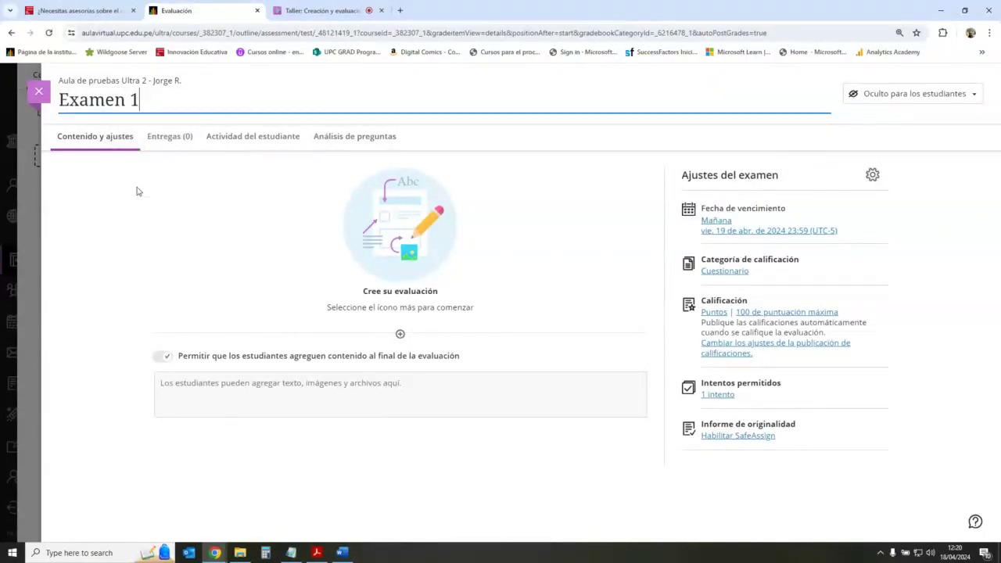
click(524, 245)
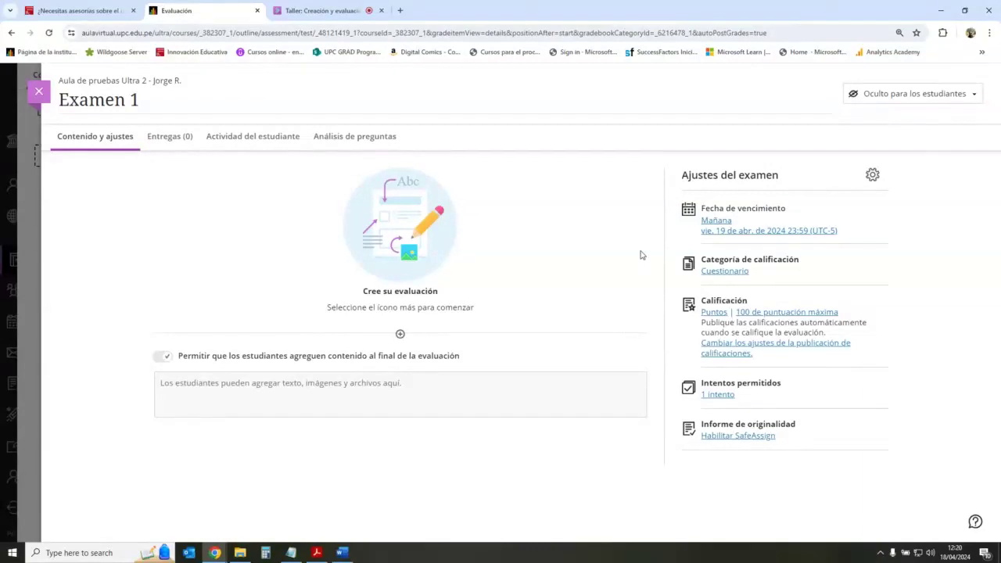
Open the option to reuse questions in Examen 1 and review the available source evaluations and question banks.
click(400, 334)
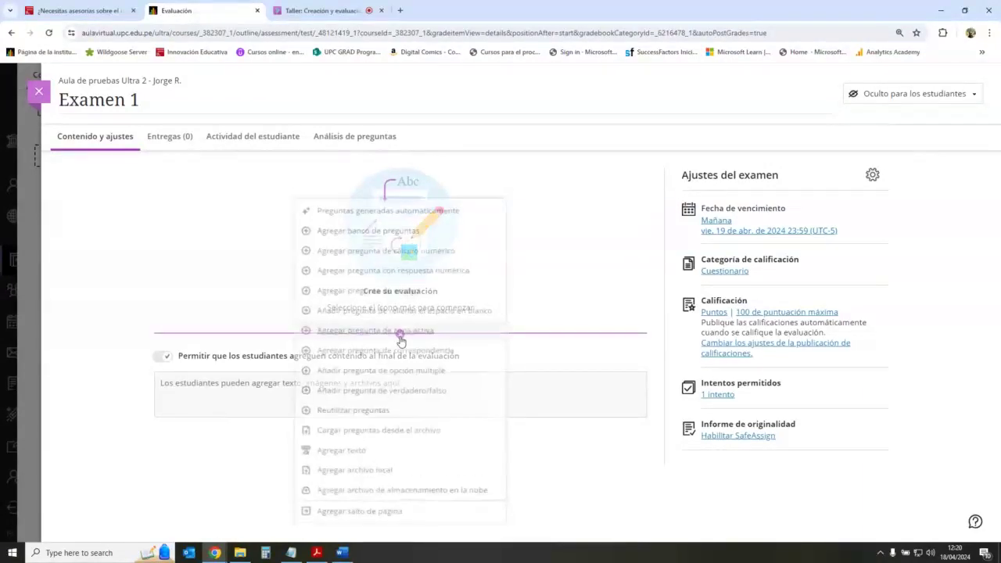
click(608, 268)
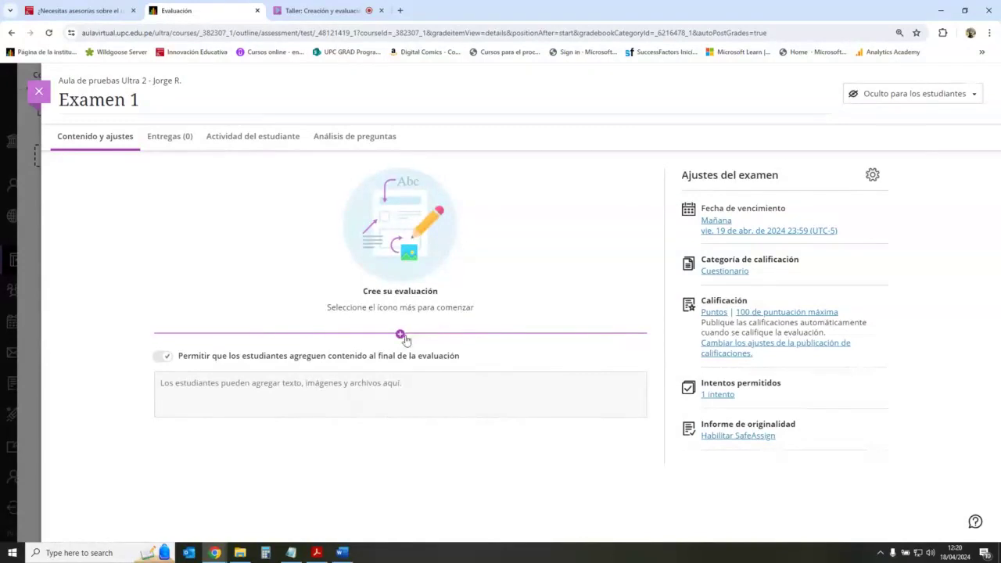
click(404, 335)
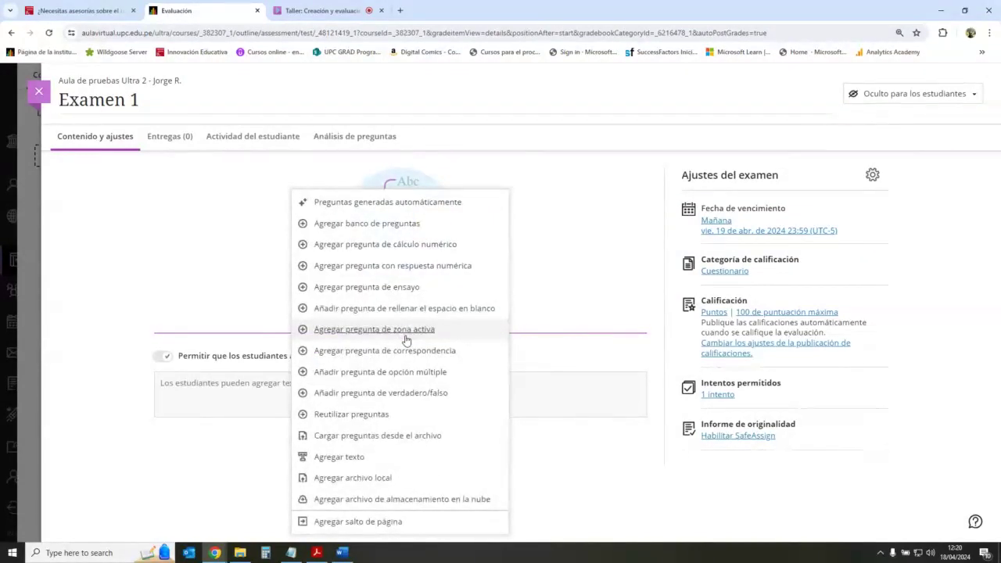
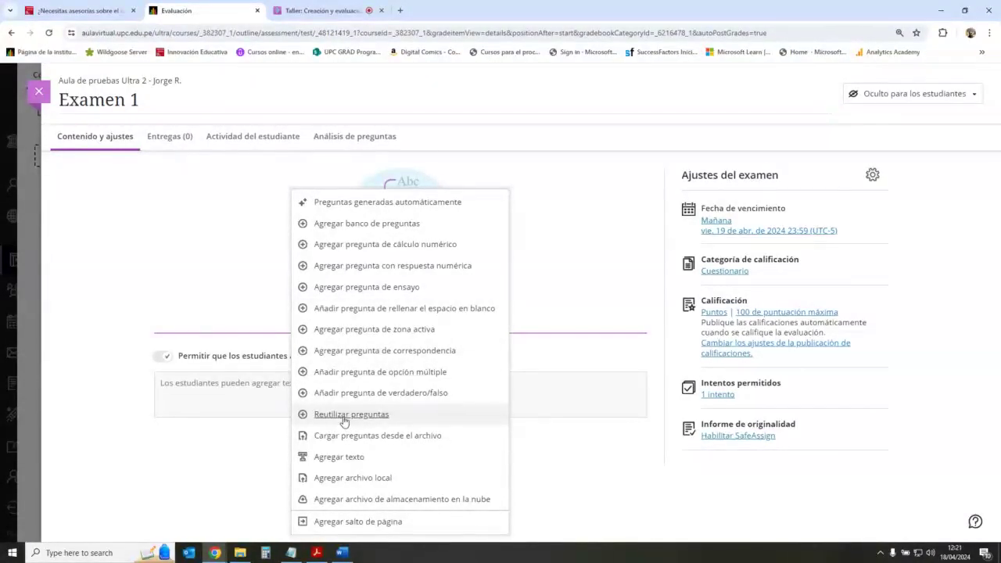
click(385, 417)
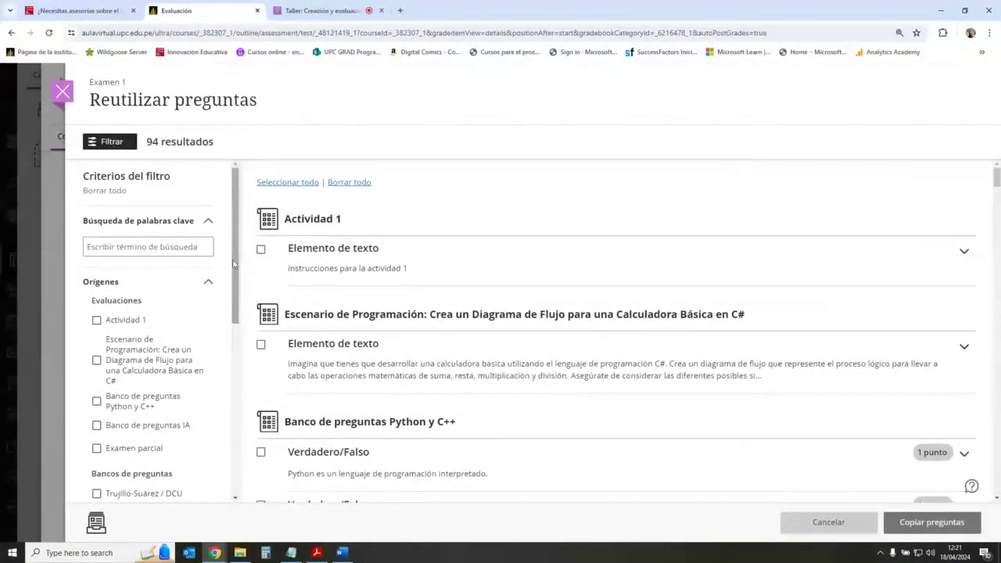
scroll(227, 305, down, 2)
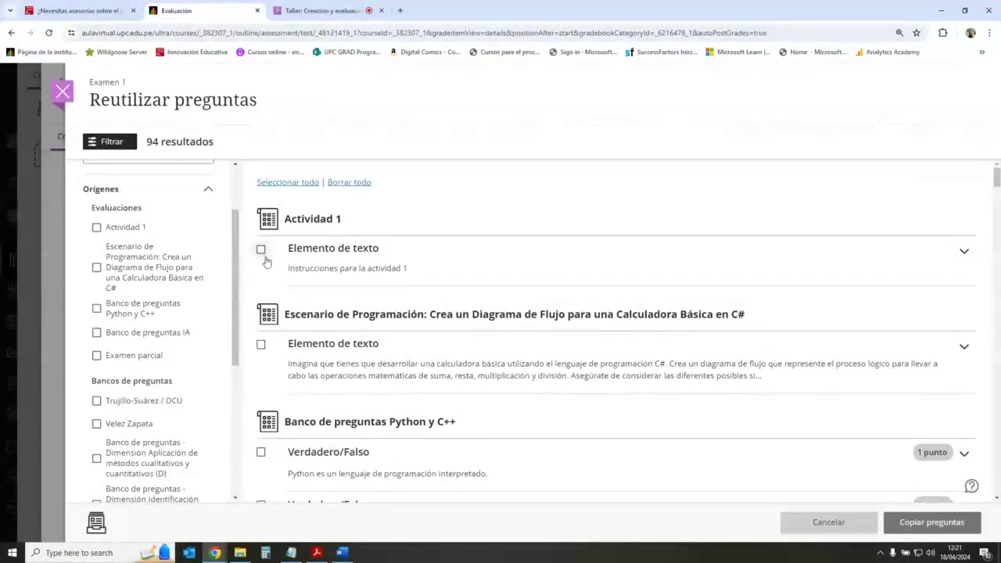
mouse_move(235, 274)
mouse_down()
mouse_move(236, 324)
mouse_move(237, 277)
mouse_up()
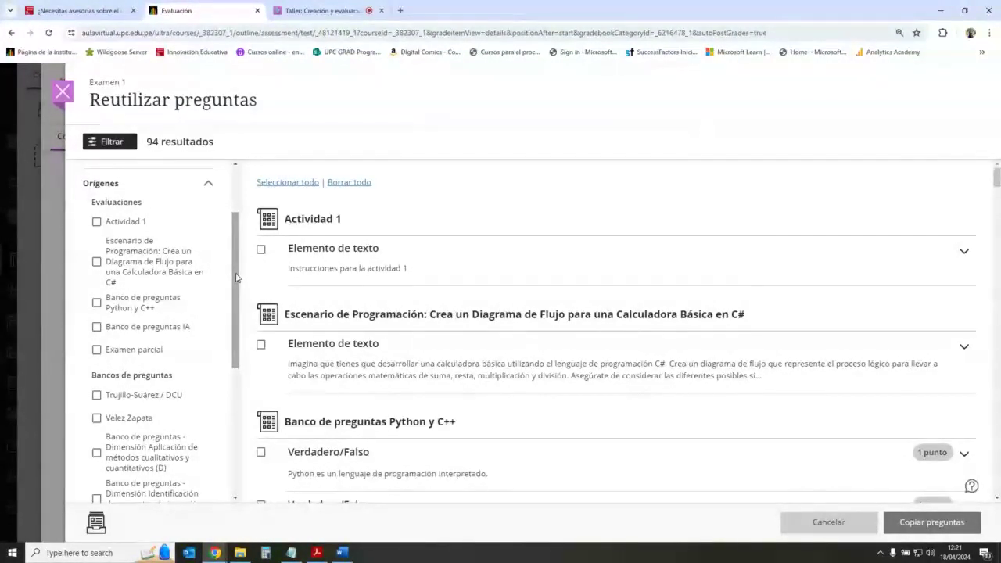
drag(237, 278, 244, 352)
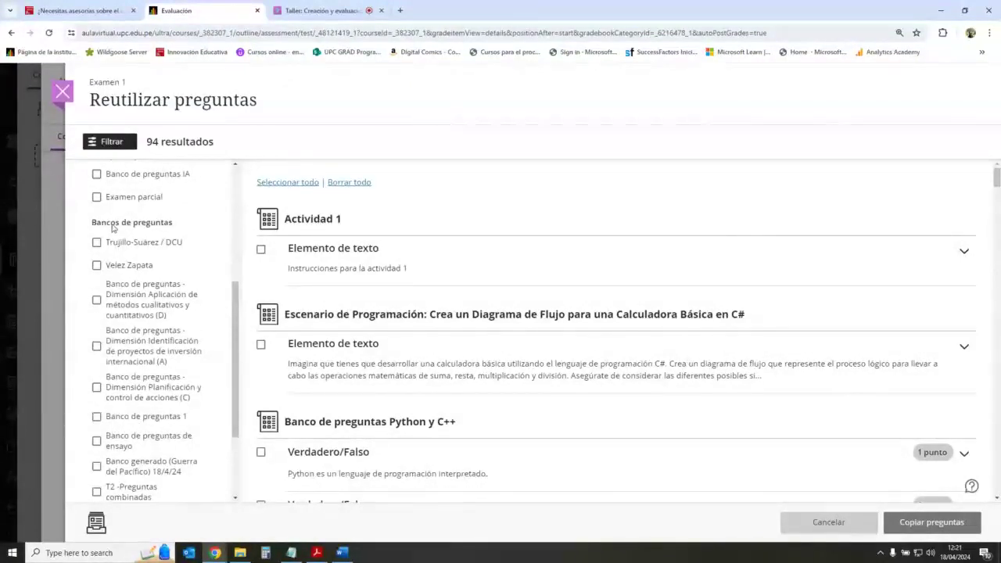
scroll(171, 227, down, 1)
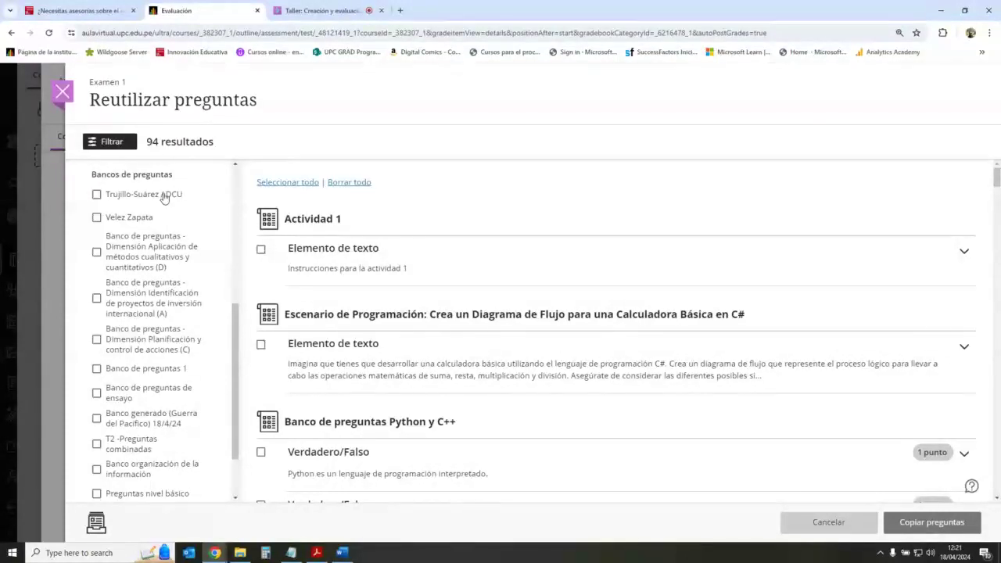
scroll(205, 317, down, 1)
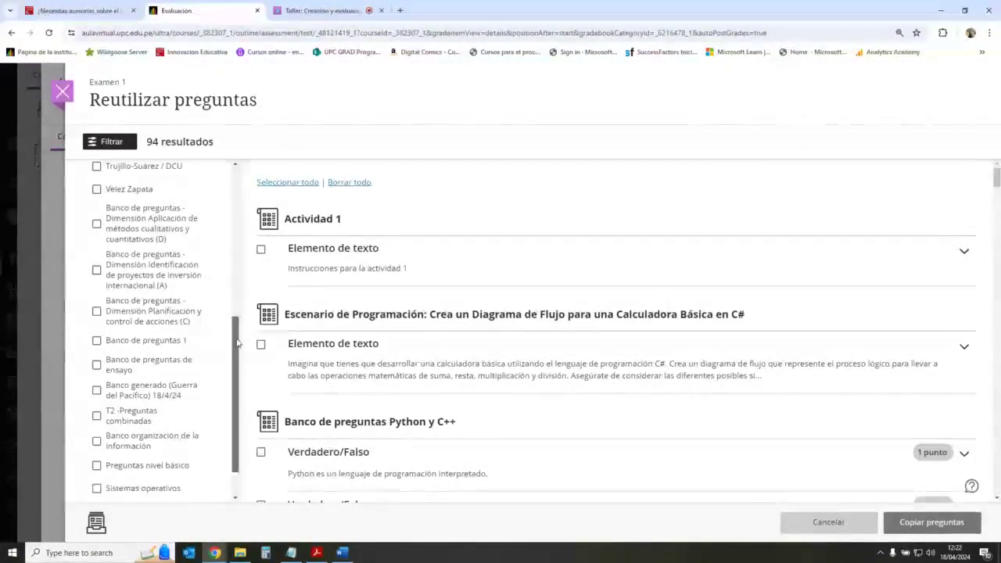
scroll(217, 344, down, 1)
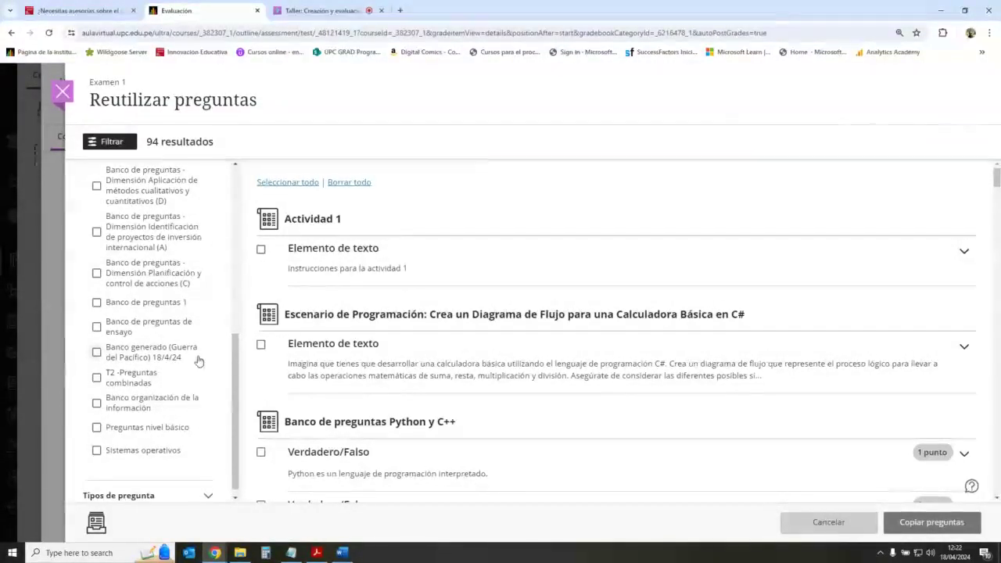
drag(243, 365, 238, 235)
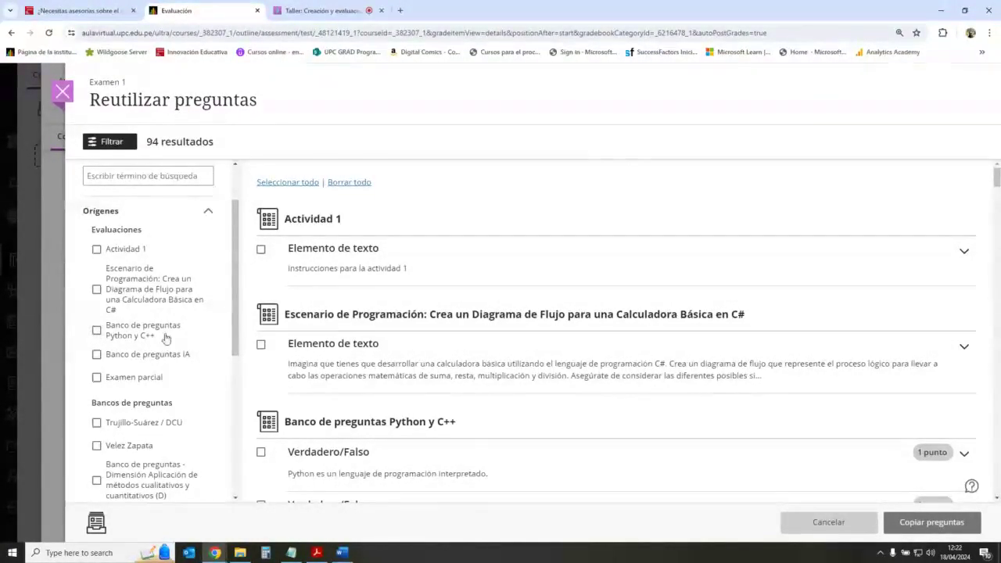
Filter the reusable questions by Banco de preguntas Python y C++ and Banco de preguntas IA, and copy all of them into the exam.
click(96, 331)
click(96, 354)
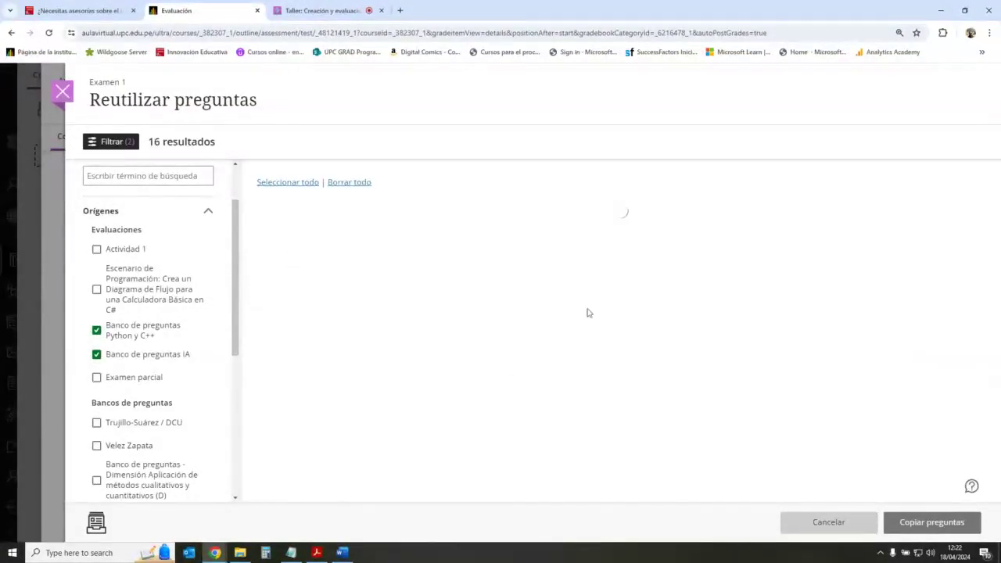
scroll(774, 319, down, 4)
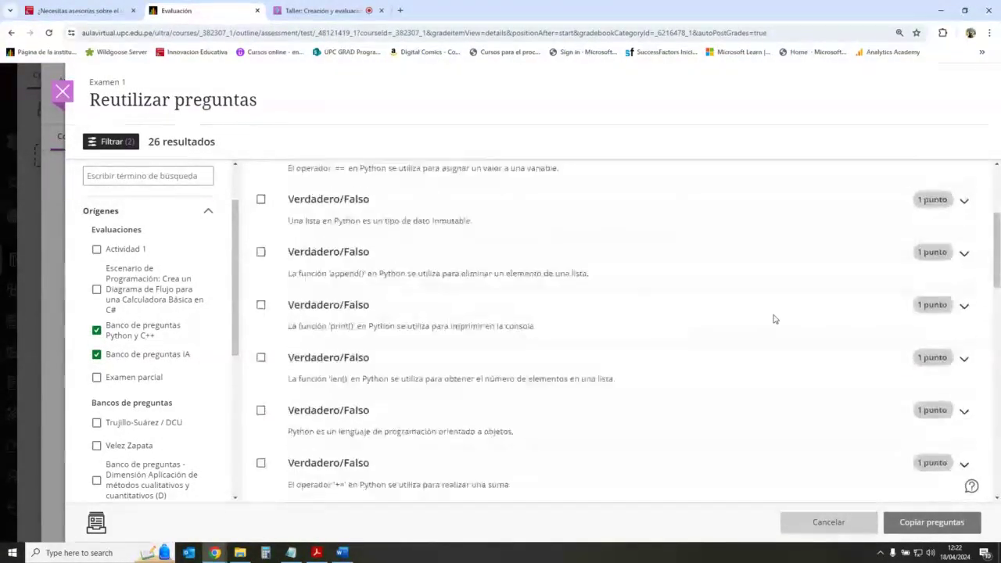
scroll(774, 319, down, 5)
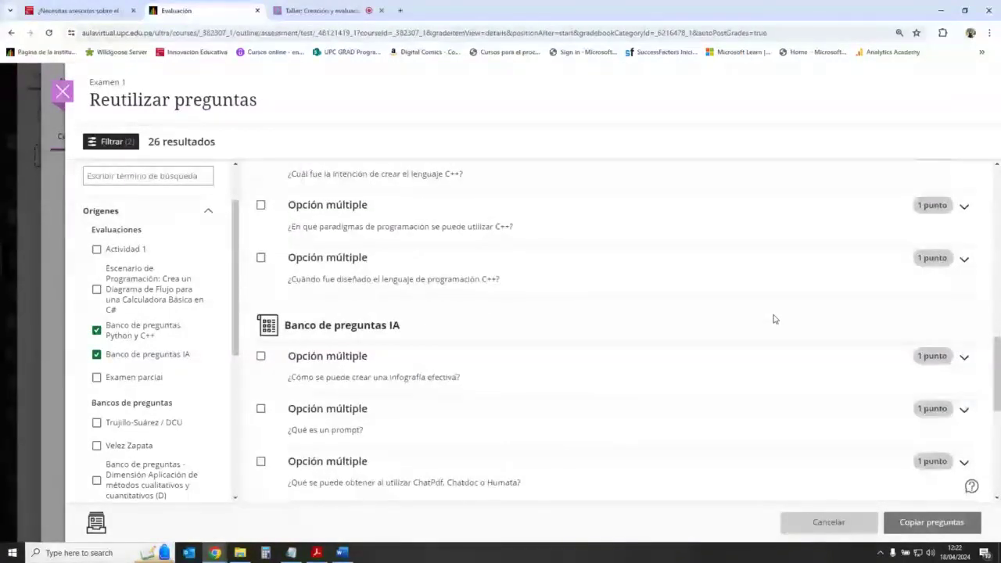
scroll(774, 319, down, 4)
scroll(774, 319, up, 2)
scroll(774, 319, up, 8)
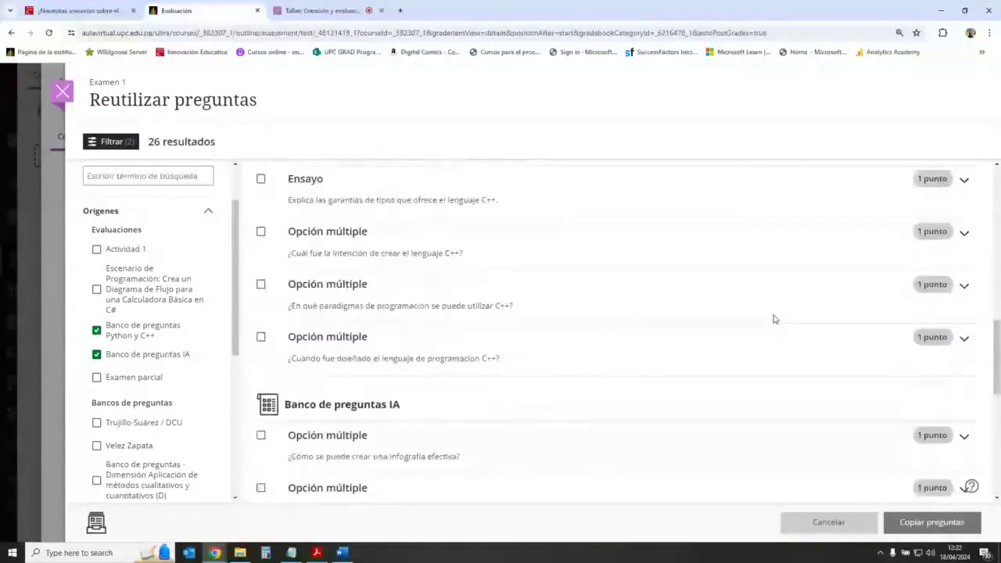
scroll(774, 319, up, 3)
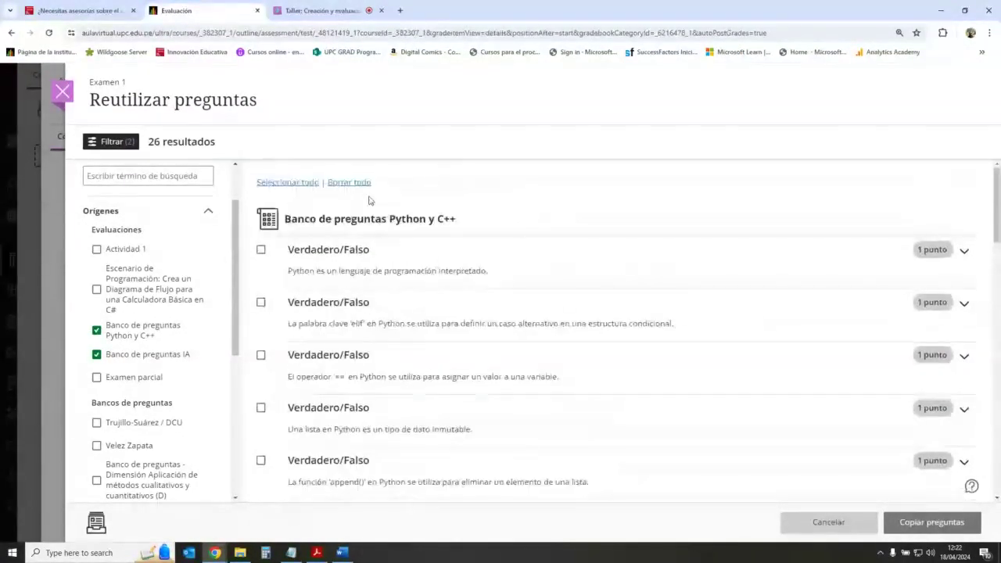
click(307, 183)
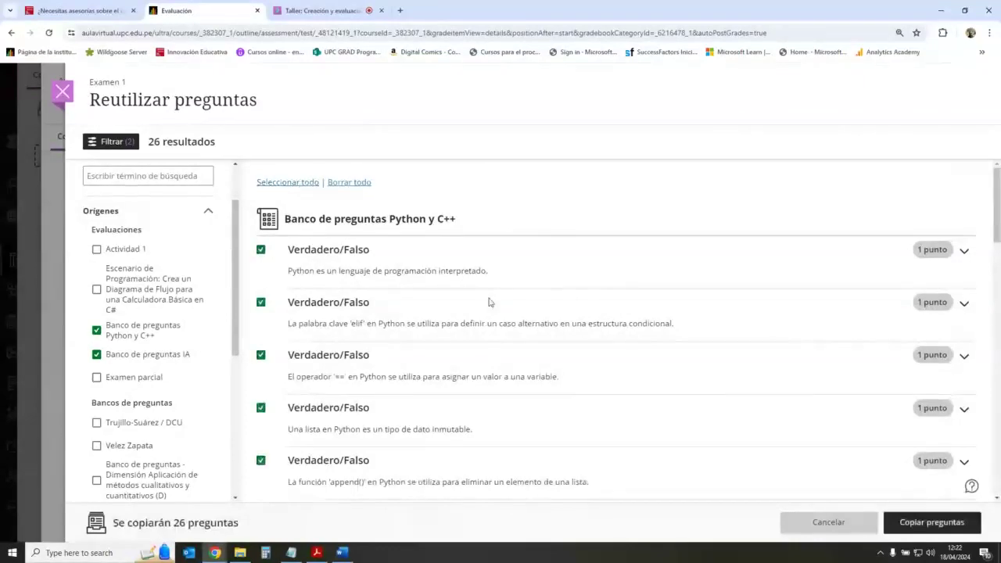
click(931, 523)
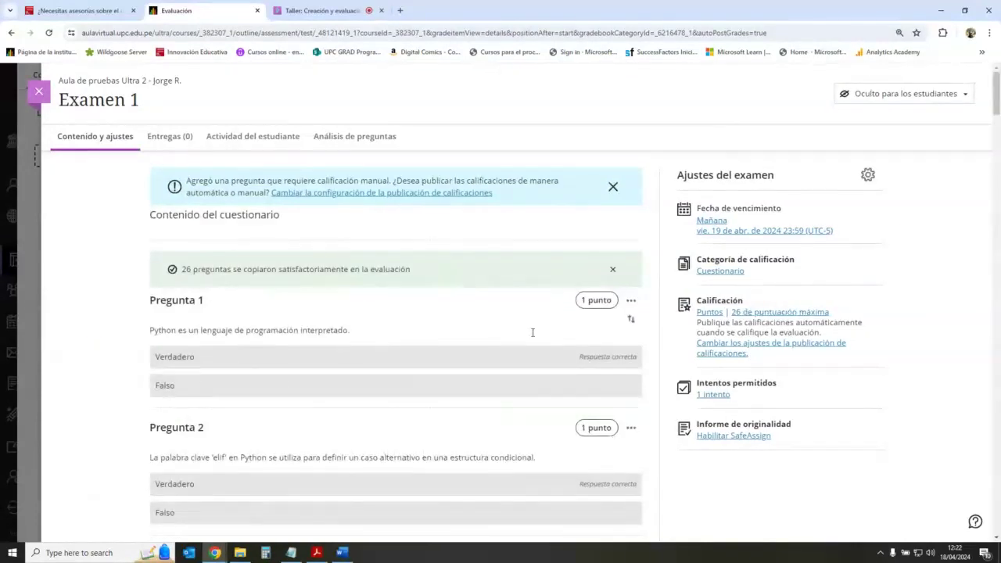
Delete the first seven Python true/false questions from Examen 1, through the one about 'len()', and dismiss the grade-posting notice.
click(631, 301)
click(599, 384)
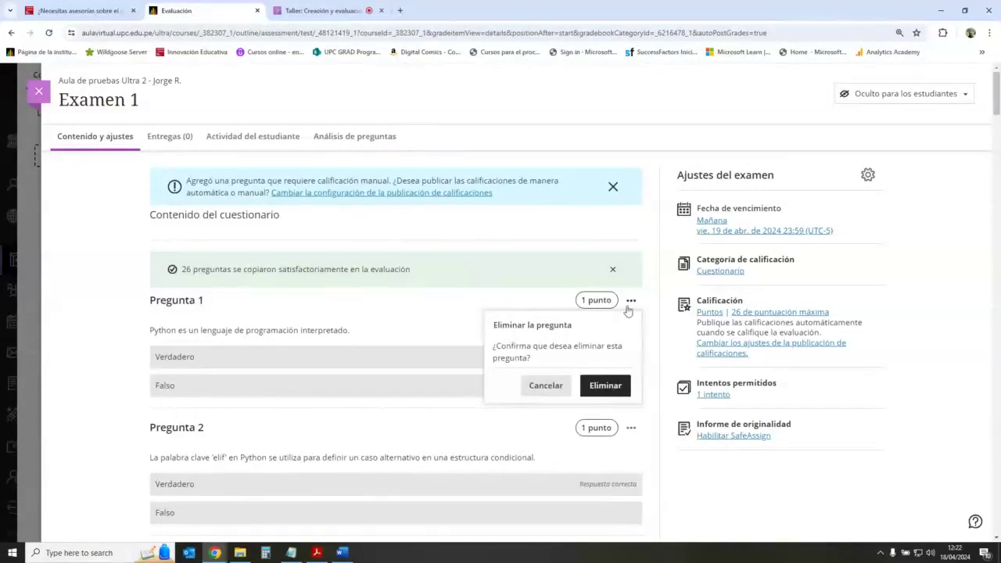
click(604, 385)
click(632, 301)
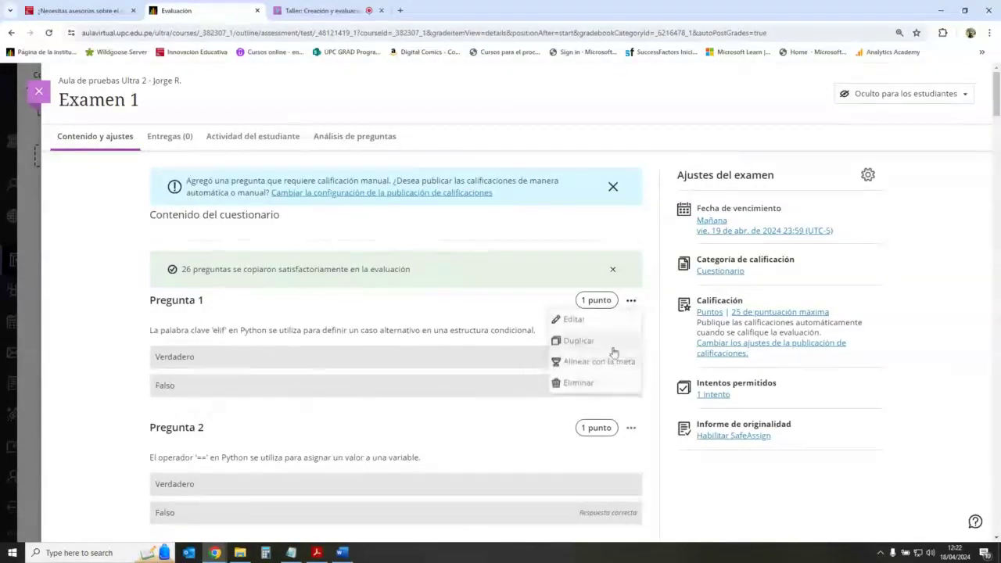
click(599, 384)
click(603, 385)
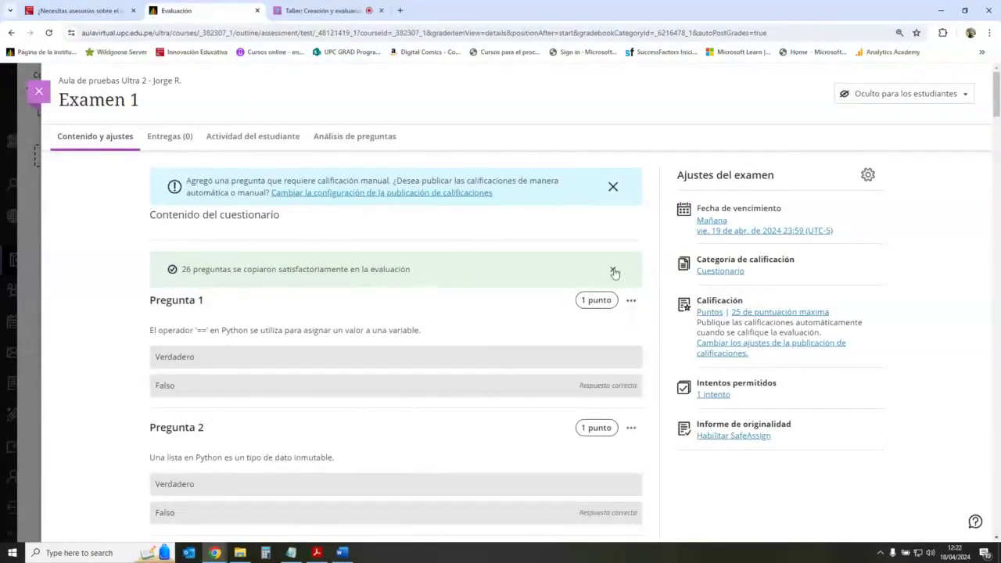
click(631, 261)
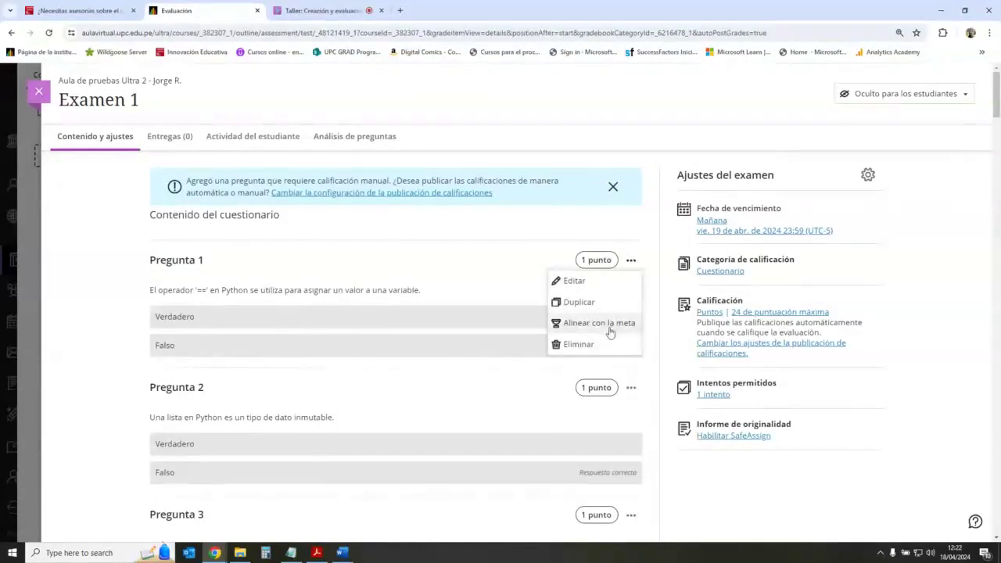
click(599, 342)
click(605, 345)
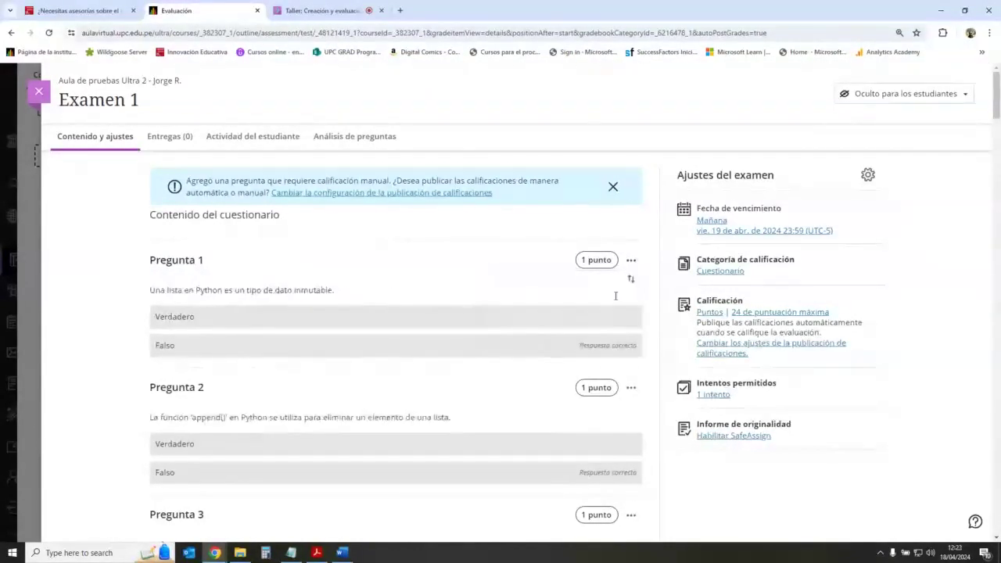
click(631, 261)
click(602, 344)
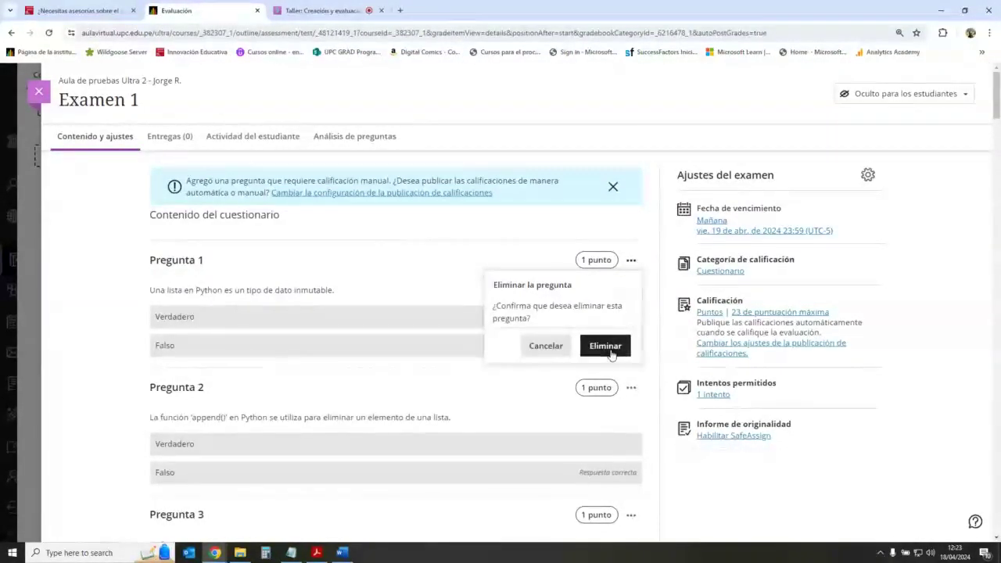
click(604, 346)
click(631, 261)
click(610, 347)
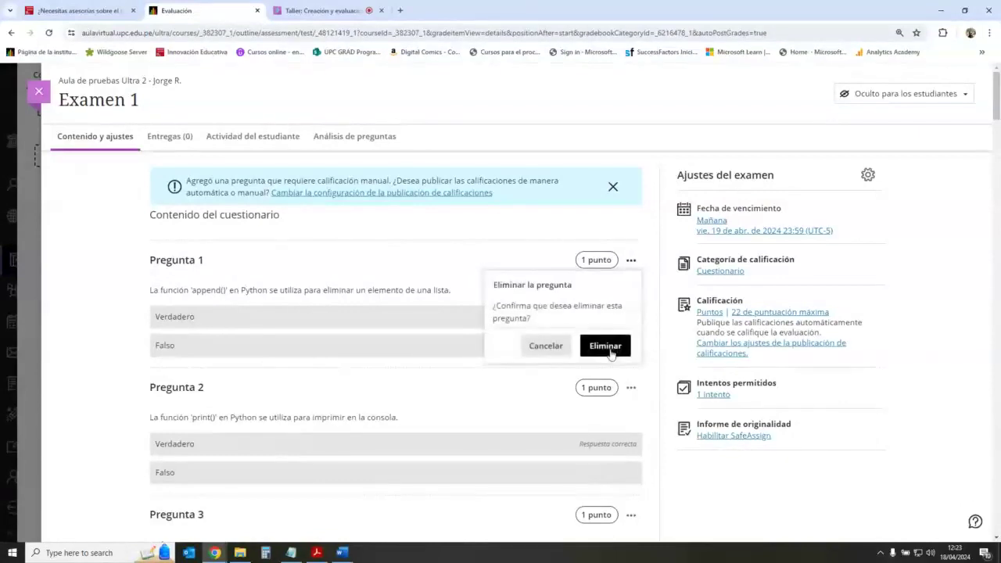
click(621, 350)
click(631, 261)
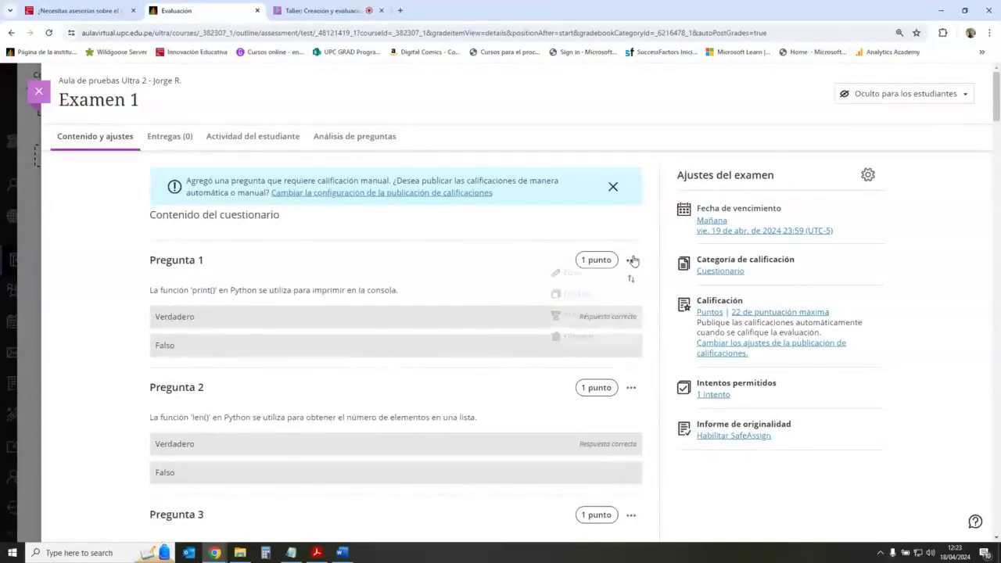
click(609, 347)
click(606, 345)
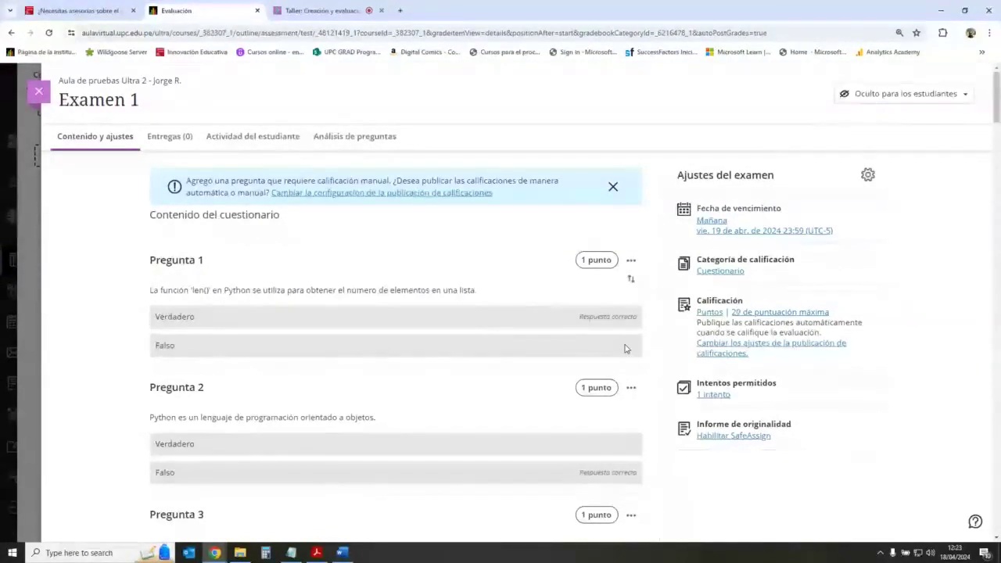
click(631, 260)
click(602, 346)
click(603, 344)
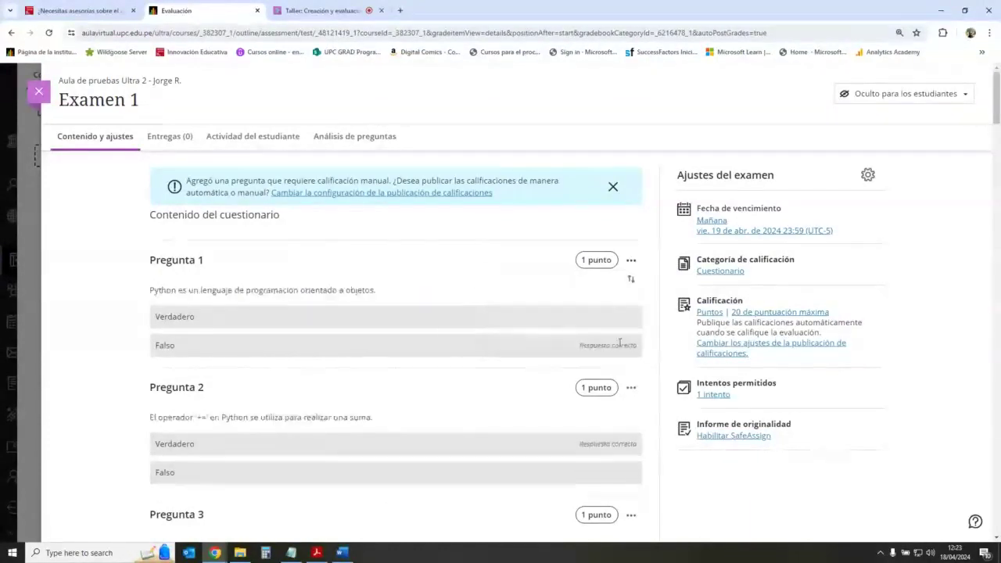
click(612, 188)
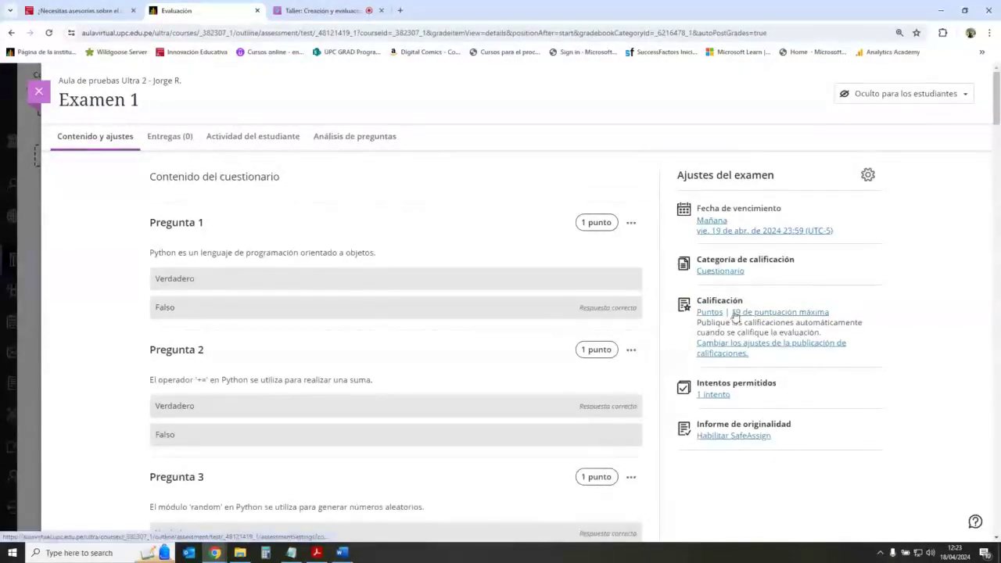
Set the score of Pregunta 1, about Python being object-oriented, to 2 points and save the question.
click(585, 244)
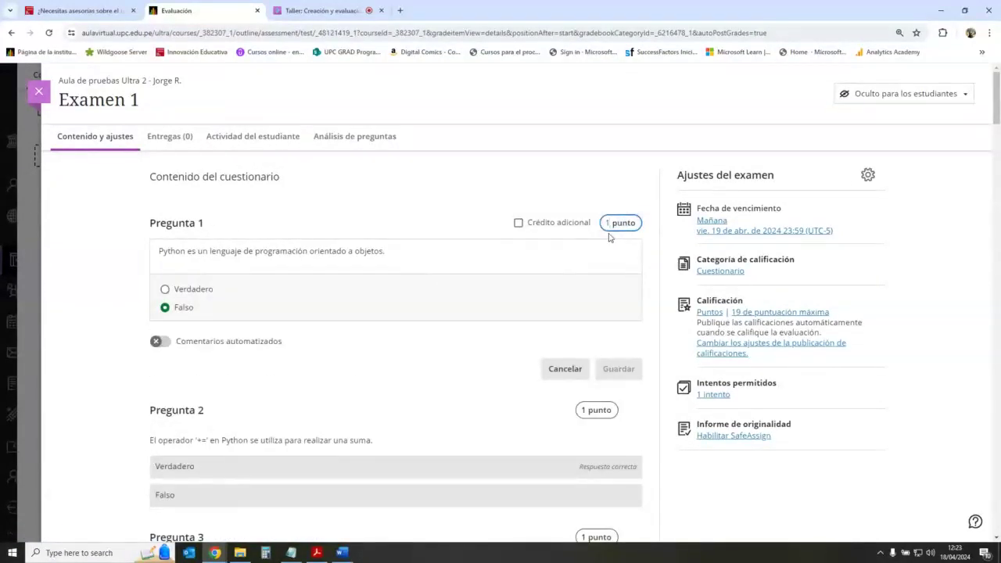
text(2)
click(623, 370)
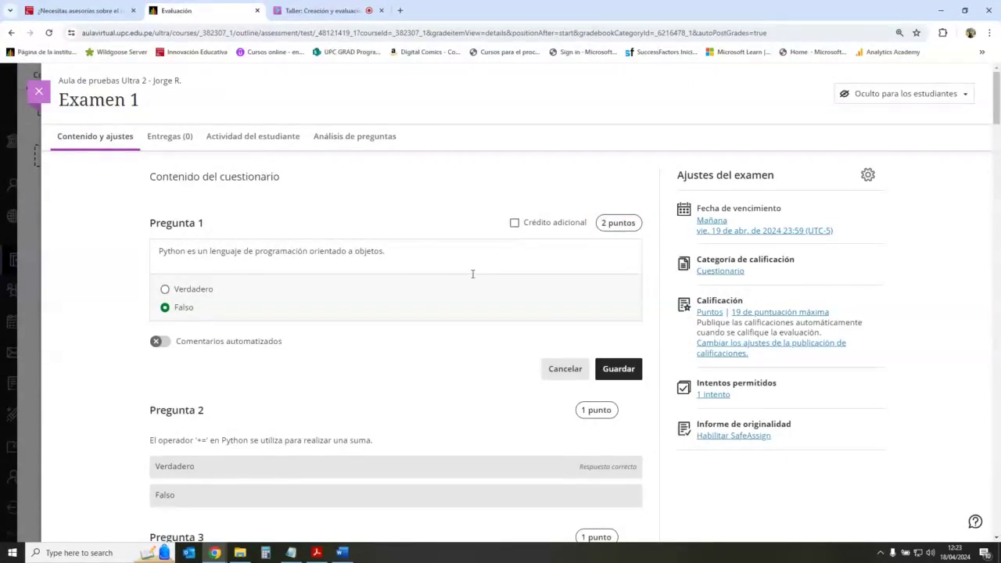
click(613, 368)
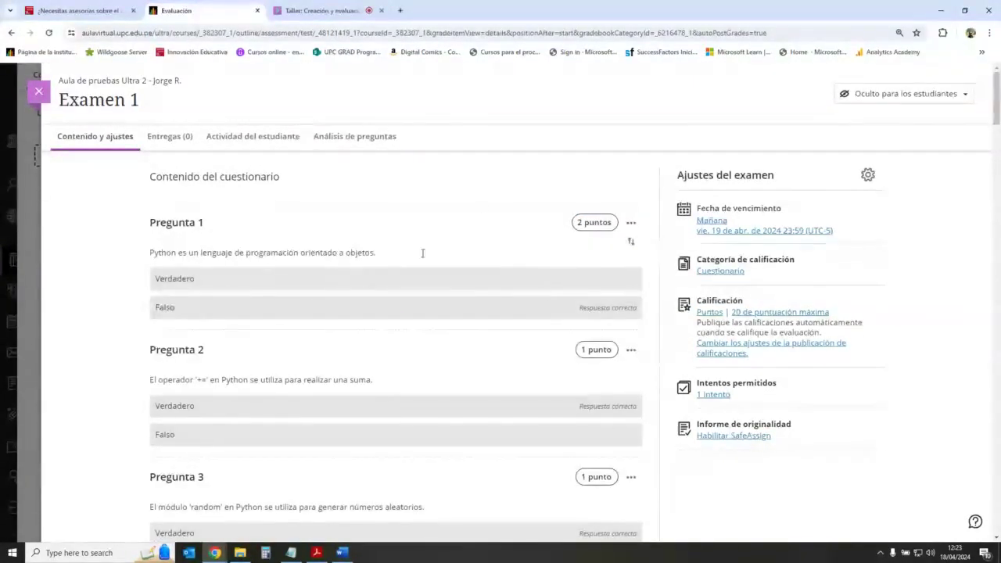
Delete the essay question on C++ type guarantees and the multiple-choice question on the programming paradigms C++ supports.
scroll(440, 306, down, 10)
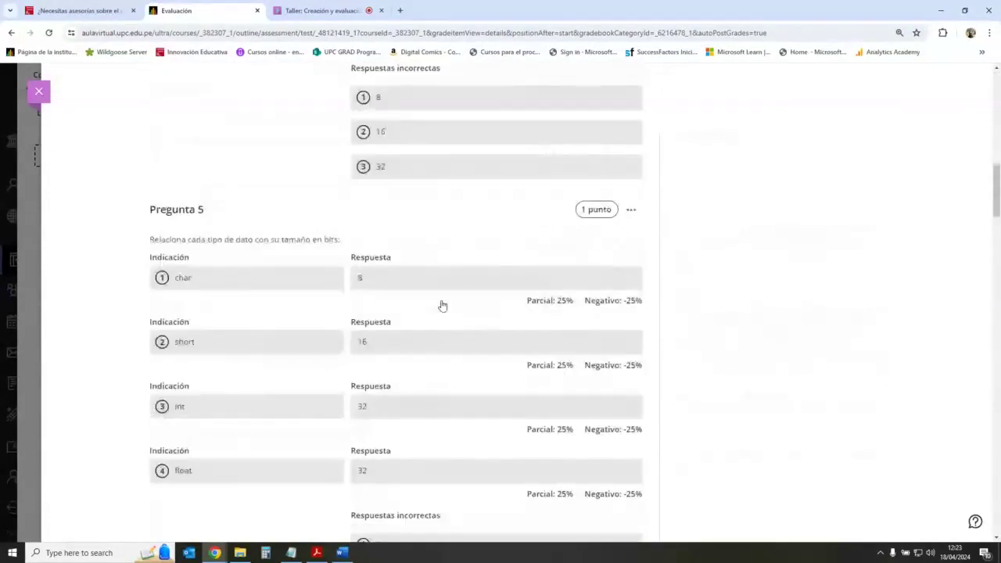
scroll(442, 306, down, 4)
scroll(442, 305, up, 5)
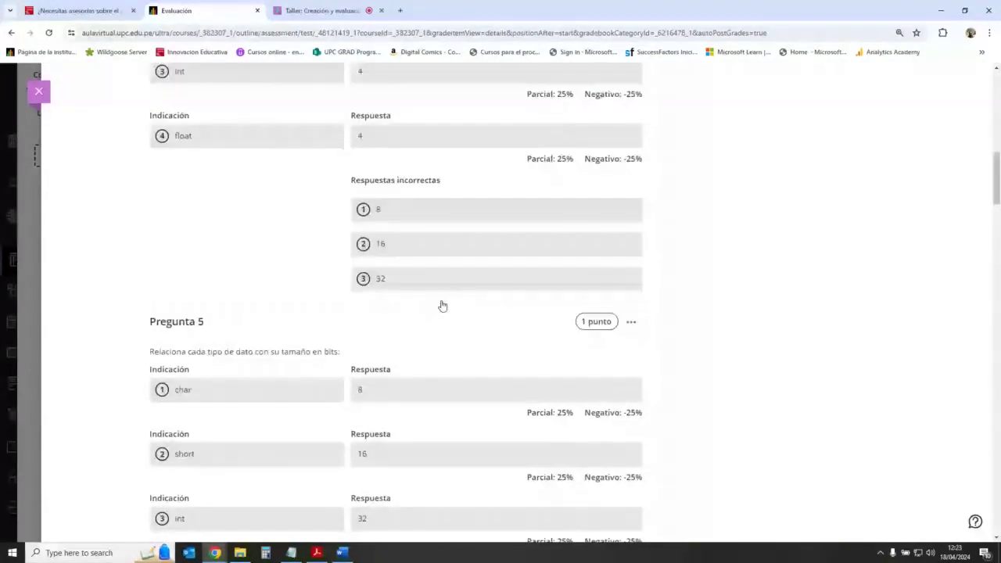
scroll(442, 305, down, 7)
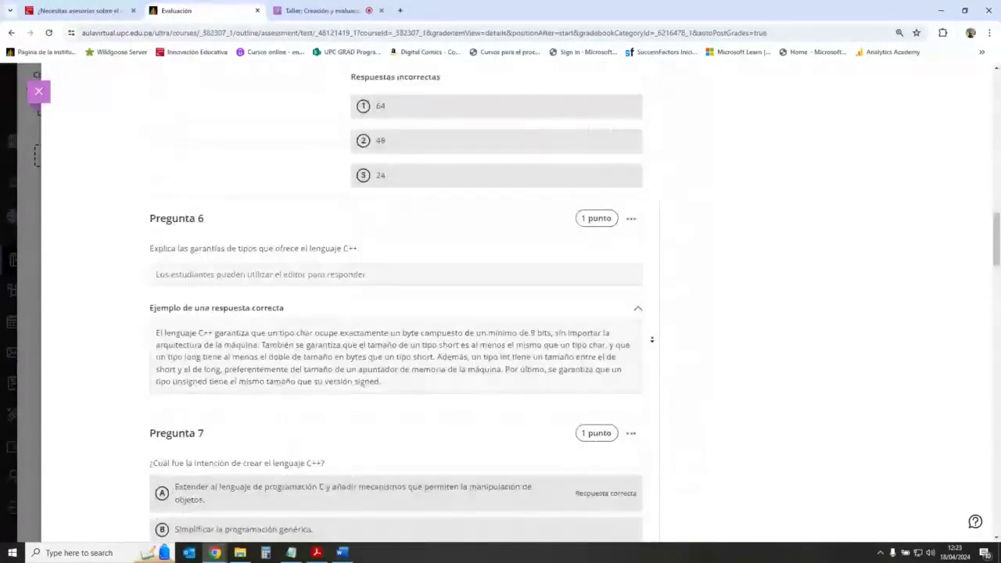
scroll(743, 324, up, 3)
scroll(750, 326, down, 4)
click(632, 138)
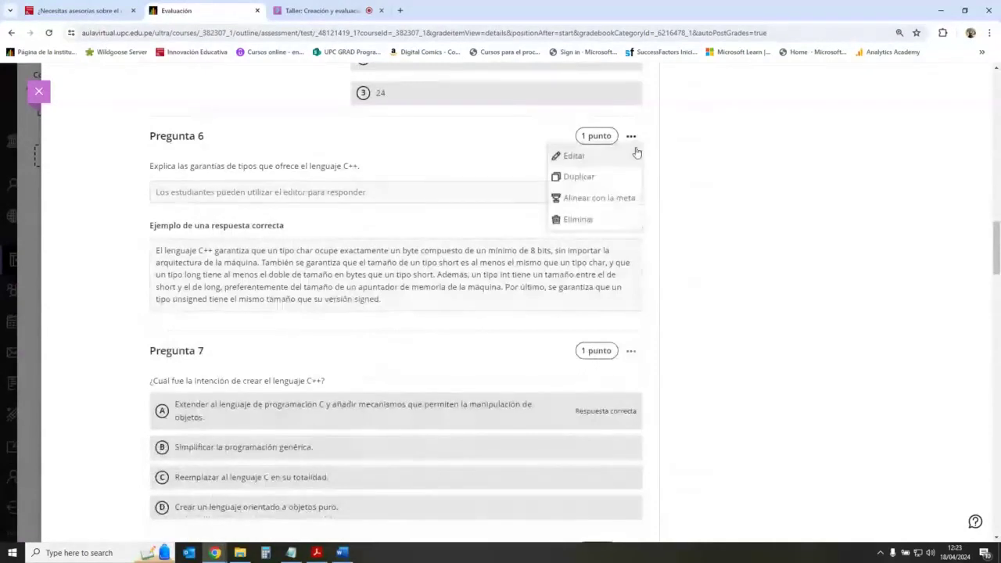
click(594, 221)
click(602, 222)
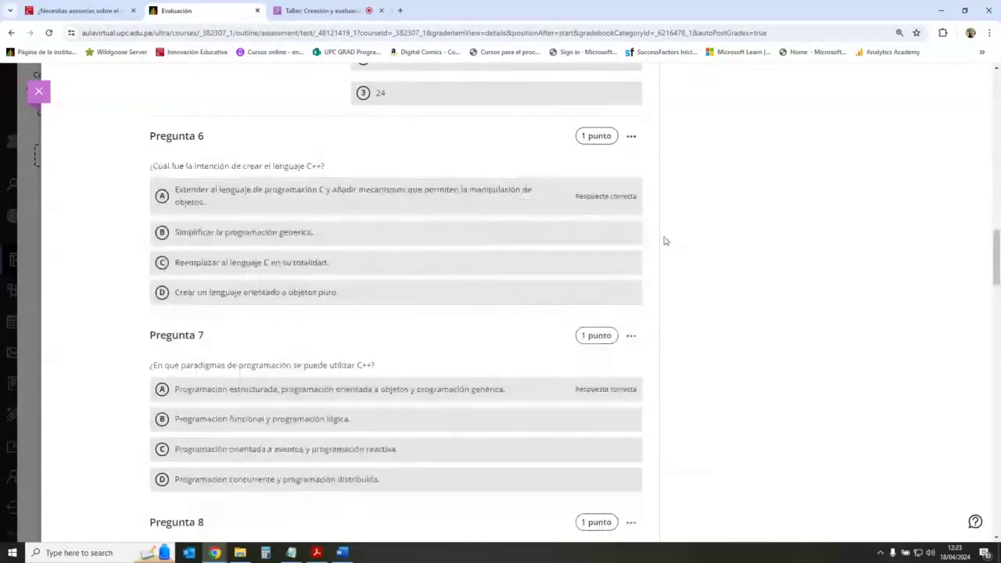
click(631, 336)
click(579, 419)
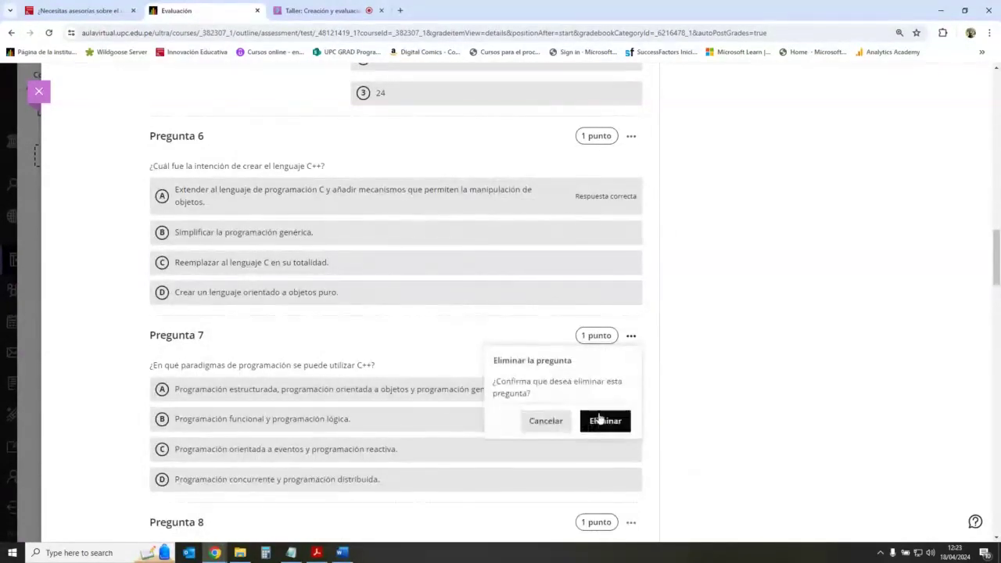
click(600, 420)
Try to set the score of Pregunta 4, the matching question on data type sizes in bytes, to 2 points.
scroll(826, 311, up, 12)
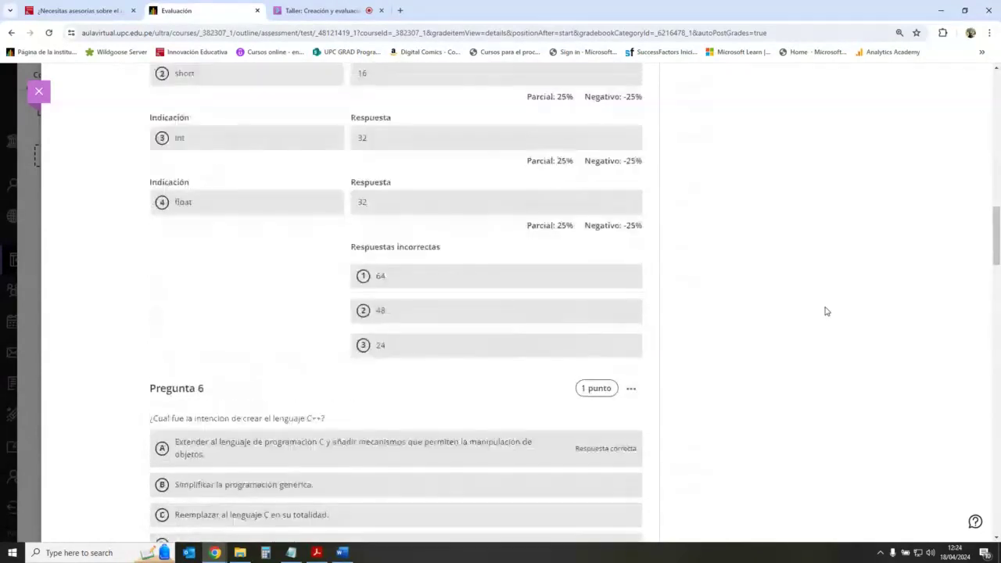
scroll(826, 312, up, 7)
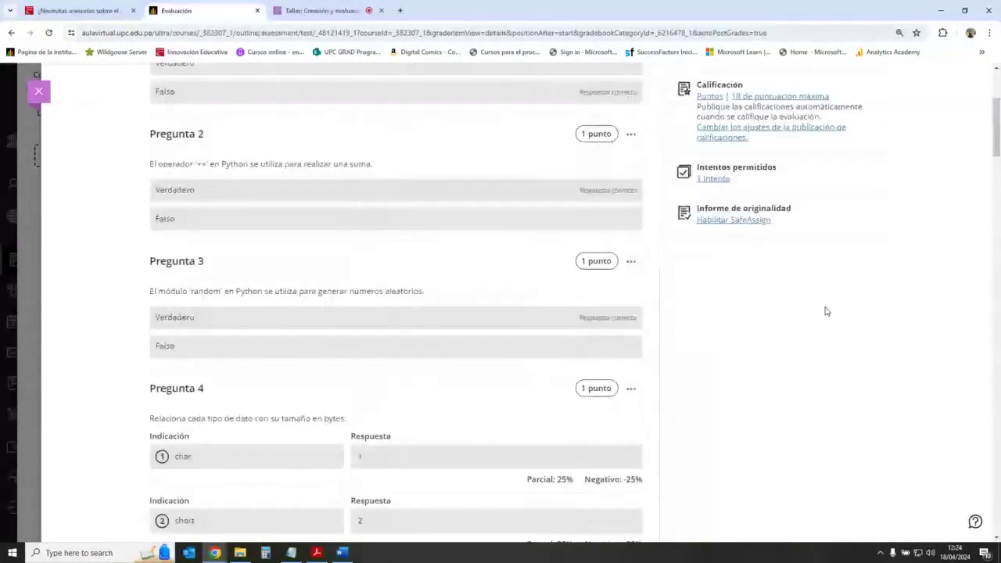
scroll(826, 311, down, 6)
scroll(632, 249, up, 1)
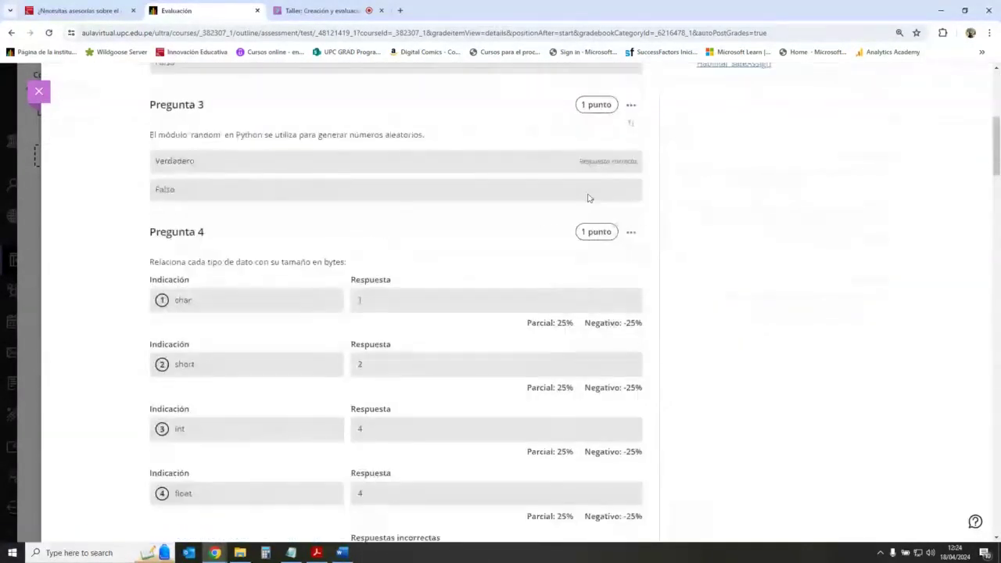
click(588, 236)
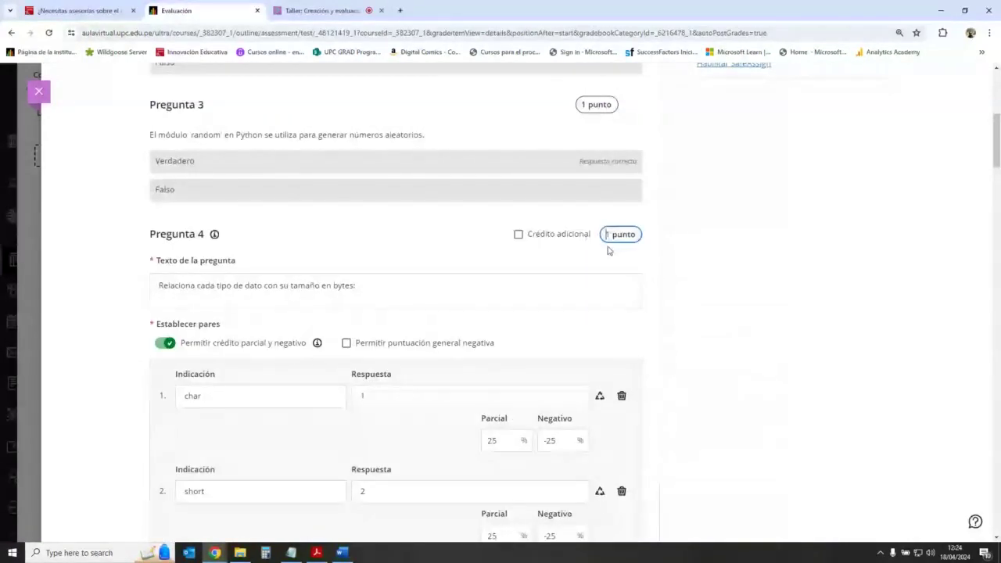
text(2)
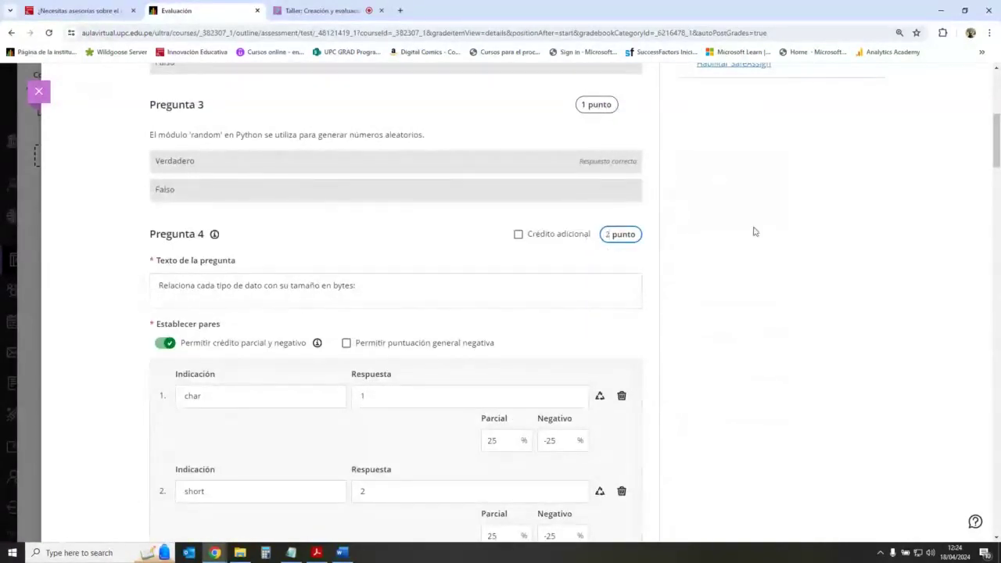
scroll(628, 266, down, 6)
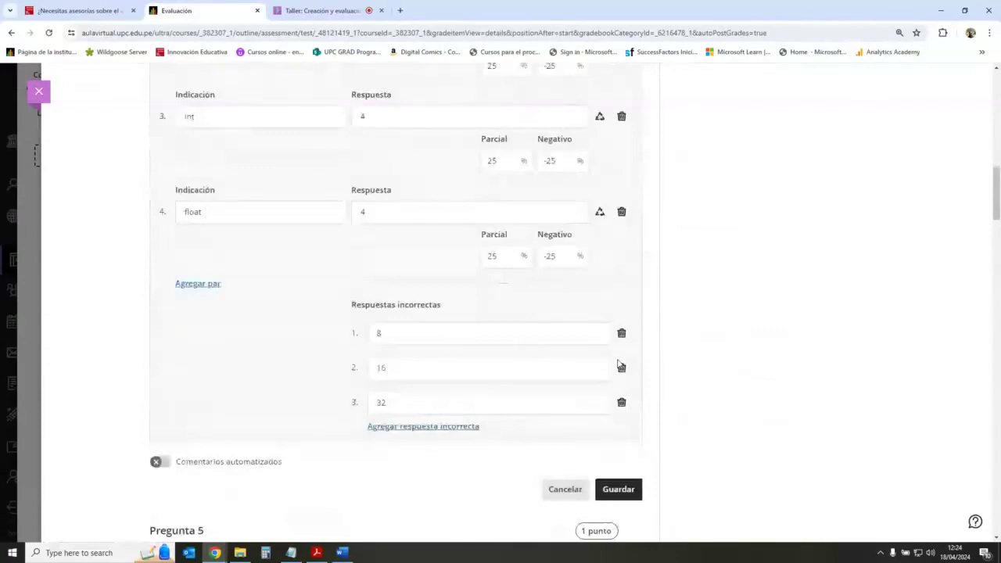
scroll(618, 365, down, 2)
click(614, 335)
click(600, 356)
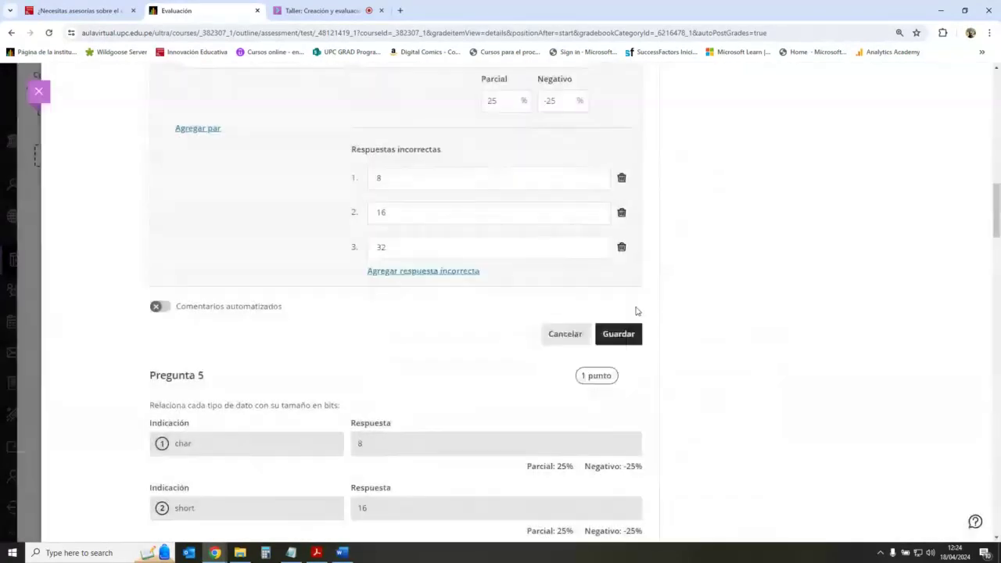
click(626, 336)
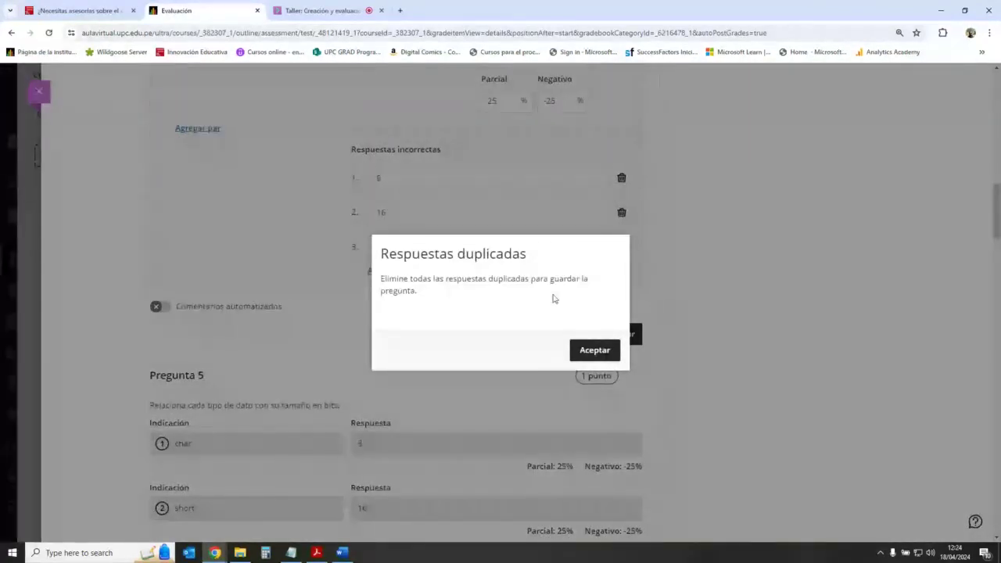
click(597, 350)
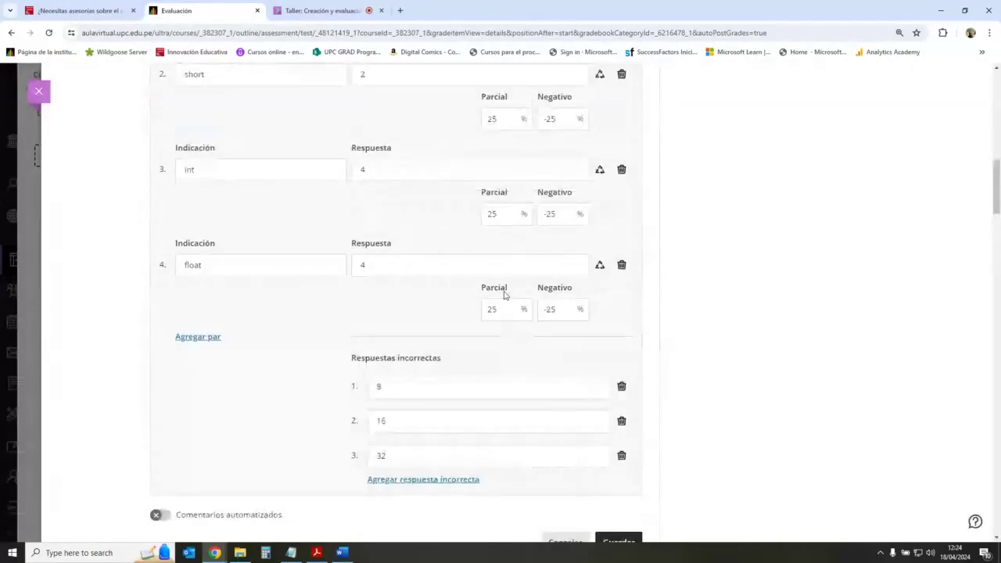
scroll(502, 290, up, 3)
scroll(583, 257, up, 3)
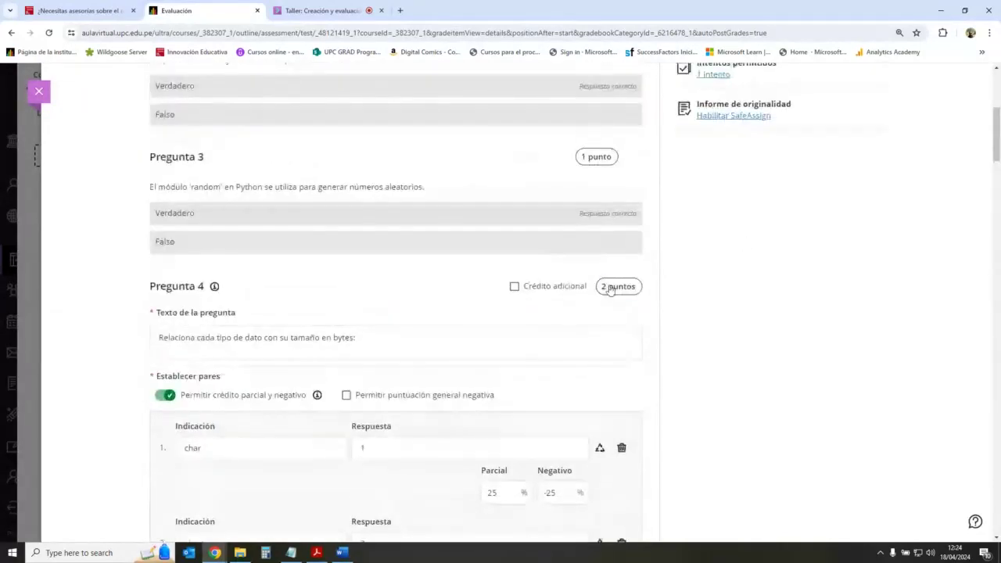
scroll(595, 406, down, 2)
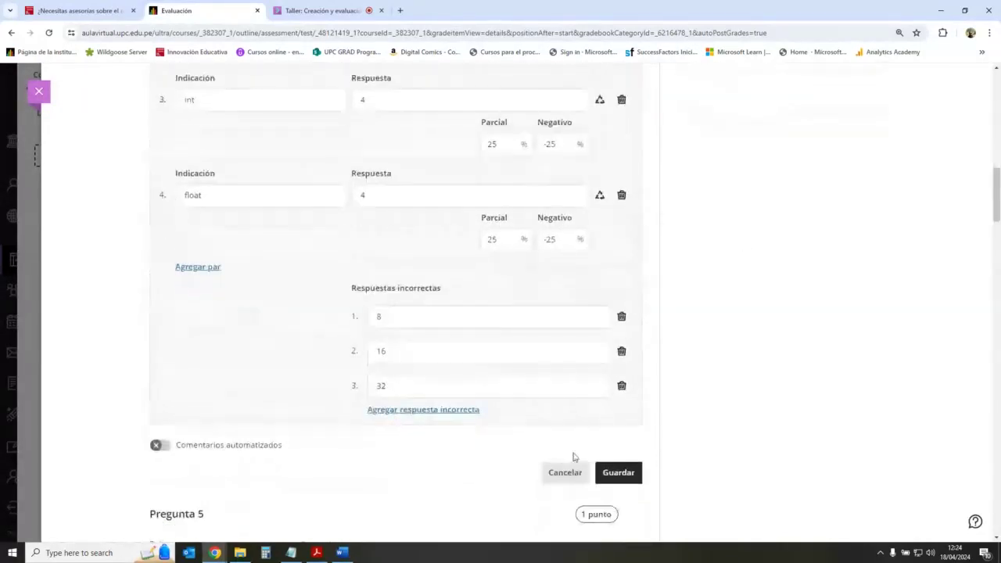
click(618, 438)
Set the score of Pregunta 3, about Python's 'random' module, to 2 points and save the question.
scroll(683, 302, up, 9)
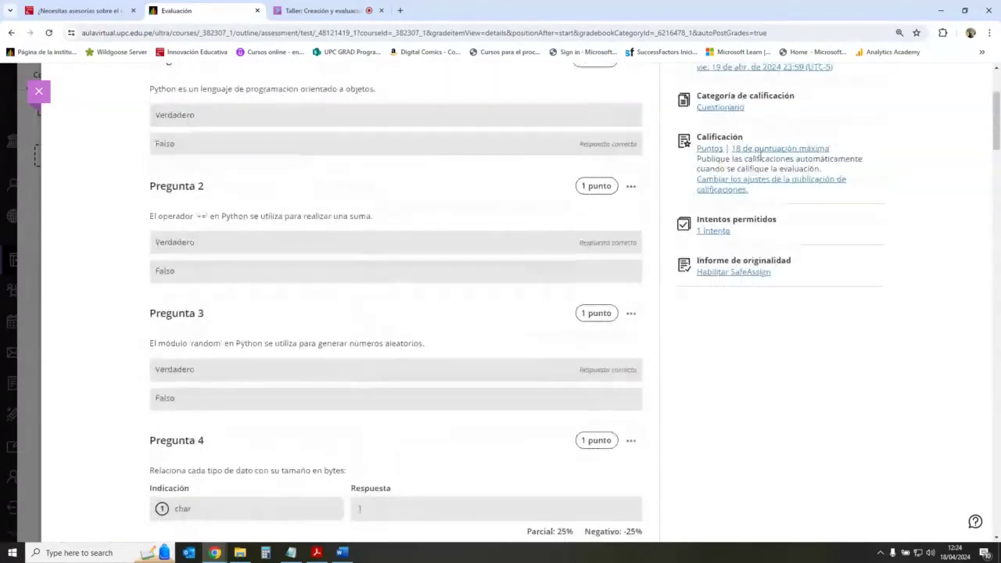
click(605, 316)
double_click(607, 313)
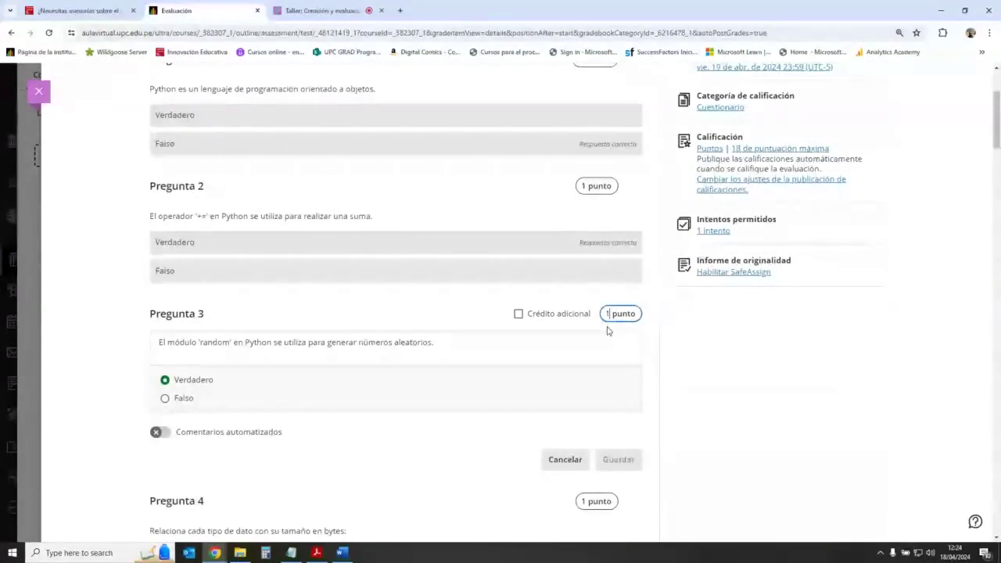
text(2)
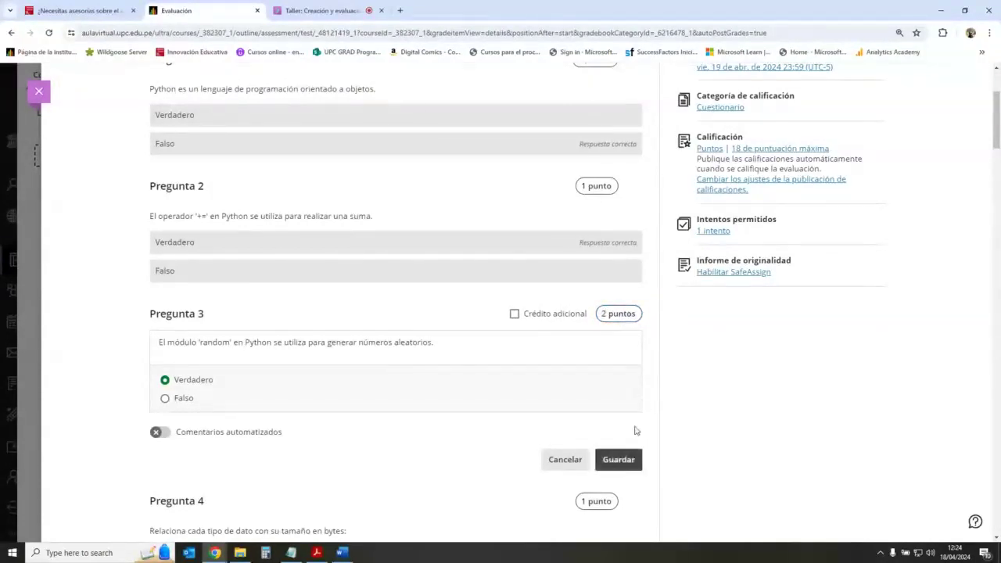
click(617, 459)
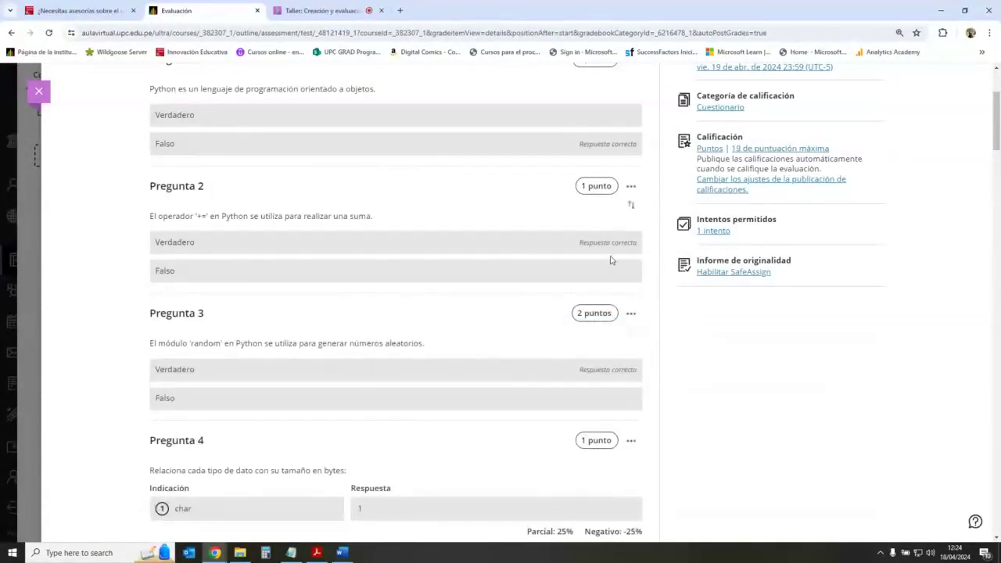
click(631, 191)
click(588, 208)
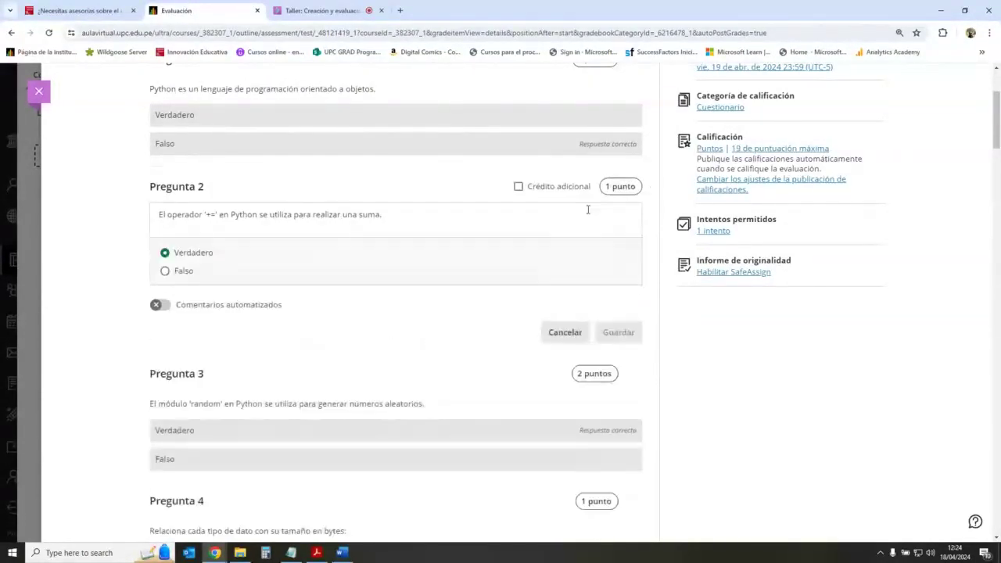
click(567, 333)
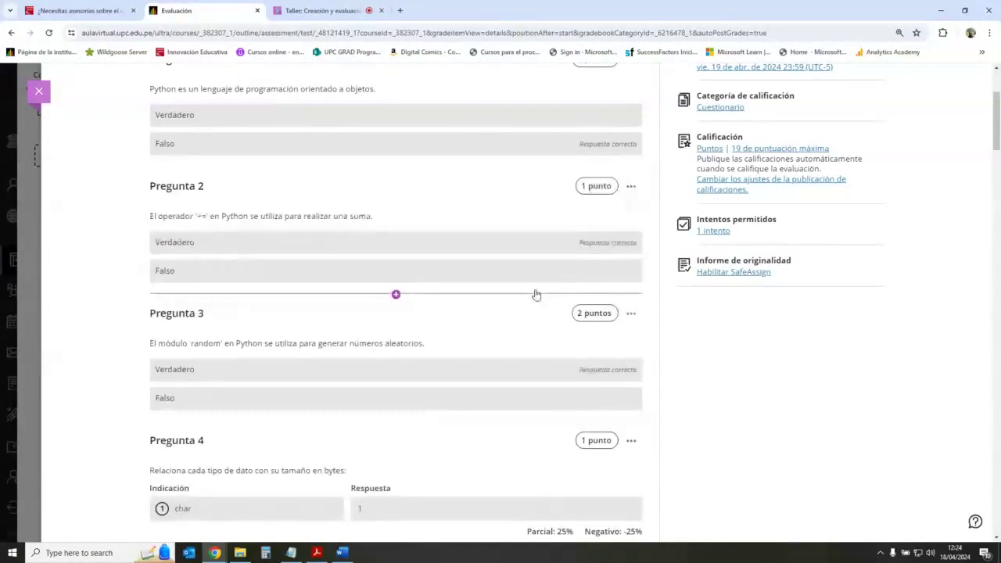
Set the score of Pregunta 2, about Python's '+=' operator, to 2 points and save the question.
scroll(534, 292, down, 4)
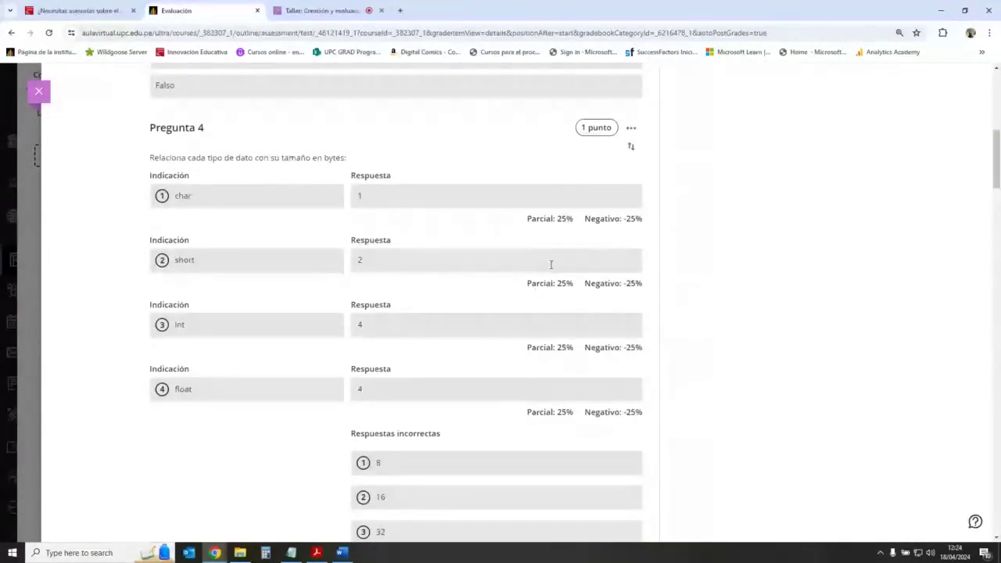
scroll(466, 291, up, 2)
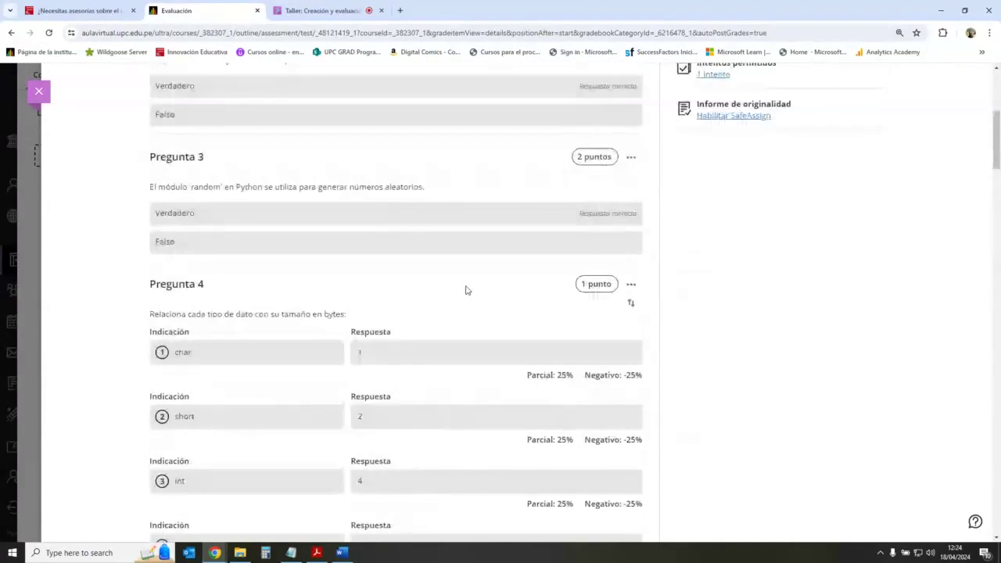
scroll(466, 291, down, 2)
scroll(466, 290, up, 3)
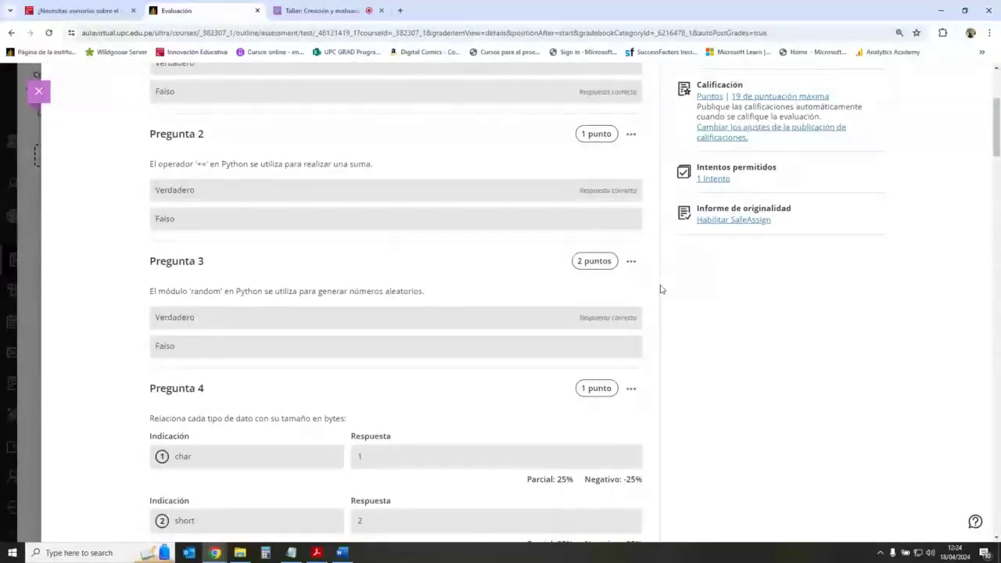
scroll(660, 288, up, 2)
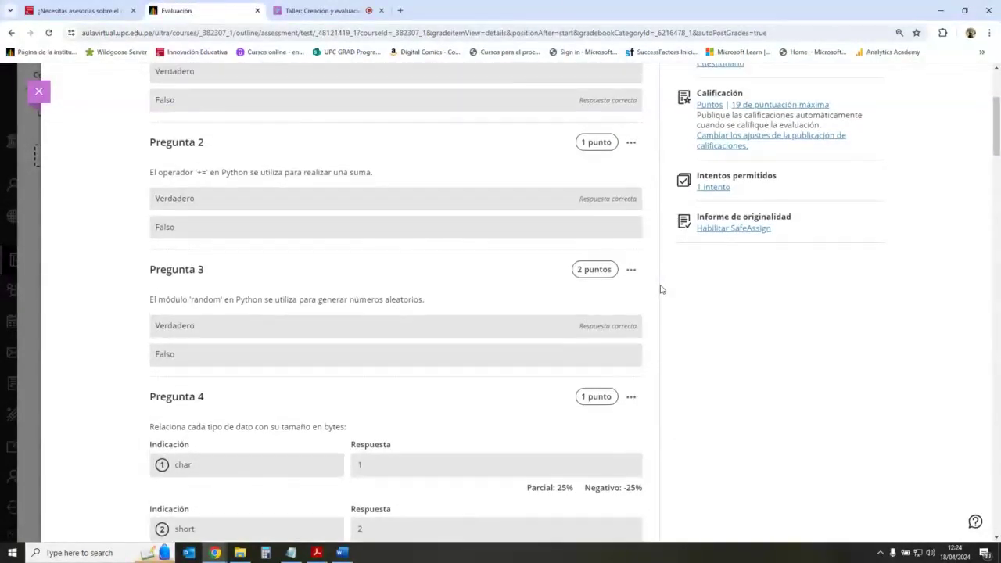
click(631, 238)
click(574, 258)
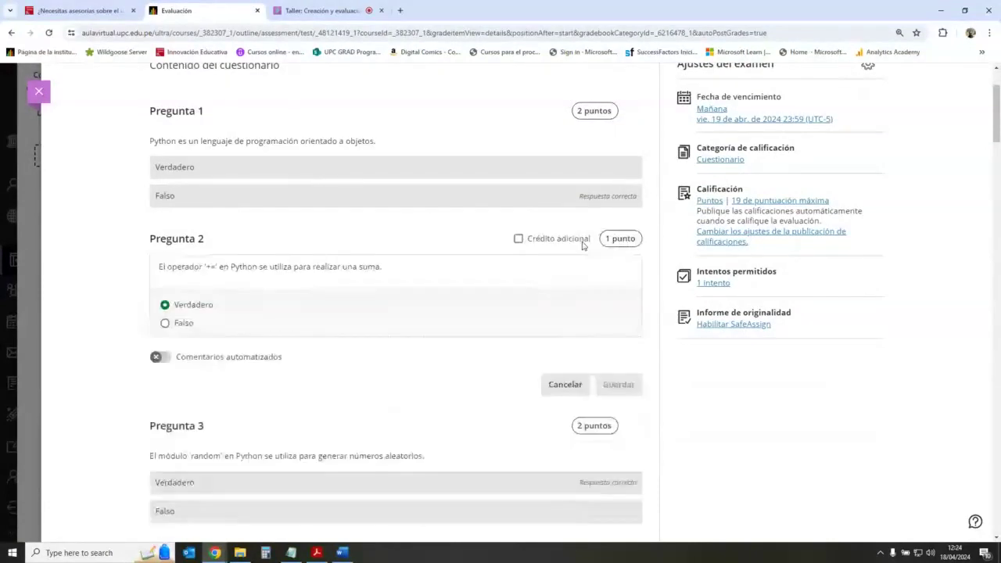
click(608, 238)
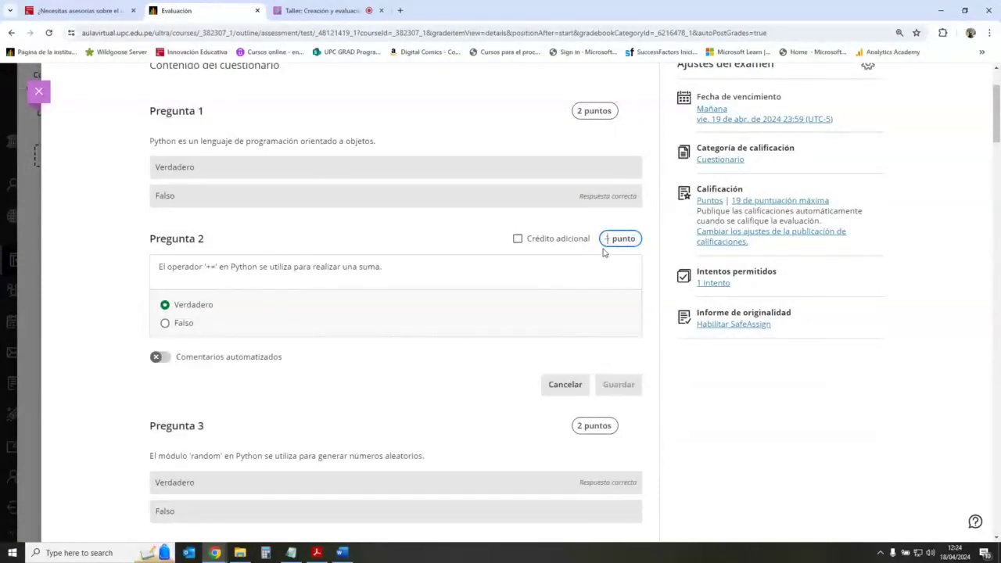
text(2)
click(448, 368)
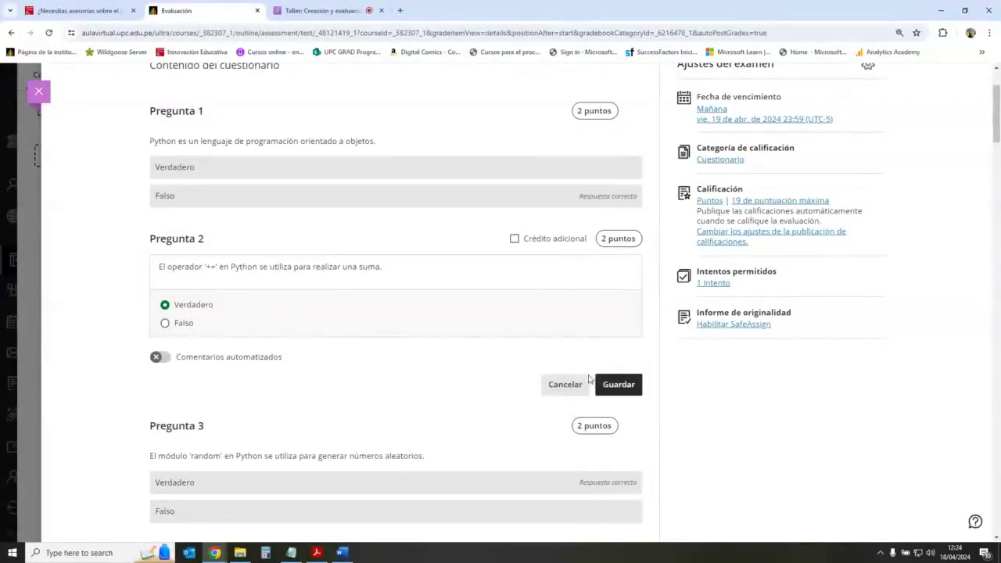
click(621, 384)
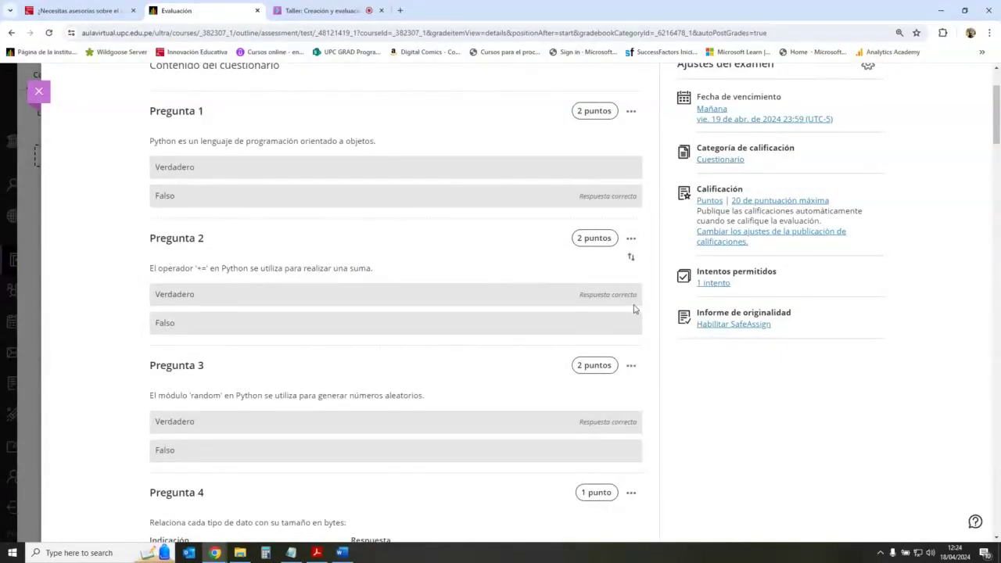
Review the exam's questions from first to last and check the maximum score in the exam settings summary.
scroll(634, 309, up, 2)
scroll(634, 309, down, 7)
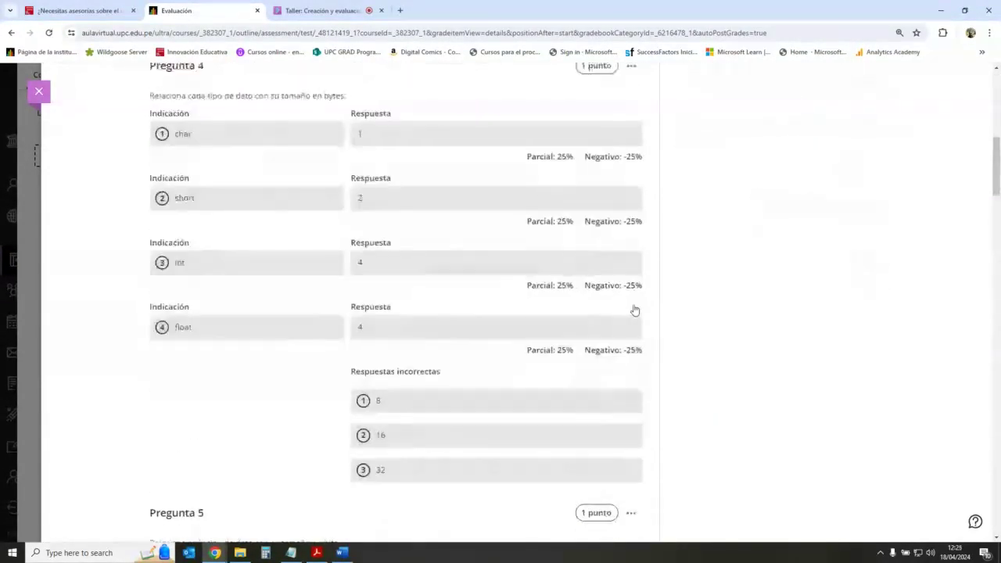
scroll(634, 311, down, 6)
scroll(997, 266, down, 2)
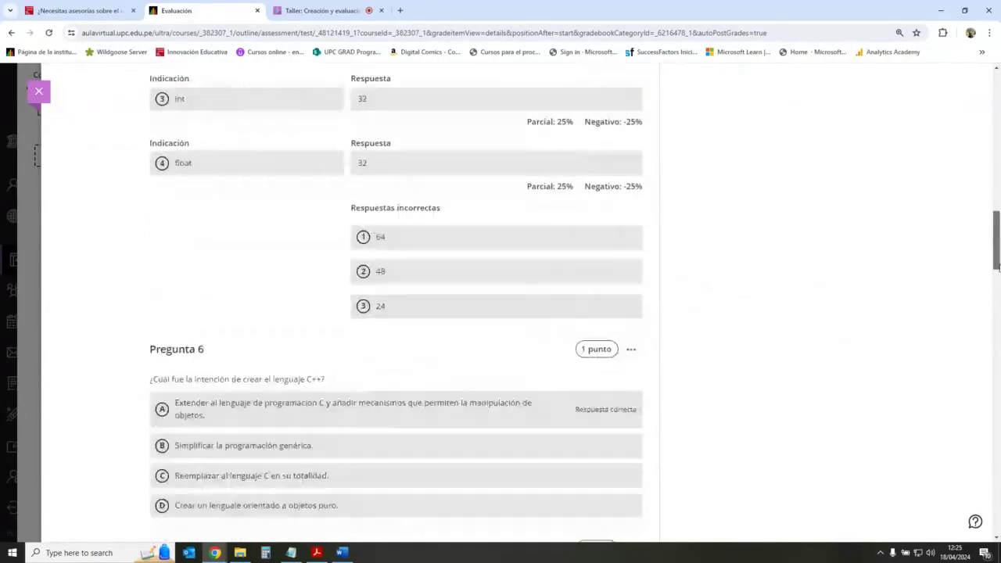
drag(997, 266, 984, 94)
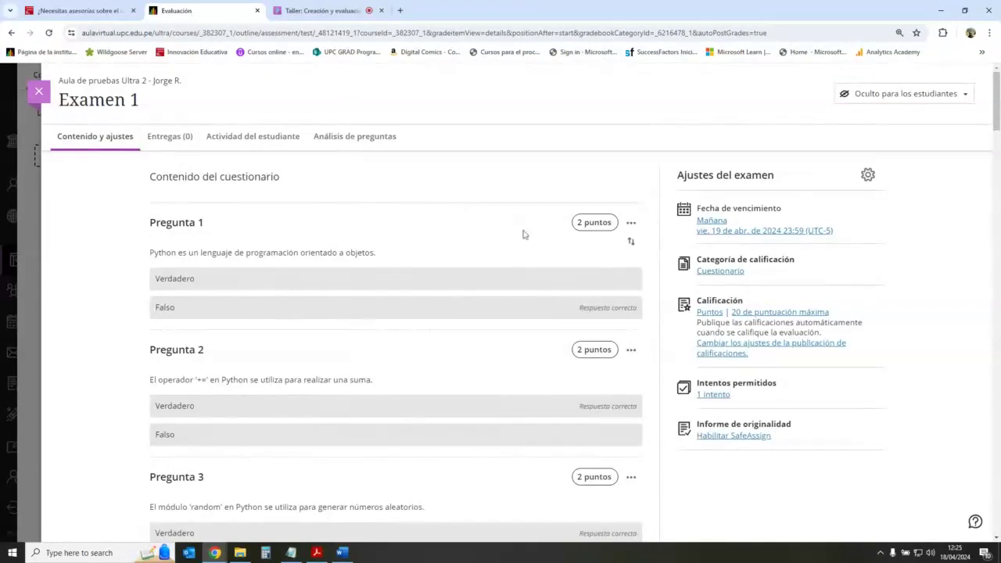
mouse_move(997, 117)
mouse_down()
mouse_move(997, 508)
mouse_move(997, 110)
mouse_up()
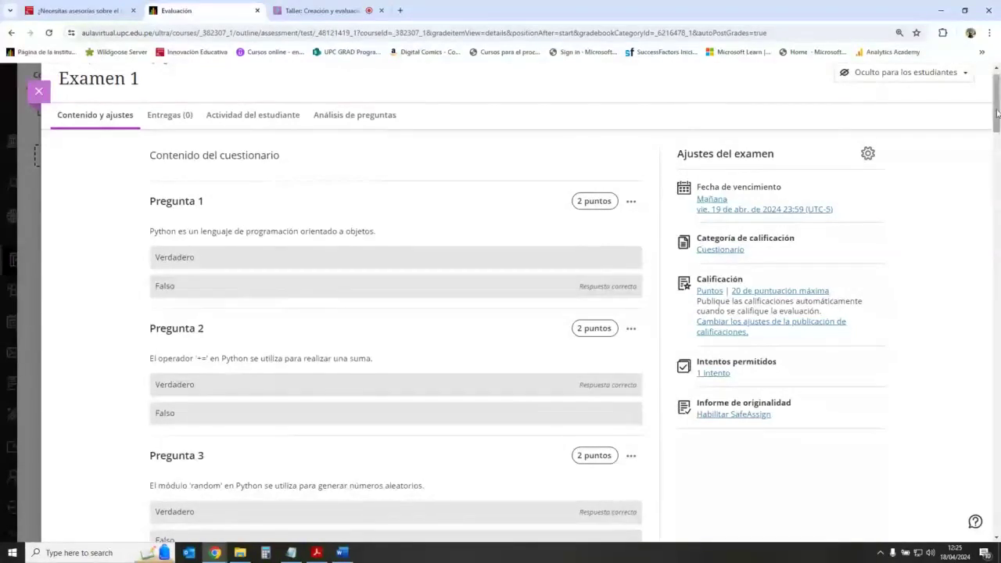
mouse_move(997, 110)
mouse_down()
mouse_move(998, 183)
mouse_move(998, 106)
mouse_up()
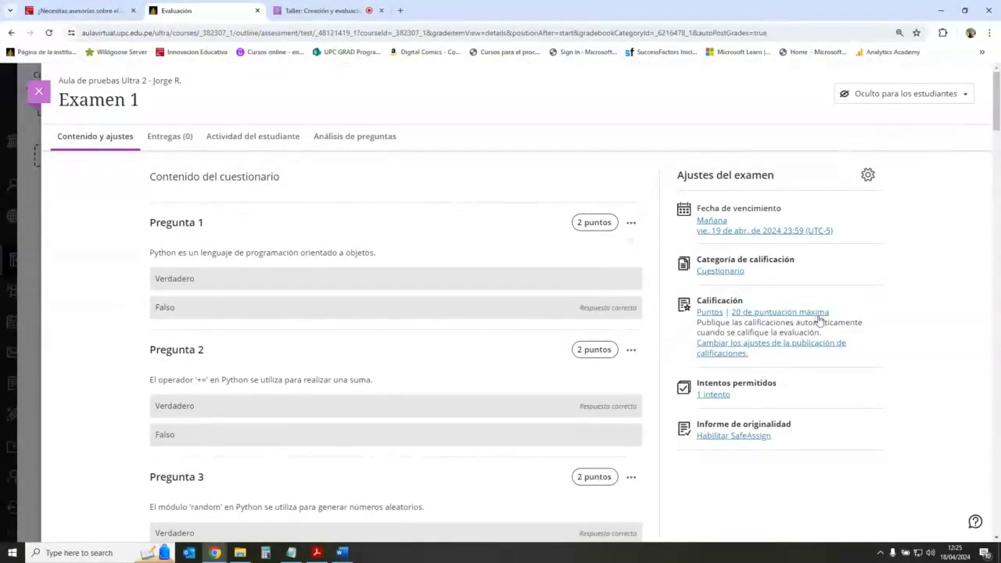
drag(835, 313, 731, 313)
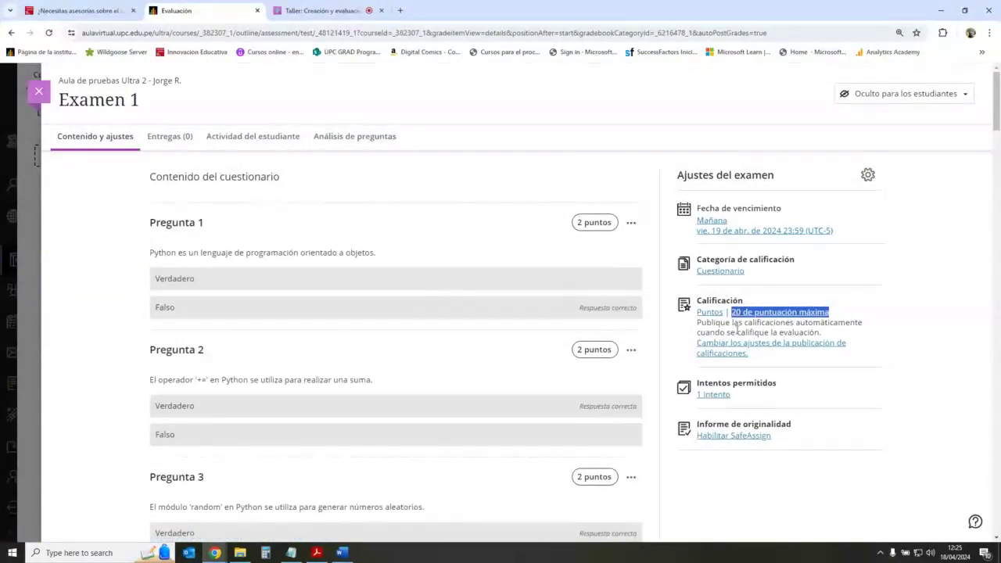
click(94, 237)
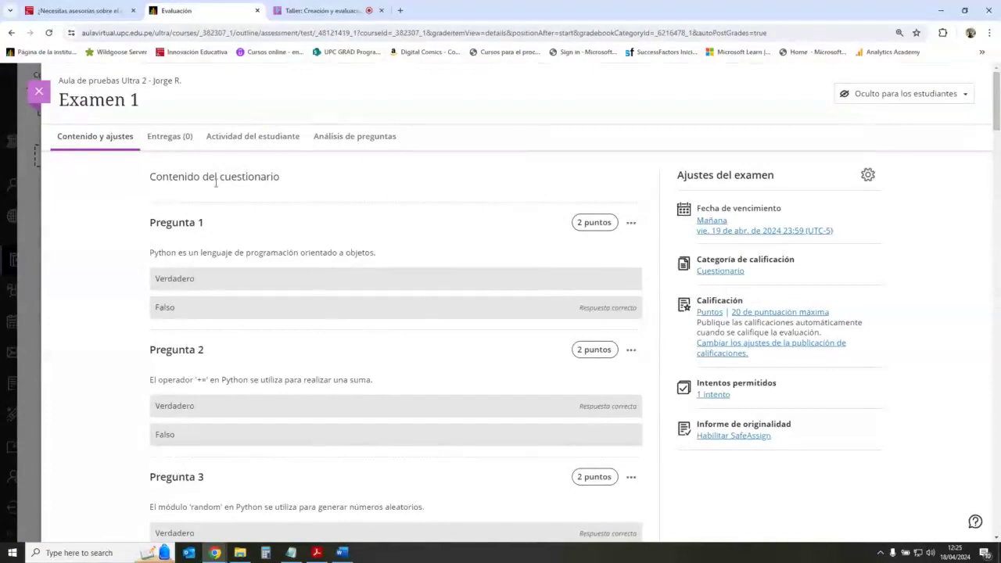
drag(159, 223, 190, 223)
drag(998, 117, 998, 536)
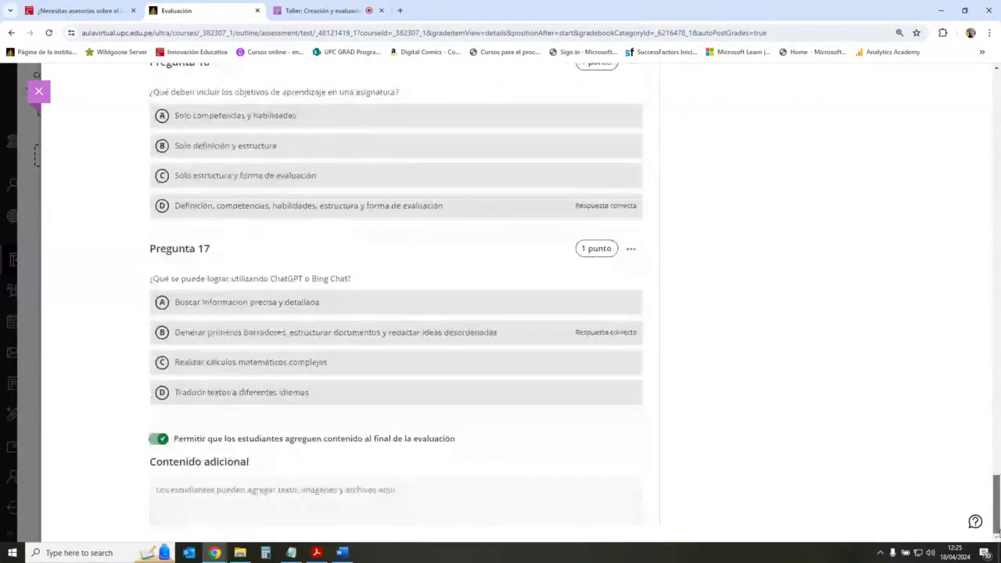
drag(166, 248, 211, 248)
click(705, 306)
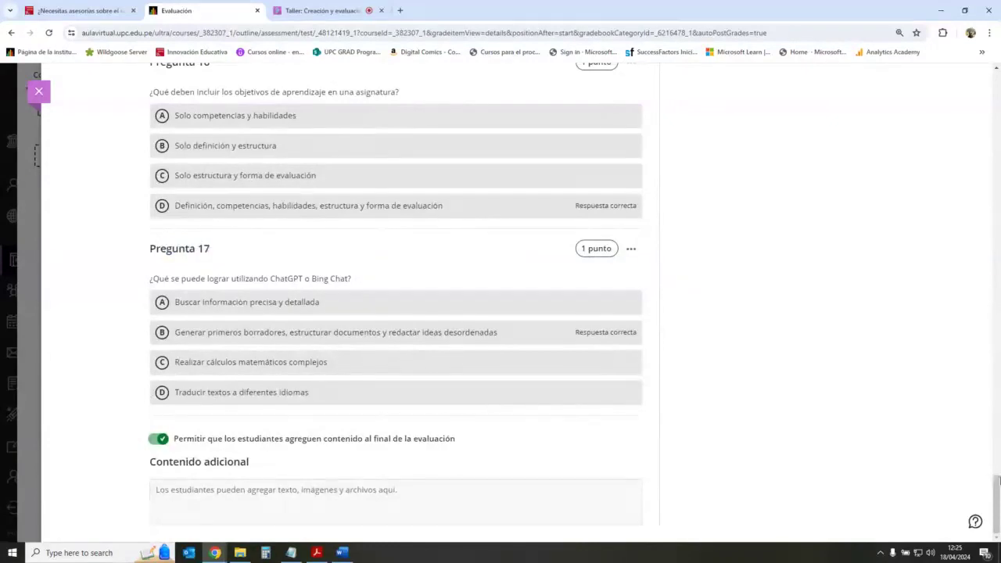
drag(997, 505, 984, 111)
scroll(840, 179, up, 3)
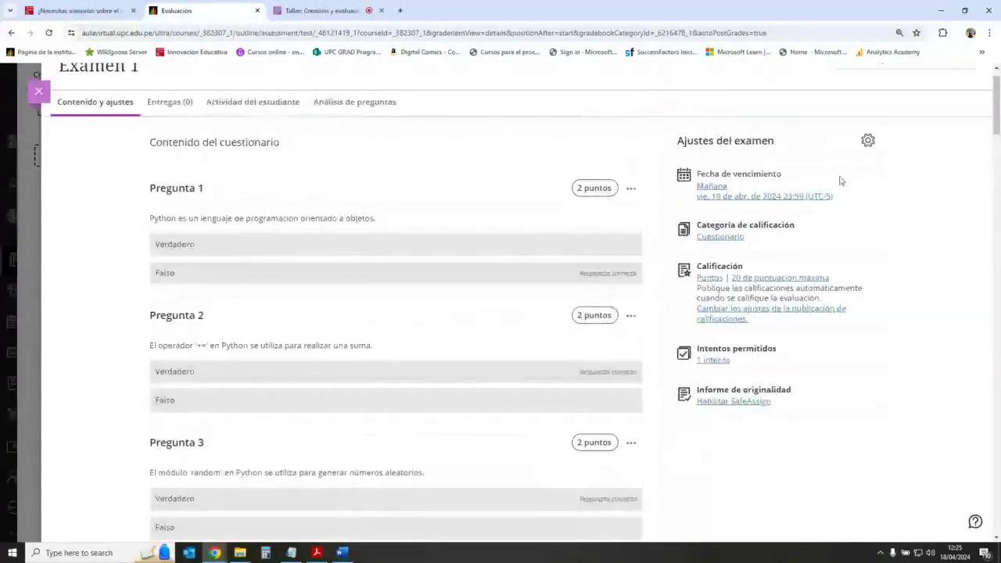
Set the score of Pregunta 1, about Python being object-oriented, to 3 points and save the question.
scroll(630, 263, down, 2)
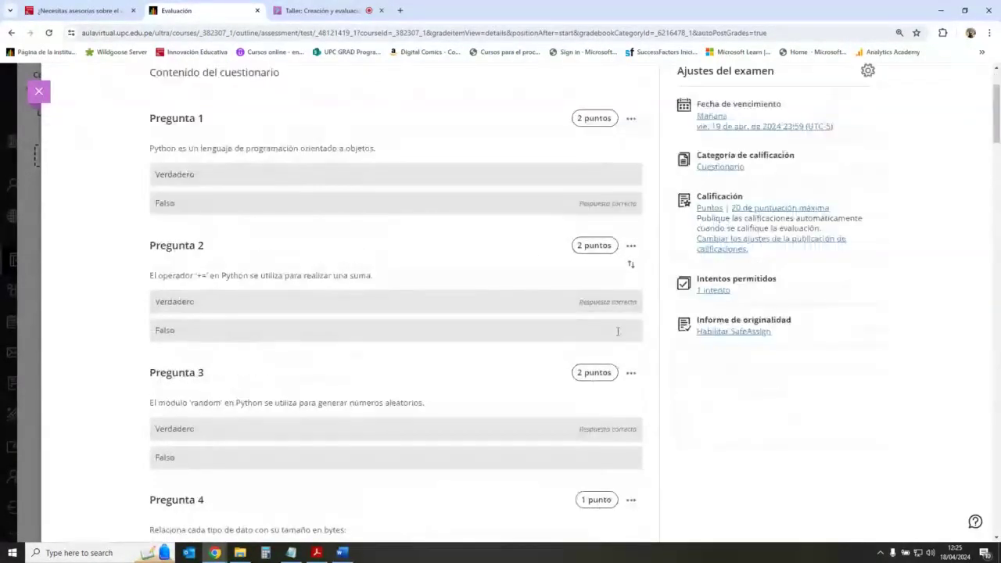
scroll(570, 164, up, 2)
click(577, 223)
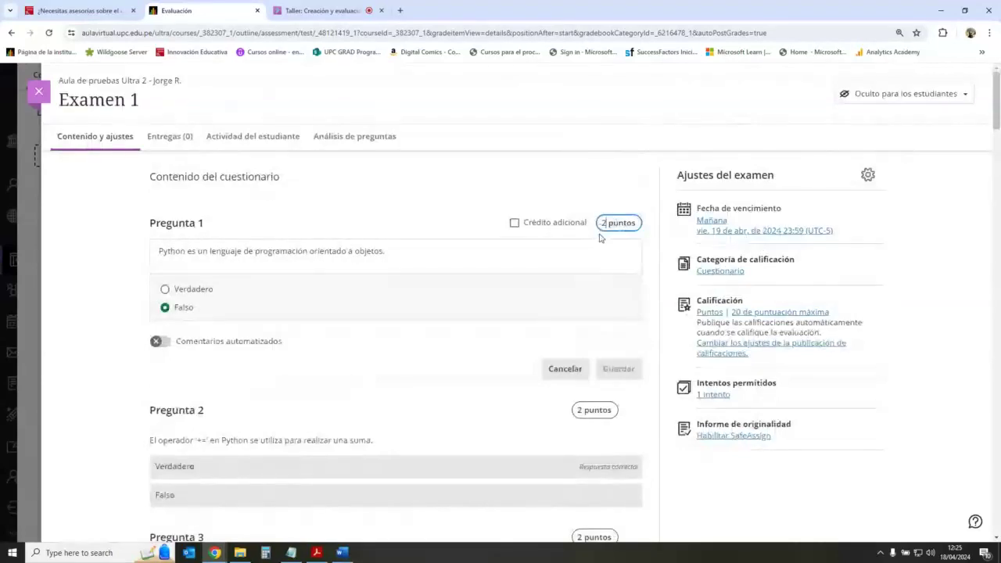
text(3)
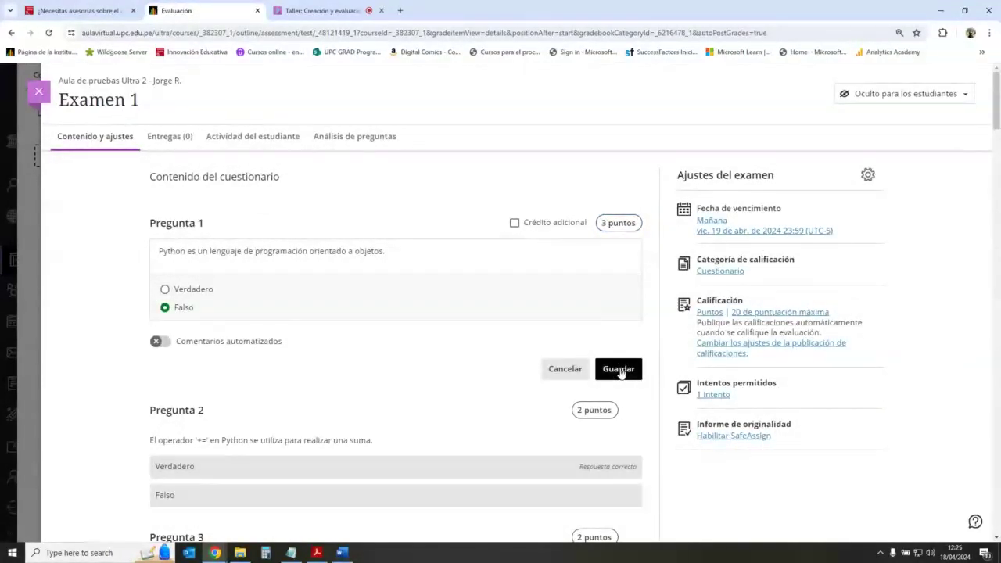
click(617, 370)
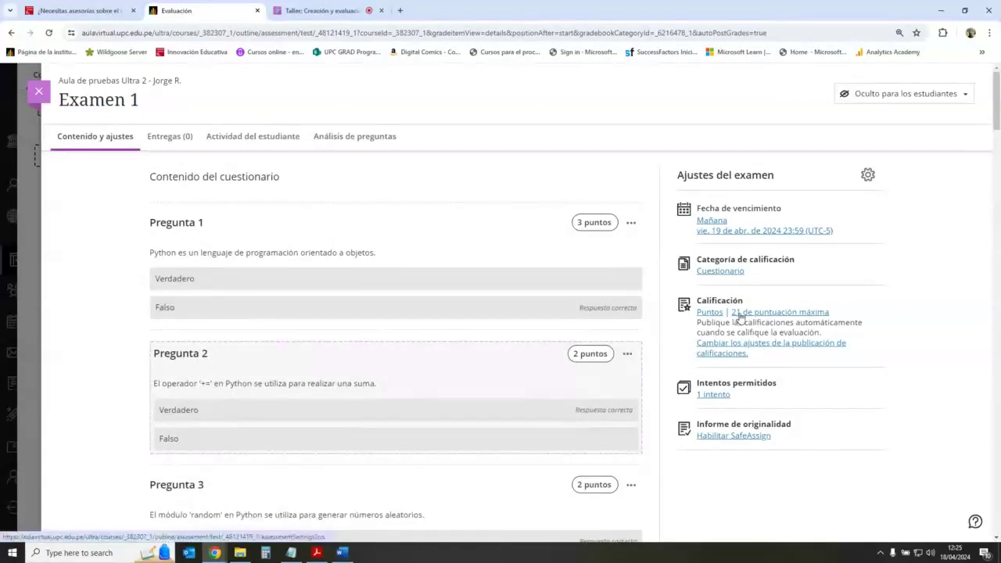
Restore the score of Pregunta 1 to 2 points and save the question.
click(594, 222)
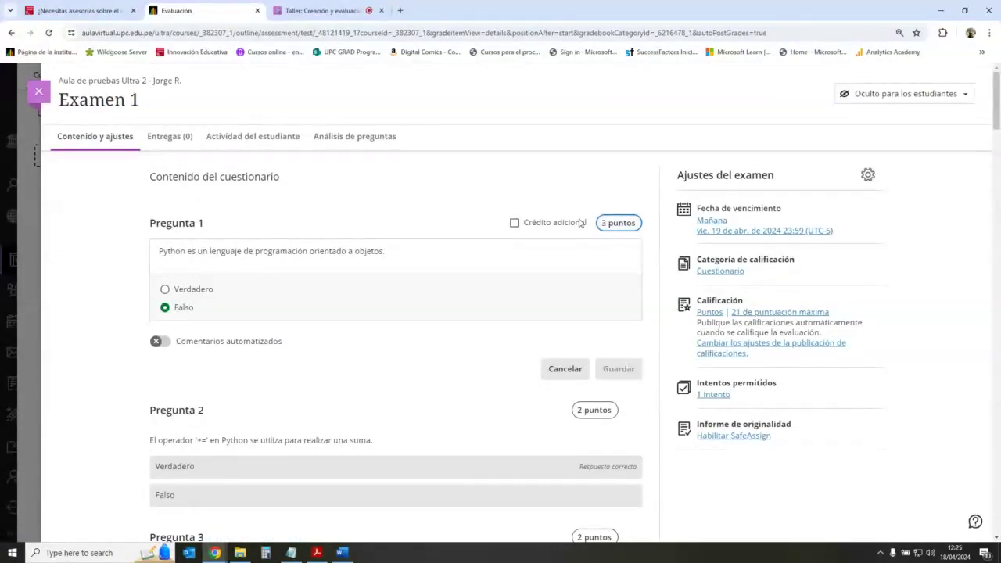
text(2)
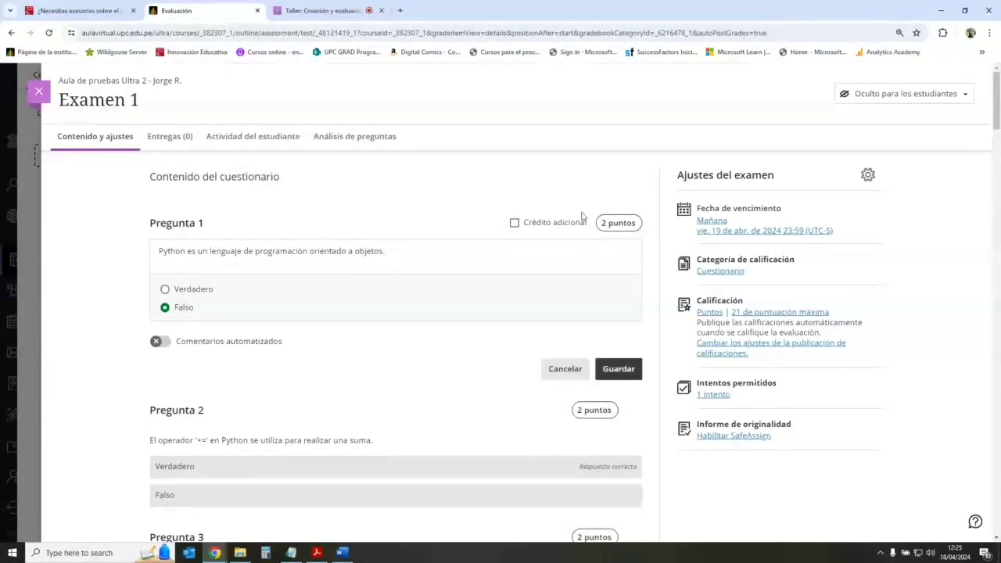
click(618, 371)
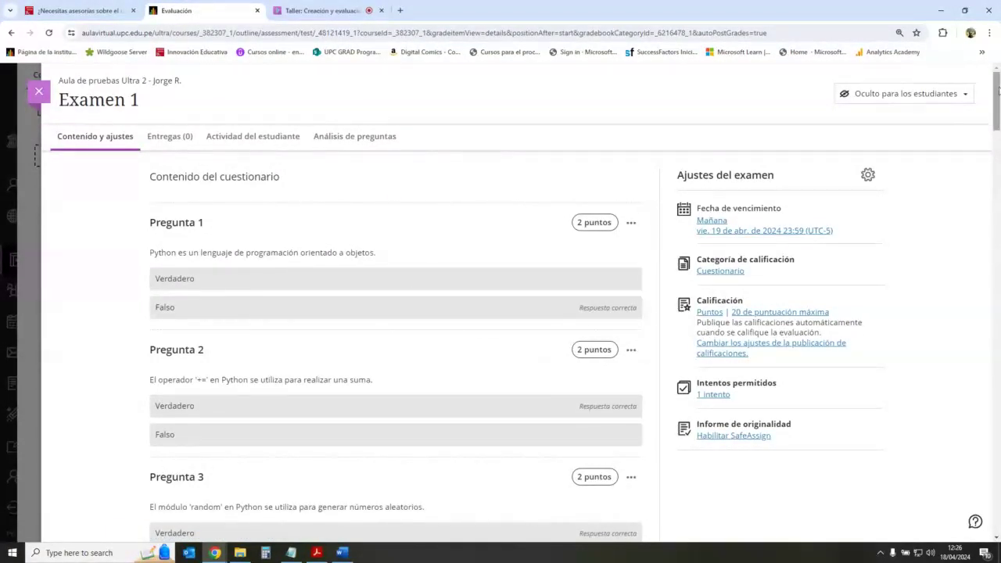
mouse_move(998, 90)
mouse_down()
mouse_move(997, 485)
mouse_move(998, 104)
mouse_up()
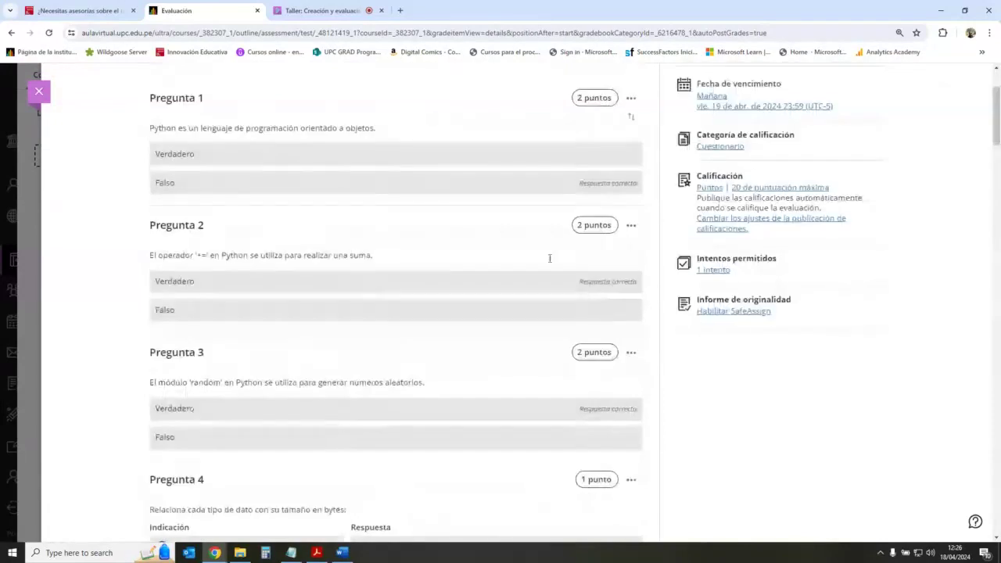
scroll(549, 258, up, 2)
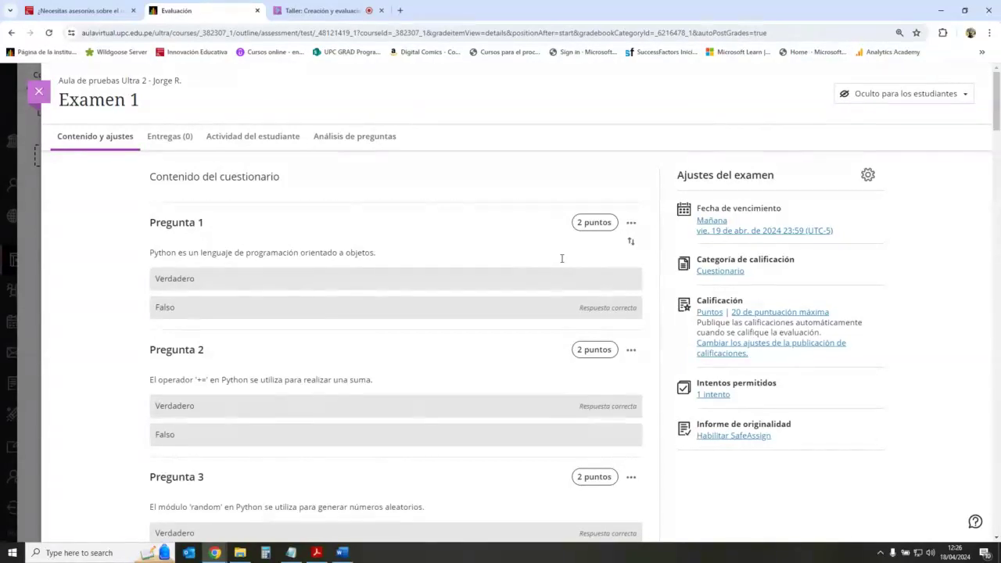
scroll(562, 258, down, 5)
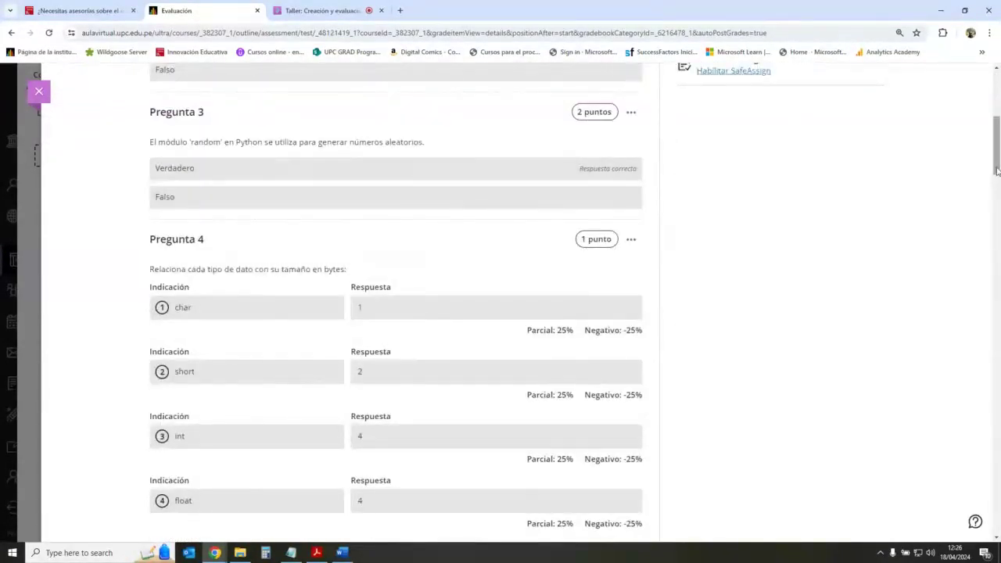
scroll(676, 286, up, 5)
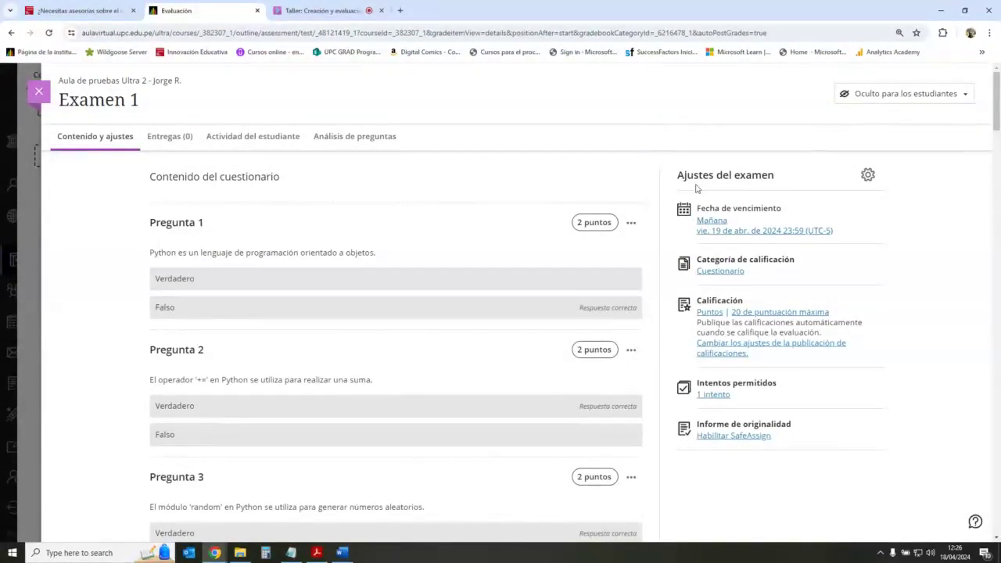
Open the exam settings and set the due date to 28/4/24.
drag(677, 175, 787, 181)
click(788, 182)
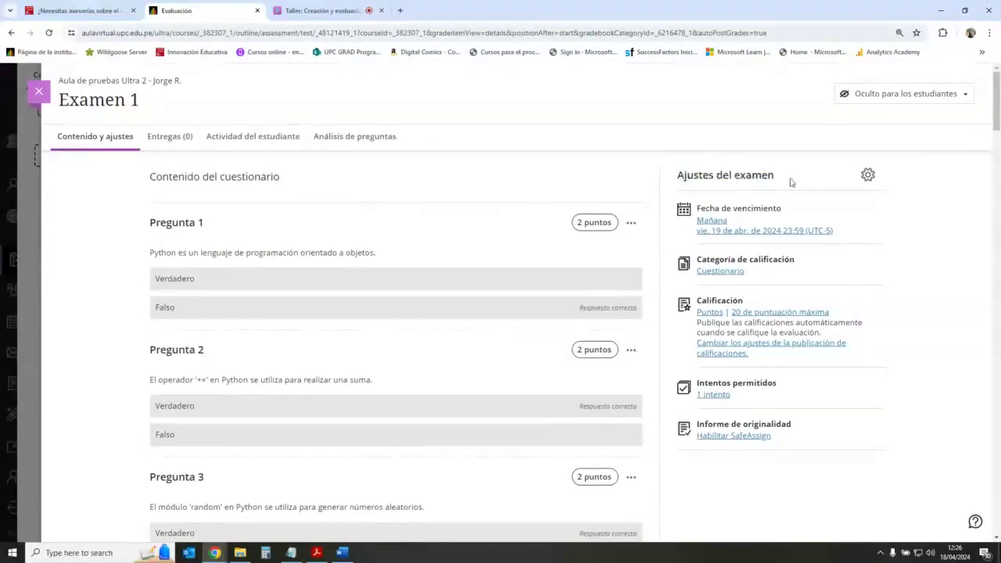
click(867, 176)
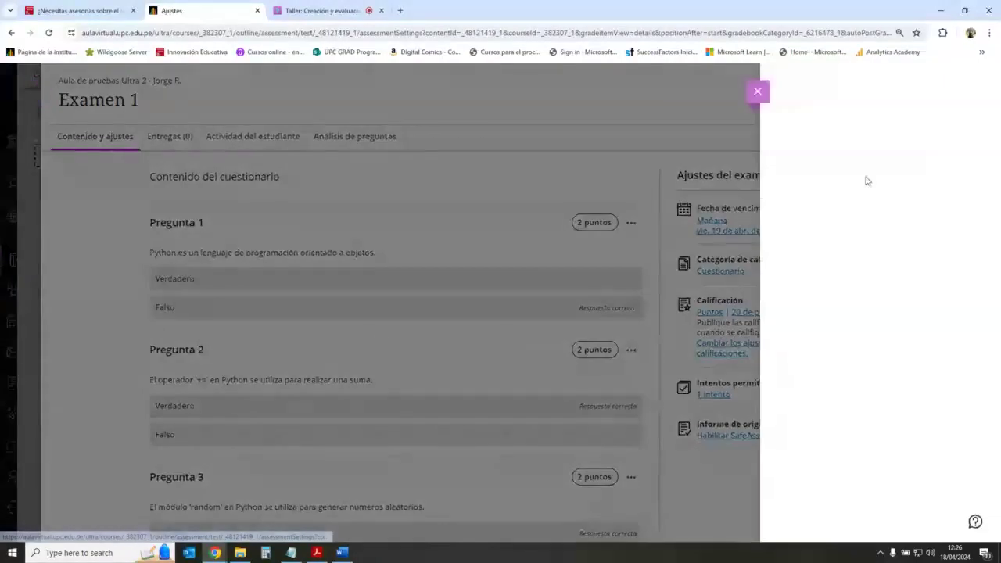
click(863, 194)
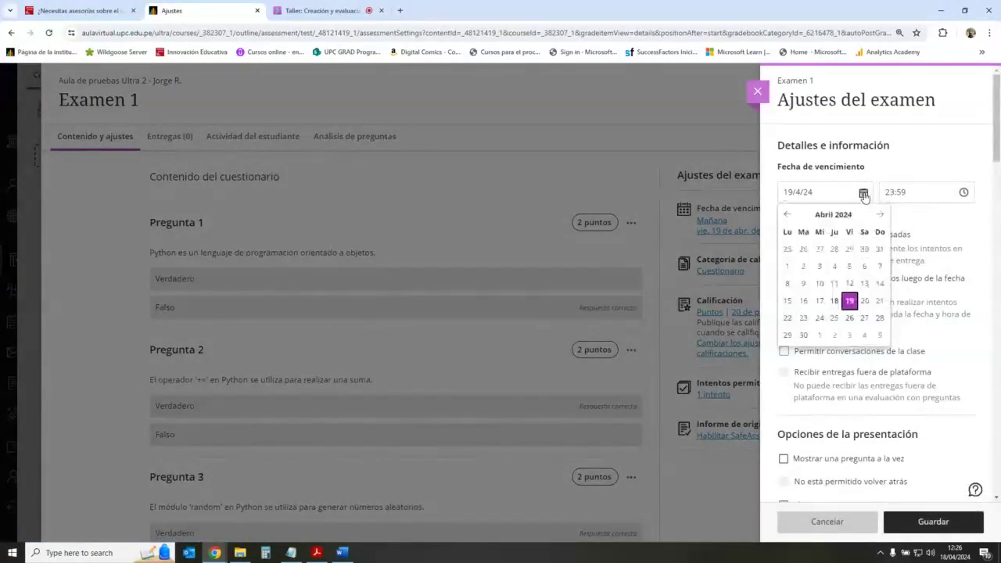
click(880, 318)
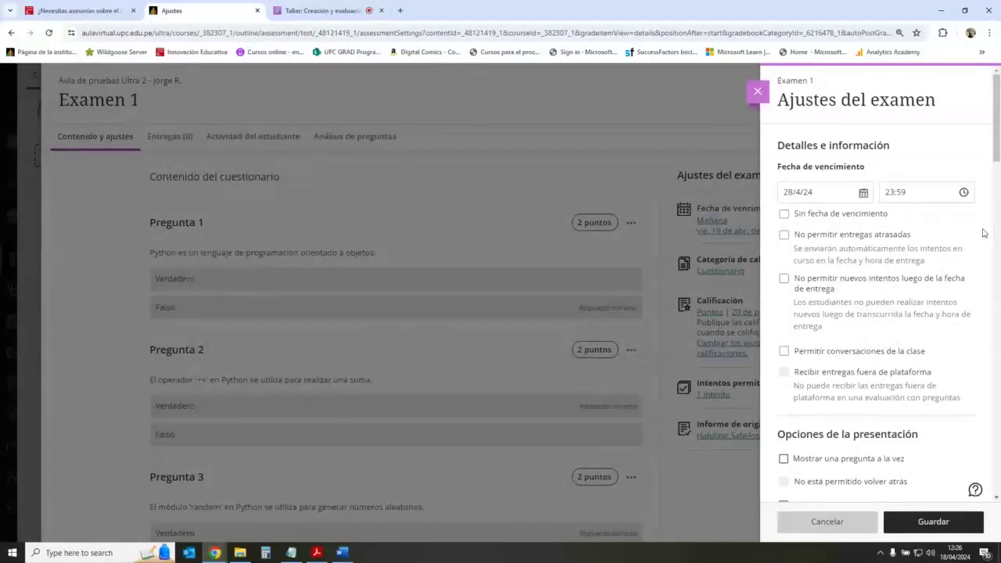
Enable No permitir entregas atrasadas and No permitir nuevos intentos luego de la fecha de entrega for the exam.
drag(782, 164, 854, 167)
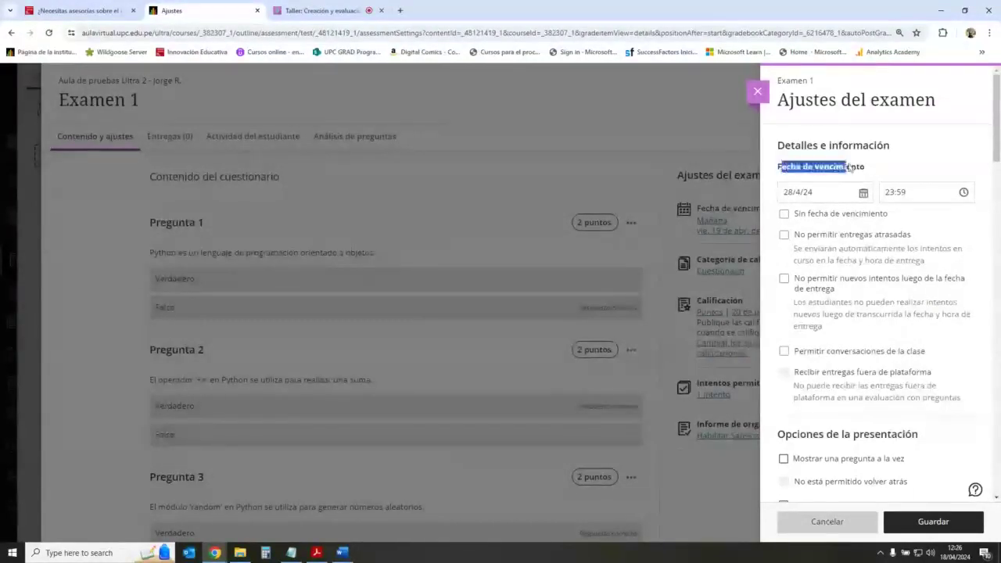
click(891, 174)
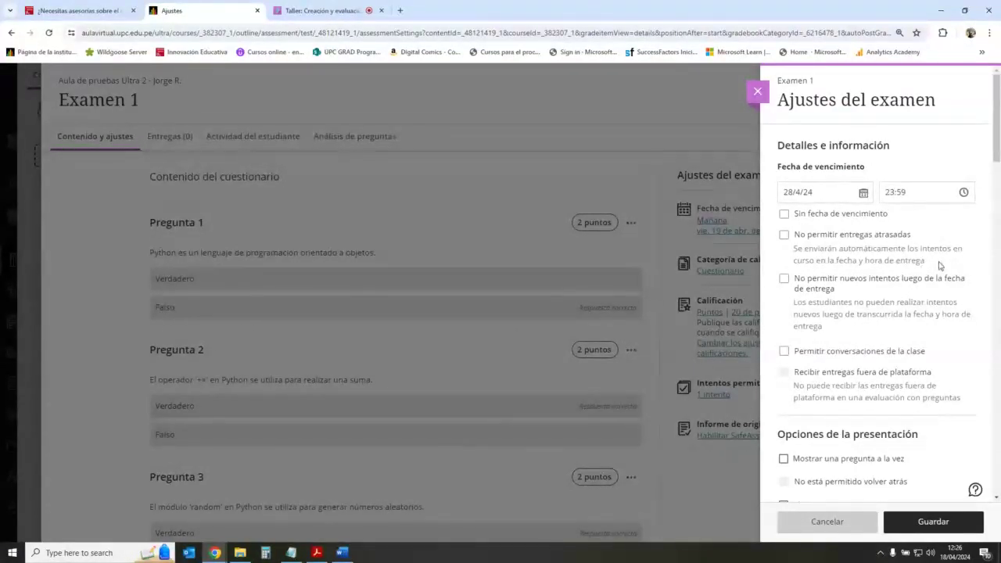
click(930, 283)
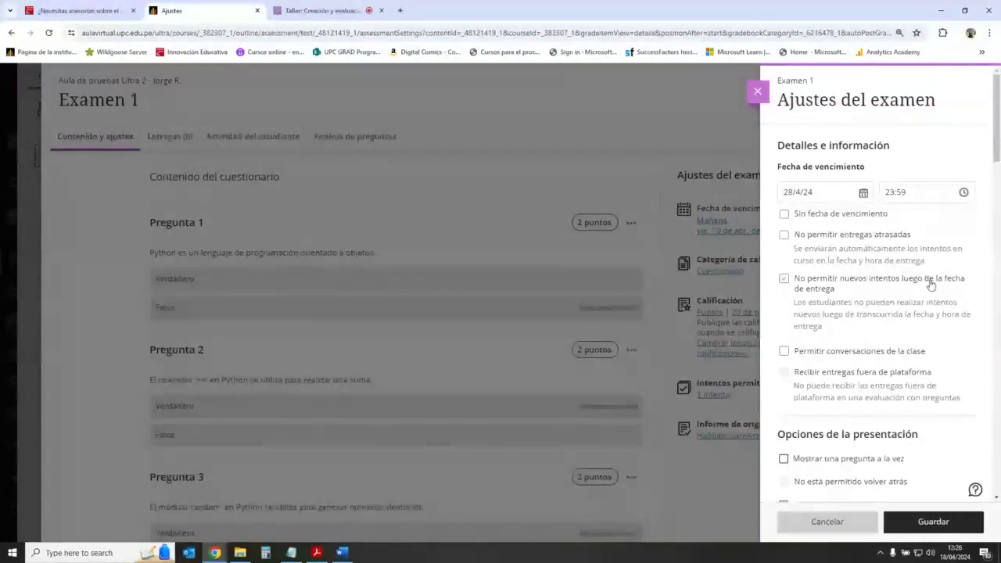
click(784, 235)
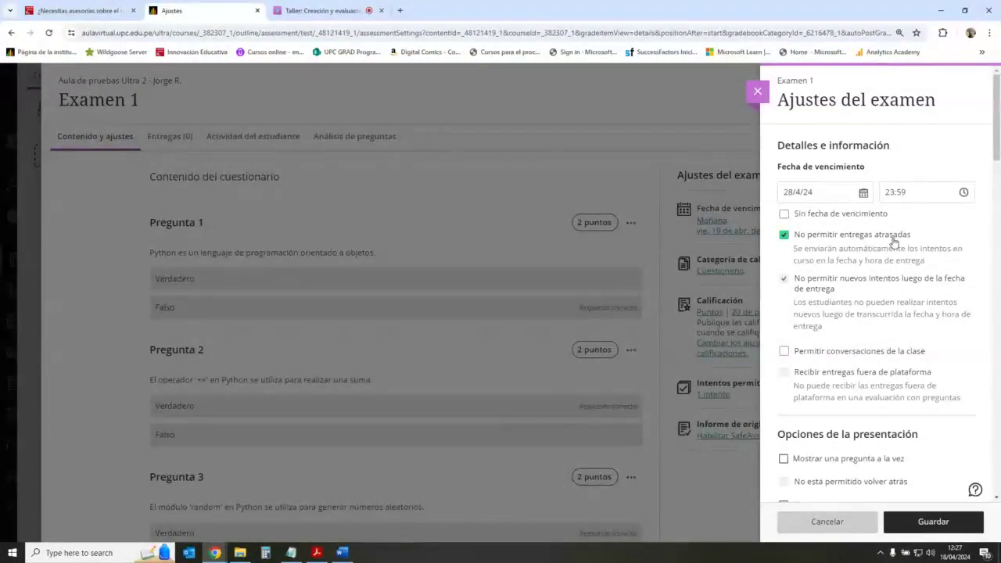
In the presentation options, enable one question at a time, no going back, and randomized questions and answers.
scroll(920, 266, down, 2)
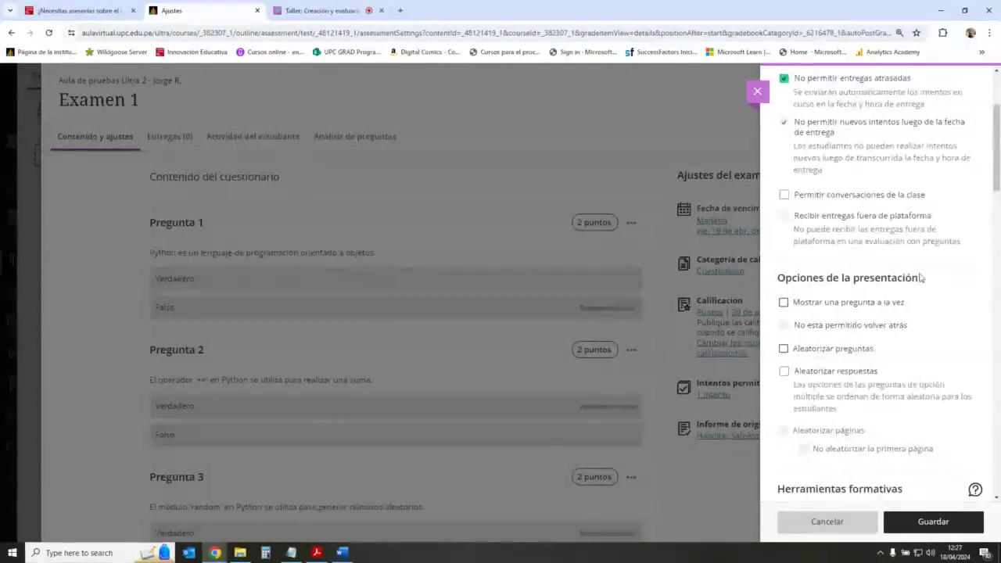
scroll(915, 277, up, 1)
scroll(876, 278, down, 2)
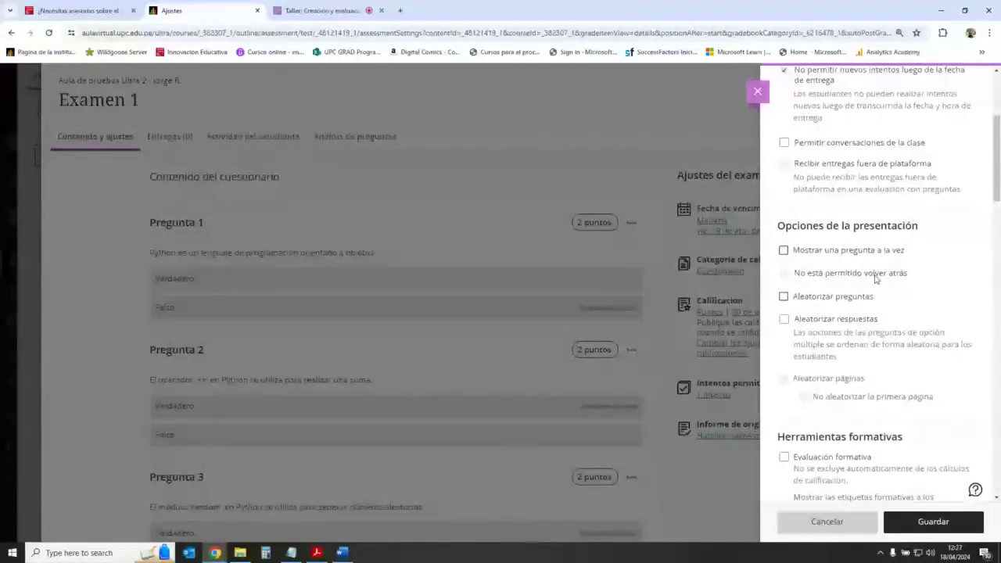
drag(778, 225, 921, 231)
click(905, 225)
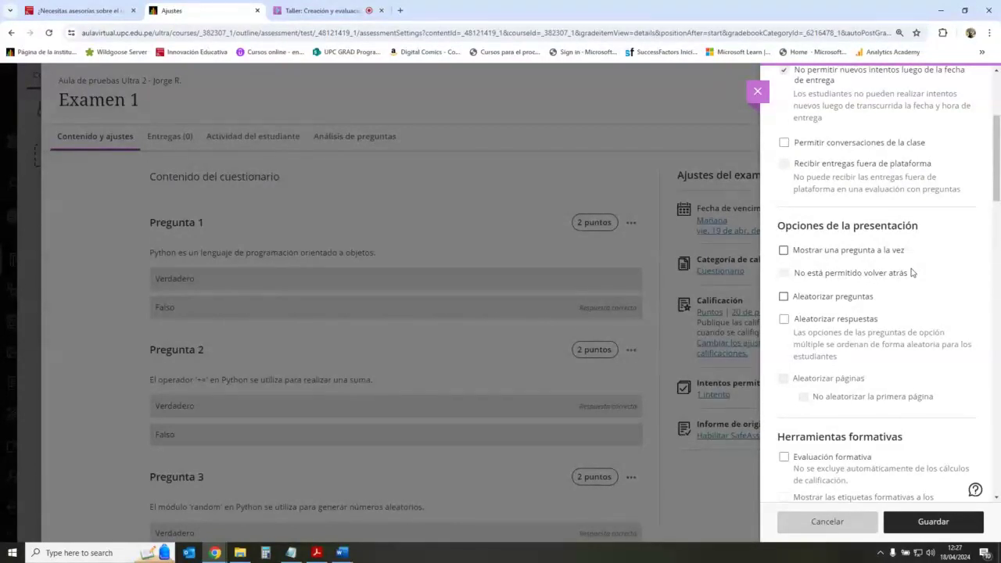
click(783, 297)
click(785, 319)
click(784, 296)
click(783, 297)
click(784, 321)
click(783, 251)
click(784, 273)
Set the exam's allowed attempts to 3.
scroll(875, 297, down, 1)
scroll(883, 289, down, 3)
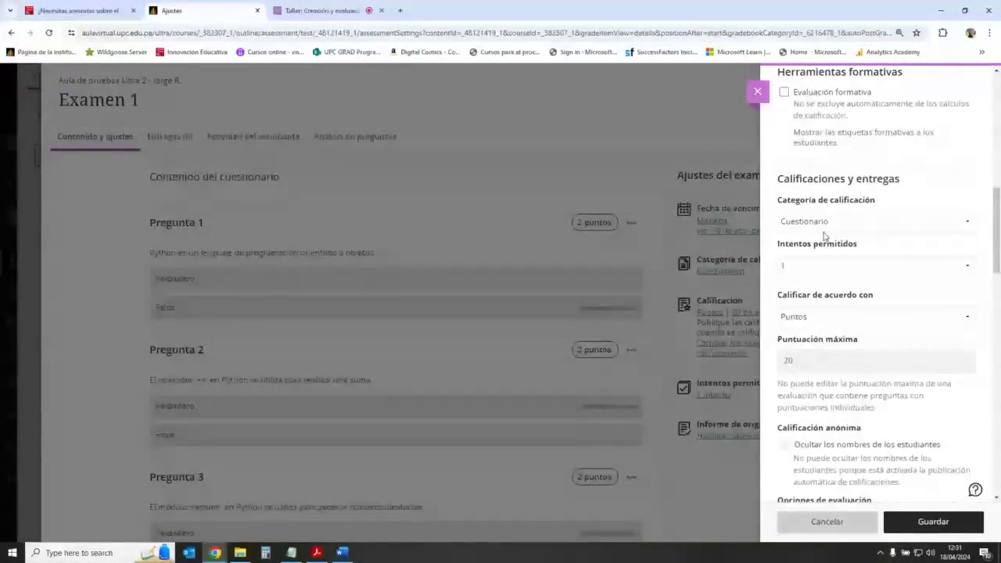
scroll(893, 241, up, 2)
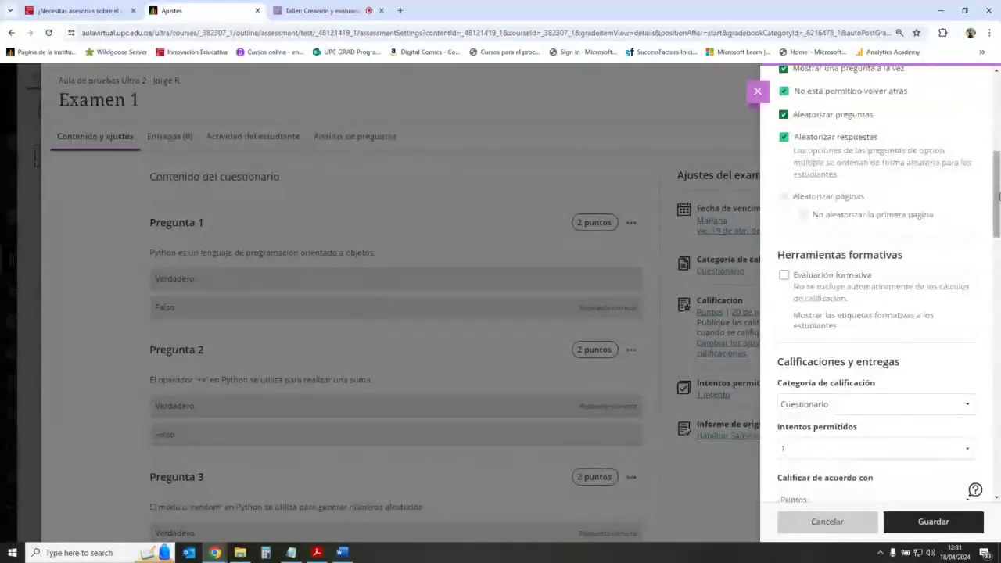
drag(996, 191, 999, 217)
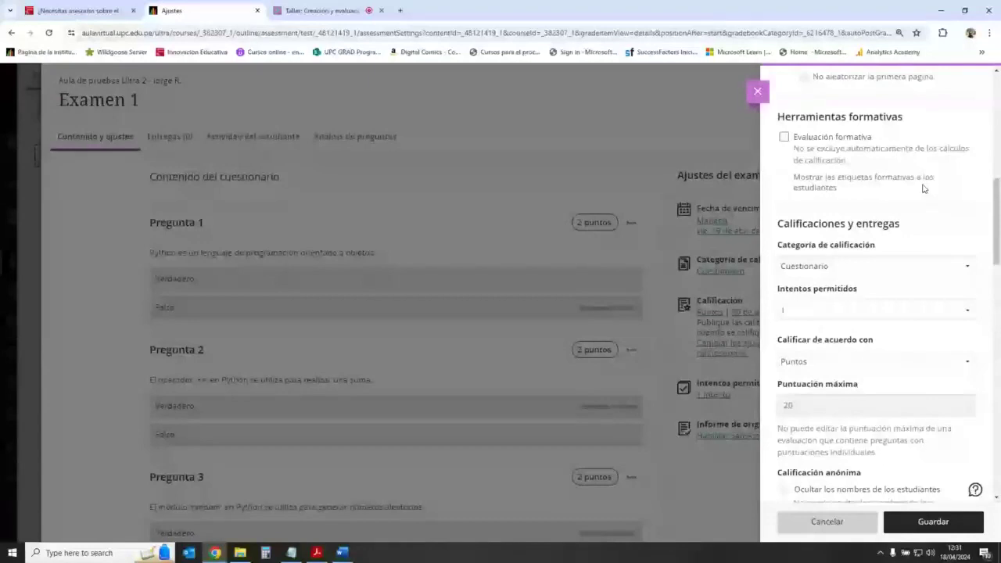
scroll(923, 189, down, 1)
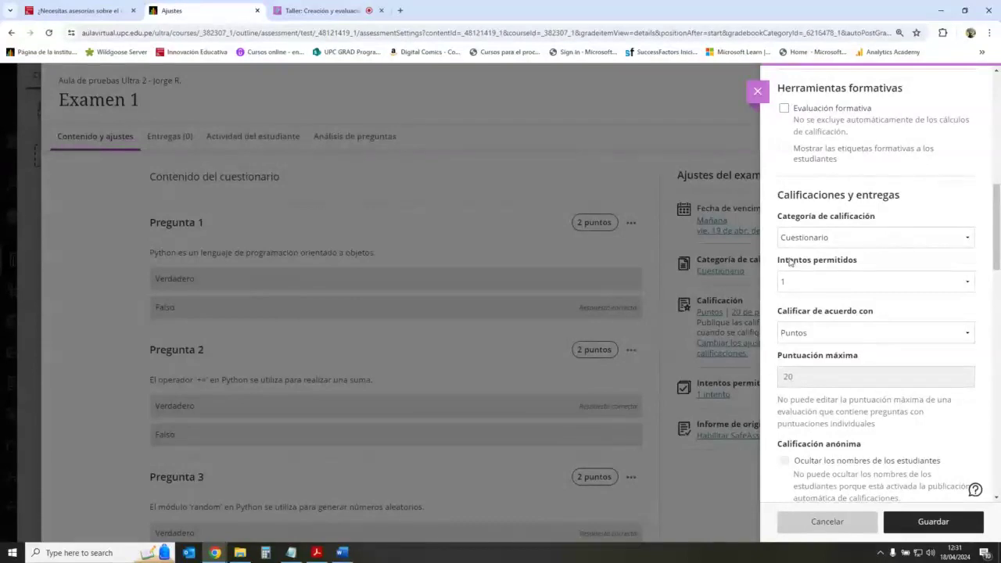
click(931, 284)
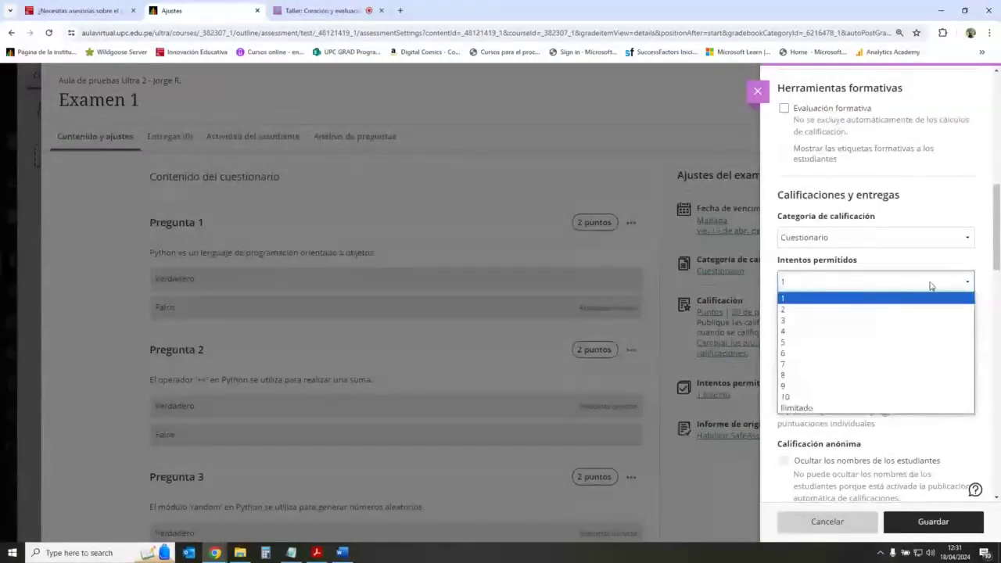
click(902, 309)
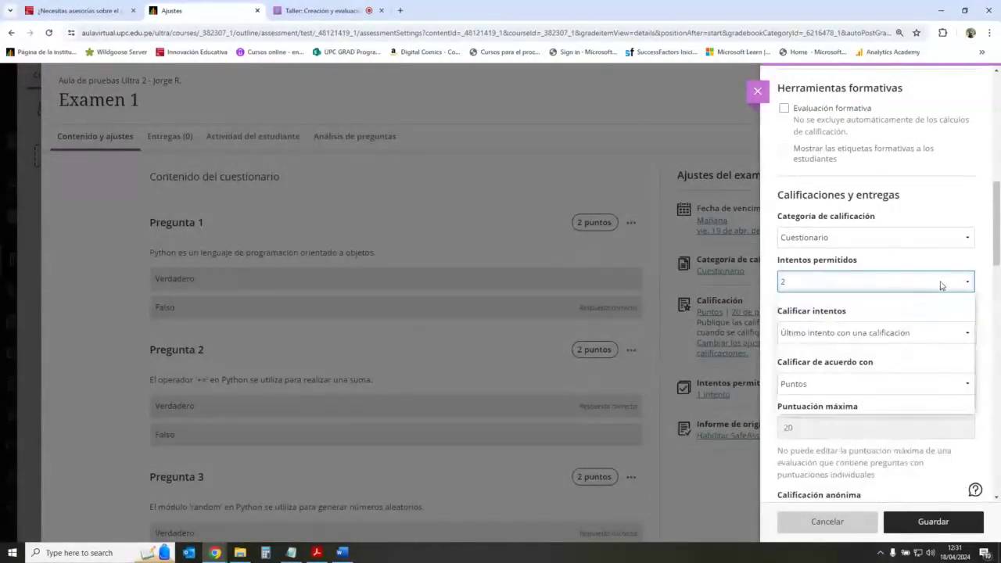
click(941, 285)
click(896, 324)
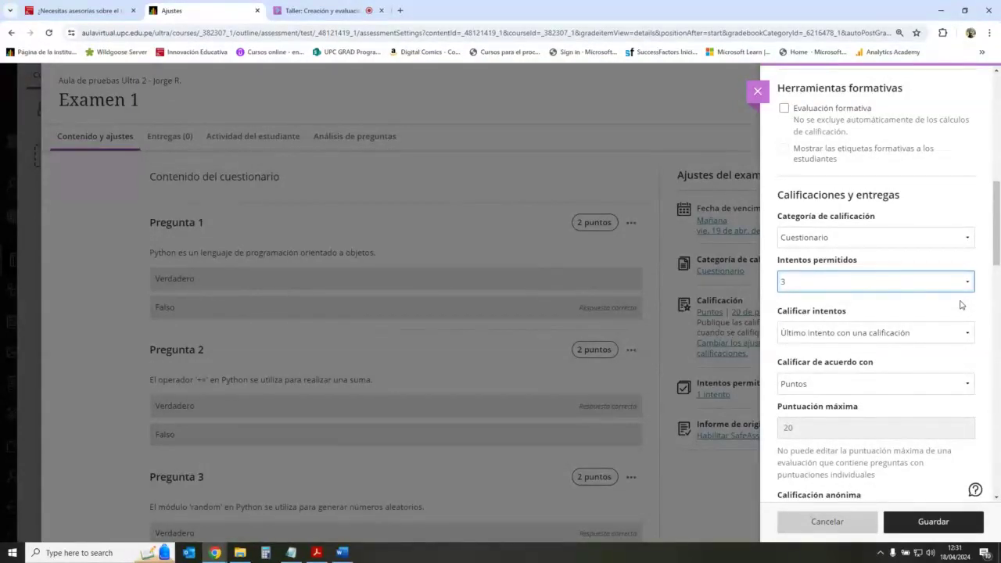
Set the allowed attempts to 2 and grade by Intento con la calificación más alta.
click(960, 291)
click(921, 306)
click(892, 332)
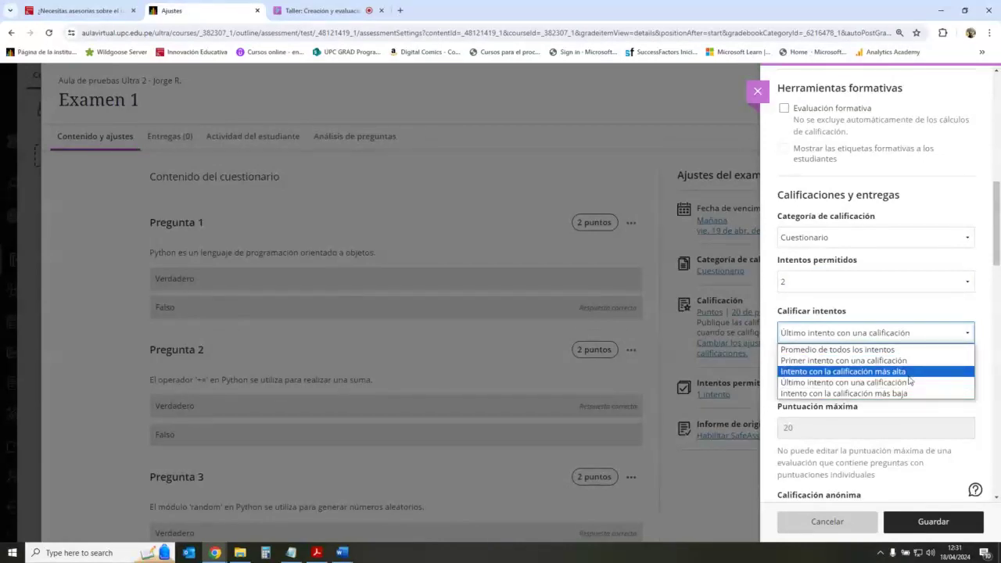
click(911, 372)
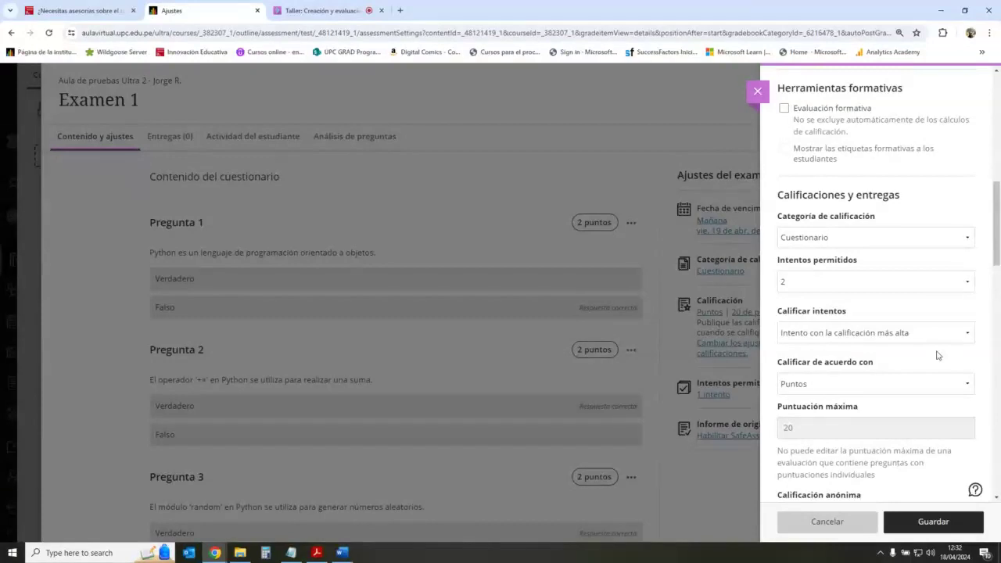
Add a time limit of 30 minutes to the exam.
drag(997, 227, 998, 361)
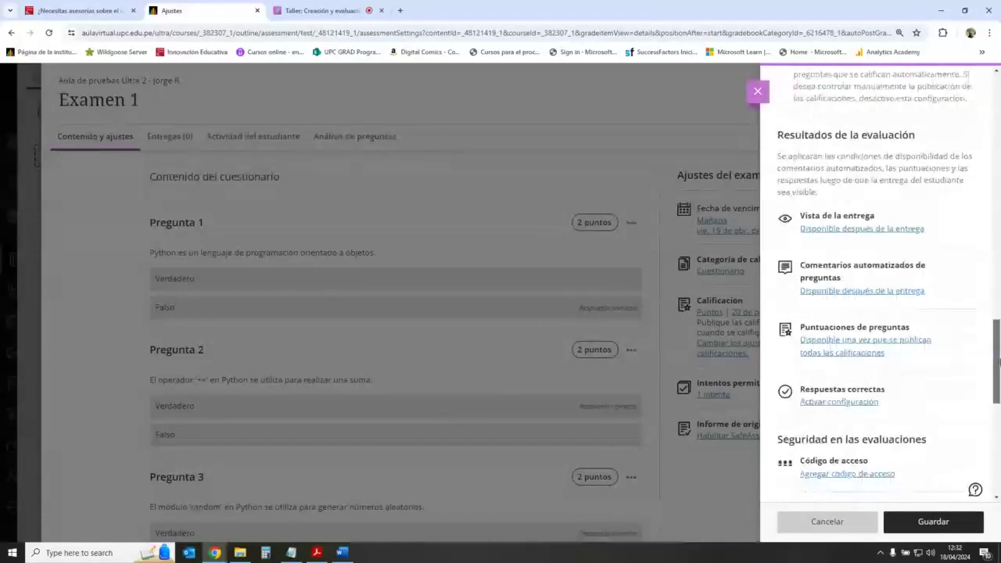
scroll(841, 342, down, 3)
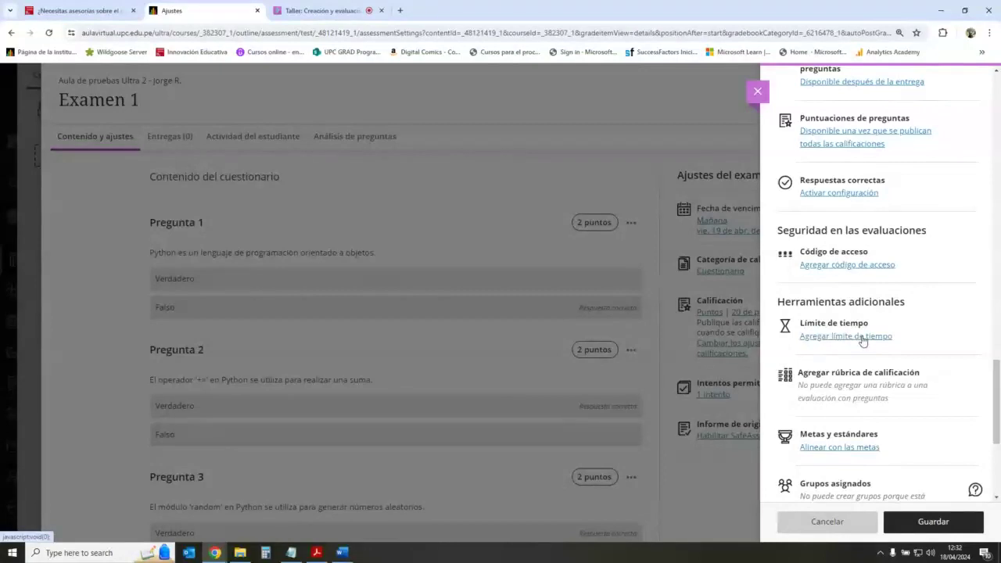
click(846, 336)
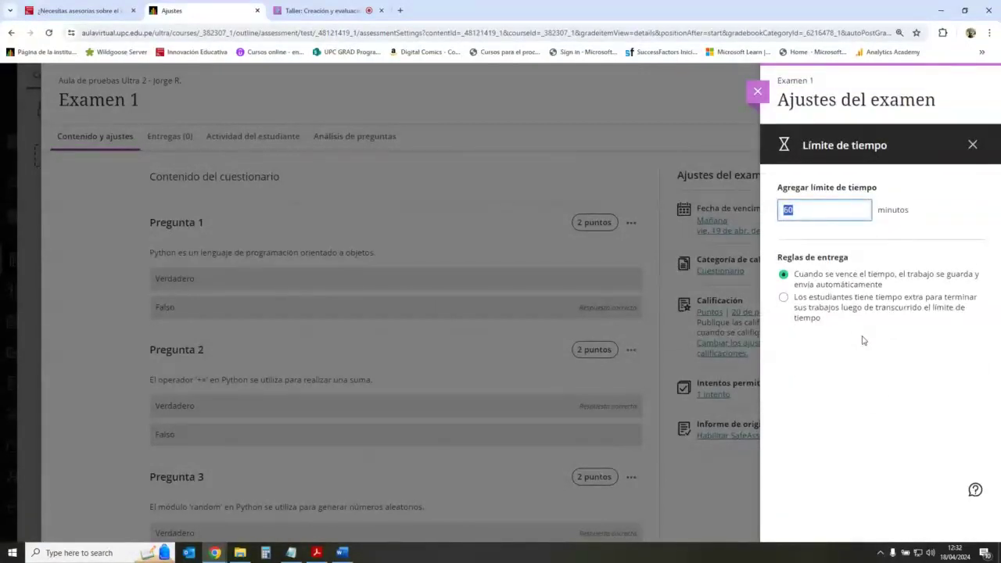
click(811, 209)
key(BackSpace)
key(BackSpace)
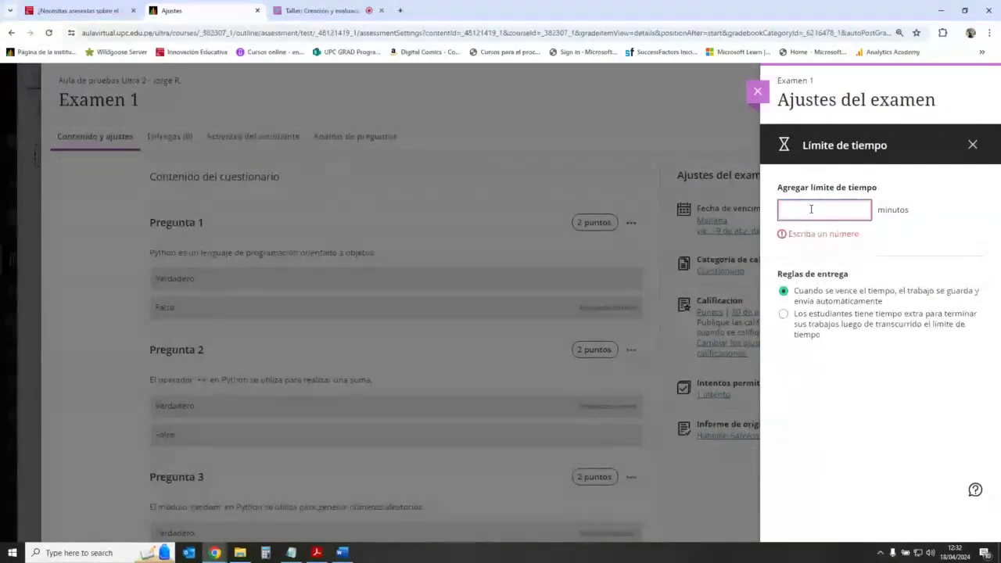
text(30)
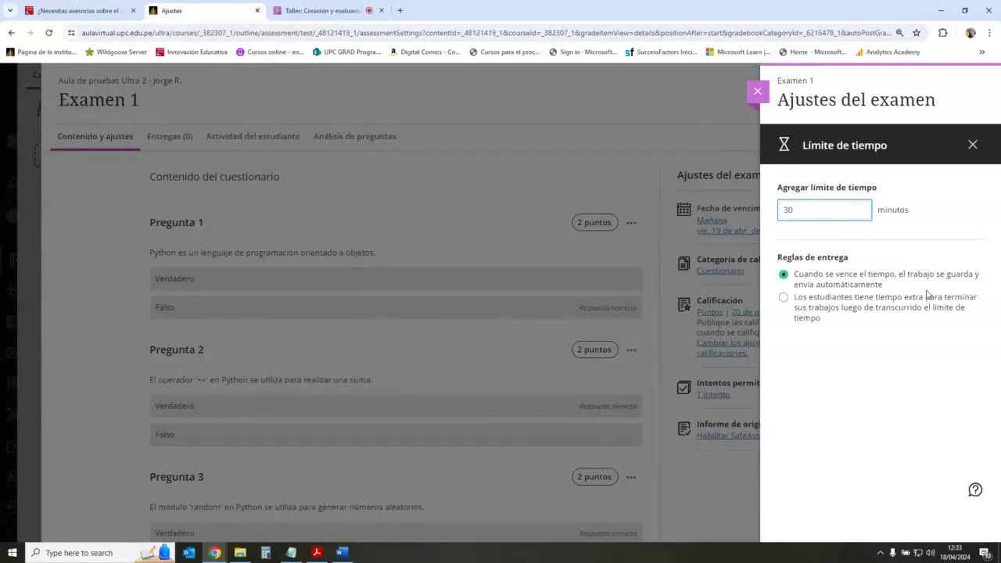
Allow students extra time after the limit, with additional time of + 50 % (15 minutos).
click(784, 297)
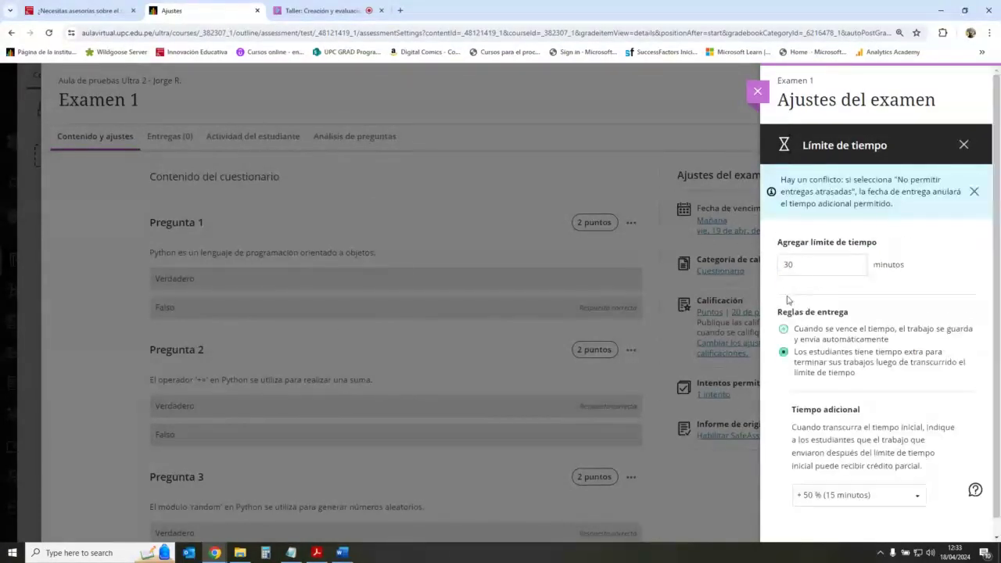
scroll(934, 366, down, 1)
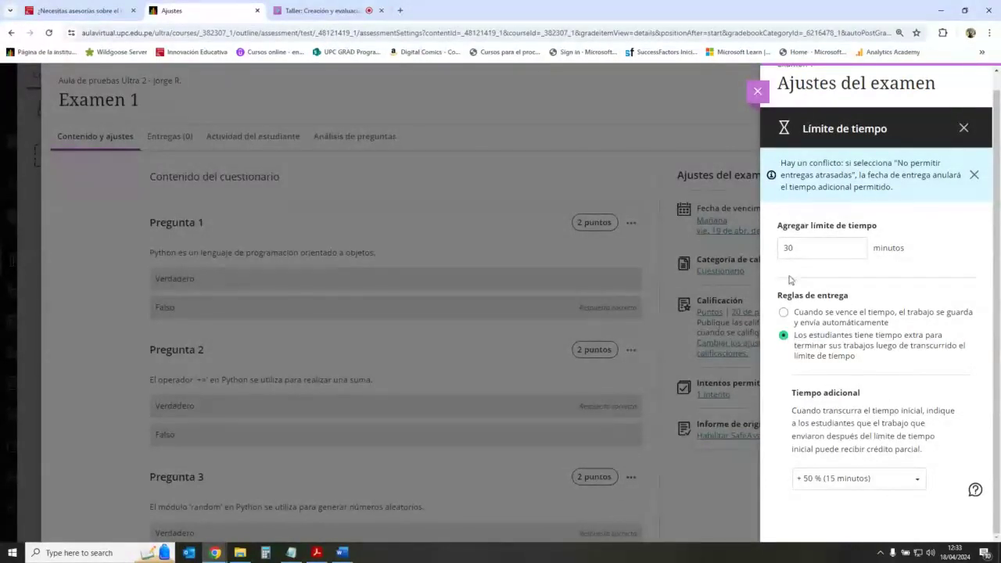
click(892, 485)
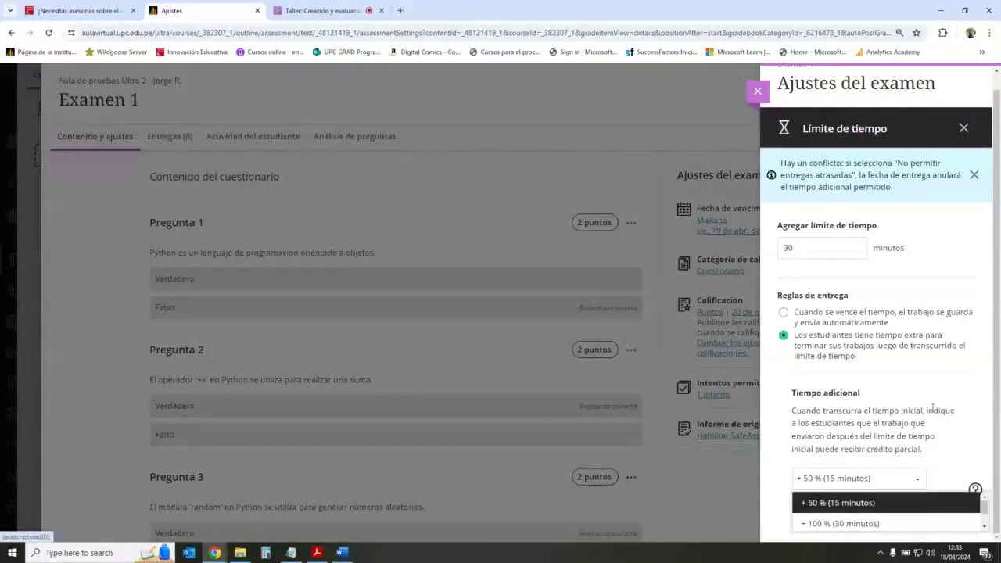
click(872, 504)
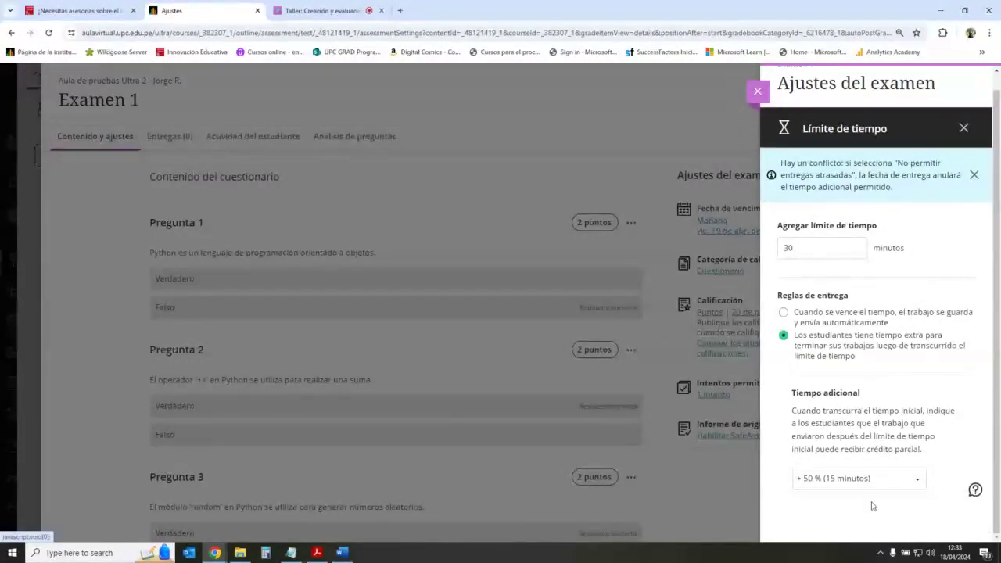
click(852, 485)
click(836, 504)
click(860, 480)
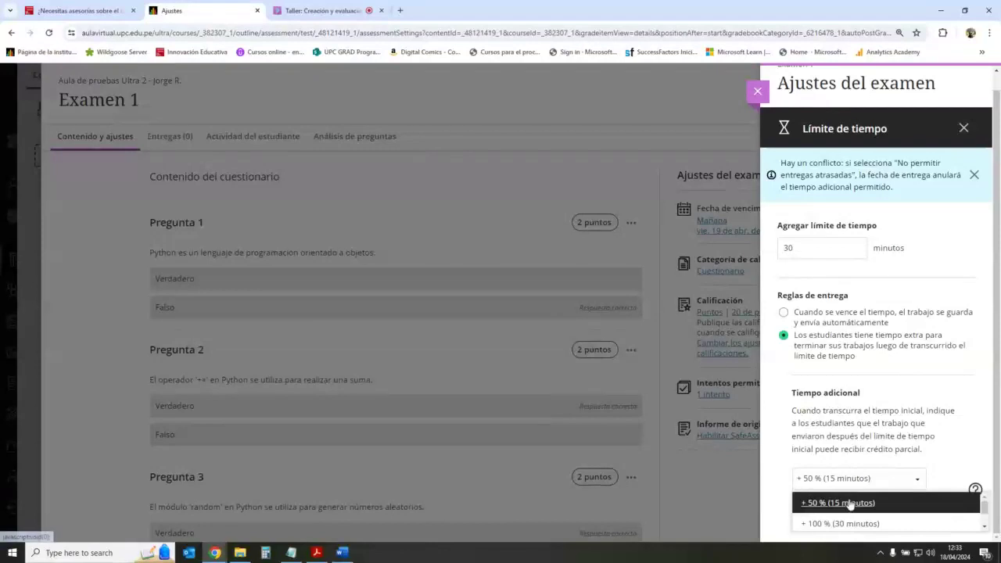
click(849, 505)
click(866, 478)
click(846, 505)
click(860, 479)
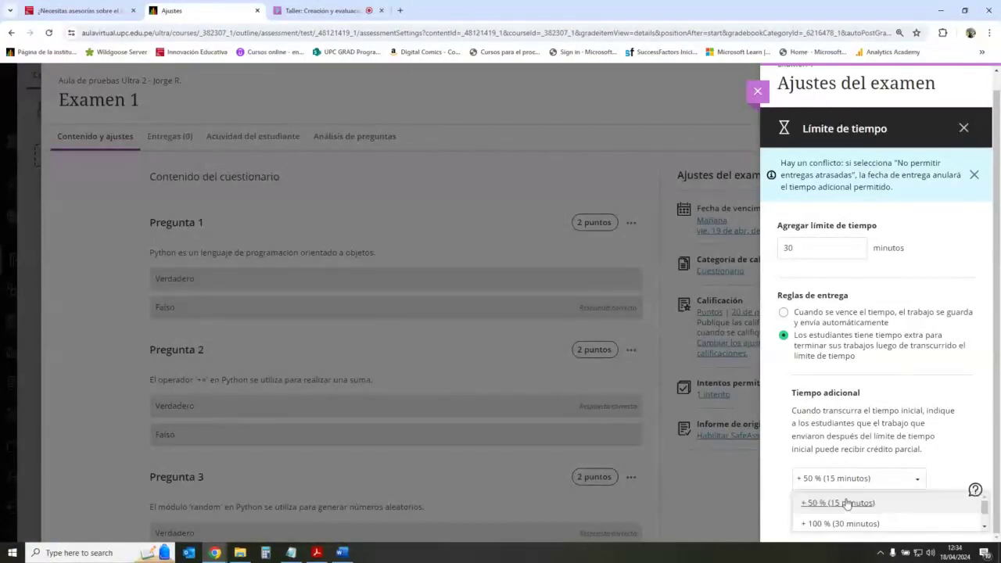
click(848, 504)
click(864, 481)
click(850, 503)
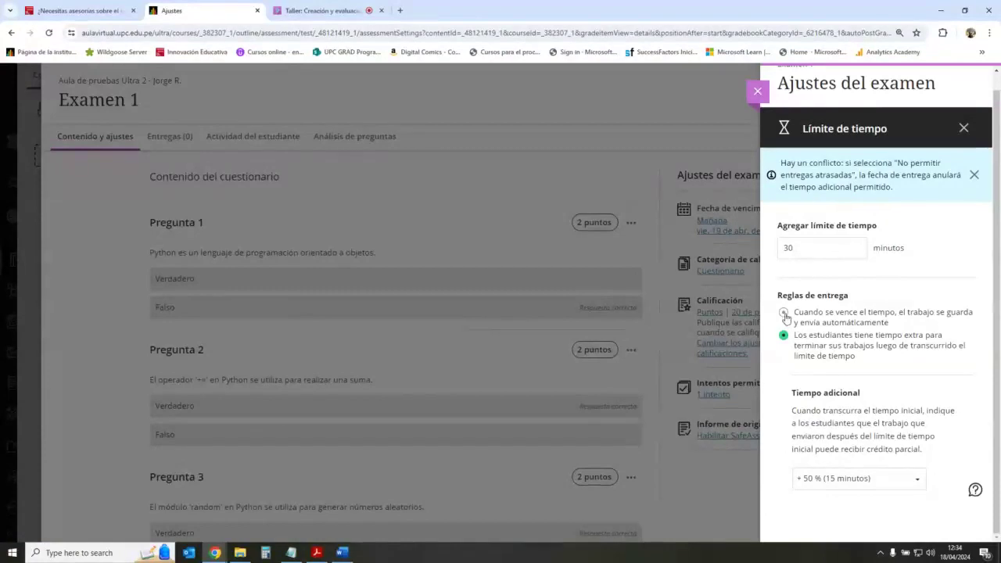
Set the submission rule to save and send automatically when time expires, and the time limit to 60 minutes.
click(789, 315)
click(816, 210)
text(60)
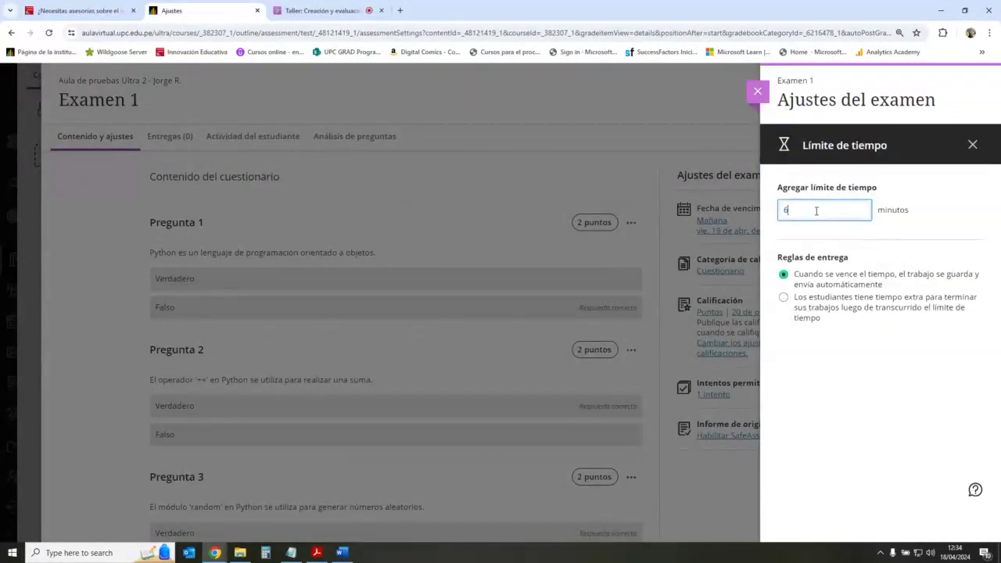
Switch to the extra-time rule to view the additional time choices, and restore automatic submission when time expires.
click(803, 330)
click(786, 301)
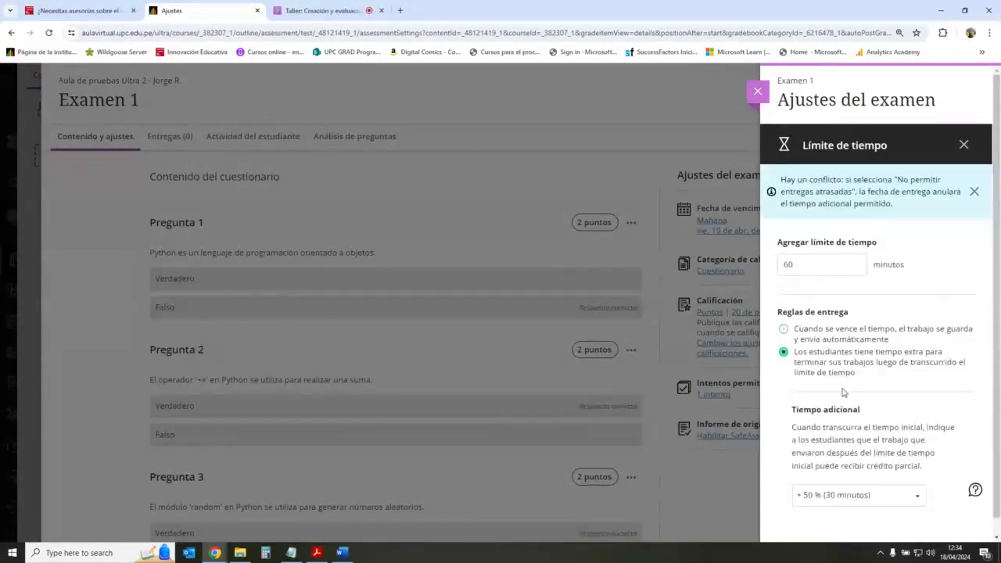
click(873, 498)
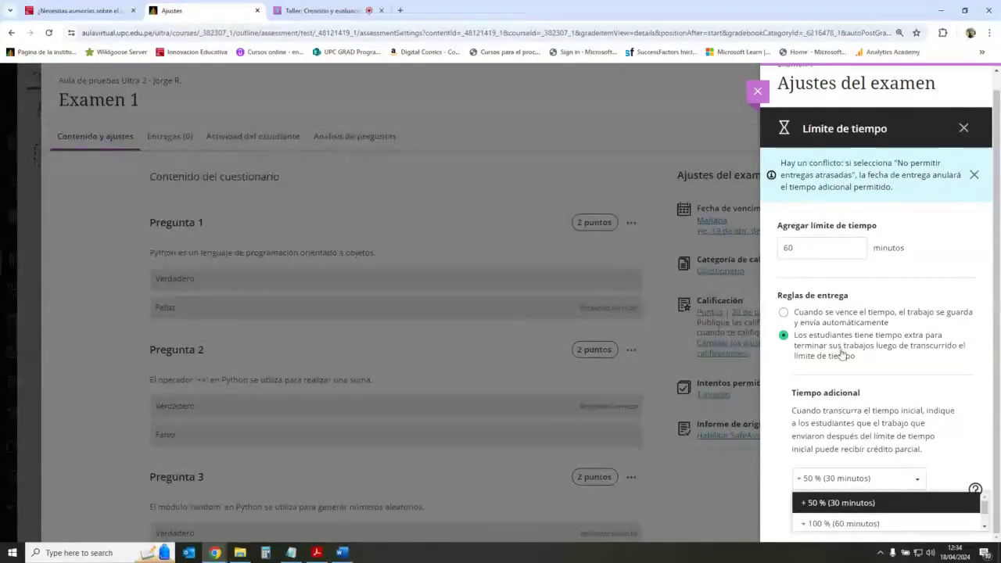
click(785, 313)
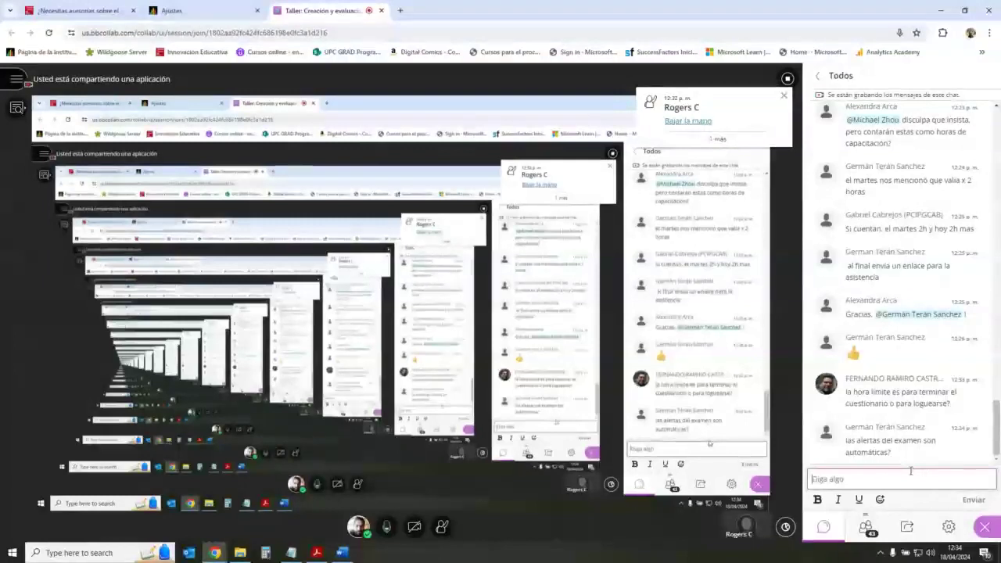
Check the attendee list in the Collaborate session and return to the exam settings in Blackboard.
click(866, 527)
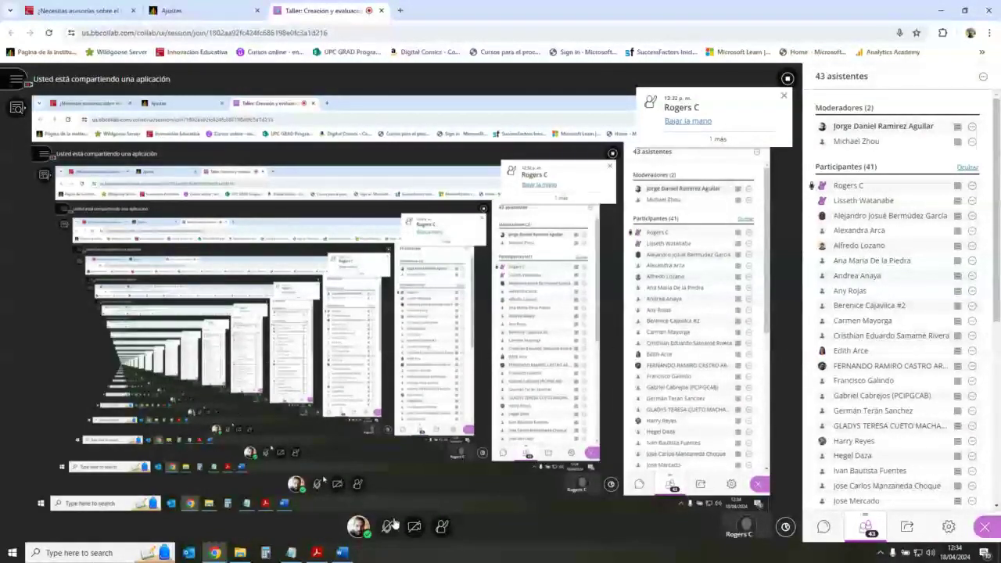
click(215, 10)
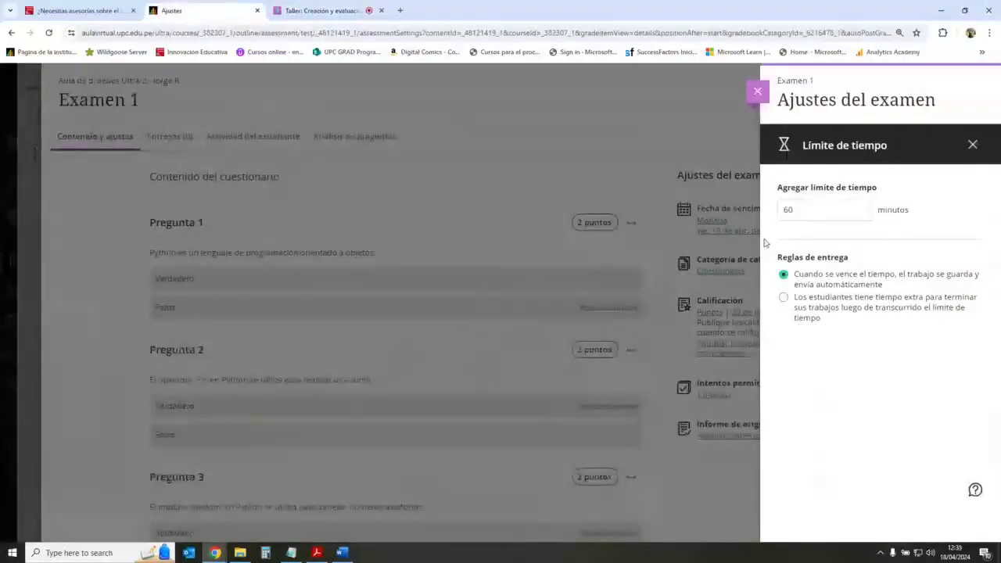
Leave the time limit settings with the 60-minute limit kept, and save the exam settings.
click(757, 90)
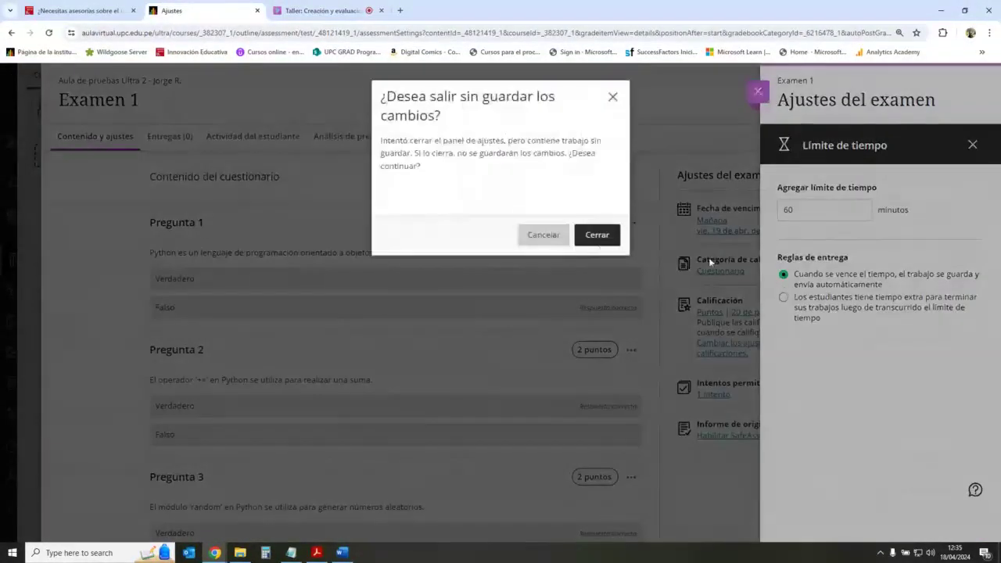
click(544, 234)
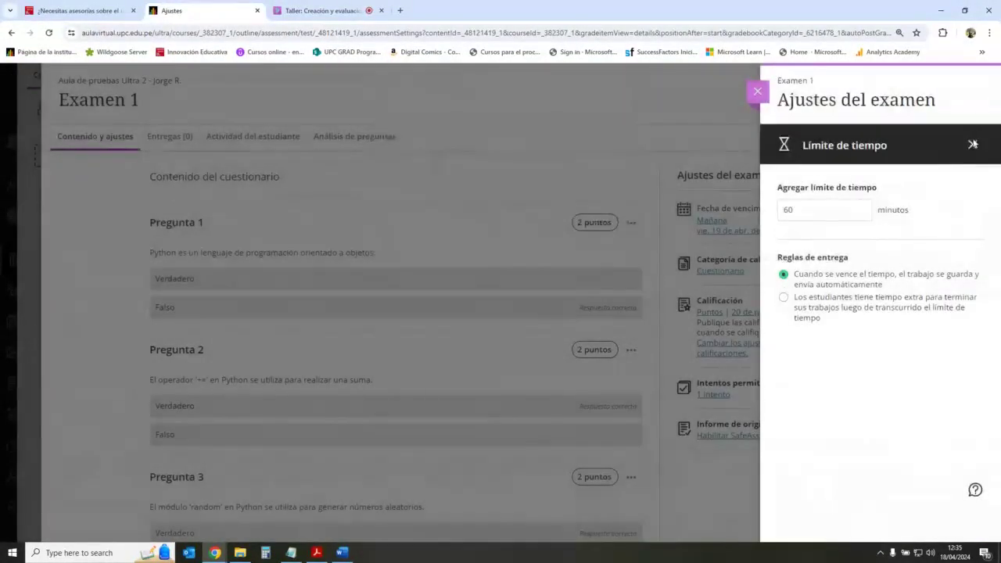
click(972, 145)
click(935, 521)
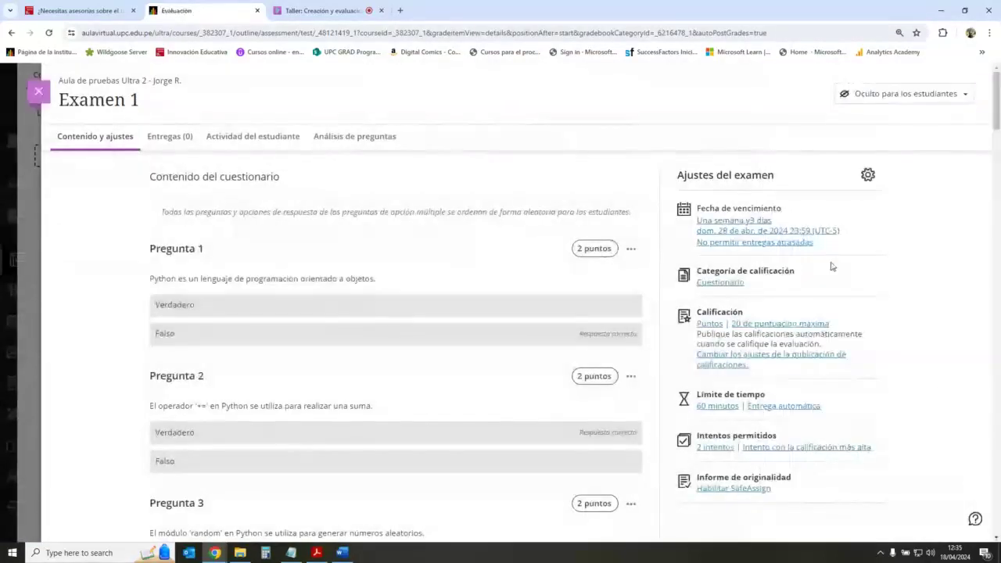
Reopen the exam settings and examine the due date and time of Examen 1.
click(868, 174)
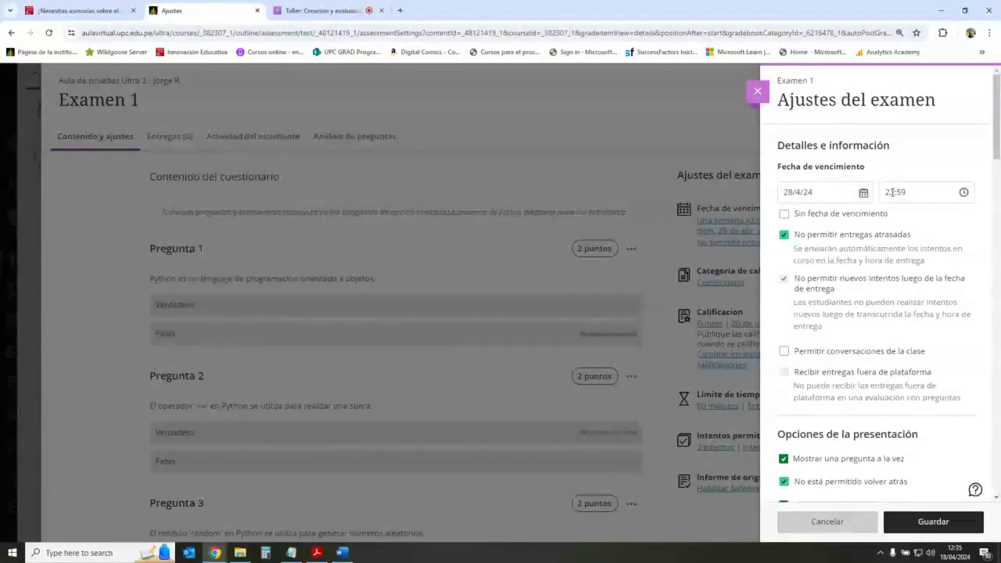
click(892, 192)
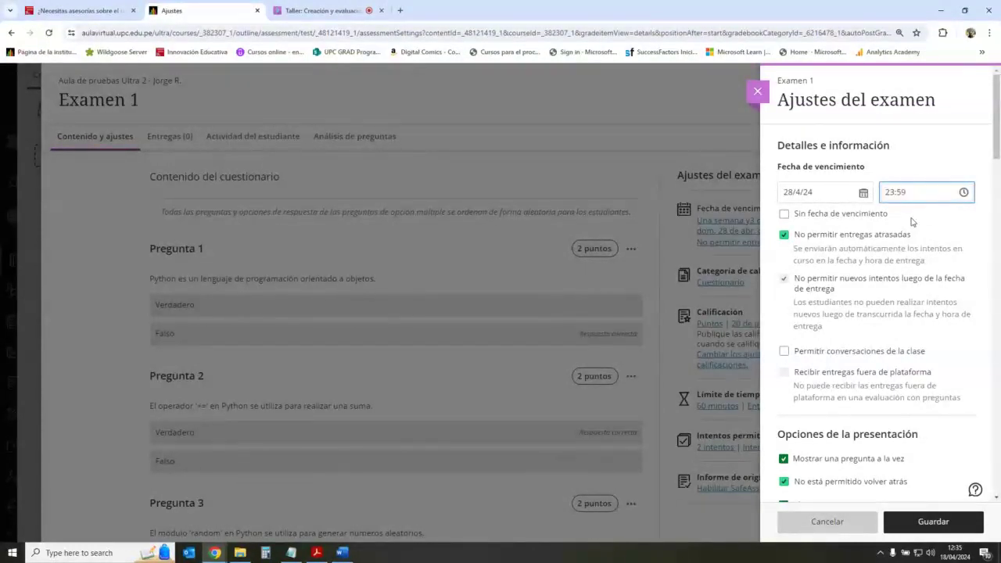
click(911, 222)
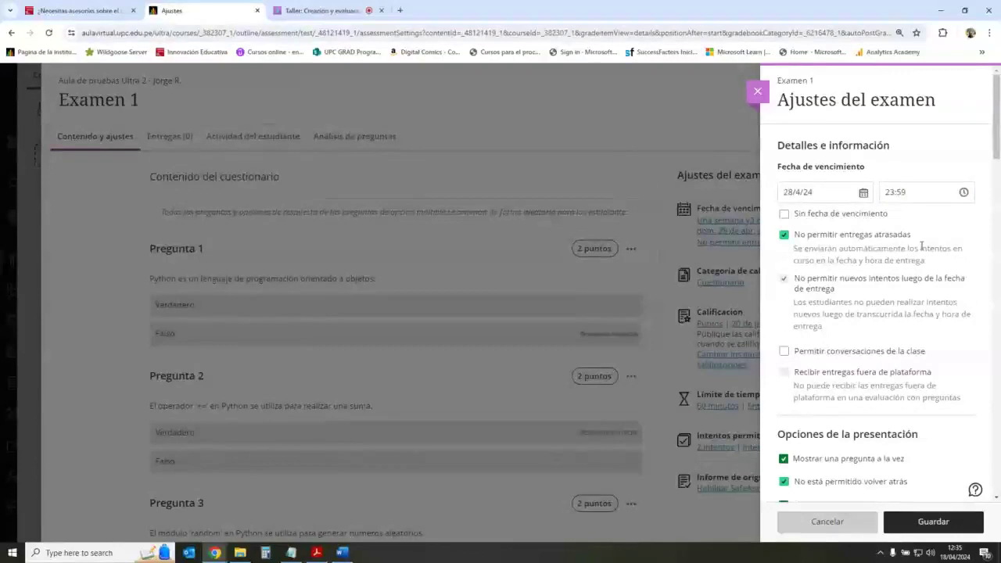
click(889, 191)
click(889, 192)
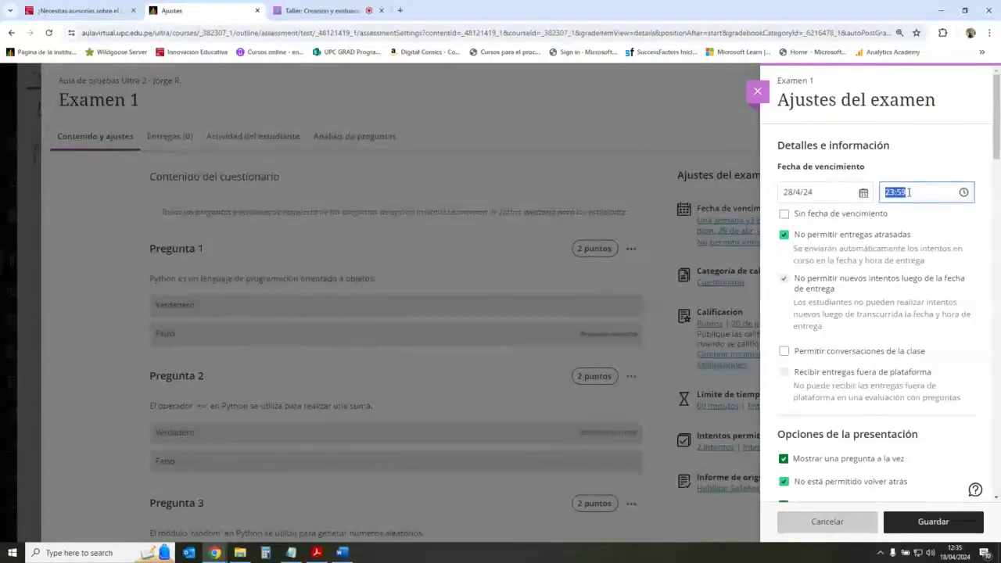
click(908, 216)
click(908, 192)
click(908, 192)
click(910, 192)
click(909, 222)
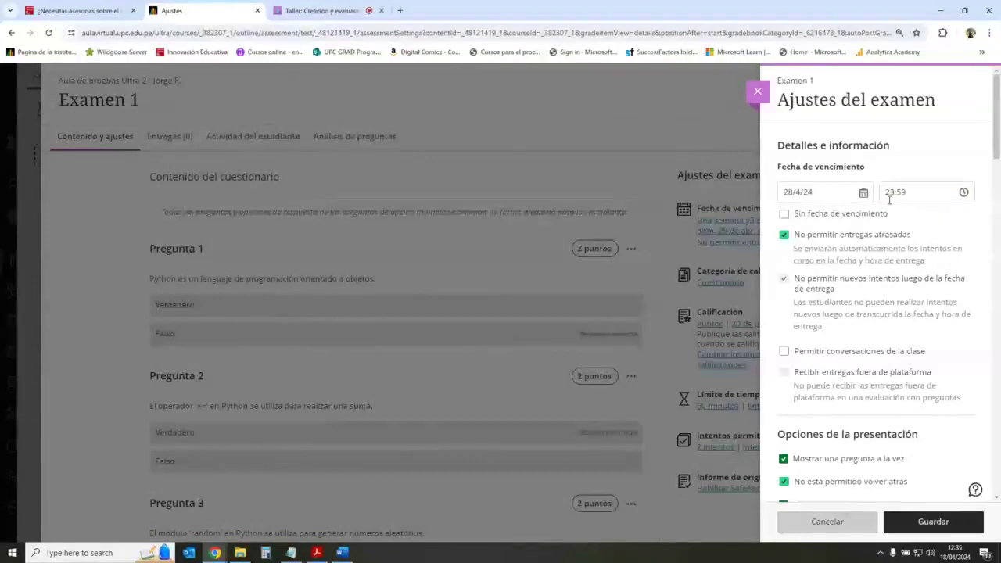
click(896, 191)
click(898, 191)
click(900, 192)
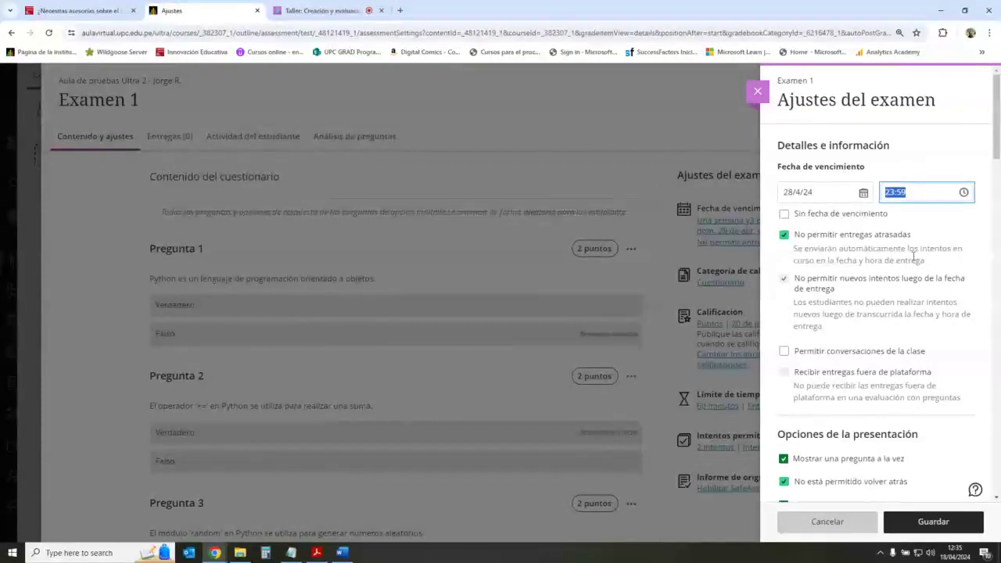
click(911, 253)
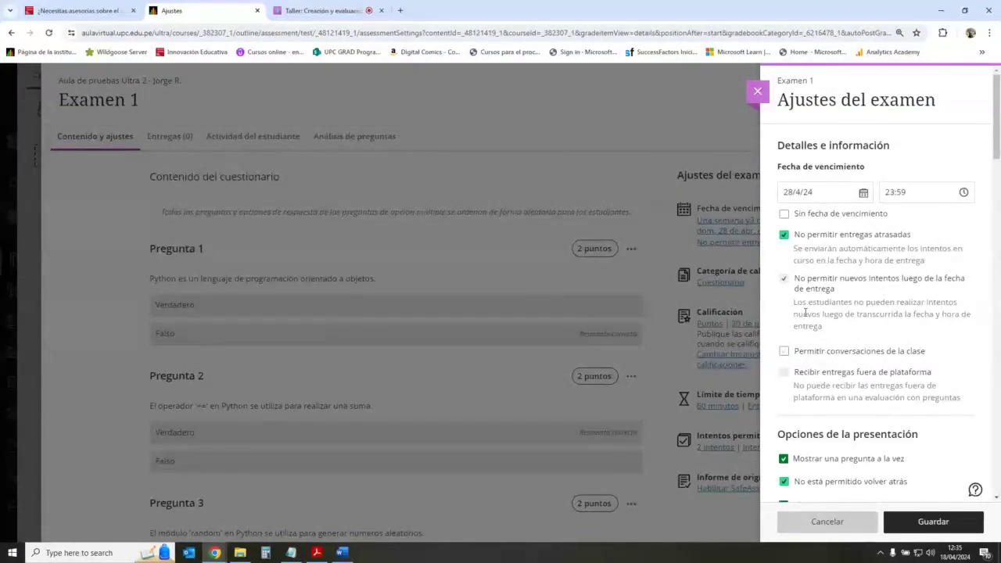
Try allowing late submissions and new attempts after the due date, restore both restrictions, and save the exam settings.
click(784, 235)
click(785, 279)
click(784, 235)
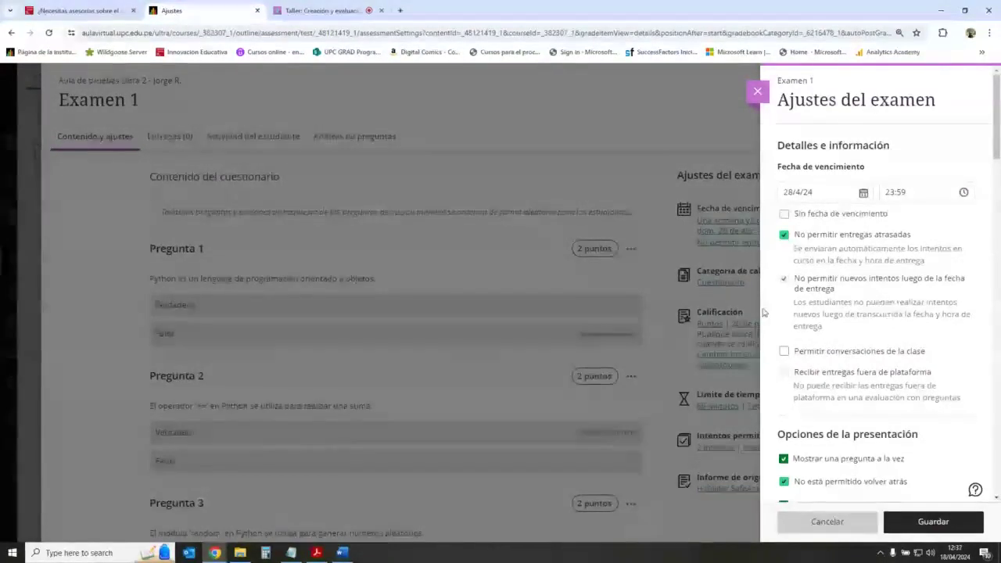
click(938, 521)
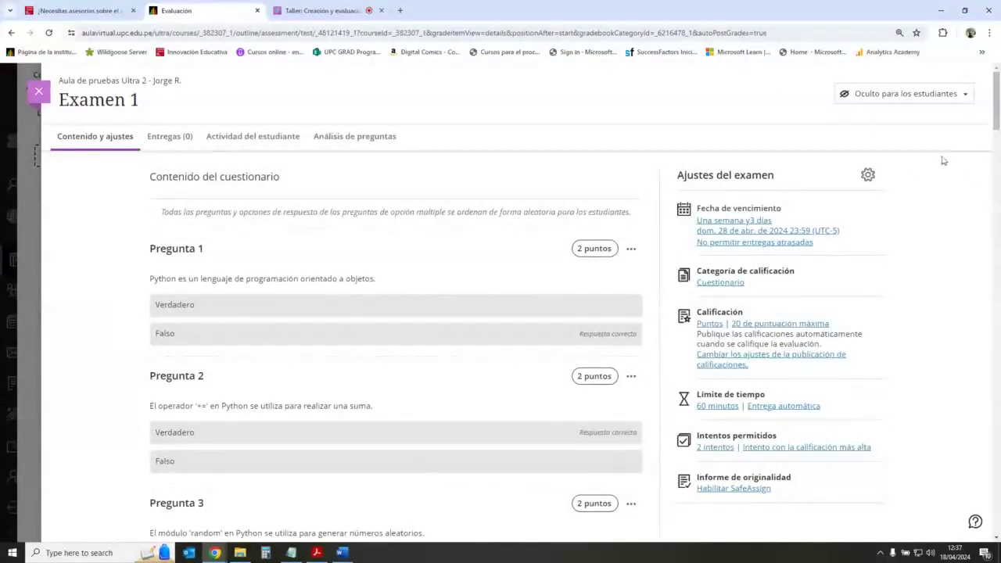
Look over the exam settings again, close them along with Examen 1, and return to the course content.
click(868, 175)
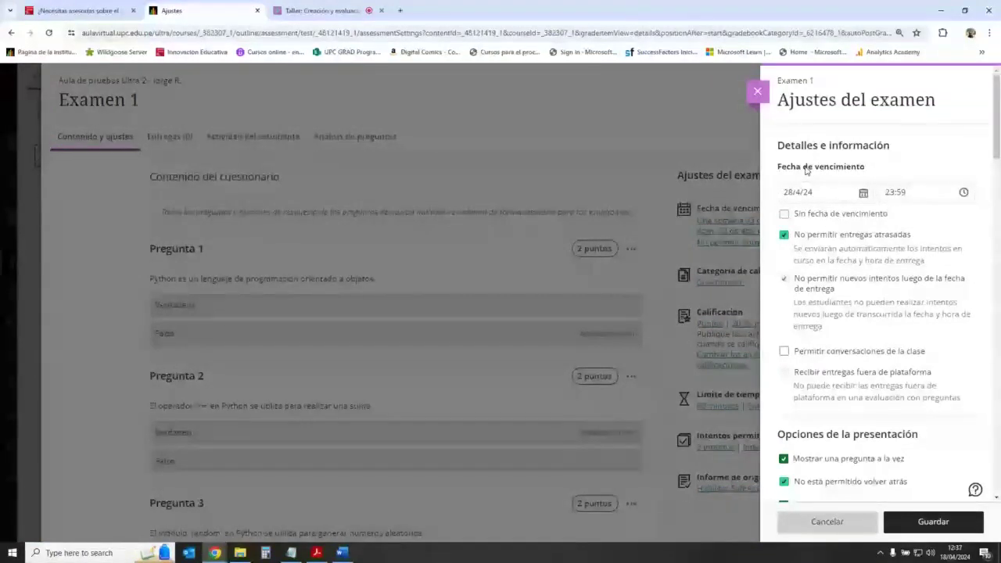
click(756, 91)
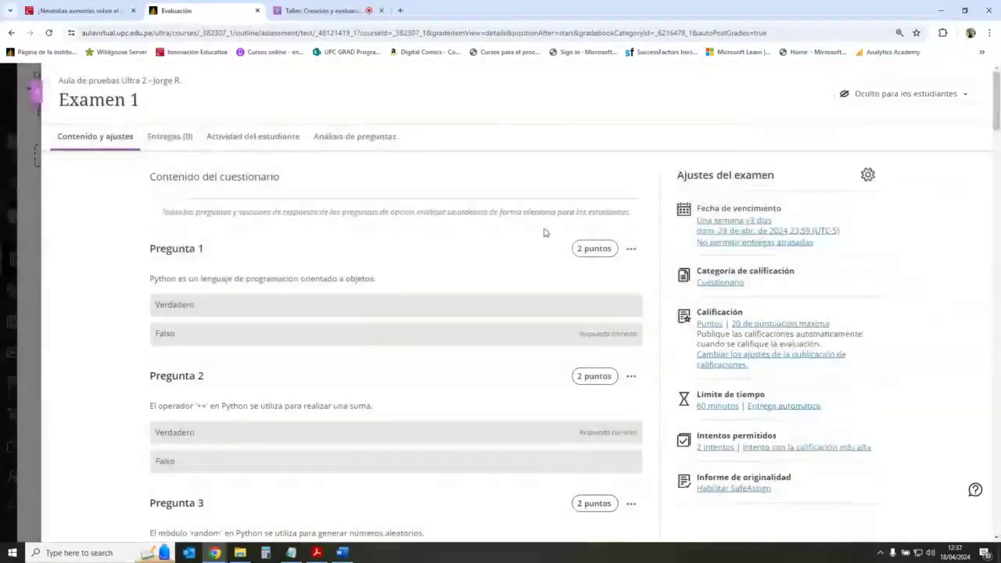
key(Escape)
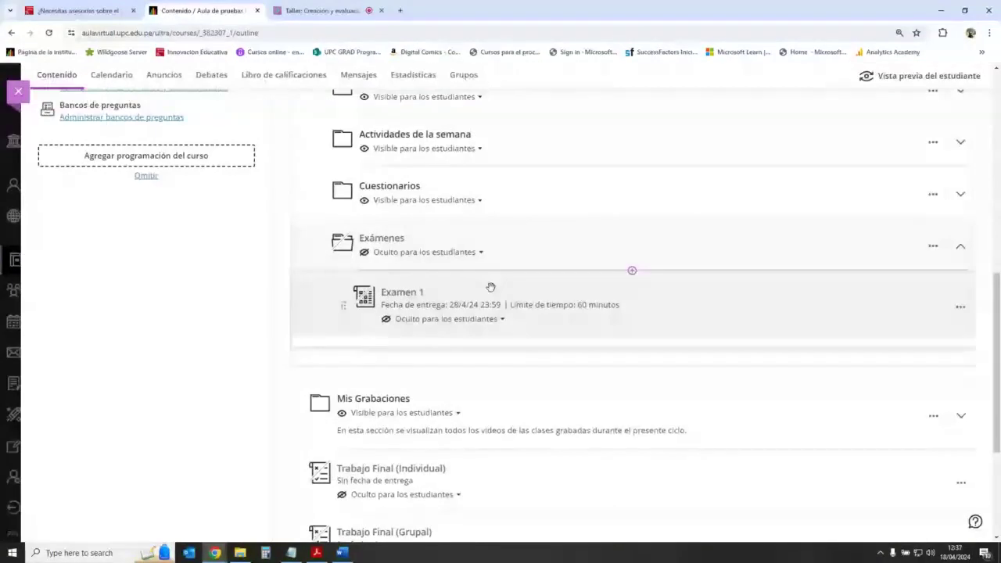
Review the visibility options for Examen 1 in the Exámenes folder and make it visible to students.
click(442, 319)
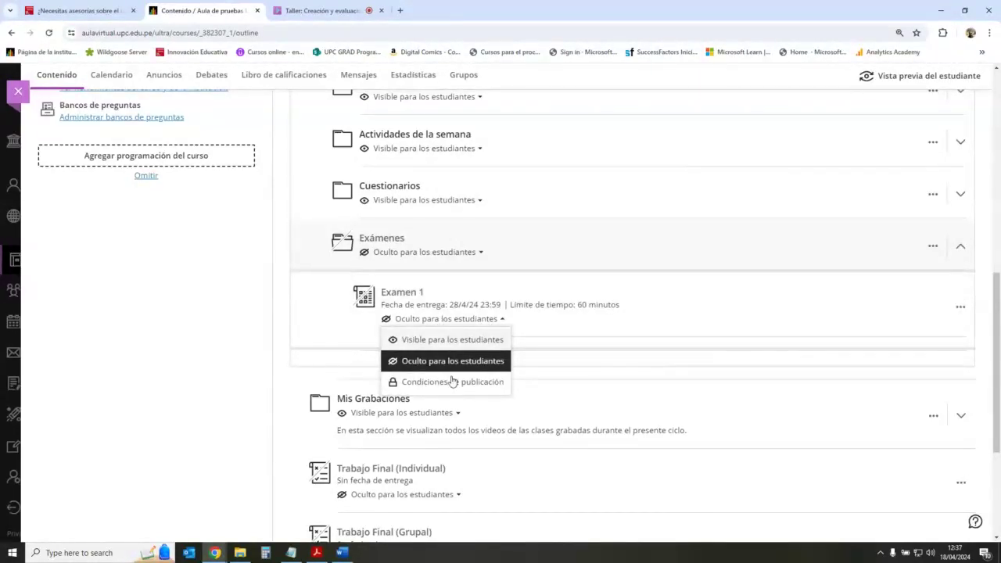
click(224, 300)
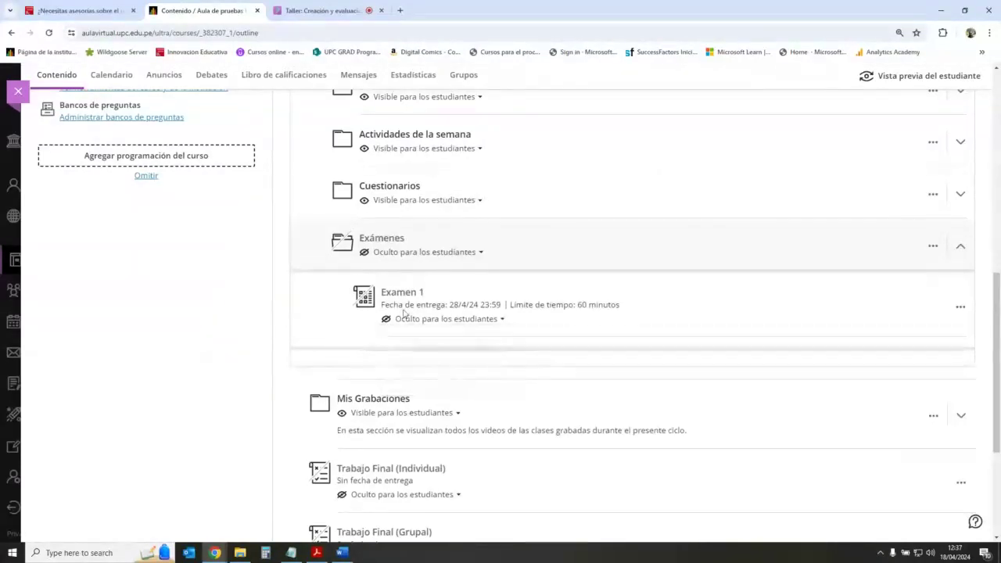
click(475, 320)
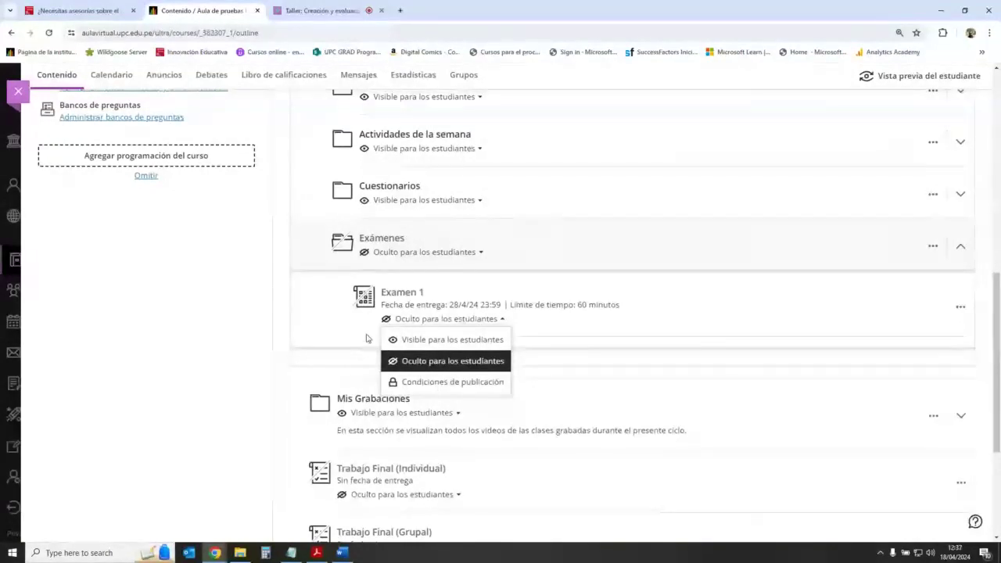
click(453, 340)
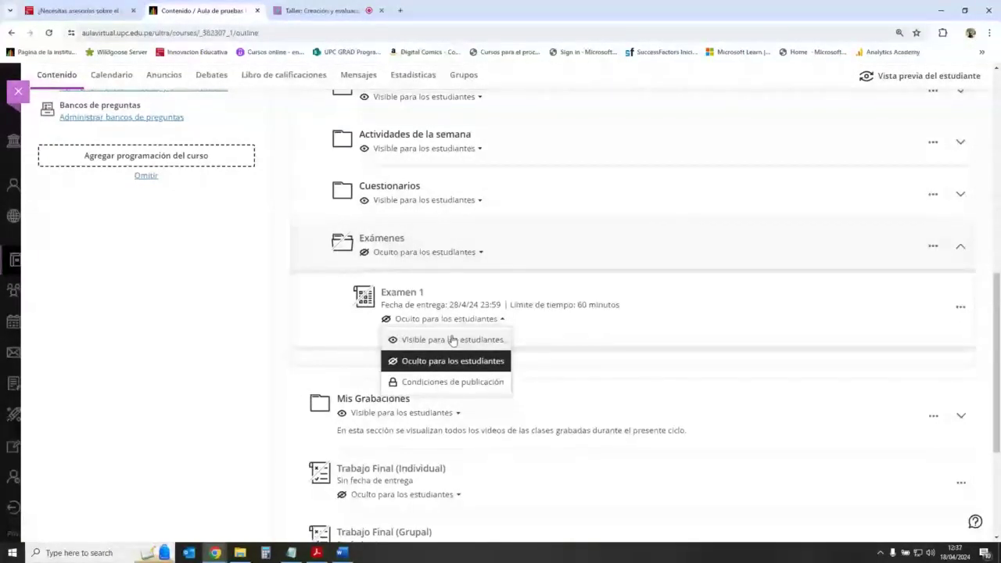
click(451, 343)
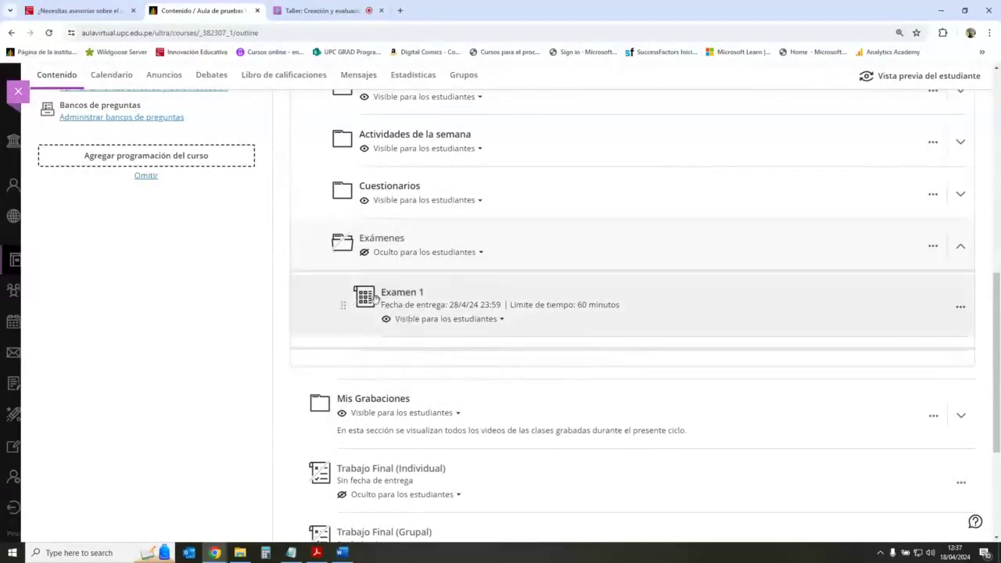
Add a date/time release condition to Examen 1 for all members, showing it from 26/4/24.
click(477, 321)
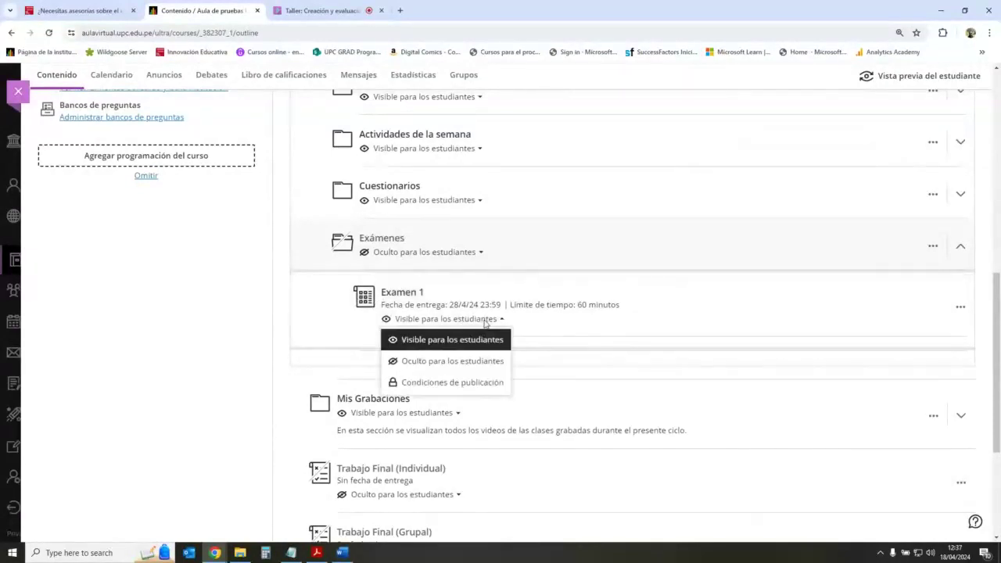
click(473, 384)
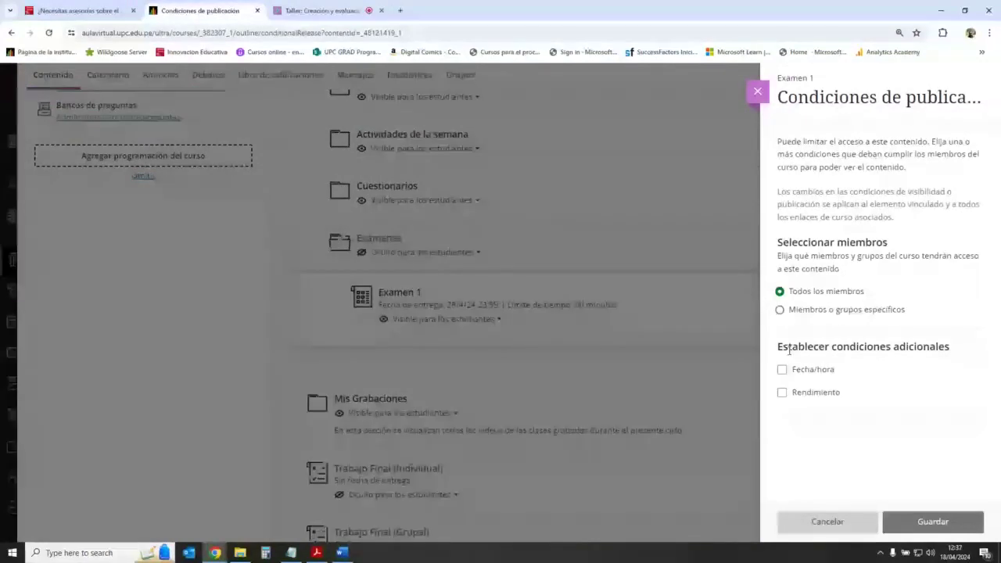
drag(777, 346, 954, 349)
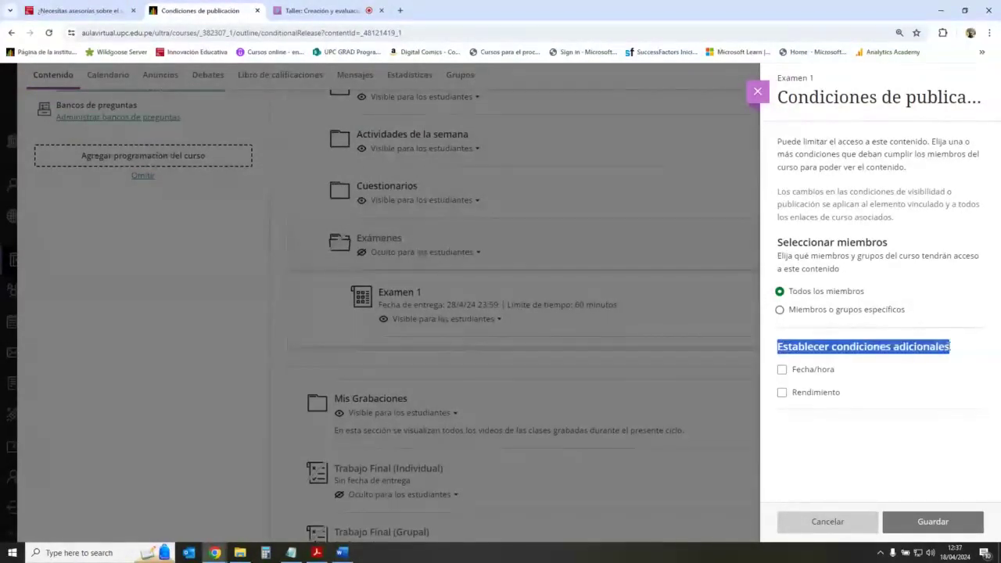
click(868, 362)
click(784, 374)
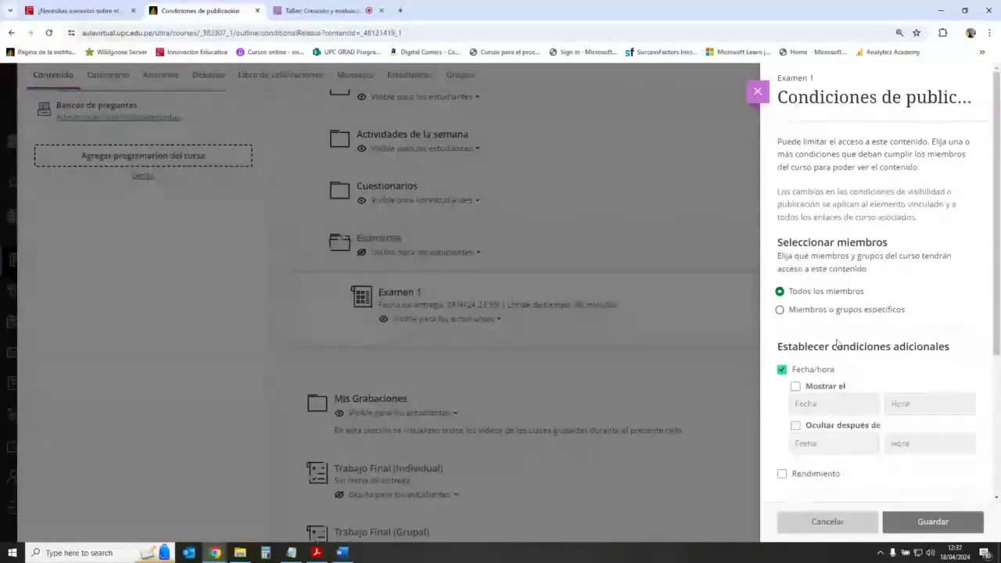
click(794, 386)
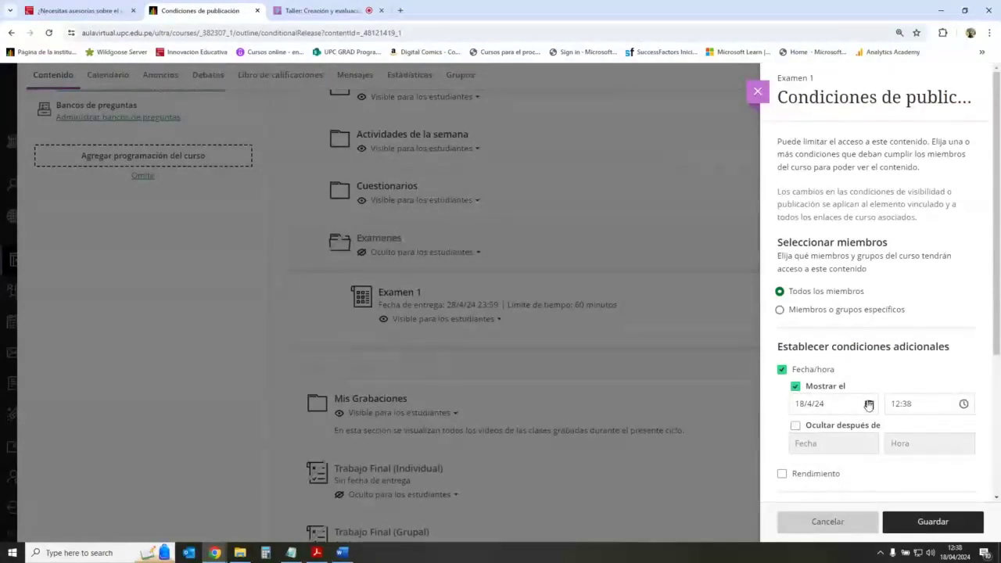
click(868, 404)
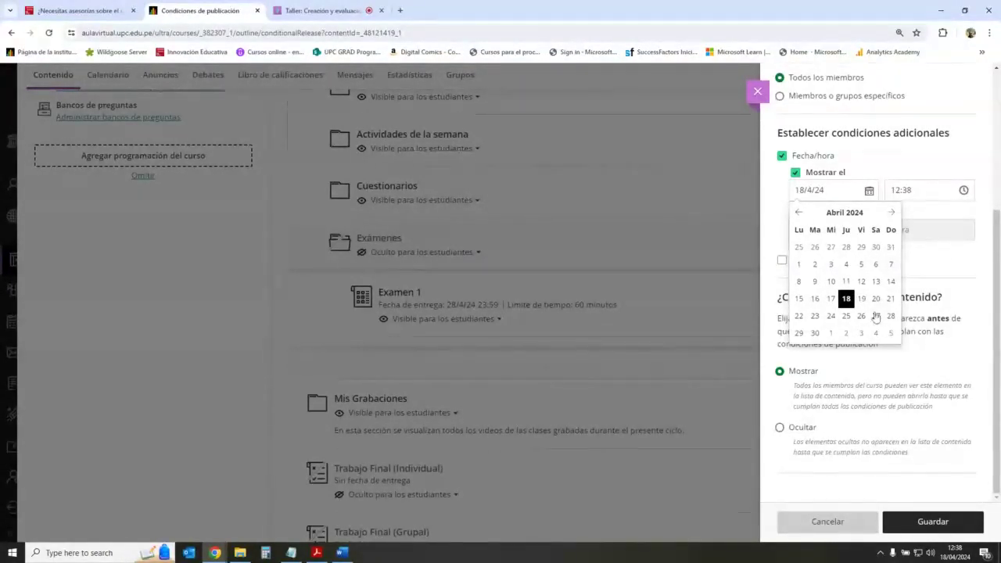
click(861, 315)
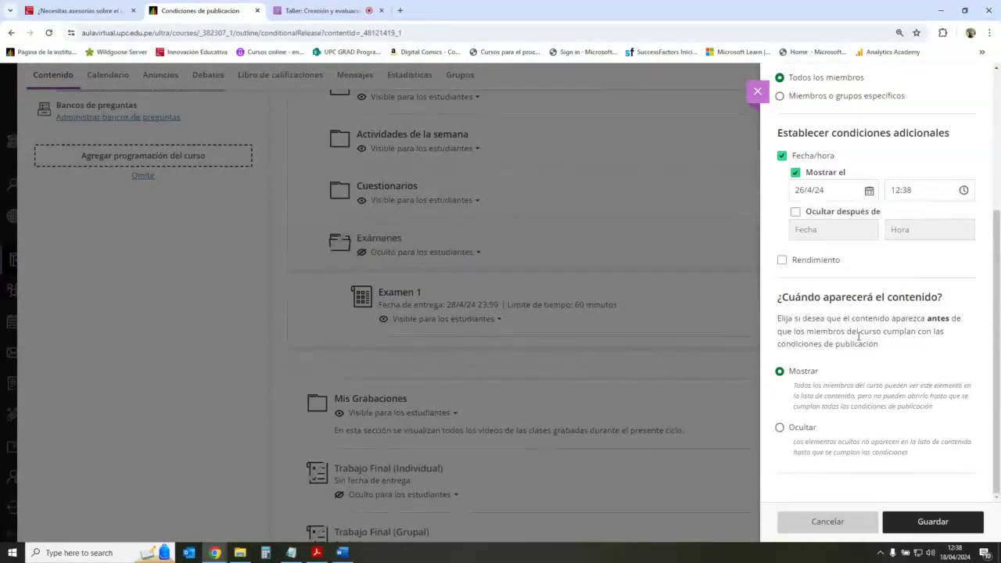
Set the exam's show-on time to 23:59 and save the release conditions.
click(964, 191)
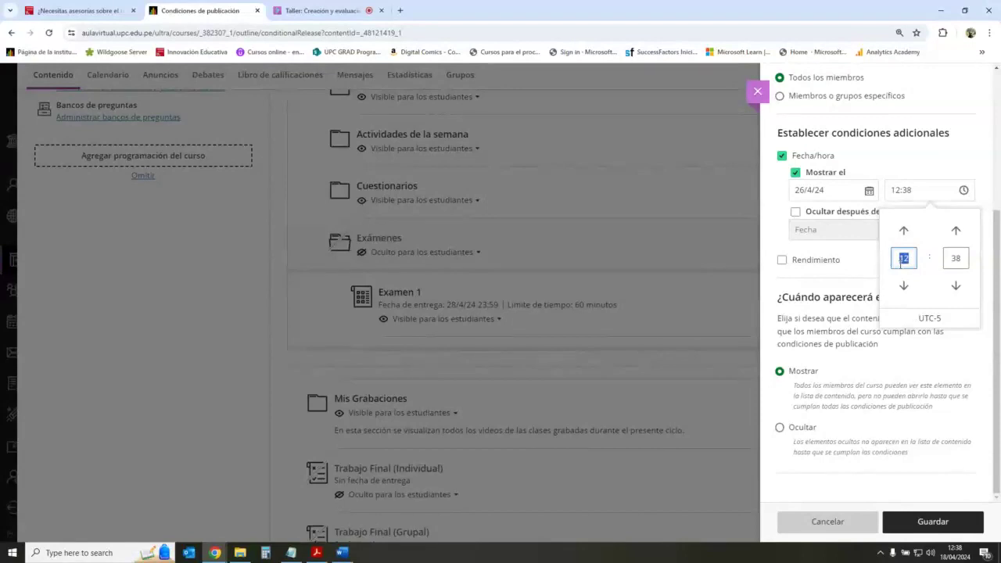
text(23)
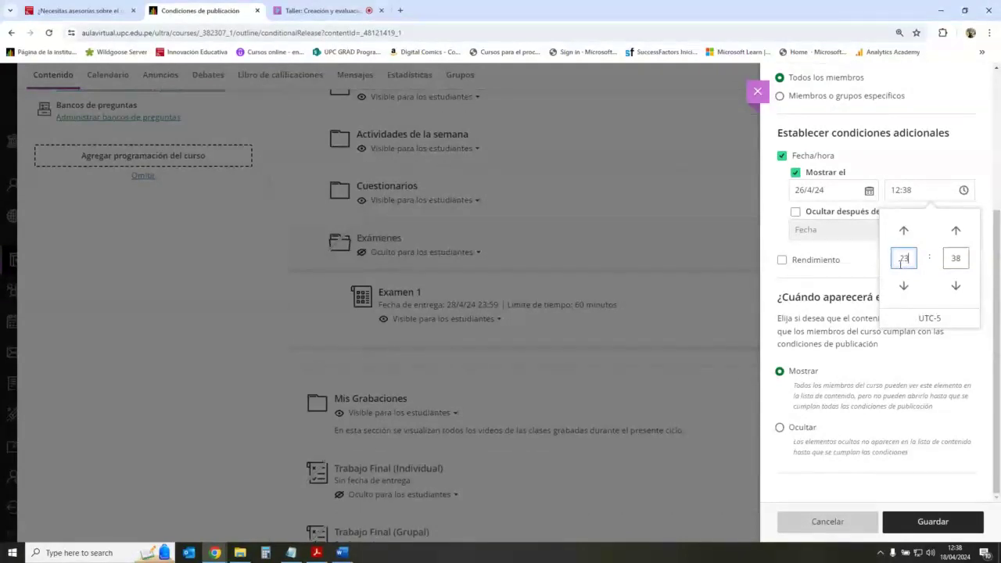
click(948, 262)
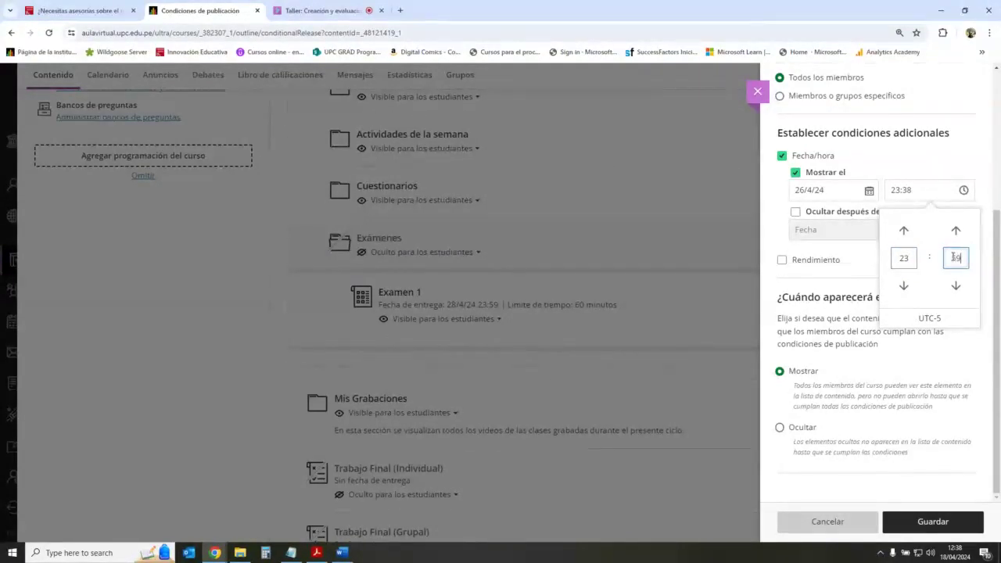
text(59)
click(918, 182)
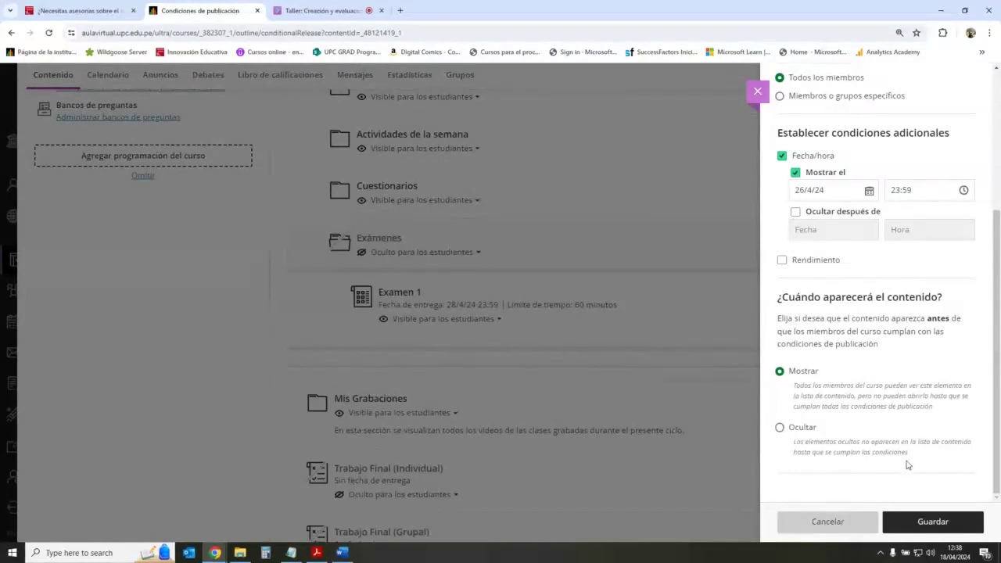
click(948, 523)
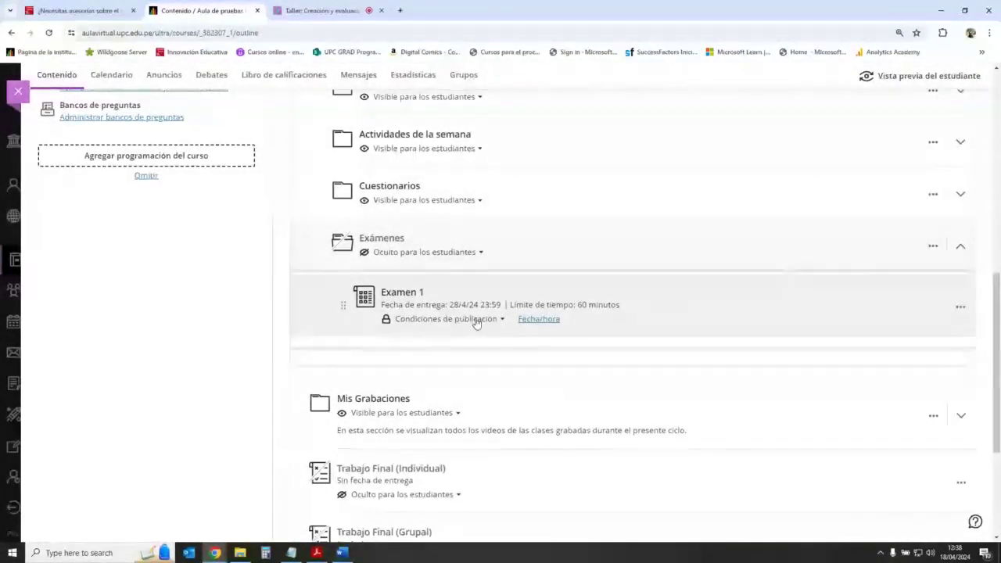
mouse_move(537, 320)
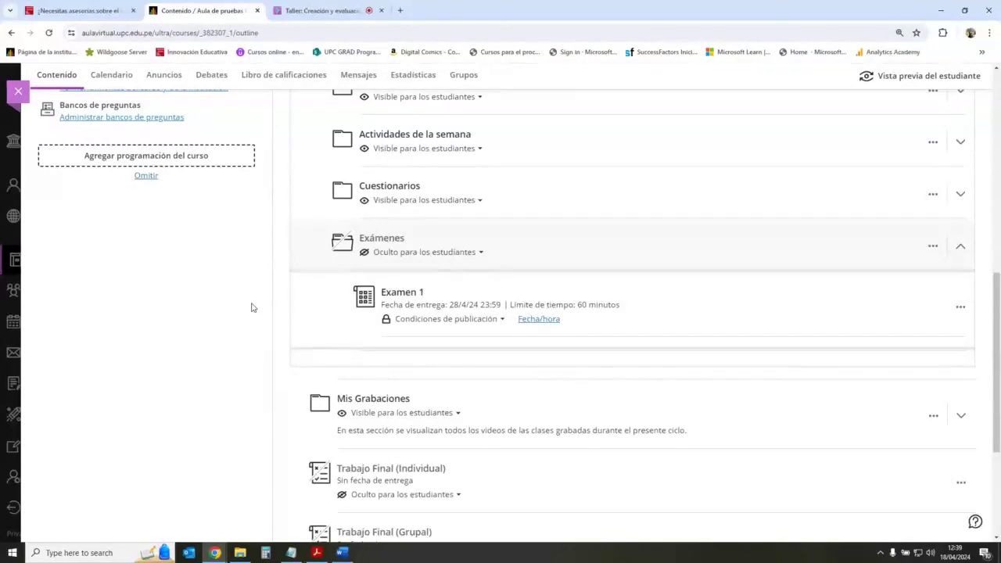
Switch to the Collaborate session and check which participants have raised their hands.
click(322, 10)
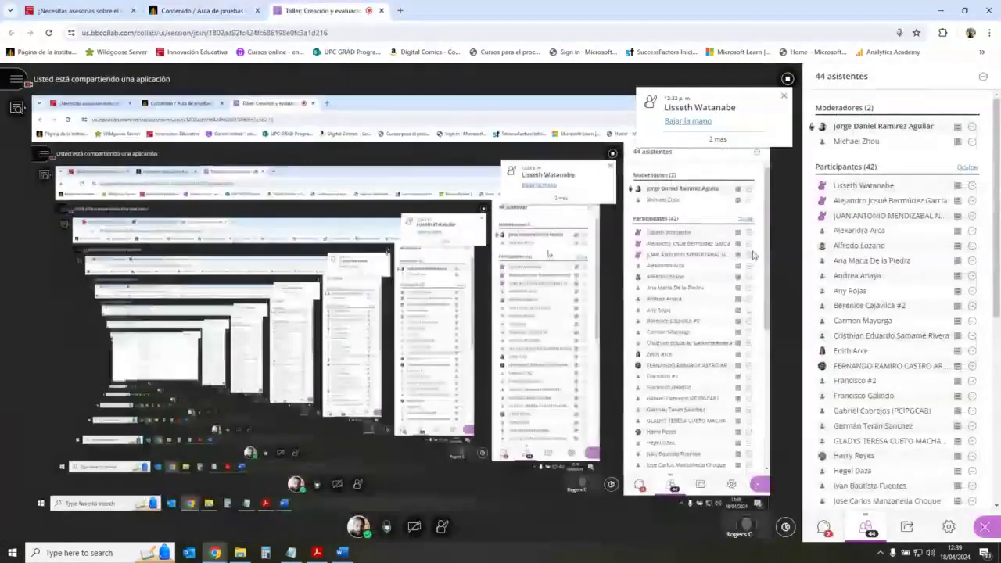
drag(832, 185, 871, 187)
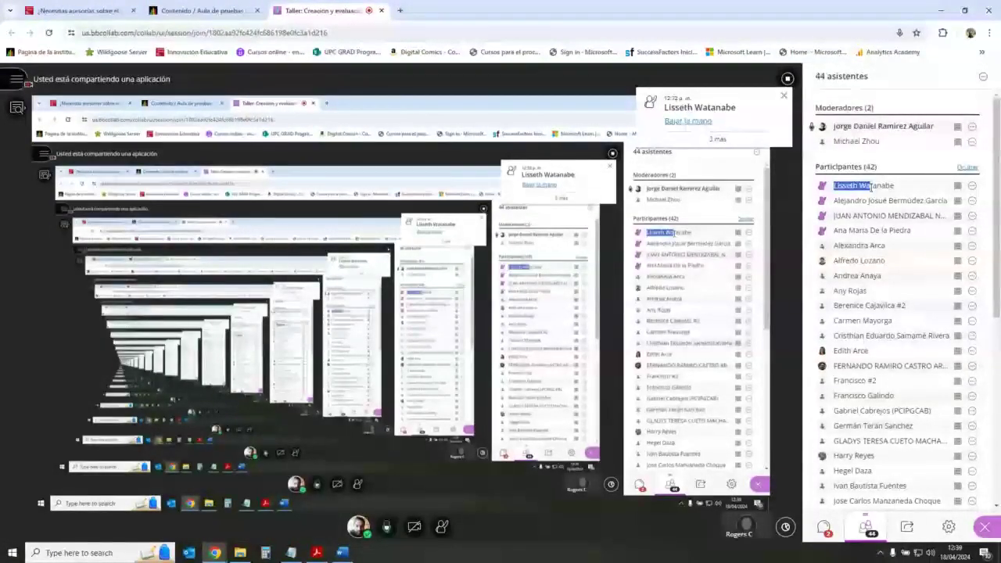
Read the participants' questions in the session's Todos chat, muting the microphone meanwhile and unmuting it to answer.
click(824, 528)
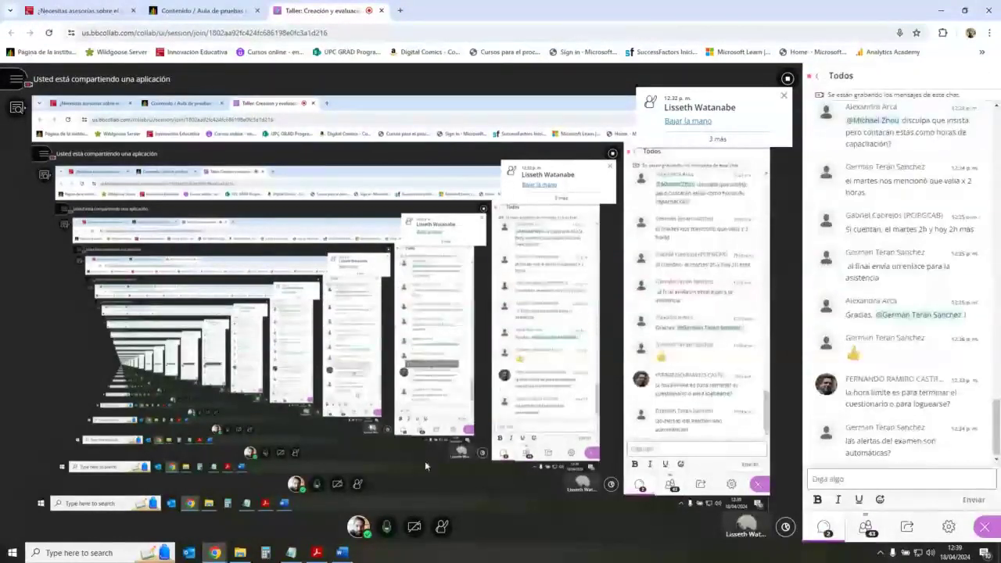
key(alt+m)
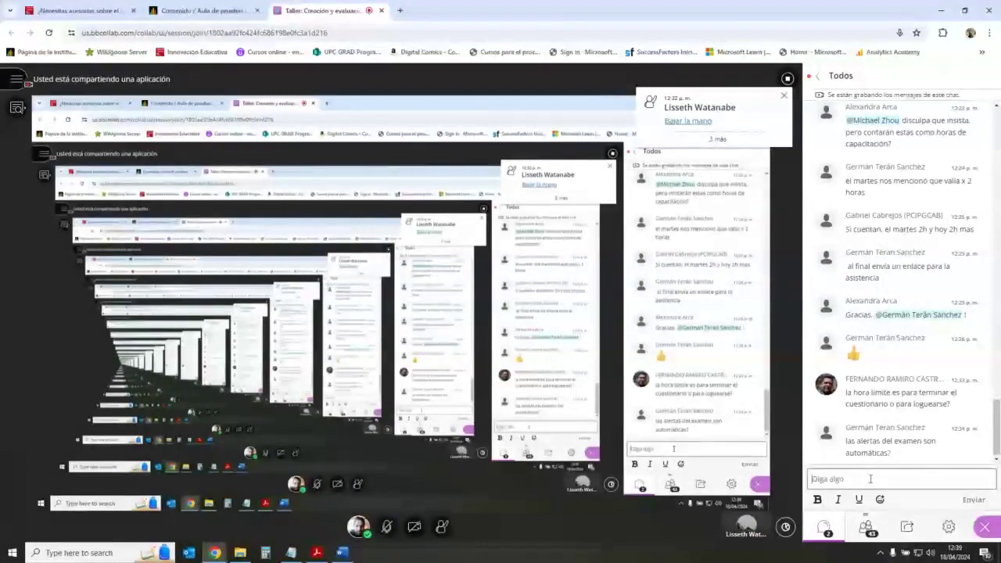
click(870, 479)
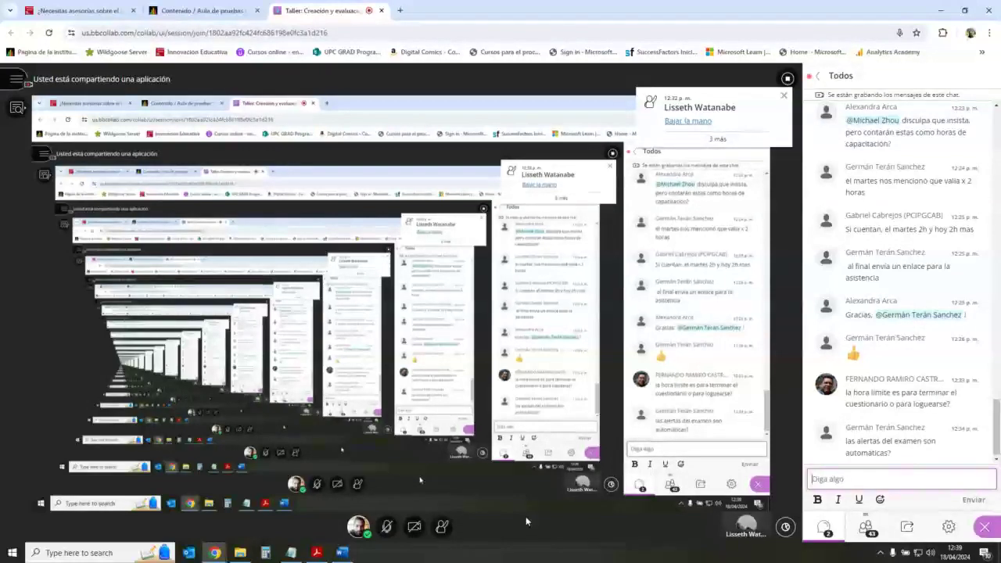
click(386, 526)
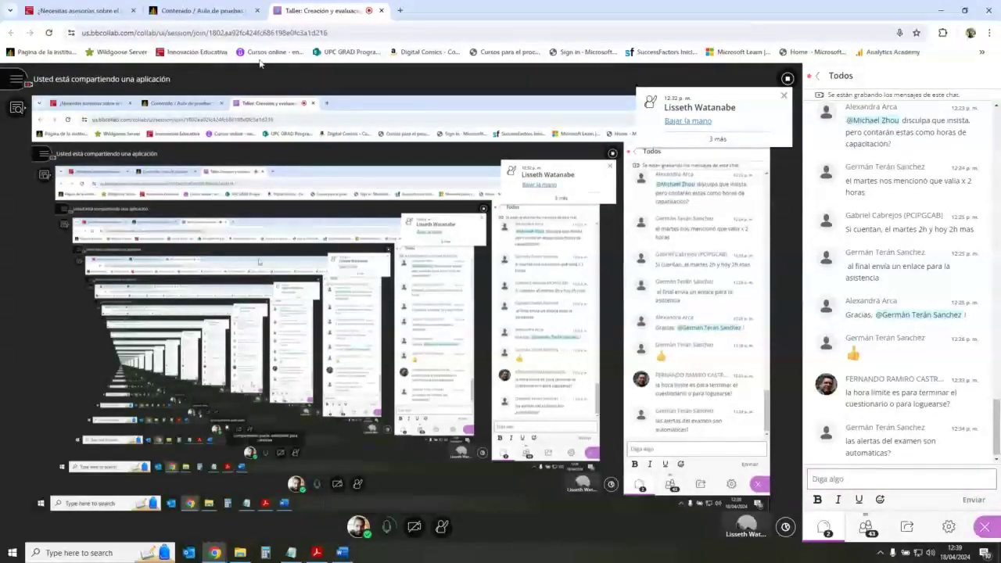
Return to the course content, open Examen 1 and review its time limit among the exam settings.
click(233, 8)
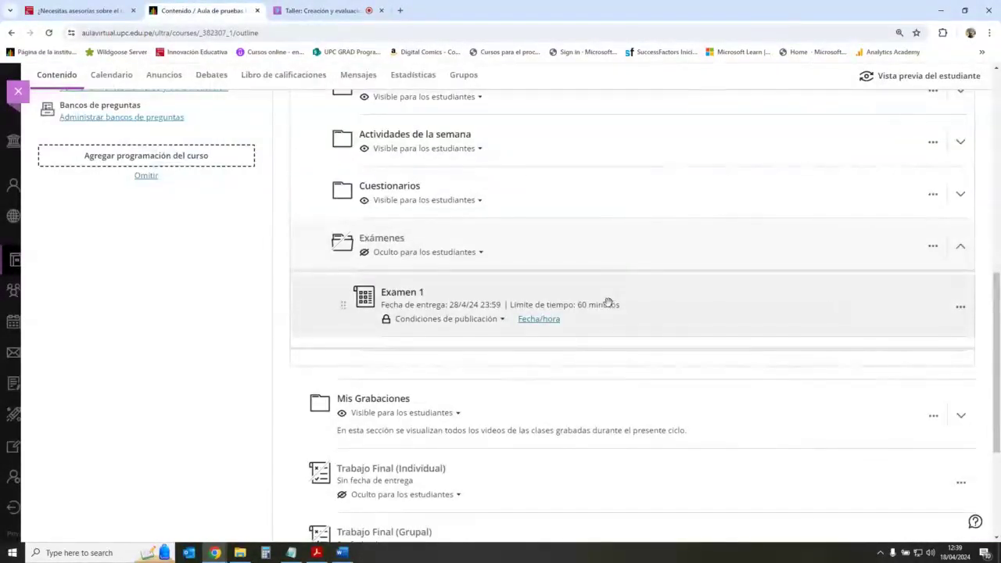
click(418, 294)
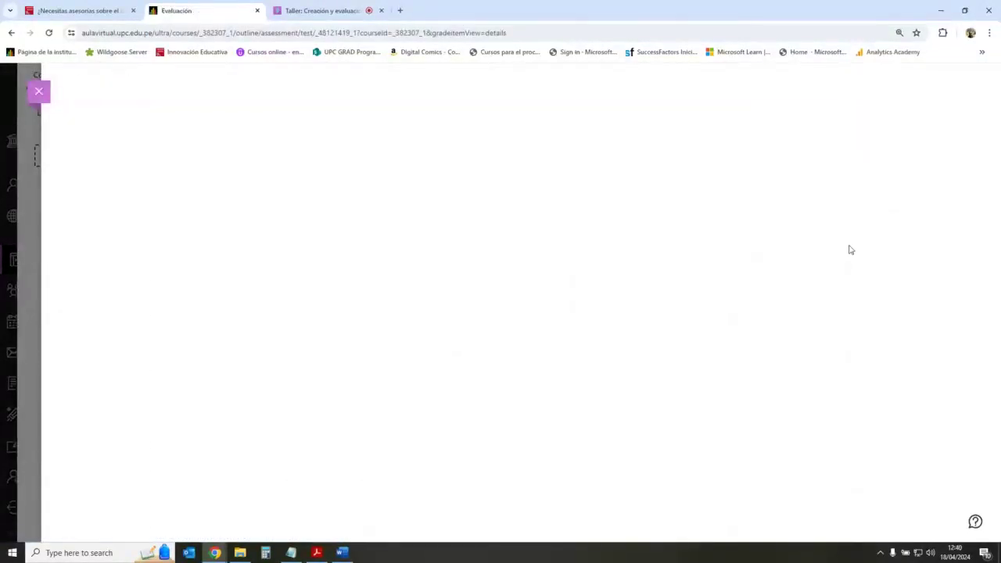
scroll(818, 304, down, 1)
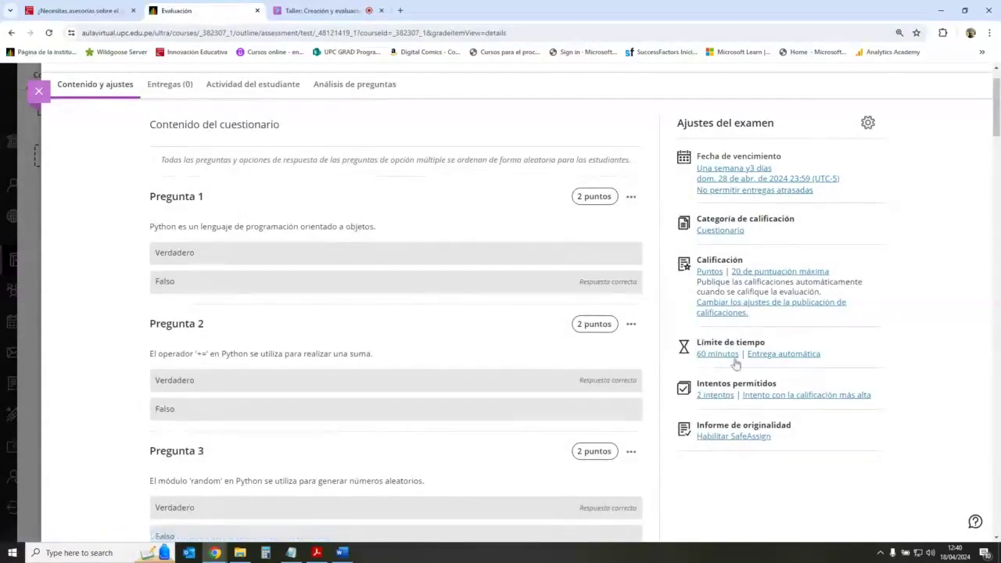
drag(722, 342, 834, 342)
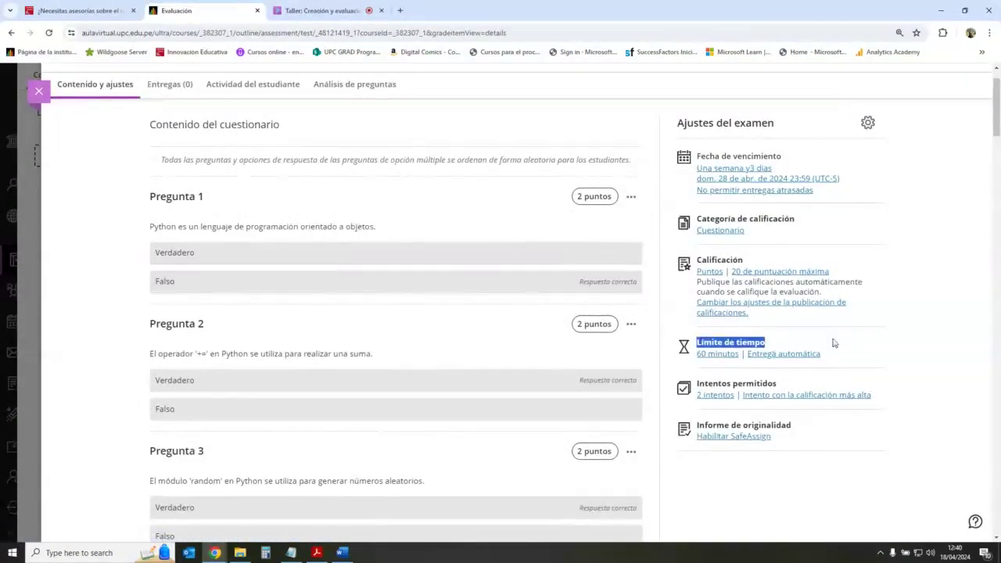
click(924, 336)
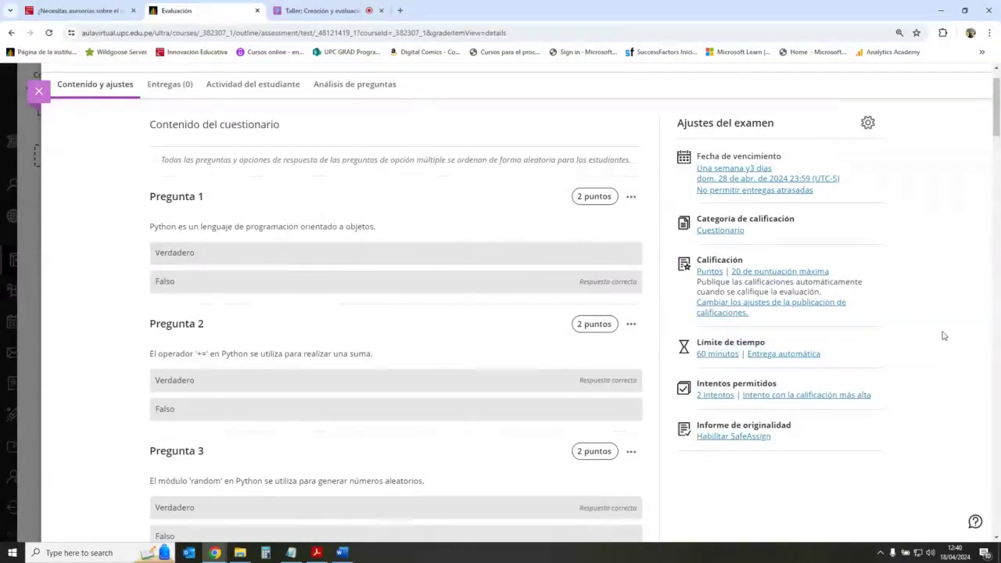
Open the time limit options in Examen 1's settings and choose the submission rule that gives students extra time.
click(868, 122)
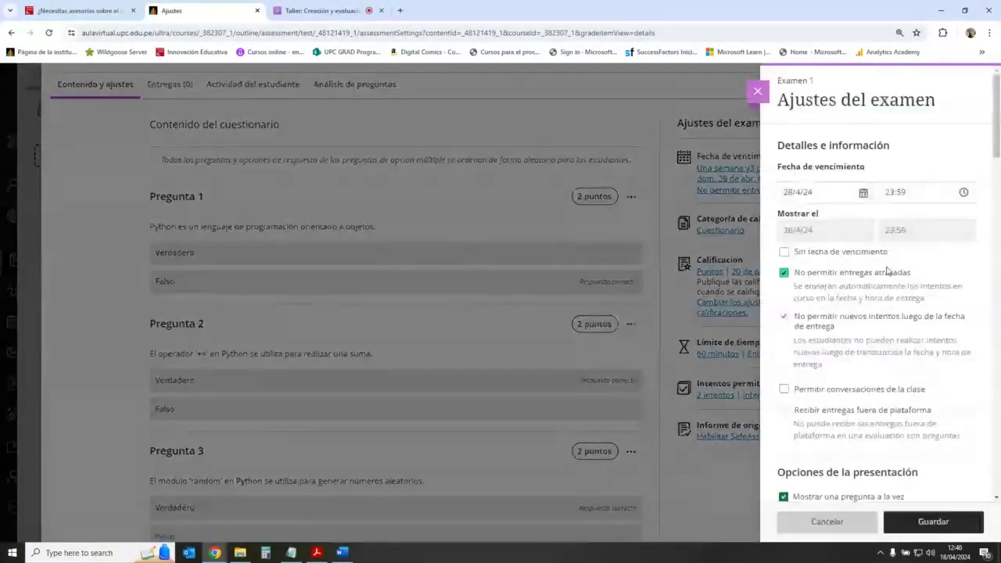
scroll(990, 223, down, 6)
scroll(921, 324, down, 10)
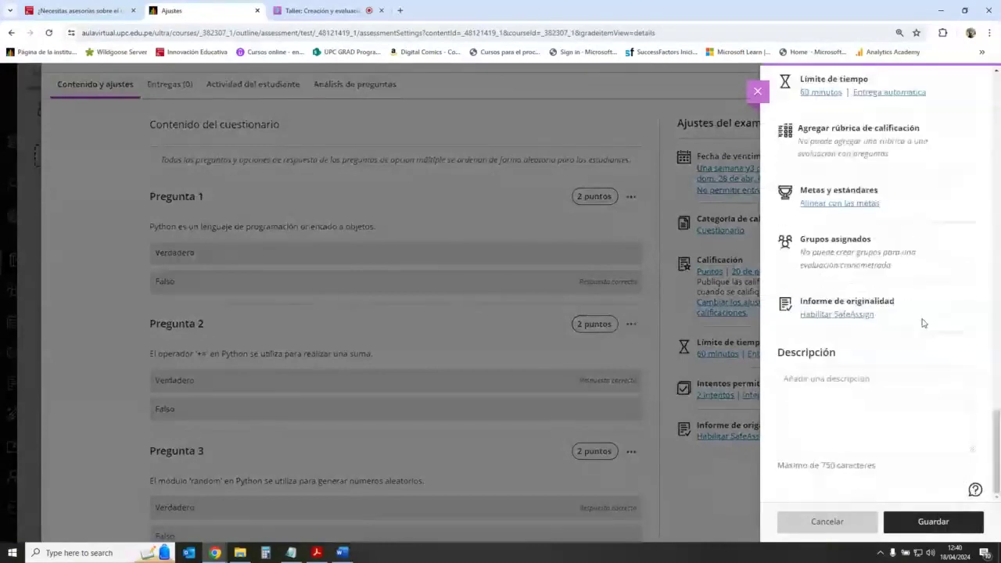
scroll(920, 324, up, 2)
click(820, 196)
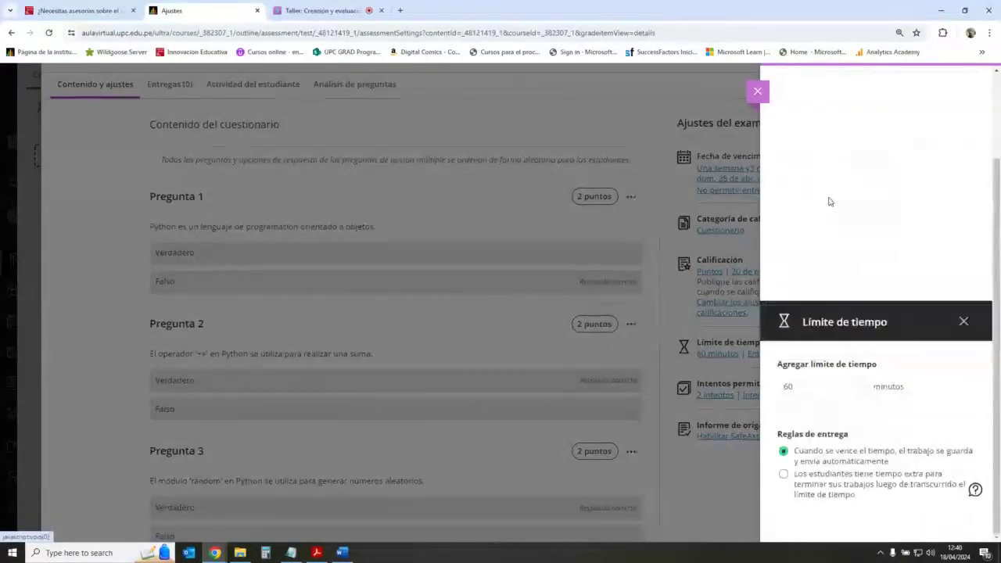
click(786, 304)
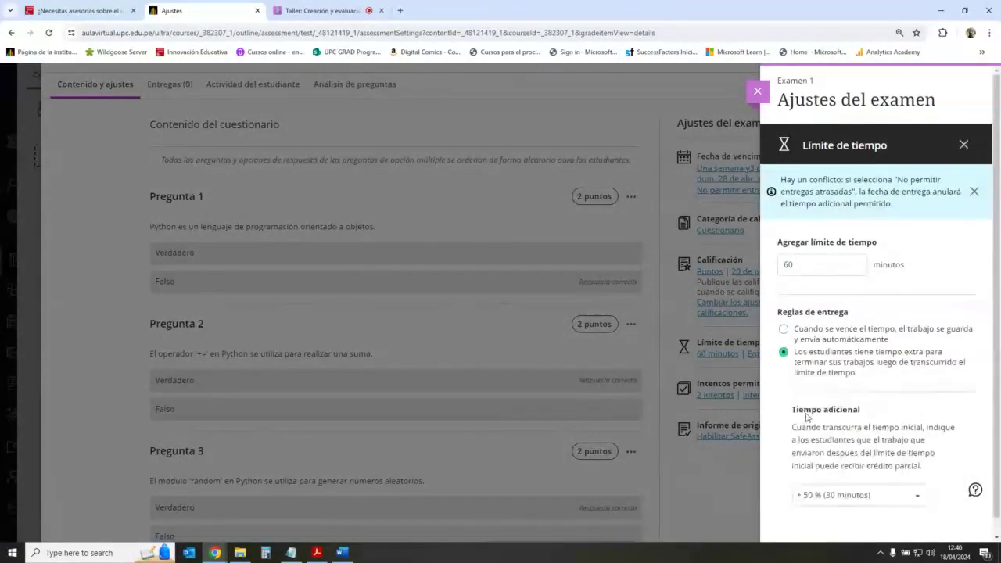
Review the additional time choices and select + 50 % (30 minutos).
click(887, 497)
click(888, 443)
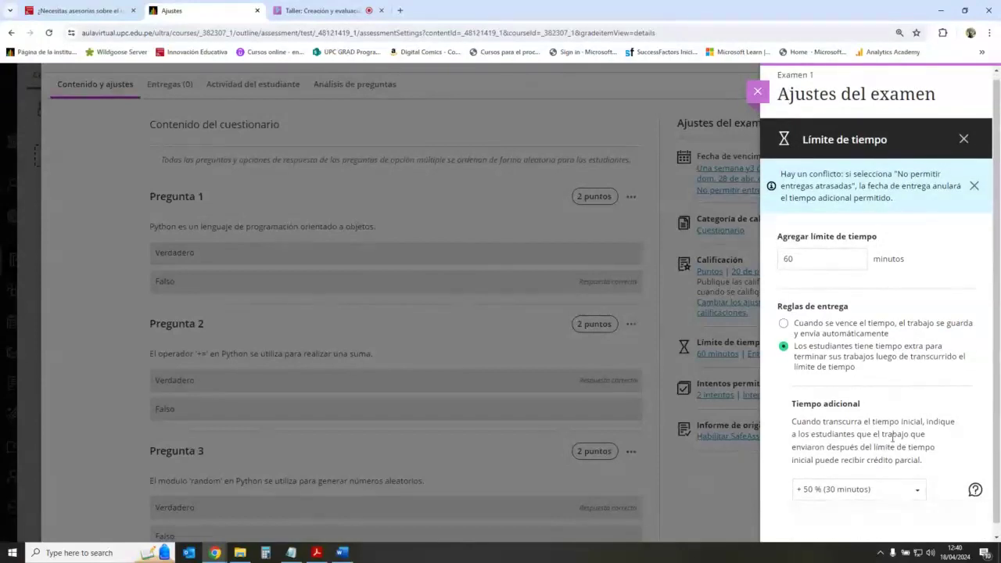
scroll(899, 412, down, 1)
click(876, 479)
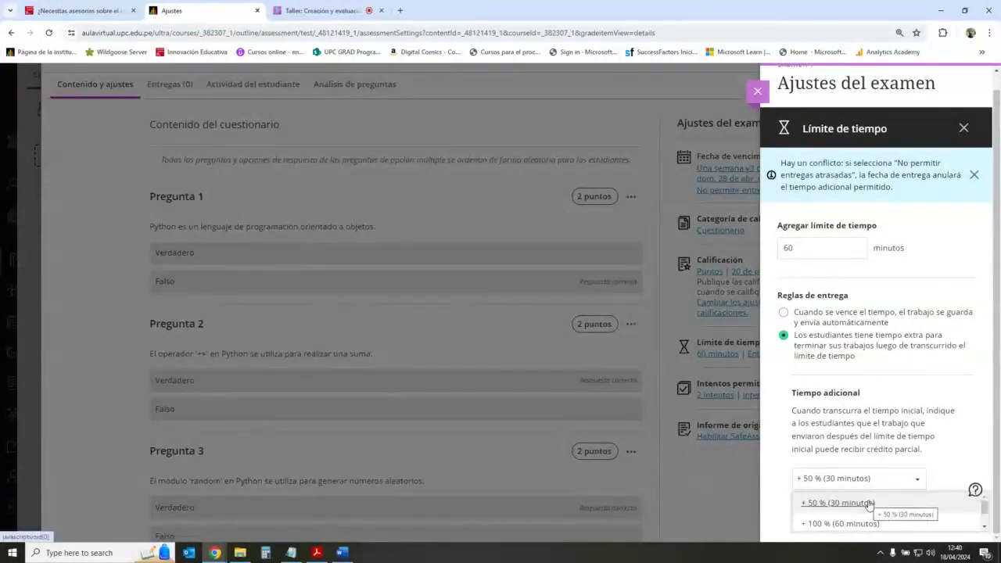
click(868, 504)
click(875, 479)
click(874, 485)
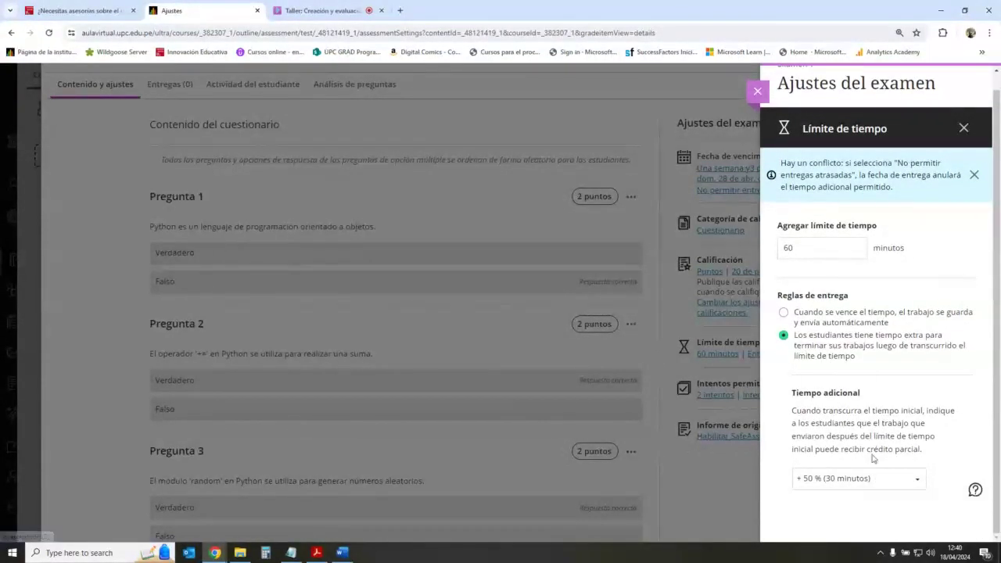